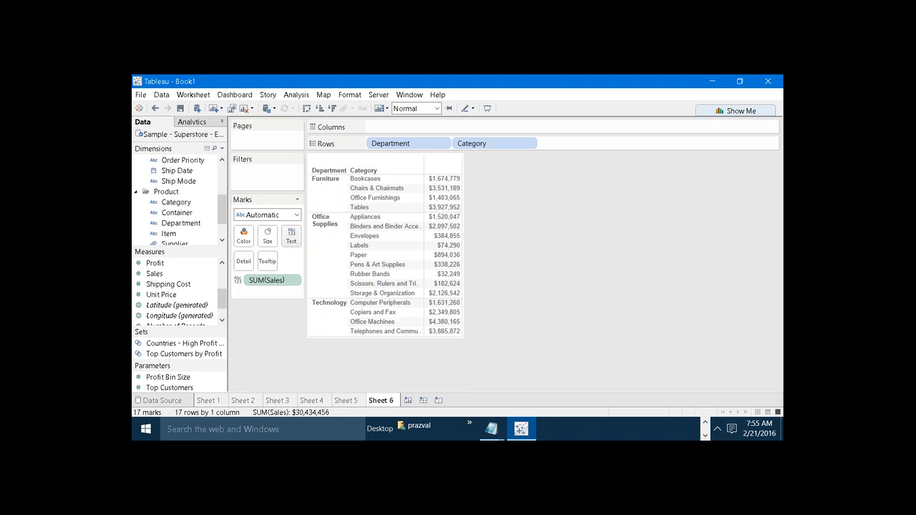
Examine the category sales of the Furniture, Office Supplies and Technology departments, including the Storage & Organization row.
{"action": "left_click", "coordinate": [319, 205]}
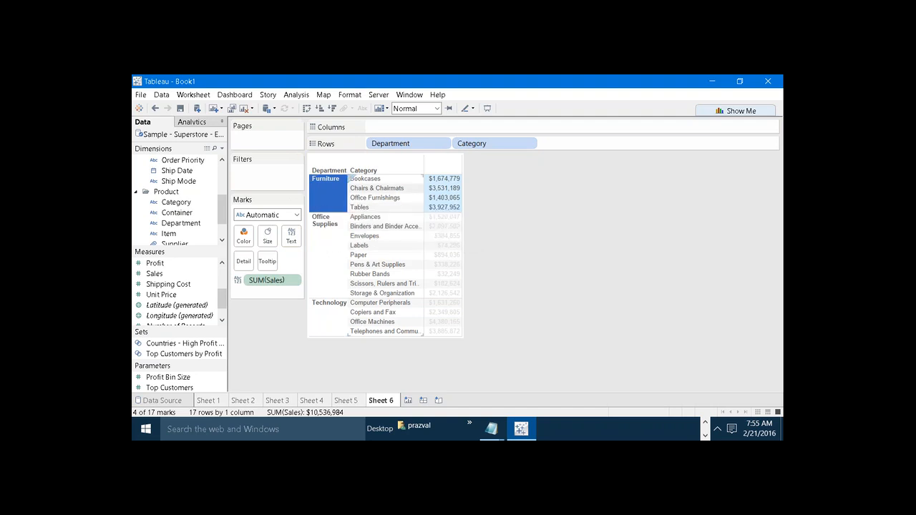
{"action": "left_click", "coordinate": [334, 234]}
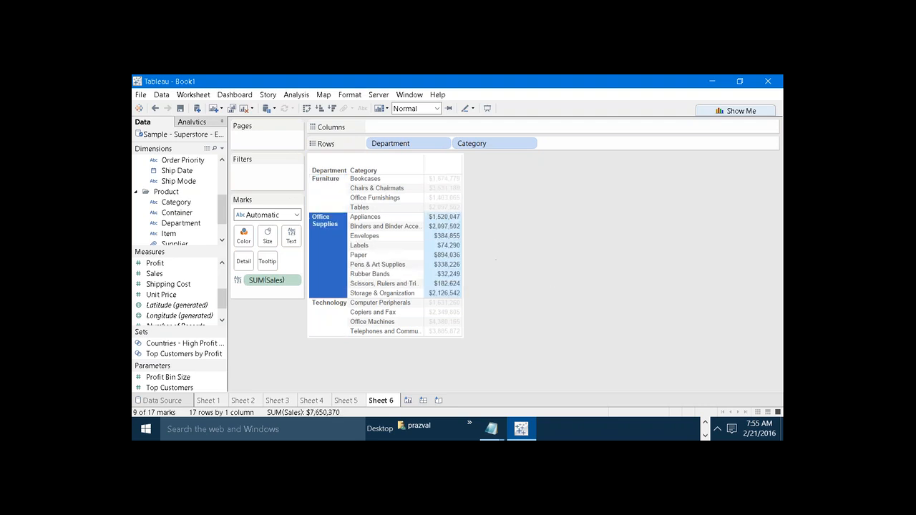
{"action": "left_click", "coordinate": [410, 296]}
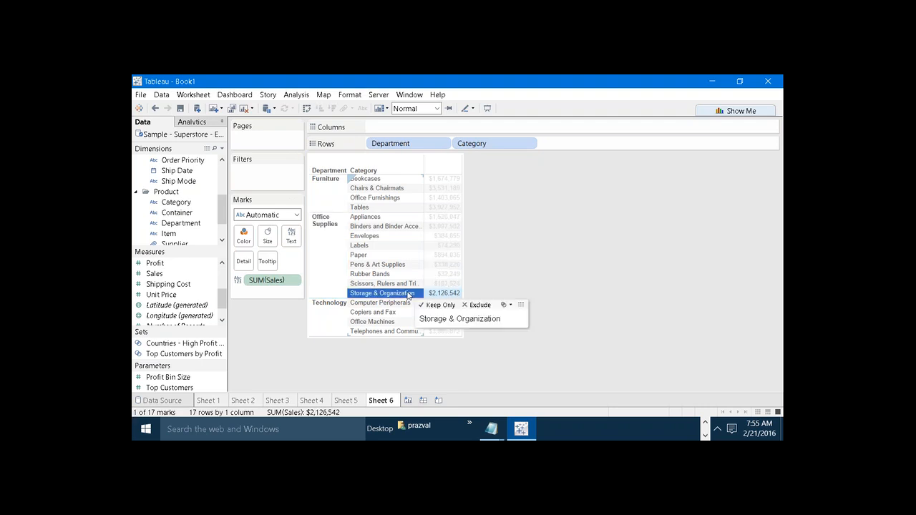
{"action": "left_click", "coordinate": [342, 310]}
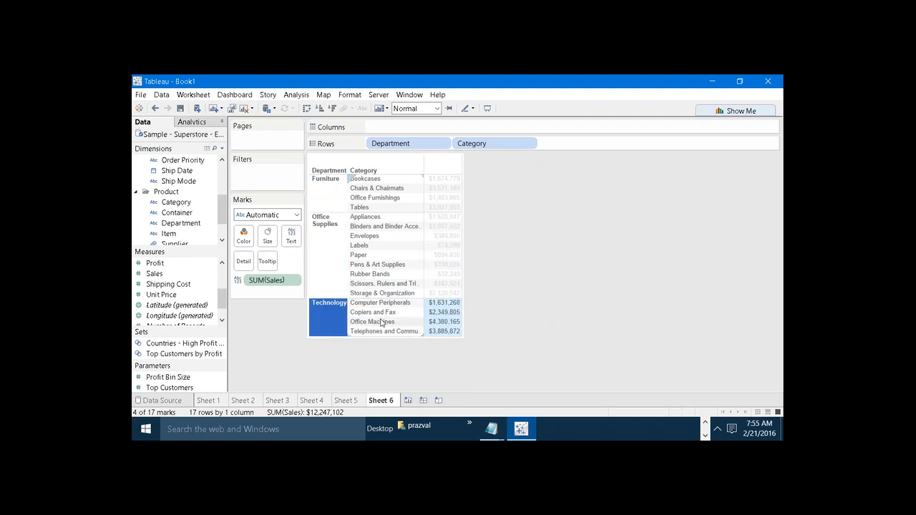
Create a new worksheet and place the Department dimension on Rows.
{"action": "left_click", "coordinate": [408, 400]}
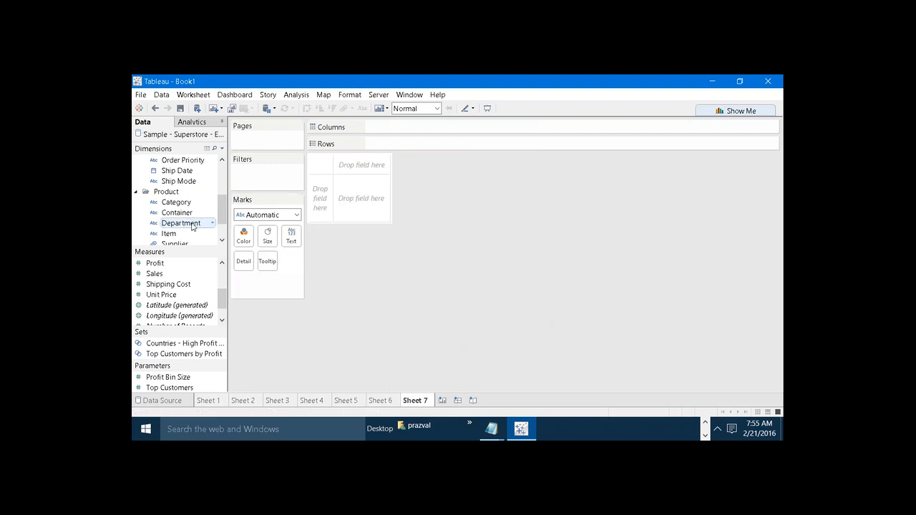
{"action": "left_click_drag", "start_coordinate": [192, 227], "coordinate": [422, 145]}
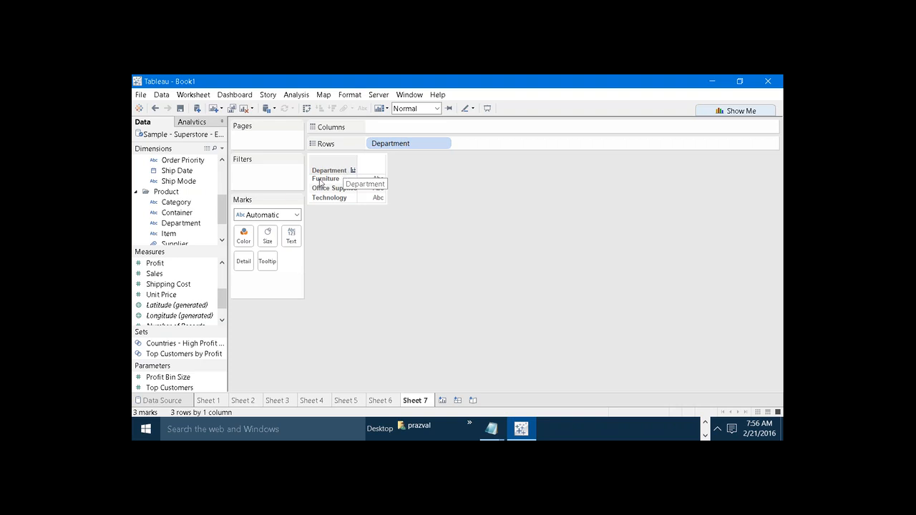
Create a calculated field named Max.TotalSales with the formula { INCLUDE [Category] : SUM([Sales]) }.
{"action": "left_click", "coordinate": [222, 149]}
{"action": "left_click", "coordinate": [219, 158]}
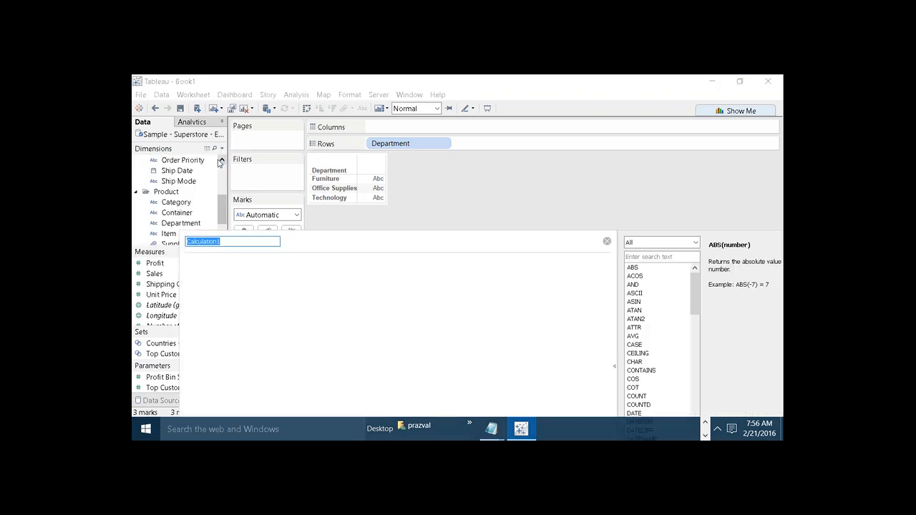
{"action": "type", "text": "Max.TotalSales"}
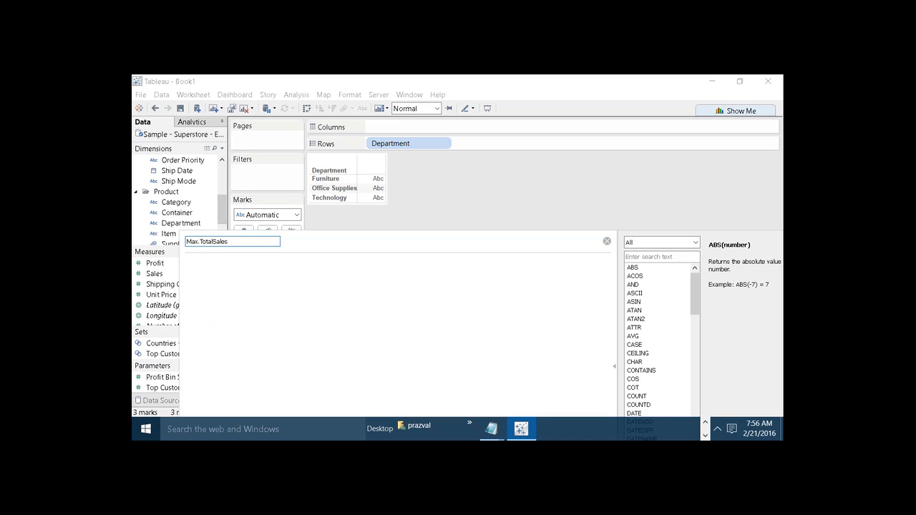
{"action": "left_click", "coordinate": [235, 311]}
{"action": "type", "text": "{ INCLUDE"}
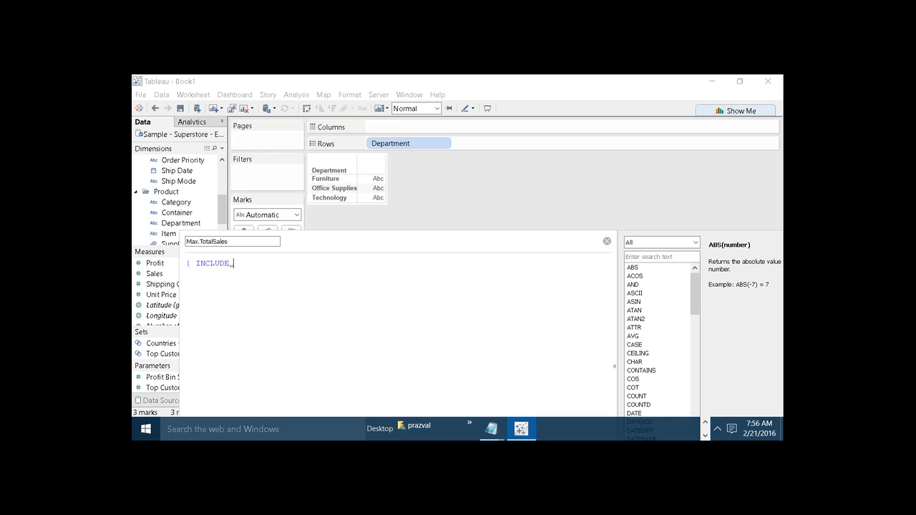
{"action": "type", "text": "CA"}
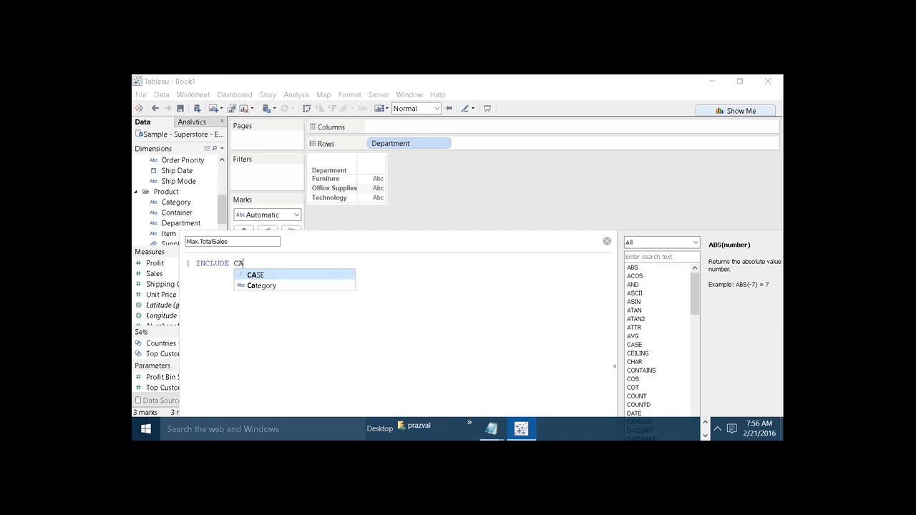
{"action": "double_click", "coordinate": [269, 287]}
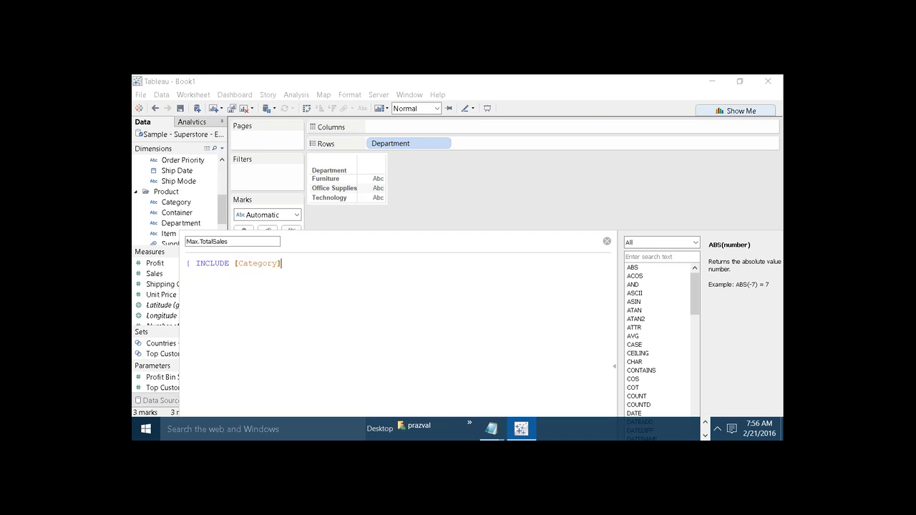
{"action": "type", "text": ": SUM"}
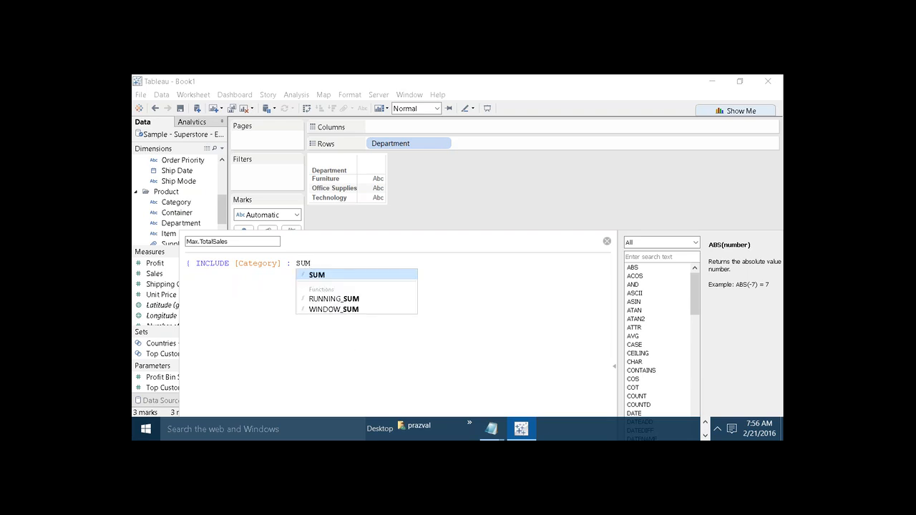
{"action": "type", "text": "(S"}
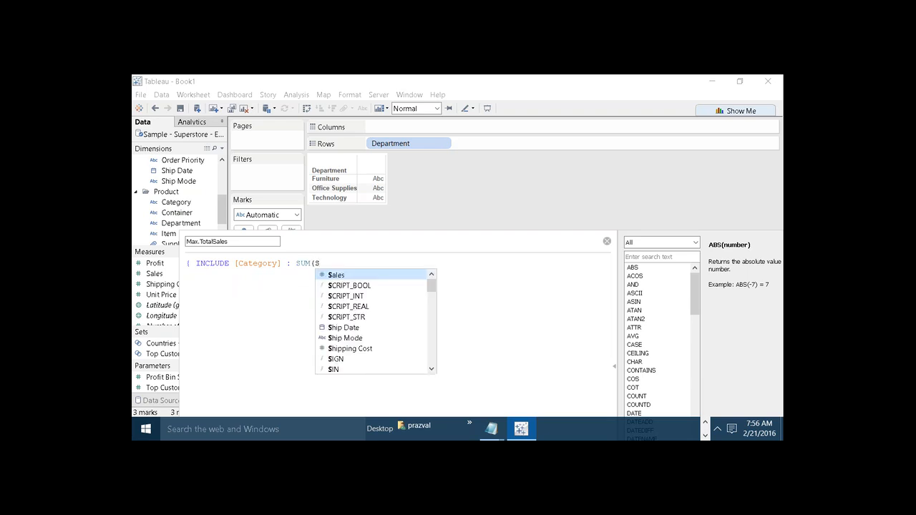
{"action": "left_click", "coordinate": [335, 275]}
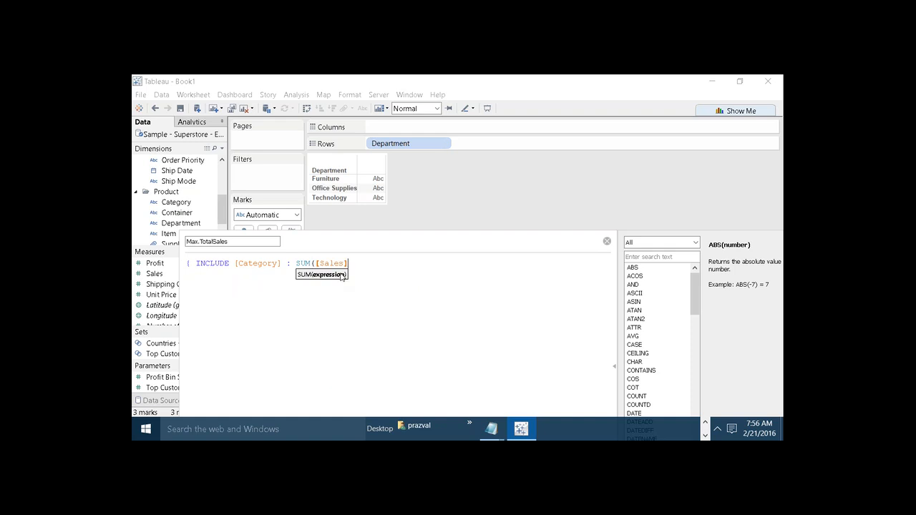
{"action": "type", "text": ") }"}
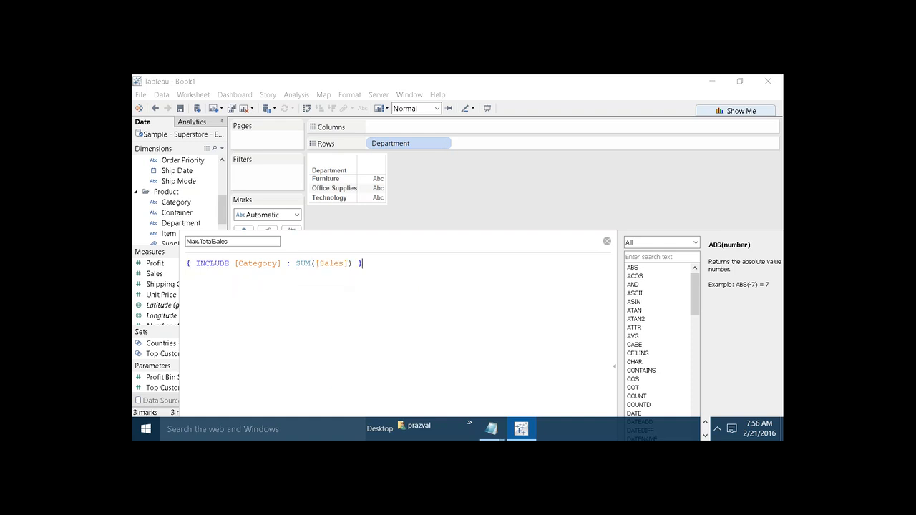
Enlarge the formula text and examine its [Category] dimension and SUM aggregation parts.
{"action": "scroll", "coordinate": [336, 268], "scroll_direction": "up", "scroll_amount": 7}
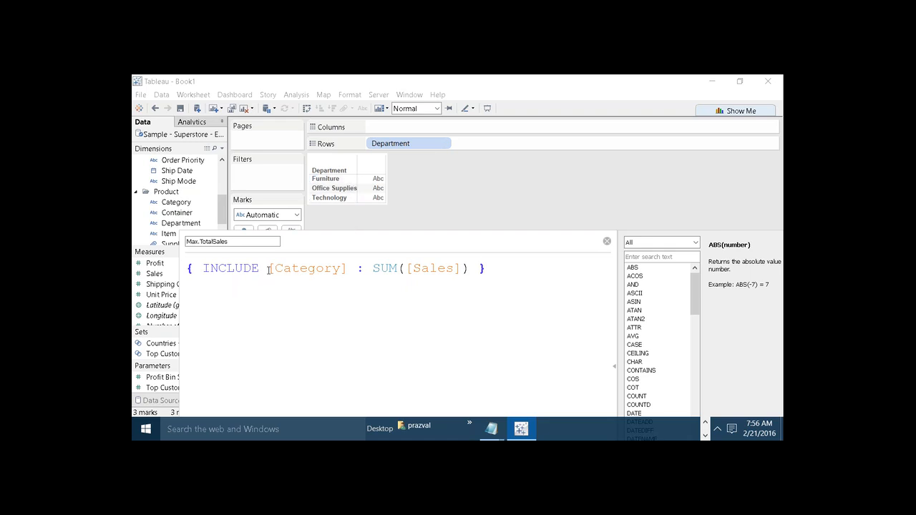
{"action": "left_click_drag", "start_coordinate": [269, 270], "coordinate": [348, 267]}
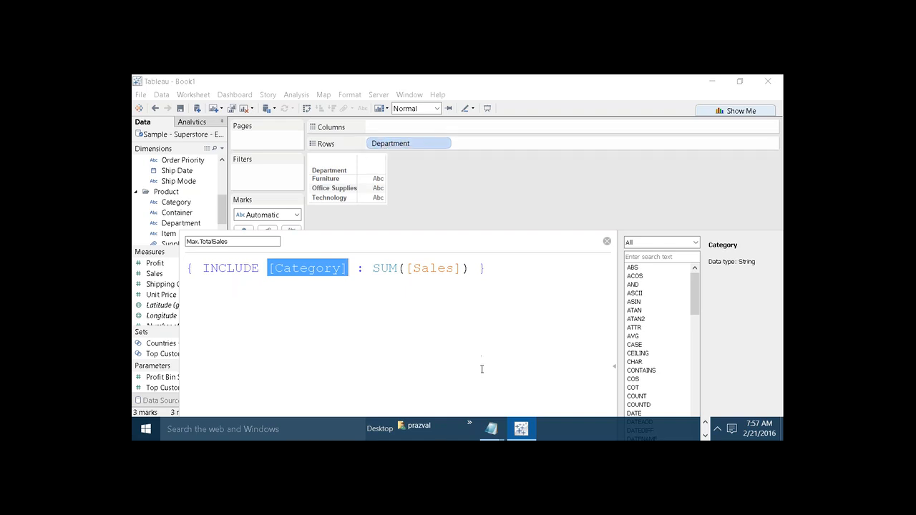
{"action": "left_click", "coordinate": [383, 269]}
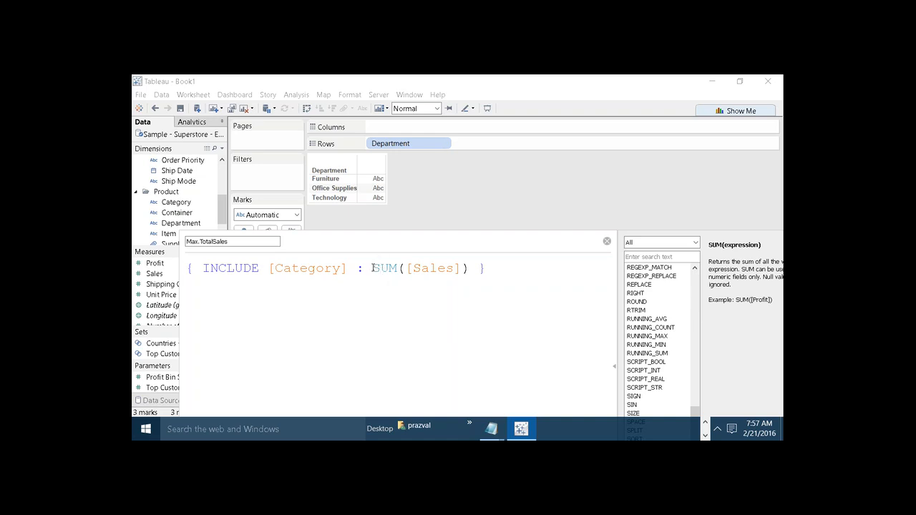
{"action": "left_click", "coordinate": [372, 267]}
Open a new Notepad window, write the note "1)Aggregate the aggregate fields" and maximize the window.
{"action": "key", "text": "super+r"}
{"action": "key", "text": "Return"}
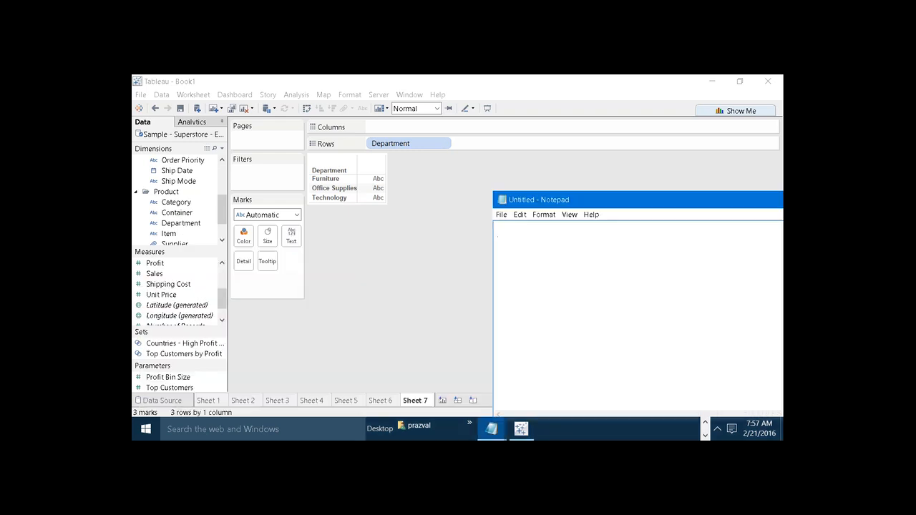
{"action": "type", "text": "1)Aggregat"}
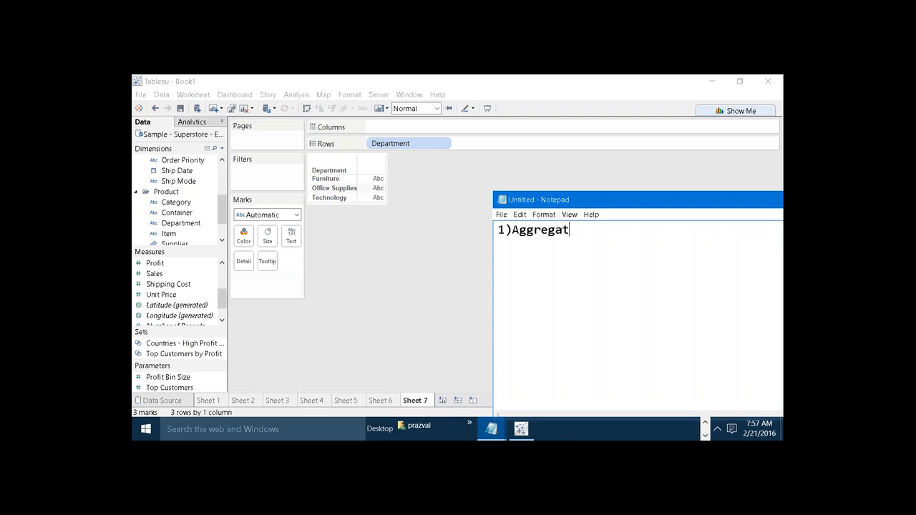
{"action": "type", "text": "e the ag"}
{"action": "type", "text": "gre"}
{"action": "type", "text": "gate"}
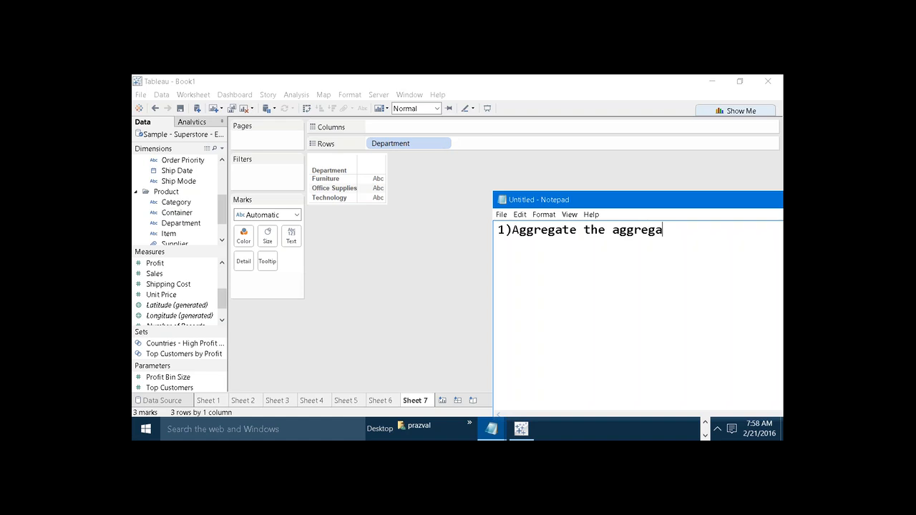
{"action": "type", "text": " fields"}
{"action": "left_click_drag", "start_coordinate": [539, 199], "coordinate": [481, 200]}
{"action": "double_click", "coordinate": [481, 200]}
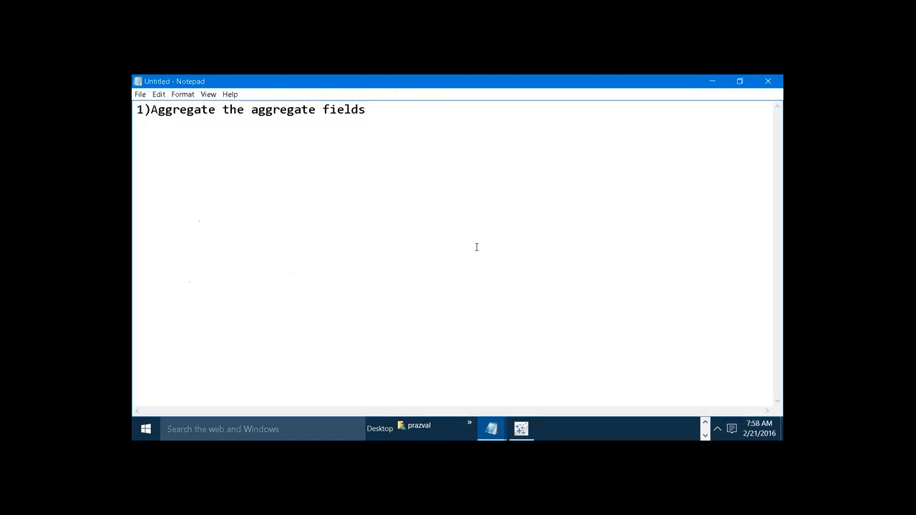
Switch back to Tableau and wrap the whole INCLUDE expression in the MAX function.
{"action": "left_click", "coordinate": [517, 429]}
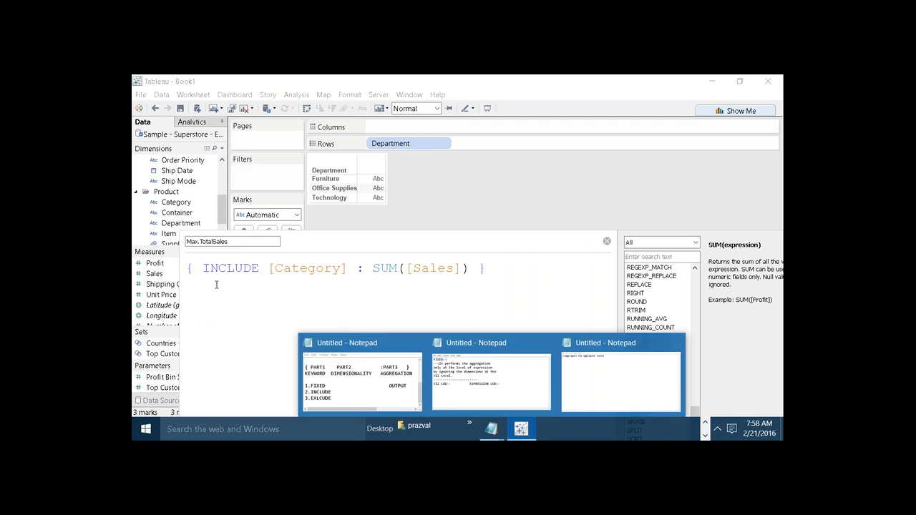
{"action": "left_click", "coordinate": [188, 270]}
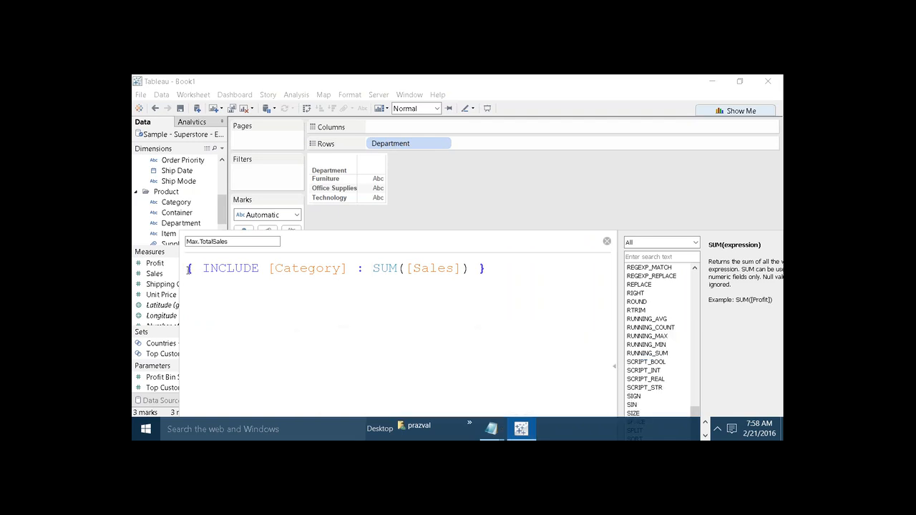
{"action": "type", "text": "MAX"}
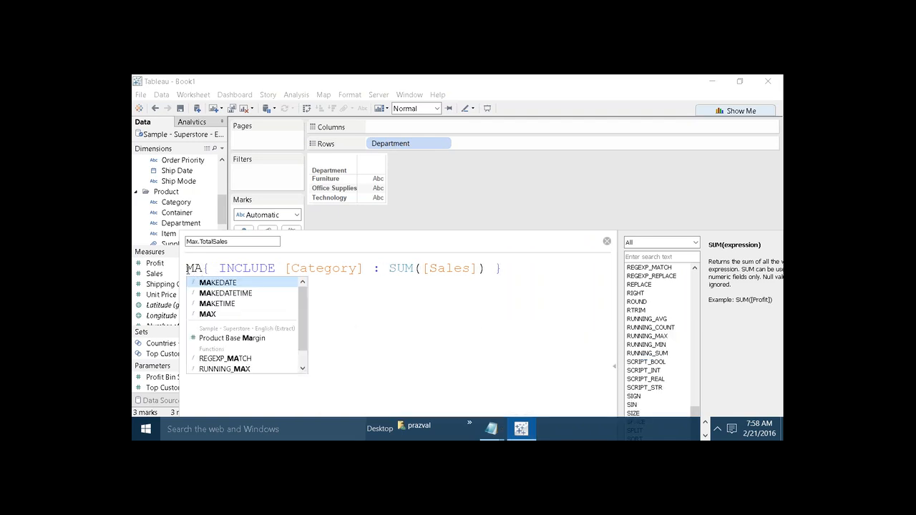
{"action": "type", "text": "("}
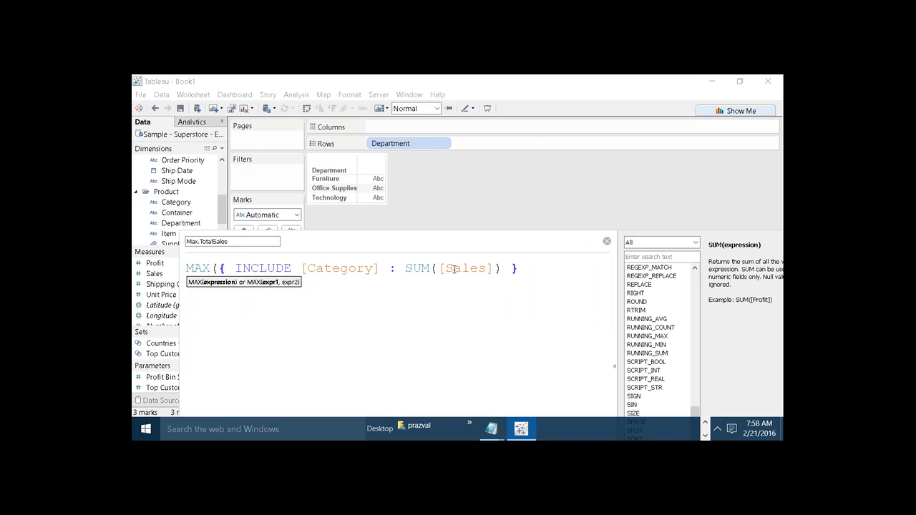
{"action": "left_click", "coordinate": [520, 266]}
{"action": "type", "text": ")"}
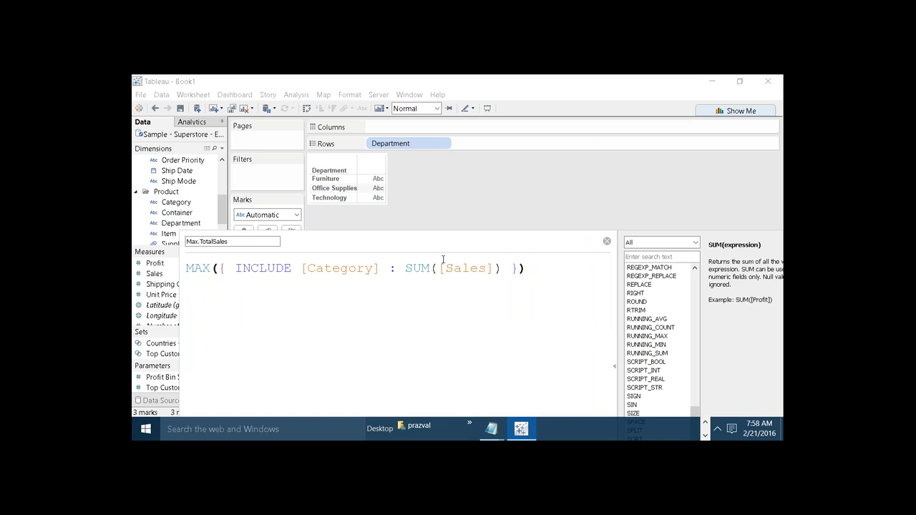
Reposition the calculation editor so it is fully in view and save the Max.TotalSales field.
{"action": "left_click_drag", "start_coordinate": [218, 268], "coordinate": [522, 269]}
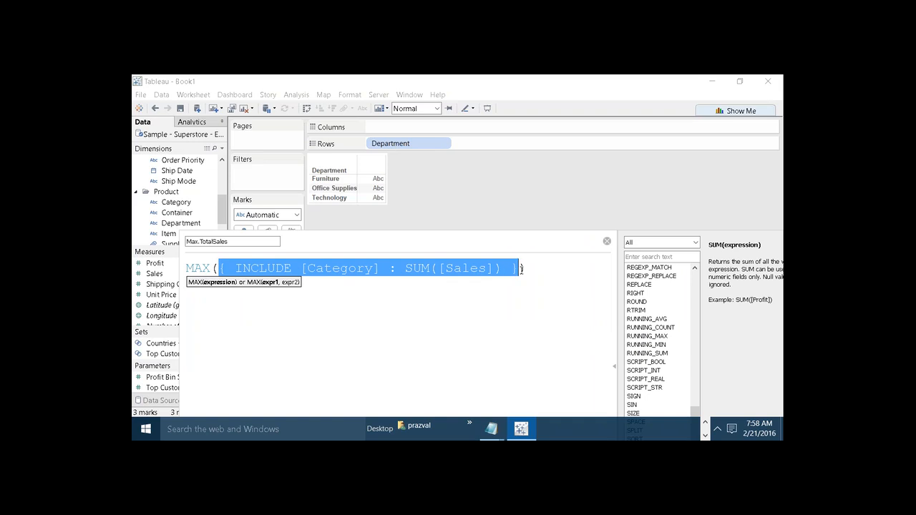
{"action": "left_click_drag", "start_coordinate": [392, 241], "coordinate": [383, 138]}
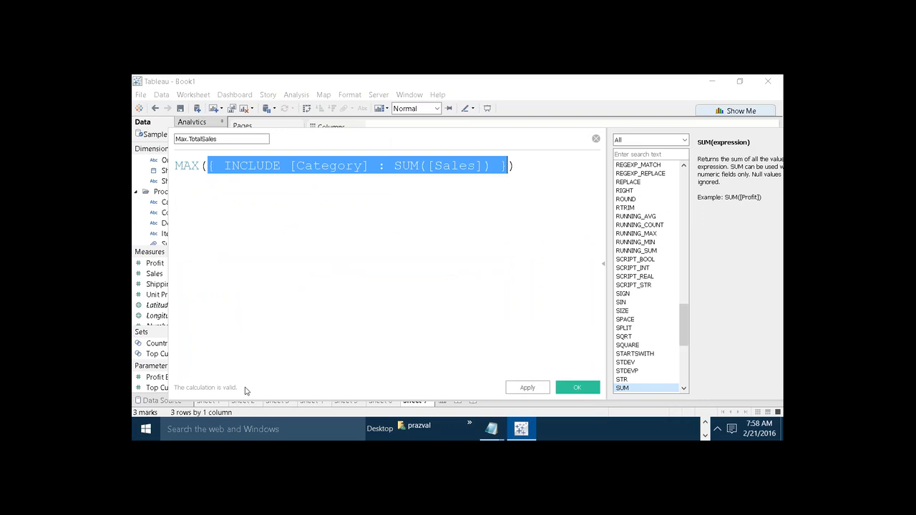
{"action": "left_click", "coordinate": [400, 340]}
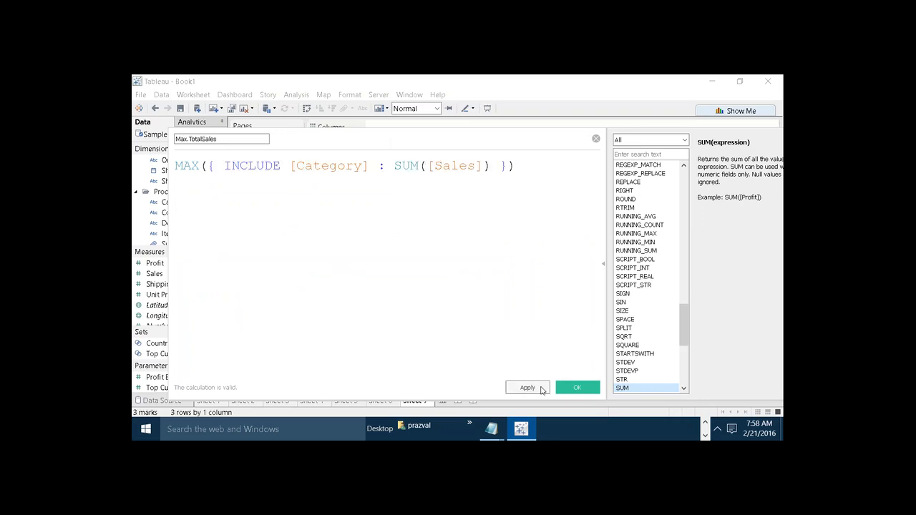
{"action": "left_click", "coordinate": [578, 387]}
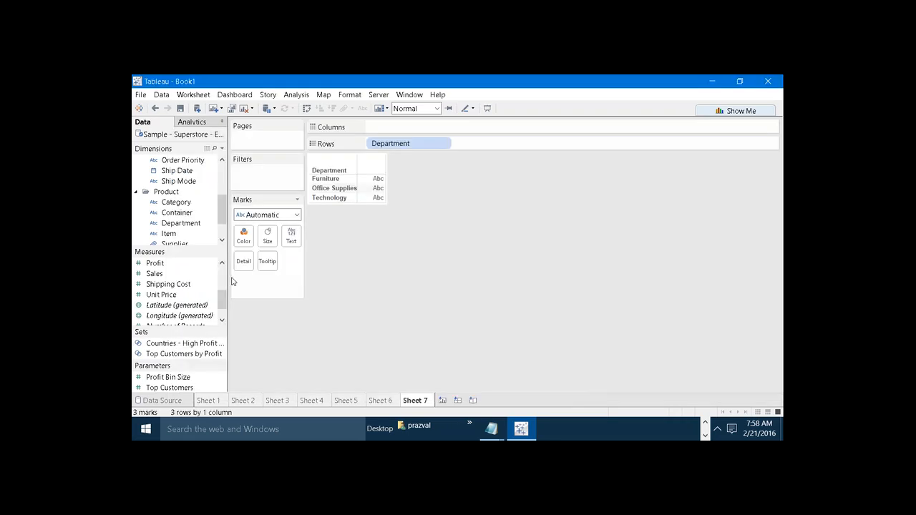
Display the Max.TotalSales measure as text for each department and select the Furniture value.
{"action": "left_click_drag", "start_coordinate": [220, 292], "coordinate": [221, 274]}
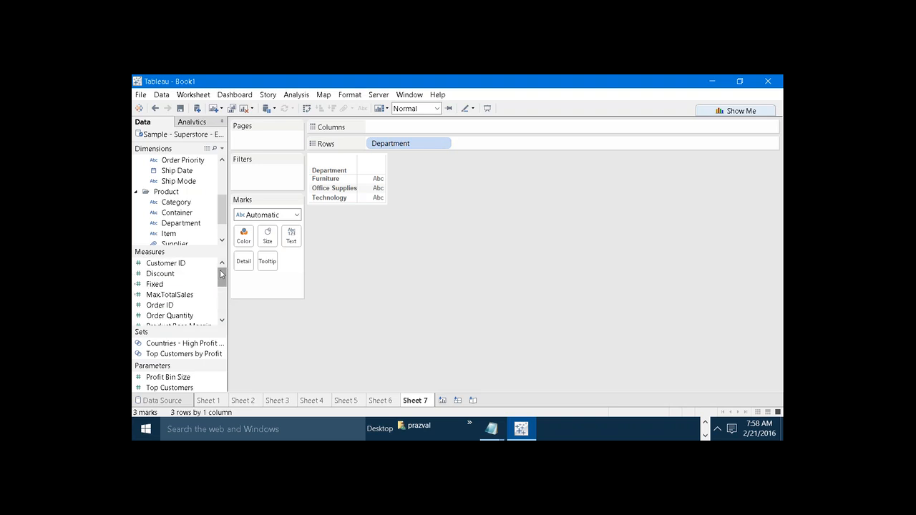
{"action": "left_click_drag", "start_coordinate": [179, 295], "coordinate": [293, 235]}
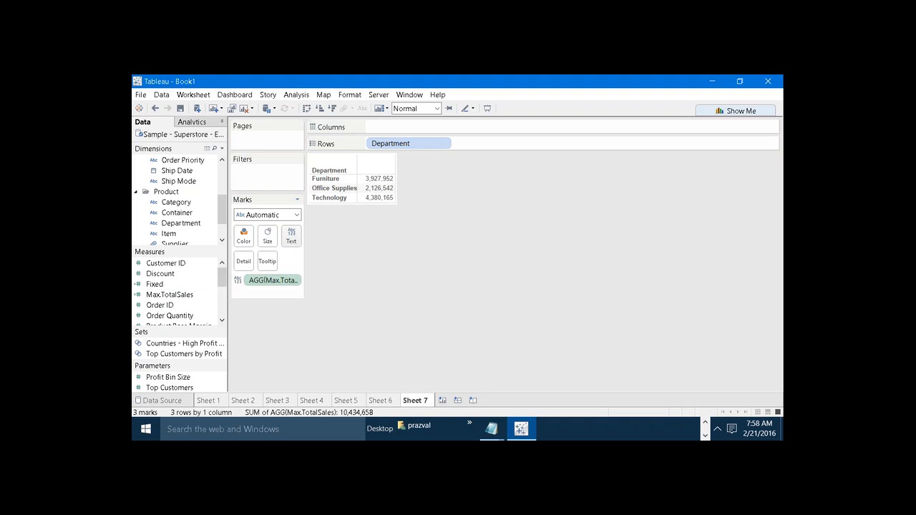
{"action": "mouse_move", "coordinate": [371, 183]}
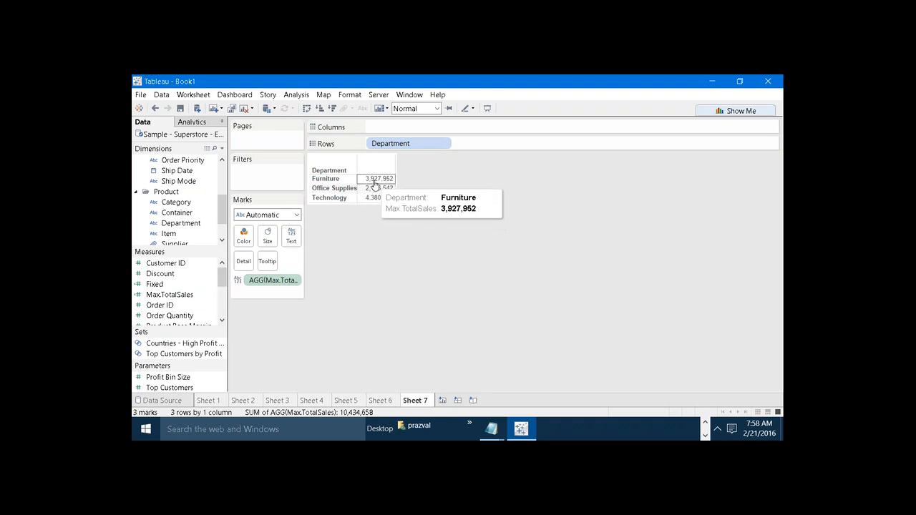
{"action": "left_click", "coordinate": [374, 182]}
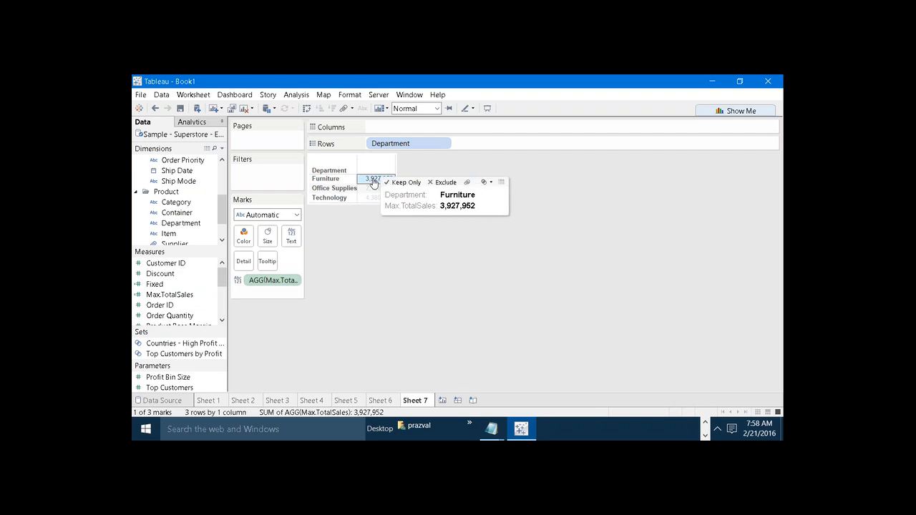
Switch to Sheet 6 and highlight the Furniture department's category sales, then single out the Tables sales value.
{"action": "left_click", "coordinate": [381, 400]}
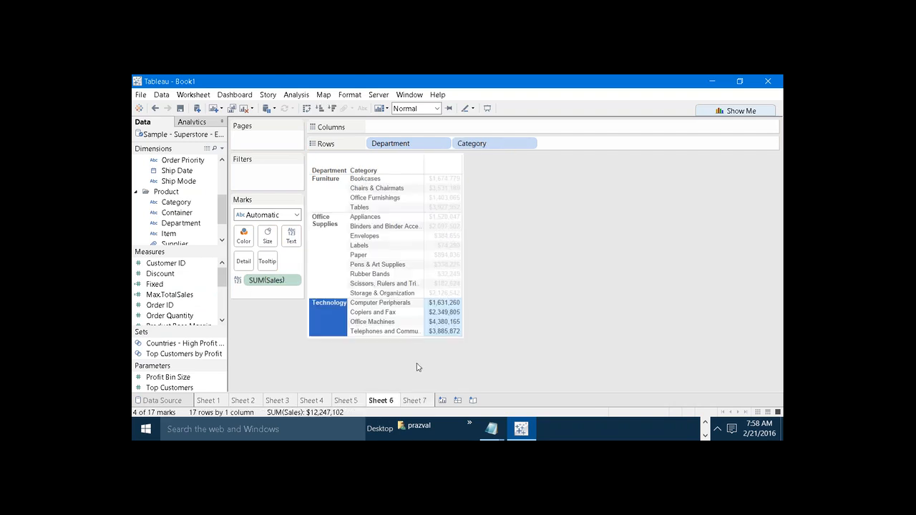
{"action": "left_click", "coordinate": [508, 300]}
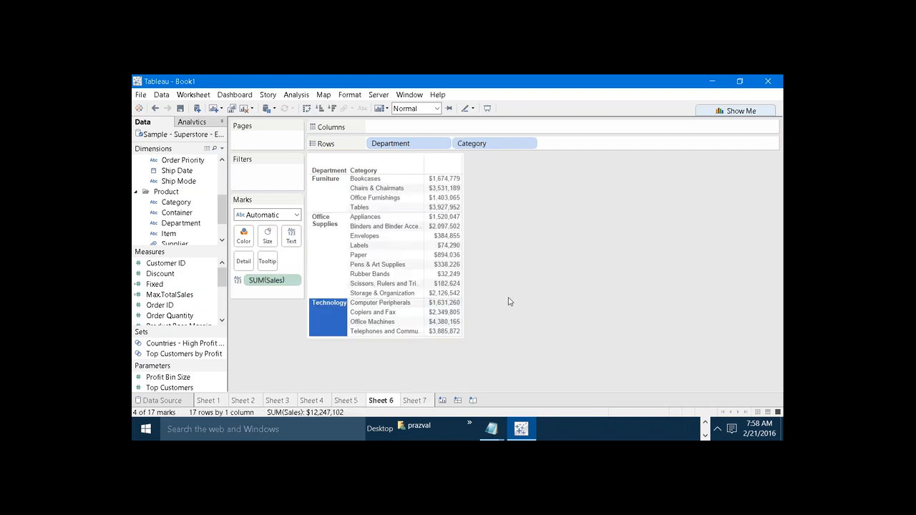
{"action": "left_click", "coordinate": [337, 191]}
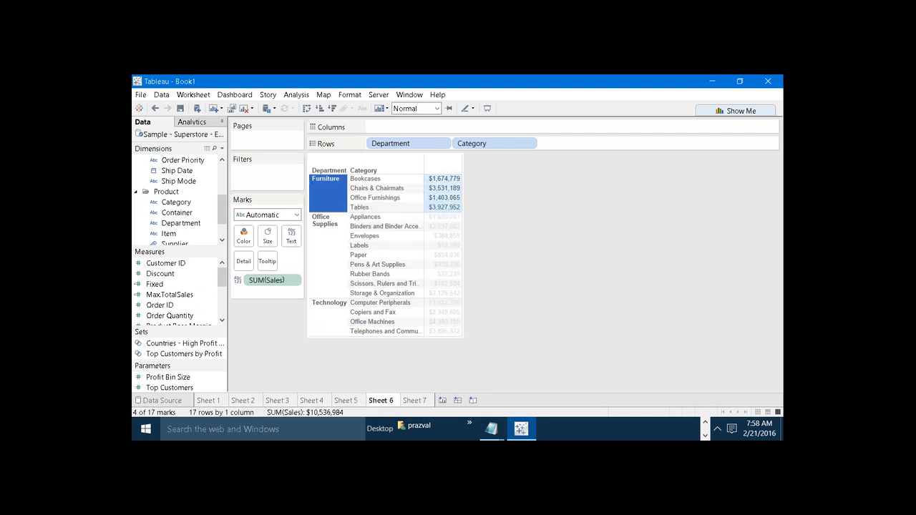
{"action": "left_click", "coordinate": [452, 208]}
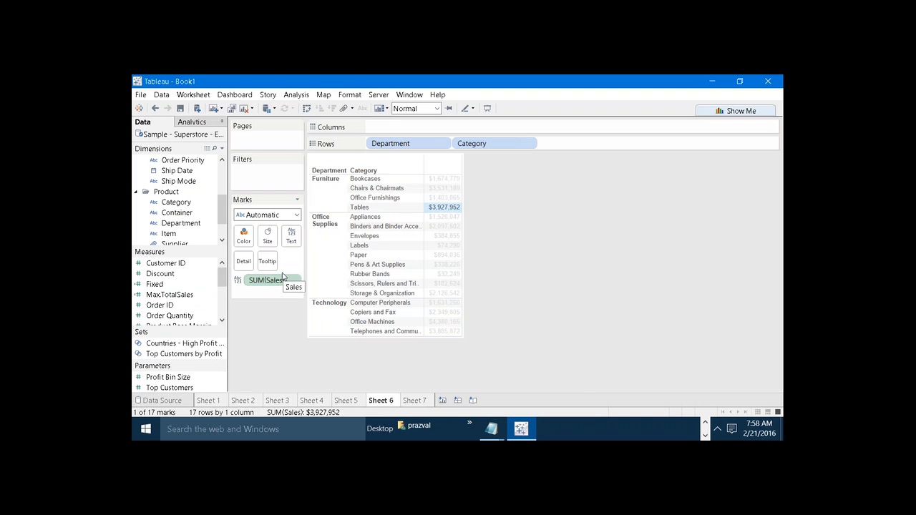
Open the Max.TotalSales calculation to review its formula beside the category sales table, and close the editor without changing it.
{"action": "right_click", "coordinate": [192, 298]}
{"action": "left_click", "coordinate": [224, 137]}
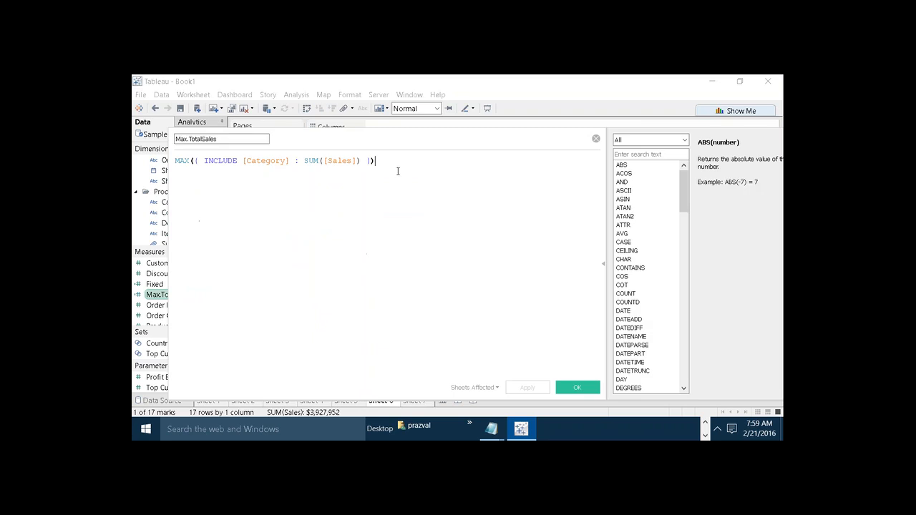
{"action": "left_click_drag", "start_coordinate": [389, 137], "coordinate": [691, 163]}
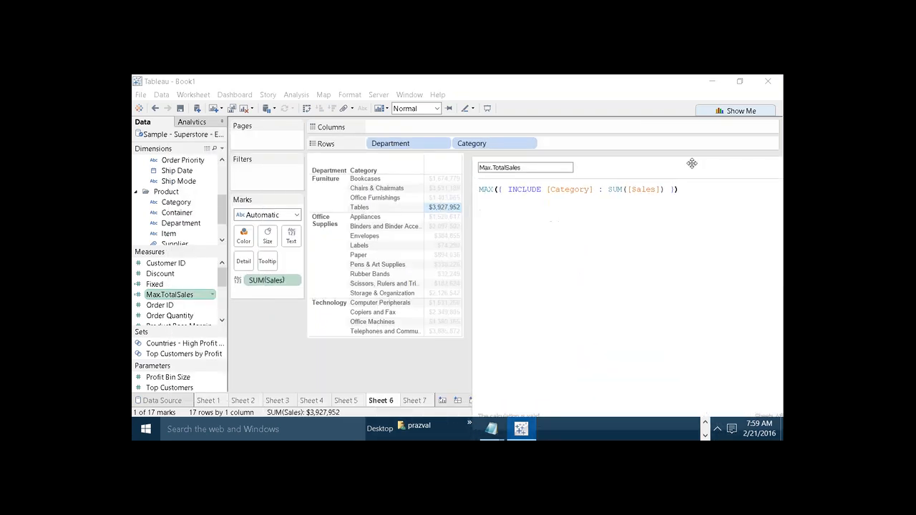
{"action": "left_click", "coordinate": [646, 190]}
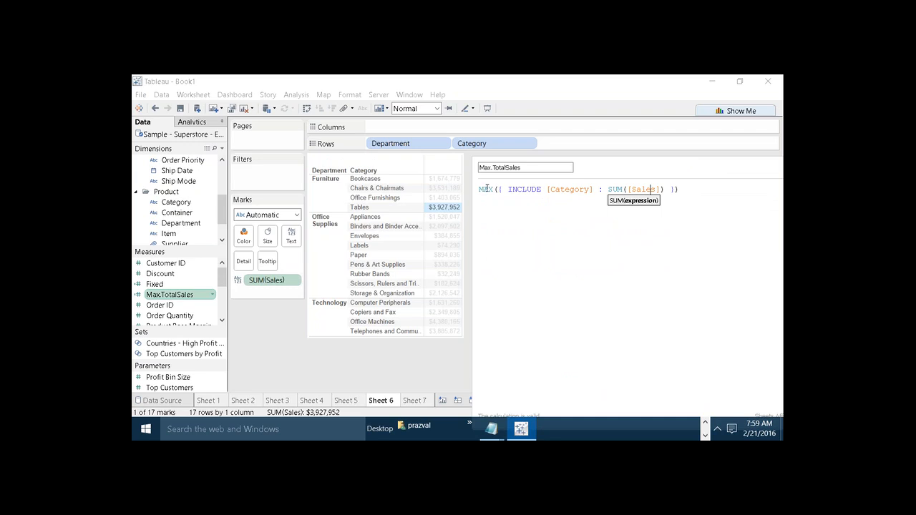
{"action": "left_click_drag", "start_coordinate": [631, 169], "coordinate": [491, 179]}
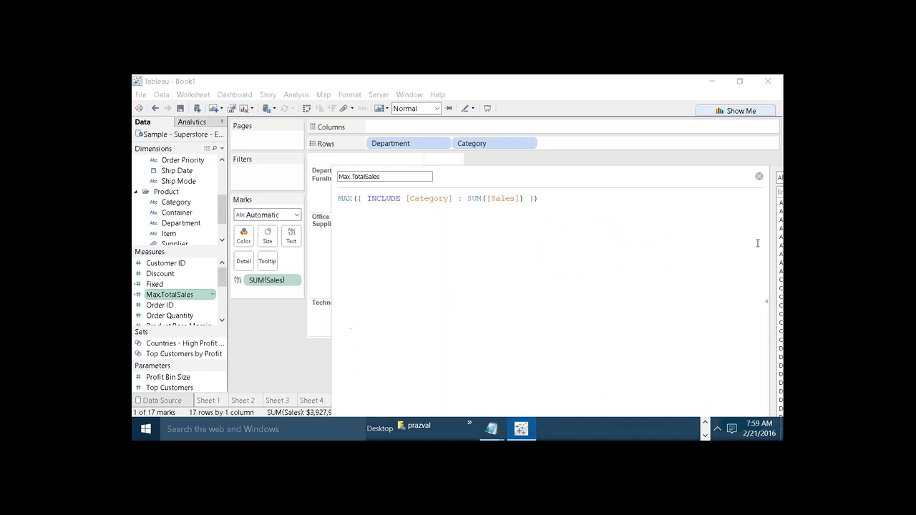
{"action": "left_click", "coordinate": [758, 177]}
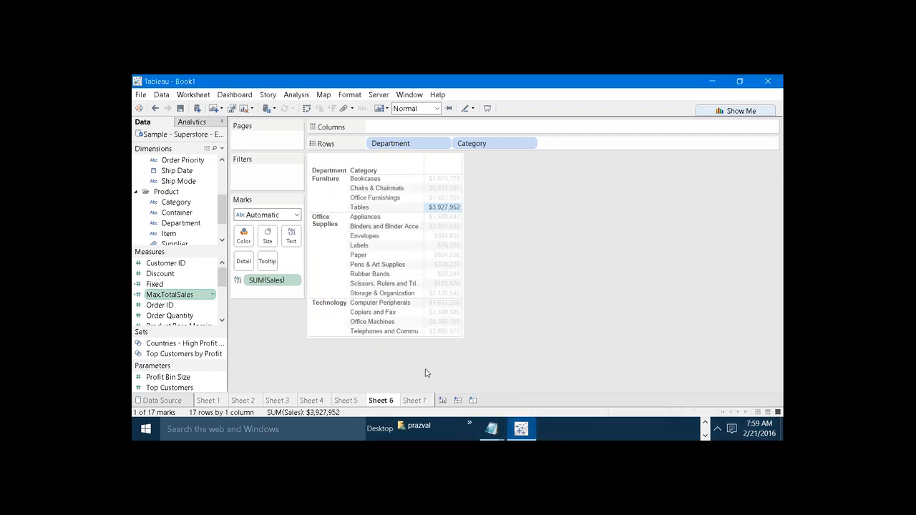
Examine the highest category sales in Office Supplies and Technology, and compare them with the department values on Sheet 7.
{"action": "mouse_move", "coordinate": [457, 227]}
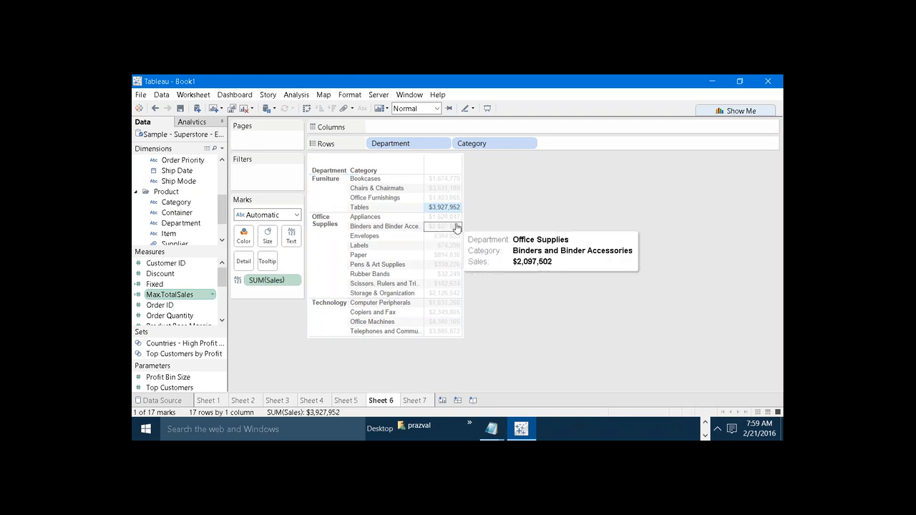
{"action": "mouse_move", "coordinate": [448, 210]}
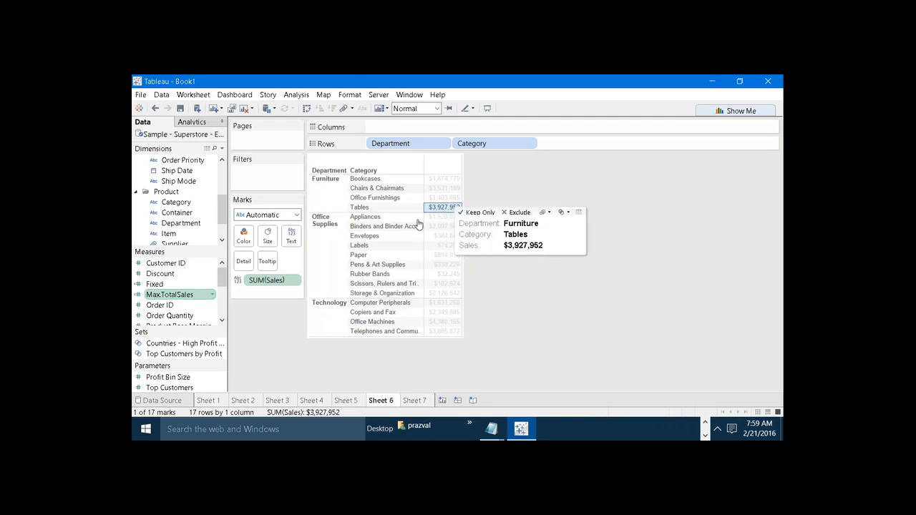
{"action": "left_click", "coordinate": [325, 222]}
{"action": "left_click", "coordinate": [540, 221]}
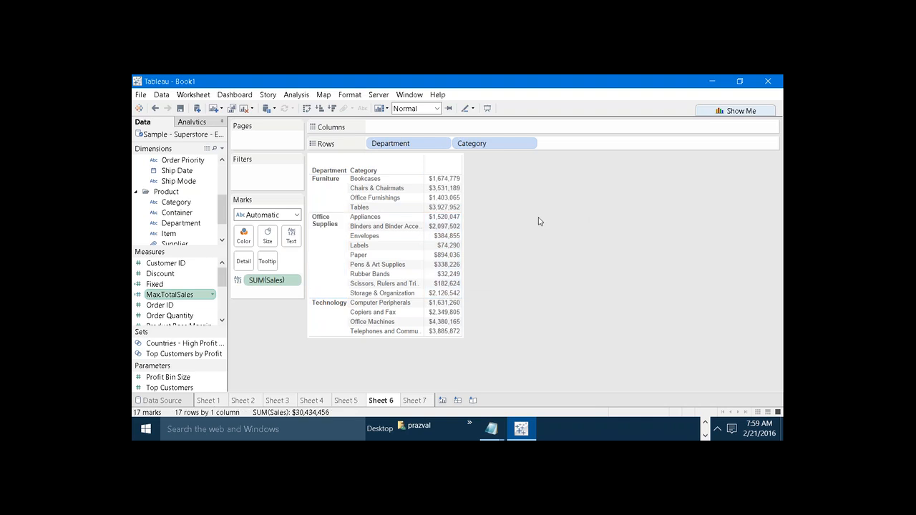
{"action": "left_click", "coordinate": [445, 293]}
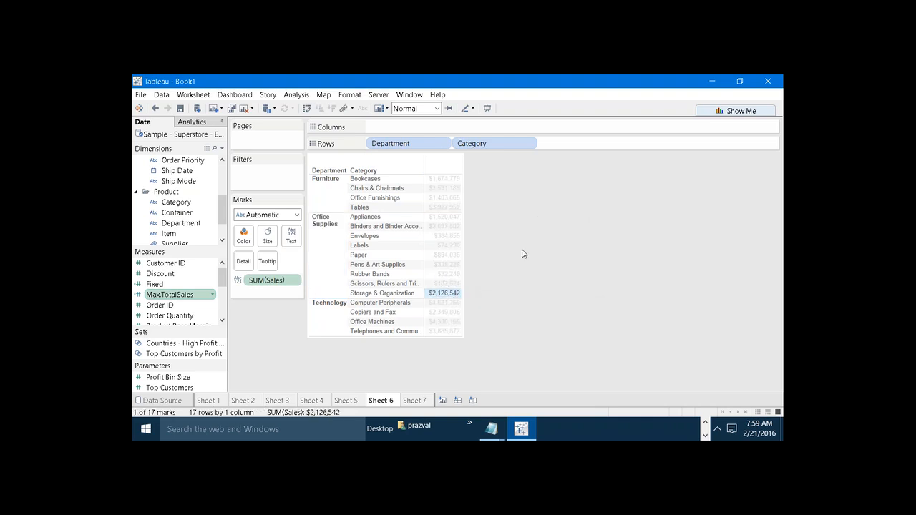
{"action": "left_click", "coordinate": [328, 303]}
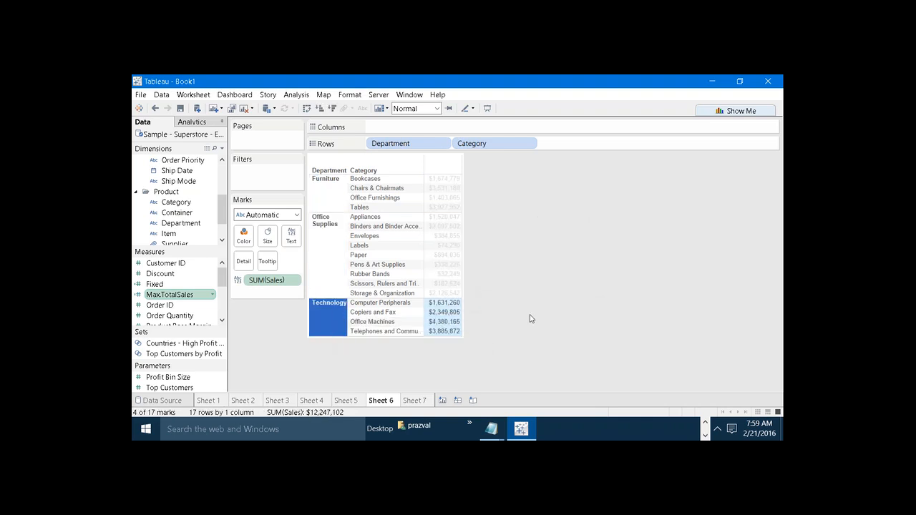
{"action": "left_click", "coordinate": [454, 322]}
{"action": "left_click", "coordinate": [438, 366]}
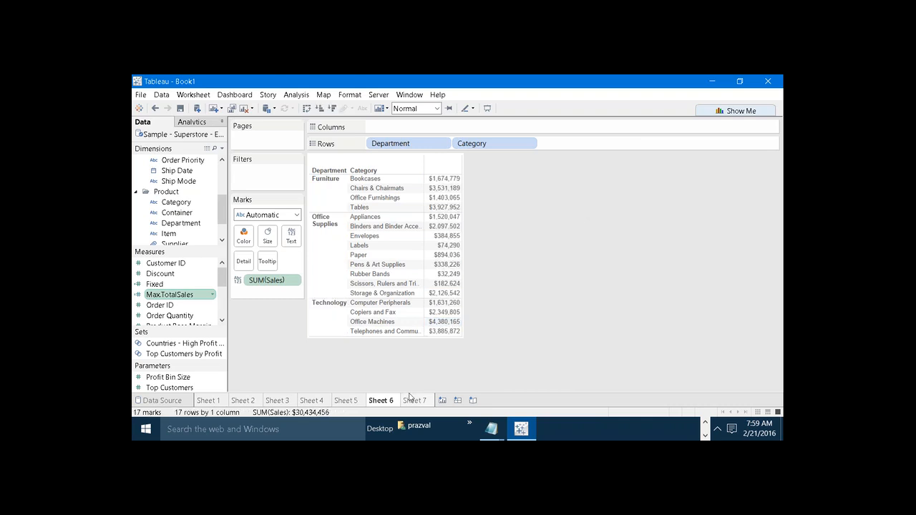
{"action": "left_click", "coordinate": [415, 400]}
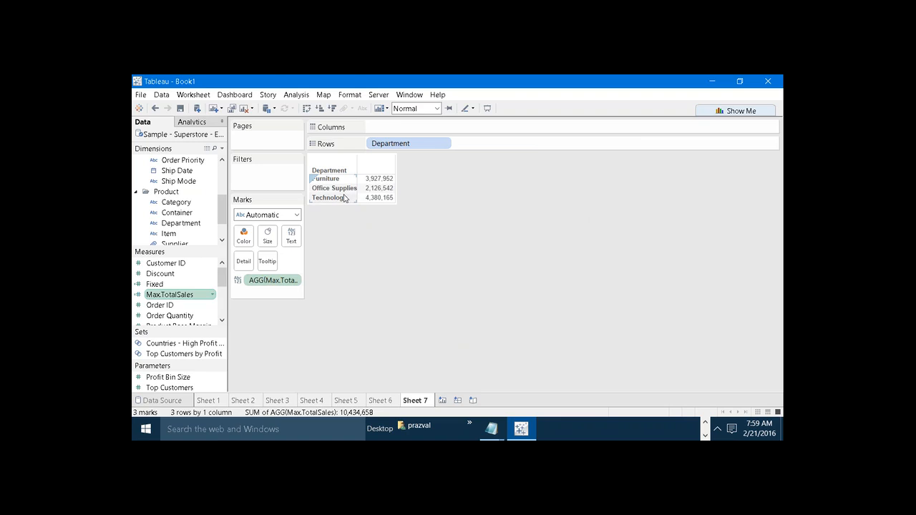
{"action": "mouse_move", "coordinate": [377, 191]}
Switch to the PowerPoint presentation on LODs and start the slide show from the current INCLUDE slide.
{"action": "left_click", "coordinate": [704, 421]}
{"action": "left_click", "coordinate": [687, 428]}
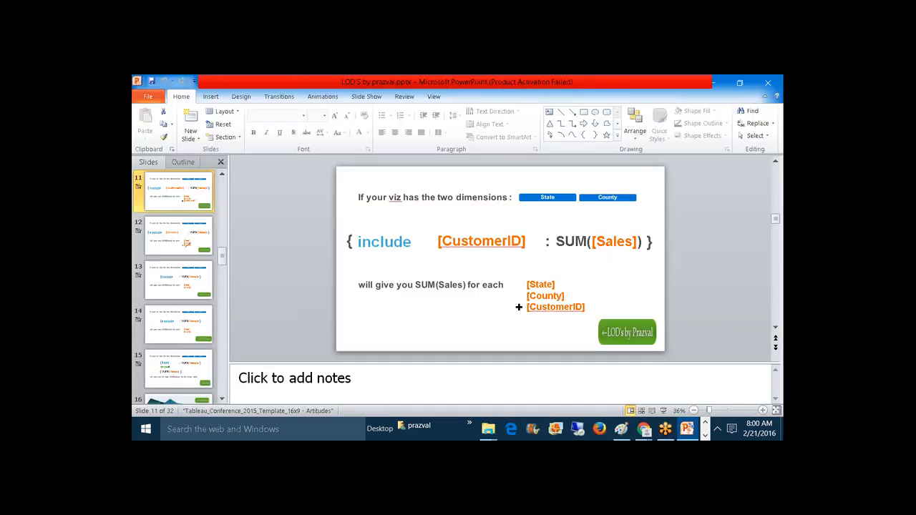
{"action": "left_click", "coordinate": [664, 410]}
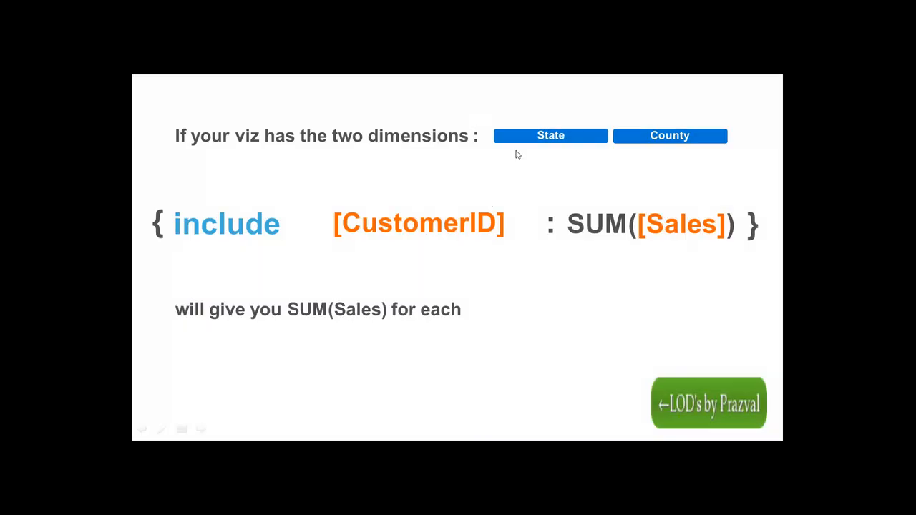
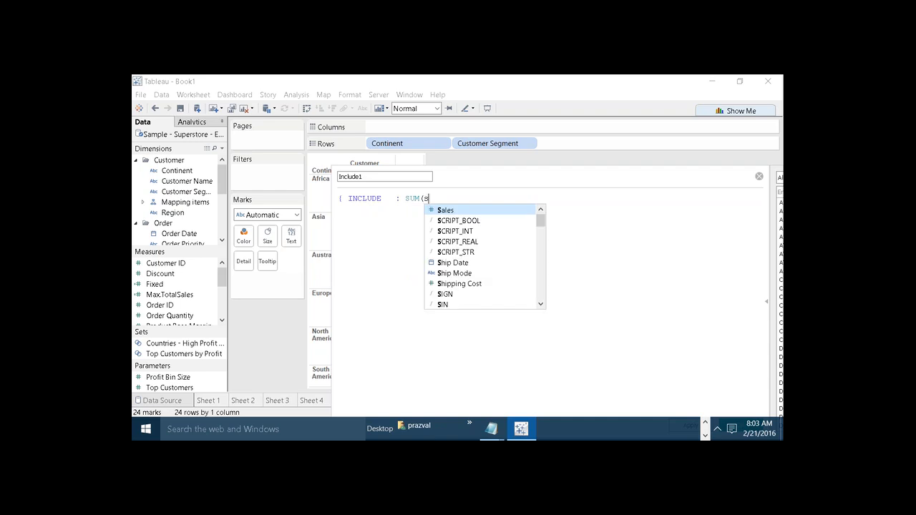
Complete and save Include1 as { INCLUDE : SUM([Sales]) }, and display it as text for each continent and customer segment.
{"action": "double_click", "coordinate": [445, 210]}
{"action": "type", "text": ")"}
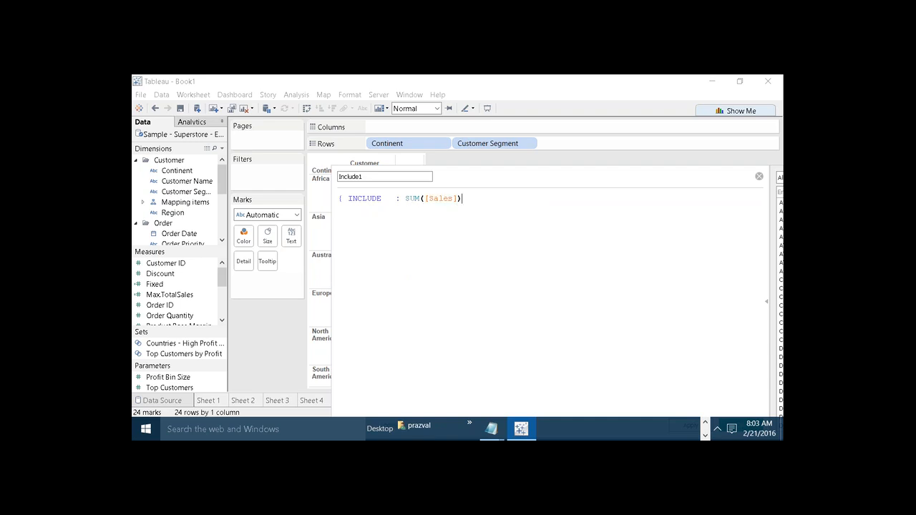
{"action": "scroll", "coordinate": [458, 215], "scroll_direction": "up", "scroll_amount": 8}
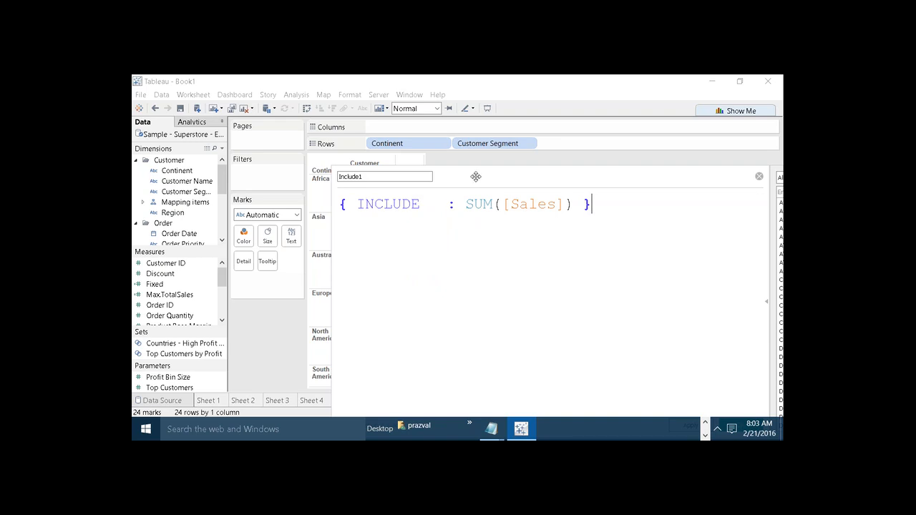
{"action": "left_click_drag", "start_coordinate": [478, 176], "coordinate": [355, 109]}
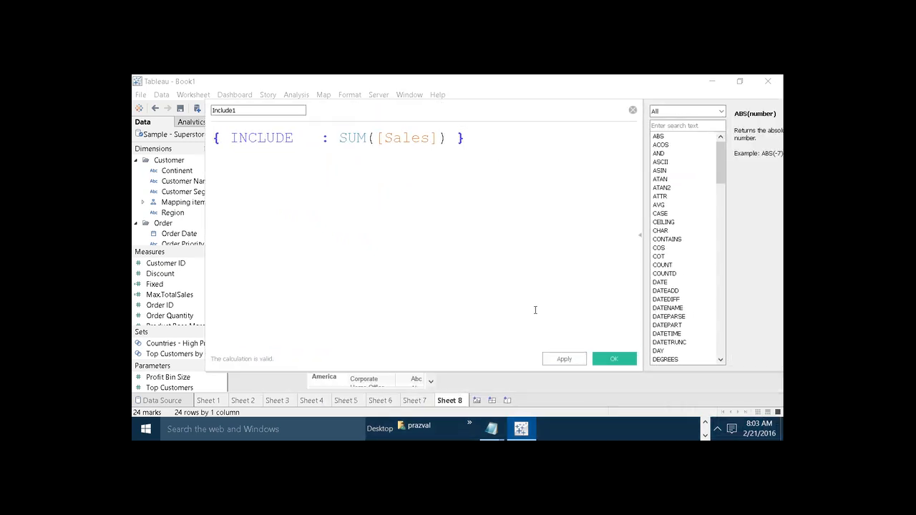
{"action": "left_click", "coordinate": [579, 359]}
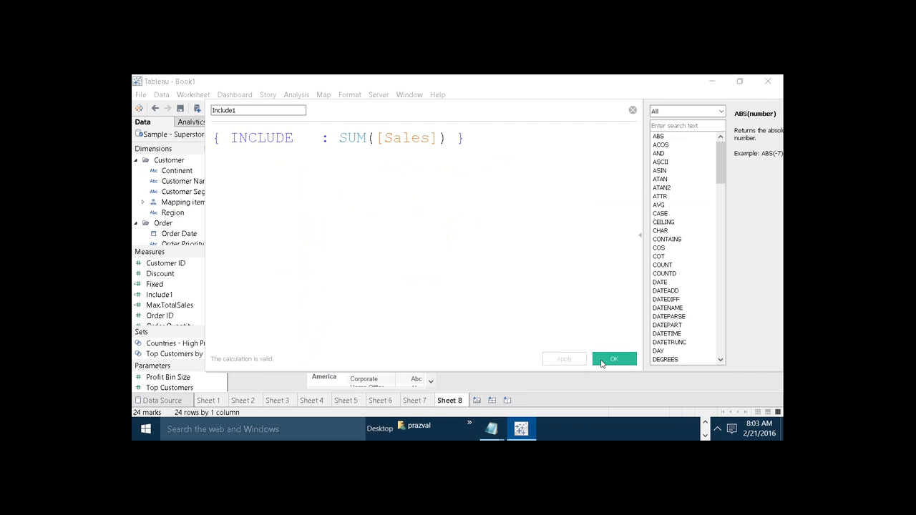
{"action": "left_click", "coordinate": [604, 359]}
{"action": "left_click_drag", "start_coordinate": [157, 294], "coordinate": [292, 242]}
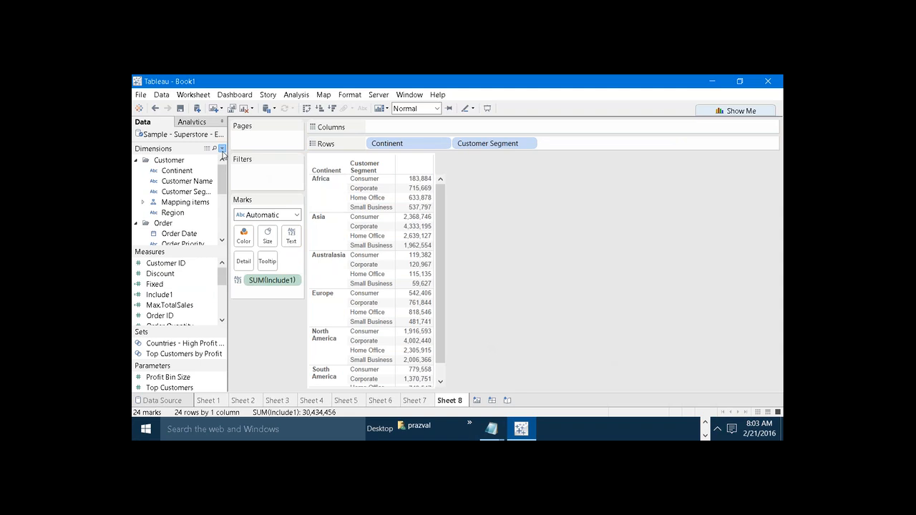
Create a new calculated field named Exclude1.
{"action": "left_click", "coordinate": [222, 150]}
{"action": "left_click", "coordinate": [220, 161]}
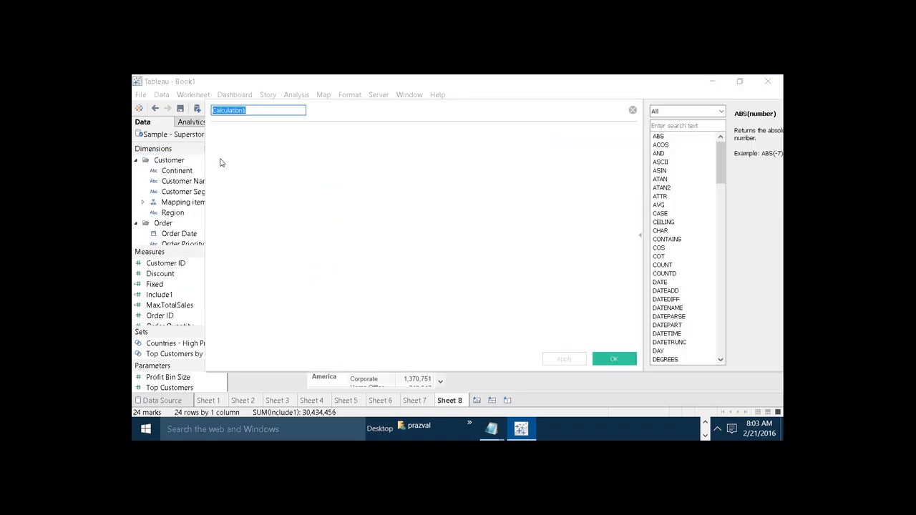
{"action": "type", "text": "Exclude1"}
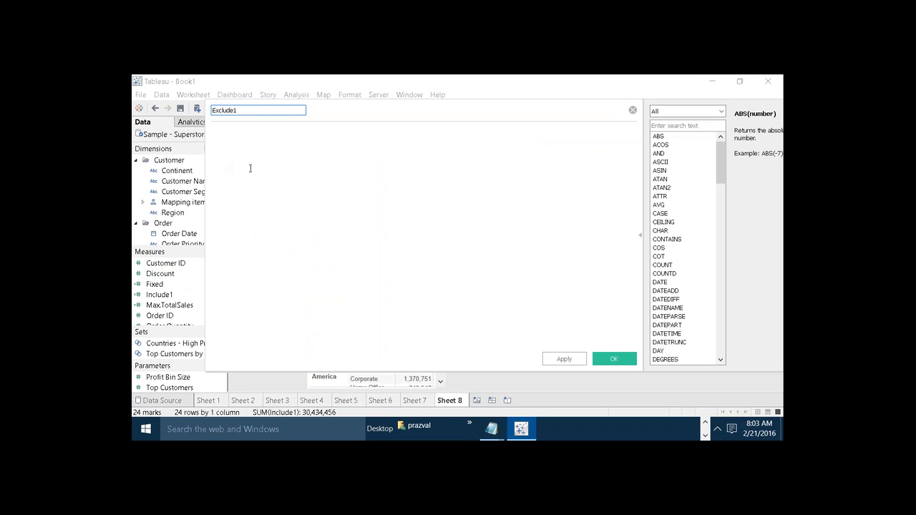
Write the Exclude1 formula as { EXCLUDE : SUM([Sales]) }, enlarge the formula text and save the field.
{"action": "left_click", "coordinate": [250, 168]}
{"action": "type", "text": "{ E"}
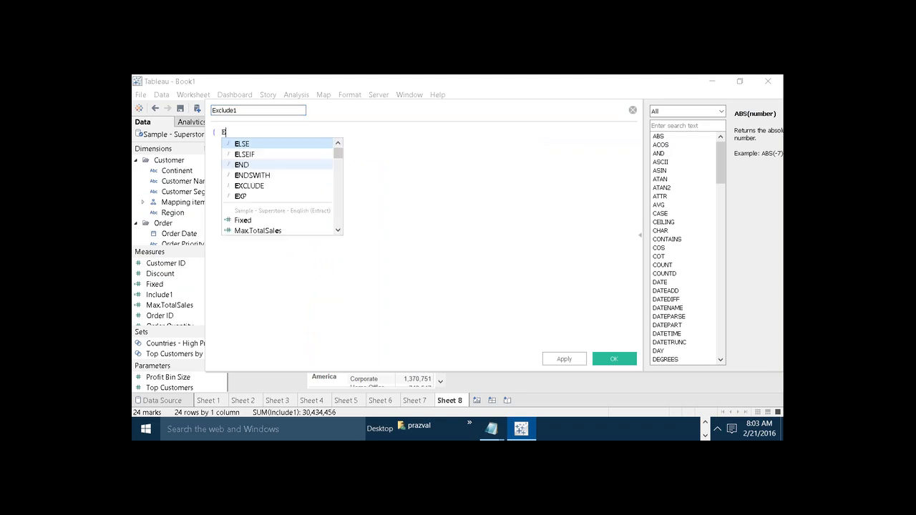
{"action": "type", "text": "XCLUDE "}
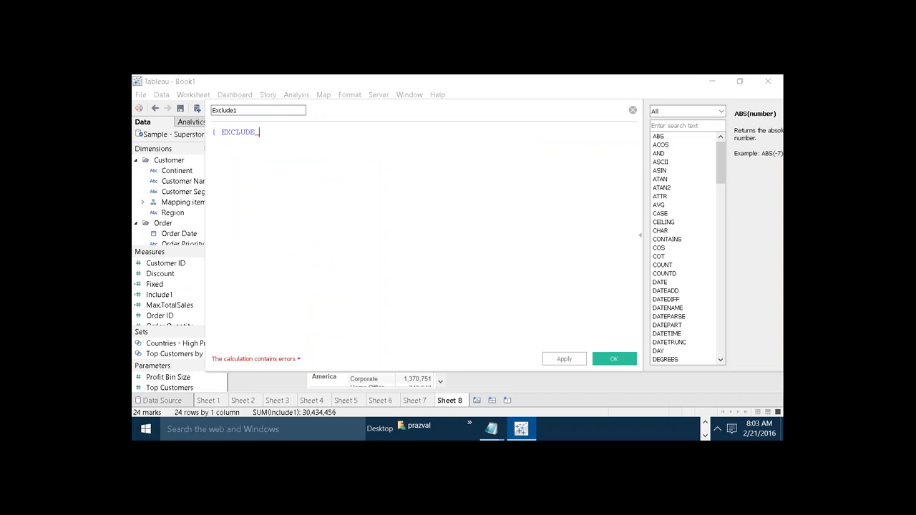
{"action": "type", "text": ": SUM"}
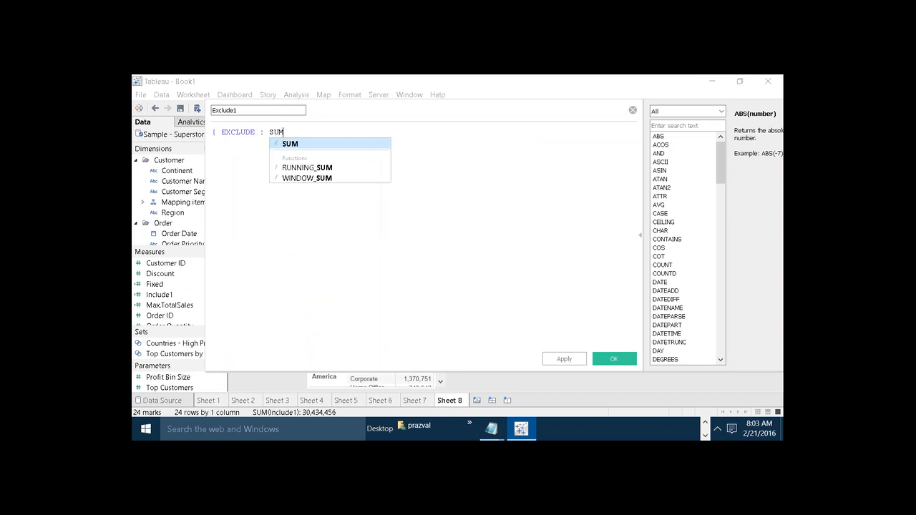
{"action": "type", "text": "(S"}
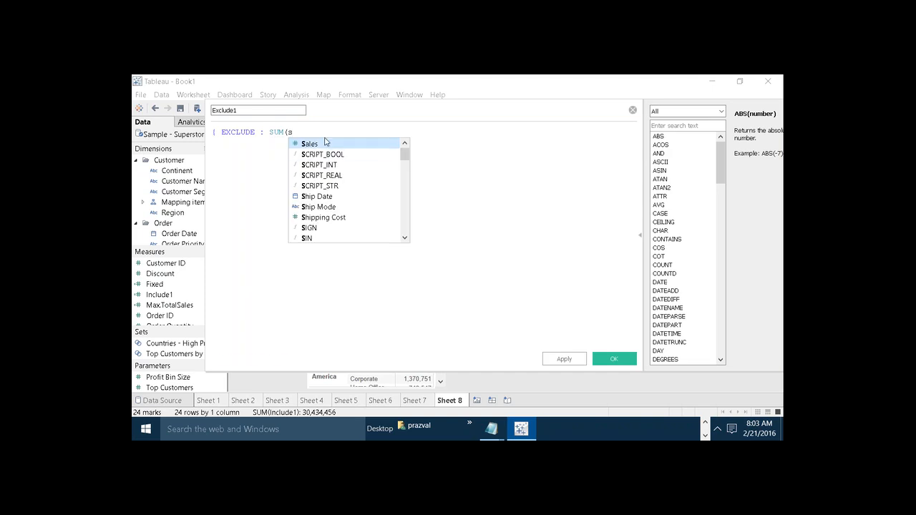
{"action": "double_click", "coordinate": [310, 144]}
{"action": "type", "text": ")"}
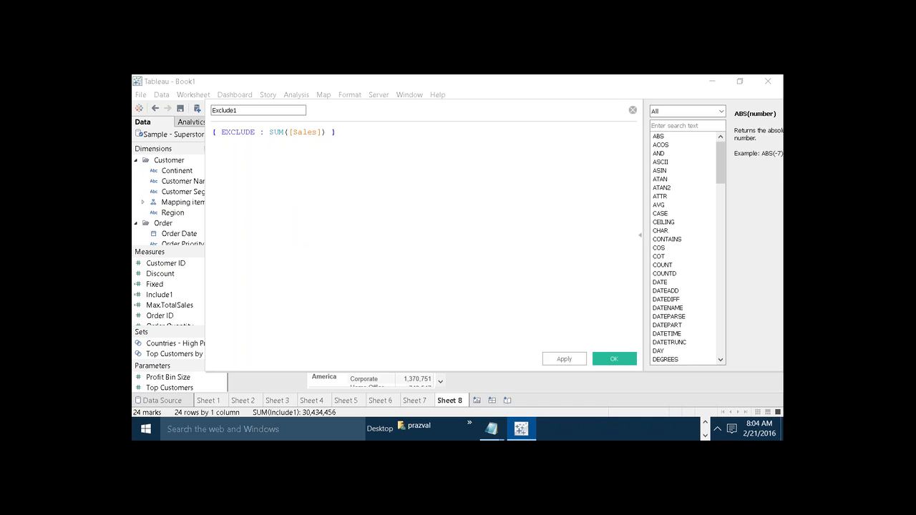
{"action": "scroll", "coordinate": [329, 136], "scroll_direction": "up", "scroll_amount": 7}
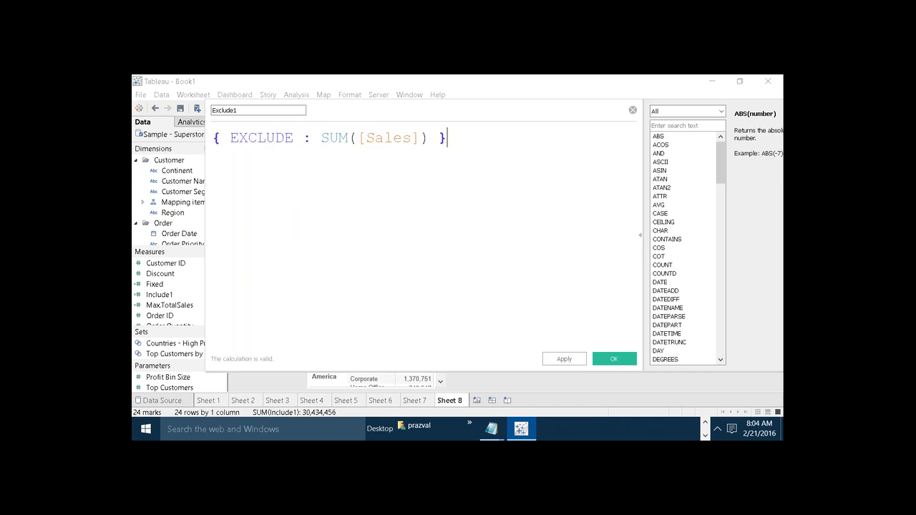
{"action": "left_click", "coordinate": [565, 365]}
{"action": "left_click", "coordinate": [610, 359]}
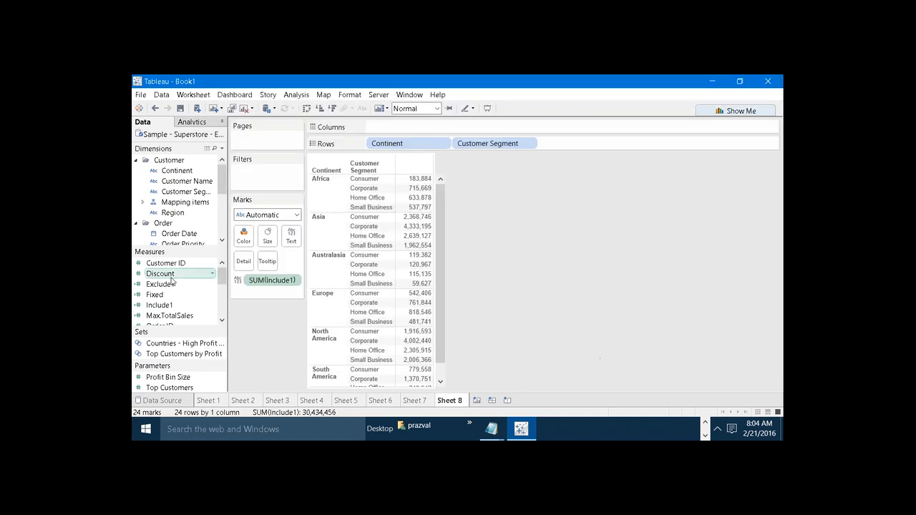
Add Exclude1 to the continent and customer segment table and order it after Include1.
{"action": "left_click_drag", "start_coordinate": [172, 284], "coordinate": [422, 267]}
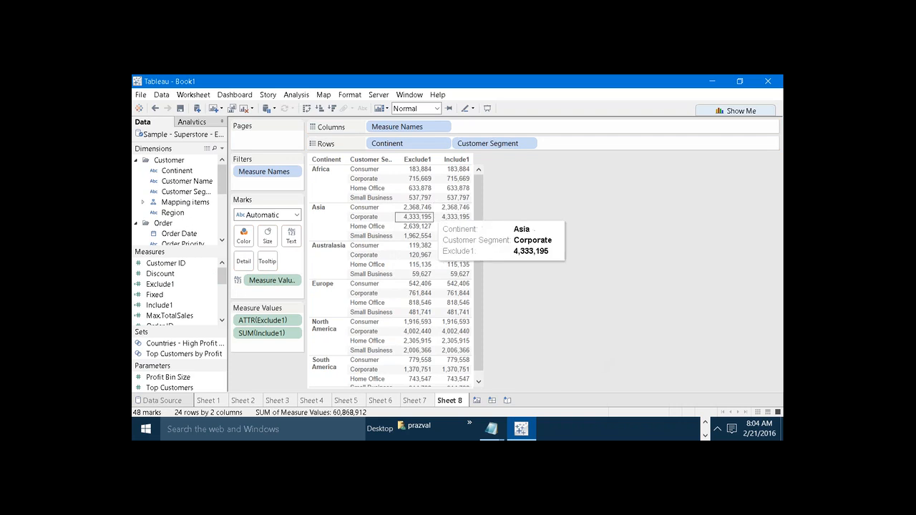
{"action": "left_click_drag", "start_coordinate": [262, 320], "coordinate": [276, 349]}
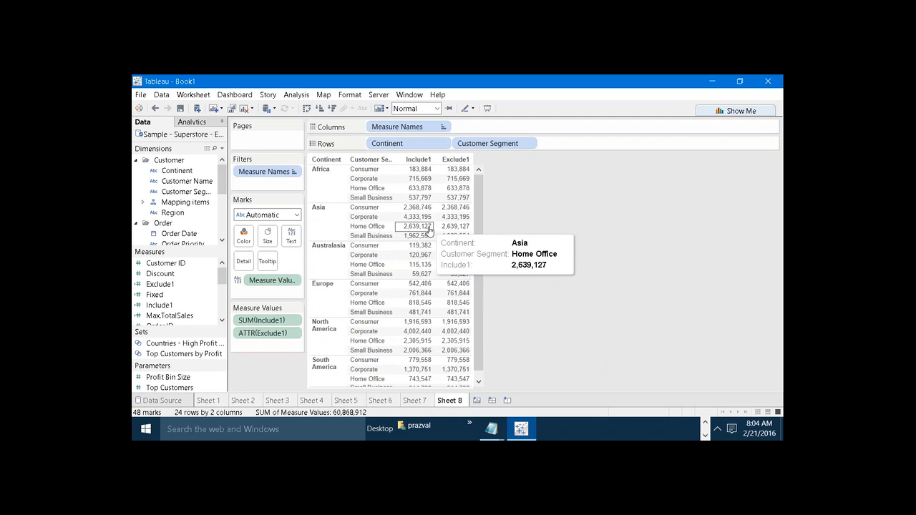
Switch to the PowerPoint presentation on LODs and review the slides from INCLUDE to FIXED expressions without dimensions as a slide show.
{"action": "left_click", "coordinate": [704, 423]}
{"action": "left_click", "coordinate": [687, 429]}
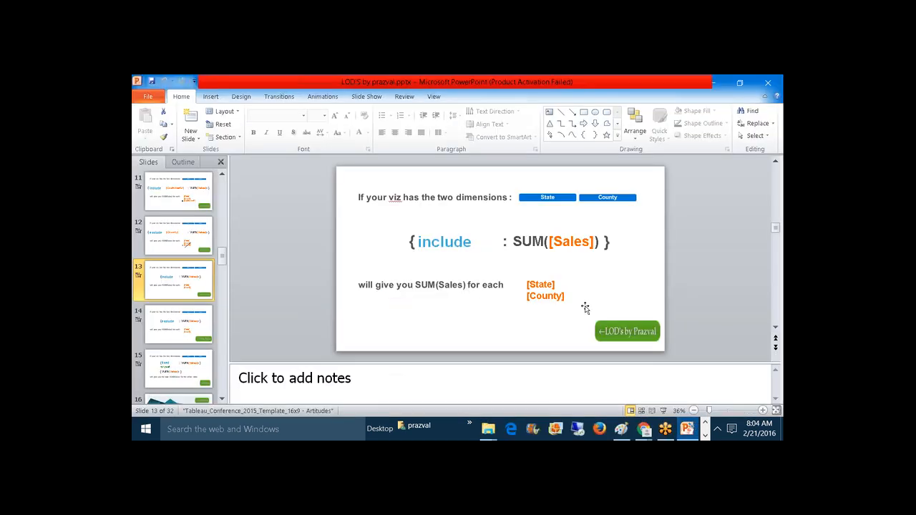
{"action": "left_click", "coordinate": [664, 410]}
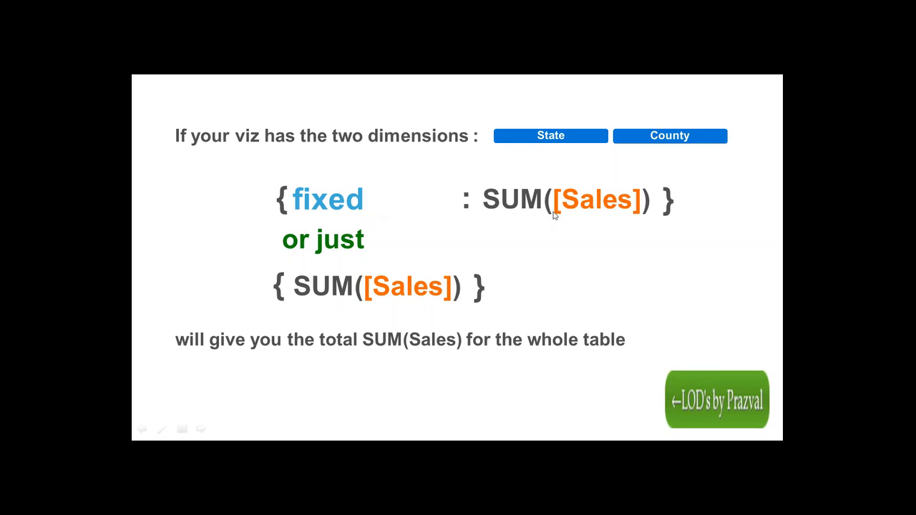
{"action": "key", "text": "Escape"}
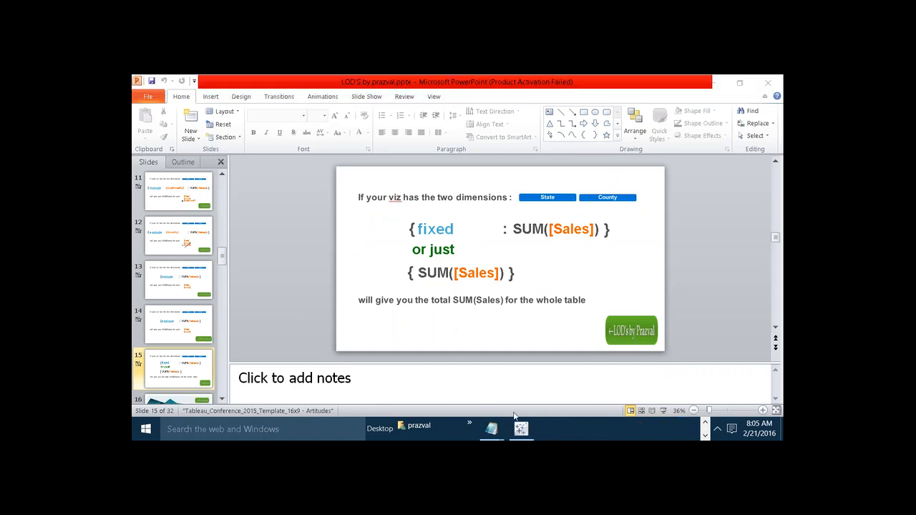
Switch back to Tableau and create a new calculated field named Fixed1.
{"action": "left_click", "coordinate": [521, 429]}
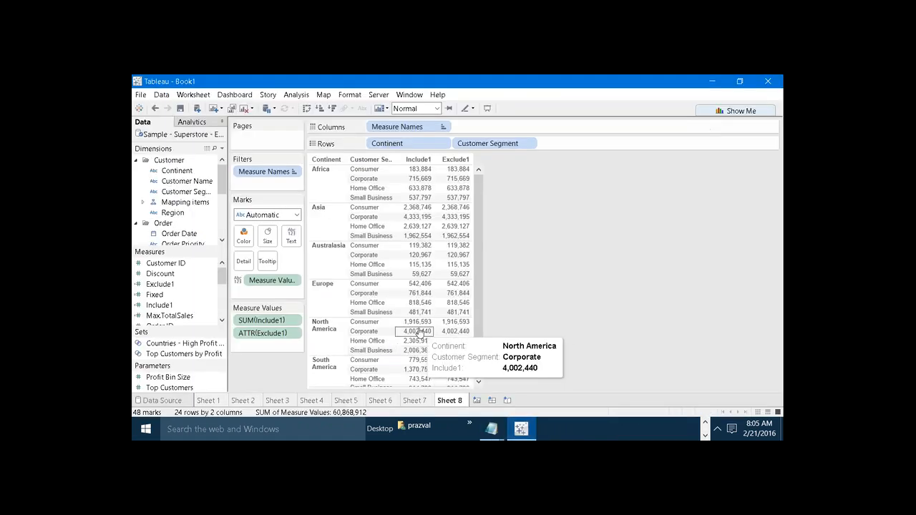
{"action": "left_click", "coordinate": [221, 148]}
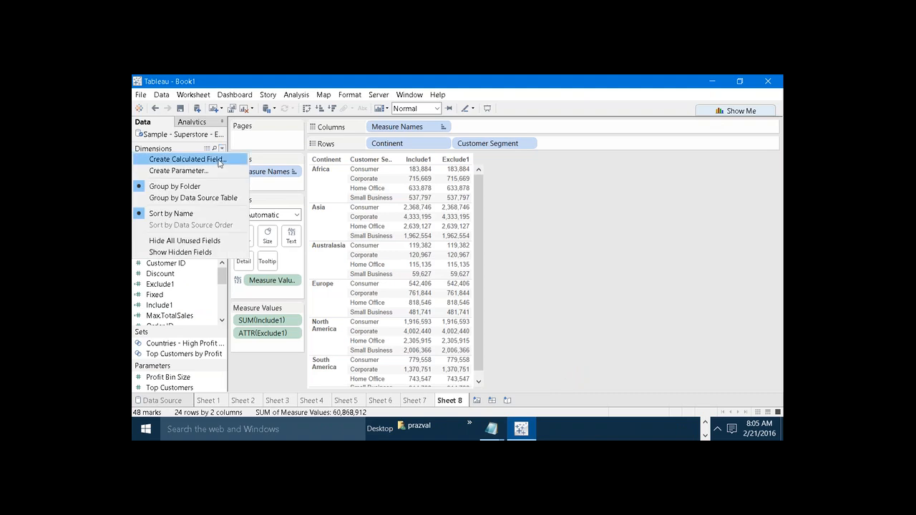
{"action": "left_click", "coordinate": [220, 160]}
{"action": "type", "text": "Fixed1"}
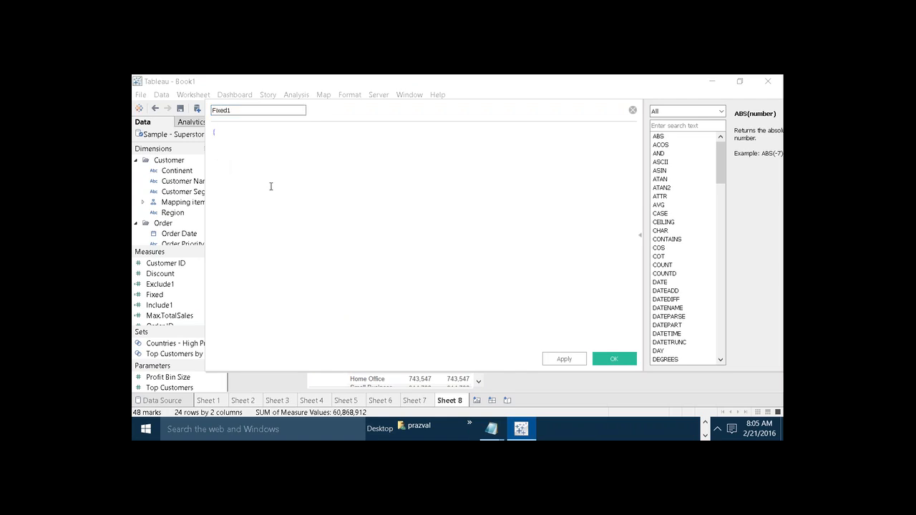
Write the Fixed1 formula as { FIXED : SUM([Sales]) }, enlarge the formula text and save the field.
{"action": "type", "text": "FIXED  : SUM"}
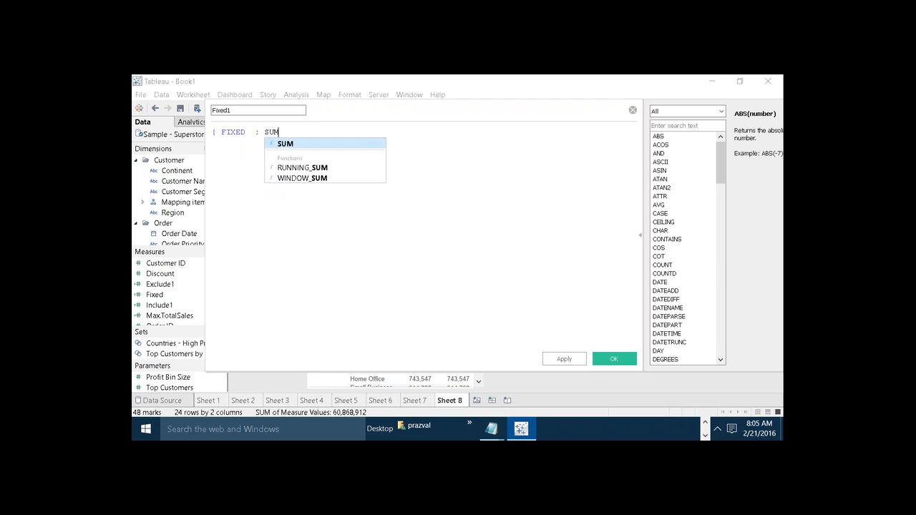
{"action": "type", "text": "([S"}
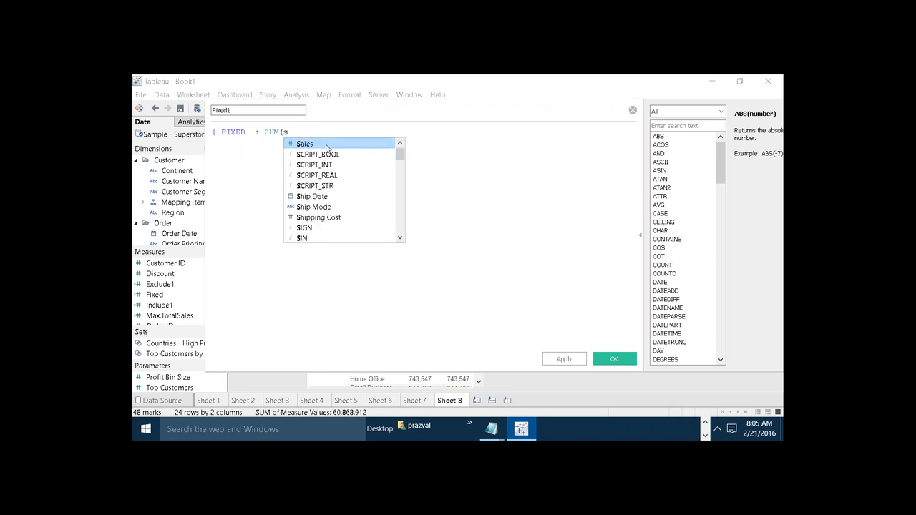
{"action": "key", "text": "Return"}
{"action": "type", "text": ")"}
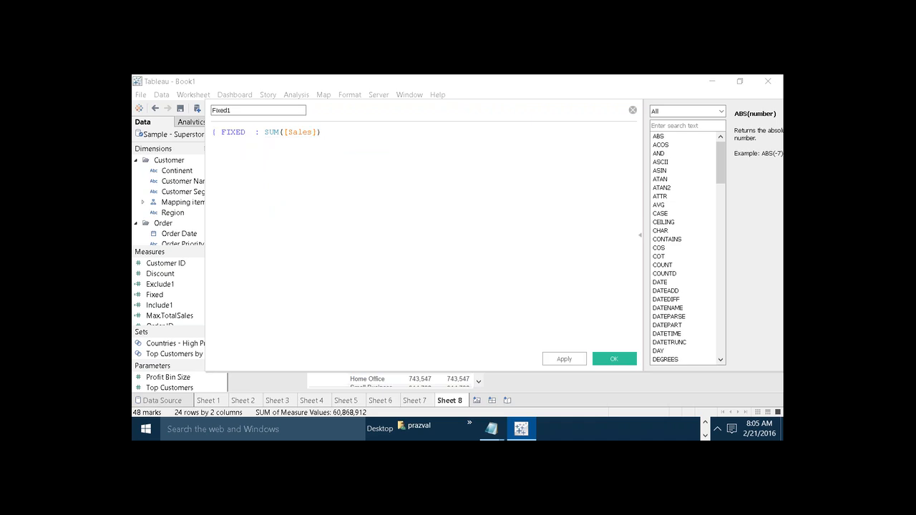
{"action": "scroll", "coordinate": [313, 136], "scroll_direction": "up", "scroll_amount": 6}
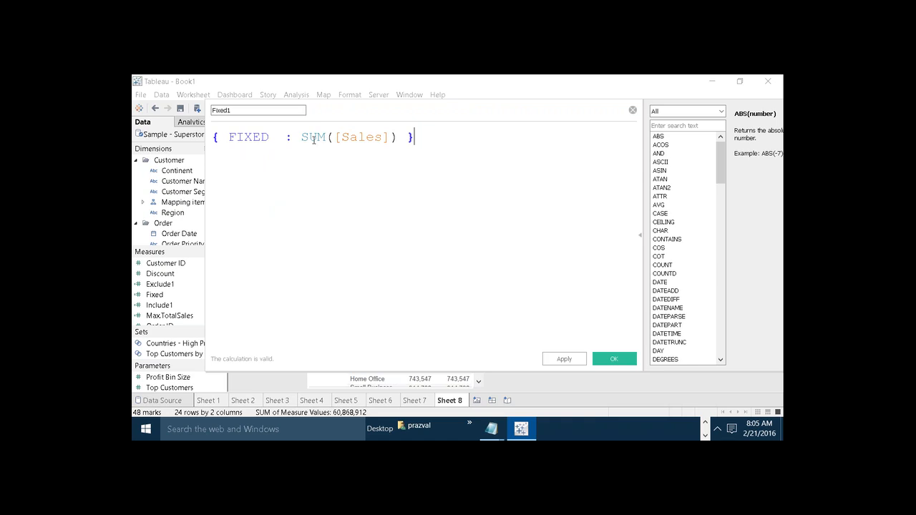
{"action": "left_click_drag", "start_coordinate": [278, 137], "coordinate": [282, 137]}
{"action": "left_click", "coordinate": [299, 141]}
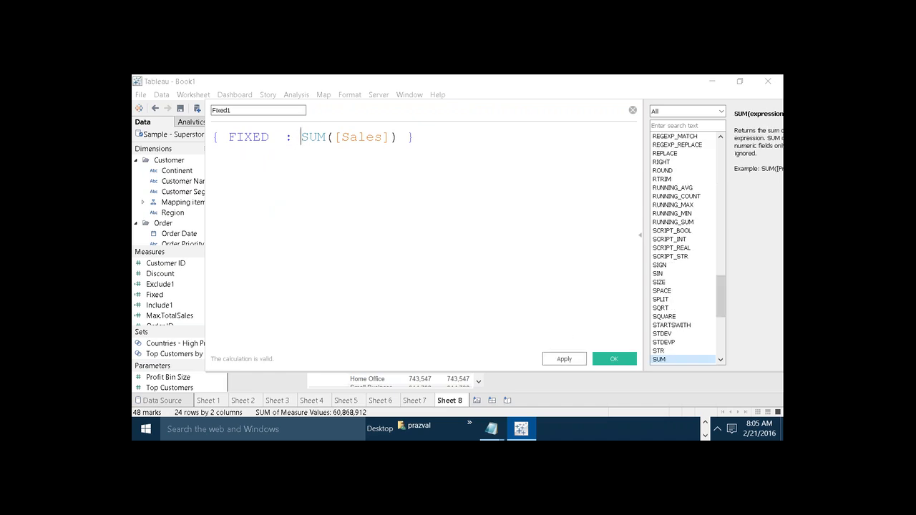
{"action": "left_click", "coordinate": [581, 361]}
{"action": "left_click", "coordinate": [605, 360]}
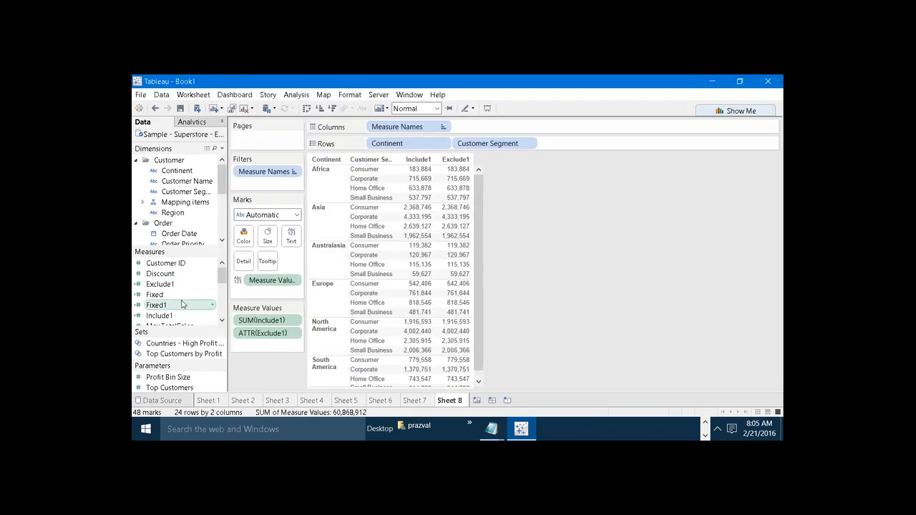
Add Fixed1 to the continent and customer segment table and show column grand totals.
{"action": "left_click_drag", "start_coordinate": [174, 305], "coordinate": [462, 280]}
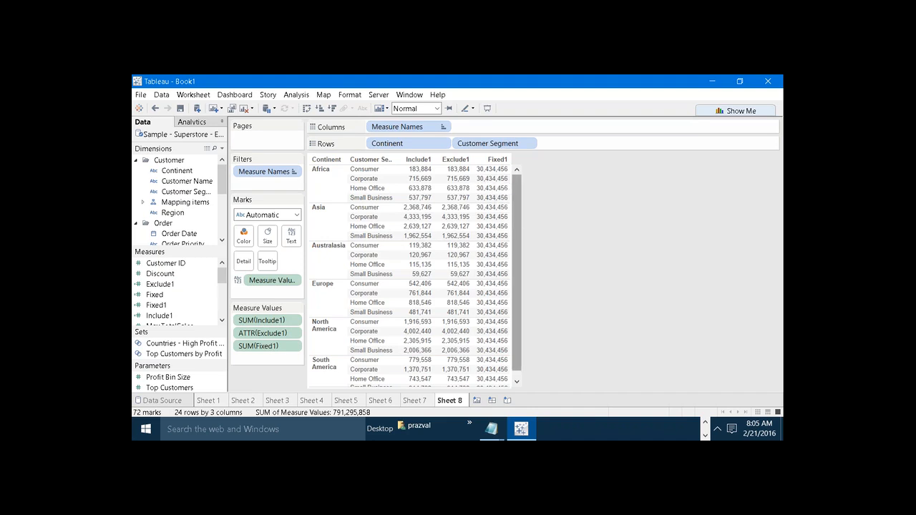
{"action": "left_click_drag", "start_coordinate": [520, 229], "coordinate": [519, 208]}
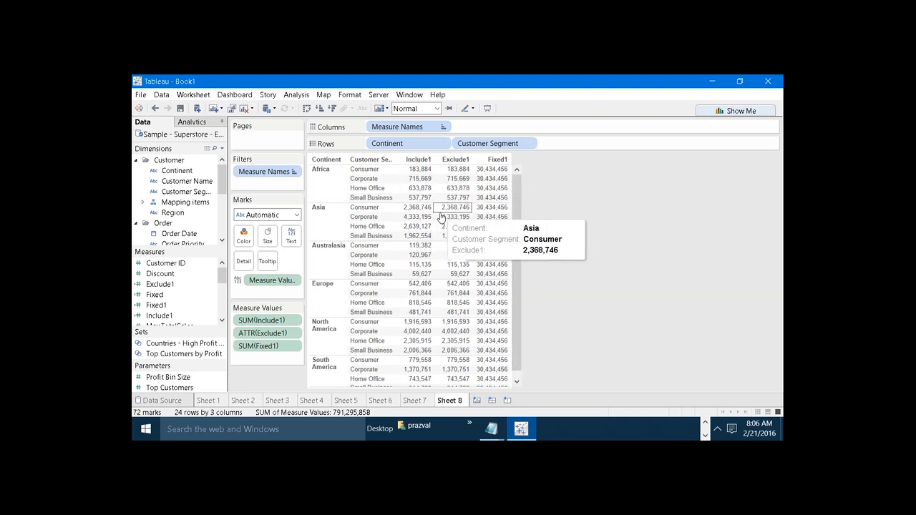
{"action": "left_click", "coordinate": [293, 96]}
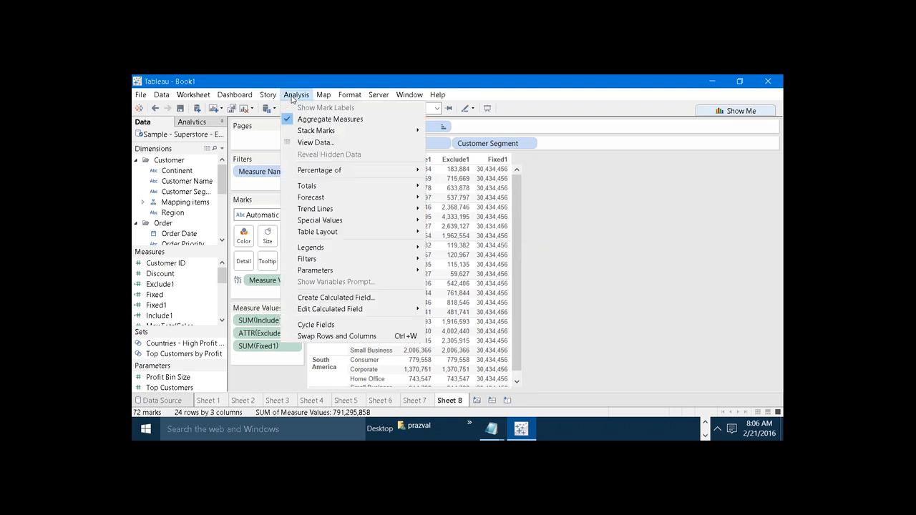
{"action": "mouse_move", "coordinate": [388, 171]}
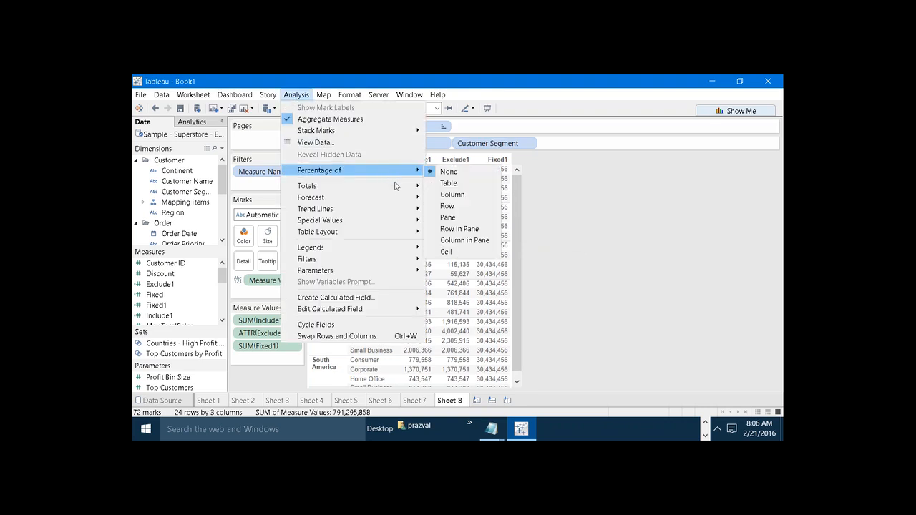
{"action": "mouse_move", "coordinate": [379, 187]}
{"action": "left_click", "coordinate": [450, 205]}
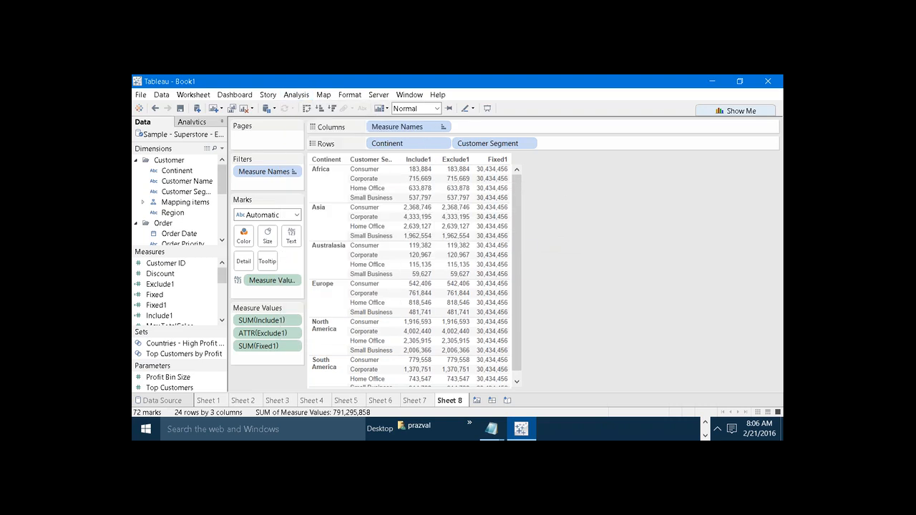
{"action": "scroll", "coordinate": [522, 240], "scroll_direction": "down", "scroll_amount": 2}
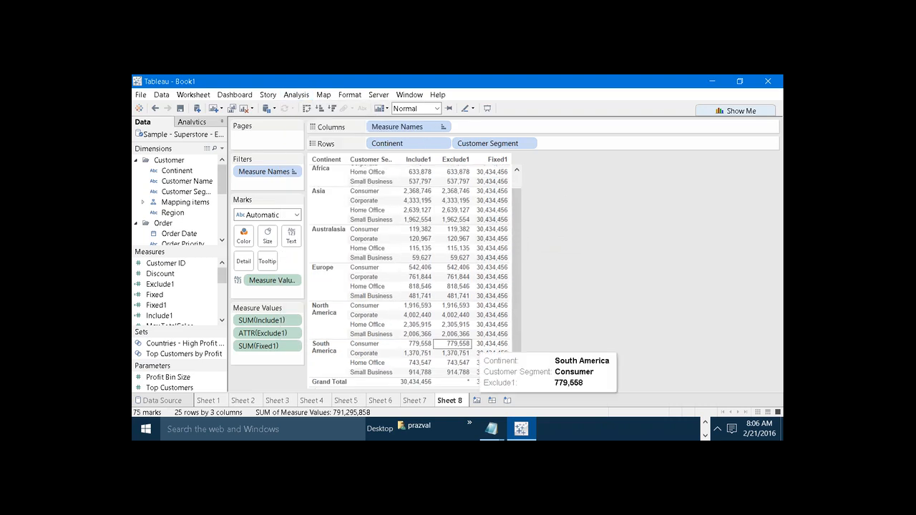
Compare the Include1 grand total with the Fixed1 values for Asia's Small Business and Africa's Corporate segments.
{"action": "mouse_move", "coordinate": [415, 388]}
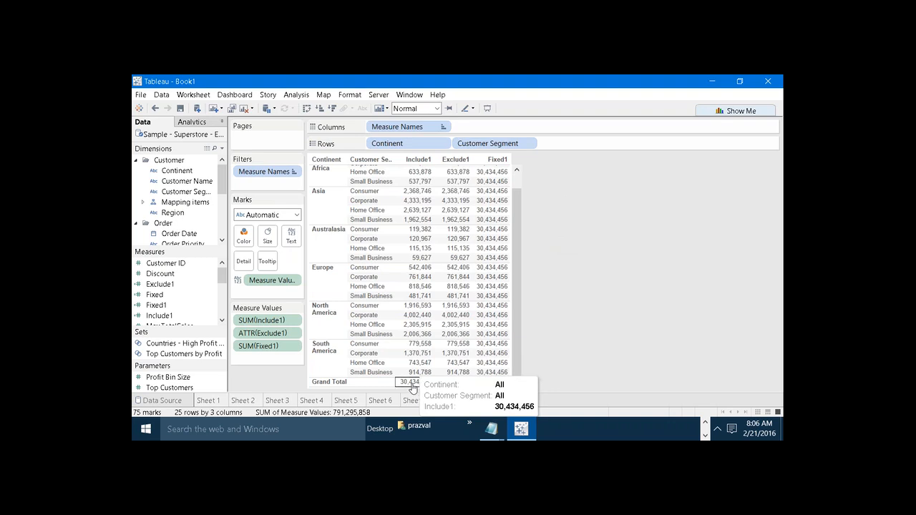
{"action": "left_click", "coordinate": [412, 386]}
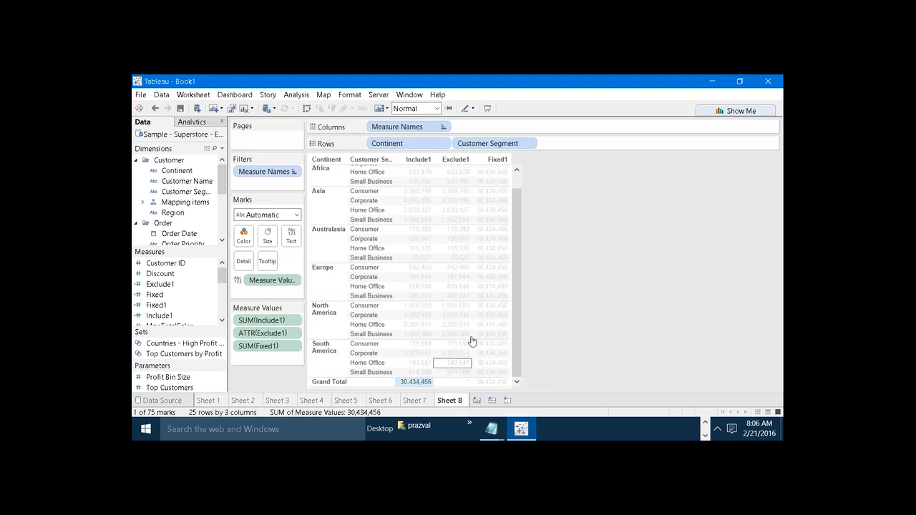
{"action": "left_click", "coordinate": [497, 221]}
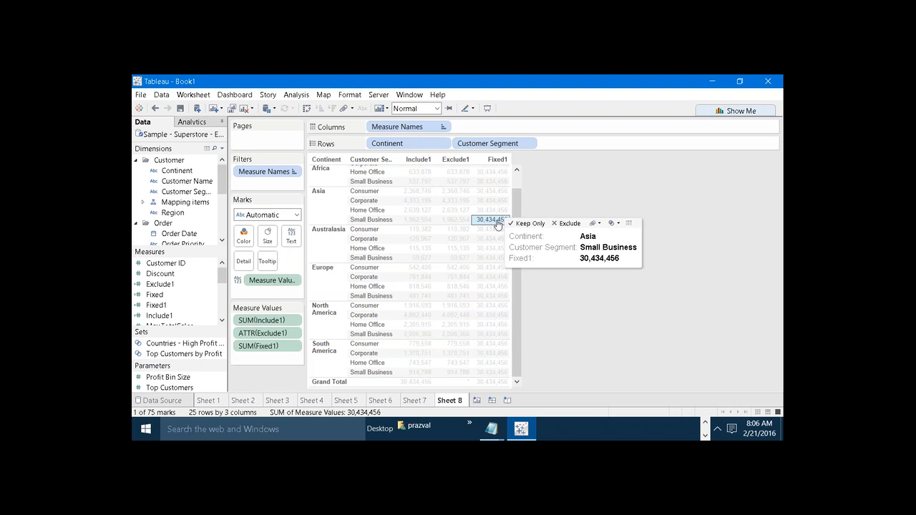
{"action": "left_click", "coordinate": [499, 222]}
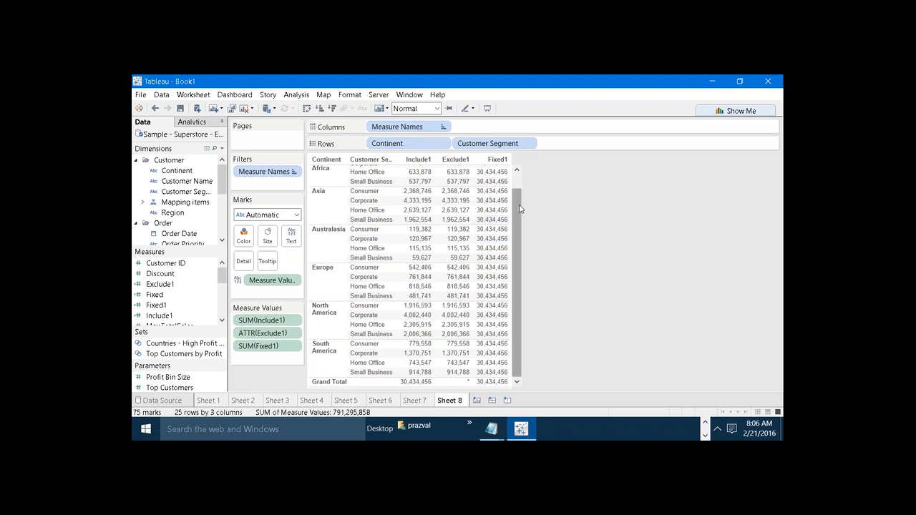
{"action": "left_click_drag", "start_coordinate": [519, 208], "coordinate": [518, 184]}
{"action": "left_click", "coordinate": [499, 179]}
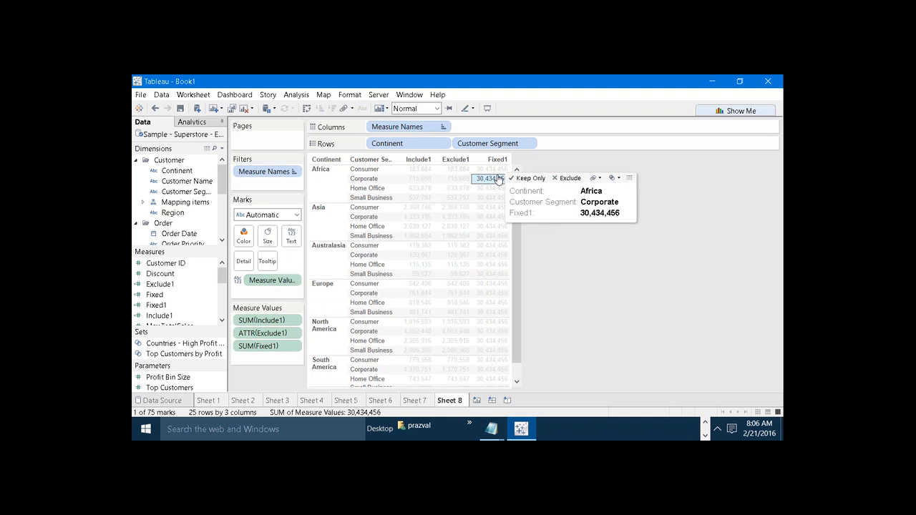
Duplicate the Fixed1 field, shorten the copy's formula to { SUM([Sales]) } and save it.
{"action": "right_click", "coordinate": [159, 305]}
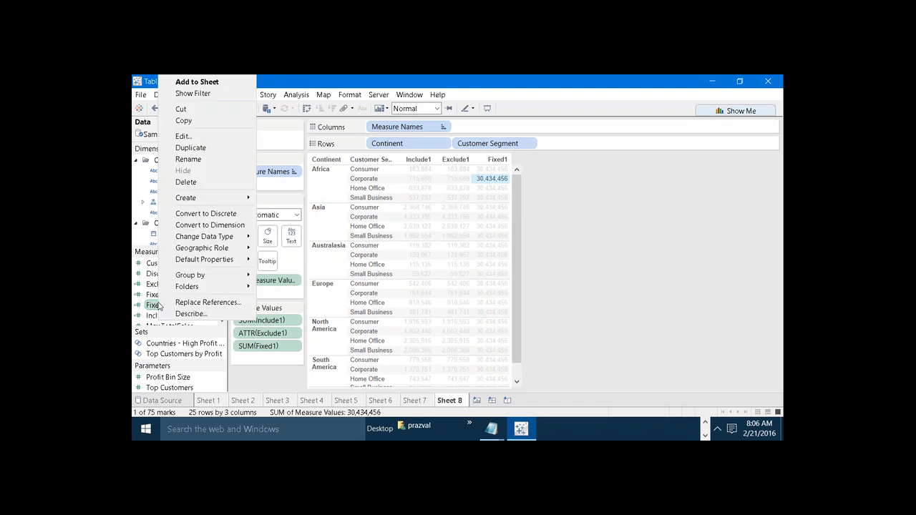
{"action": "left_click", "coordinate": [186, 149]}
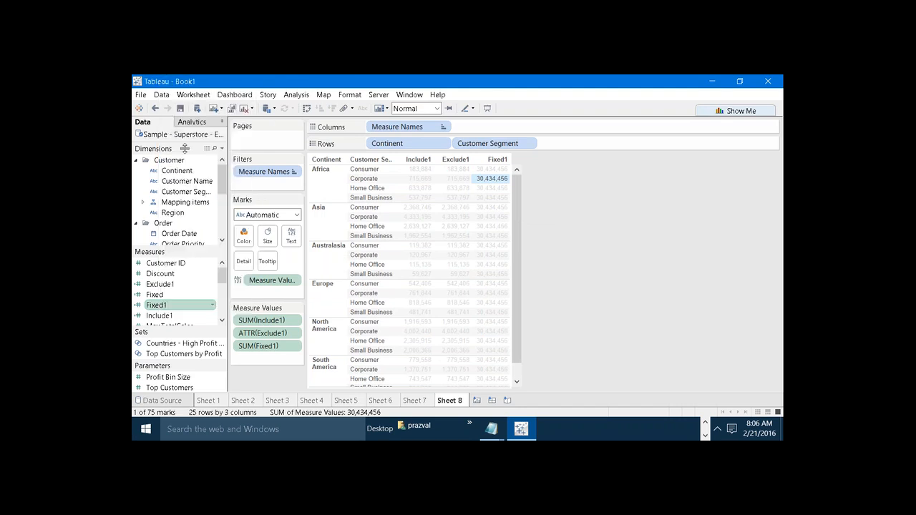
{"action": "right_click", "coordinate": [172, 315]}
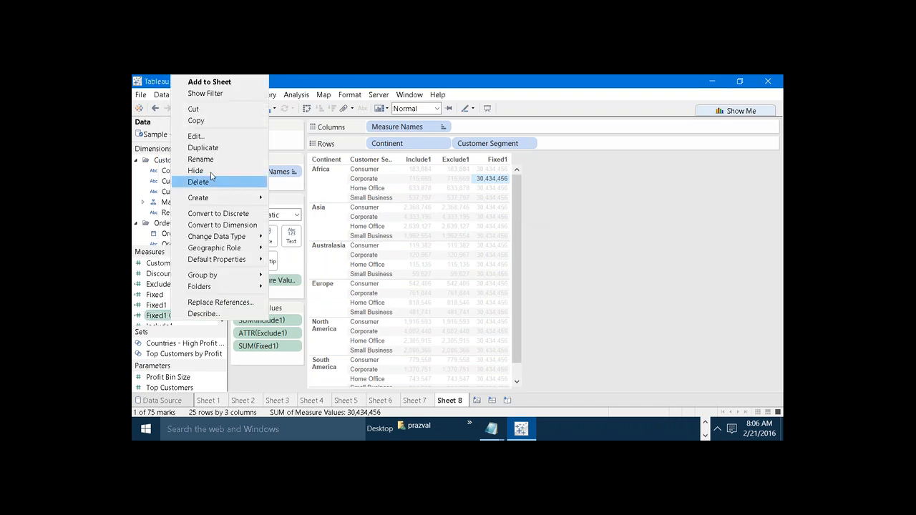
{"action": "left_click", "coordinate": [221, 138]}
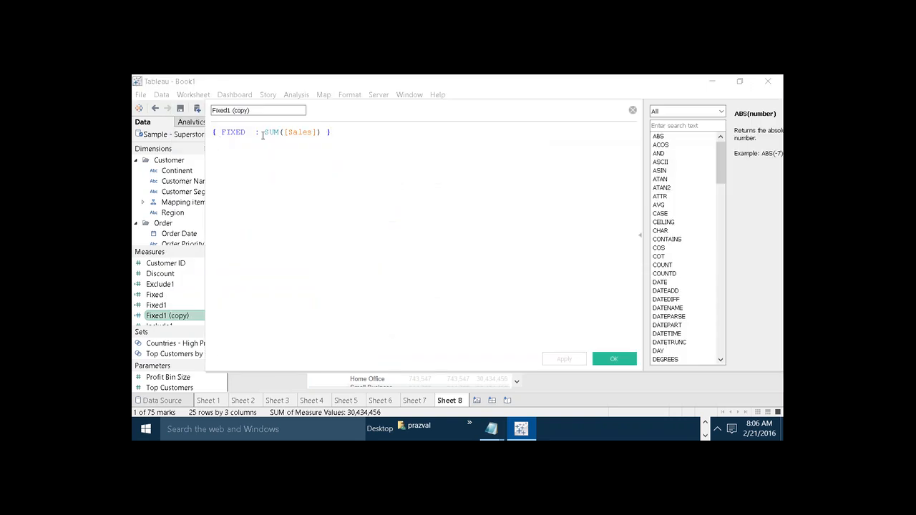
{"action": "left_click", "coordinate": [259, 133]}
{"action": "key", "text": "BackSpace"}
{"action": "key", "text": "BackSpace"}
{"action": "key", "text": "BackSpace"}
{"action": "key", "text": "BackSpace"}
{"action": "key", "text": "BackSpace"}
{"action": "key", "text": "BackSpace"}
{"action": "key", "text": "BackSpace"}
{"action": "key", "text": "BackSpace"}
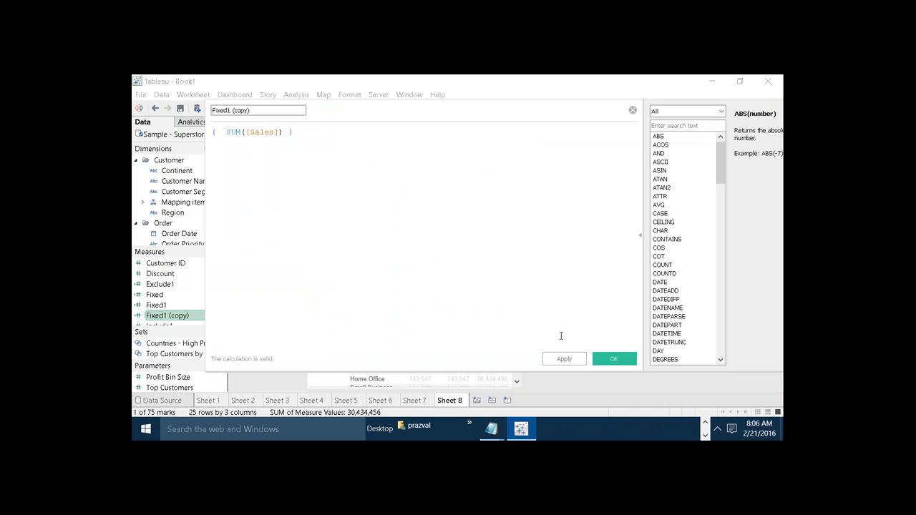
{"action": "left_click", "coordinate": [561, 358]}
{"action": "left_click", "coordinate": [608, 364]}
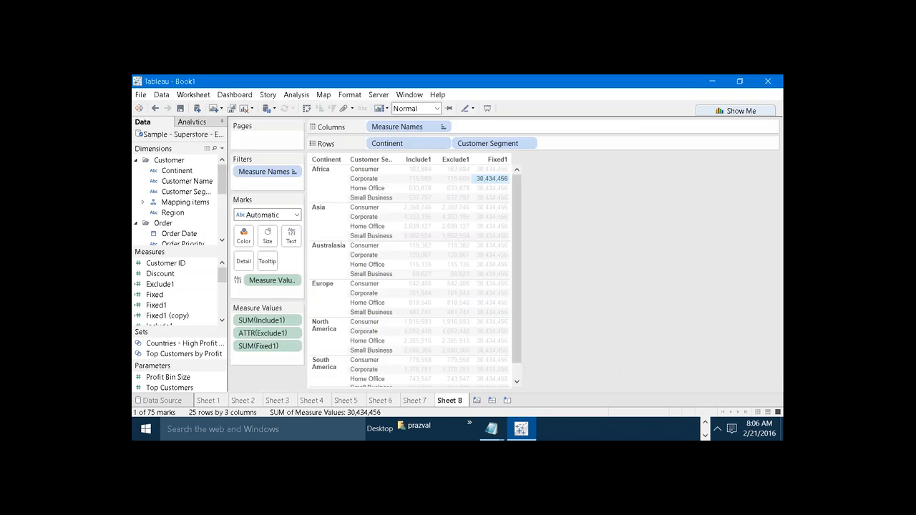
Add the copy of Fixed1 to the table's measure values after Fixed1 and inspect its values.
{"action": "left_click_drag", "start_coordinate": [167, 316], "coordinate": [262, 360]}
{"action": "left_click", "coordinate": [604, 365]}
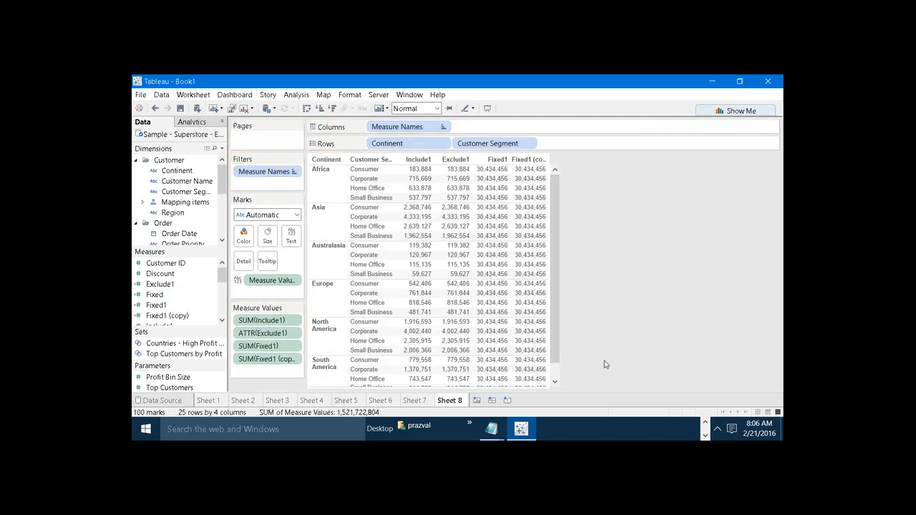
{"action": "left_click", "coordinate": [534, 182]}
{"action": "left_click", "coordinate": [606, 170]}
{"action": "left_click", "coordinate": [189, 304]}
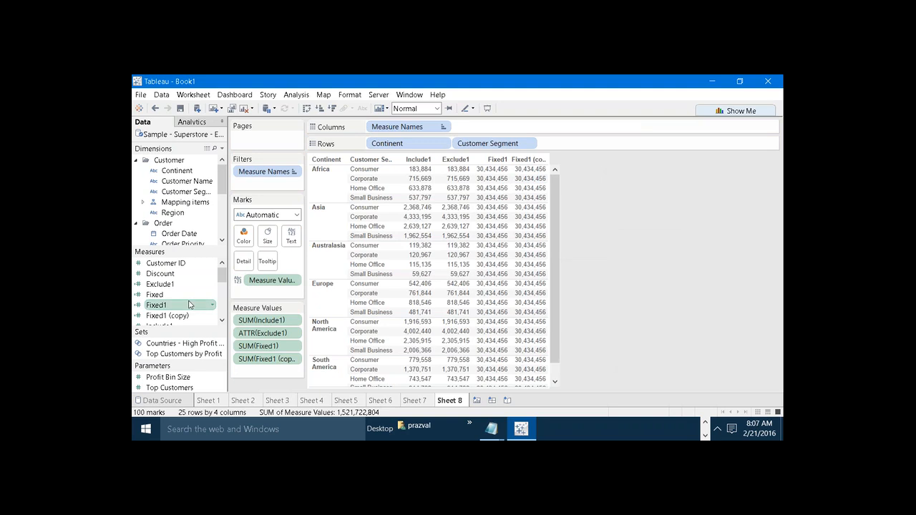
{"action": "left_click", "coordinate": [188, 316]}
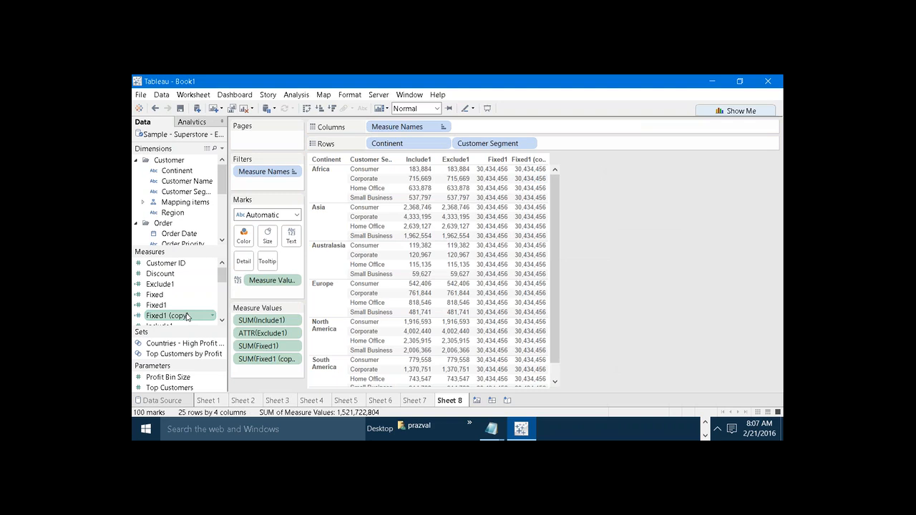
{"action": "left_click", "coordinate": [188, 317]}
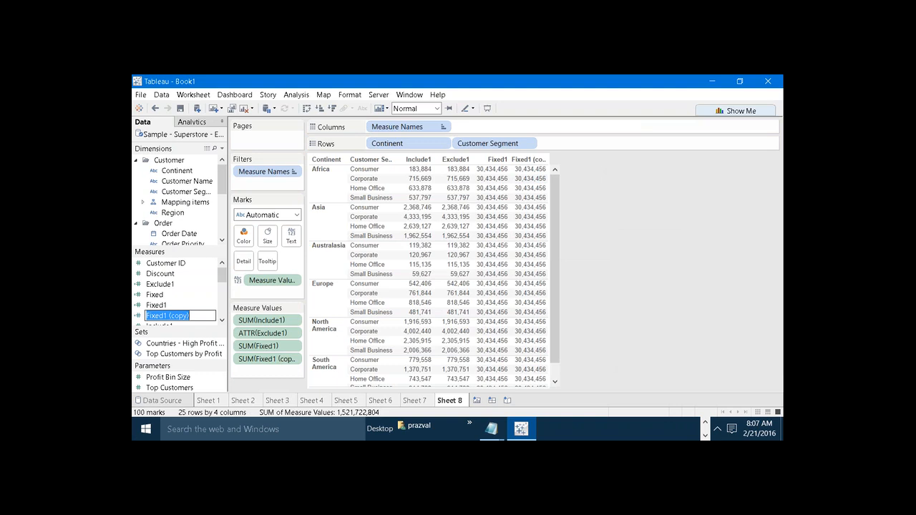
{"action": "right_click", "coordinate": [190, 316]}
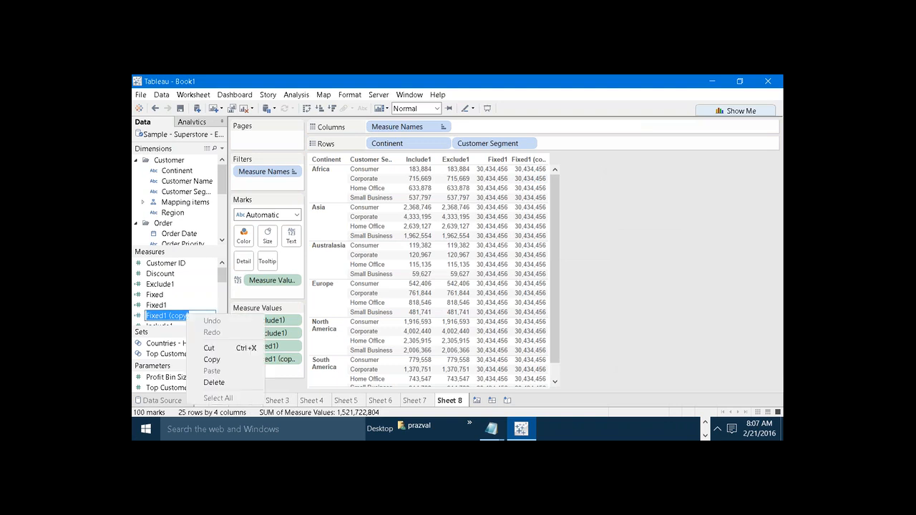
{"action": "left_click", "coordinate": [644, 287]}
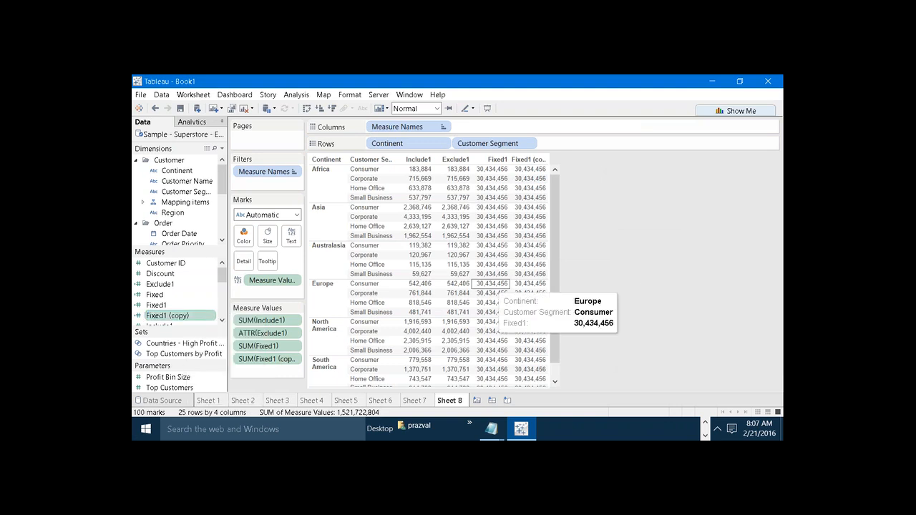
Review the formula of the Fixed1 (copy) field and close the calculation editor.
{"action": "right_click", "coordinate": [162, 319]}
{"action": "left_click", "coordinate": [203, 136]}
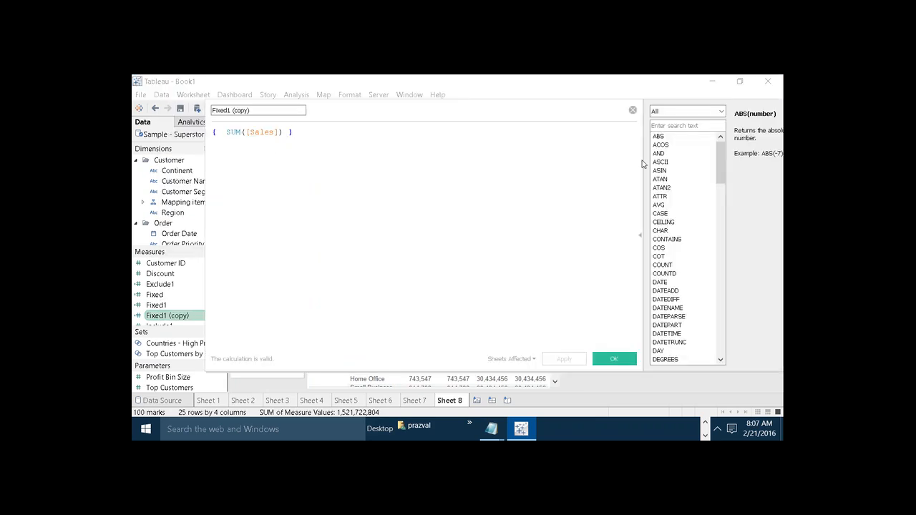
{"action": "left_click", "coordinate": [632, 110]}
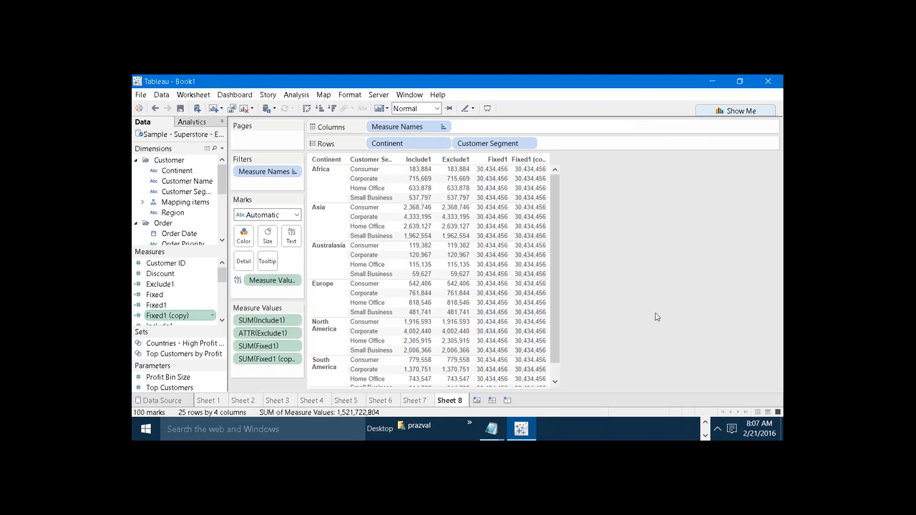
Switch to PowerPoint, present the fixed total sales slide, review the neighbouring exclude slides and end the slide show.
{"action": "left_click", "coordinate": [705, 434]}
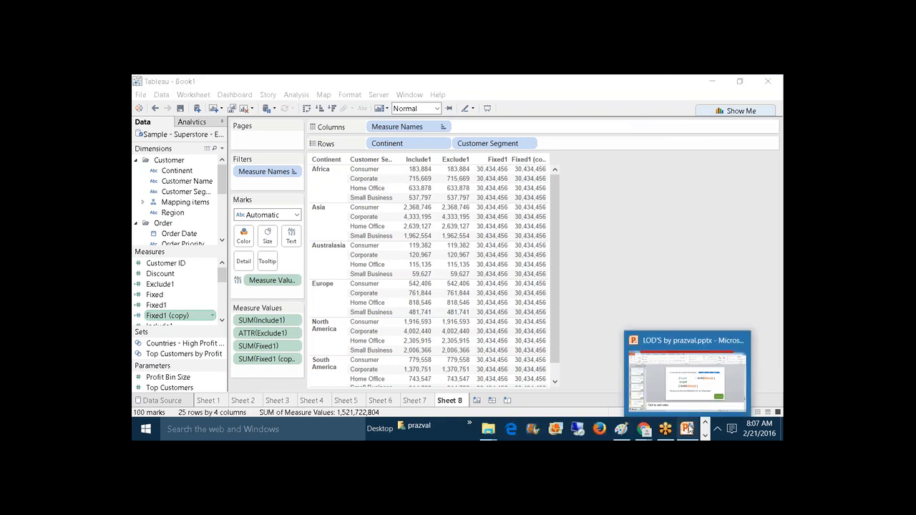
{"action": "left_click", "coordinate": [688, 428]}
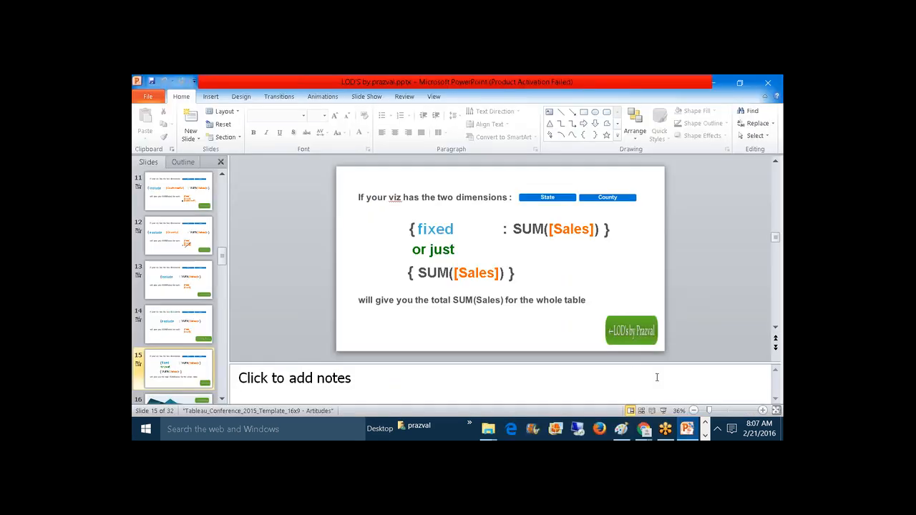
{"action": "left_click", "coordinate": [664, 410]}
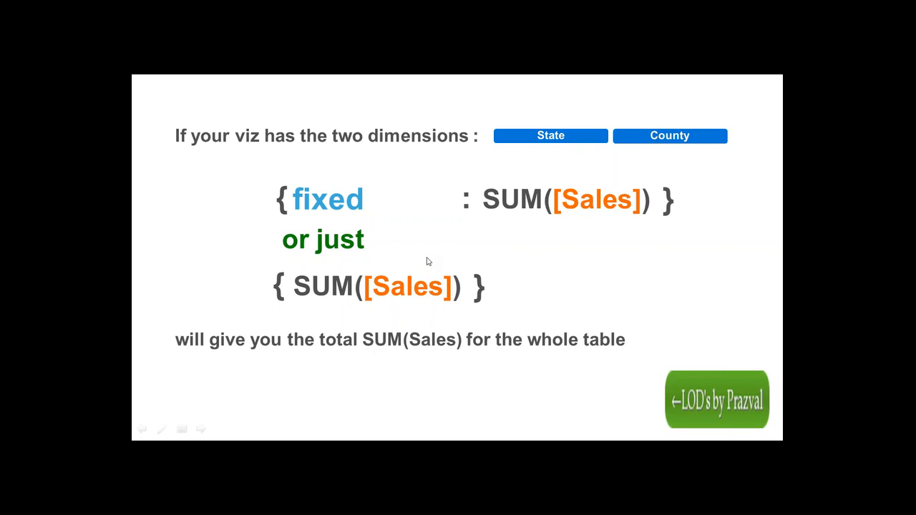
{"action": "left_click", "coordinate": [433, 207]}
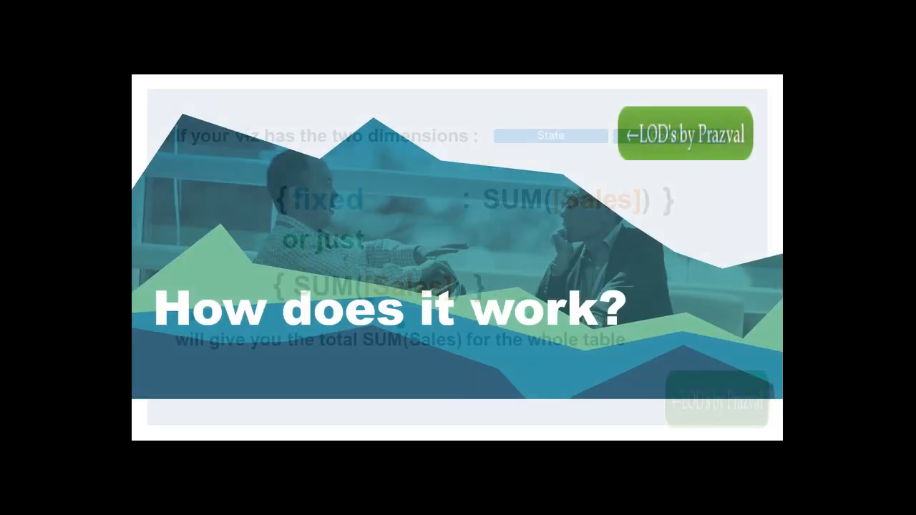
{"action": "key", "text": "Right"}
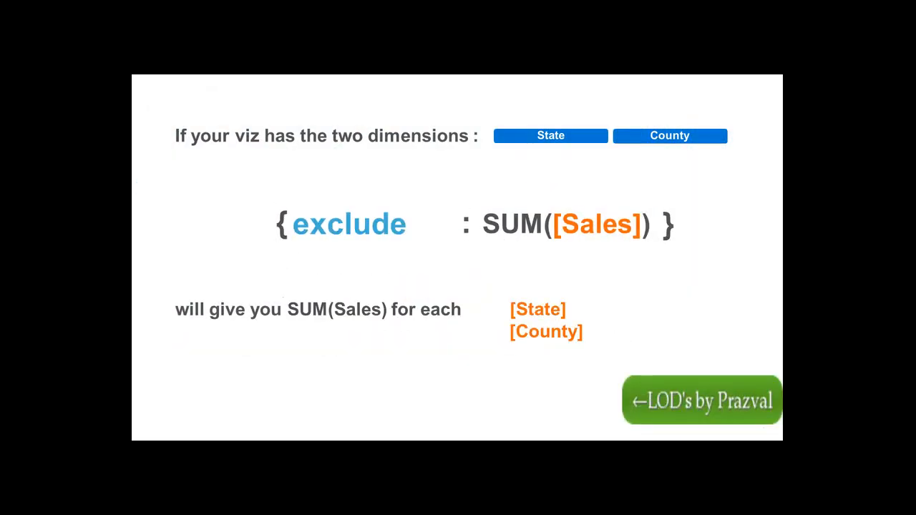
{"action": "key", "text": "Right"}
{"action": "key", "text": "Right"}
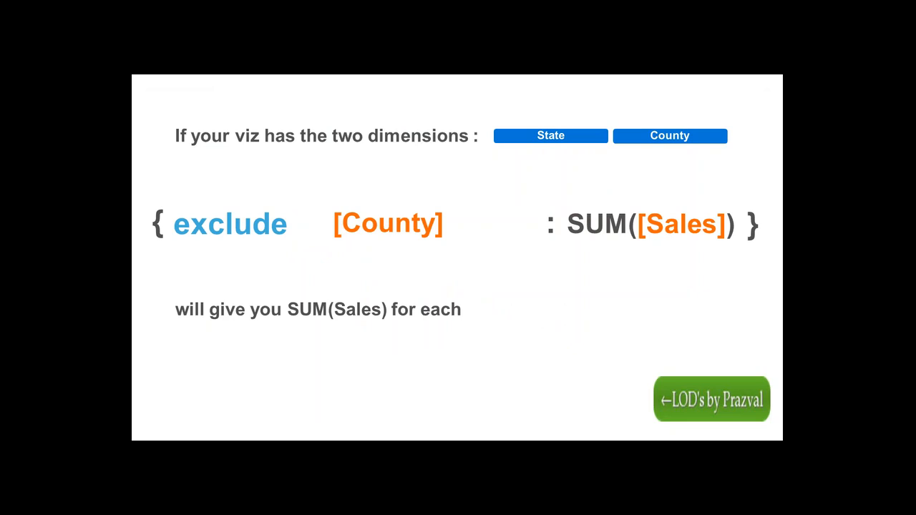
{"action": "key", "text": "Escape"}
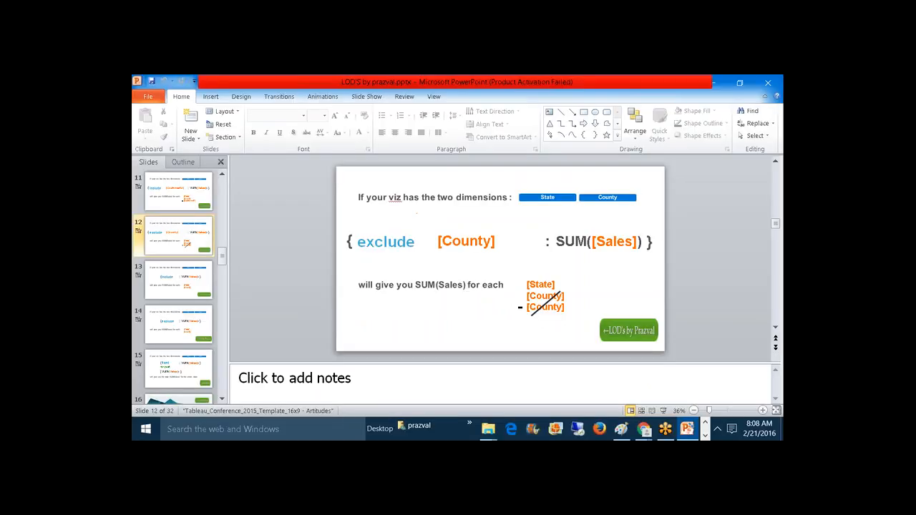
Switch back to Tableau and try adding [Customer Segment] and [Container] after [Continent] in the Fixed field's FIXED expression.
{"action": "left_click", "coordinate": [705, 435]}
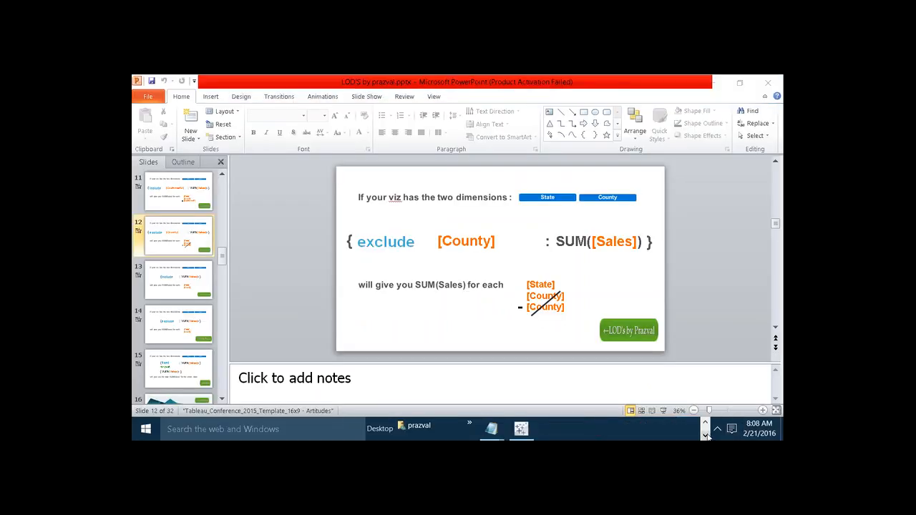
{"action": "left_click", "coordinate": [521, 428]}
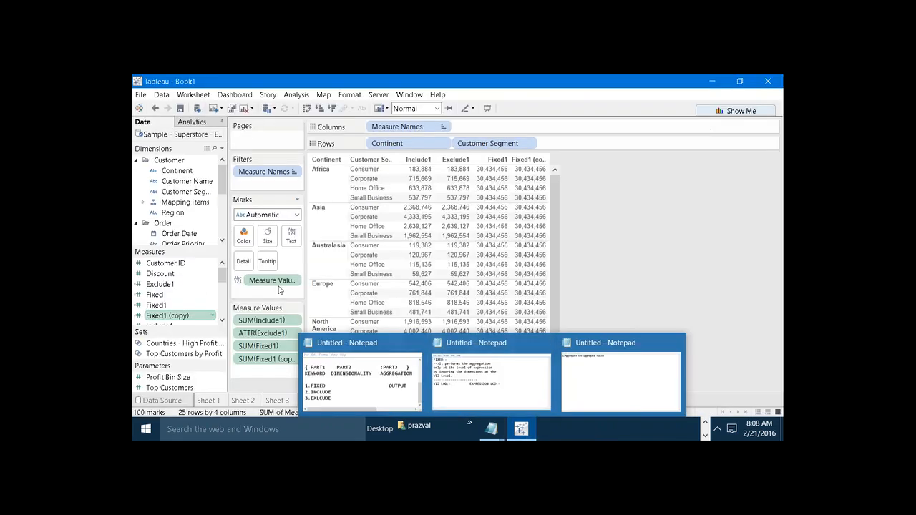
{"action": "right_click", "coordinate": [170, 296]}
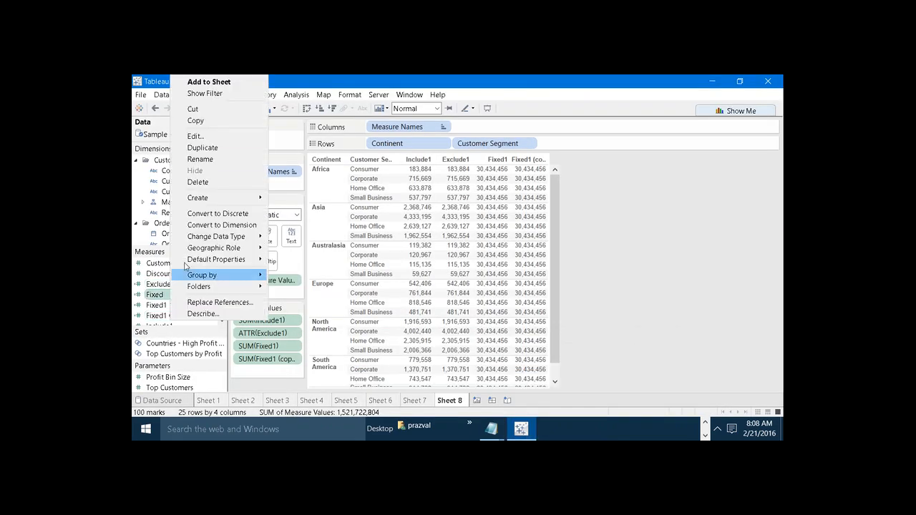
{"action": "left_click", "coordinate": [202, 136]}
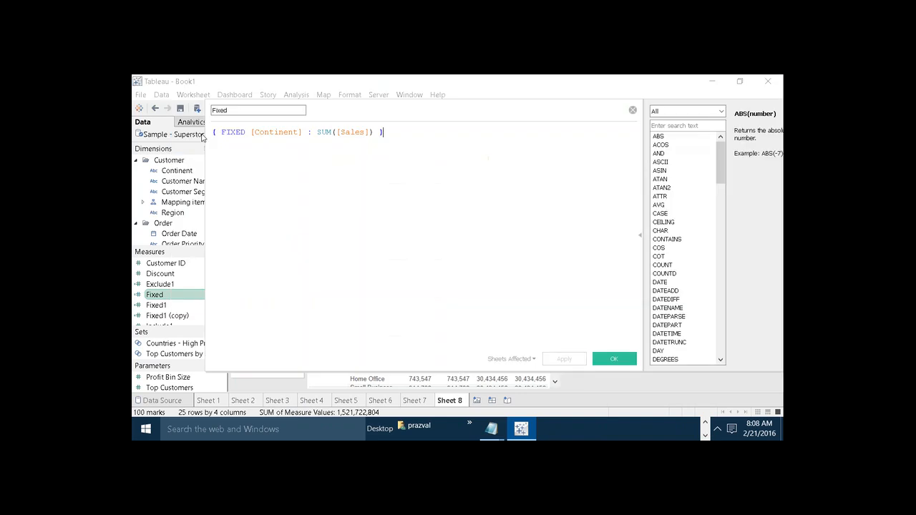
{"action": "left_click", "coordinate": [303, 133]}
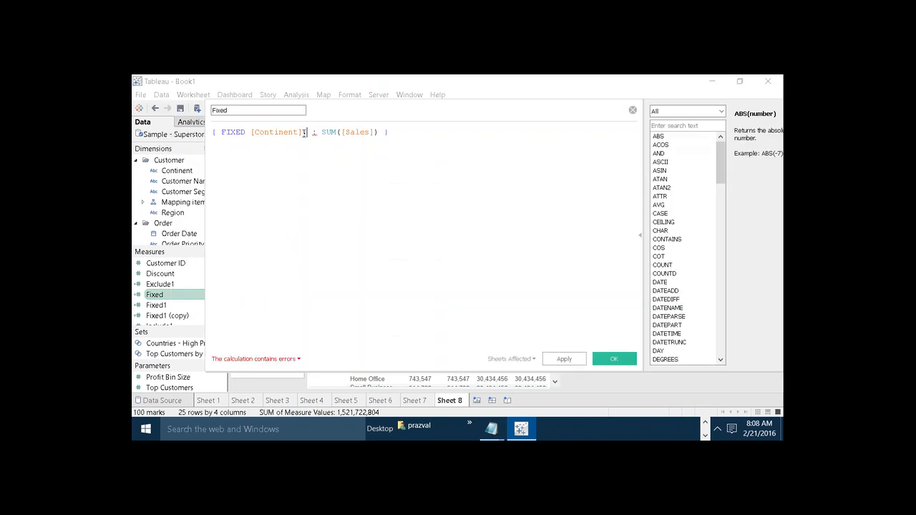
{"action": "type", "text": "CU"}
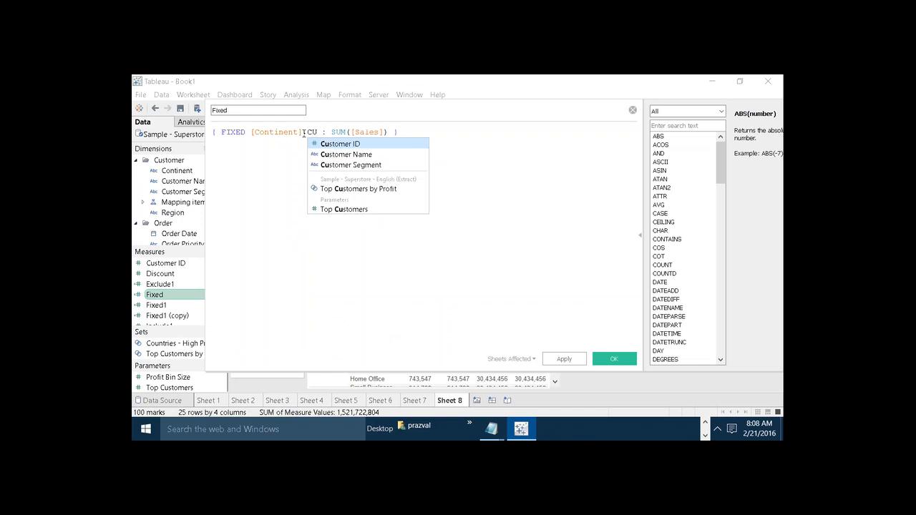
{"action": "left_click", "coordinate": [303, 133]}
{"action": "type", "text": ","}
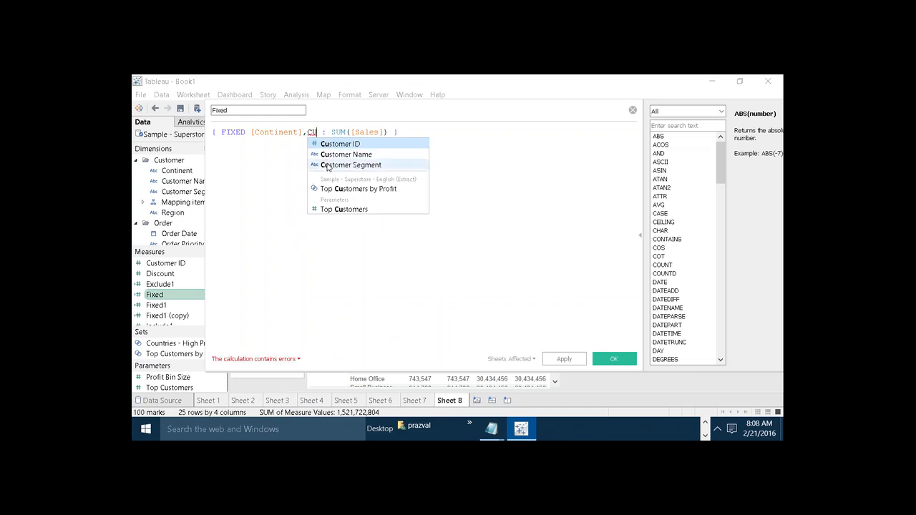
{"action": "left_click", "coordinate": [326, 166]}
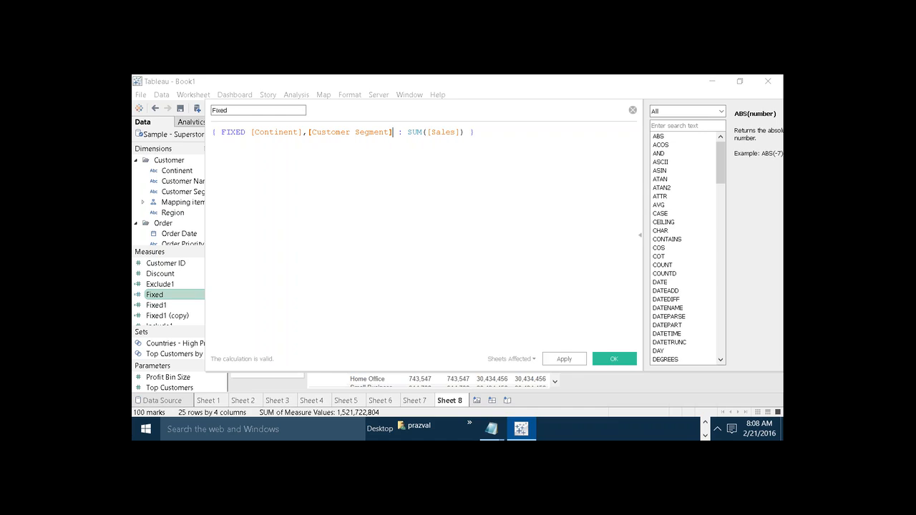
{"action": "type", "text": ",c"}
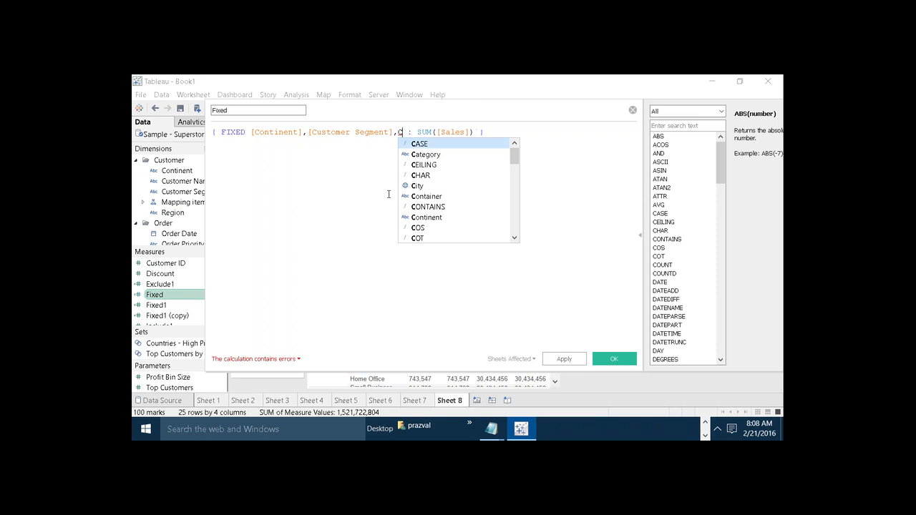
{"action": "double_click", "coordinate": [406, 197]}
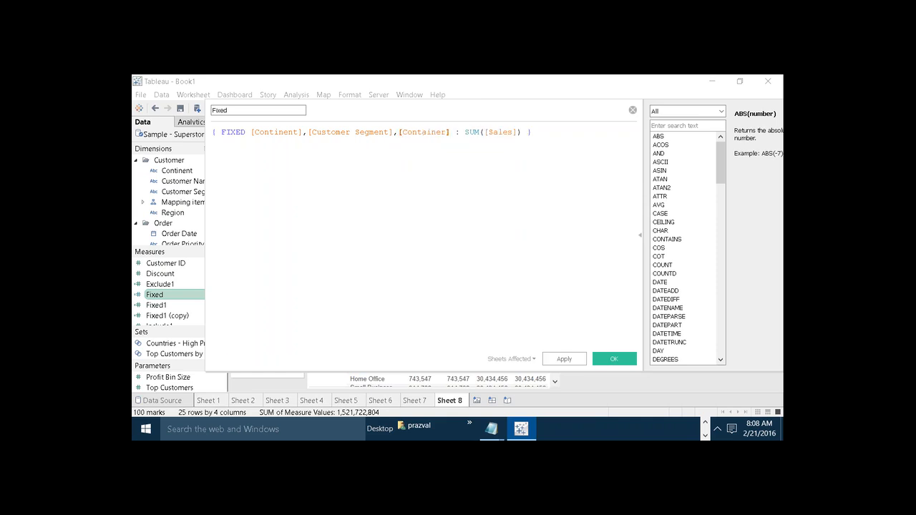
Try extending the Fixed field's dimension list with [Country / Region] and [Department], and close the calculation editor.
{"action": "type", "text": ",COUN"}
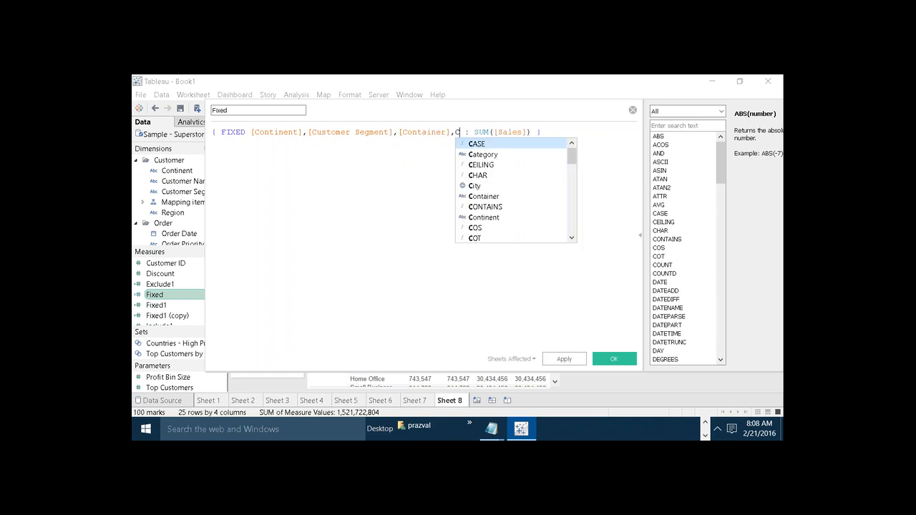
{"action": "key", "text": "Down"}
{"action": "key", "text": "Down"}
{"action": "key", "text": "Down"}
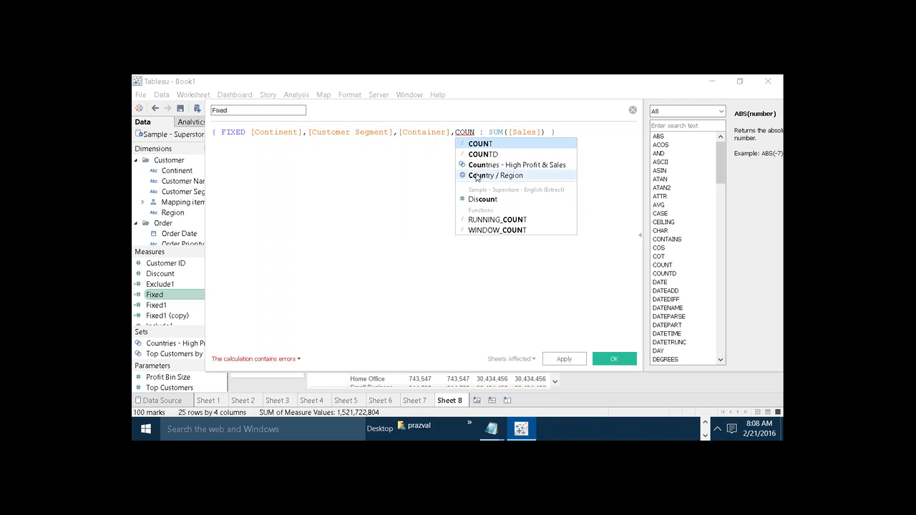
{"action": "key", "text": "Return"}
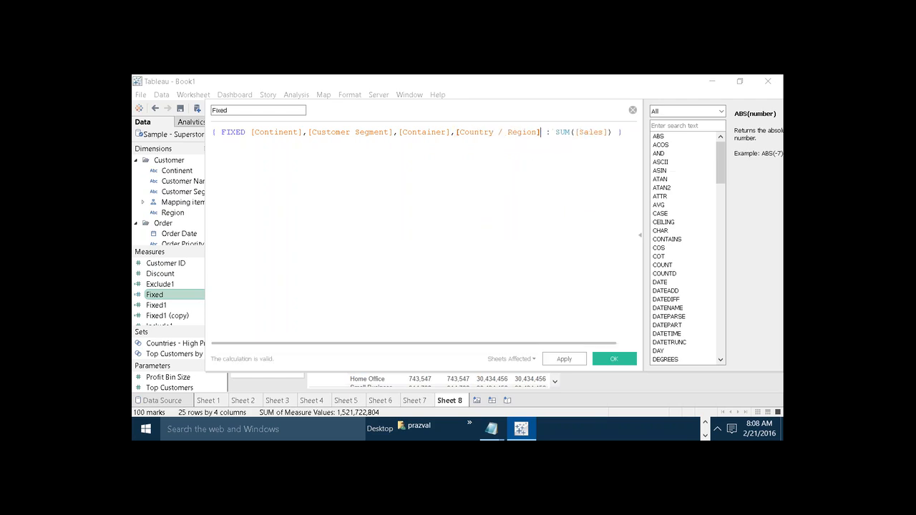
{"action": "type", "text": ","}
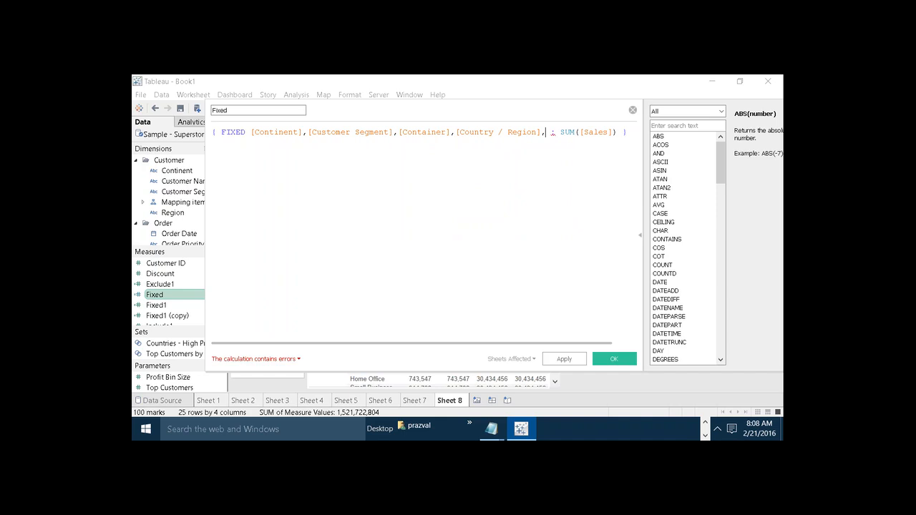
{"action": "type", "text": "S"}
{"action": "key", "text": "BackSpace"}
{"action": "type", "text": "DE"}
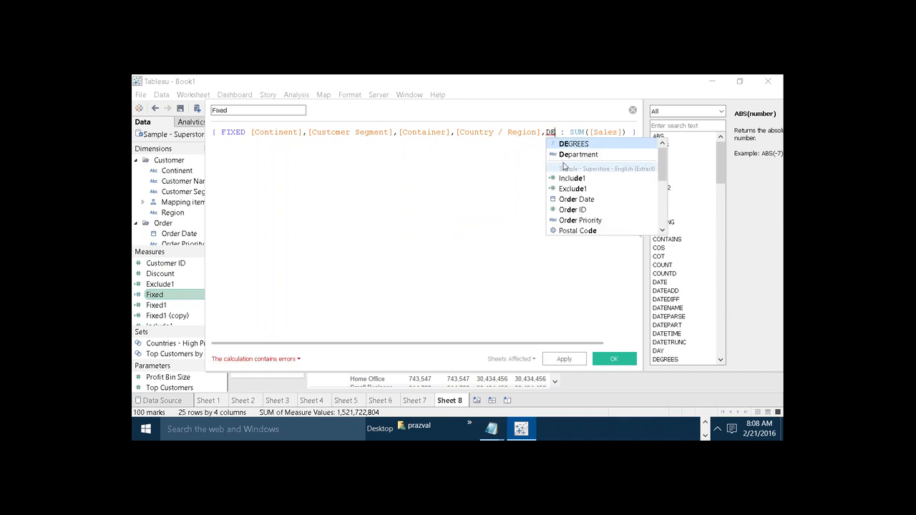
{"action": "key", "text": "Down"}
{"action": "key", "text": "Return"}
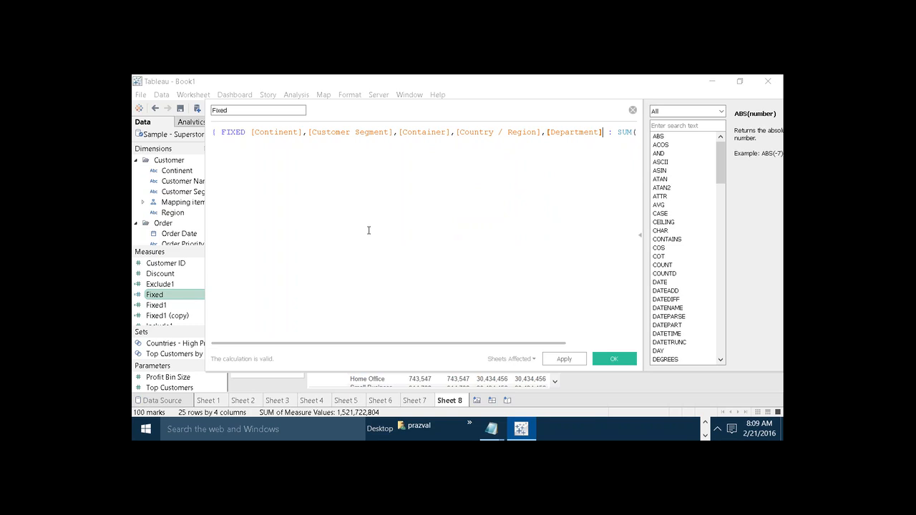
{"action": "left_click", "coordinate": [580, 360]}
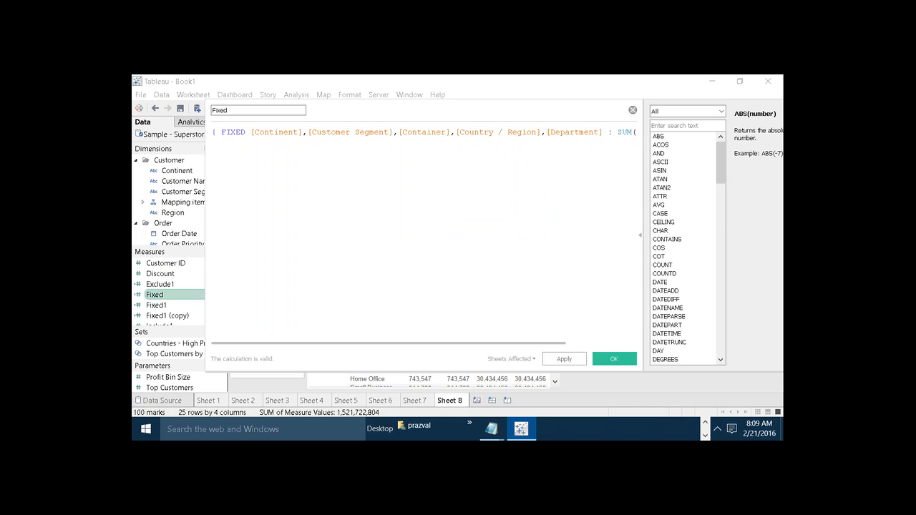
{"action": "left_click", "coordinate": [632, 110]}
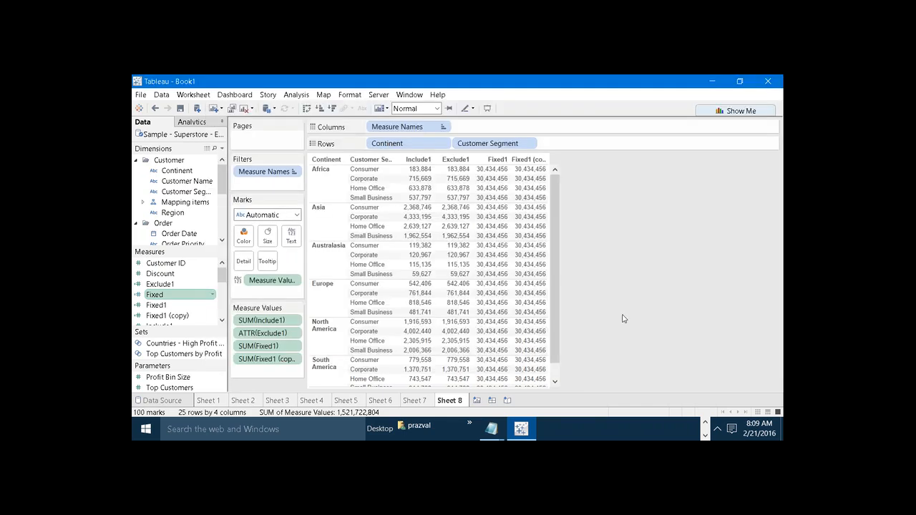
Switch to PowerPoint and point out the exclude keyword in the expression on the exclude [County] slide.
{"action": "left_click", "coordinate": [705, 422]}
{"action": "left_click", "coordinate": [688, 428]}
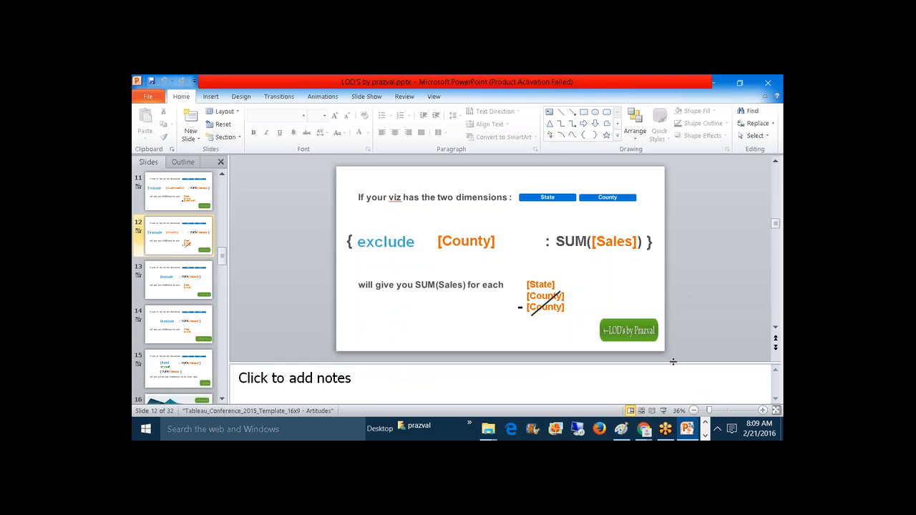
{"action": "left_click", "coordinate": [411, 236]}
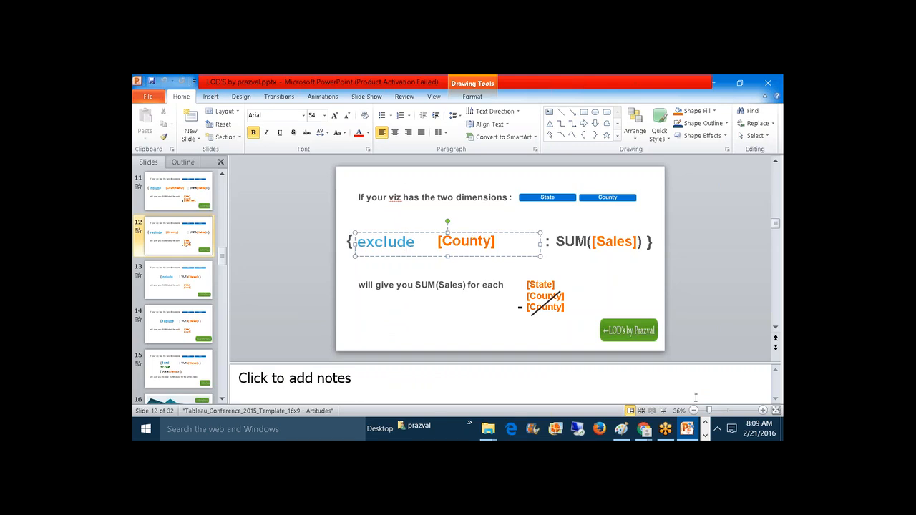
Switch back to Tableau and start a new calculated field containing a pair of curly braces with space between them.
{"action": "left_click", "coordinate": [705, 435]}
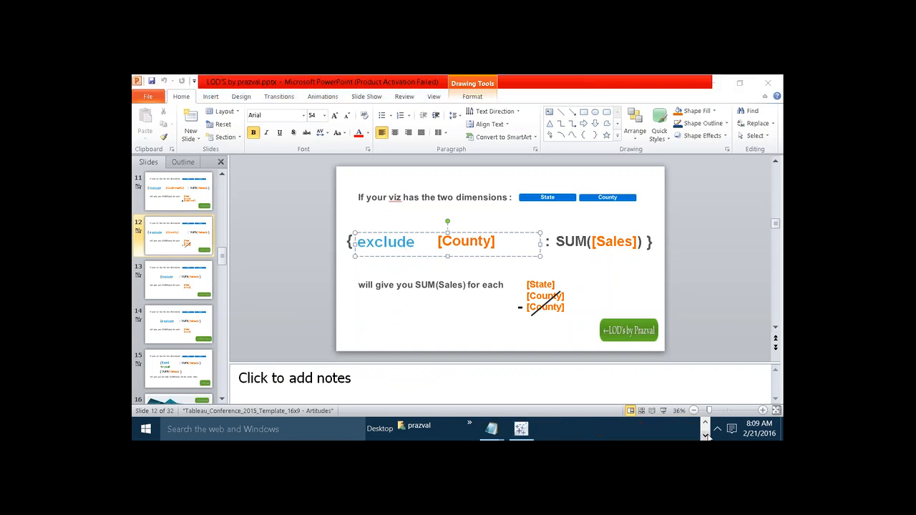
{"action": "left_click", "coordinate": [521, 429]}
{"action": "left_click", "coordinate": [222, 148]}
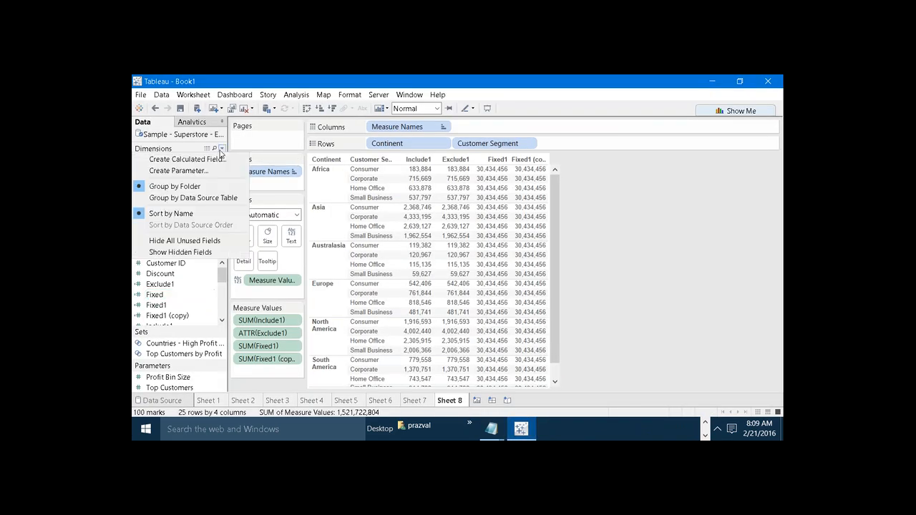
{"action": "left_click", "coordinate": [218, 159]}
{"action": "left_click", "coordinate": [262, 165]}
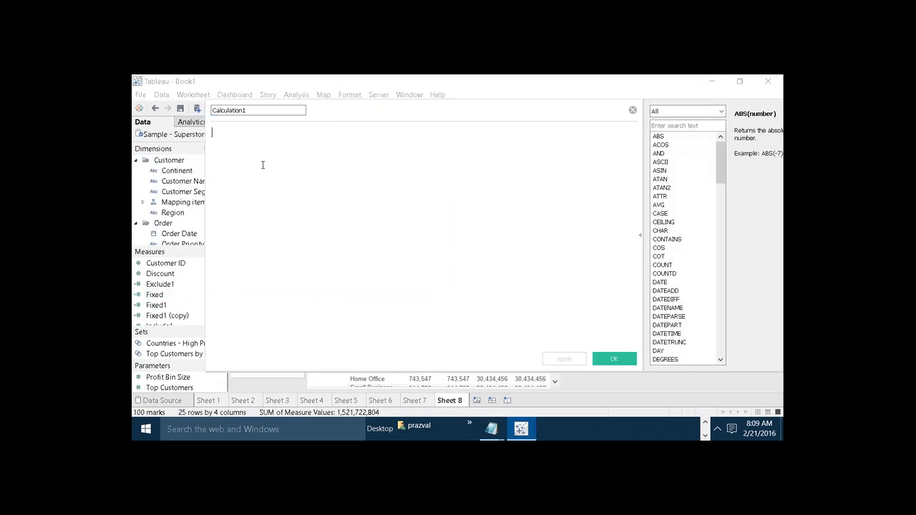
{"action": "type", "text": "{                       }"}
{"action": "key", "text": "Left"}
{"action": "key", "text": "Left"}
{"action": "key", "text": "Left"}
{"action": "key", "text": "Left"}
{"action": "key", "text": "Left"}
{"action": "key", "text": "Left"}
{"action": "key", "text": "Left"}
{"action": "key", "text": "Left"}
{"action": "key", "text": "Left"}
{"action": "key", "text": "Left"}
{"action": "key", "text": "Left"}
{"action": "key", "text": "Left"}
{"action": "key", "text": "Left"}
{"action": "key", "text": "Left"}
{"action": "key", "text": "Left"}
{"action": "key", "text": "Left"}
{"action": "key", "text": "Left"}
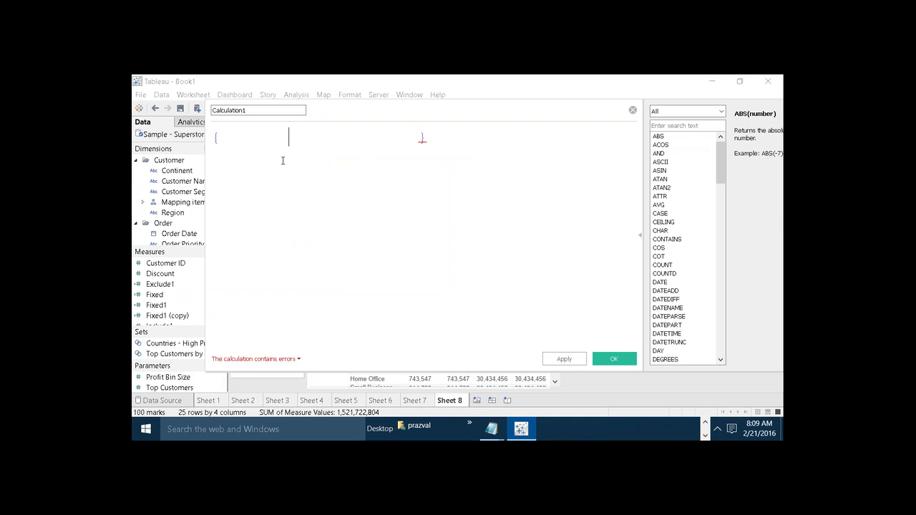
Enter SUM([Sales]) between the curly braces of the new calculation and remove the excess spaces before the closing brace.
{"action": "type", "text": "SUM(SALES"}
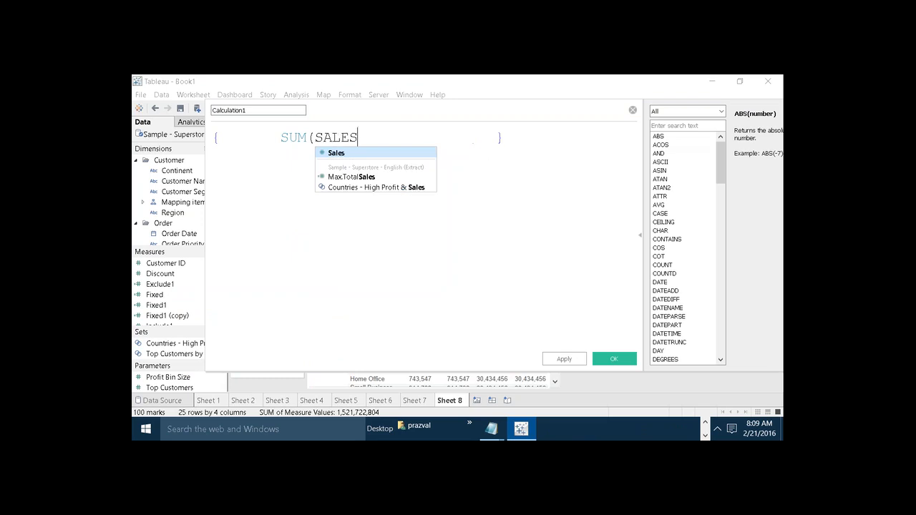
{"action": "key", "text": "BackSpace"}
{"action": "key", "text": "BackSpace"}
{"action": "left_click", "coordinate": [330, 152]}
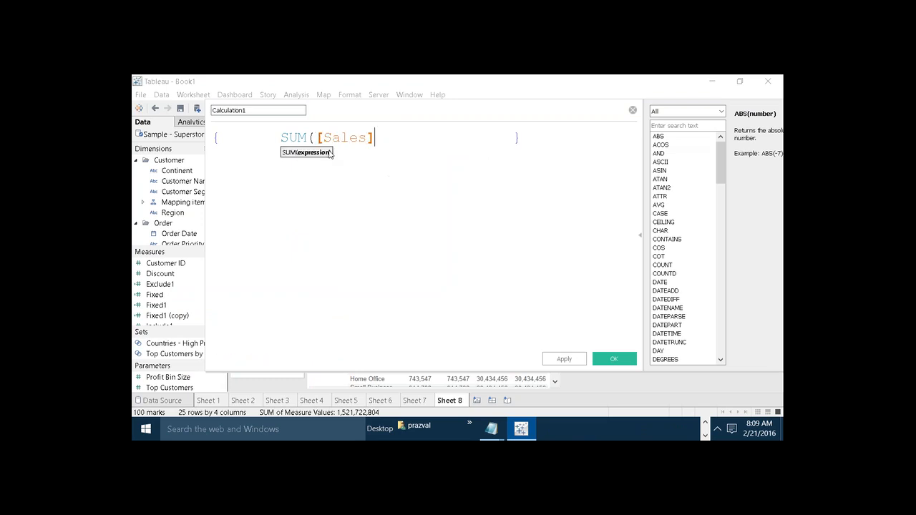
{"action": "type", "text": ")"}
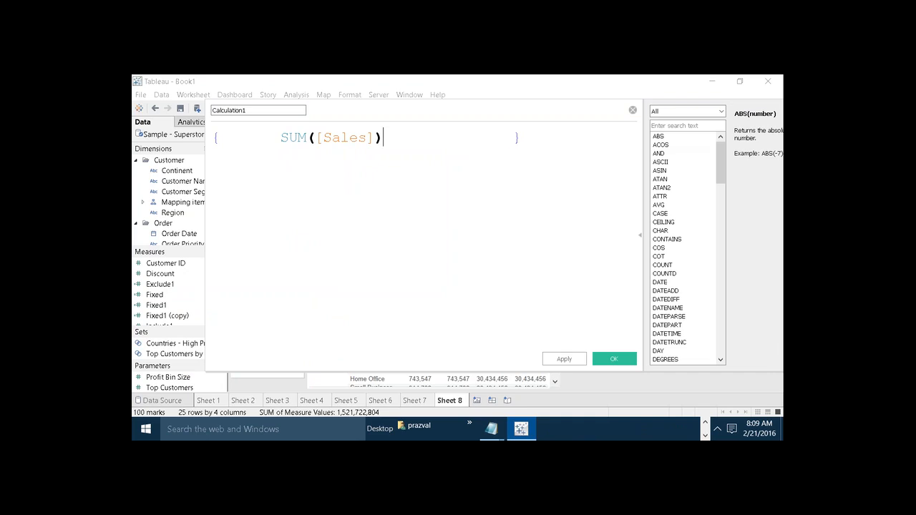
{"action": "key", "text": "Delete"}
{"action": "key", "text": "Delete"}
{"action": "key", "text": "Delete"}
{"action": "key", "text": "Delete"}
{"action": "key", "text": "Delete"}
{"action": "key", "text": "Delete"}
{"action": "key", "text": "Delete"}
{"action": "key", "text": "Delete"}
{"action": "key", "text": "Delete"}
{"action": "key", "text": "Delete"}
{"action": "key", "text": "Delete"}
{"action": "key", "text": "Delete"}
{"action": "key", "text": "Delete"}
Try inserting the dimension [Country / Region] and a colon before SUM([Sales]) without a level-of-detail keyword.
{"action": "key", "text": "Left"}
{"action": "key", "text": "Left"}
{"action": "key", "text": "Left"}
{"action": "key", "text": "Left"}
{"action": "key", "text": "Left"}
{"action": "key", "text": "Left"}
{"action": "key", "text": "Left"}
{"action": "key", "text": "Left"}
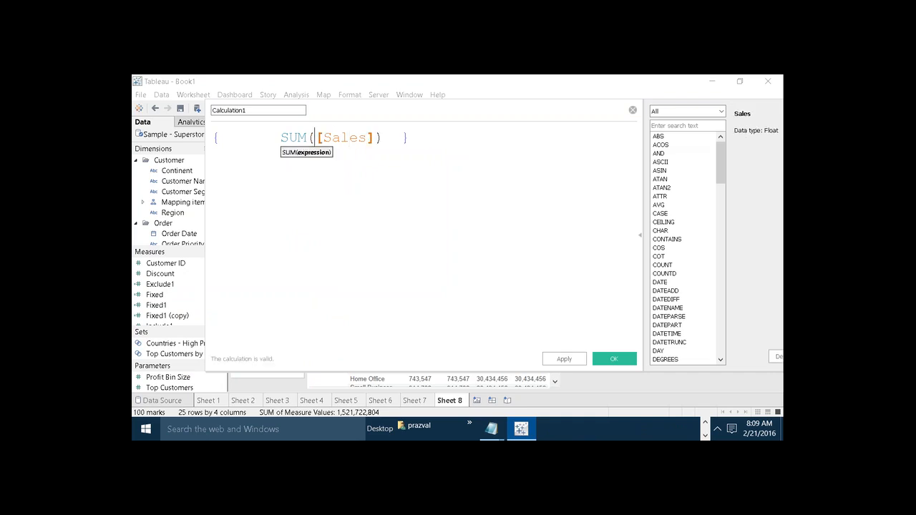
{"action": "key", "text": "Left"}
{"action": "key", "text": "Left"}
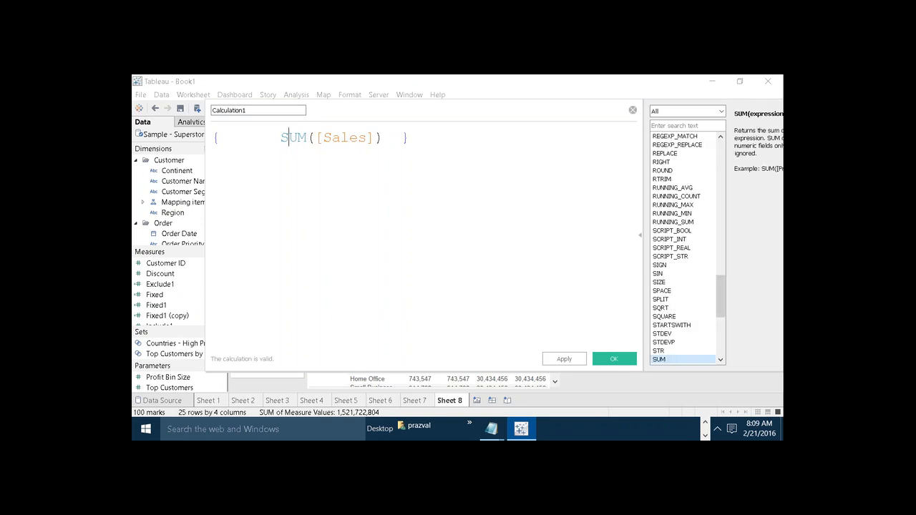
{"action": "key", "text": "Left"}
{"action": "key", "text": "Left"}
{"action": "type", "text": ":"}
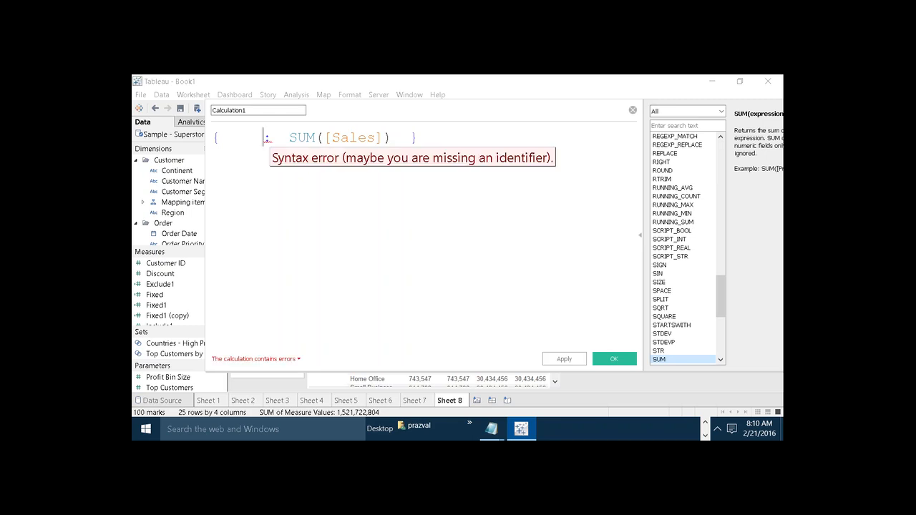
{"action": "type", "text": "COU"}
{"action": "key", "text": "Down"}
{"action": "key", "text": "Down"}
{"action": "key", "text": "Down"}
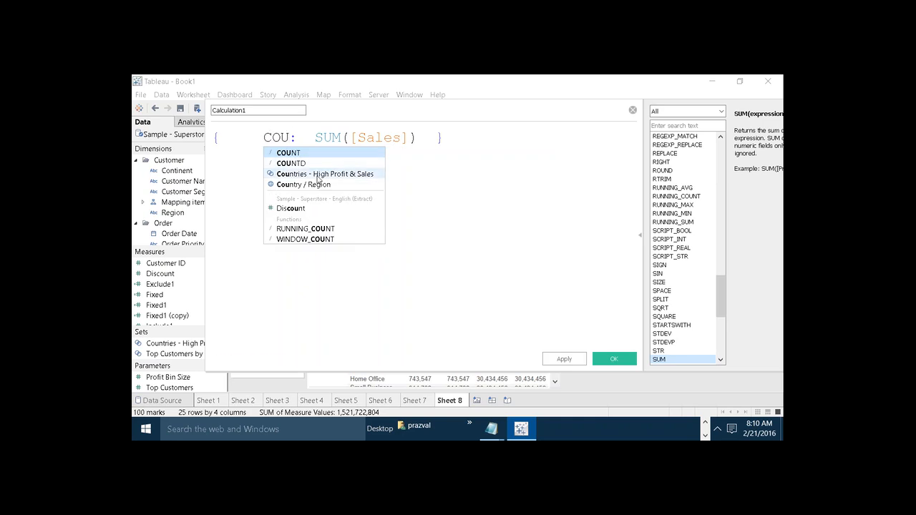
{"action": "key", "text": "Return"}
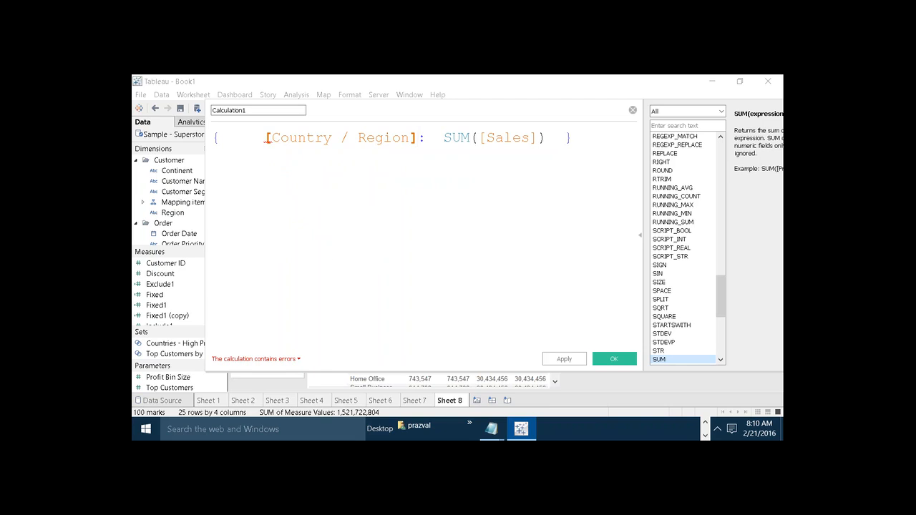
Check the calculation's error details and insert the FIXED keyword before [Country / Region].
{"action": "key", "text": "End"}
{"action": "left_click", "coordinate": [299, 359]}
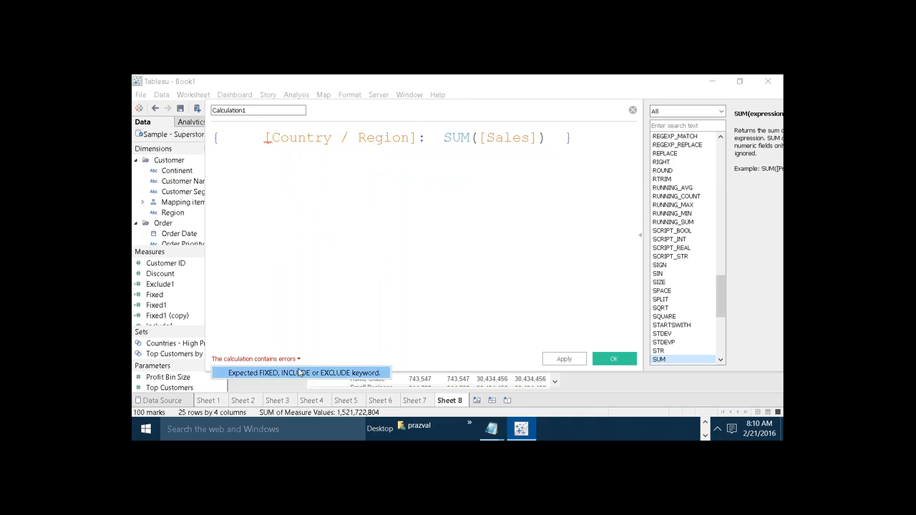
{"action": "triple_click", "coordinate": [266, 141]}
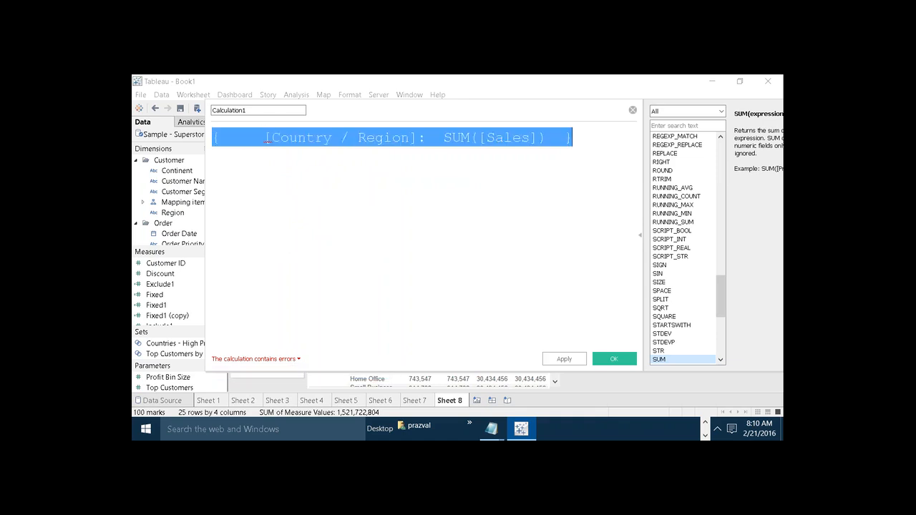
{"action": "left_click", "coordinate": [245, 137]}
{"action": "type", "text": "FIXED"}
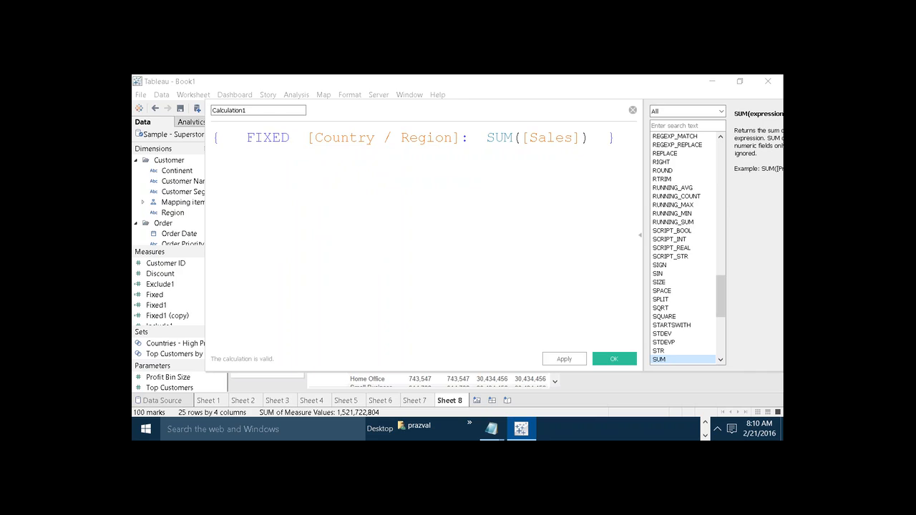
Delete the [Country / Region] dimension so the expression reads { FIXED : SUM([Sales]) }.
{"action": "key", "text": "Delete"}
{"action": "key", "text": "Delete"}
{"action": "key", "text": "Delete"}
{"action": "key", "text": "Delete"}
{"action": "key", "text": "Delete"}
{"action": "key", "text": "Delete"}
{"action": "key", "text": "Delete"}
{"action": "key", "text": "Delete"}
{"action": "key", "text": "Delete"}
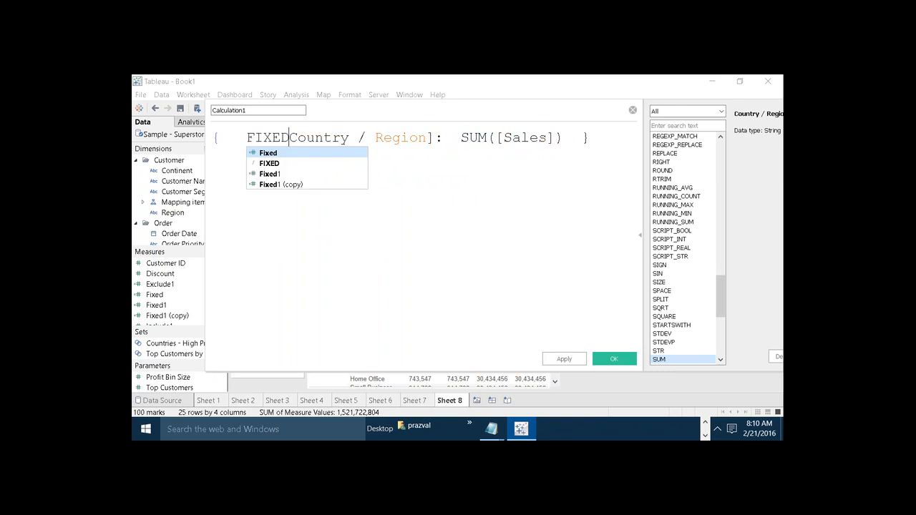
{"action": "key", "text": "Delete"}
{"action": "key", "text": "Delete"}
{"action": "key", "text": "Delete"}
{"action": "key", "text": "Delete"}
{"action": "key", "text": "Delete"}
{"action": "key", "text": "Delete"}
{"action": "key", "text": "Delete"}
{"action": "key", "text": "Delete"}
{"action": "key", "text": "Delete"}
{"action": "key", "text": "Delete"}
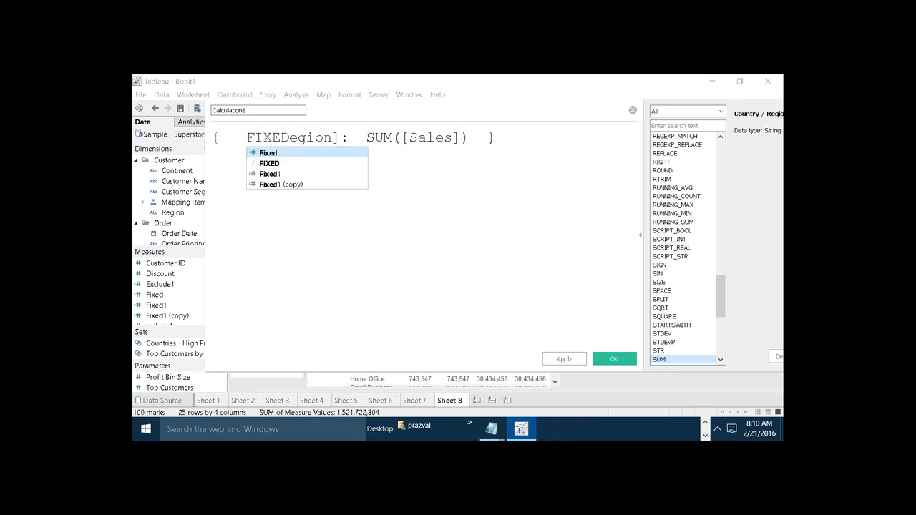
{"action": "key", "text": "Delete"}
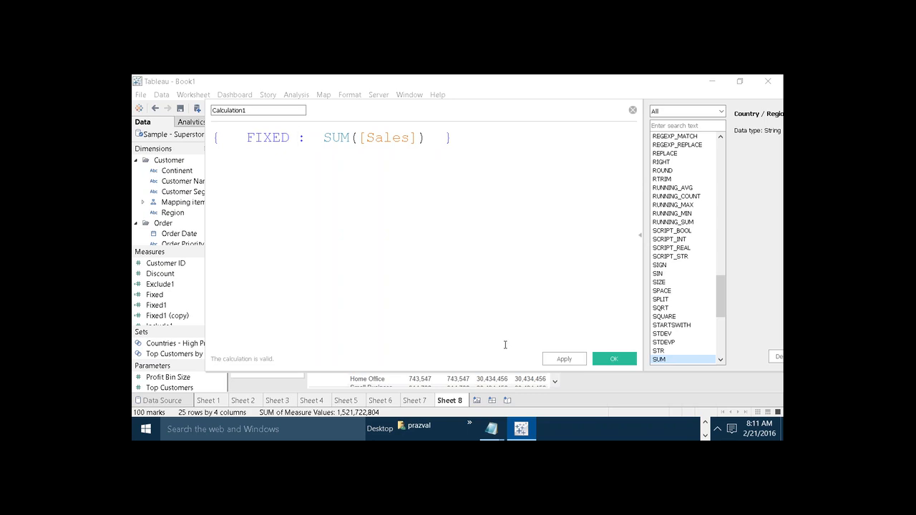
Switch to the Notepad note on aggregating aggregate fields and add a second point, "2)COHORT Analysis".
{"action": "mouse_move", "coordinate": [492, 430]}
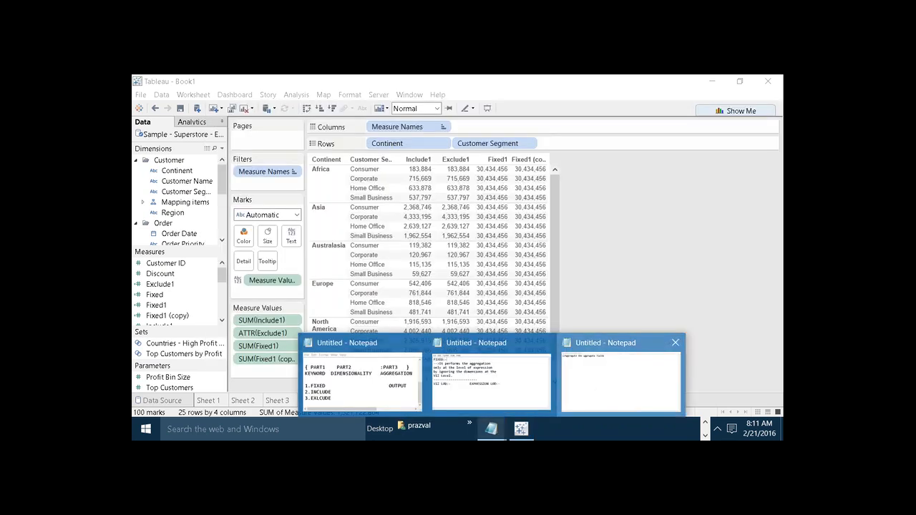
{"action": "left_click", "coordinate": [620, 379]}
{"action": "key", "text": "Return"}
{"action": "key", "text": "Return"}
{"action": "type", "text": "2"}
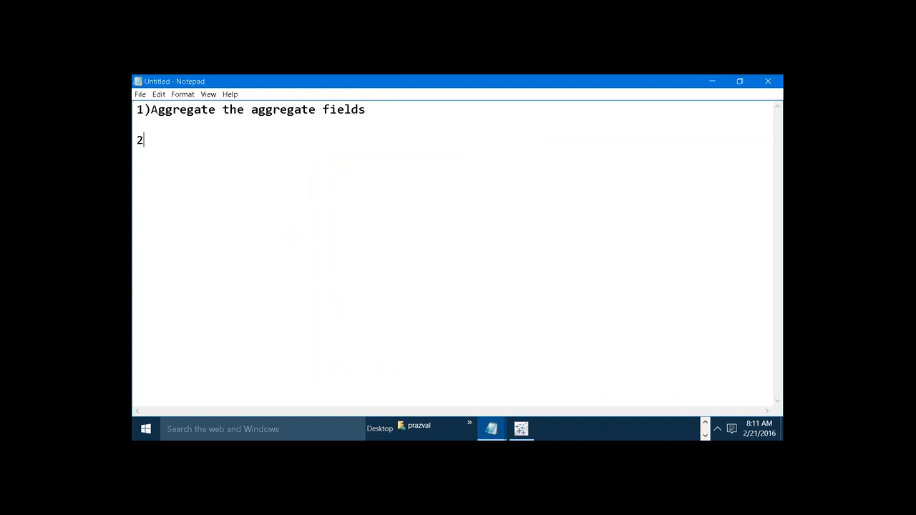
{"action": "type", "text": ")COHORT Analysis"}
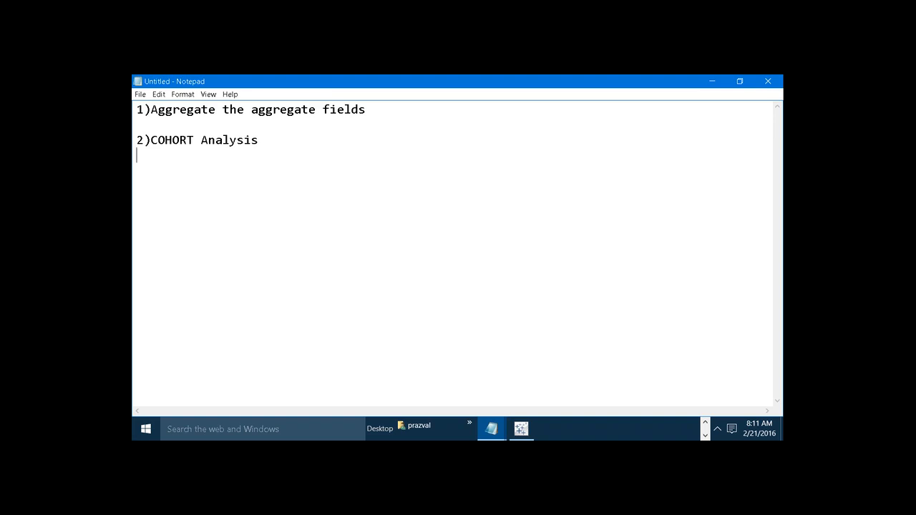
Add a third point to the note reading "3)Binning on the aggregate measures".
{"action": "key", "text": "Return"}
{"action": "type", "text": "3)Binninh"}
{"action": "key", "text": "BackSpace"}
{"action": "key", "text": "BackSpace"}
{"action": "type", "text": "g on th"}
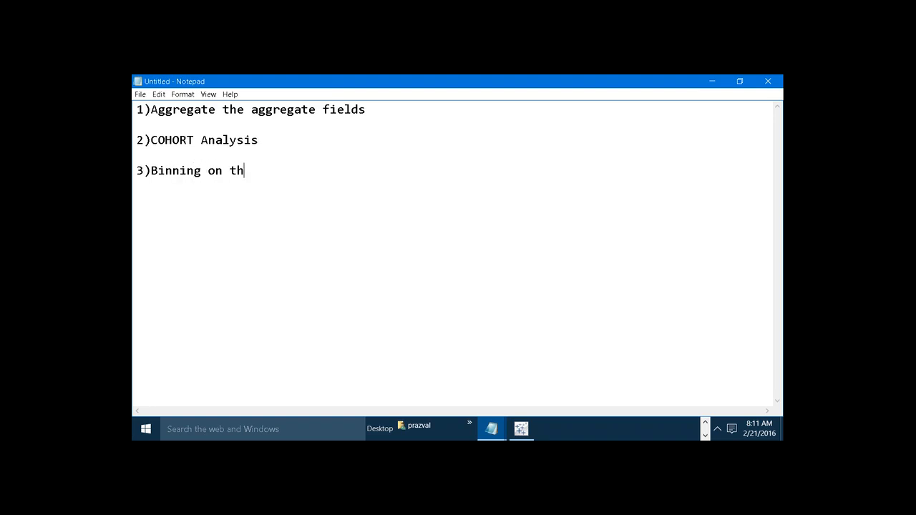
{"action": "type", "text": "e aggregate "}
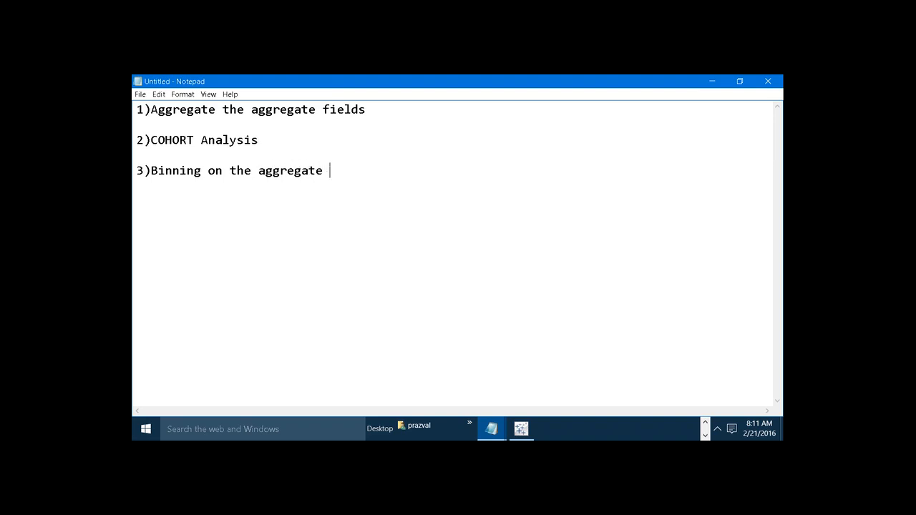
{"action": "type", "text": "measures"}
Switch back to Tableau and close the calculation editor without saving the new field.
{"action": "left_click", "coordinate": [521, 429]}
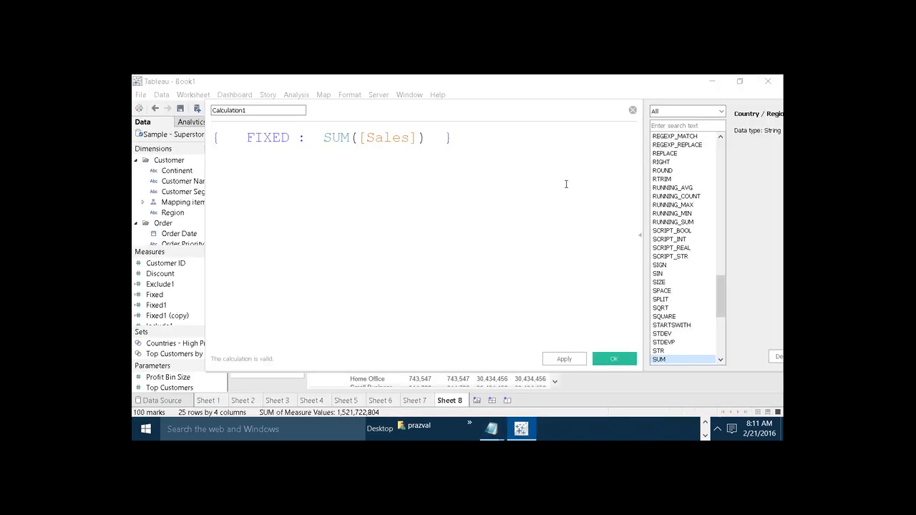
{"action": "left_click", "coordinate": [633, 111]}
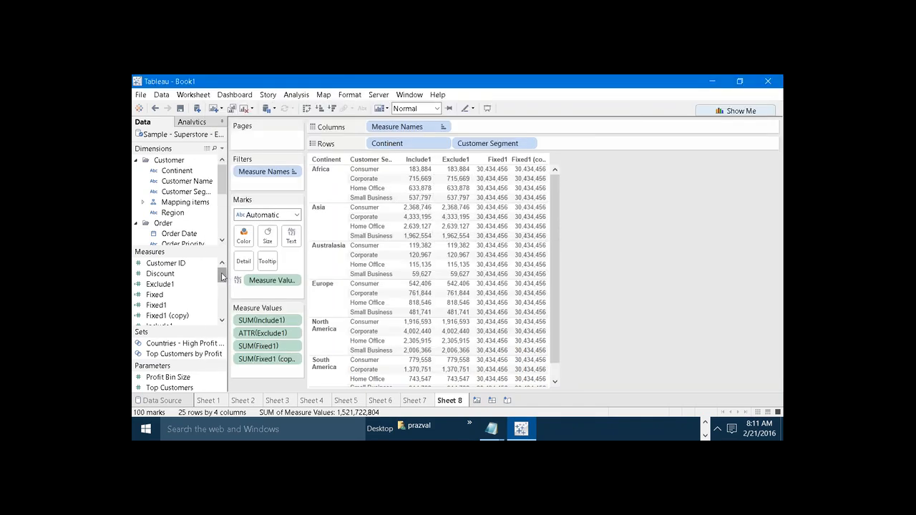
Examine the bin creation settings for the Sales measure and cancel without creating bins.
{"action": "left_click_drag", "start_coordinate": [222, 274], "coordinate": [223, 301]}
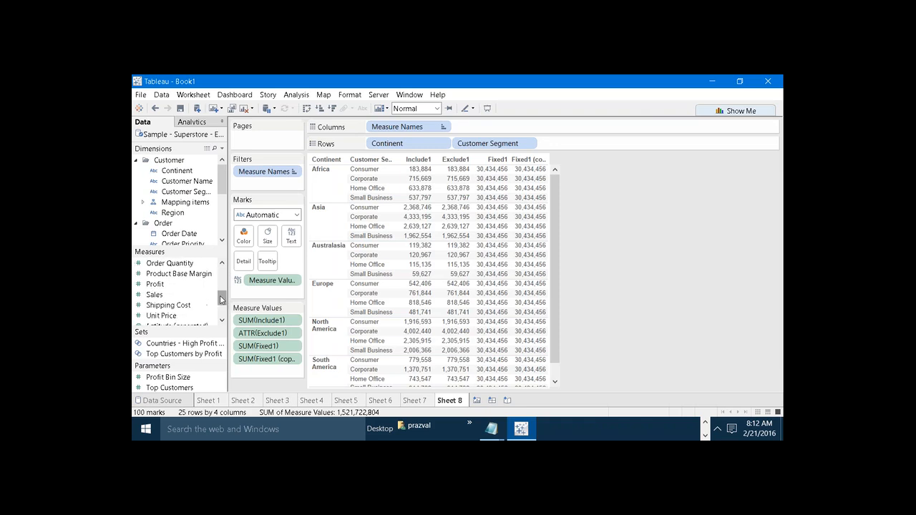
{"action": "right_click", "coordinate": [164, 297]}
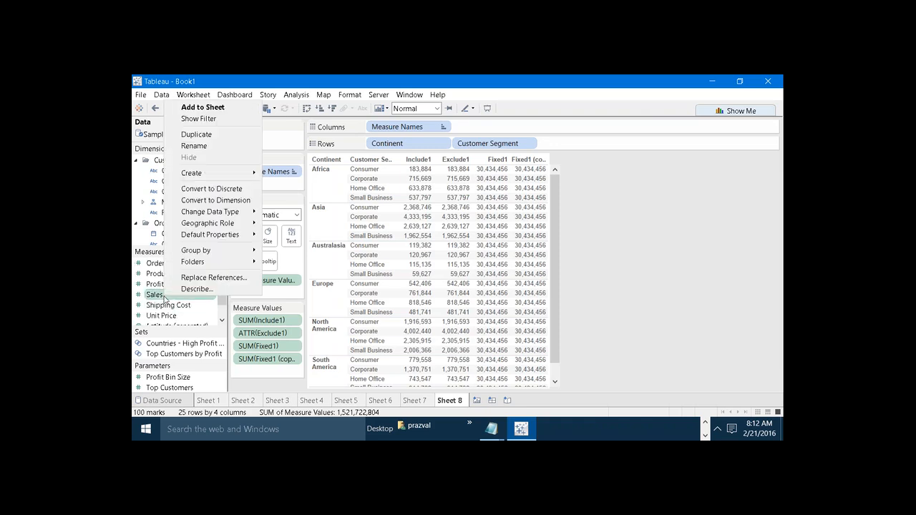
{"action": "mouse_move", "coordinate": [236, 173]}
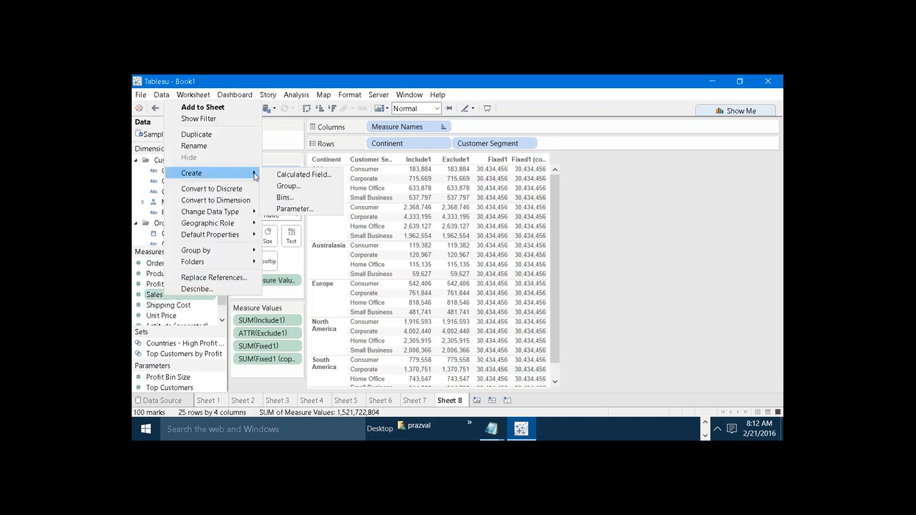
{"action": "left_click", "coordinate": [286, 198]}
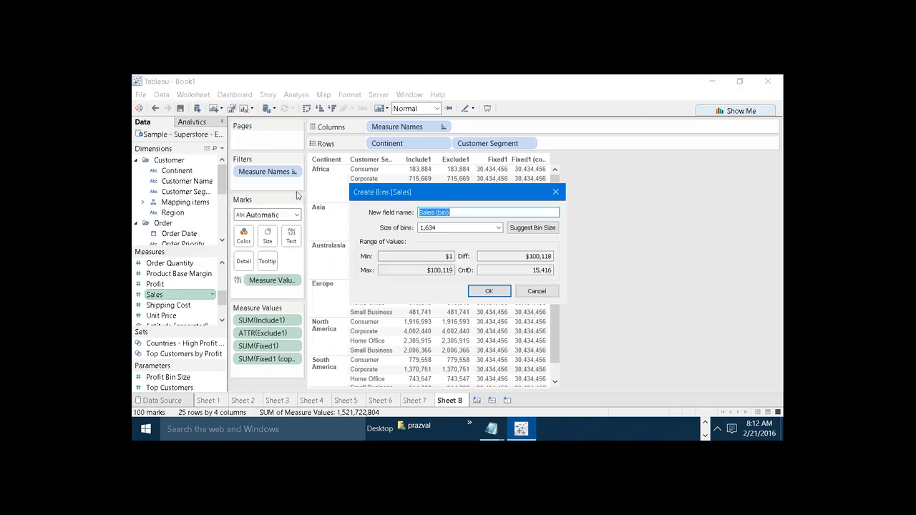
{"action": "left_click", "coordinate": [460, 213]}
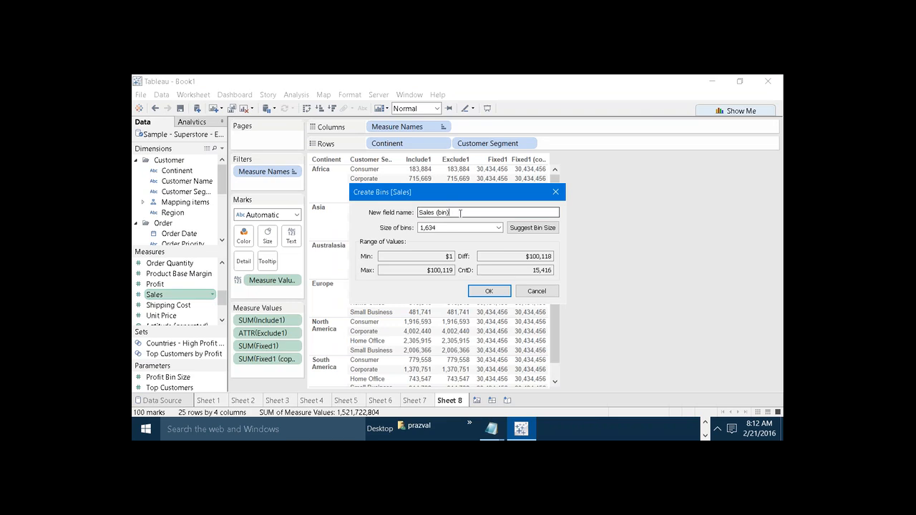
{"action": "left_click", "coordinate": [538, 292]}
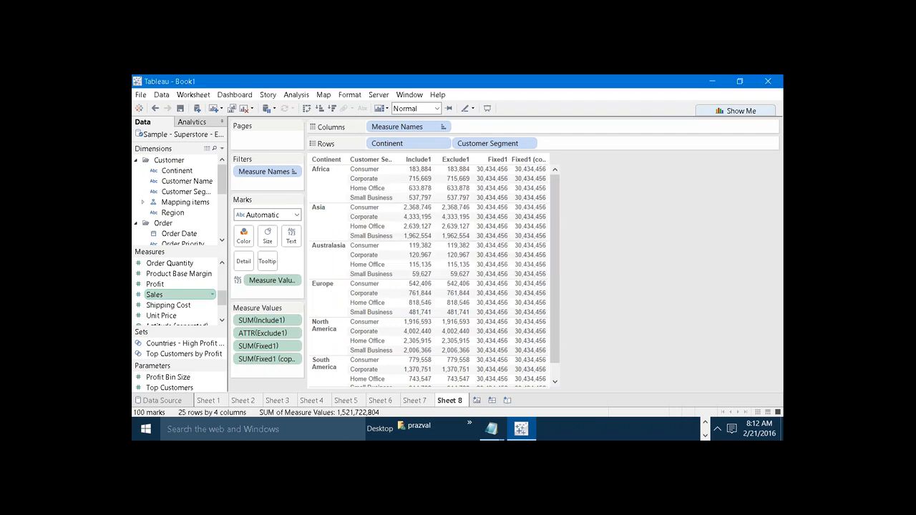
{"action": "right_click", "coordinate": [183, 297]}
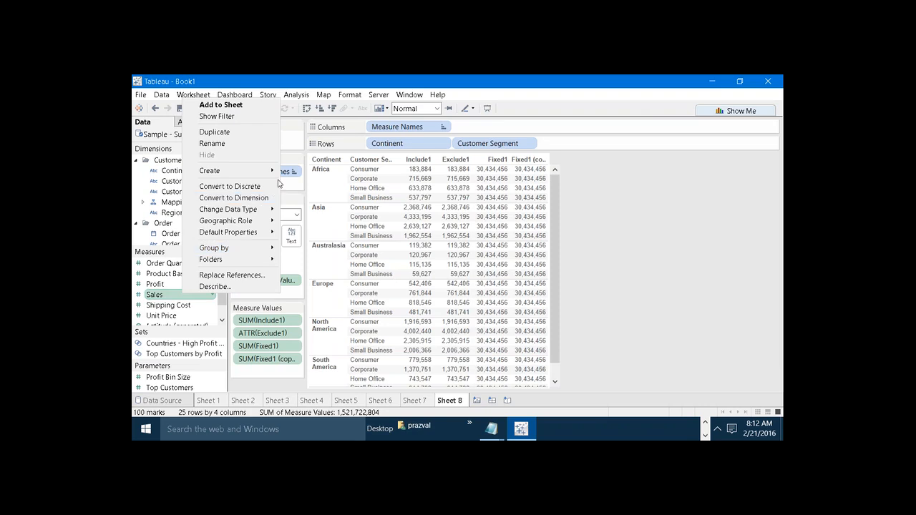
{"action": "mouse_move", "coordinate": [278, 174]}
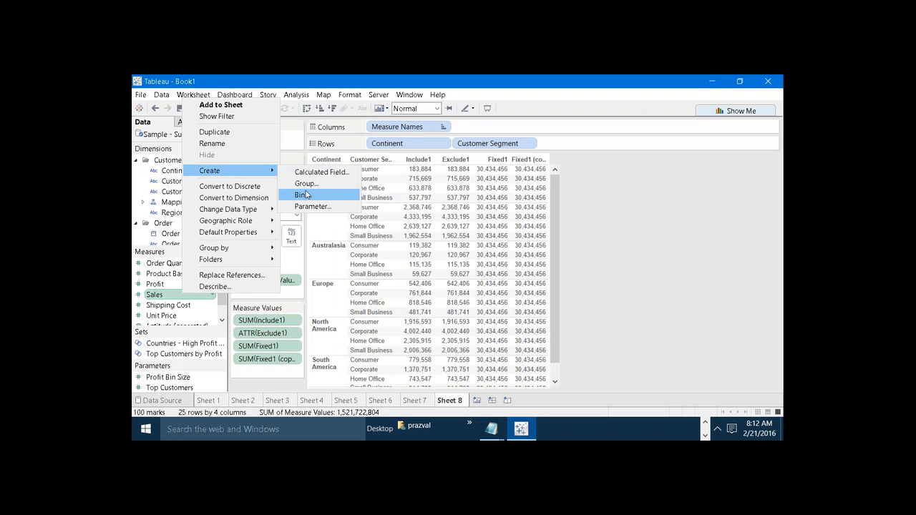
{"action": "left_click", "coordinate": [305, 195]}
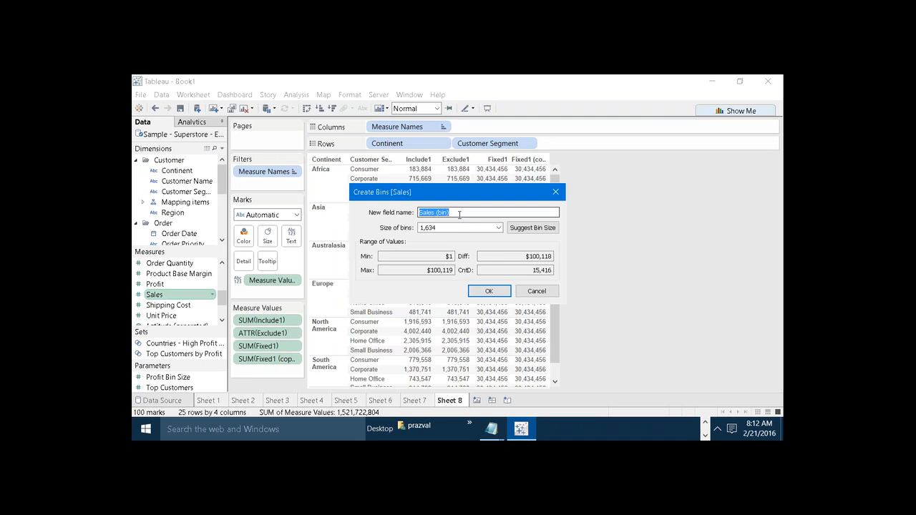
{"action": "left_click", "coordinate": [552, 294]}
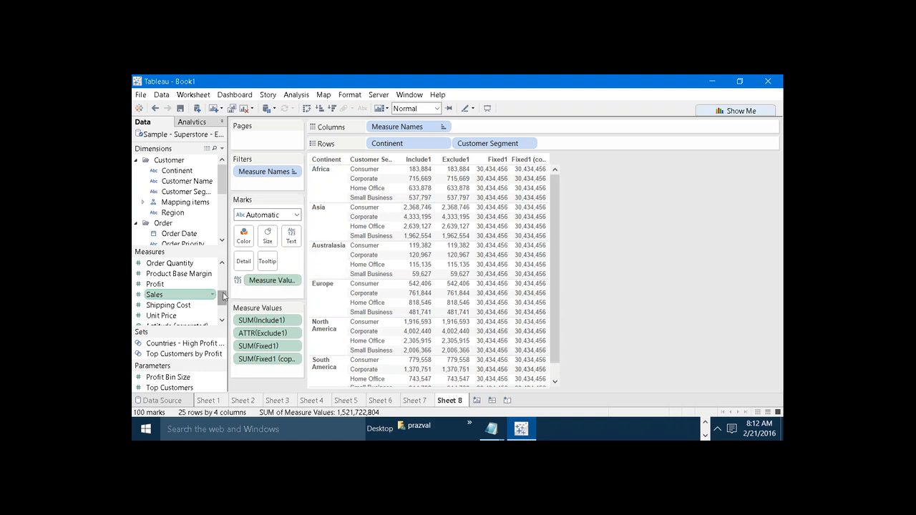
Open the Fixed measure's calculation to review its expression, and close it unchanged.
{"action": "left_click_drag", "start_coordinate": [224, 296], "coordinate": [223, 279]}
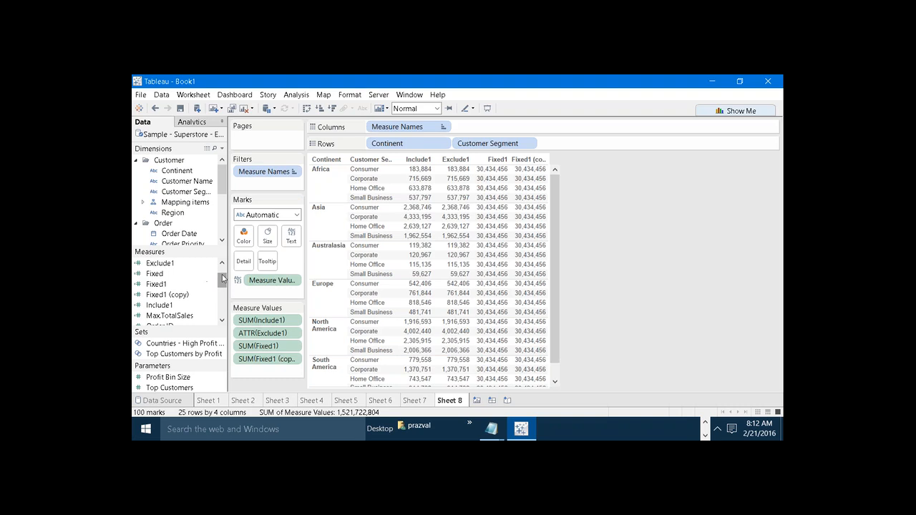
{"action": "right_click", "coordinate": [158, 276]}
{"action": "left_click", "coordinate": [207, 138]}
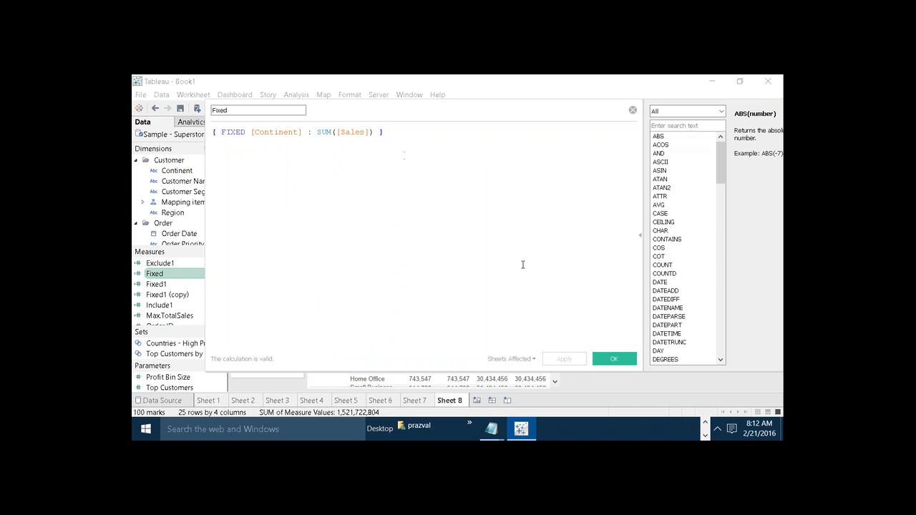
{"action": "left_click", "coordinate": [632, 109]}
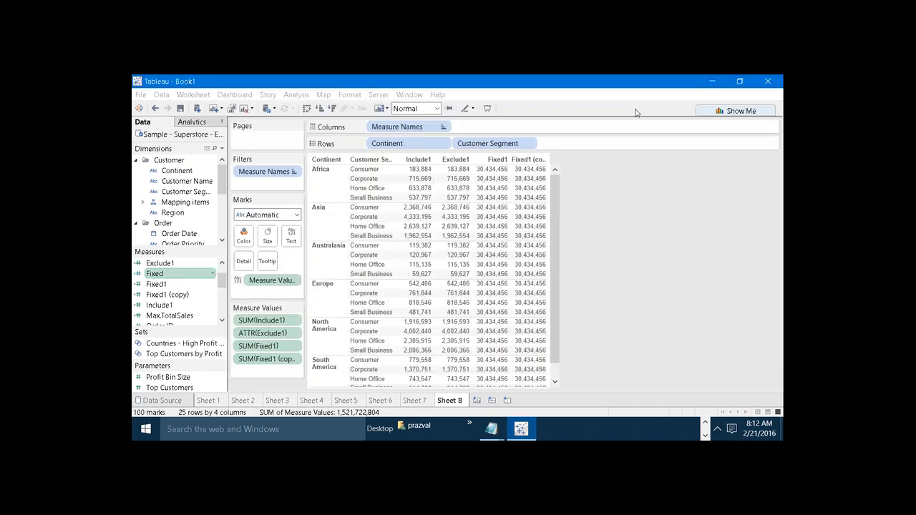
Examine the bin creation settings for the Fixed measure and cancel without creating bins.
{"action": "right_click", "coordinate": [158, 273]}
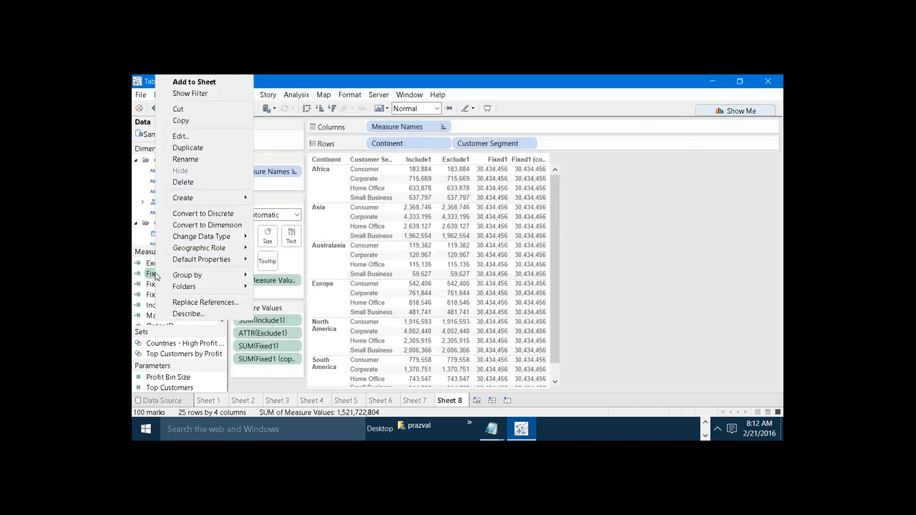
{"action": "mouse_move", "coordinate": [236, 198]}
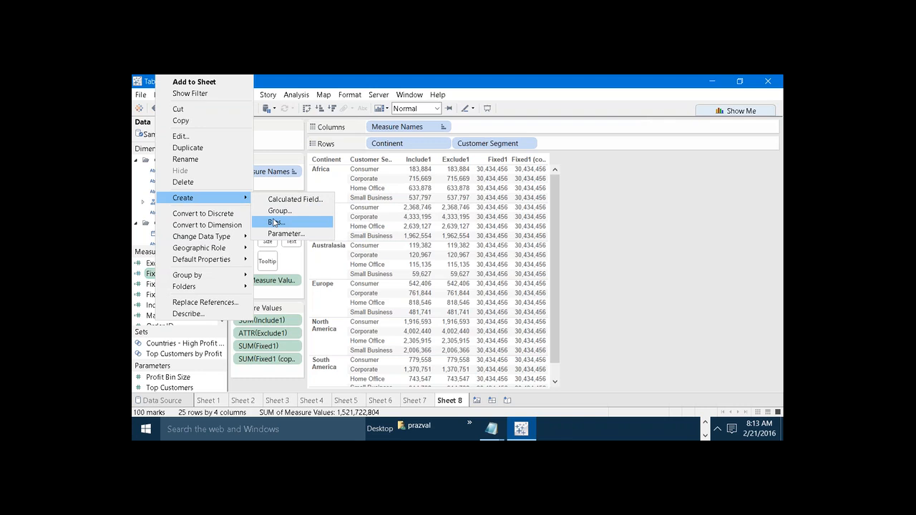
{"action": "left_click", "coordinate": [273, 222]}
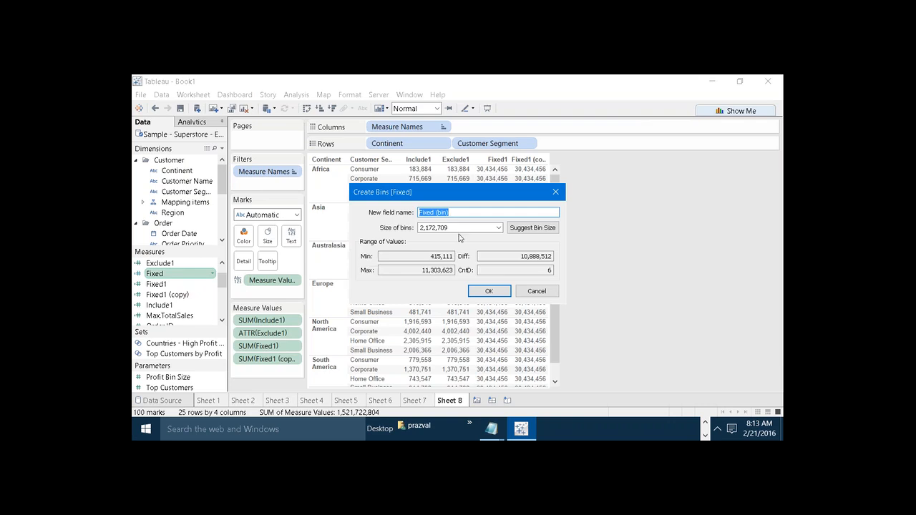
{"action": "left_click", "coordinate": [461, 227]}
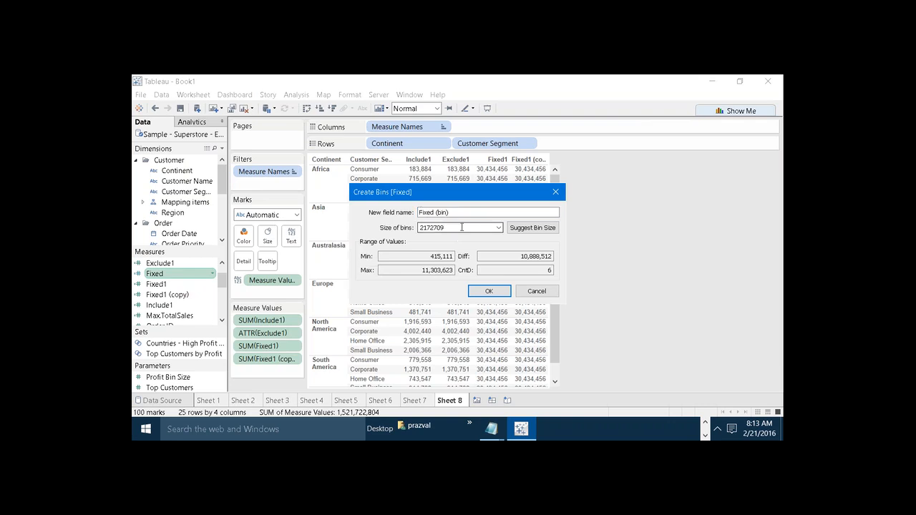
{"action": "left_click", "coordinate": [548, 293]}
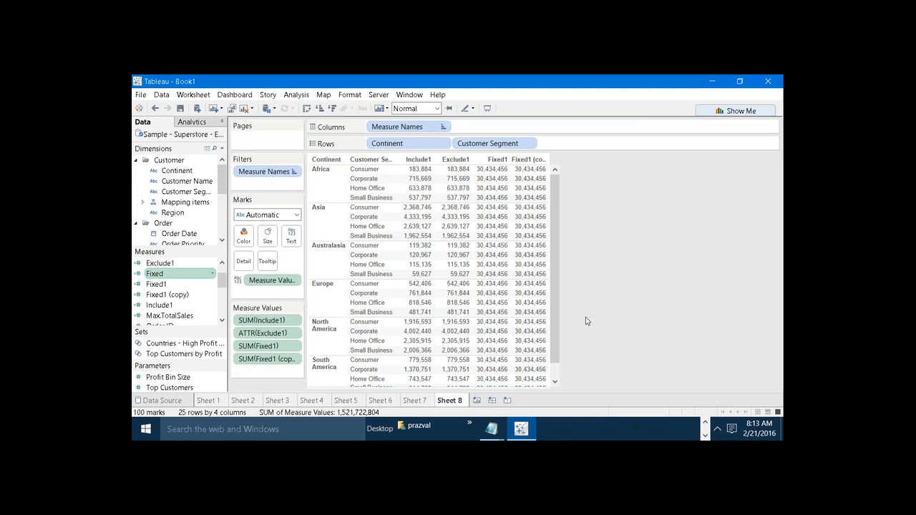
Switch to the tc vs calcs.png image in Paint and pencil marks around the database icon, beside the table calculations graphic and around "Part of the query".
{"action": "left_click", "coordinate": [705, 421]}
{"action": "mouse_move", "coordinate": [688, 427]}
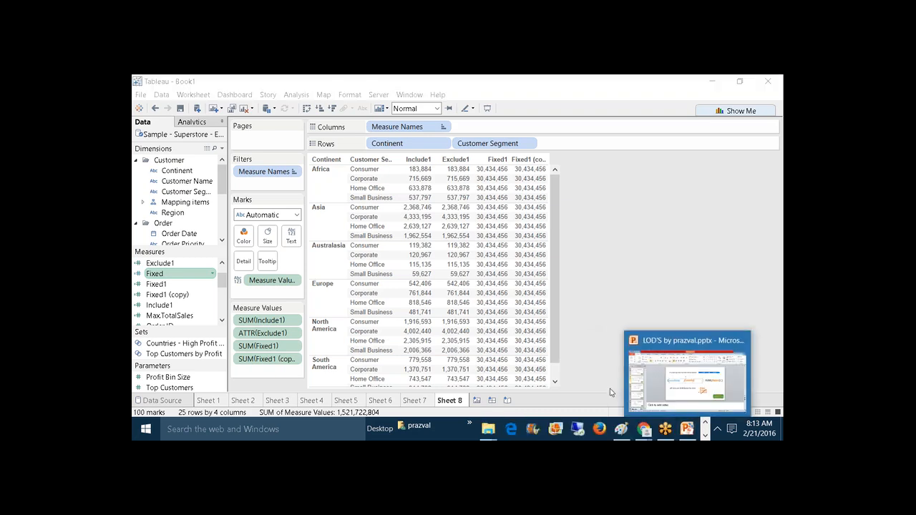
{"action": "left_click", "coordinate": [578, 372]}
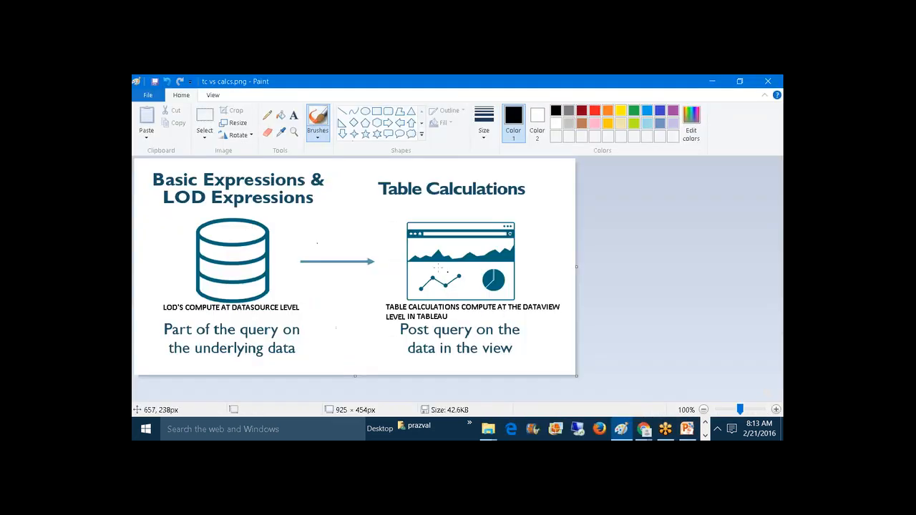
{"action": "left_click", "coordinate": [268, 114]}
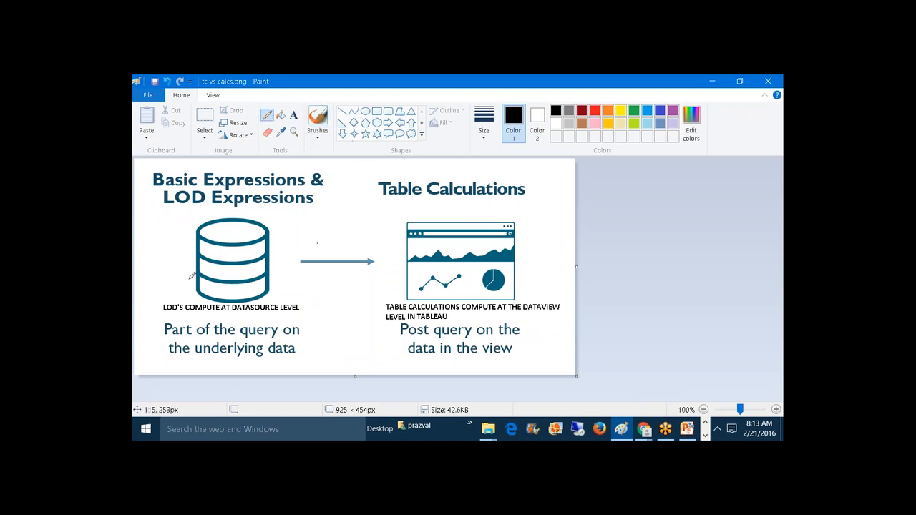
{"action": "mouse_move", "coordinate": [191, 278]}
{"action": "left_mouse_down"}
{"action": "mouse_move", "coordinate": [289, 260]}
{"action": "mouse_move", "coordinate": [236, 216]}
{"action": "mouse_move", "coordinate": [183, 250]}
{"action": "mouse_move", "coordinate": [191, 276]}
{"action": "left_mouse_up"}
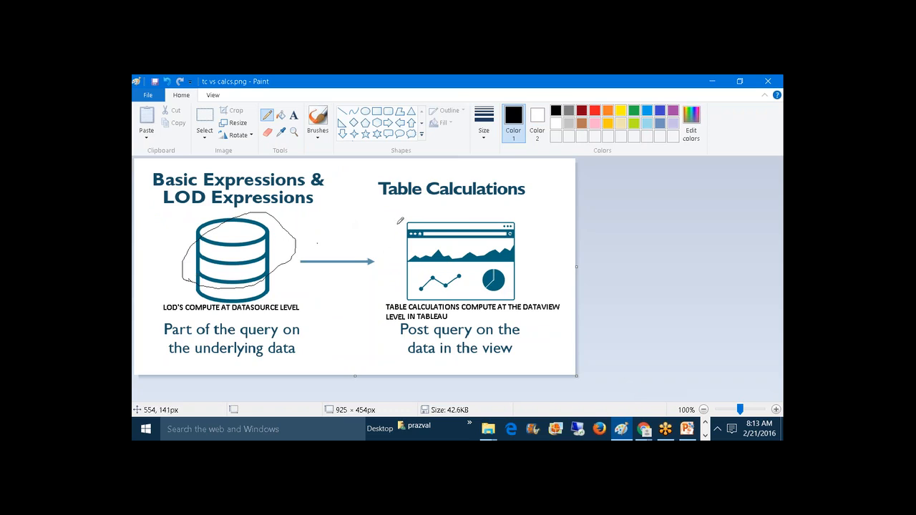
{"action": "mouse_move", "coordinate": [392, 221]}
{"action": "left_mouse_down"}
{"action": "mouse_move", "coordinate": [405, 225]}
{"action": "mouse_move", "coordinate": [396, 232]}
{"action": "left_mouse_up"}
{"action": "mouse_move", "coordinate": [160, 332]}
{"action": "left_mouse_down"}
{"action": "mouse_move", "coordinate": [267, 341]}
{"action": "mouse_move", "coordinate": [278, 329]}
{"action": "mouse_move", "coordinate": [222, 312]}
{"action": "mouse_move", "coordinate": [169, 312]}
{"action": "mouse_move", "coordinate": [158, 328]}
{"action": "mouse_move", "coordinate": [164, 337]}
{"action": "mouse_move", "coordinate": [151, 326]}
{"action": "mouse_move", "coordinate": [162, 313]}
{"action": "left_mouse_up"}
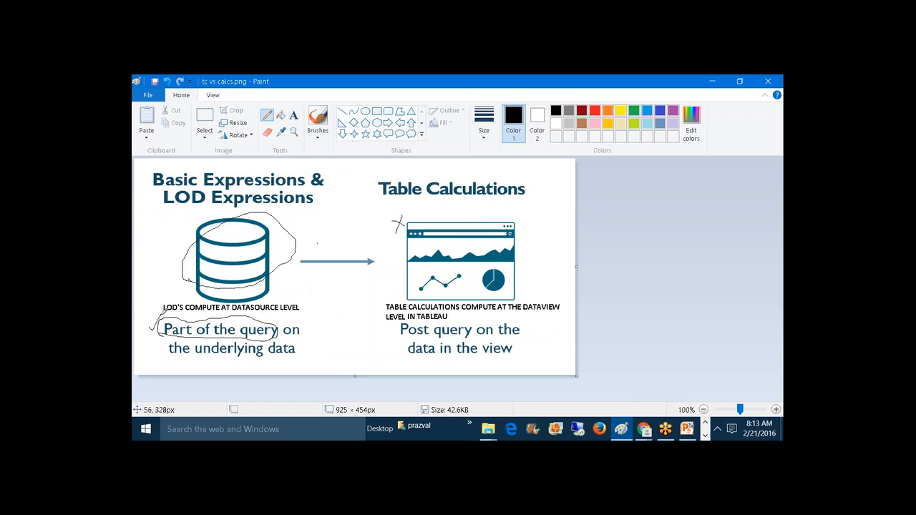
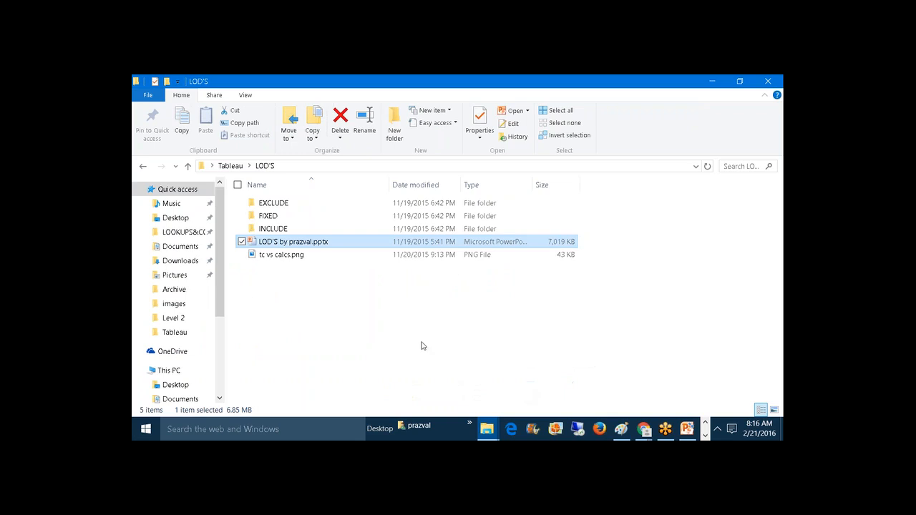
Open the ssFixedExample1v.EH.htm exercise from the FIXED folder.
{"action": "double_click", "coordinate": [277, 221]}
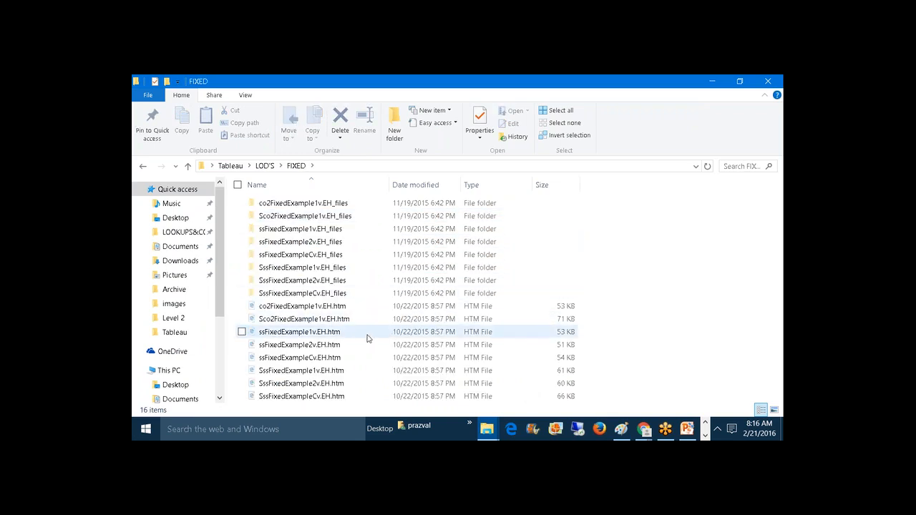
{"action": "left_click", "coordinate": [349, 338]}
{"action": "double_click", "coordinate": [348, 335]}
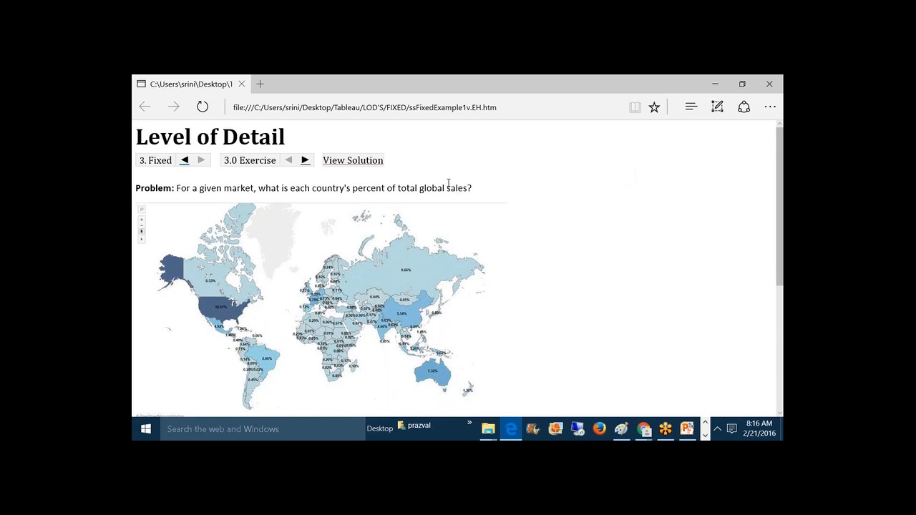
Switch back to Tableau and connect to the Excel workbook Global Superstore.xls in the repository's Connectors folder.
{"action": "left_click", "coordinate": [705, 437]}
{"action": "mouse_move", "coordinate": [521, 433]}
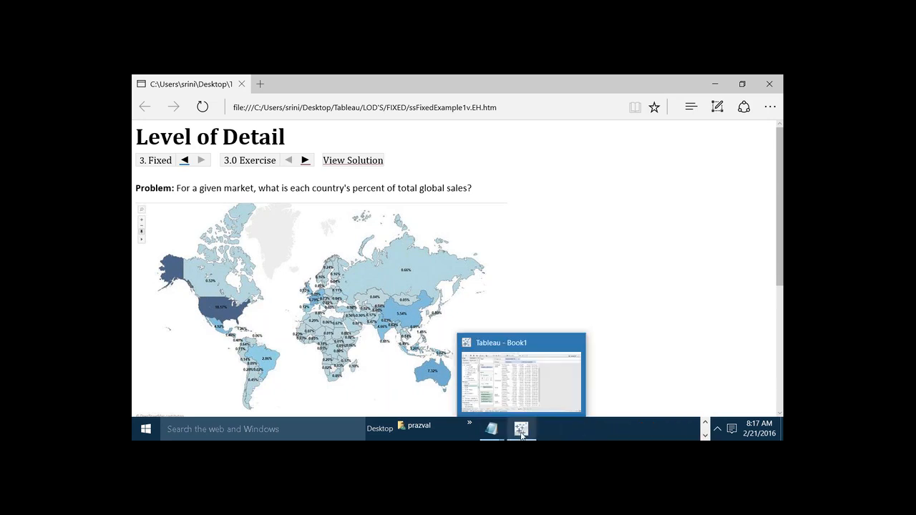
{"action": "left_click", "coordinate": [522, 374]}
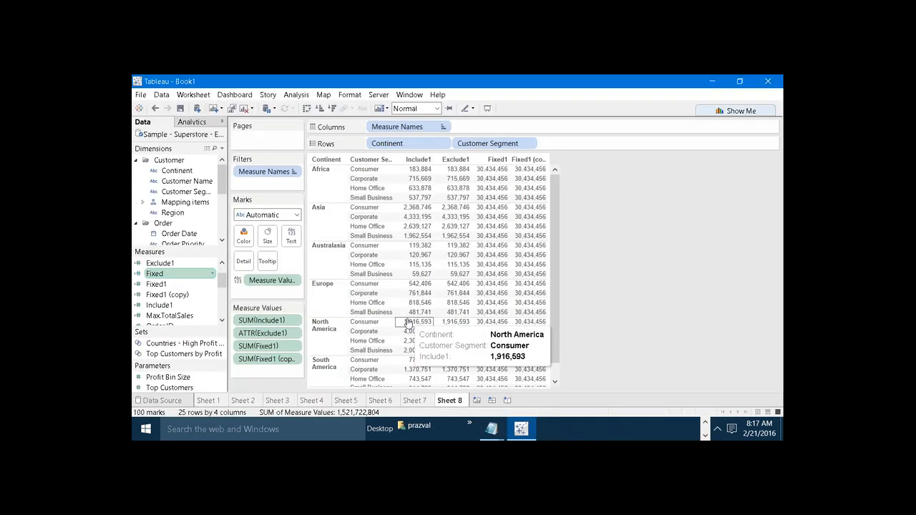
{"action": "left_click", "coordinate": [197, 109]}
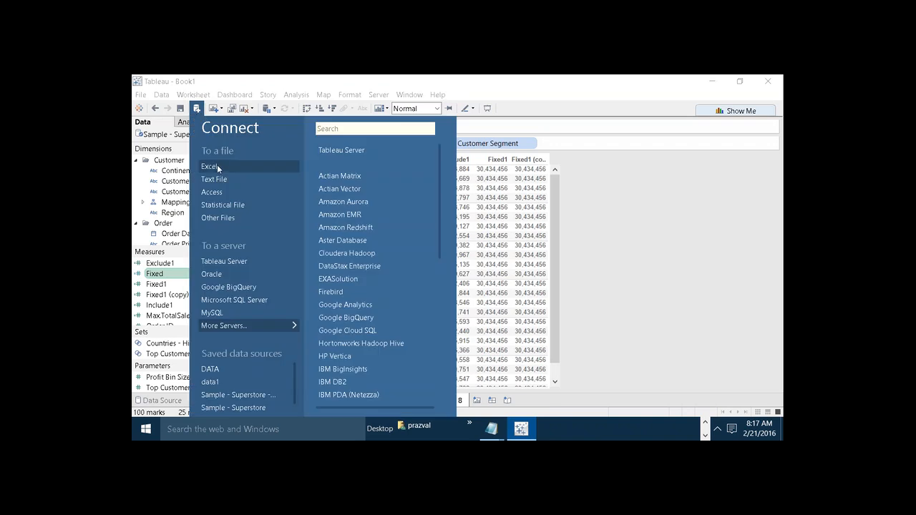
{"action": "left_click", "coordinate": [216, 166]}
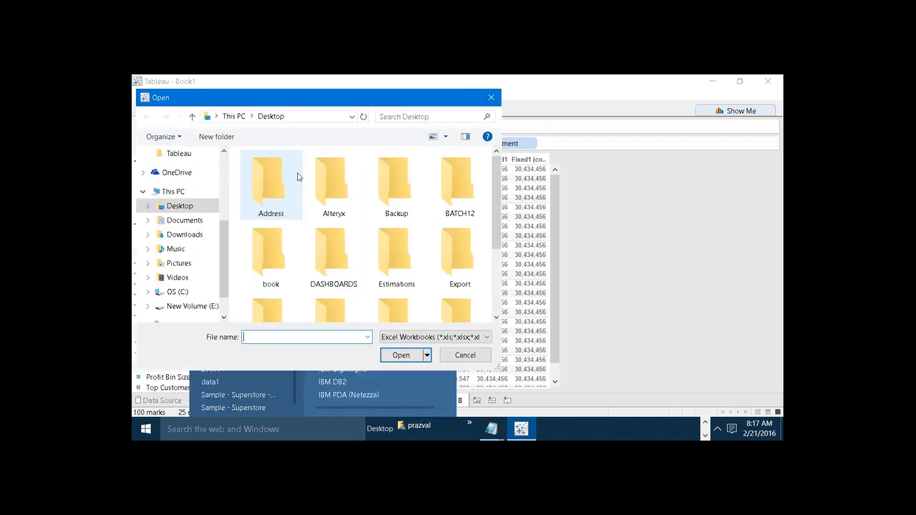
{"action": "left_click", "coordinate": [201, 224]}
{"action": "double_click", "coordinate": [468, 254]}
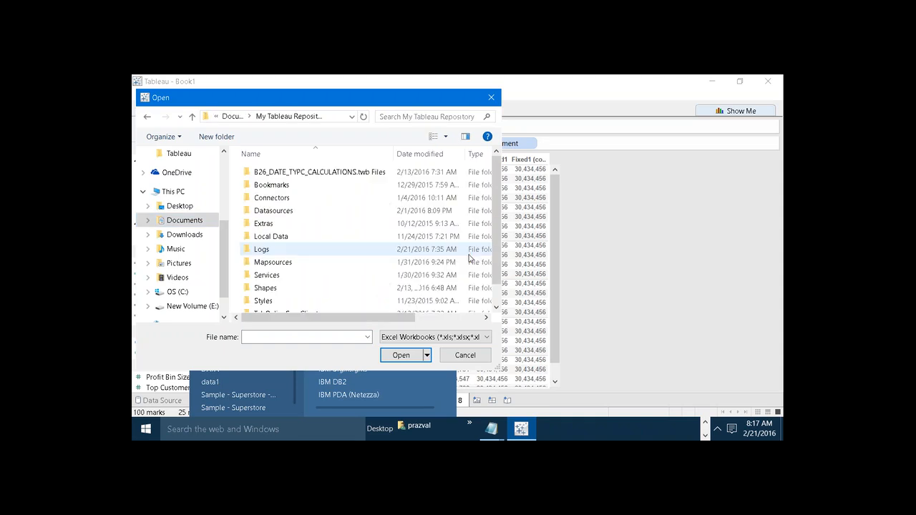
{"action": "double_click", "coordinate": [340, 200]}
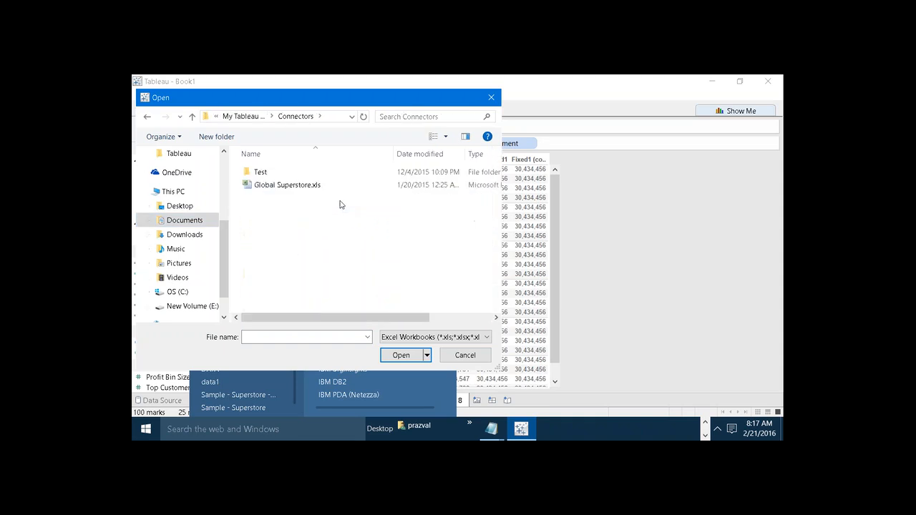
{"action": "left_click", "coordinate": [304, 186]}
{"action": "left_click", "coordinate": [403, 355]}
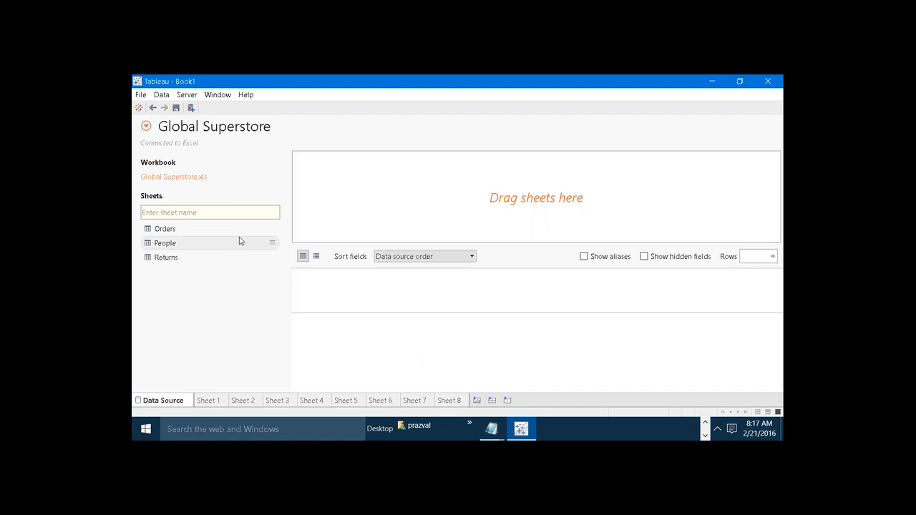
Add the Orders sheet to the data source and create a new worksheet.
{"action": "double_click", "coordinate": [211, 230]}
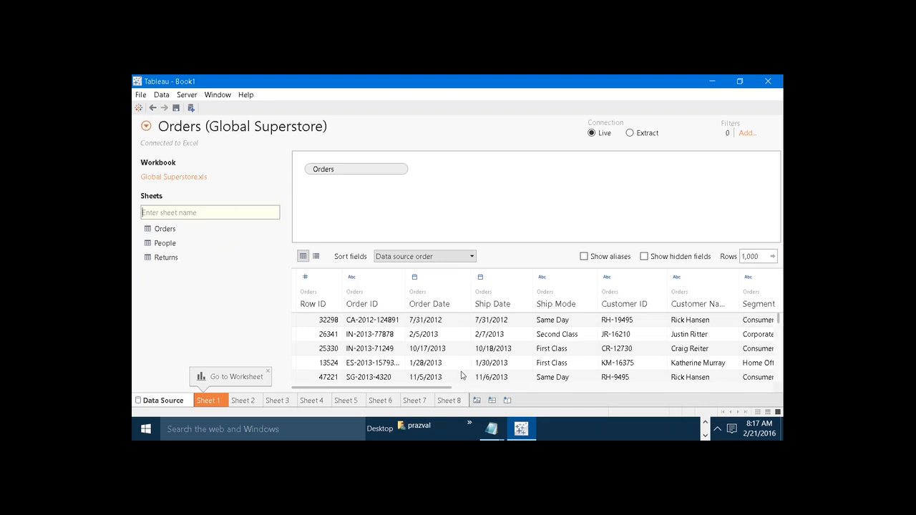
{"action": "left_click", "coordinate": [477, 400]}
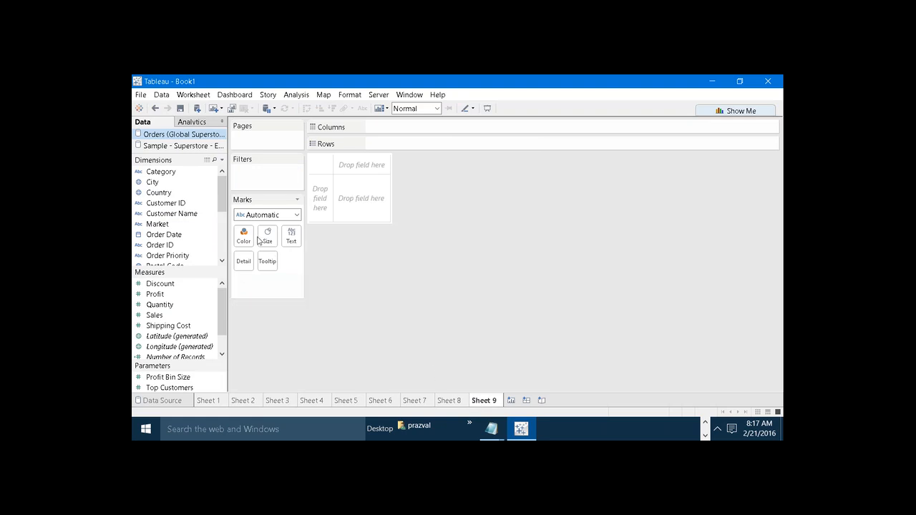
{"action": "mouse_move", "coordinate": [224, 200]}
{"action": "left_mouse_down"}
{"action": "mouse_move", "coordinate": [222, 247]}
{"action": "mouse_move", "coordinate": [219, 194]}
{"action": "left_mouse_up"}
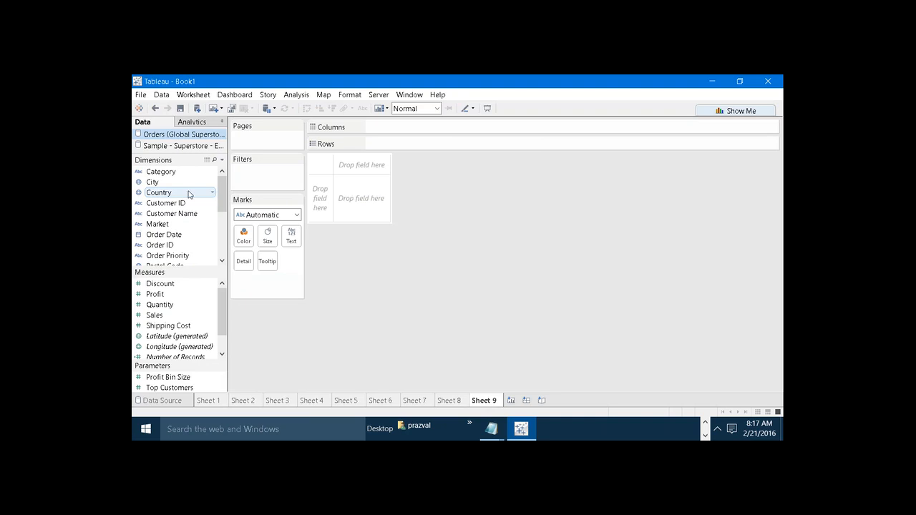
Build a map of the Country dimension and color the countries by Sales.
{"action": "left_click", "coordinate": [185, 194]}
{"action": "double_click", "coordinate": [185, 193]}
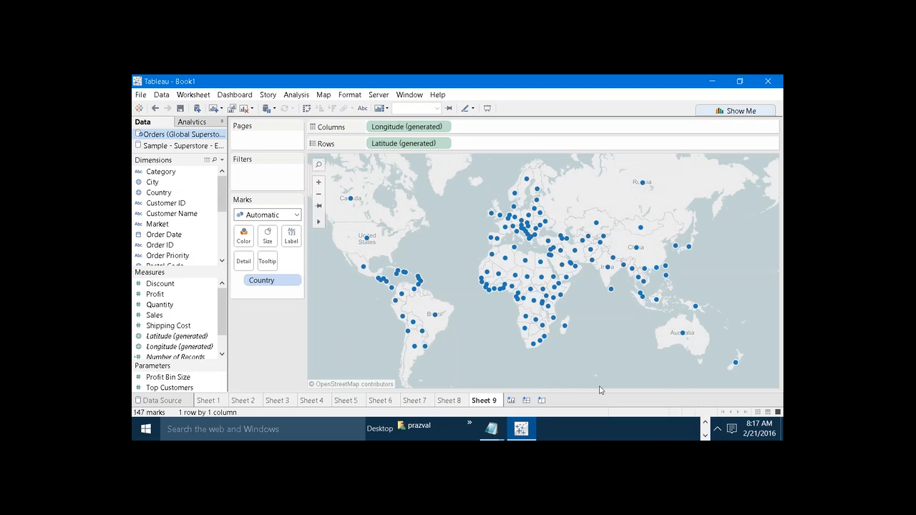
{"action": "left_click_drag", "start_coordinate": [155, 315], "coordinate": [244, 239]}
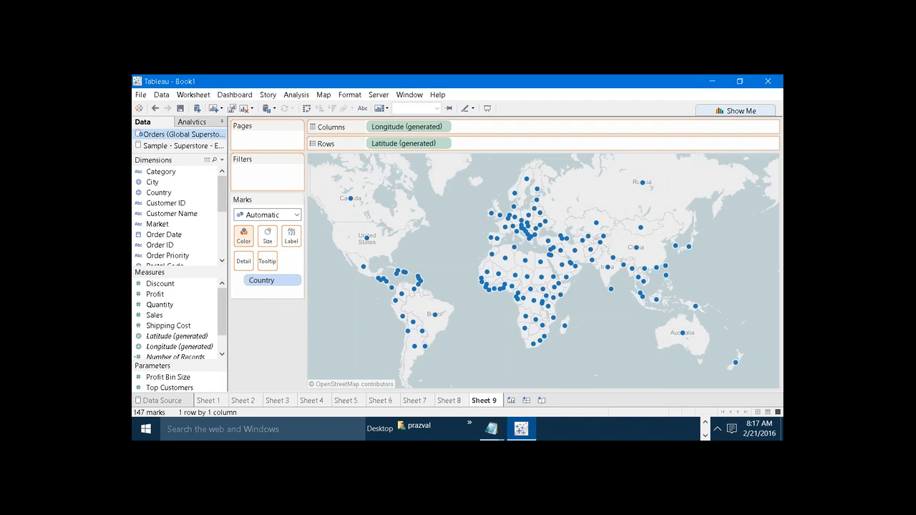
{"action": "mouse_move", "coordinate": [345, 244]}
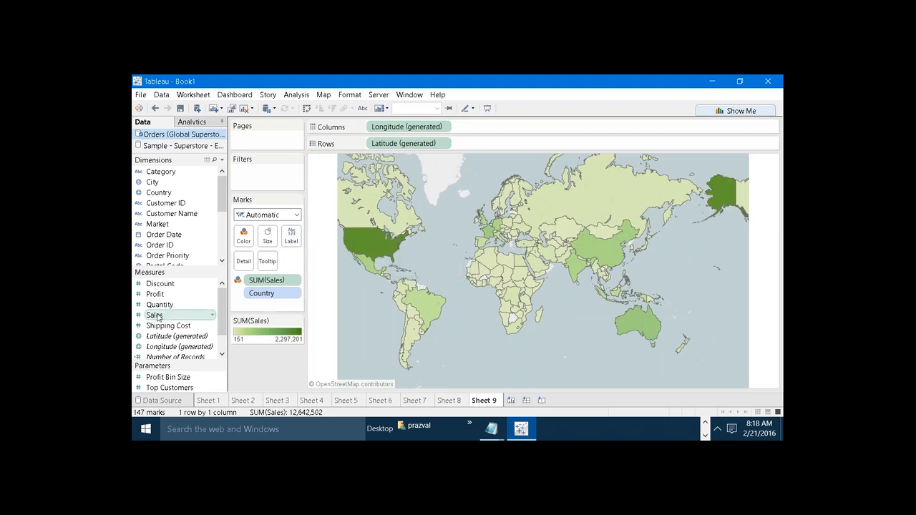
Label the map with Sales and apply the Percent of Total quick table calculation to the label.
{"action": "left_click_drag", "start_coordinate": [163, 315], "coordinate": [290, 236]}
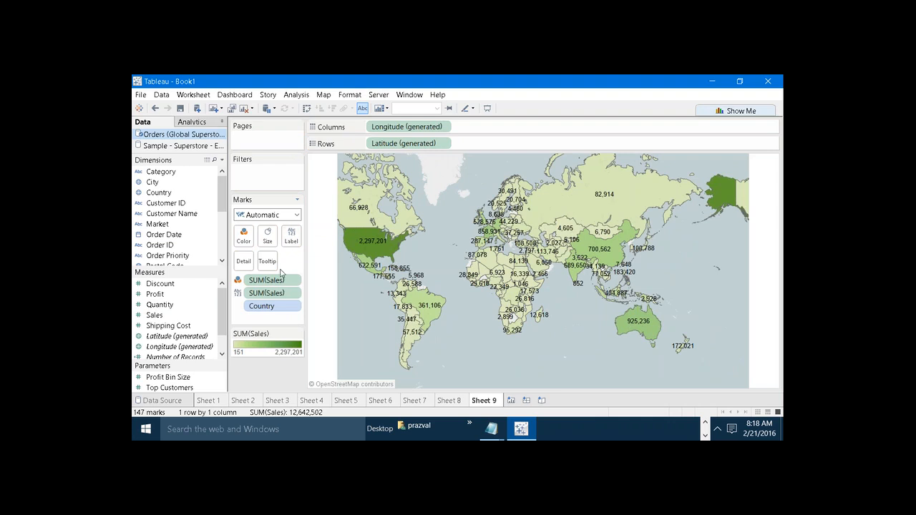
{"action": "right_click", "coordinate": [266, 294]}
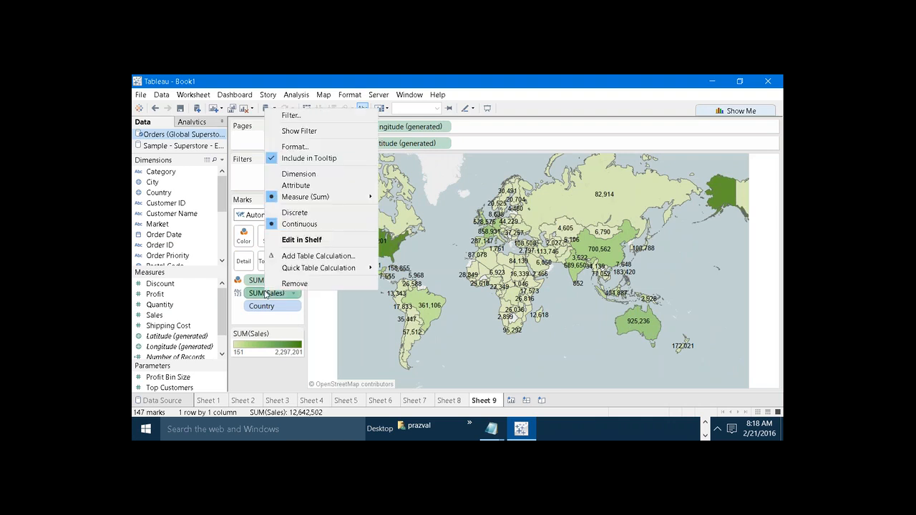
{"action": "mouse_move", "coordinate": [338, 270]}
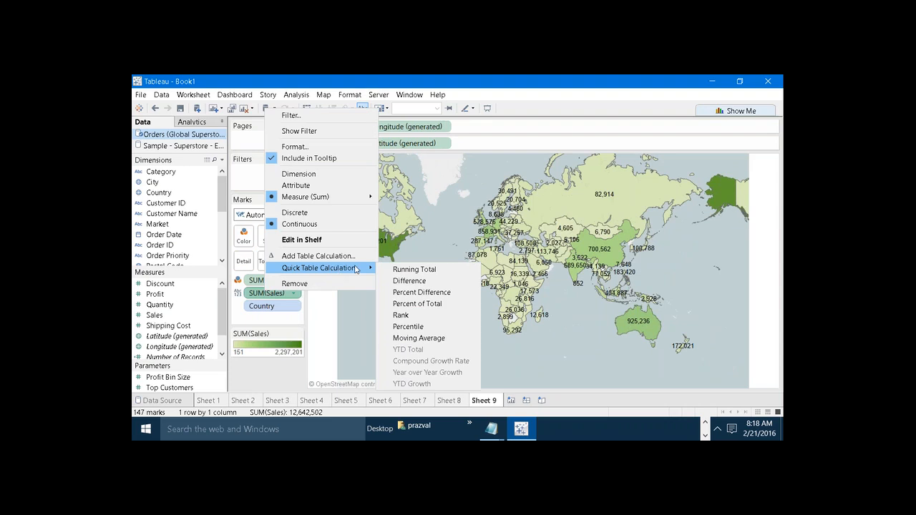
{"action": "left_click", "coordinate": [395, 304]}
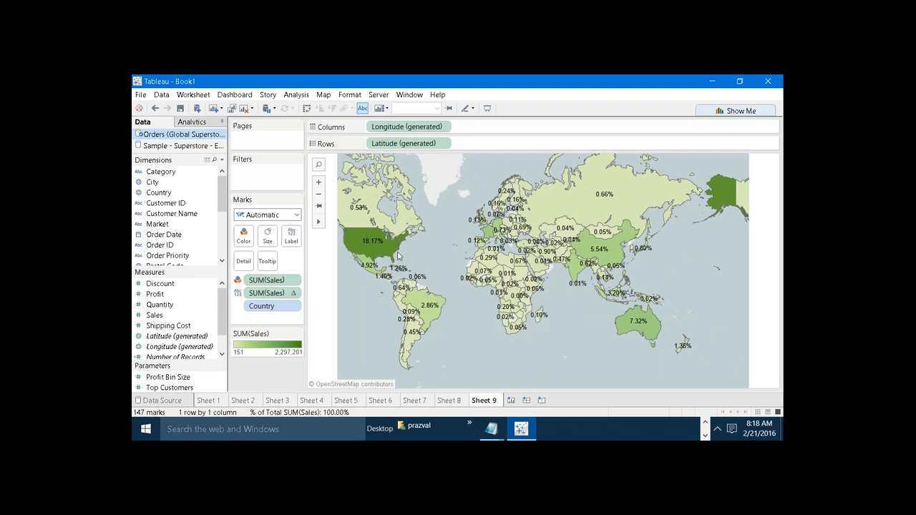
{"action": "mouse_move", "coordinate": [398, 257]}
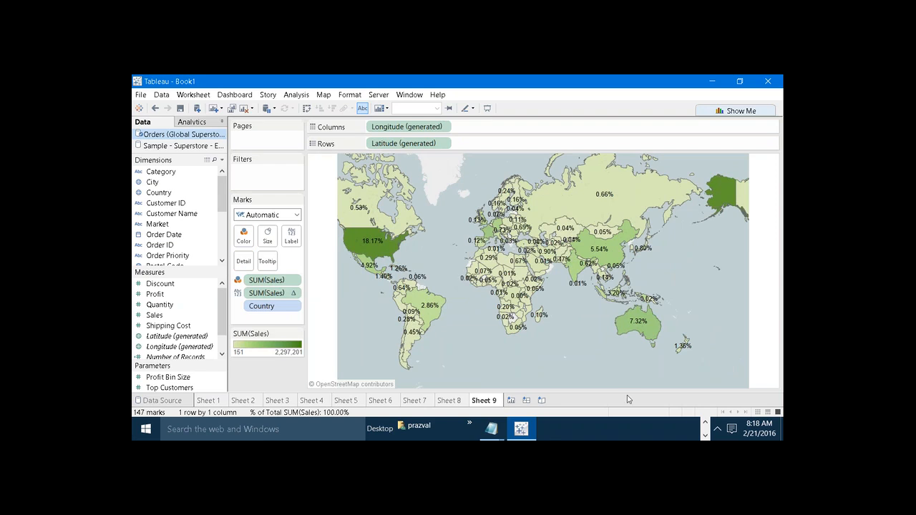
Switch to the Level of Detail exercise in the browser and highlight its problem statement to review it.
{"action": "left_click", "coordinate": [702, 425]}
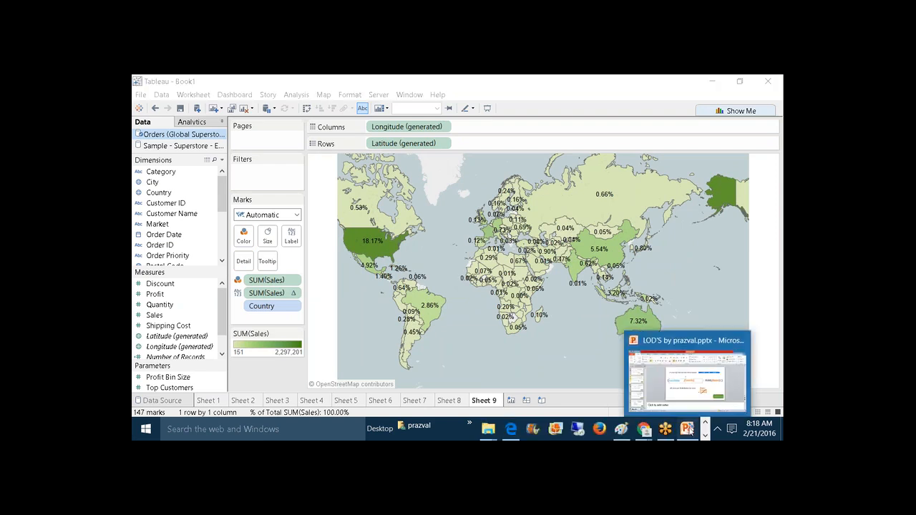
{"action": "left_click", "coordinate": [687, 429]}
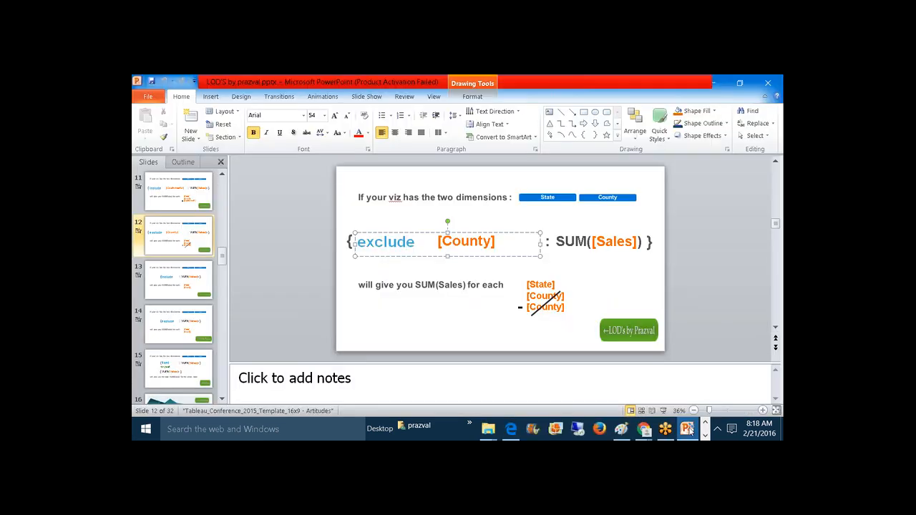
{"action": "left_click", "coordinate": [523, 430]}
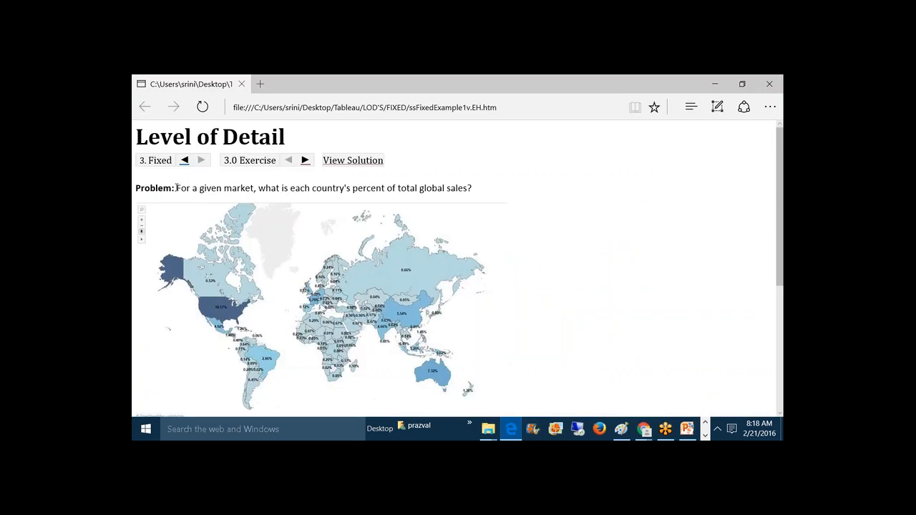
{"action": "left_click_drag", "start_coordinate": [176, 187], "coordinate": [465, 195]}
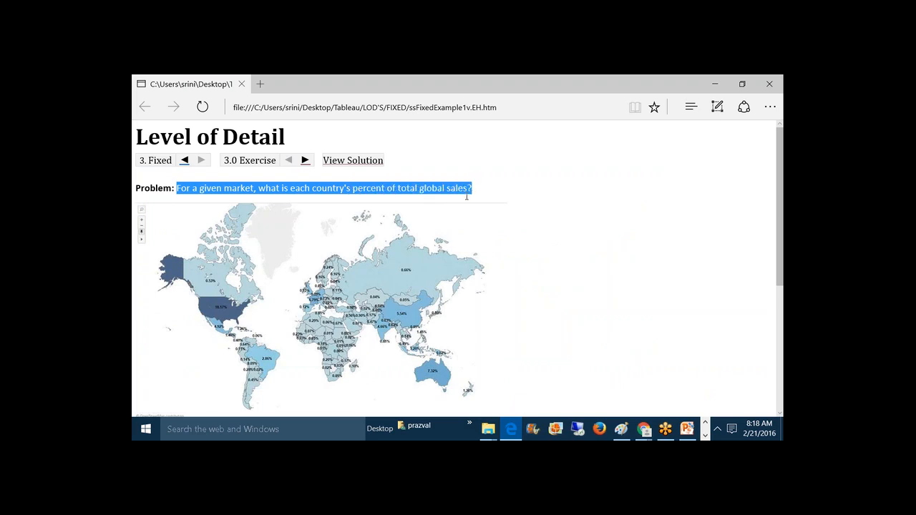
Switch back to the Tableau workbook and show a quick filter for the Market dimension on the country map.
{"action": "left_click", "coordinate": [363, 201]}
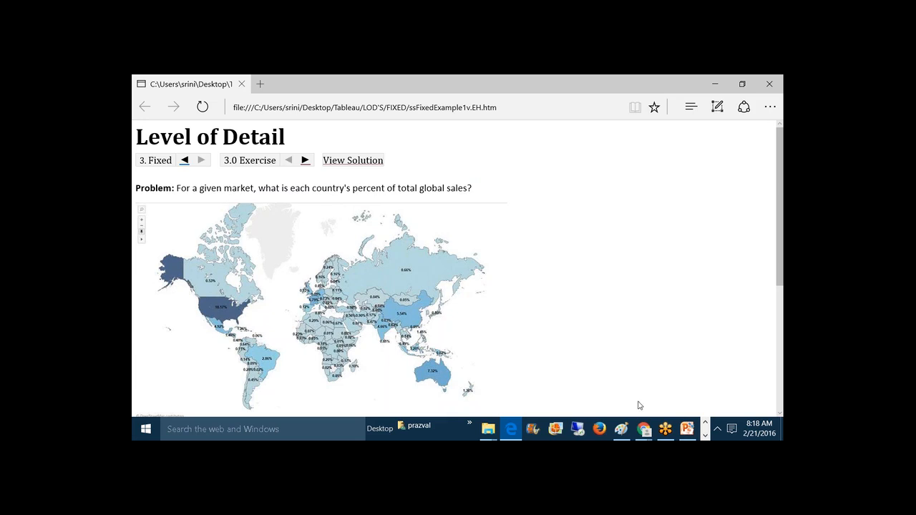
{"action": "left_click", "coordinate": [705, 434]}
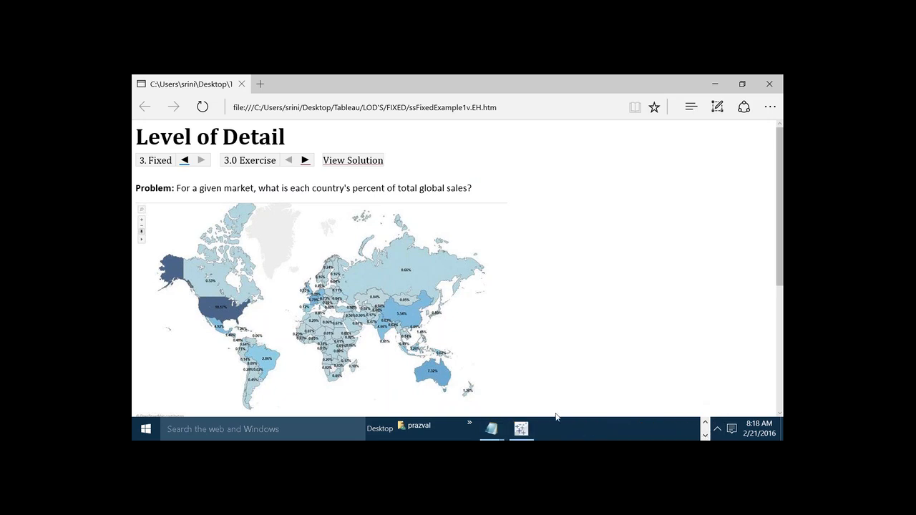
{"action": "left_click", "coordinate": [521, 429]}
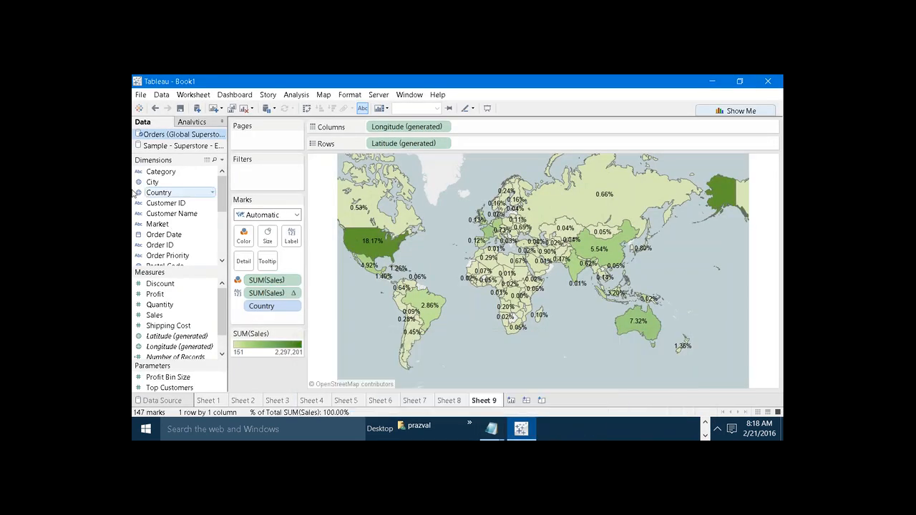
{"action": "right_click", "coordinate": [154, 226]}
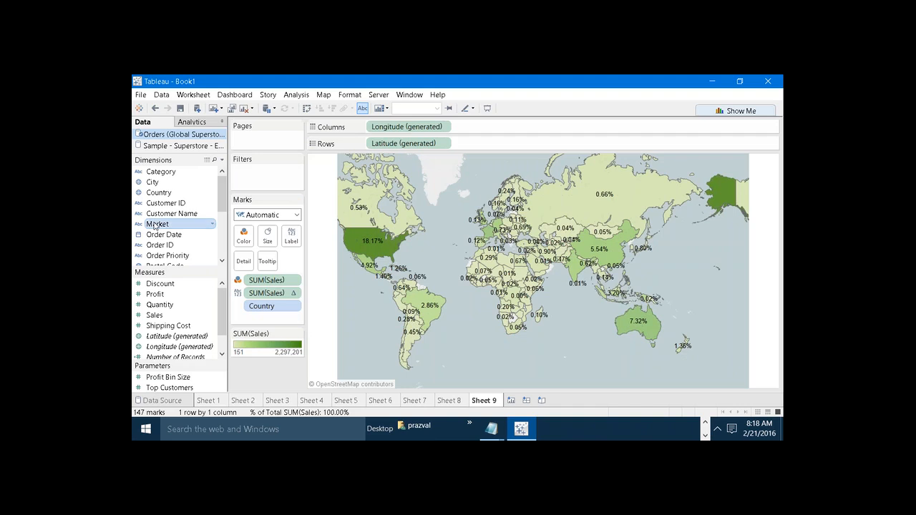
{"action": "left_click", "coordinate": [173, 243]}
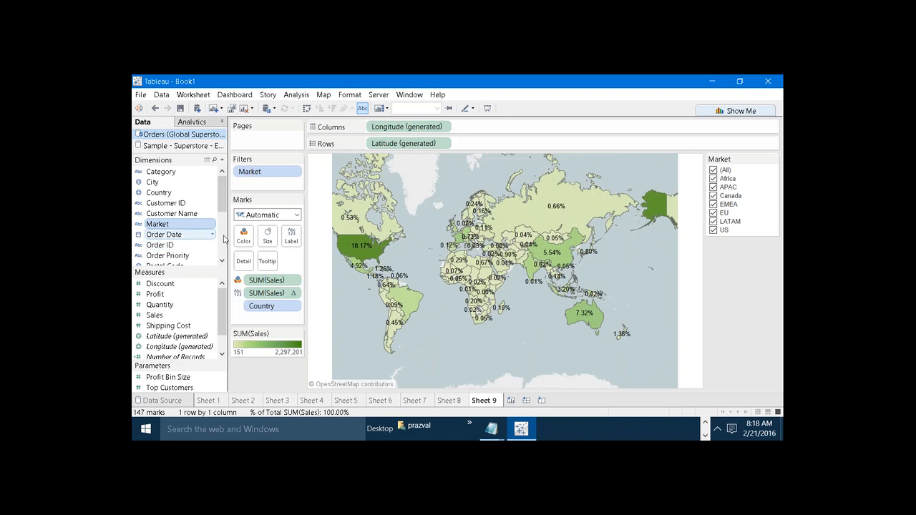
{"action": "mouse_move", "coordinate": [355, 250]}
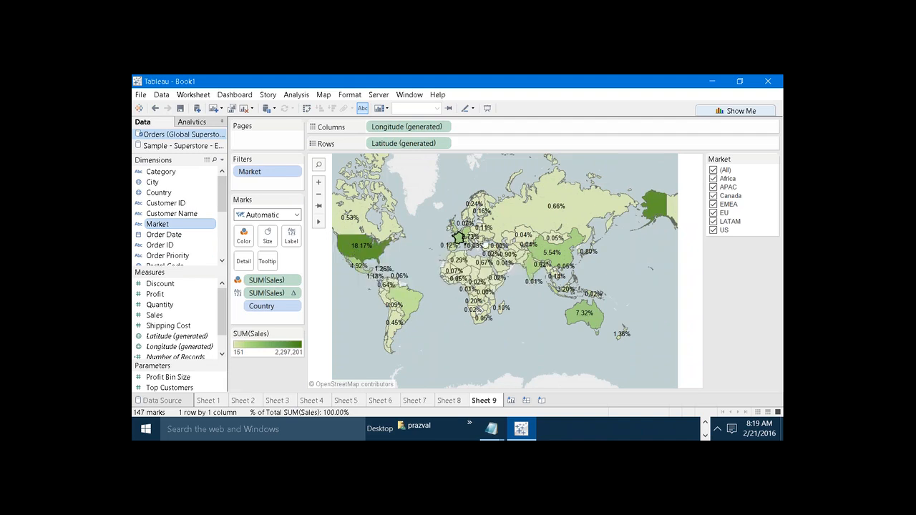
Filter the map to the US market to inspect the United States' percent of total, and reselect all markets to compare.
{"action": "left_click", "coordinate": [713, 170]}
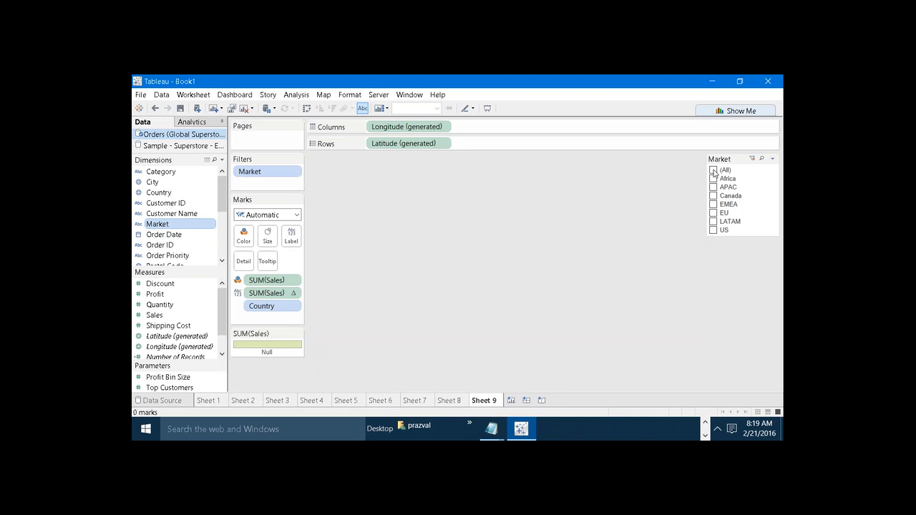
{"action": "left_click", "coordinate": [713, 230]}
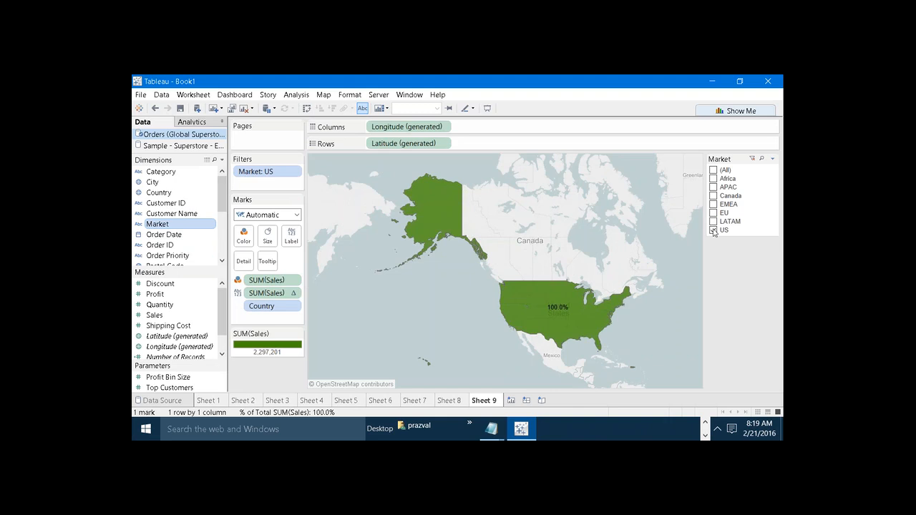
{"action": "mouse_move", "coordinate": [569, 309]}
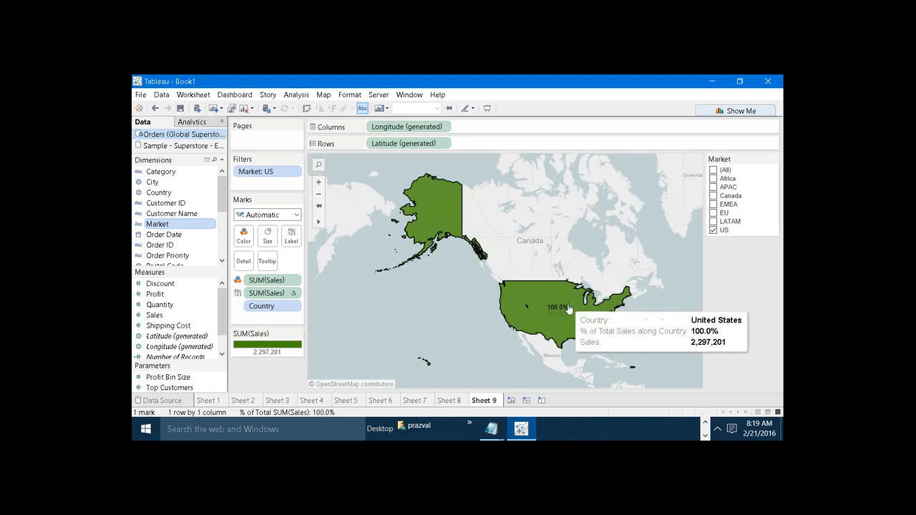
{"action": "left_click", "coordinate": [713, 169]}
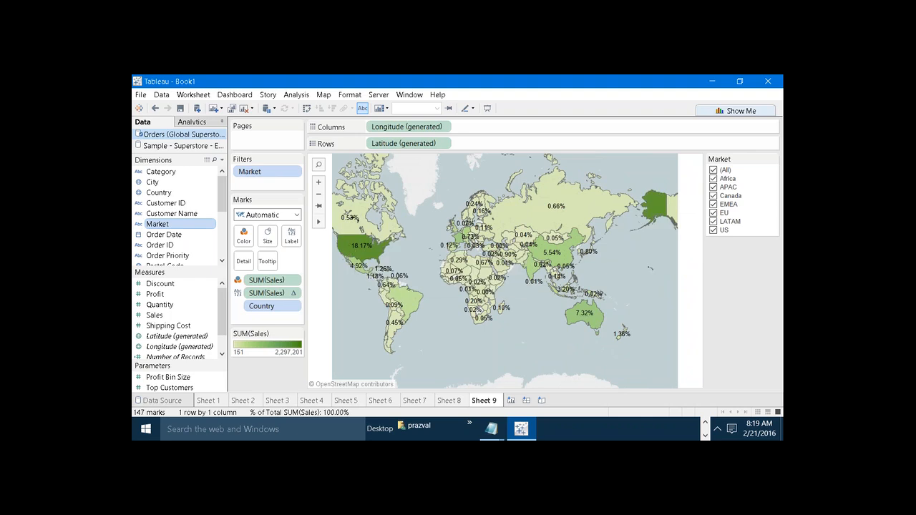
{"action": "mouse_move", "coordinate": [522, 255]}
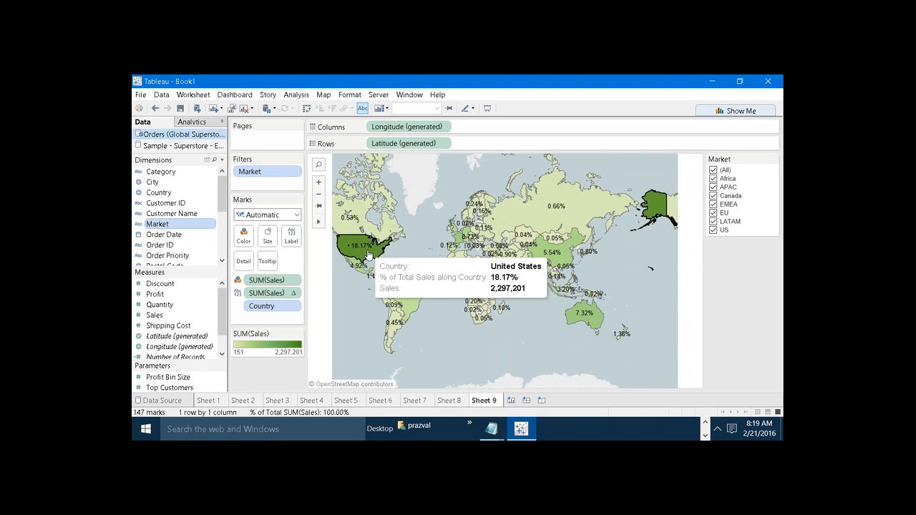
Limit the Market filter to US and examine the percent-of-total Sales label on the map.
{"action": "left_click", "coordinate": [713, 170]}
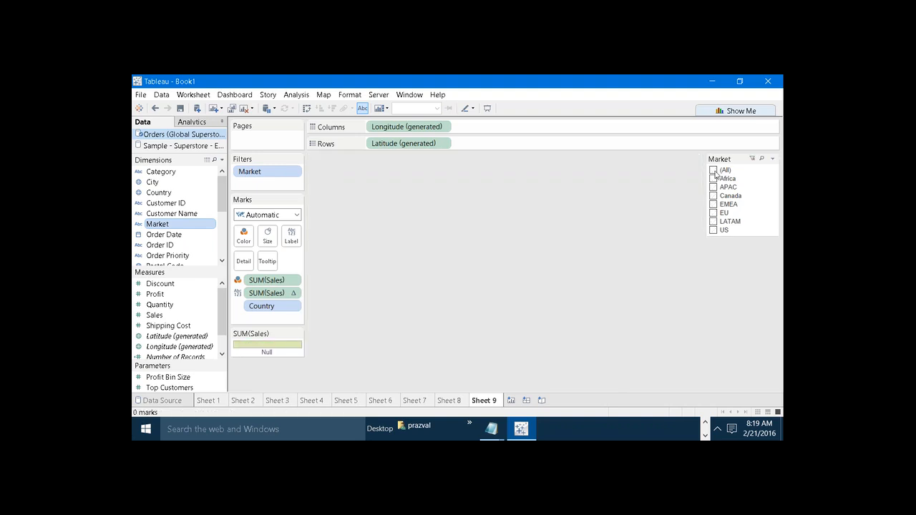
{"action": "left_click", "coordinate": [713, 231]}
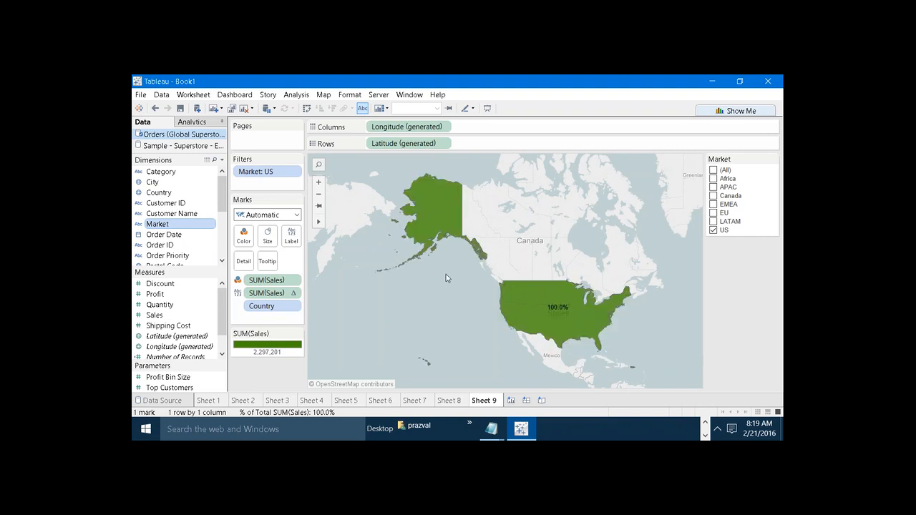
{"action": "mouse_move", "coordinate": [512, 303]}
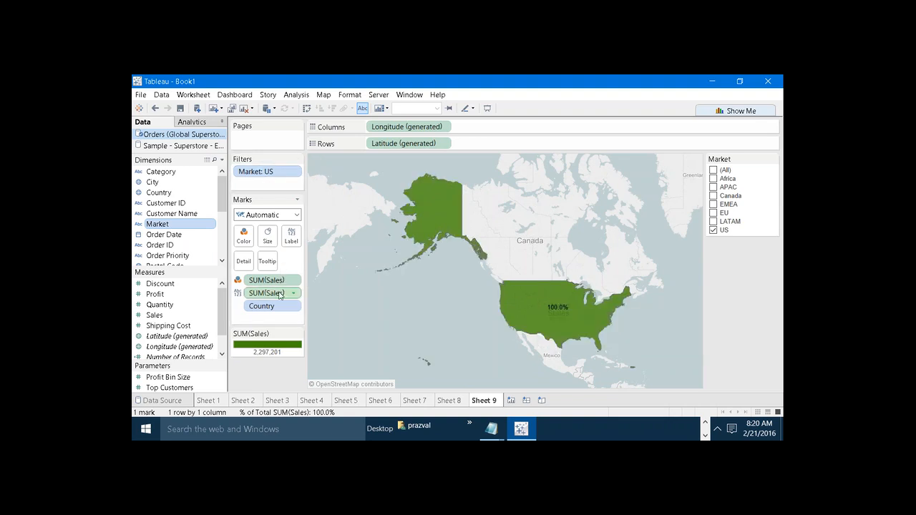
{"action": "mouse_move", "coordinate": [279, 295]}
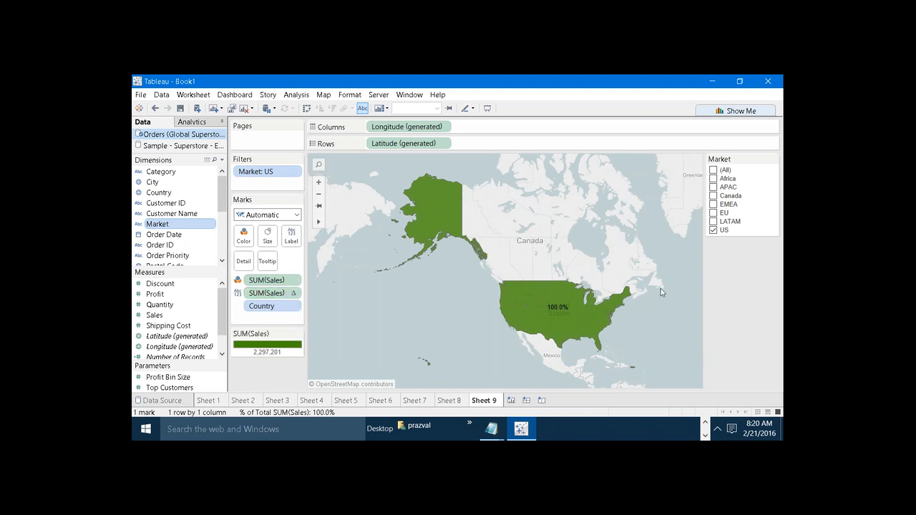
Open a new Notepad document and list "1)FILTER" and "2)TABLE CALCULATION" with a blank line between them.
{"action": "key", "text": "super+r"}
{"action": "type", "text": "notepad"}
{"action": "key", "text": "Return"}
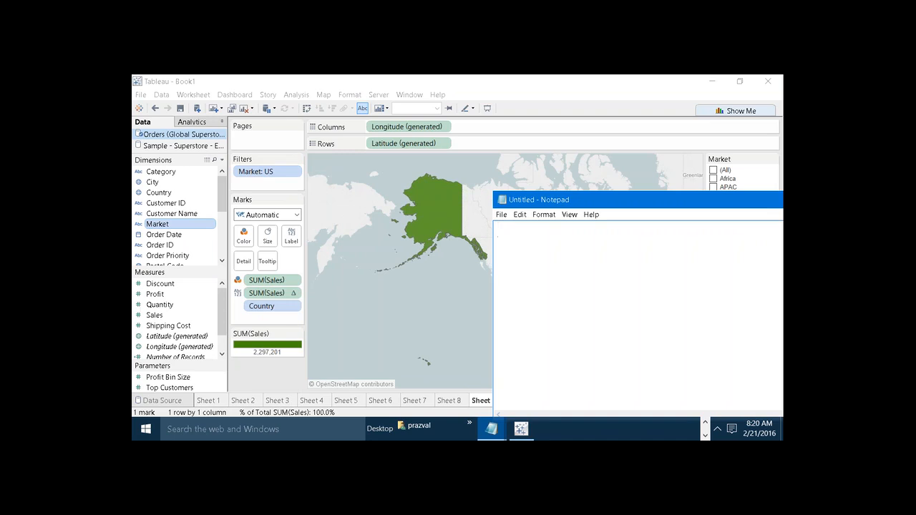
{"action": "type", "text": "1)FILTER"}
{"action": "key", "text": "Return"}
{"action": "key", "text": "Return"}
{"action": "type", "text": "2)TA"}
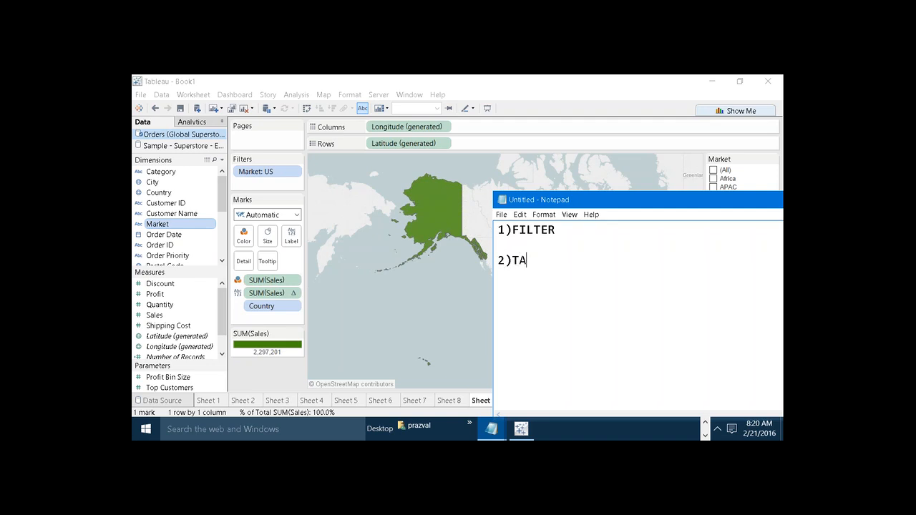
{"action": "type", "text": "BLE CALCULATION"}
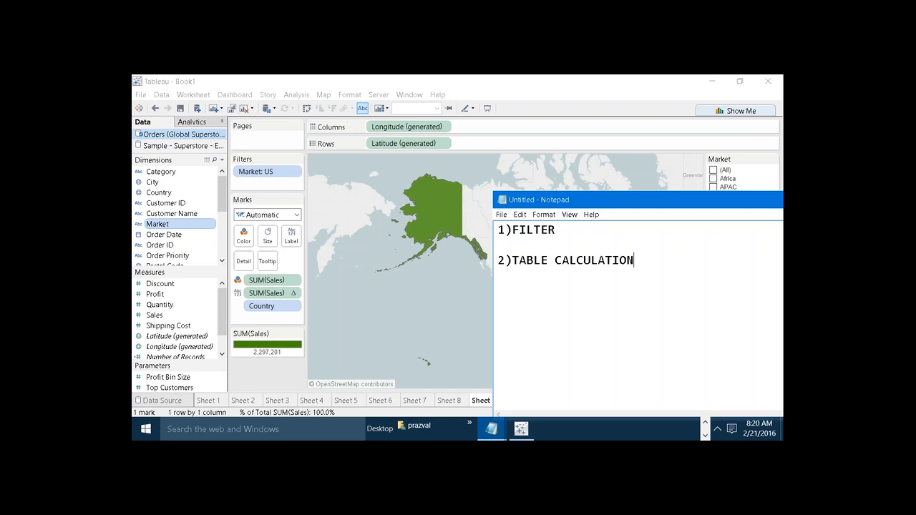
Append "--->AT DATASOURCE" to the FILTER line and "-->AT TABLEAU" to the TABLE CALCULATION line.
{"action": "left_click", "coordinate": [594, 230]}
{"action": "type", "text": "="}
{"action": "key", "text": "BackSpace"}
{"action": "type", "text": "--->AT DATASOURCE"}
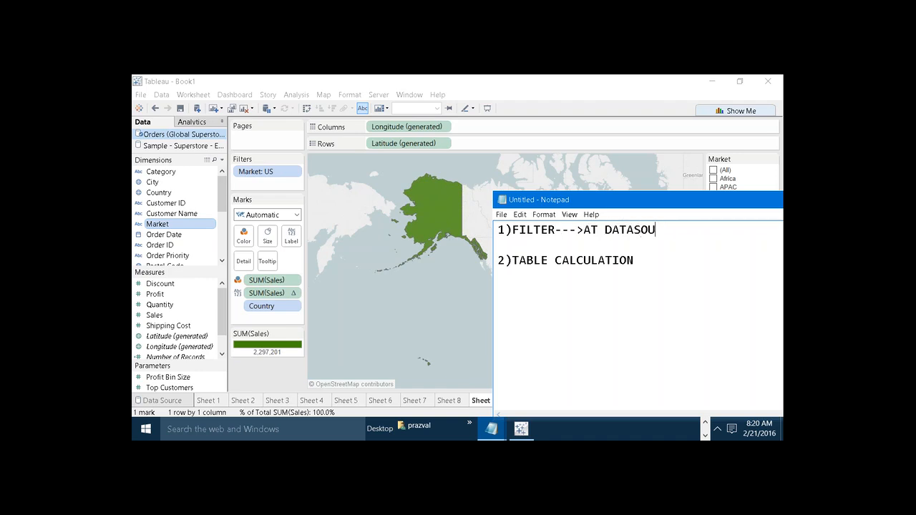
{"action": "key", "text": "Down"}
{"action": "key", "text": "Down"}
{"action": "key", "text": "Right"}
{"action": "key", "text": "Right"}
{"action": "key", "text": "Right"}
{"action": "key", "text": "Right"}
{"action": "key", "text": "Right"}
{"action": "key", "text": "Right"}
{"action": "key", "text": "Right"}
{"action": "key", "text": "Right"}
{"action": "key", "text": "Right"}
{"action": "key", "text": "Right"}
{"action": "key", "text": "Right"}
{"action": "key", "text": "Right"}
{"action": "key", "text": "Right"}
{"action": "key", "text": "Right"}
{"action": "key", "text": "Right"}
{"action": "key", "text": "Right"}
{"action": "key", "text": "Right"}
{"action": "key", "text": "Right"}
{"action": "key", "text": "Right"}
{"action": "type", "text": "-->AT TABLEAU"}
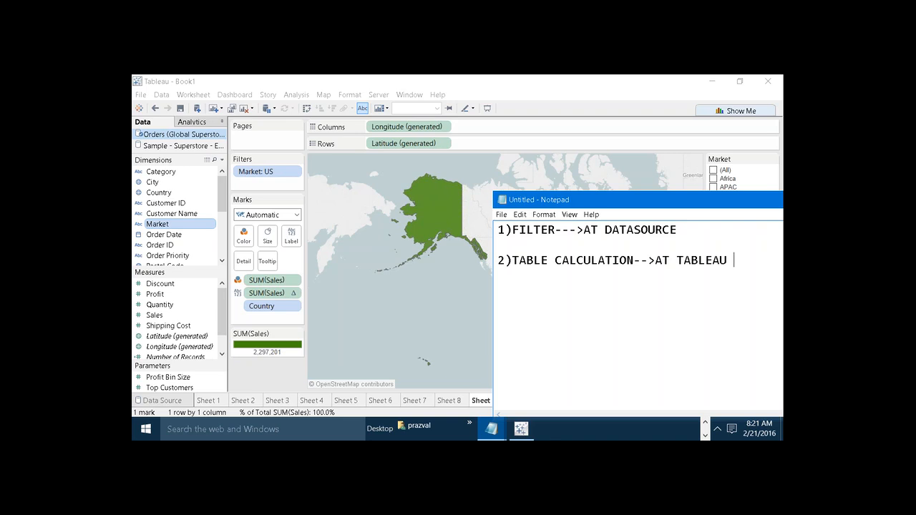
Reposition the notes window and extend the FILTER line with "------------>US" and the TABLE CALCULATION line with "------>% OF TOTAL".
{"action": "left_click_drag", "start_coordinate": [544, 199], "coordinate": [259, 219]}
{"action": "left_click", "coordinate": [395, 249]}
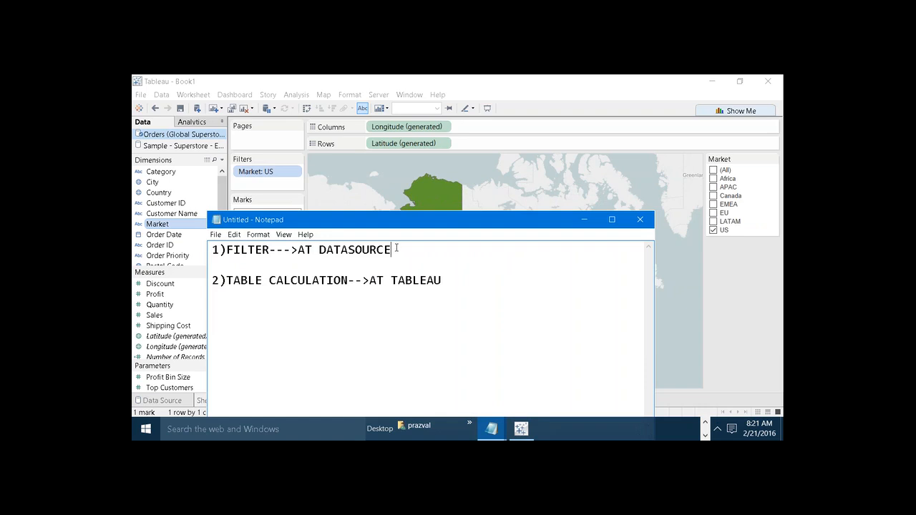
{"action": "type", "text": "------------>US"}
{"action": "key", "text": "Down"}
{"action": "key", "text": "Down"}
{"action": "key", "text": "Right"}
{"action": "key", "text": "Right"}
{"action": "key", "text": "Right"}
{"action": "key", "text": "Right"}
{"action": "key", "text": "Right"}
{"action": "key", "text": "Right"}
{"action": "key", "text": "Right"}
{"action": "key", "text": "Right"}
{"action": "key", "text": "Right"}
{"action": "key", "text": "Right"}
{"action": "key", "text": "Right"}
{"action": "key", "text": "Right"}
{"action": "key", "text": "Right"}
{"action": "key", "text": "Right"}
{"action": "key", "text": "Right"}
{"action": "key", "text": "Right"}
{"action": "key", "text": "Right"}
{"action": "key", "text": "Right"}
{"action": "key", "text": "Right"}
{"action": "key", "text": "Right"}
{"action": "key", "text": "Right"}
{"action": "key", "text": "Right"}
{"action": "key", "text": "Right"}
{"action": "key", "text": "Right"}
{"action": "key", "text": "Right"}
{"action": "key", "text": "Right"}
{"action": "key", "text": "Right"}
{"action": "key", "text": "Right"}
{"action": "key", "text": "Right"}
{"action": "key", "text": "Right"}
{"action": "key", "text": "Right"}
{"action": "type", "text": "------>% OF TOTAL"}
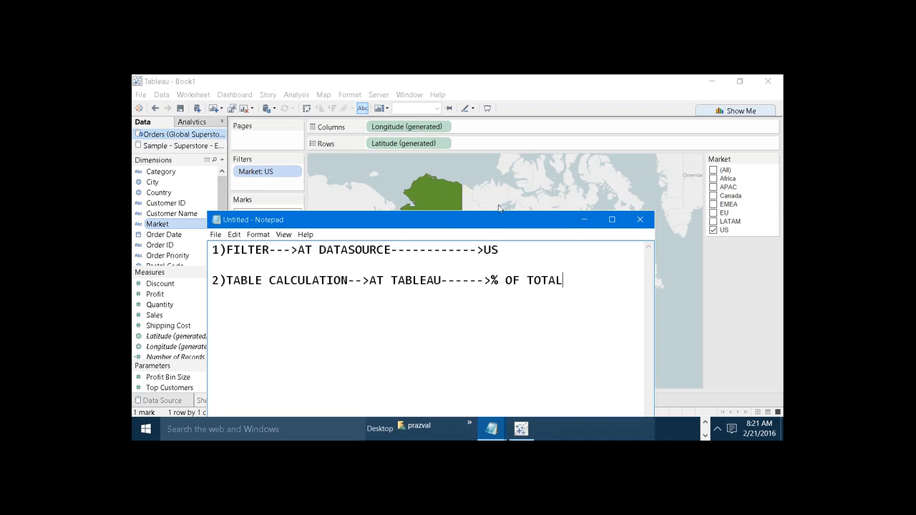
Recheck the map behind the notes, and mark the FILTER line "(1ST)" and the TABLE CALCULATION line "(2ND)".
{"action": "left_click", "coordinate": [585, 220]}
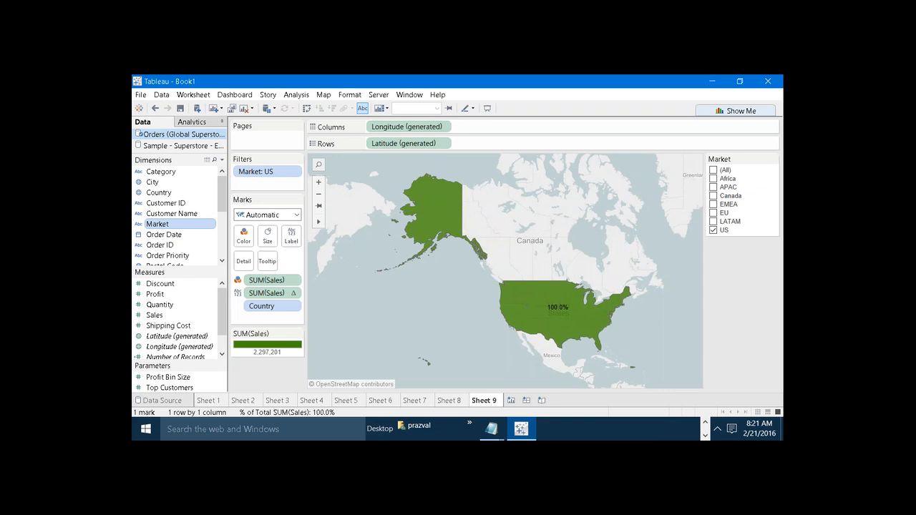
{"action": "mouse_move", "coordinate": [494, 430]}
{"action": "left_click", "coordinate": [683, 376]}
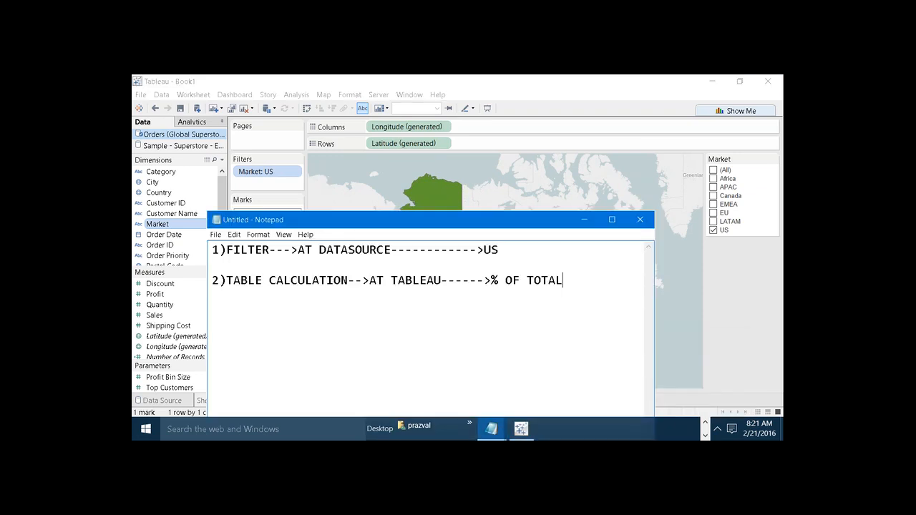
{"action": "left_click", "coordinate": [511, 251]}
{"action": "type", "text": "(1ST)"}
{"action": "key", "text": "Down"}
{"action": "key", "text": "Down"}
{"action": "key", "text": "Right"}
{"action": "key", "text": "Right"}
{"action": "key", "text": "Right"}
{"action": "key", "text": "Right"}
{"action": "key", "text": "Right"}
{"action": "key", "text": "Right"}
{"action": "key", "text": "Right"}
{"action": "key", "text": "Right"}
{"action": "key", "text": "Right"}
{"action": "key", "text": "Right"}
{"action": "key", "text": "Right"}
{"action": "key", "text": "Right"}
{"action": "key", "text": "Right"}
{"action": "key", "text": "Right"}
{"action": "key", "text": "Right"}
{"action": "key", "text": "Right"}
{"action": "key", "text": "Right"}
{"action": "key", "text": "Right"}
{"action": "key", "text": "Right"}
{"action": "key", "text": "Right"}
{"action": "key", "text": "Right"}
{"action": "key", "text": "Right"}
{"action": "key", "text": "Right"}
{"action": "key", "text": "Right"}
{"action": "type", "text": "(2ND)"}
{"action": "key", "text": "Return"}
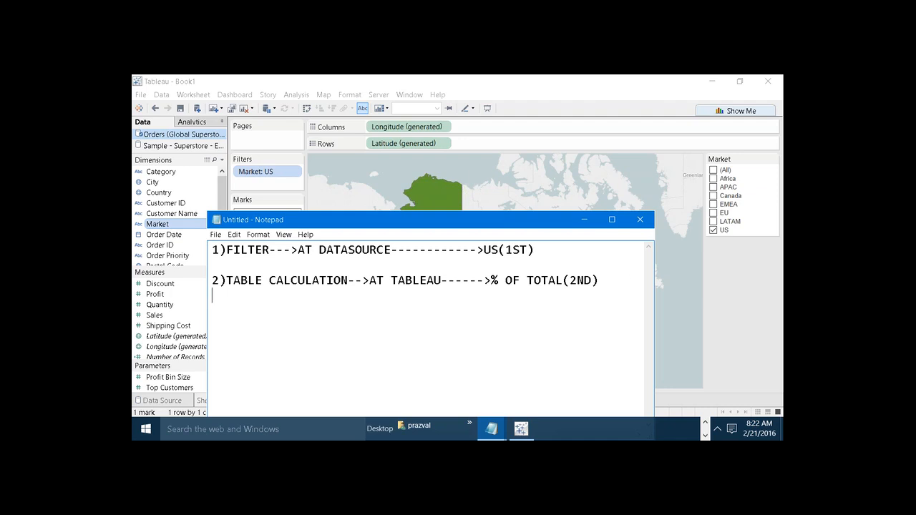
Return to the Tableau map, add EU to the Market filter alongside US, and inspect the United States' percent of total.
{"action": "left_click", "coordinate": [585, 220]}
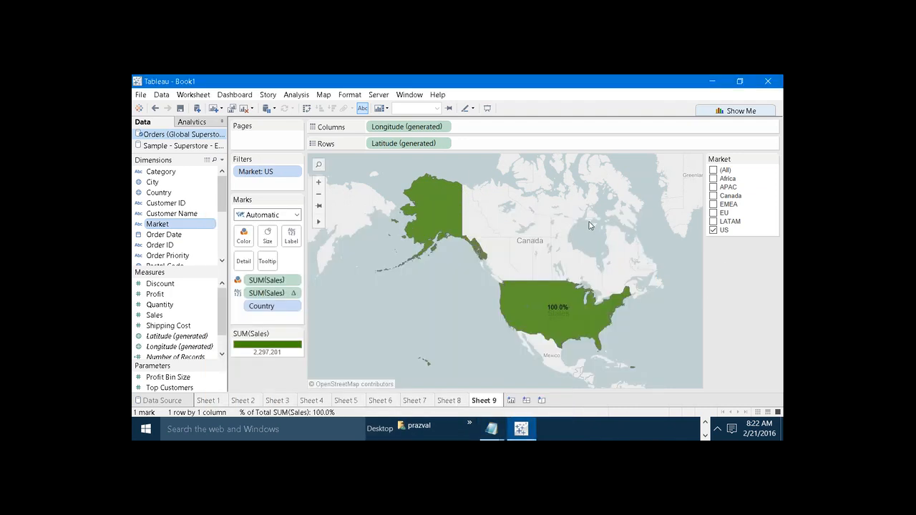
{"action": "left_click", "coordinate": [713, 213]}
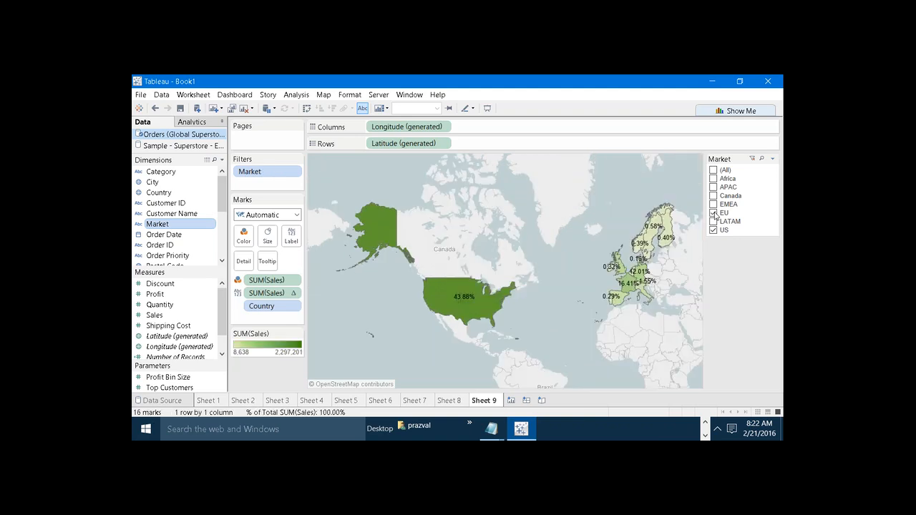
{"action": "mouse_move", "coordinate": [492, 293]}
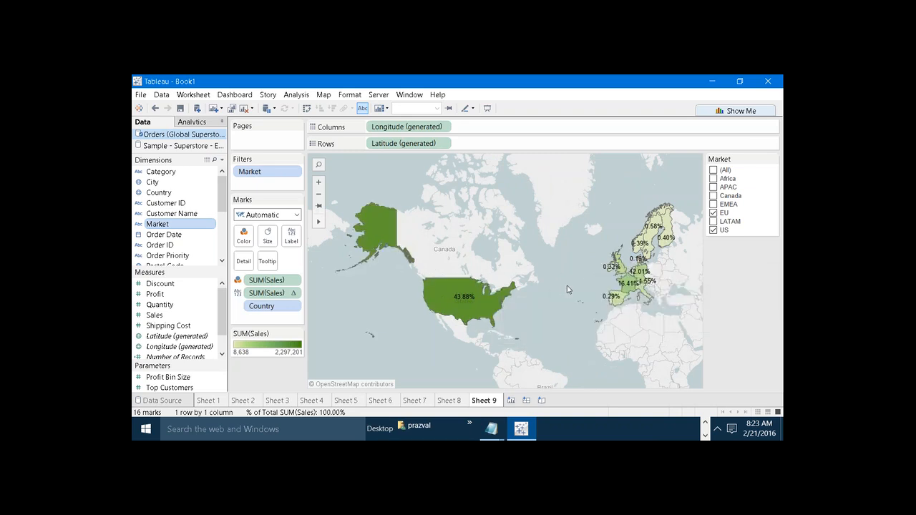
{"action": "mouse_move", "coordinate": [453, 303]}
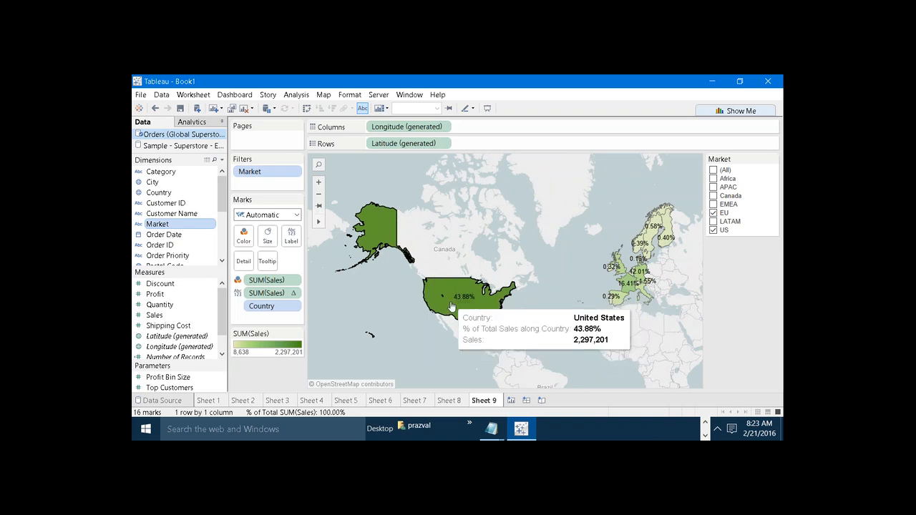
Bring the Notepad notes back up to review the order of the filter and the table calculation.
{"action": "left_click", "coordinate": [705, 425]}
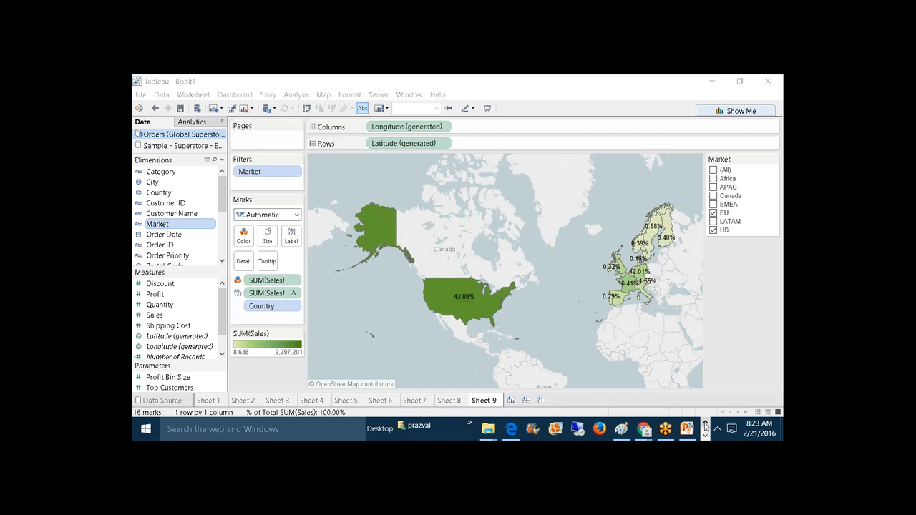
{"action": "left_click", "coordinate": [704, 432]}
{"action": "mouse_move", "coordinate": [504, 426]}
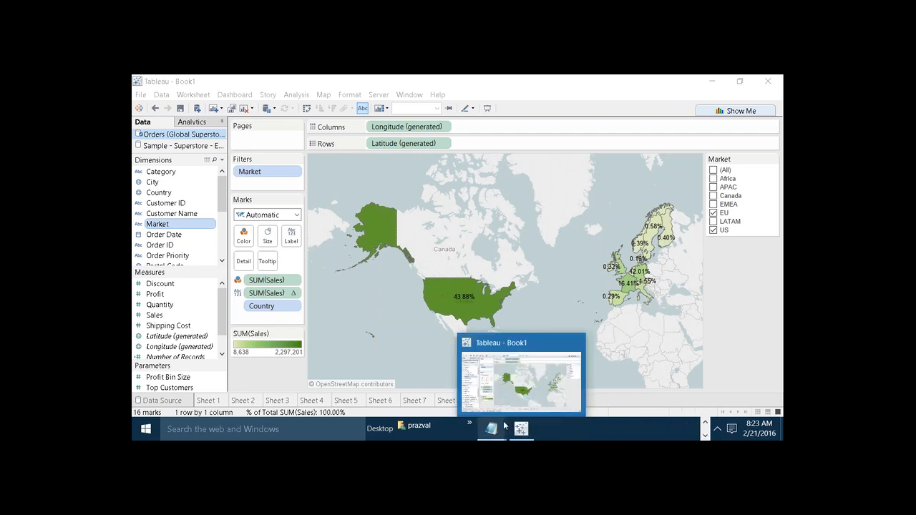
{"action": "left_click", "coordinate": [666, 380]}
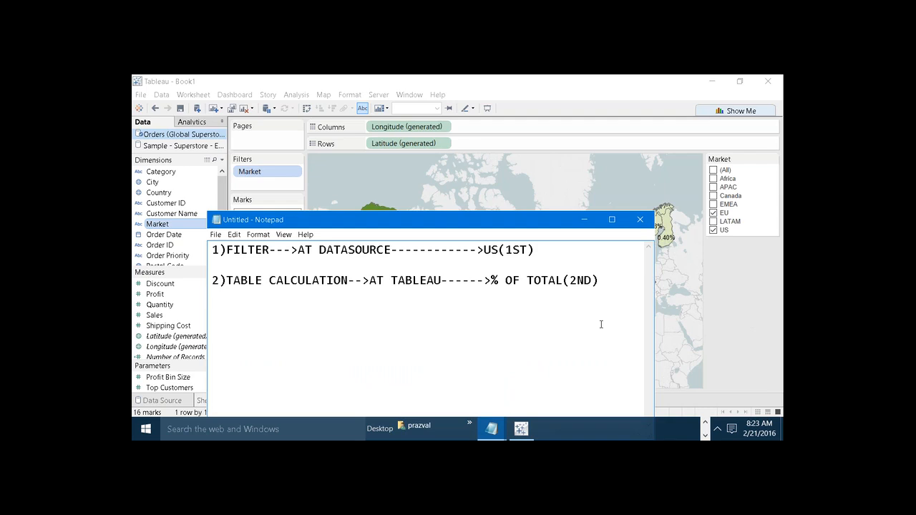
Switch to the LOD presentation in PowerPoint and start the slide show from the current exclude [County] slide.
{"action": "left_click", "coordinate": [706, 424]}
{"action": "mouse_move", "coordinate": [688, 429]}
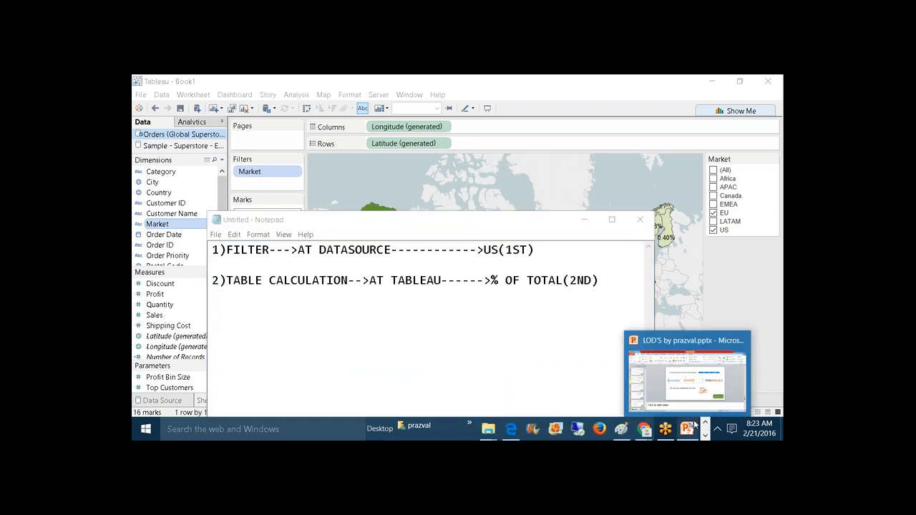
{"action": "left_click", "coordinate": [691, 398]}
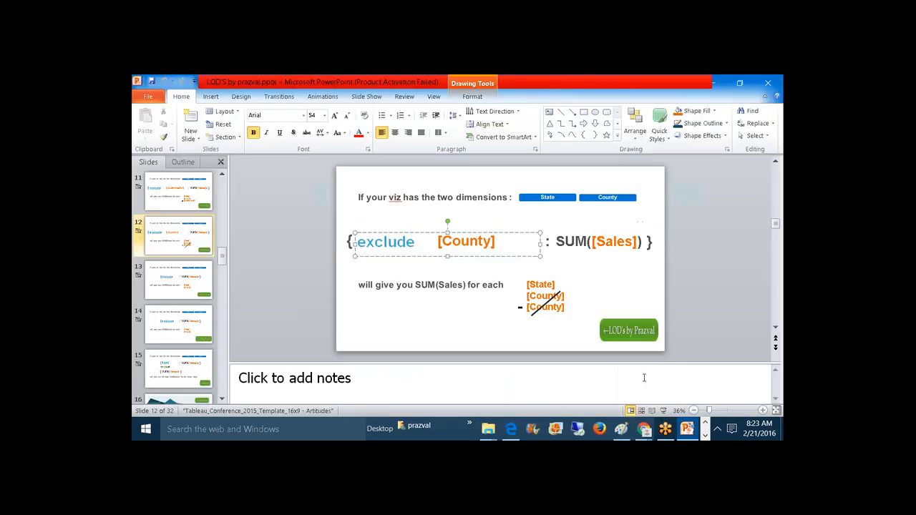
{"action": "left_click", "coordinate": [663, 410]}
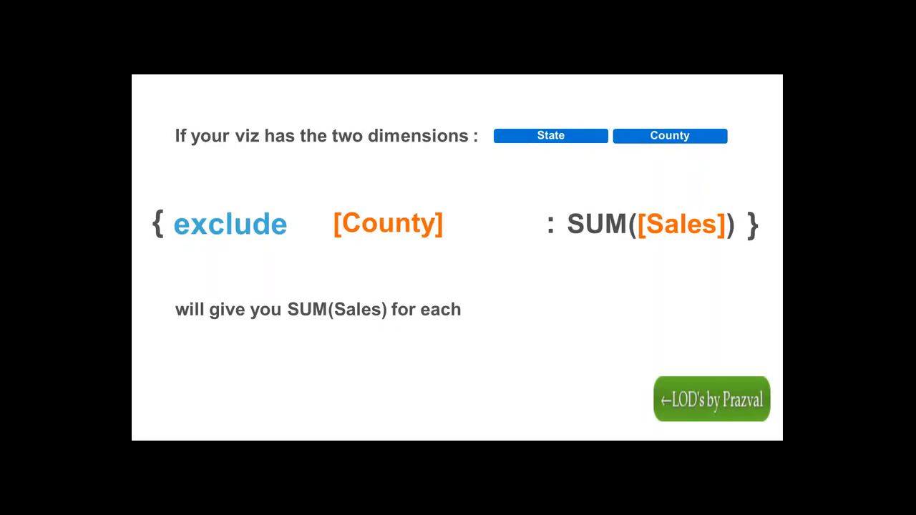
Advance the slide show from the exclude [County] slide, past the SQL Query slide, to the Filter Sequence slide.
{"action": "key", "text": "Right"}
{"action": "key", "text": "Right"}
{"action": "key", "text": "Right"}
{"action": "key", "text": "Right"}
{"action": "key", "text": "Right"}
{"action": "key", "text": "Right"}
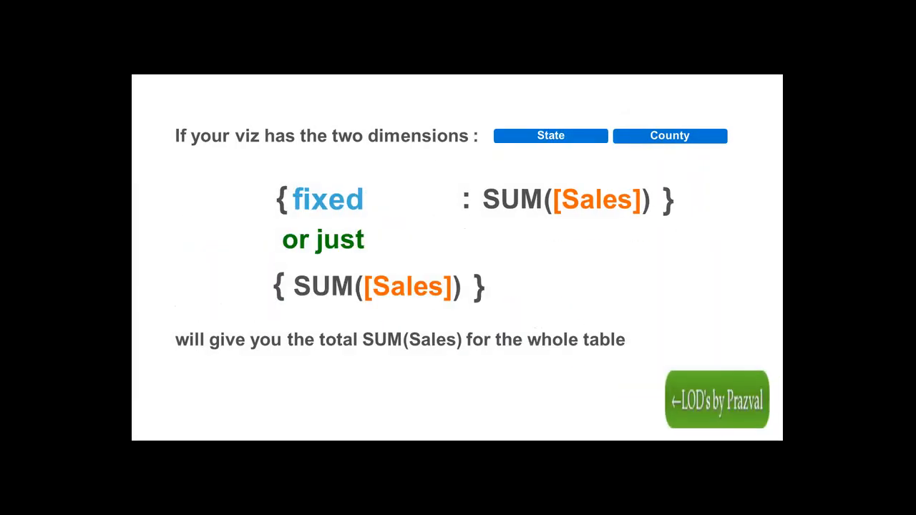
{"action": "key", "text": "Right"}
{"action": "key", "text": "Right"}
{"action": "key", "text": "Right"}
{"action": "key", "text": "Right"}
{"action": "key", "text": "Right"}
{"action": "key", "text": "Right"}
{"action": "key", "text": "Right"}
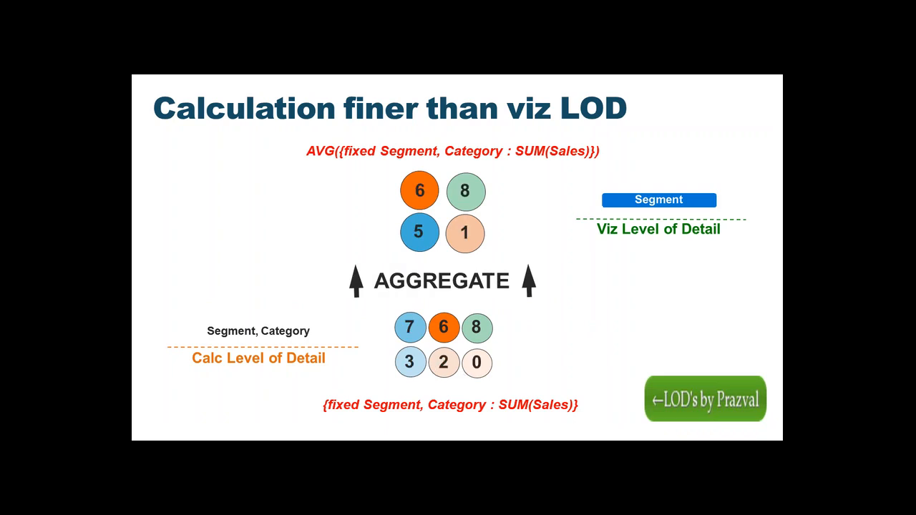
{"action": "key", "text": "Right"}
{"action": "key", "text": "Right"}
{"action": "key", "text": "Right"}
{"action": "key", "text": "Right"}
{"action": "key", "text": "Right"}
{"action": "key", "text": "Right"}
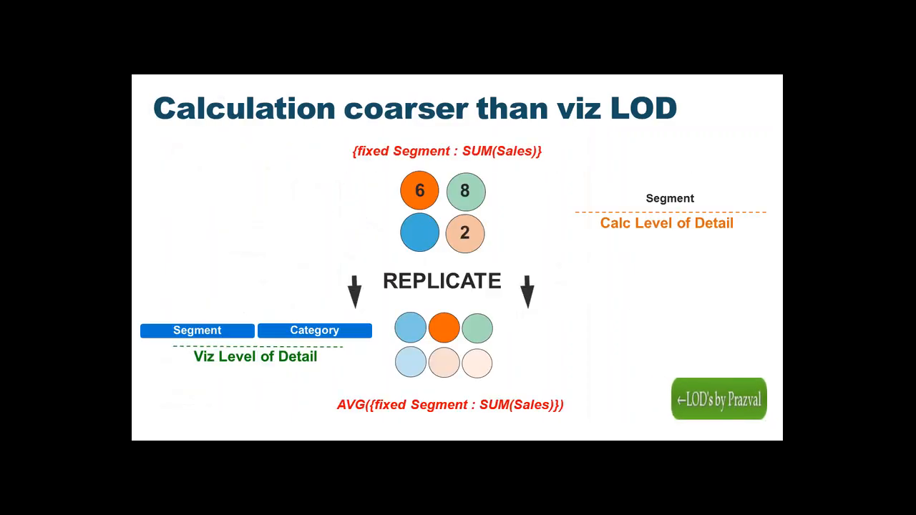
{"action": "key", "text": "Right"}
{"action": "key", "text": "Right"}
{"action": "key", "text": "Right"}
{"action": "key", "text": "Right"}
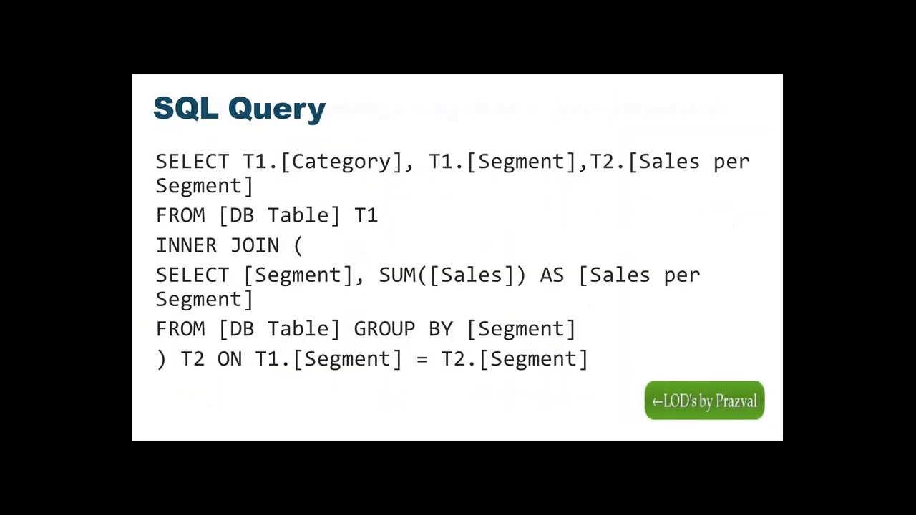
{"action": "key", "text": "Right"}
{"action": "key", "text": "Right"}
{"action": "key", "text": "Right"}
{"action": "key", "text": "Right"}
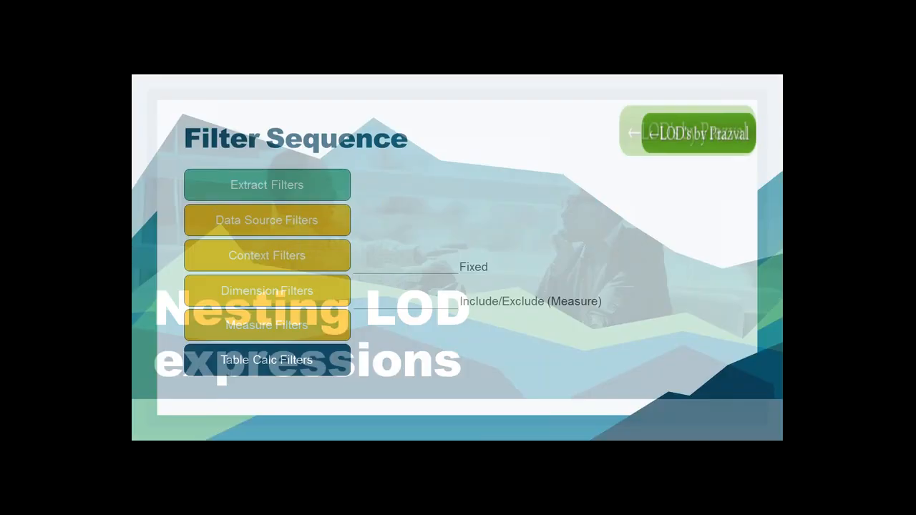
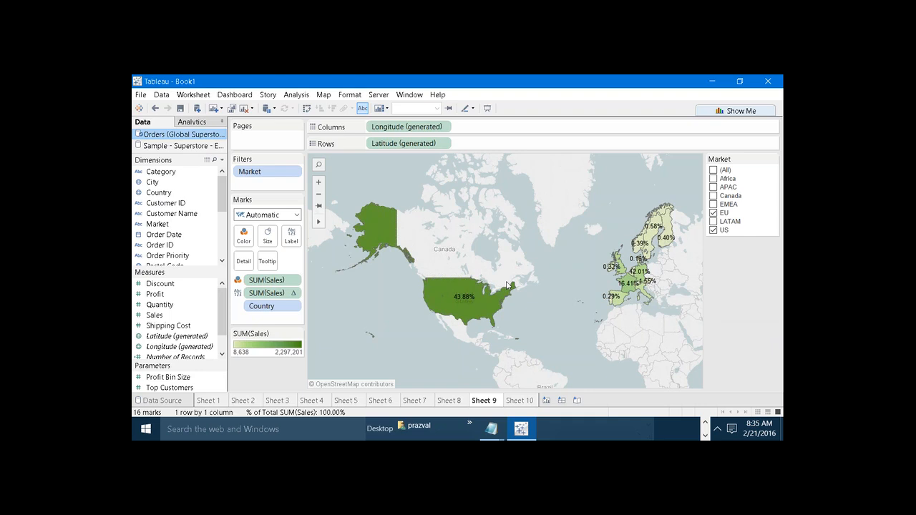
Back in Tableau, start a new calculated field on the Orders (Global Superstore) data source and name it TOT.Sales.
{"action": "left_click", "coordinate": [223, 164]}
{"action": "left_click", "coordinate": [219, 176]}
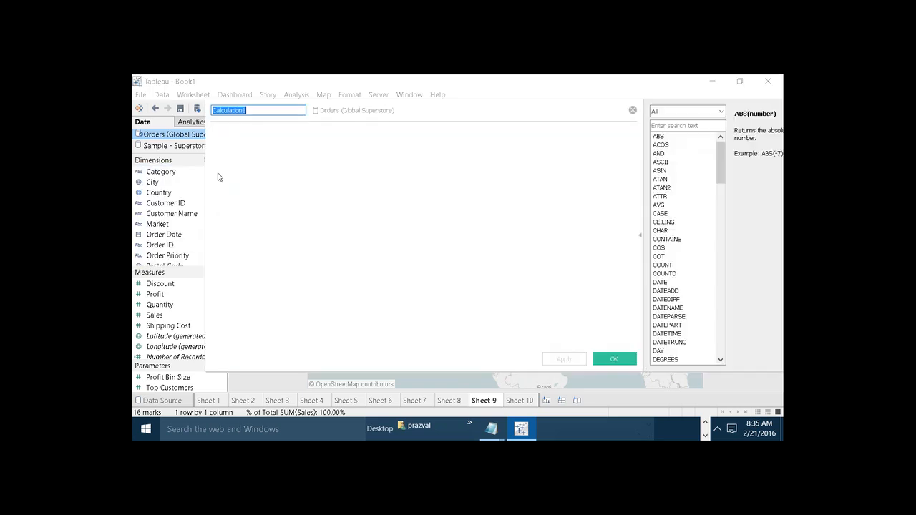
{"action": "type", "text": "TOT."}
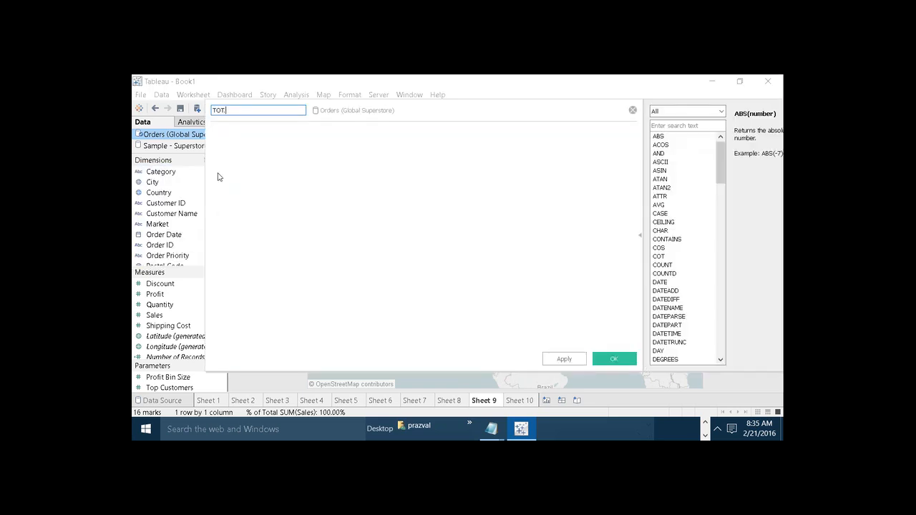
{"action": "type", "text": "Sales"}
Enter the formula { FIXED : SUM([Sales]) } for TOT.Sales, enlarge the formula text for reading, and save the field.
{"action": "left_click", "coordinate": [246, 173]}
{"action": "type", "text": "{ FIXED"}
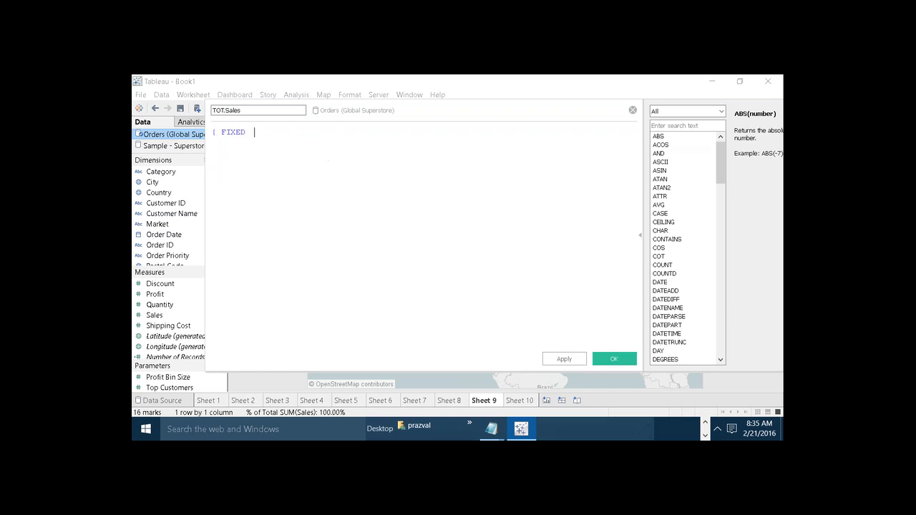
{"action": "type", "text": "  : SUM"}
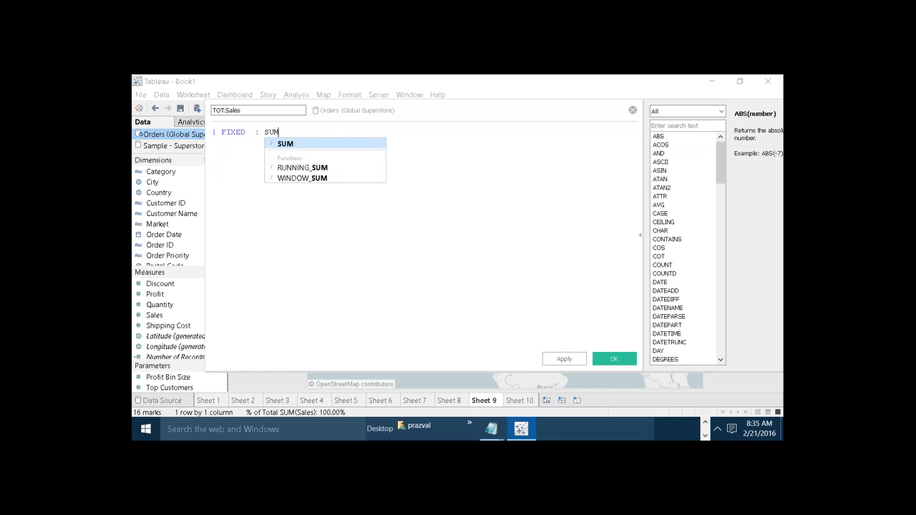
{"action": "type", "text": "(SA"}
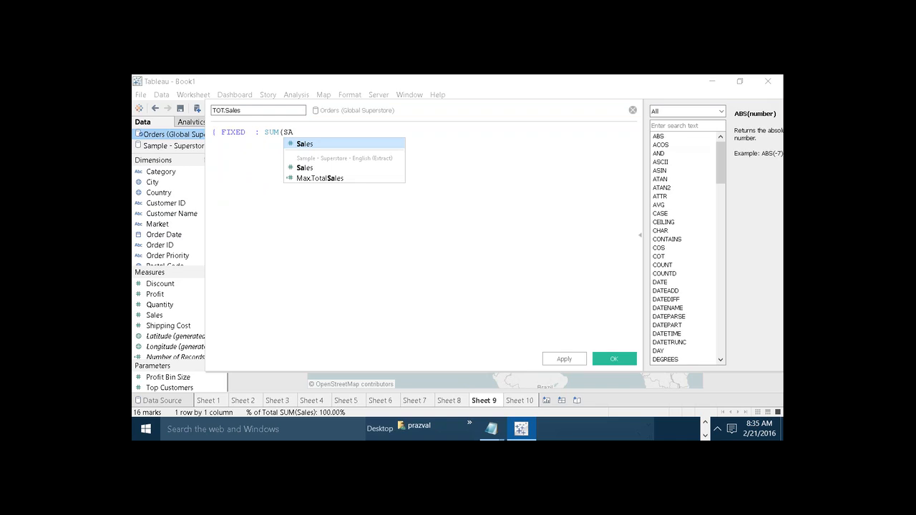
{"action": "left_click", "coordinate": [298, 146]}
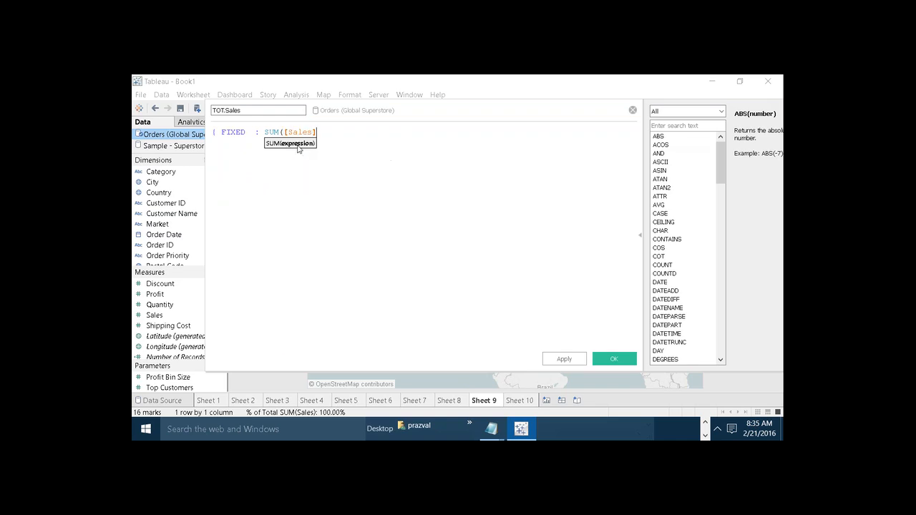
{"action": "type", "text": ") "}
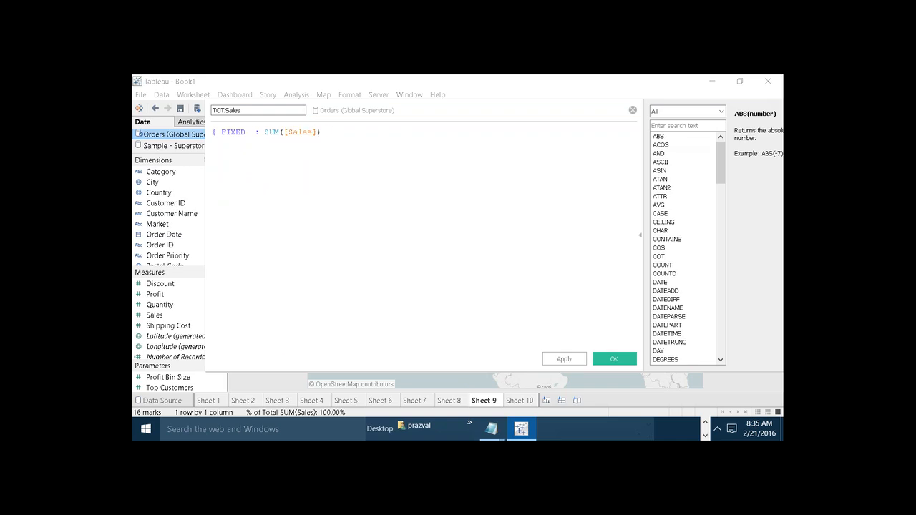
{"action": "type", "text": "}"}
{"action": "scroll", "coordinate": [423, 236], "scroll_direction": "up", "scroll_amount": 12}
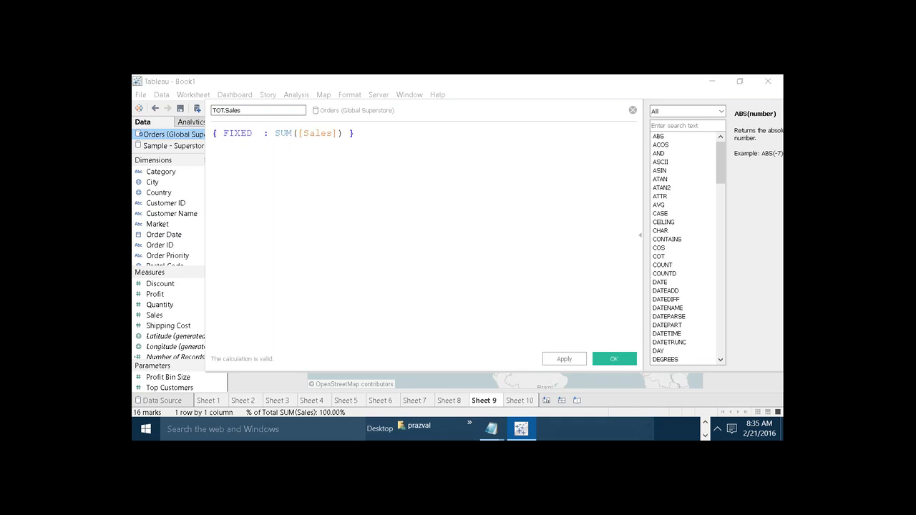
{"action": "left_click", "coordinate": [312, 142]}
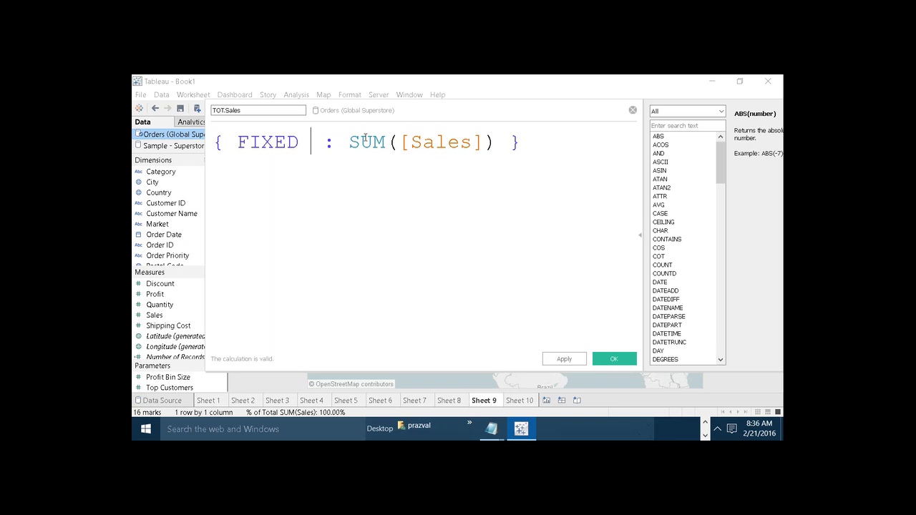
{"action": "left_click", "coordinate": [554, 360]}
{"action": "left_click", "coordinate": [599, 362]}
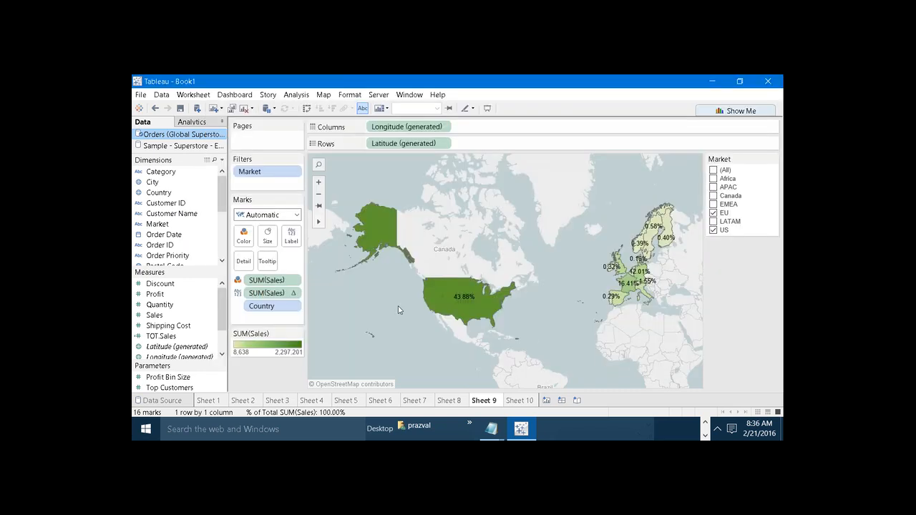
Add TOT.Sales to the map's labels and include all markets in the Market filter to compare the countries' totals.
{"action": "left_click", "coordinate": [184, 337]}
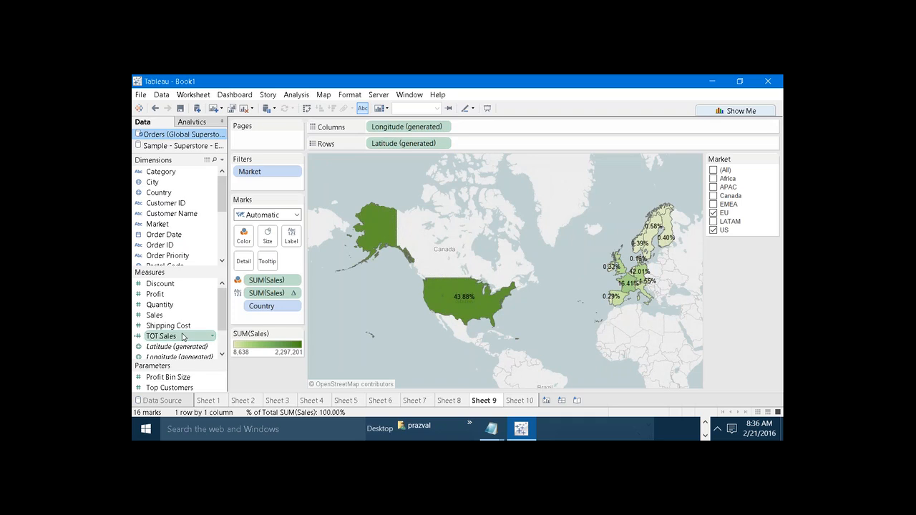
{"action": "left_click_drag", "start_coordinate": [184, 336], "coordinate": [292, 237]}
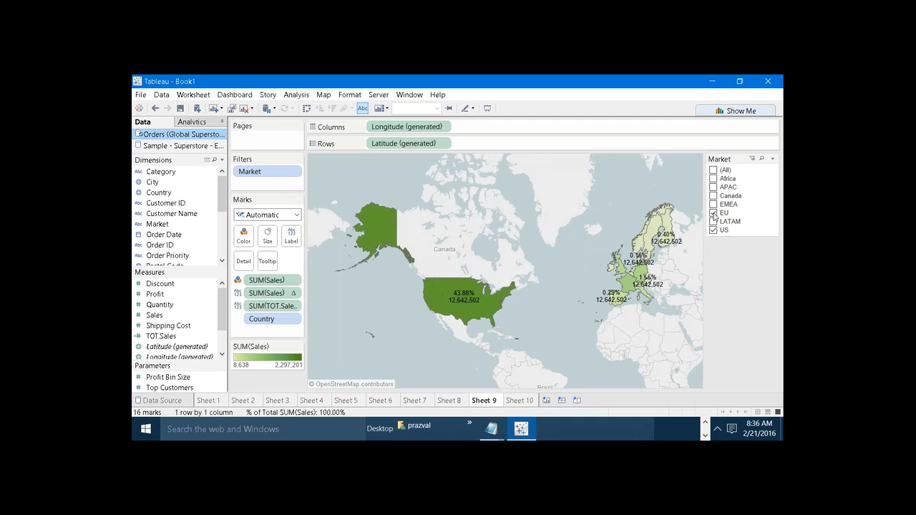
{"action": "left_click", "coordinate": [712, 170]}
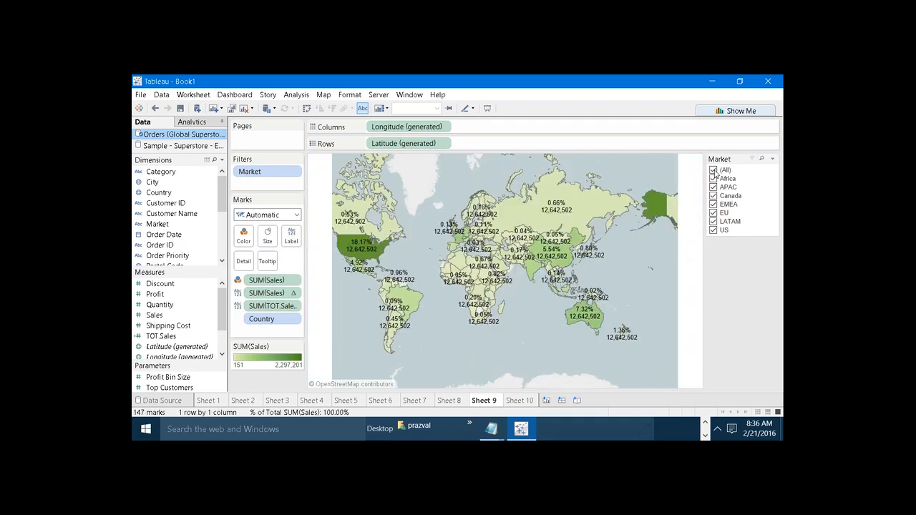
{"action": "mouse_move", "coordinate": [357, 258]}
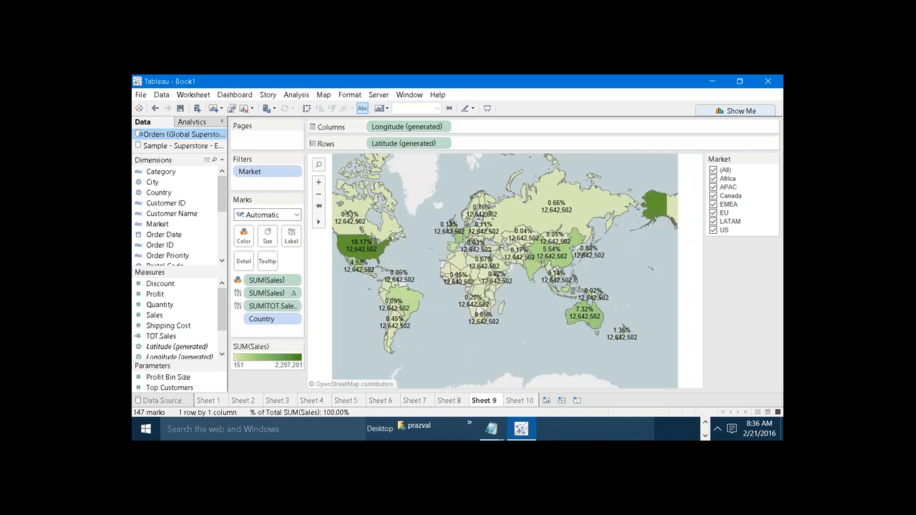
Limit the Market filter to US only and remove the percent-of-total SUM(Sales) table calculation from the map's labels.
{"action": "left_click", "coordinate": [713, 171]}
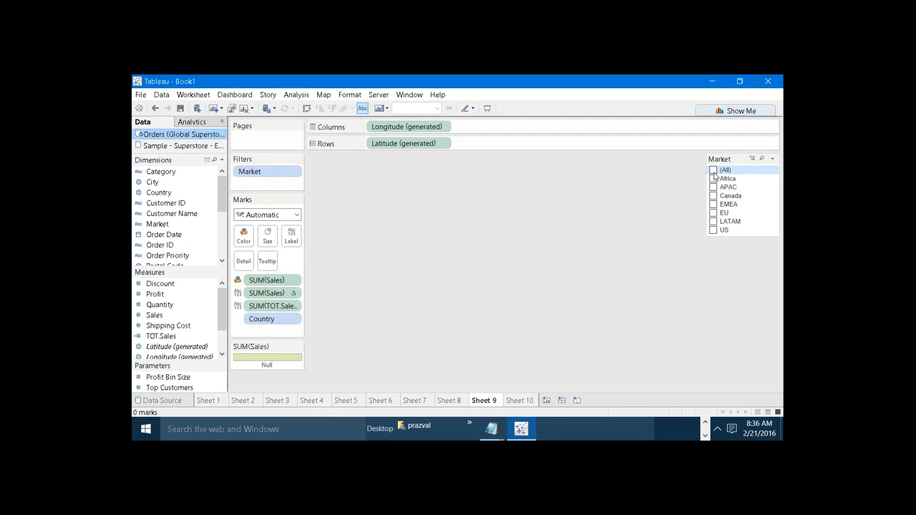
{"action": "left_click", "coordinate": [713, 231]}
{"action": "mouse_move", "coordinate": [545, 313]}
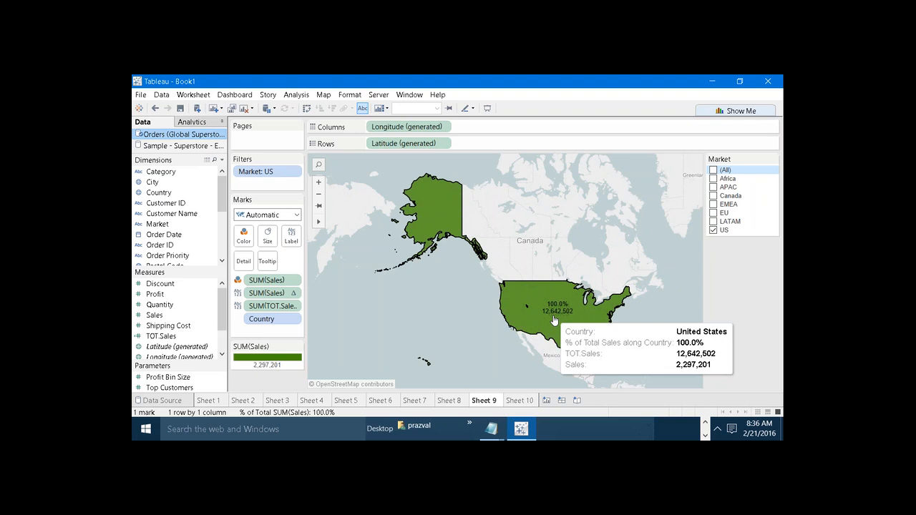
{"action": "left_click_drag", "start_coordinate": [284, 294], "coordinate": [762, 316]}
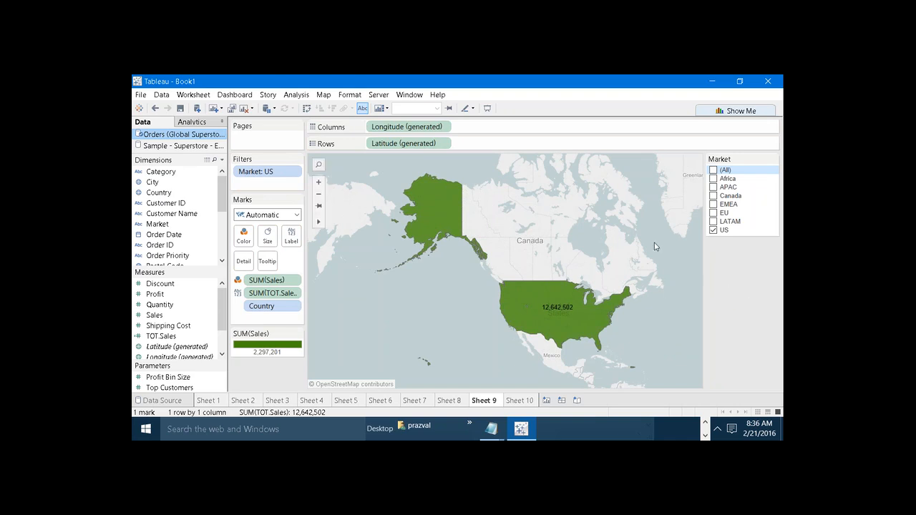
Start another calculated field on the Orders (Global Superstore) data source and name it % of Total.
{"action": "left_click", "coordinate": [222, 160]}
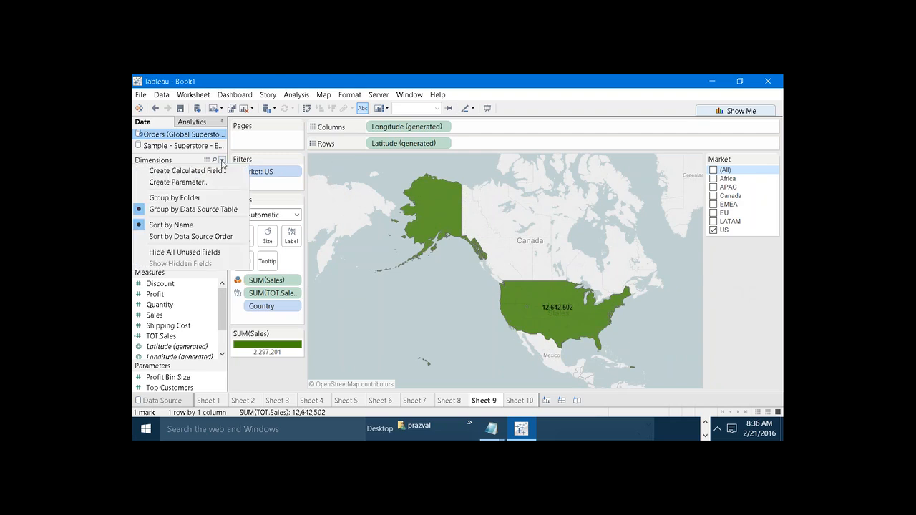
{"action": "left_click", "coordinate": [219, 171]}
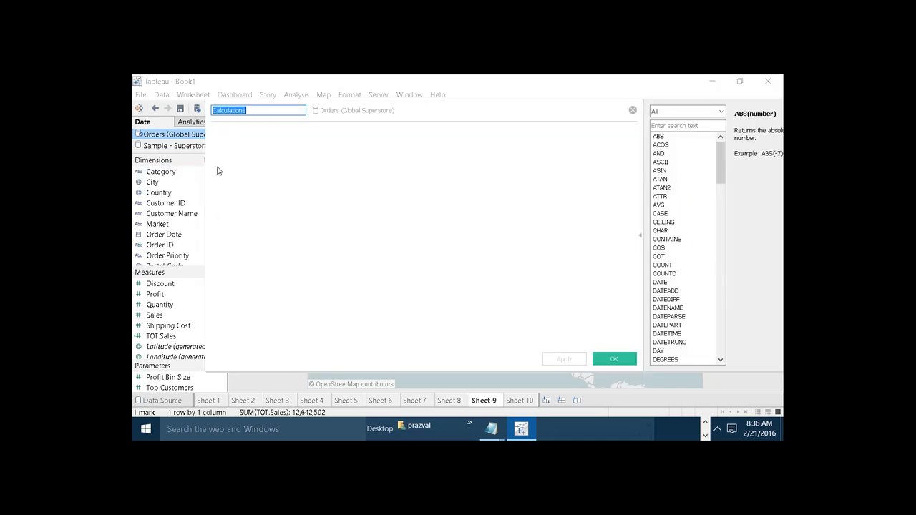
{"action": "type", "text": "% of"}
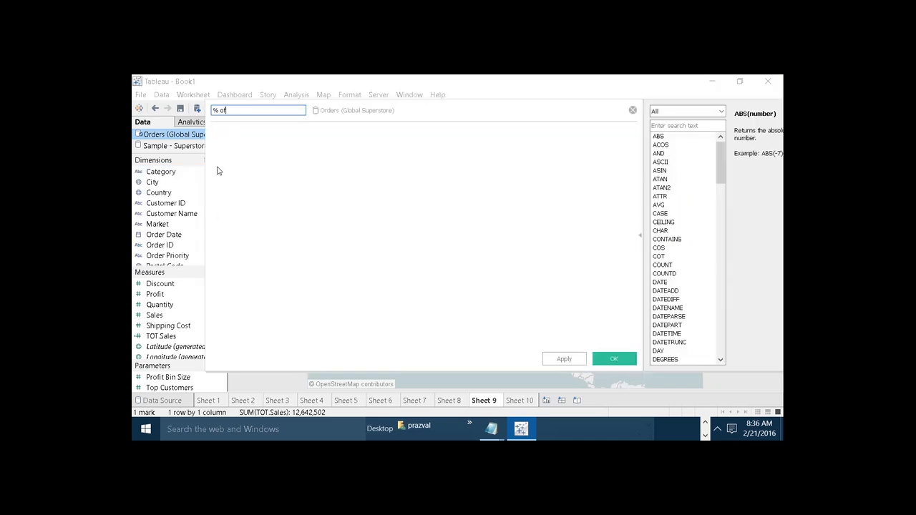
{"action": "type", "text": " Total"}
Enter the formula SUM([Sales])/[TOT.Sales] for the % of Total field.
{"action": "left_click", "coordinate": [244, 172]}
{"action": "type", "text": "SUM(s"}
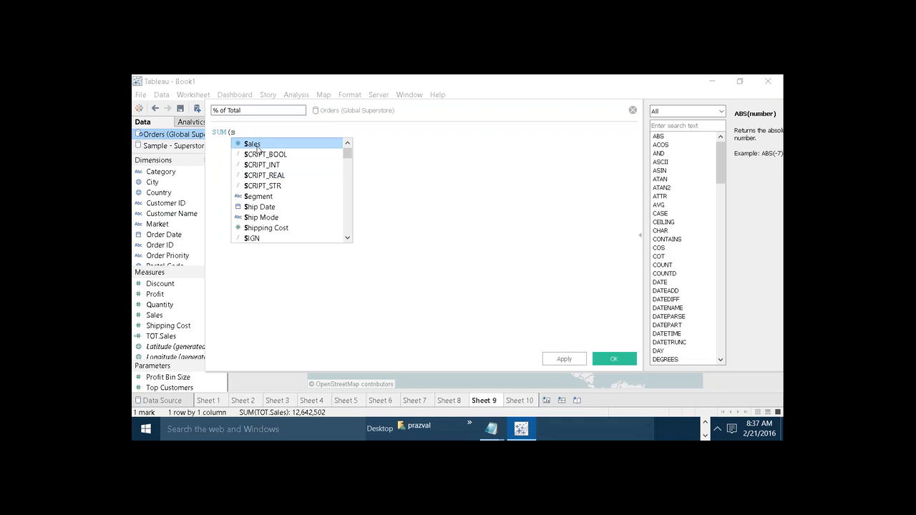
{"action": "left_click", "coordinate": [257, 145]}
{"action": "type", "text": ")/"}
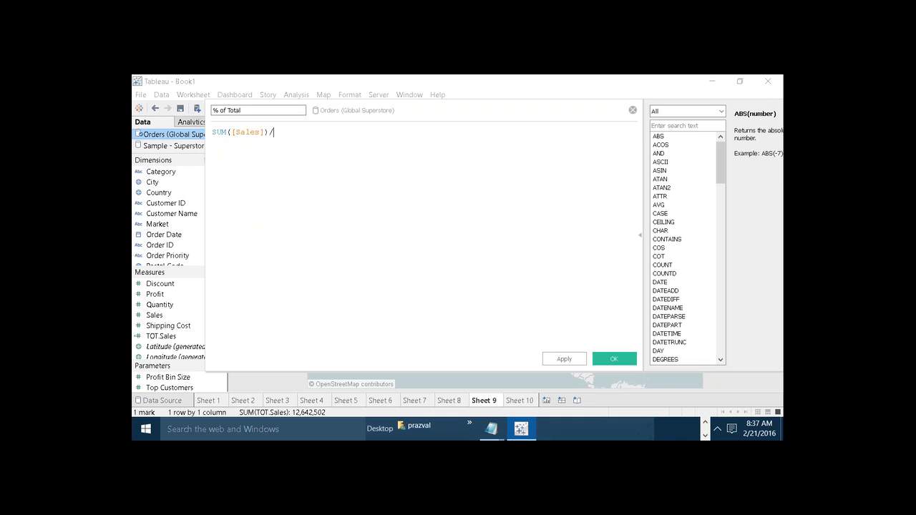
{"action": "type", "text": "TO"}
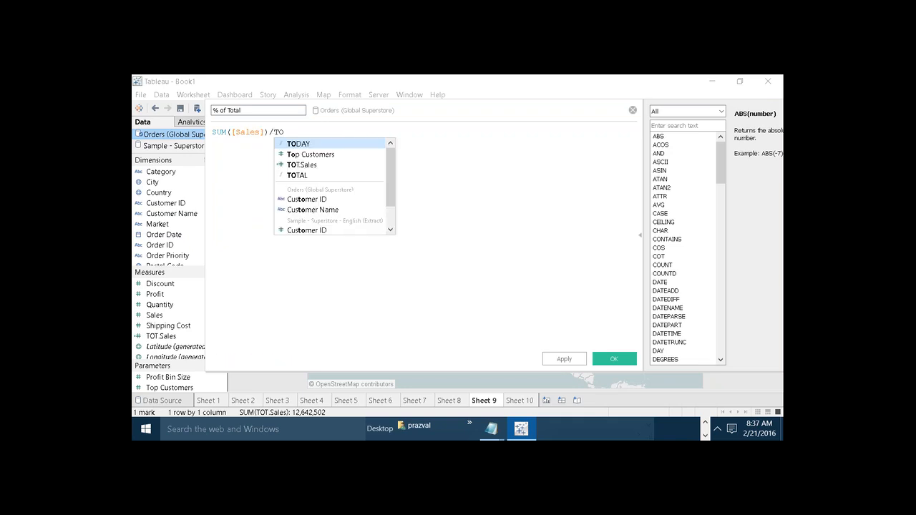
{"action": "left_click", "coordinate": [297, 165]}
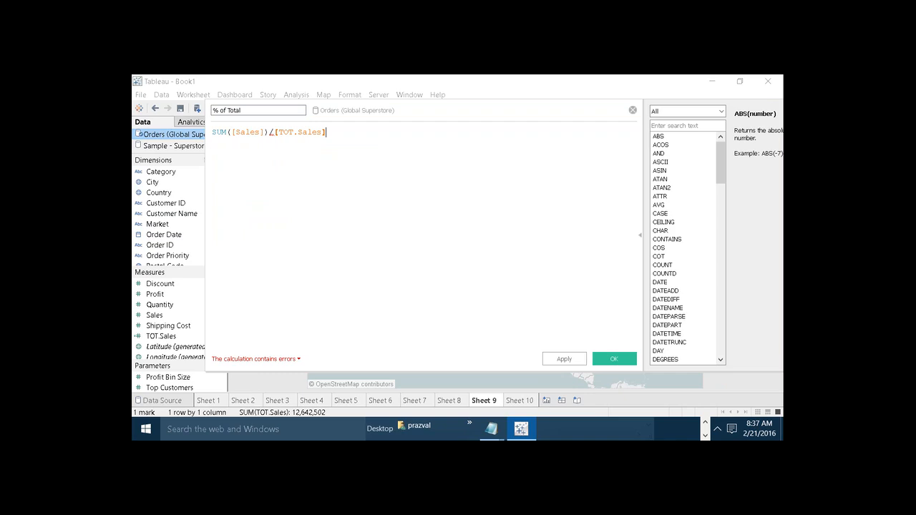
Check the calculation's error details, wrap the divisor as SUM([TOT.Sales]), and save the % of Total field.
{"action": "left_click", "coordinate": [299, 360]}
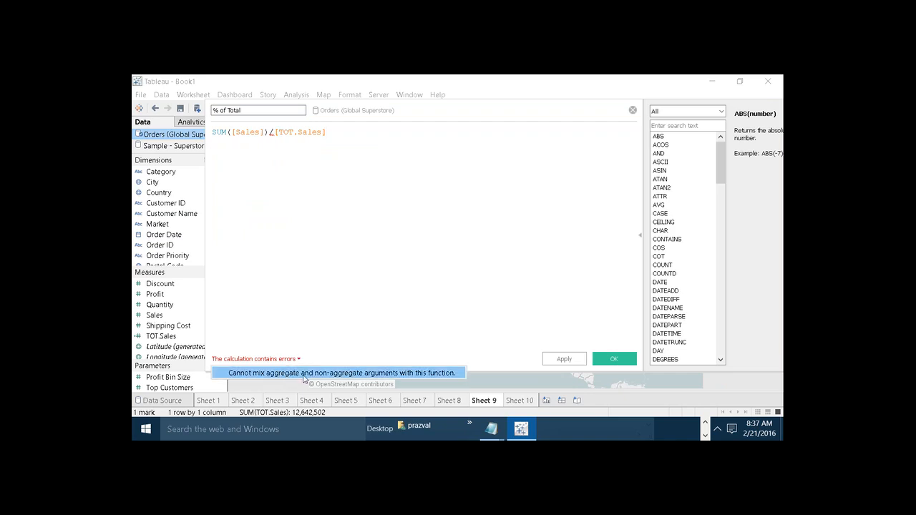
{"action": "left_click", "coordinate": [271, 132]}
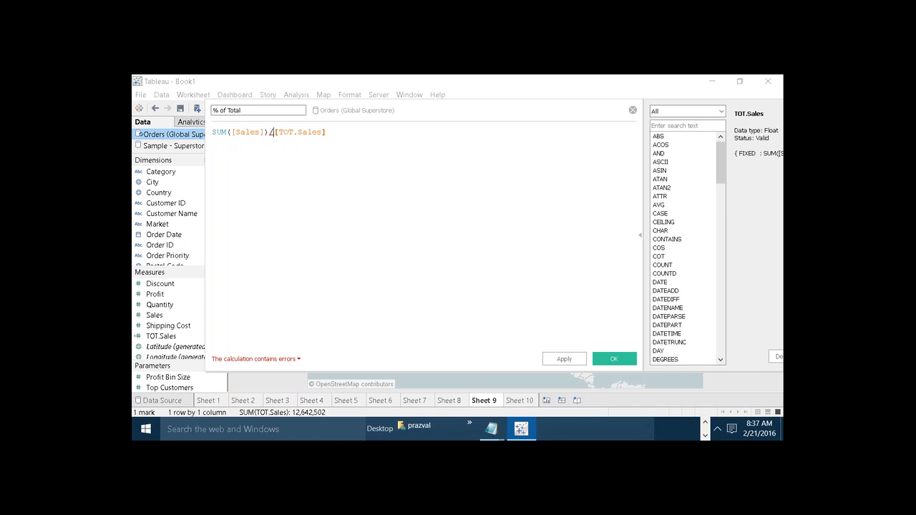
{"action": "type", "text": "SUM("}
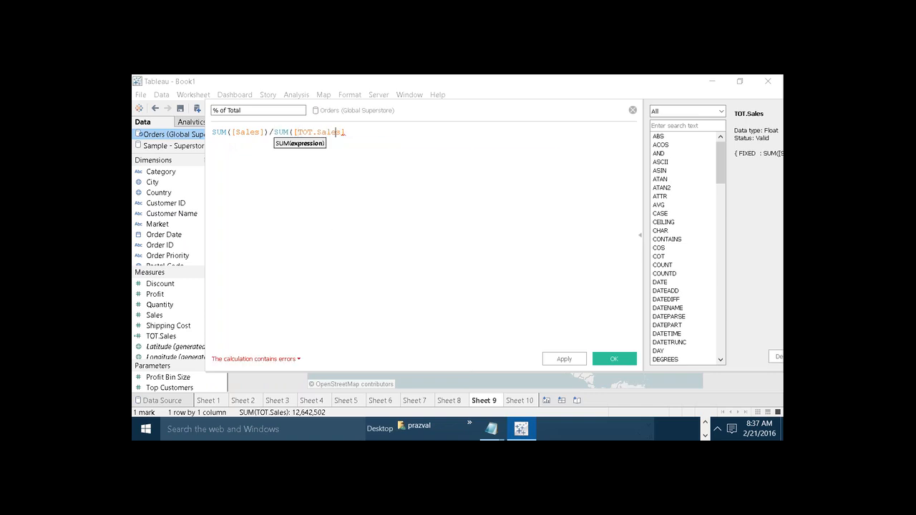
{"action": "key", "text": "Right"}
{"action": "key", "text": "Right"}
{"action": "type", "text": ")"}
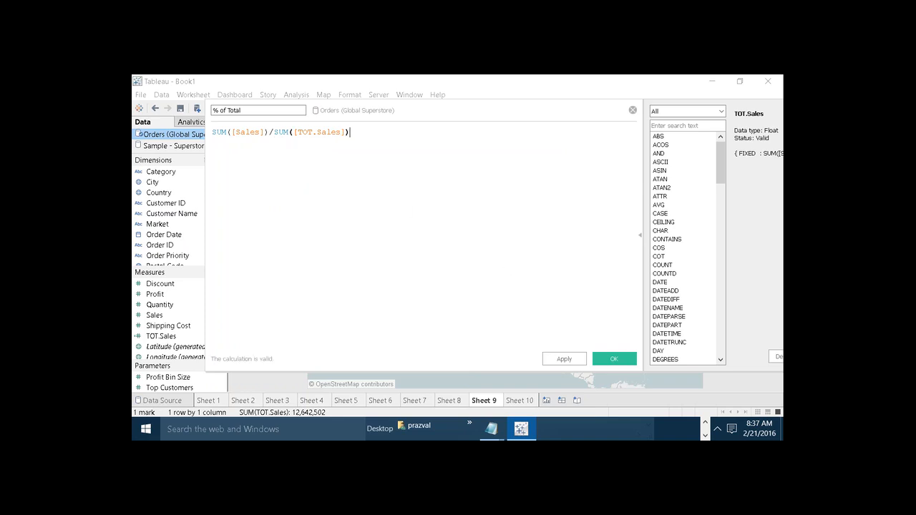
{"action": "left_click", "coordinate": [555, 361]}
{"action": "left_click", "coordinate": [614, 359]}
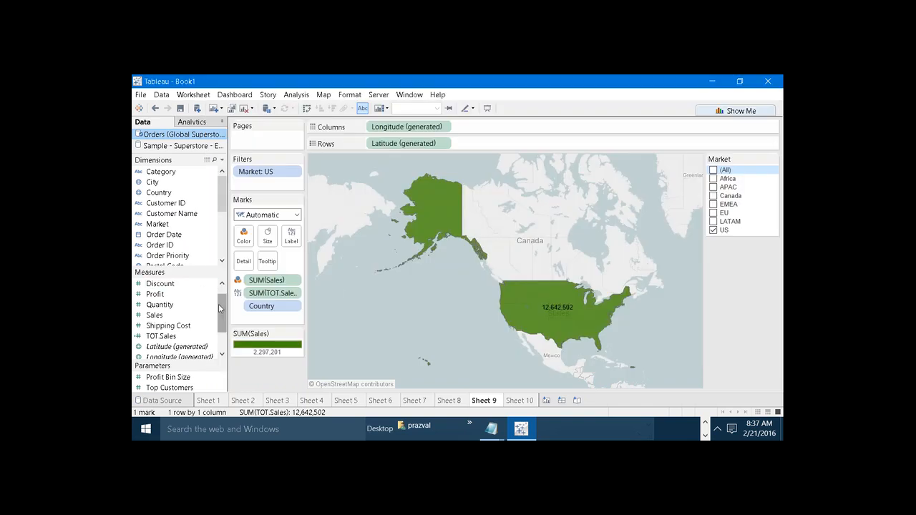
Add the % of Total measure to the map's labels alongside SUM(TOT.Sales).
{"action": "left_click_drag", "start_coordinate": [220, 308], "coordinate": [220, 292]}
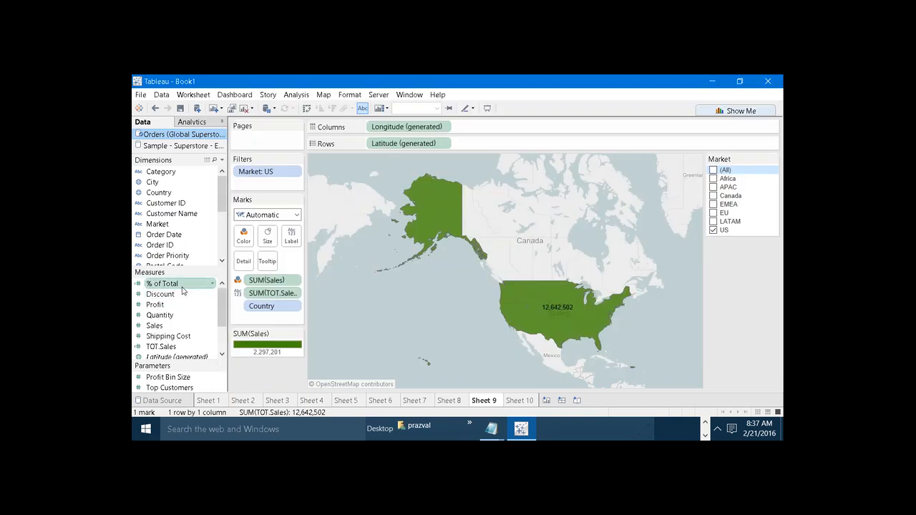
{"action": "left_click_drag", "start_coordinate": [162, 284], "coordinate": [291, 235]}
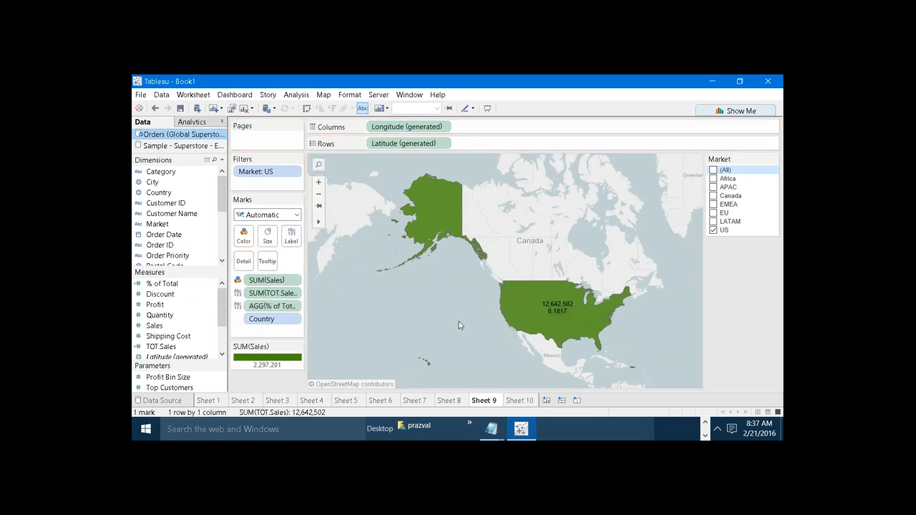
{"action": "mouse_move", "coordinate": [552, 315]}
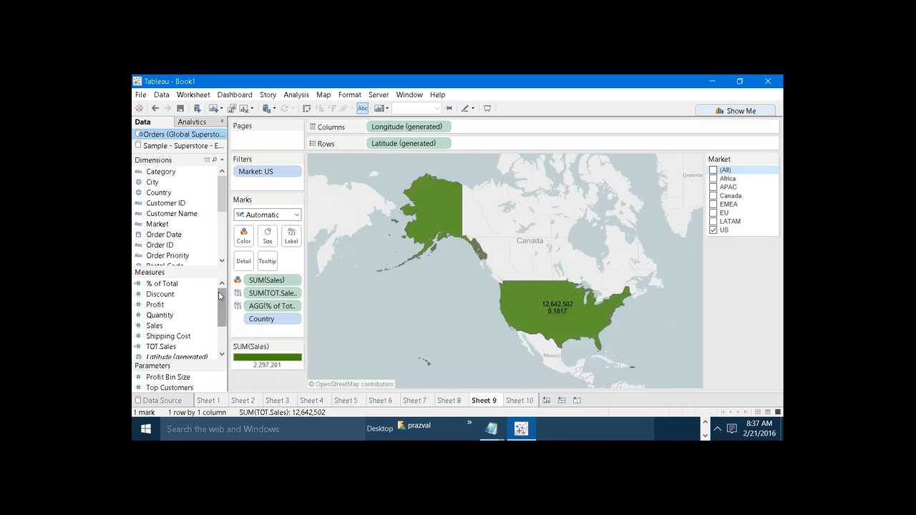
Set the default number format of the % of Total field to Percentage with 2 decimal places.
{"action": "right_click", "coordinate": [171, 289]}
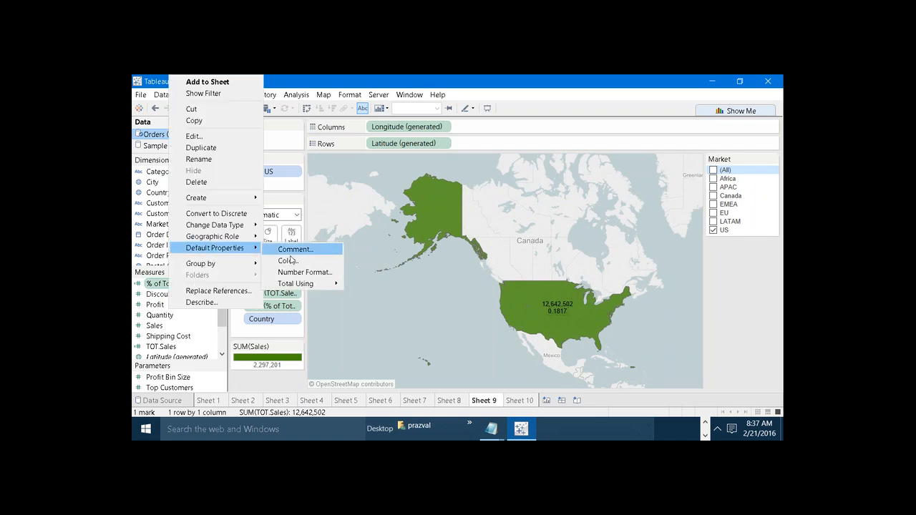
{"action": "left_click", "coordinate": [304, 272]}
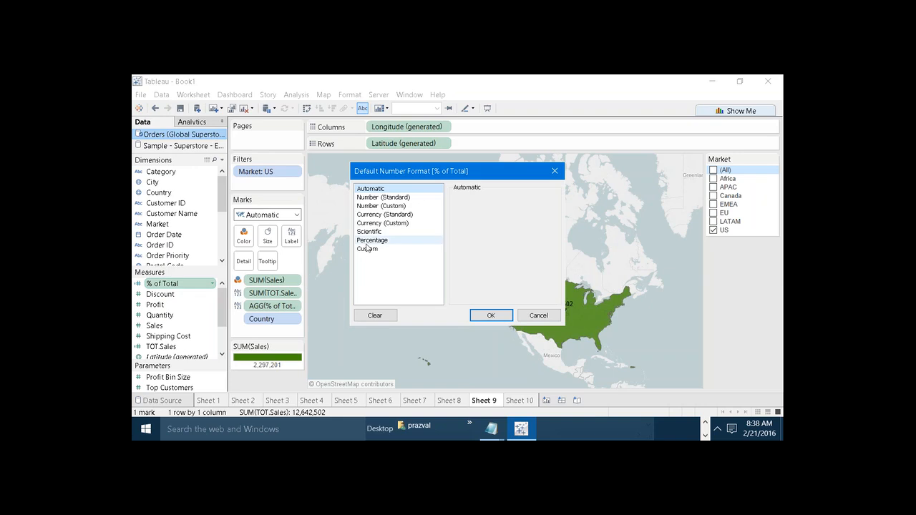
{"action": "left_click", "coordinate": [369, 241]}
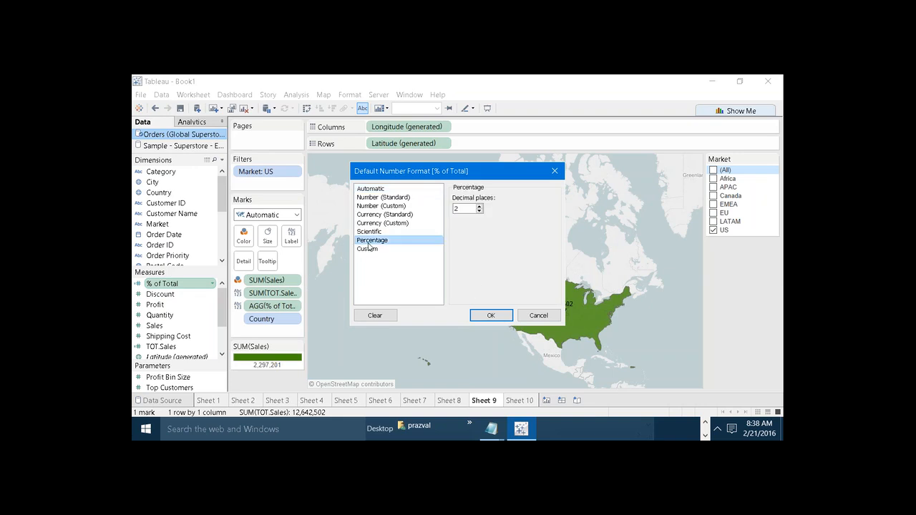
{"action": "left_click", "coordinate": [489, 314]}
{"action": "mouse_move", "coordinate": [563, 316]}
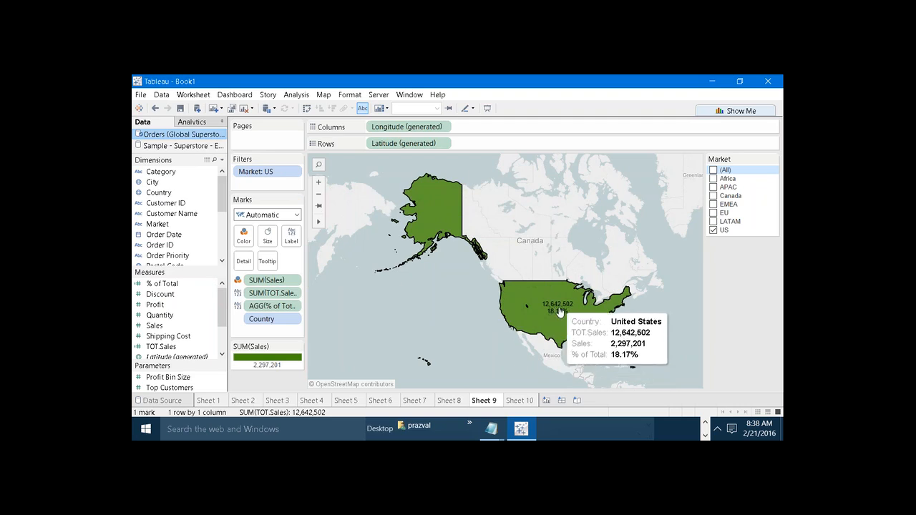
Include all markets in the Market filter to compare the countries' percentages, and limit it to US again.
{"action": "left_click", "coordinate": [713, 170]}
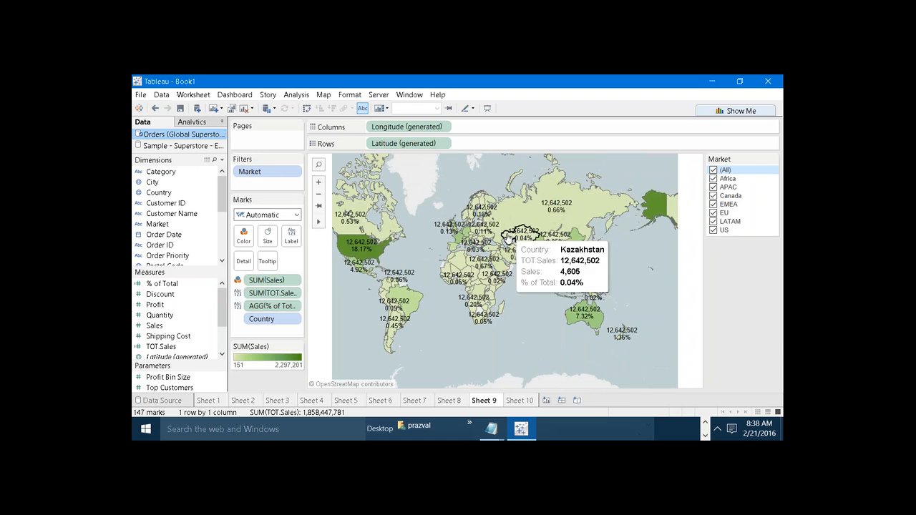
{"action": "mouse_move", "coordinate": [372, 256]}
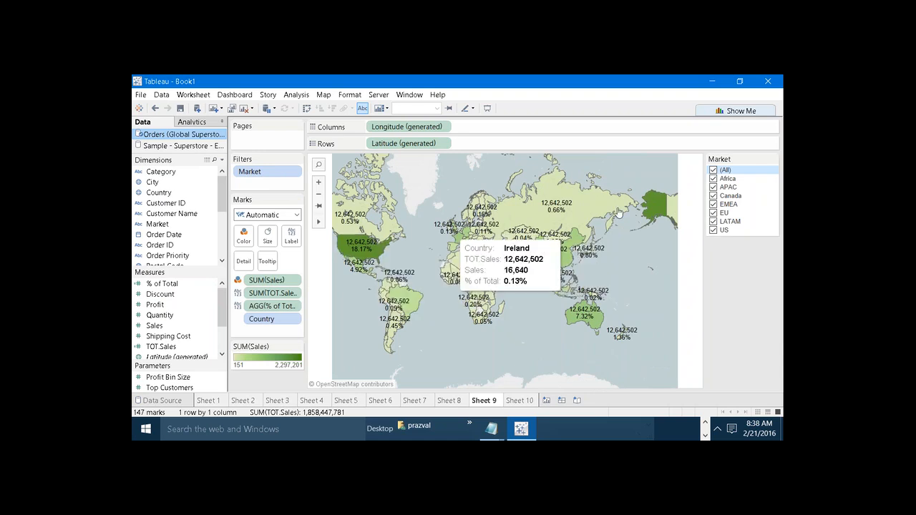
{"action": "left_click", "coordinate": [713, 171]}
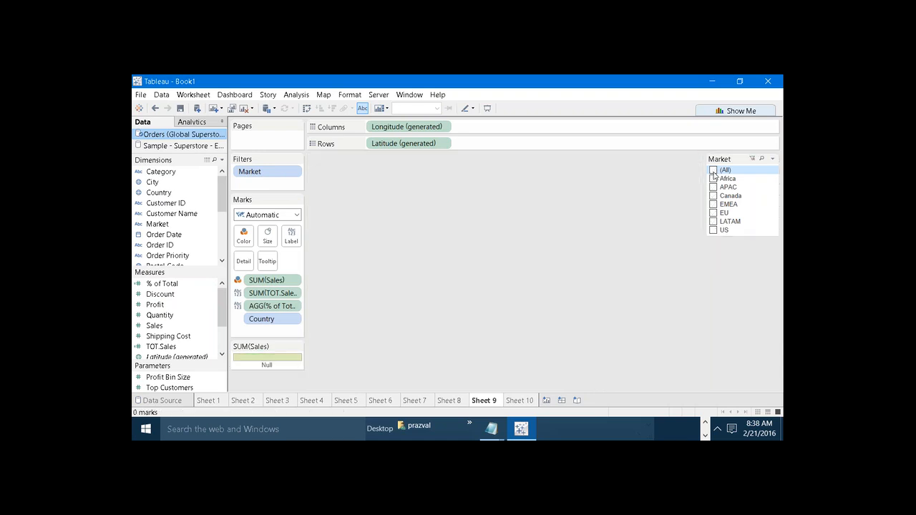
{"action": "left_click", "coordinate": [713, 230]}
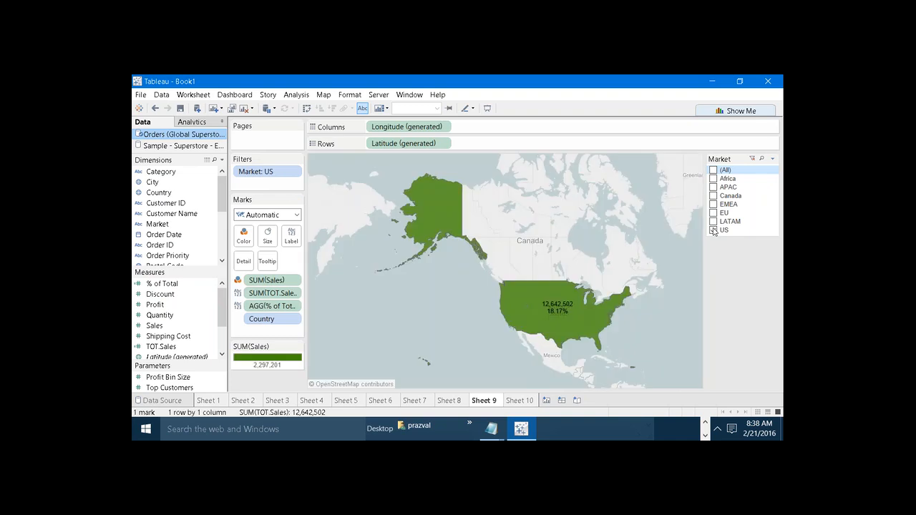
{"action": "mouse_move", "coordinate": [555, 304]}
Switch to the open PowerPoint presentation and view its Filter Sequence slide.
{"action": "left_click", "coordinate": [705, 424]}
{"action": "left_click", "coordinate": [687, 428]}
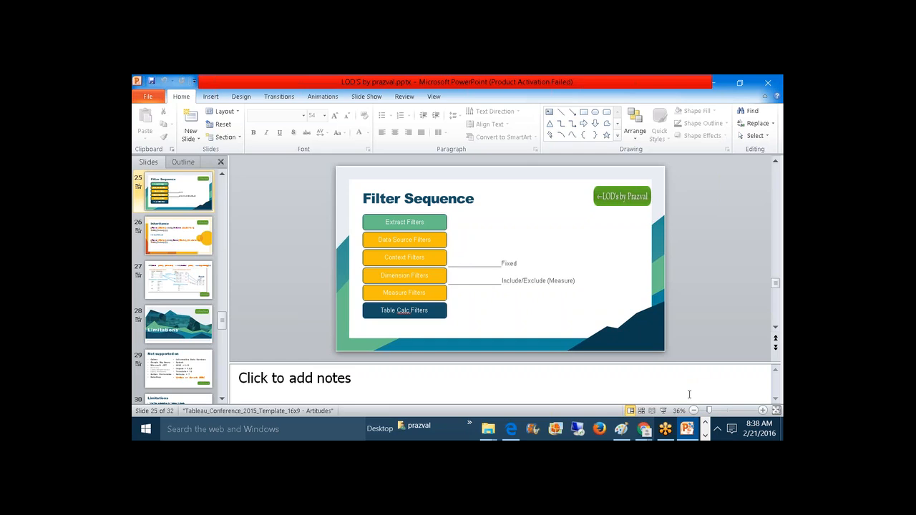
Return to Tableau and add the Market filter to context.
{"action": "left_click", "coordinate": [705, 435]}
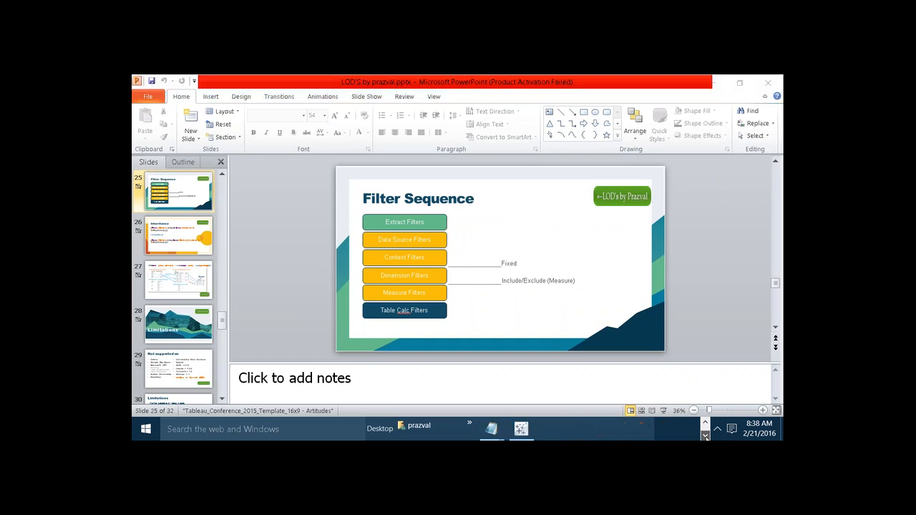
{"action": "left_click", "coordinate": [521, 428]}
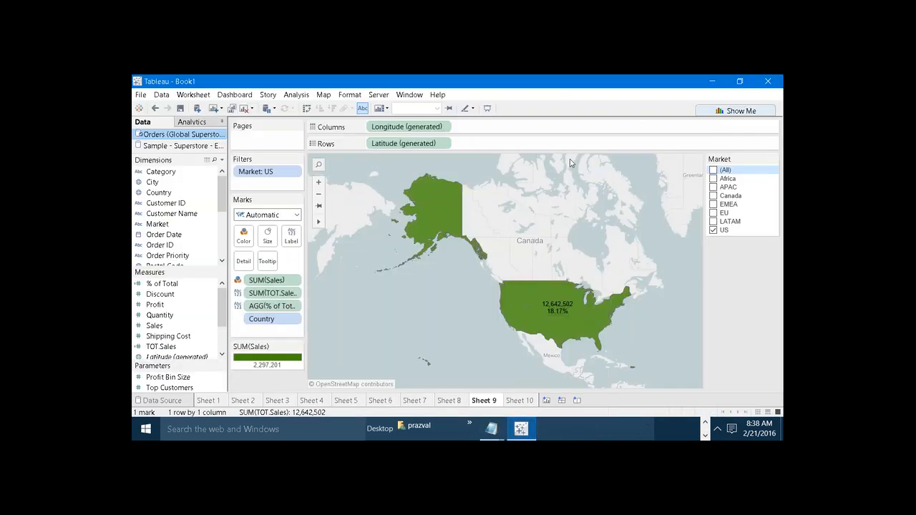
{"action": "right_click", "coordinate": [271, 173]}
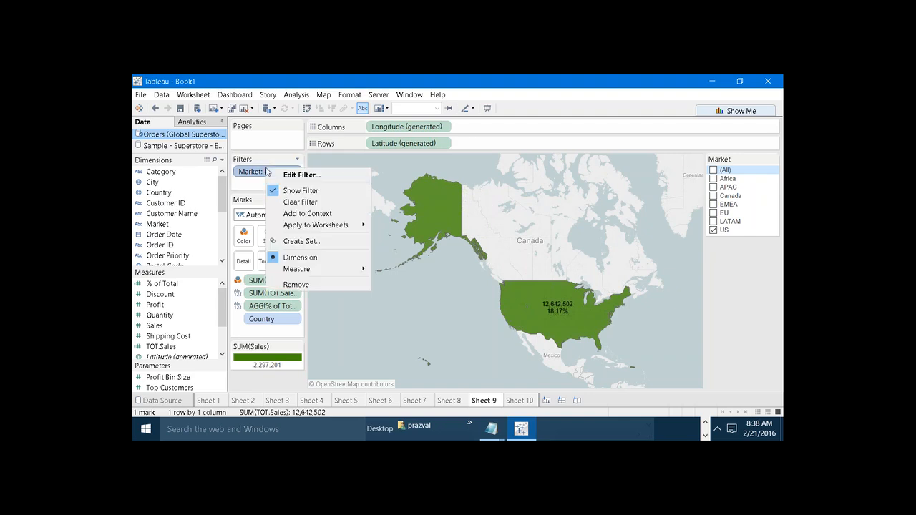
{"action": "left_click", "coordinate": [299, 215]}
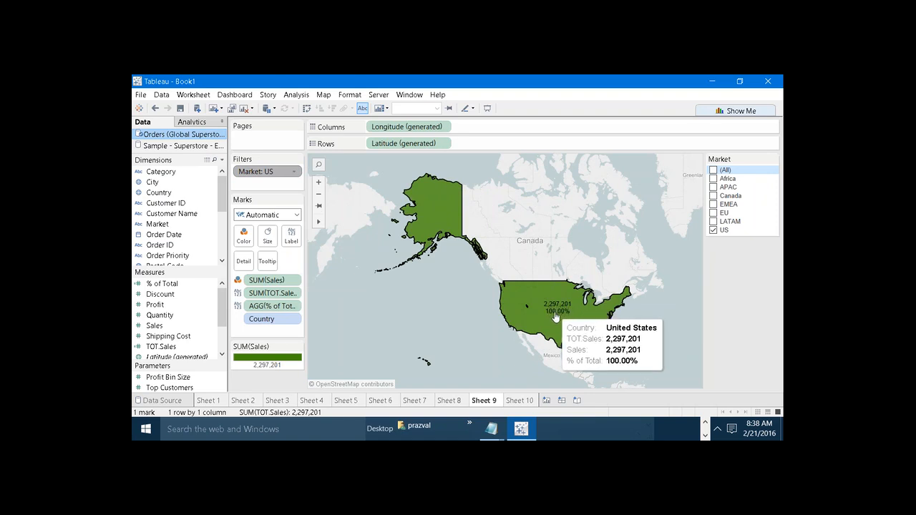
Switch to PowerPoint, show the Filter Sequence slide full screen to review where Fixed calculations fall, and end the slide show.
{"action": "left_click", "coordinate": [705, 422]}
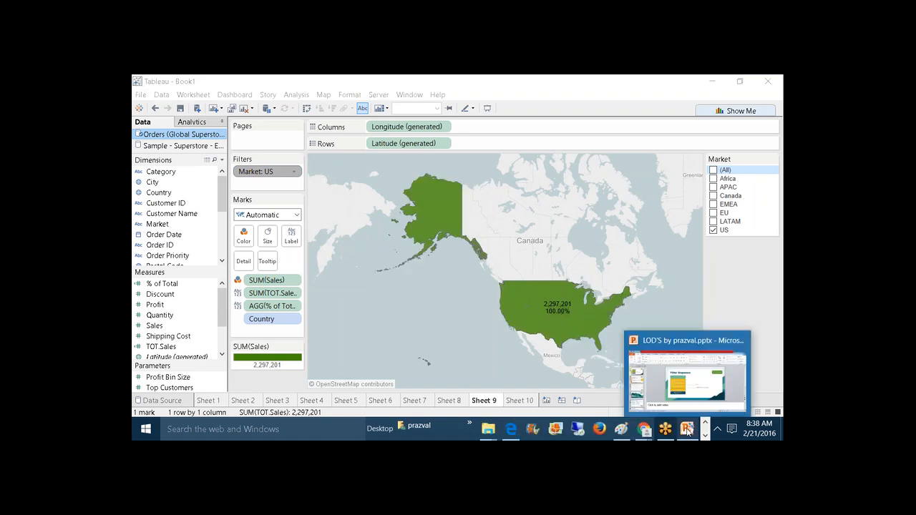
{"action": "left_click", "coordinate": [687, 429]}
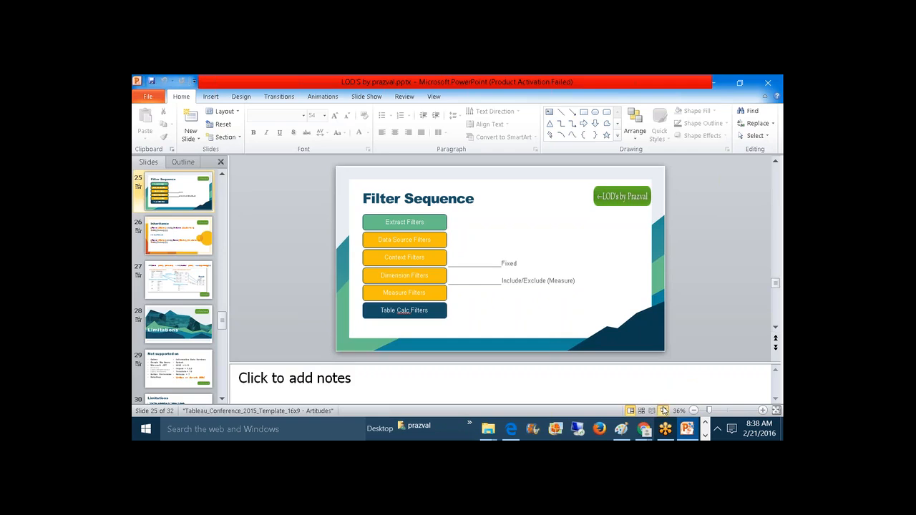
{"action": "left_click", "coordinate": [664, 410]}
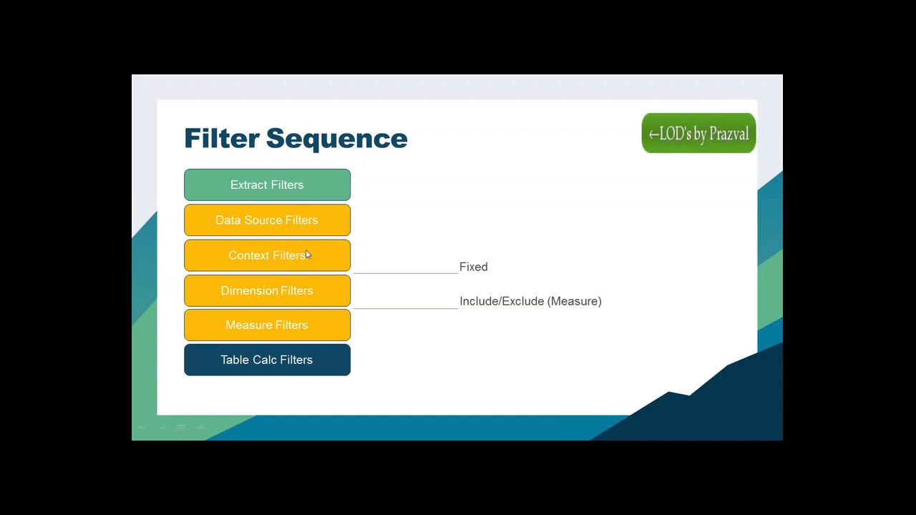
{"action": "key", "text": "Escape"}
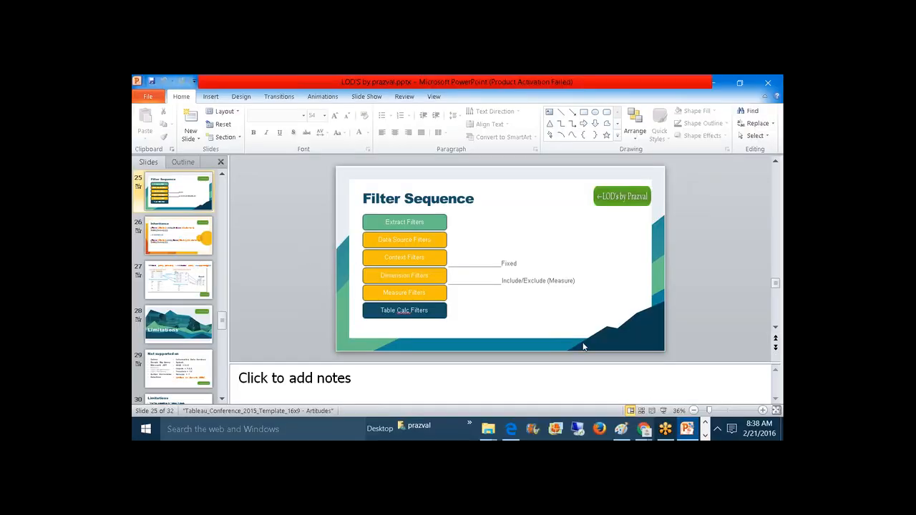
Go back to Tableau and remove the Market filter from context.
{"action": "left_click", "coordinate": [703, 434]}
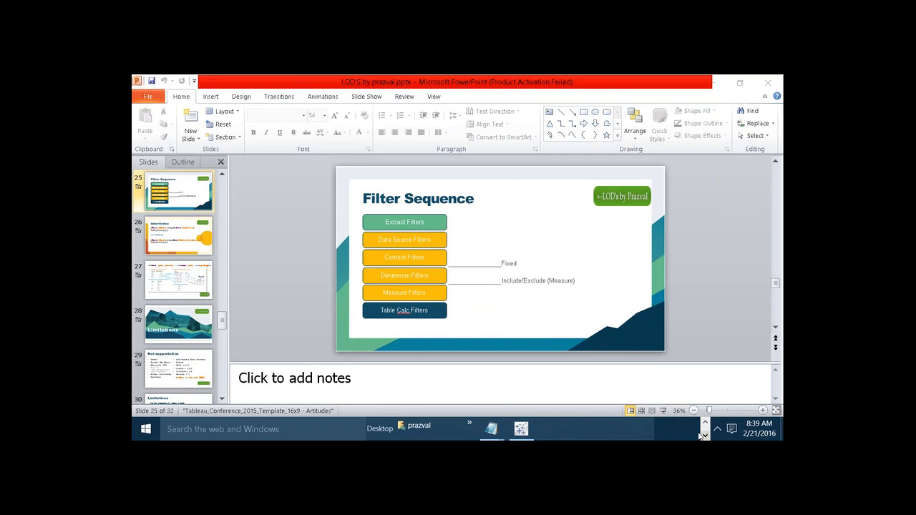
{"action": "left_click", "coordinate": [534, 430]}
{"action": "right_click", "coordinate": [272, 175]}
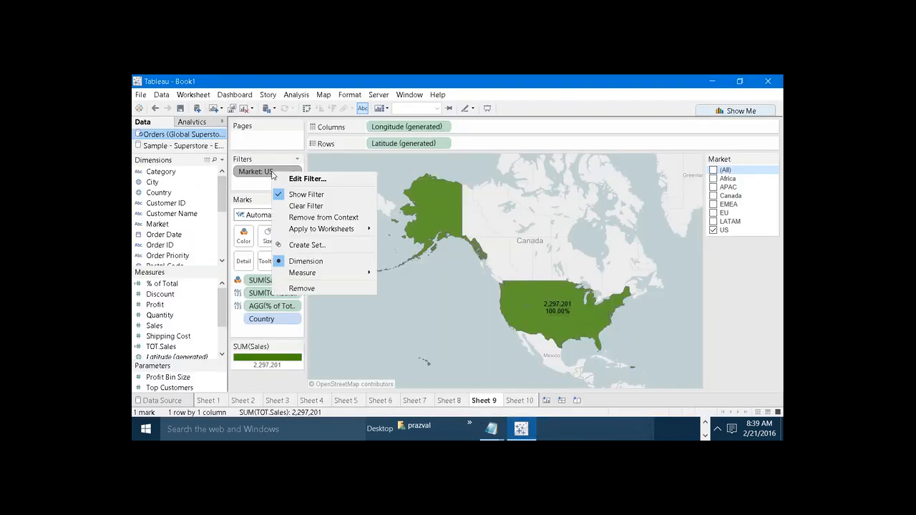
{"action": "left_click", "coordinate": [302, 219]}
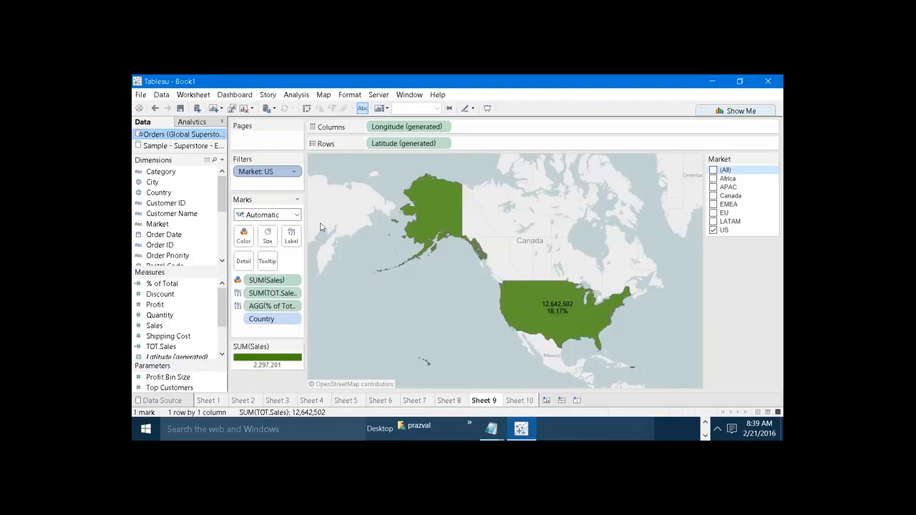
Check the United States values on the map, and switch to PowerPoint to present the Filter Sequence slide full screen.
{"action": "mouse_move", "coordinate": [555, 309]}
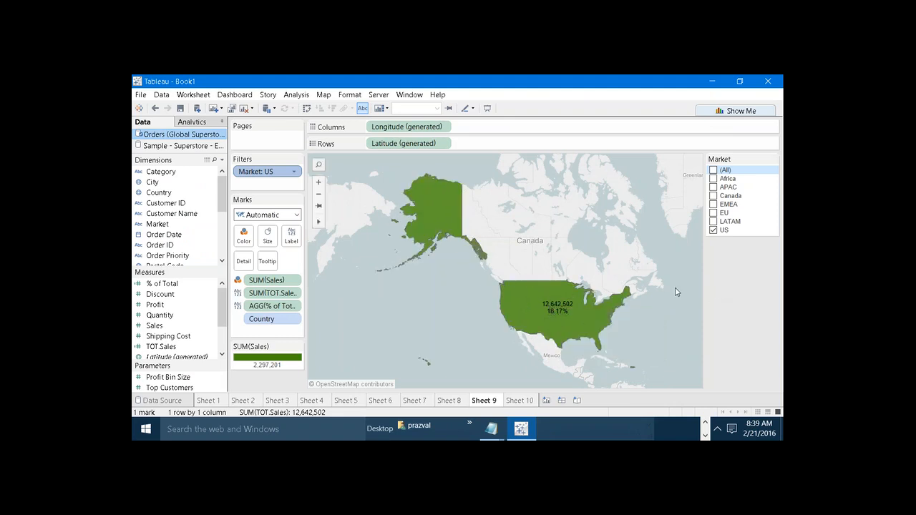
{"action": "mouse_move", "coordinate": [588, 312]}
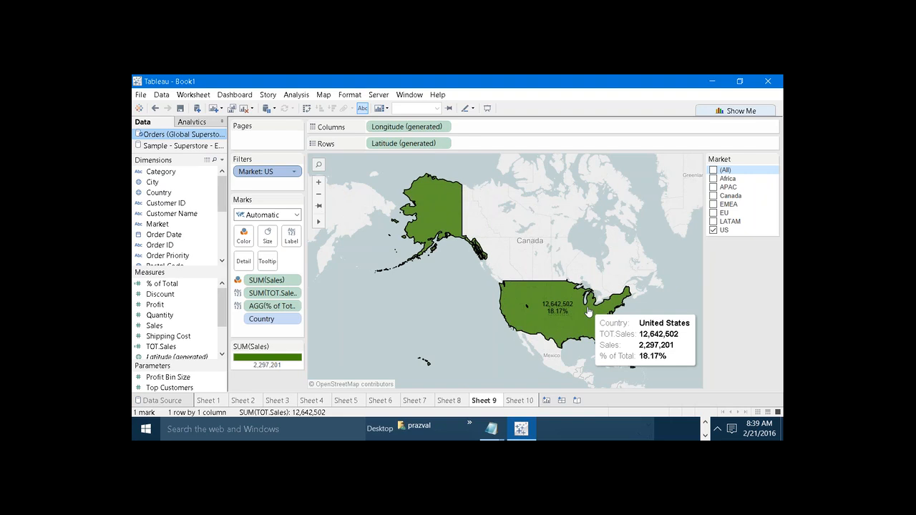
{"action": "left_click", "coordinate": [706, 423]}
{"action": "left_click", "coordinate": [688, 427]}
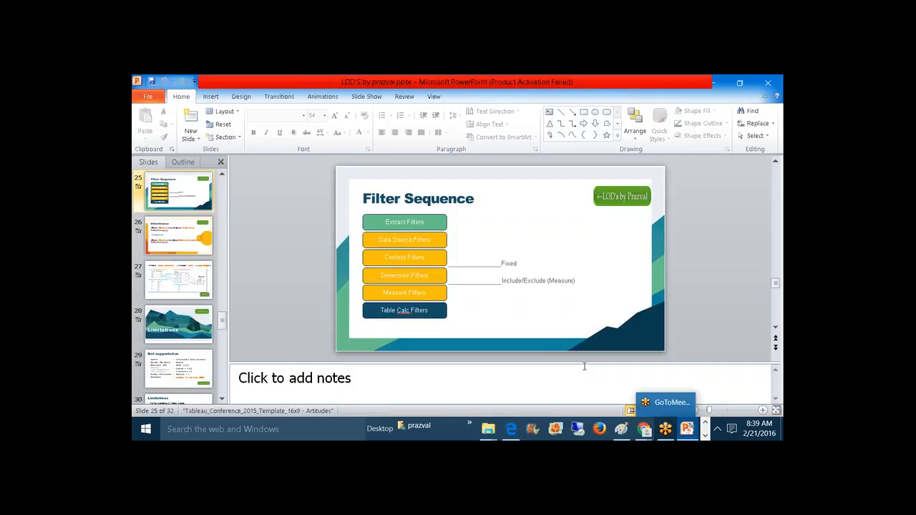
{"action": "left_click", "coordinate": [664, 411]}
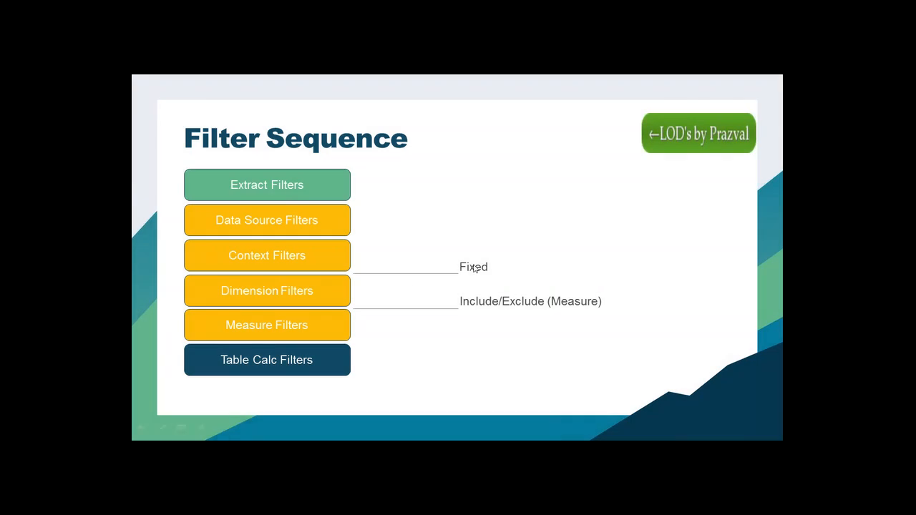
Annotate the slide in pen by circling Fixed and noting US beside Context Filters, erase the ink and end the slide show.
{"action": "key", "text": "ctrl+p"}
{"action": "mouse_move", "coordinate": [453, 264]}
{"action": "left_mouse_down"}
{"action": "mouse_move", "coordinate": [494, 270]}
{"action": "mouse_move", "coordinate": [455, 264]}
{"action": "left_mouse_up"}
{"action": "left_click_drag", "start_coordinate": [333, 273], "coordinate": [357, 272]}
{"action": "mouse_move", "coordinate": [326, 260]}
{"action": "left_mouse_down"}
{"action": "mouse_move", "coordinate": [326, 252]}
{"action": "mouse_move", "coordinate": [381, 244]}
{"action": "left_mouse_up"}
{"action": "mouse_move", "coordinate": [384, 235]}
{"action": "left_mouse_down"}
{"action": "mouse_move", "coordinate": [387, 243]}
{"action": "mouse_move", "coordinate": [399, 236]}
{"action": "left_mouse_up"}
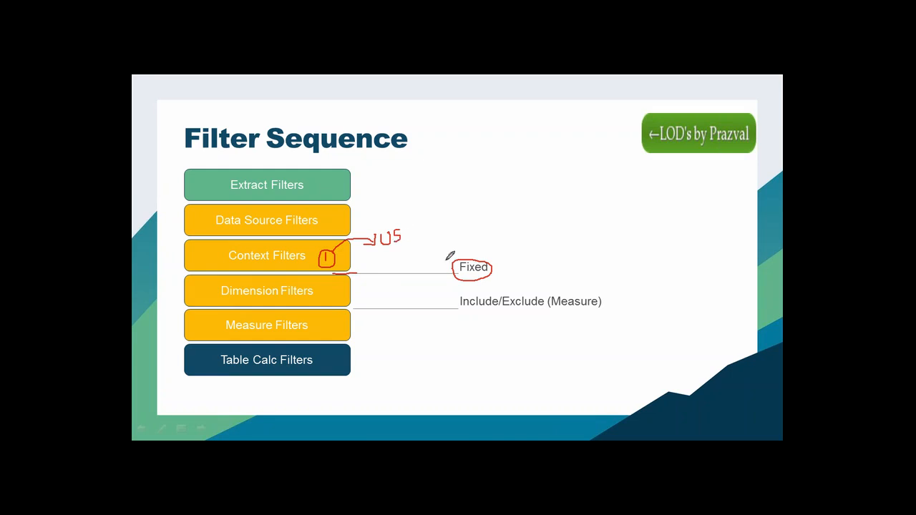
{"action": "mouse_move", "coordinate": [450, 257]}
{"action": "left_mouse_down"}
{"action": "mouse_move", "coordinate": [481, 278]}
{"action": "mouse_move", "coordinate": [499, 274]}
{"action": "mouse_move", "coordinate": [495, 252]}
{"action": "mouse_move", "coordinate": [455, 252]}
{"action": "left_mouse_up"}
{"action": "key", "text": "e"}
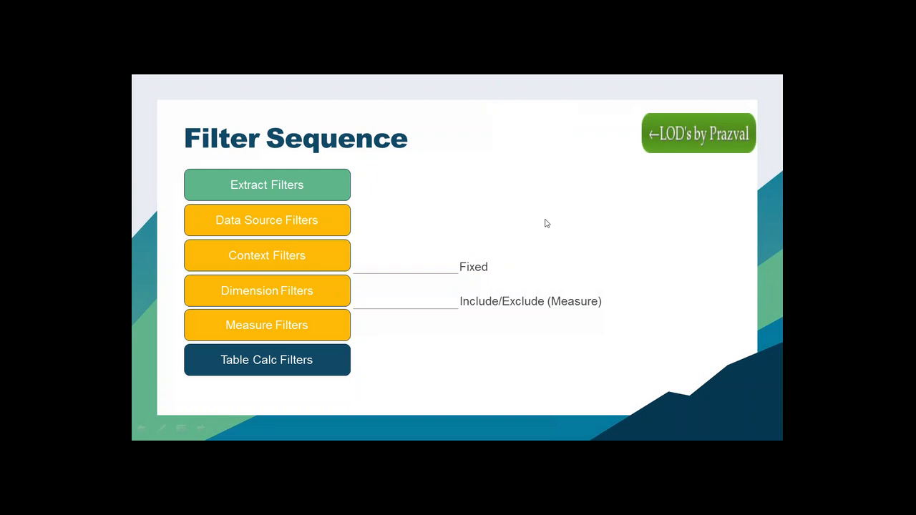
{"action": "key", "text": "Escape"}
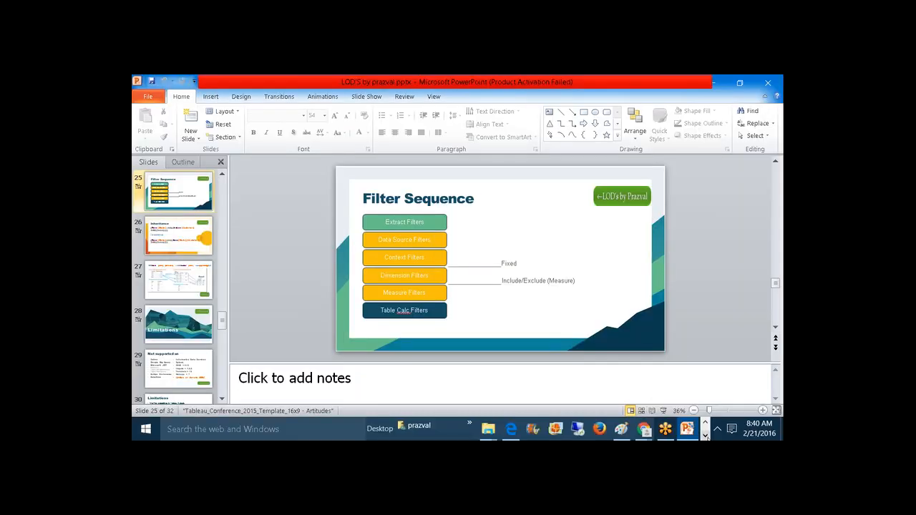
Switch back to Tableau and add the Market filter on Sheet 9 to the context.
{"action": "left_click", "coordinate": [705, 436]}
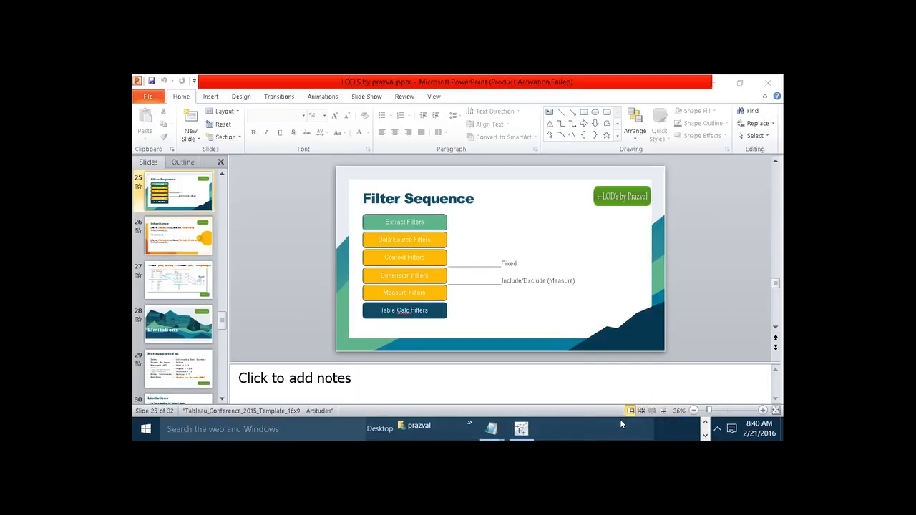
{"action": "left_click", "coordinate": [521, 428]}
{"action": "right_click", "coordinate": [271, 176]}
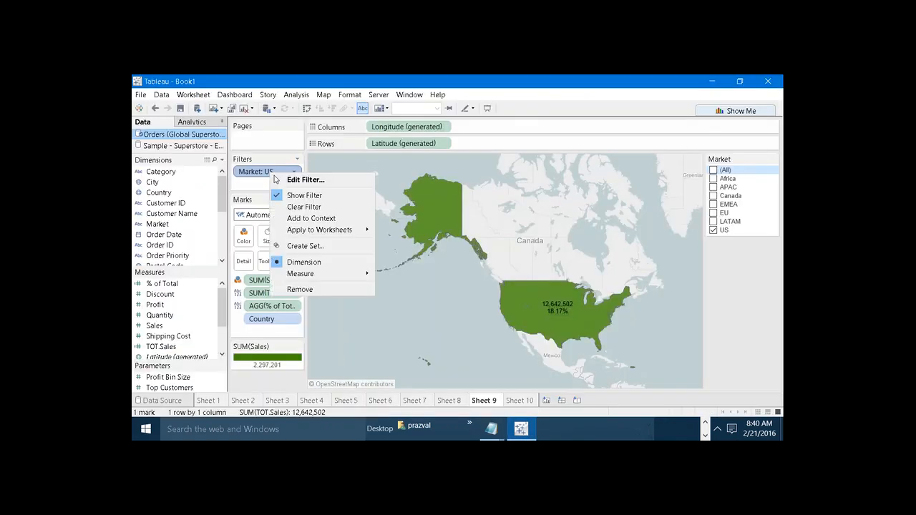
{"action": "left_click", "coordinate": [306, 219]}
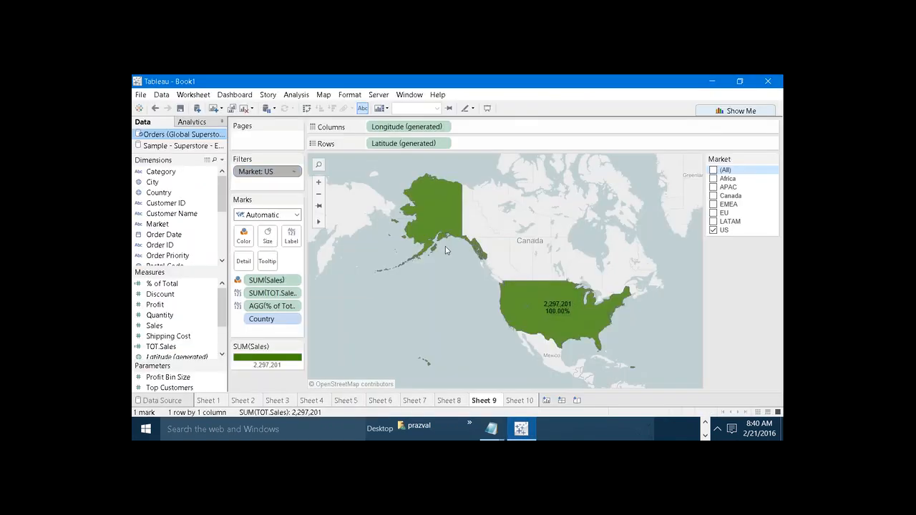
{"action": "mouse_move", "coordinate": [552, 319]}
Set the Market filter to all markets, dismiss the battery notice and limit the filter to US again.
{"action": "left_click", "coordinate": [714, 170]}
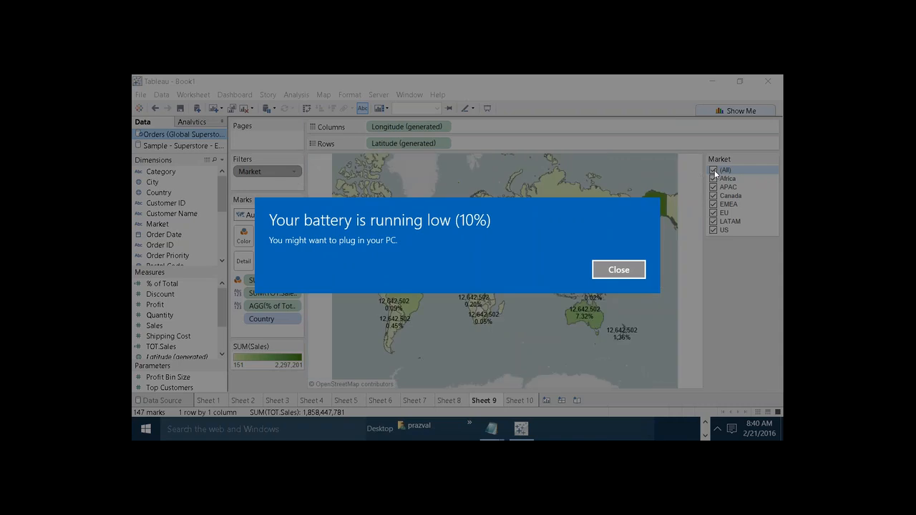
{"action": "left_click", "coordinate": [644, 271]}
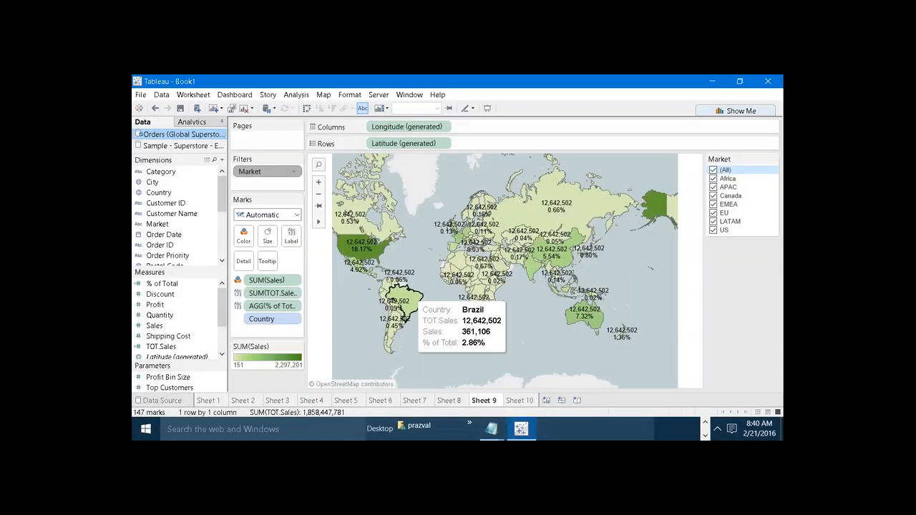
{"action": "left_click", "coordinate": [713, 170]}
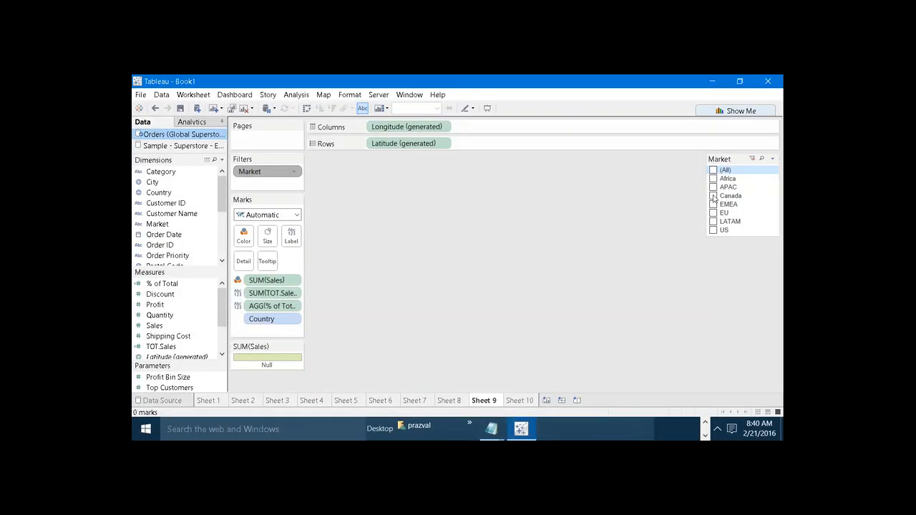
{"action": "left_click", "coordinate": [713, 230]}
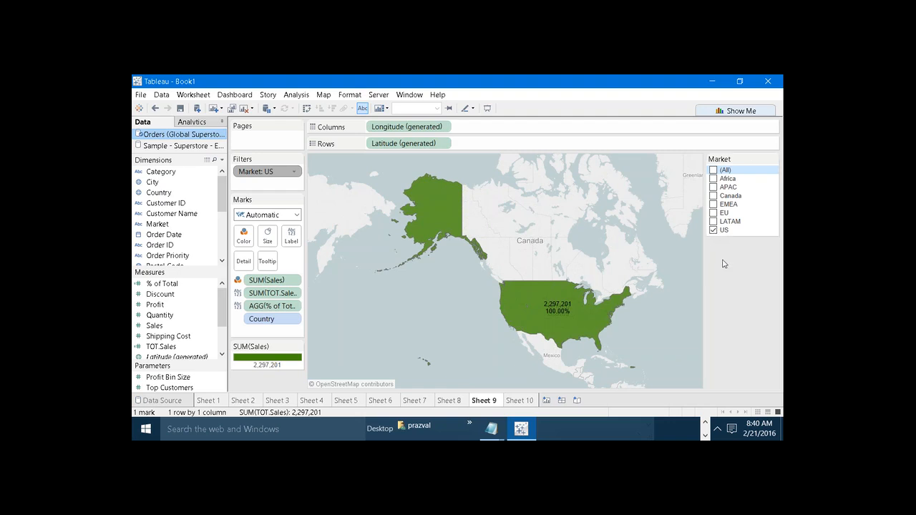
Consult the Filter Sequence slide in PowerPoint, and return to Tableau to remove the Market filter from the context.
{"action": "left_click", "coordinate": [705, 422]}
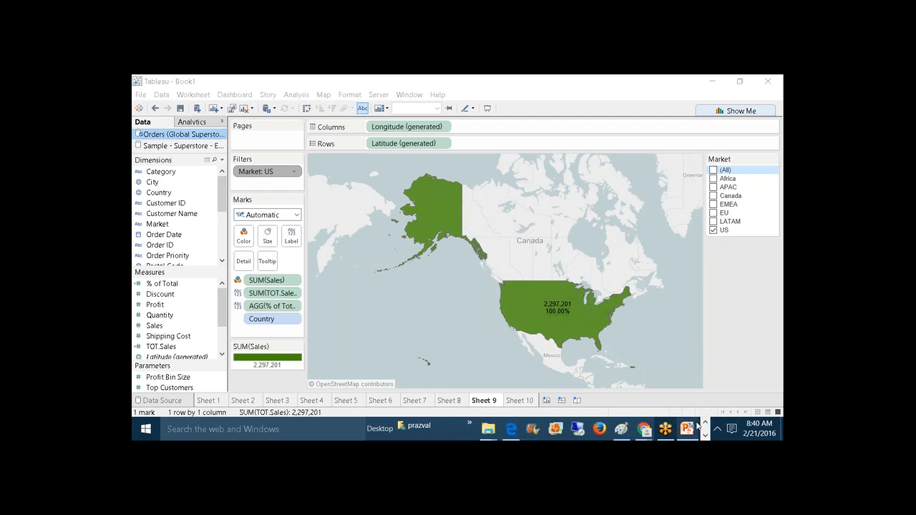
{"action": "left_click", "coordinate": [687, 428]}
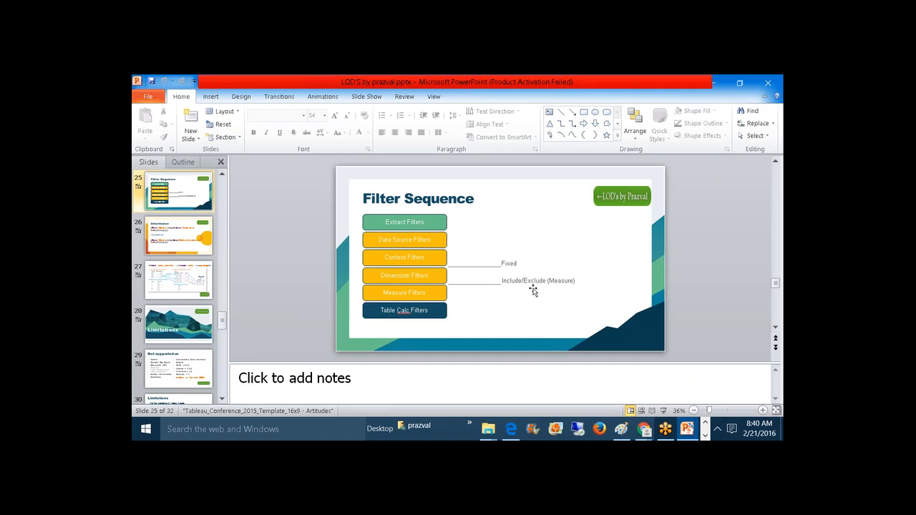
{"action": "left_click", "coordinate": [707, 435]}
{"action": "left_click", "coordinate": [521, 428]}
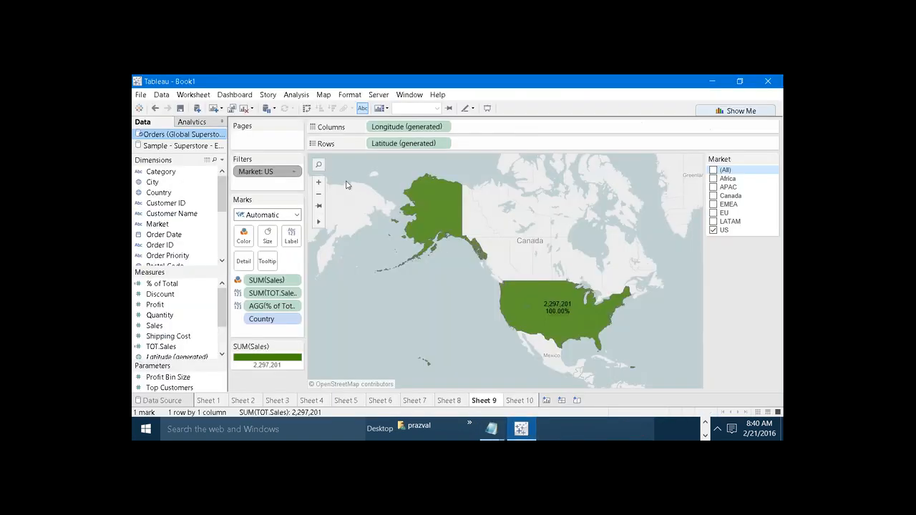
{"action": "right_click", "coordinate": [262, 174]}
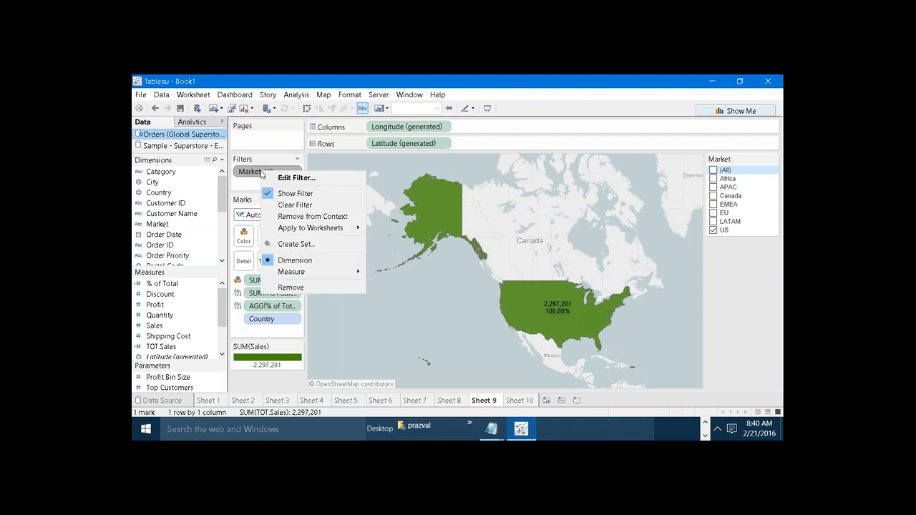
{"action": "left_click", "coordinate": [288, 218]}
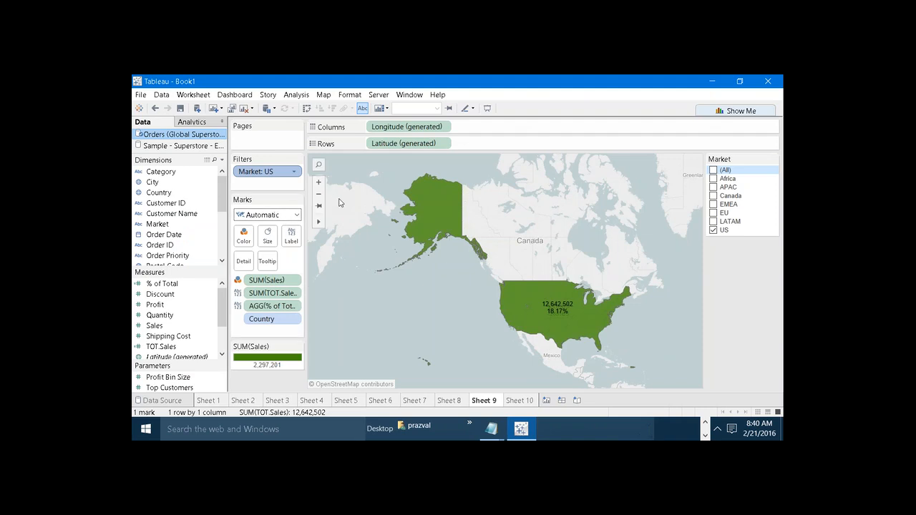
Switch to the Level of Detail page in Edge and advance to the 3.1 Exercise to read its problem.
{"action": "left_click", "coordinate": [706, 425]}
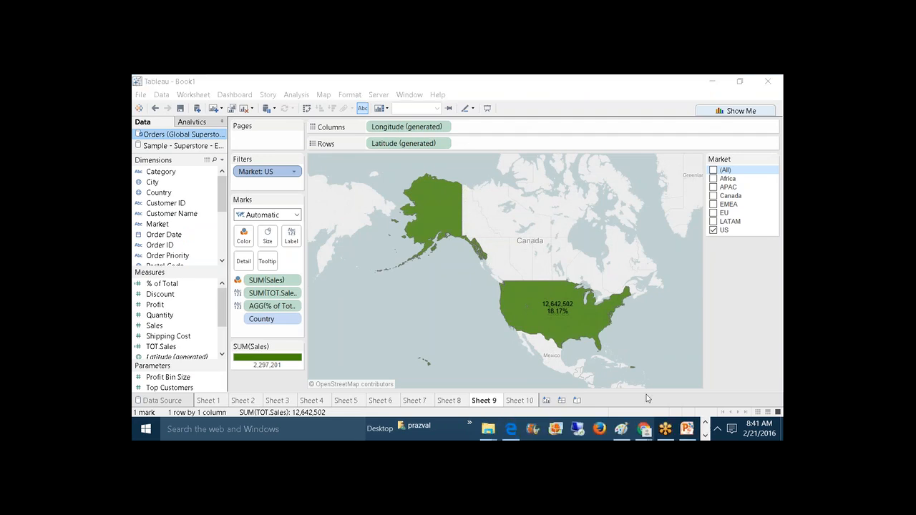
{"action": "left_click", "coordinate": [513, 428]}
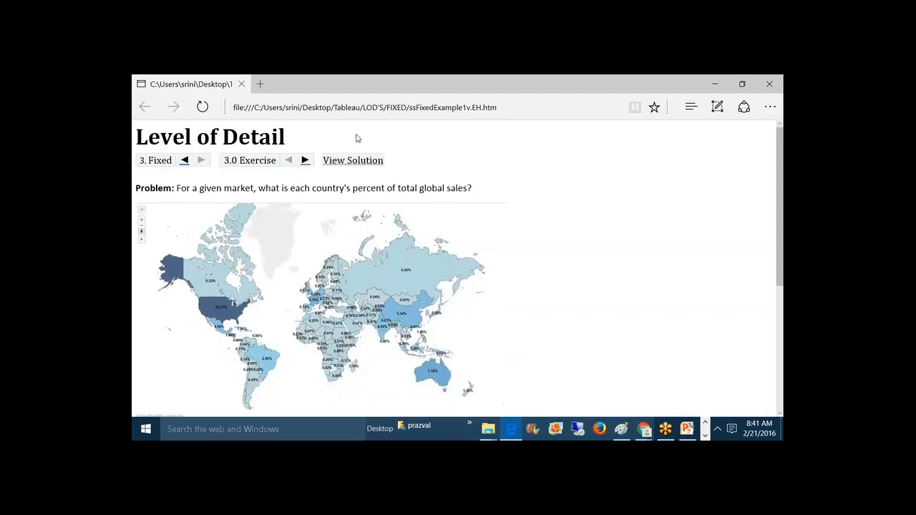
{"action": "left_click", "coordinate": [304, 162]}
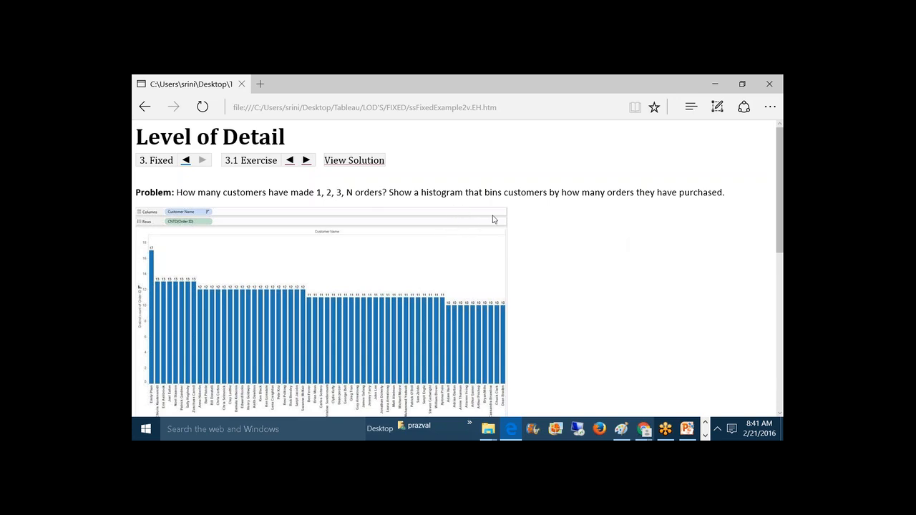
Switch to Tableau, create a new worksheet and place Customer ID on Rows with all members added.
{"action": "left_click", "coordinate": [705, 434]}
{"action": "mouse_move", "coordinate": [521, 429]}
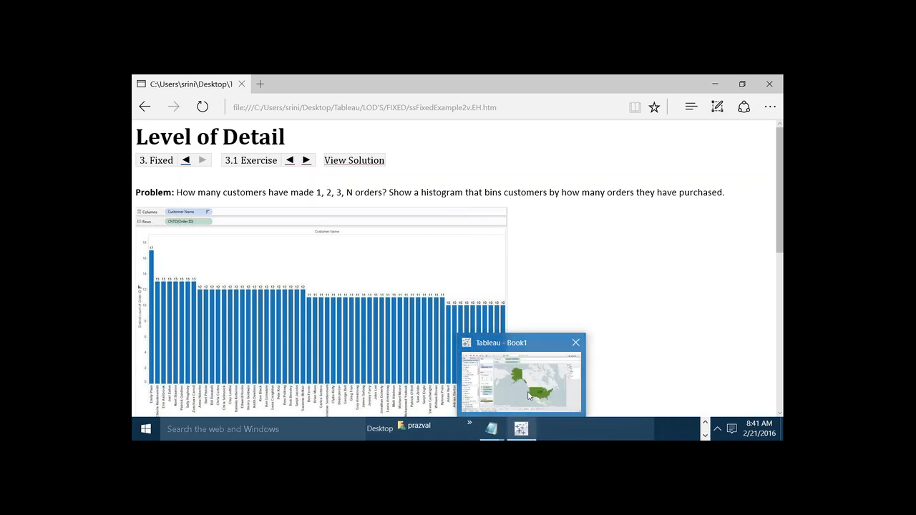
{"action": "left_click", "coordinate": [530, 395]}
{"action": "left_click", "coordinate": [546, 400]}
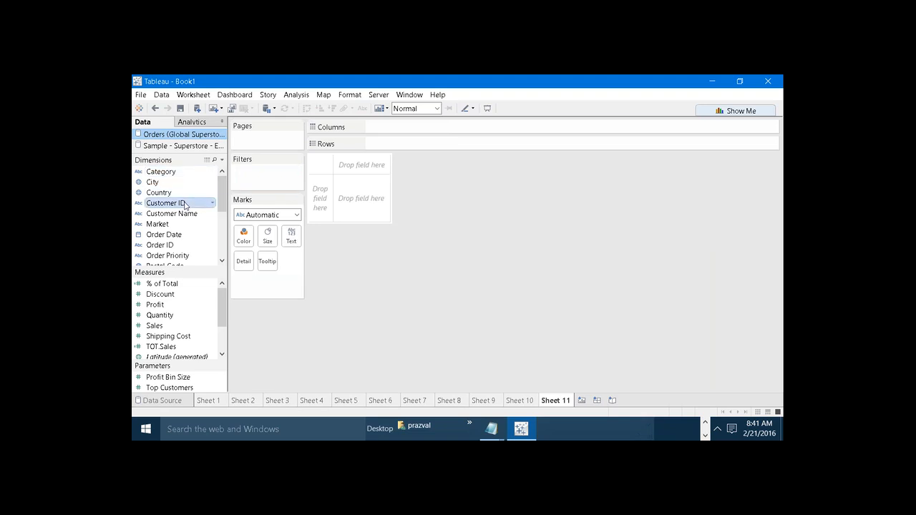
{"action": "left_click_drag", "start_coordinate": [179, 202], "coordinate": [479, 143]}
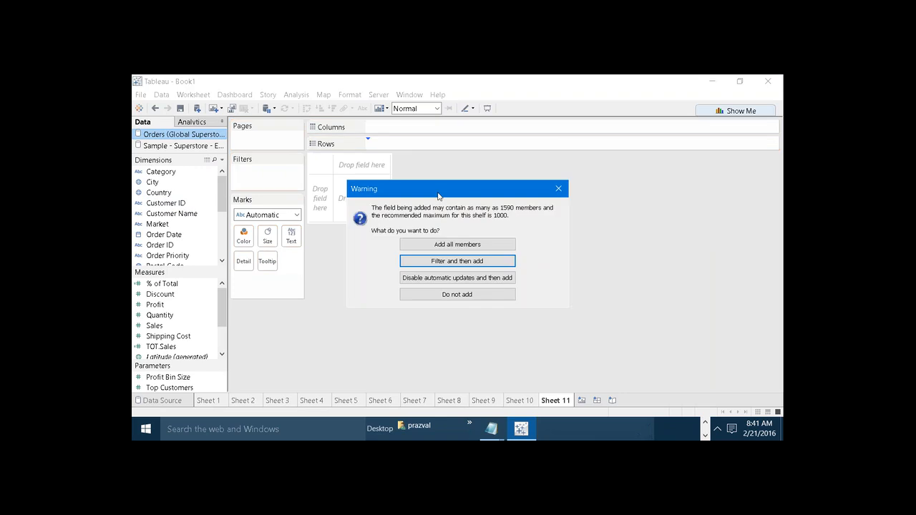
{"action": "left_click", "coordinate": [419, 246]}
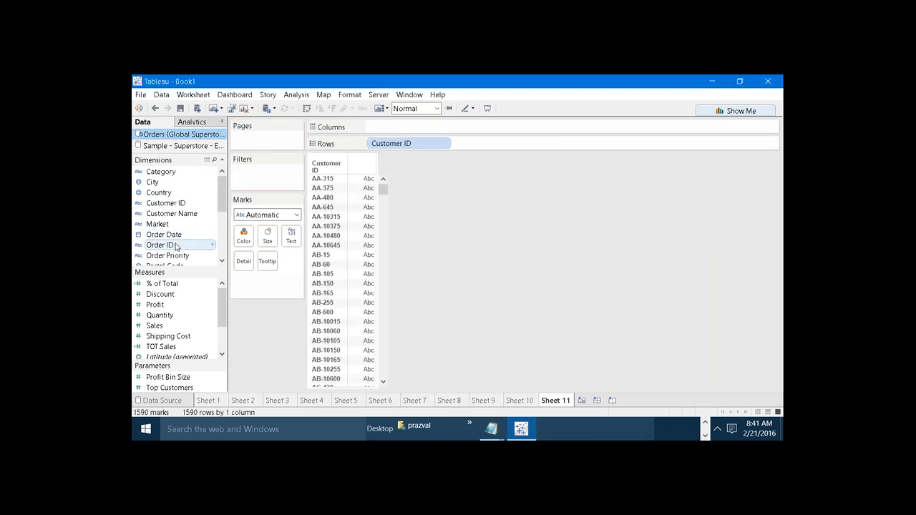
Place Order ID on Columns with all members added and aggregate it as Count (Distinct).
{"action": "left_click_drag", "start_coordinate": [179, 244], "coordinate": [404, 128]}
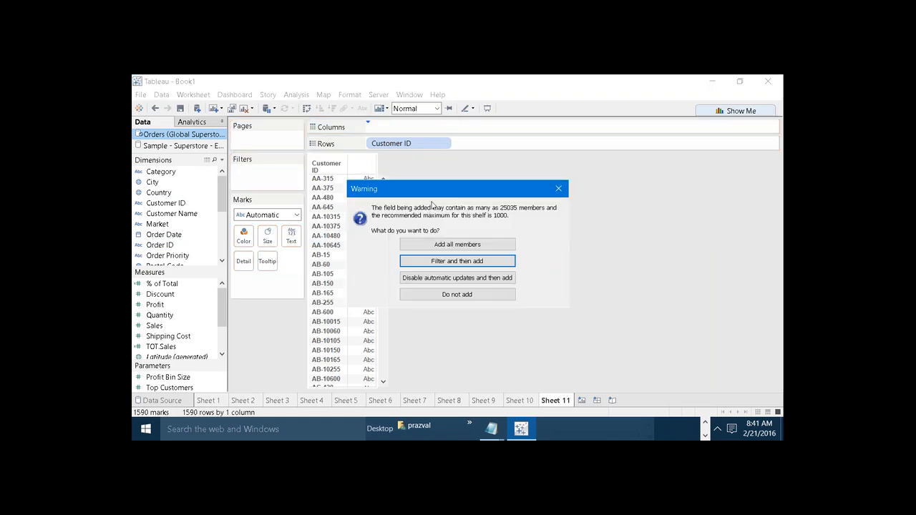
{"action": "left_click", "coordinate": [445, 250]}
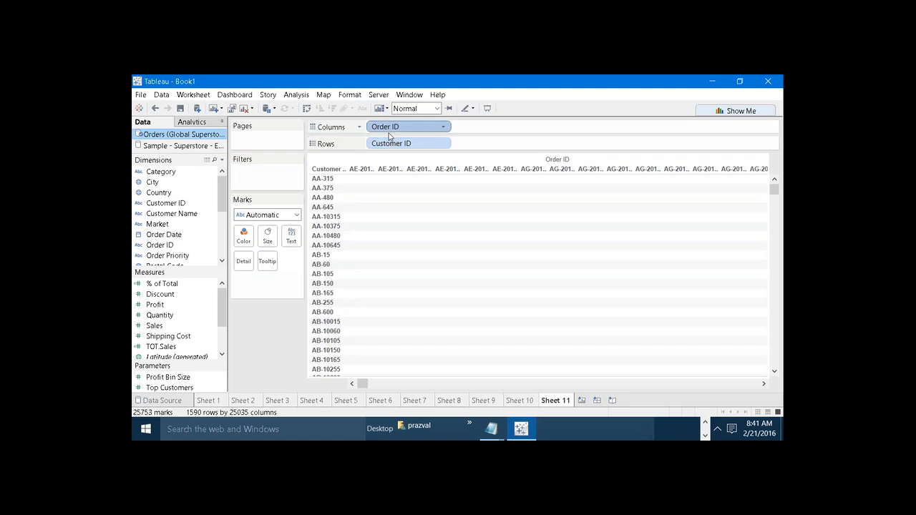
{"action": "right_click", "coordinate": [393, 130]}
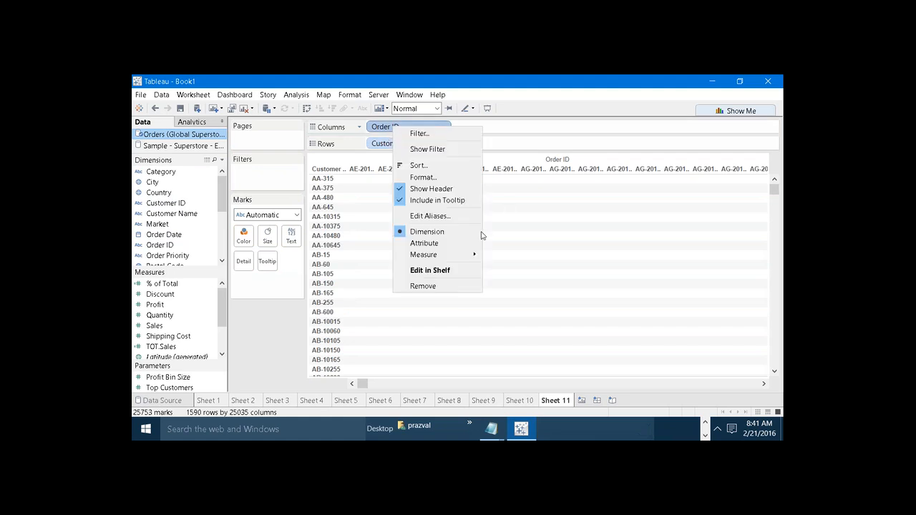
{"action": "mouse_move", "coordinate": [468, 255]}
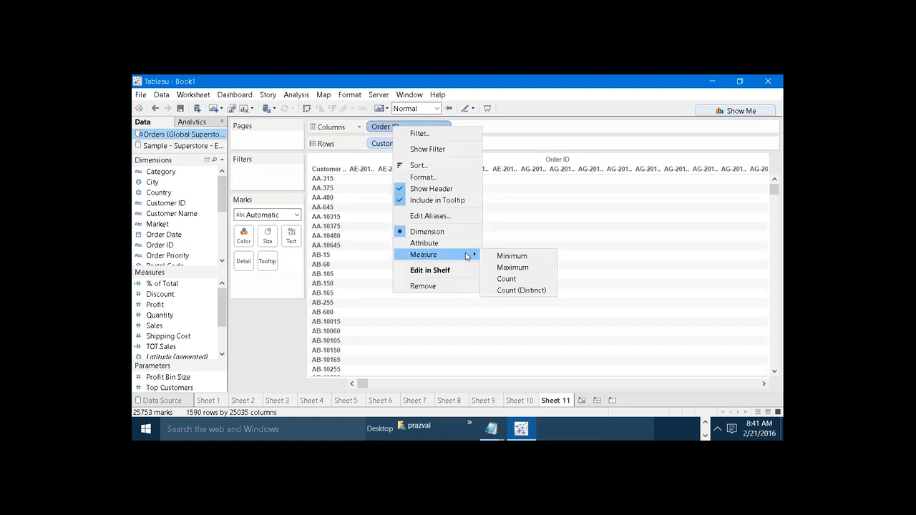
{"action": "left_click", "coordinate": [508, 291]}
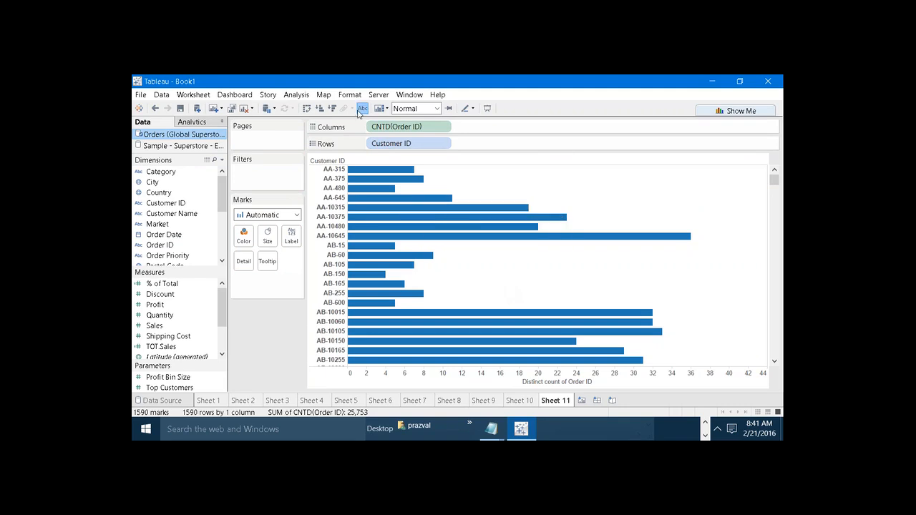
Turn the chart into labelled vertical bars with Customer ID on Columns, sorted descending by distinct order count.
{"action": "left_click", "coordinate": [358, 112]}
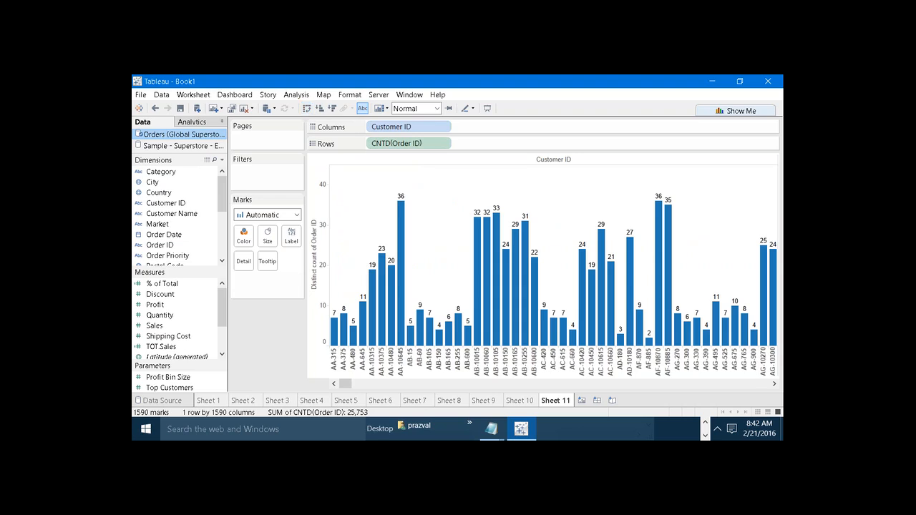
{"action": "mouse_move", "coordinate": [336, 328]}
{"action": "left_click", "coordinate": [331, 110]}
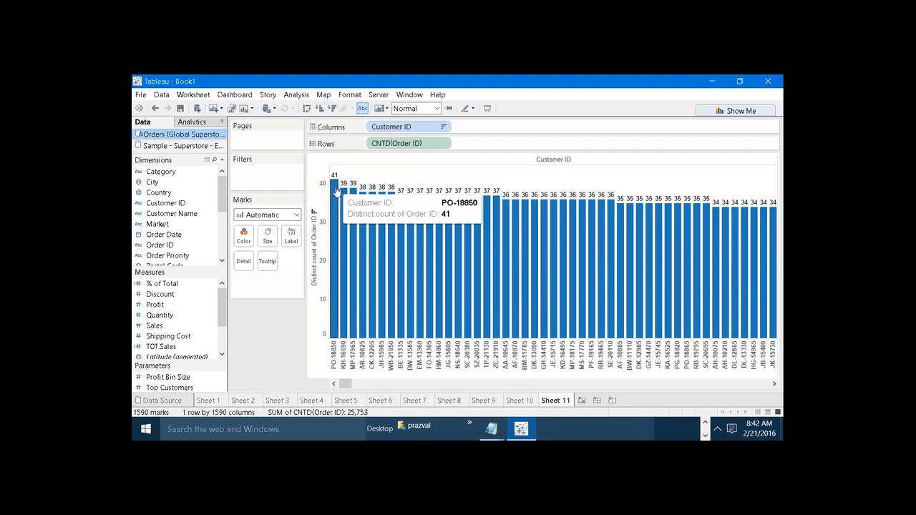
Inspect the distinct order counts on the bars of the two highest-ranked customers.
{"action": "left_click", "coordinate": [337, 191]}
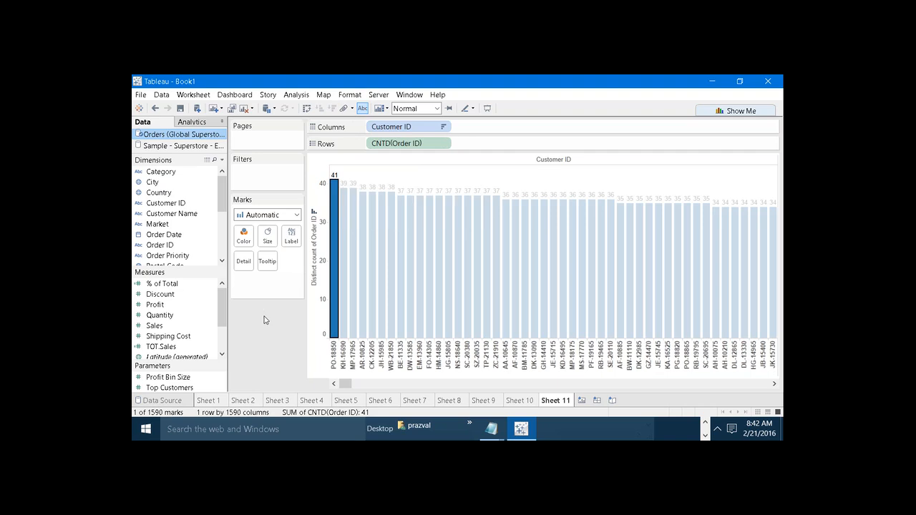
{"action": "key", "text": "Escape"}
{"action": "mouse_move", "coordinate": [348, 241]}
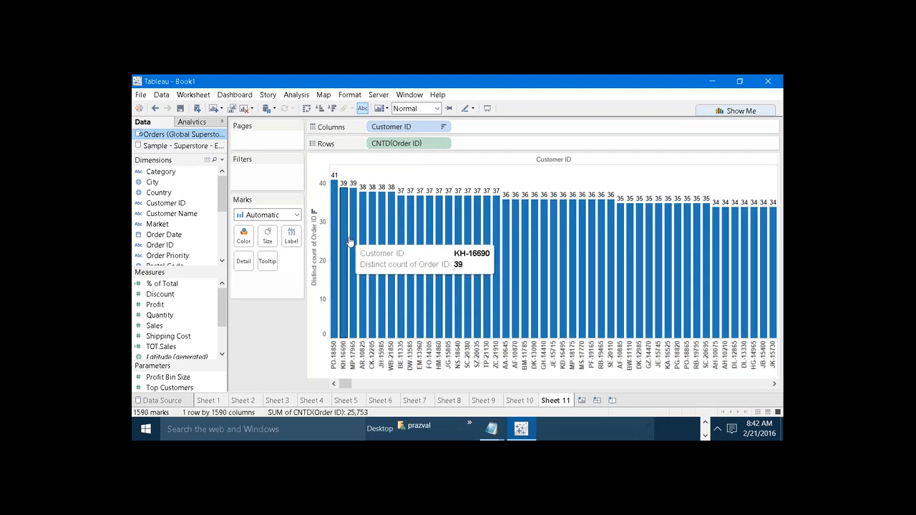
Inspect the distinct order counts on several lower-ranked customers' bars along the sorted chart.
{"action": "mouse_move", "coordinate": [374, 225]}
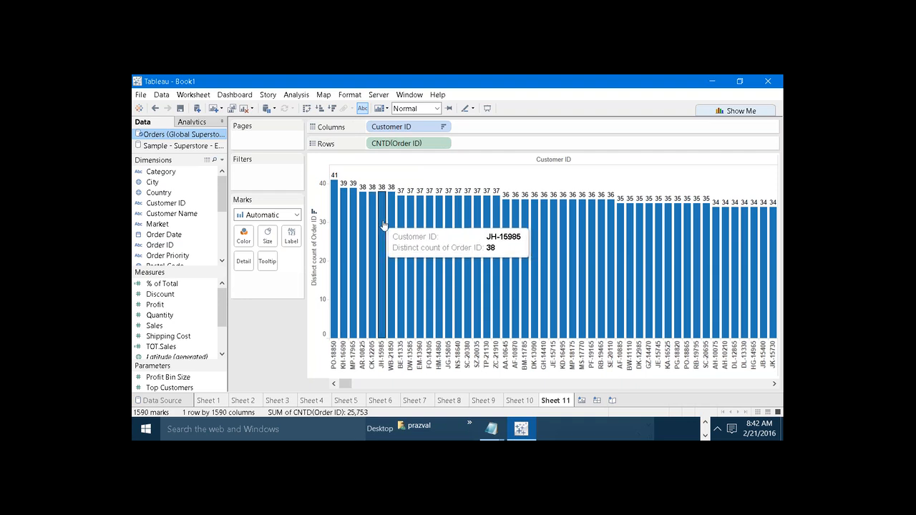
{"action": "mouse_move", "coordinate": [455, 224]}
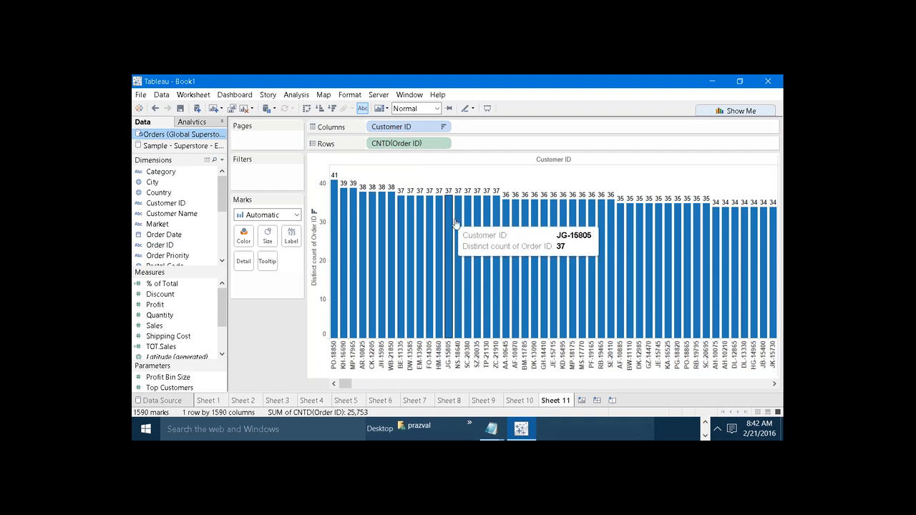
{"action": "mouse_move", "coordinate": [507, 223]}
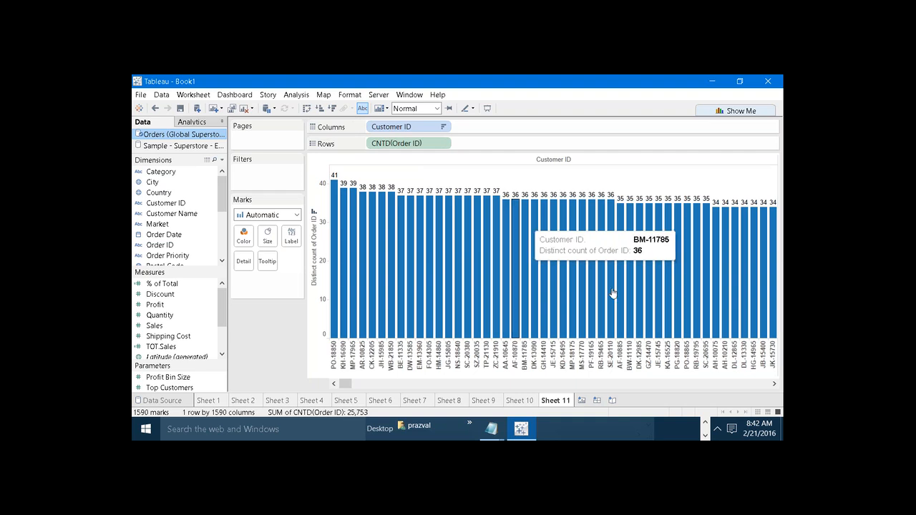
Switch to the Edge browser and review the exercise page's per-customer order chart, binning explanation and target histogram.
{"action": "left_click", "coordinate": [705, 423]}
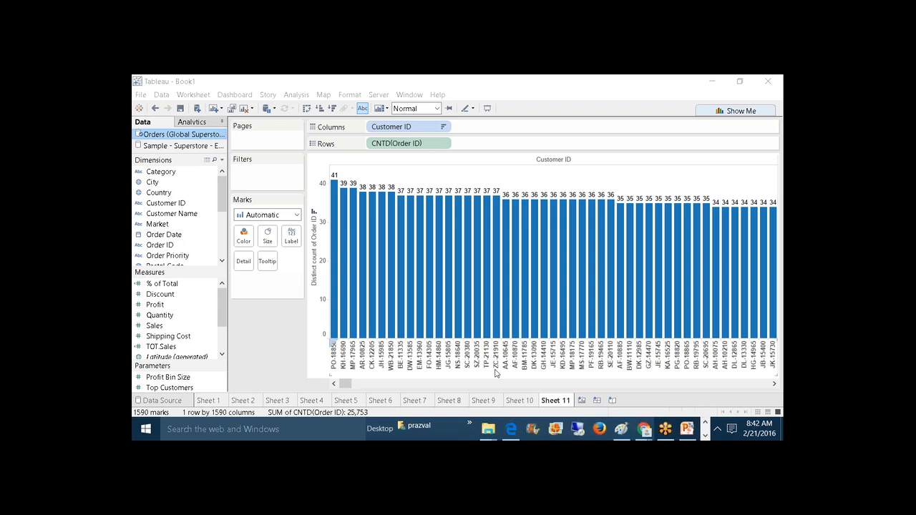
{"action": "left_click", "coordinate": [511, 429]}
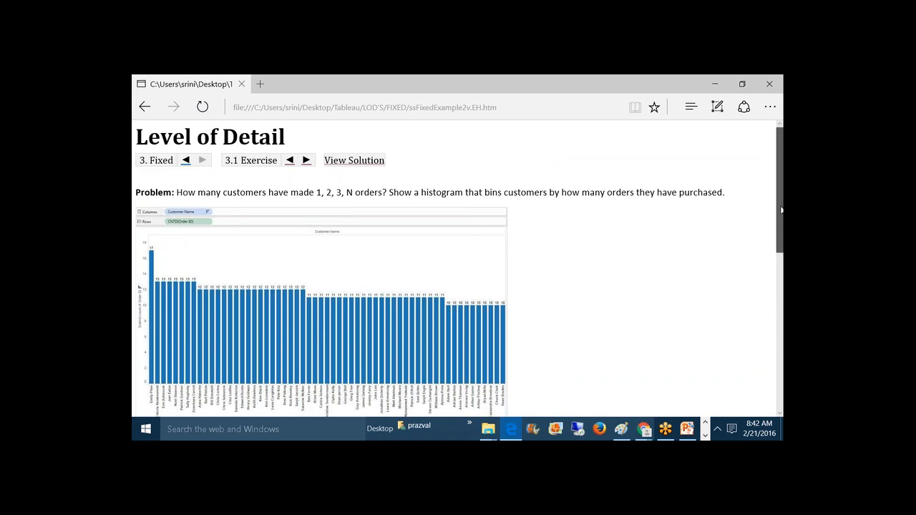
{"action": "scroll", "coordinate": [782, 214], "scroll_direction": "down", "scroll_amount": 3}
{"action": "scroll", "coordinate": [458, 269], "scroll_direction": "down", "scroll_amount": 2}
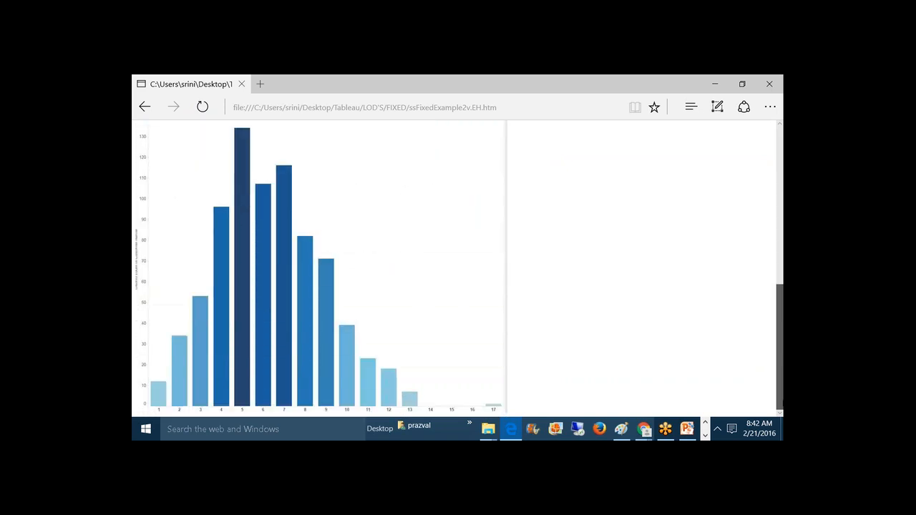
{"action": "mouse_move", "coordinate": [548, 426]}
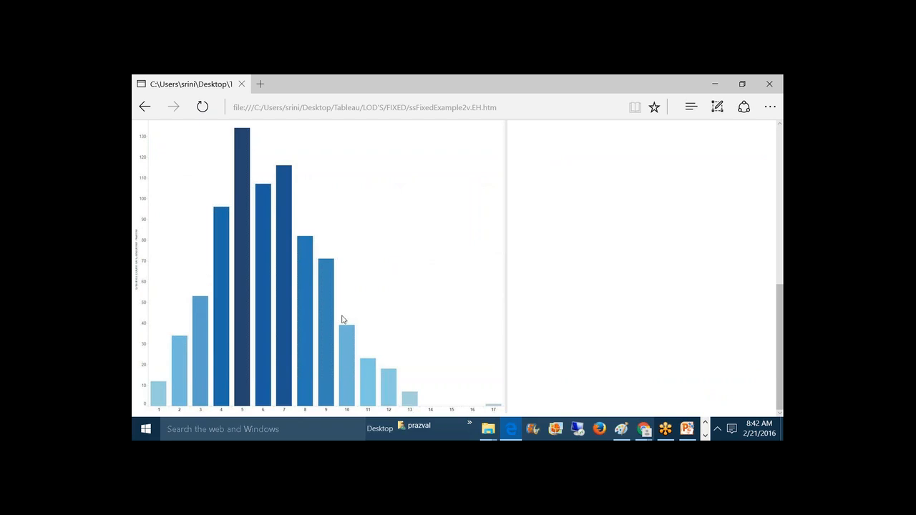
{"action": "scroll", "coordinate": [758, 301], "scroll_direction": "up", "scroll_amount": 5}
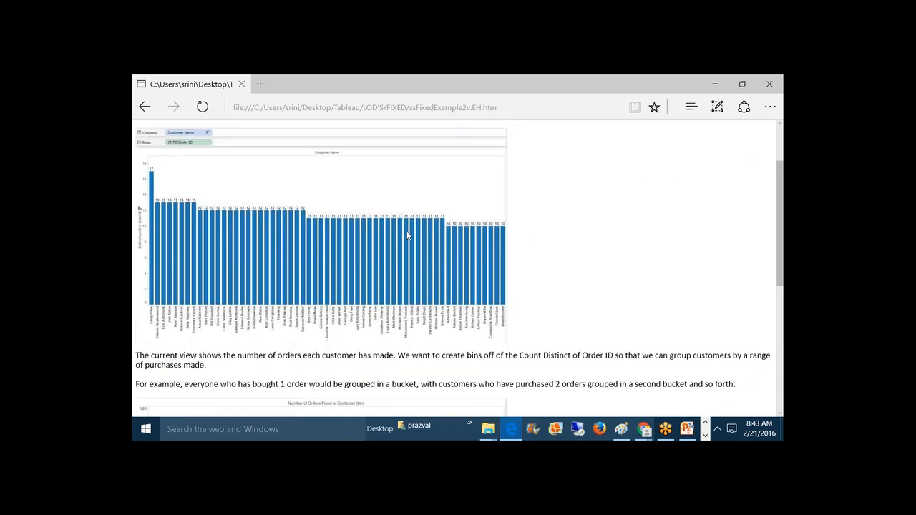
{"action": "left_click_drag", "start_coordinate": [780, 200], "coordinate": [779, 324]}
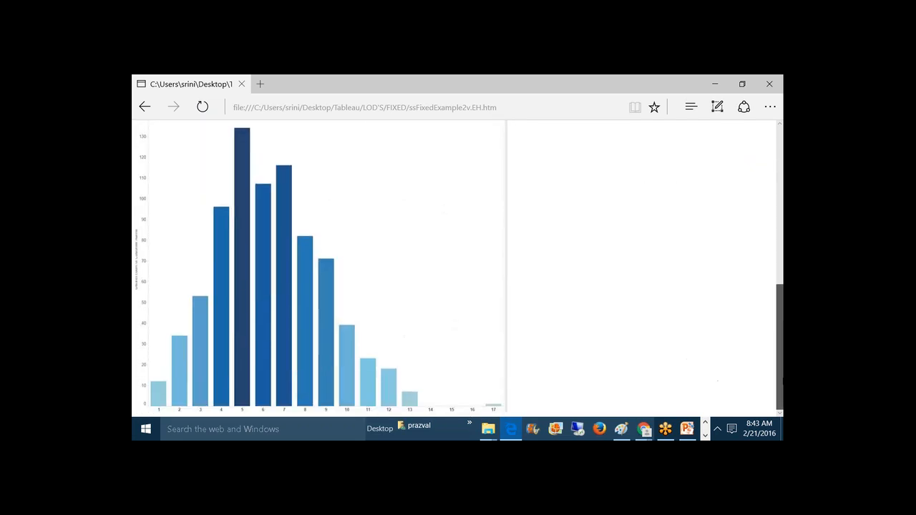
Switch back to Tableau and create a calculated field named No.OfOrdersByCustomer.
{"action": "left_click", "coordinate": [705, 434]}
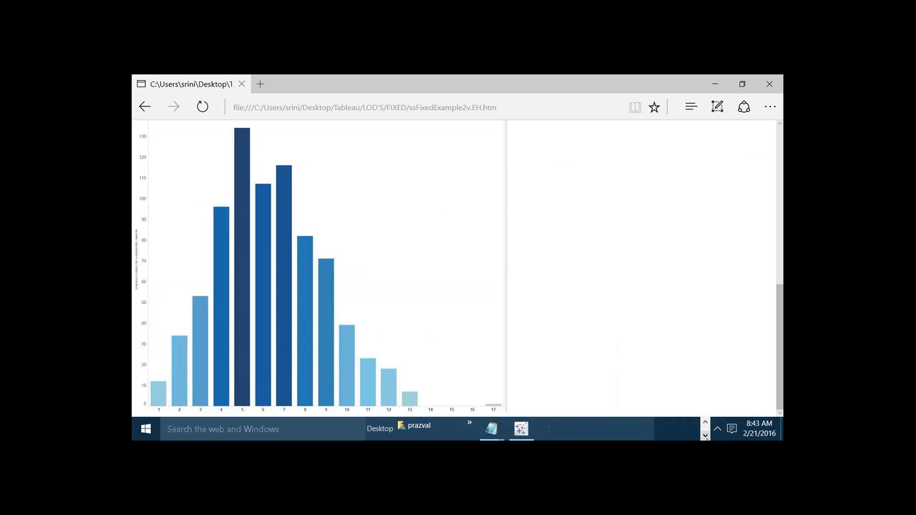
{"action": "left_click", "coordinate": [528, 432]}
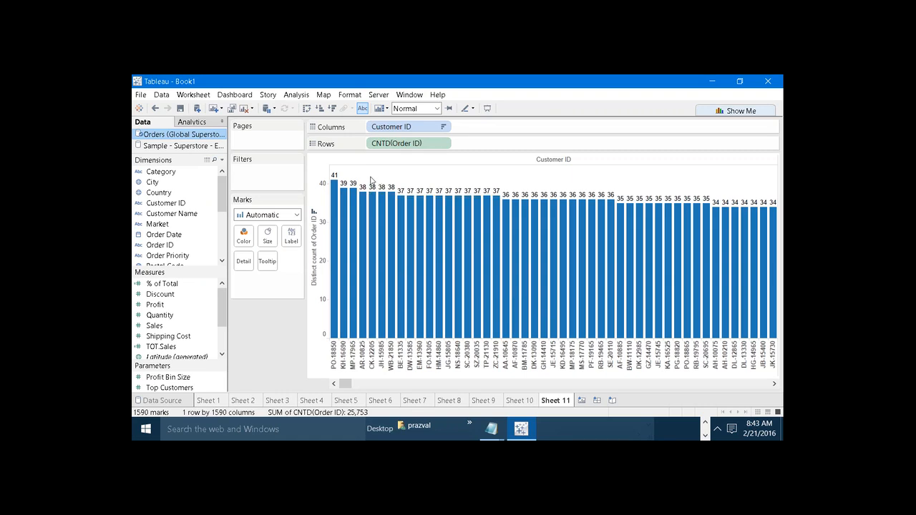
{"action": "mouse_move", "coordinate": [373, 181]}
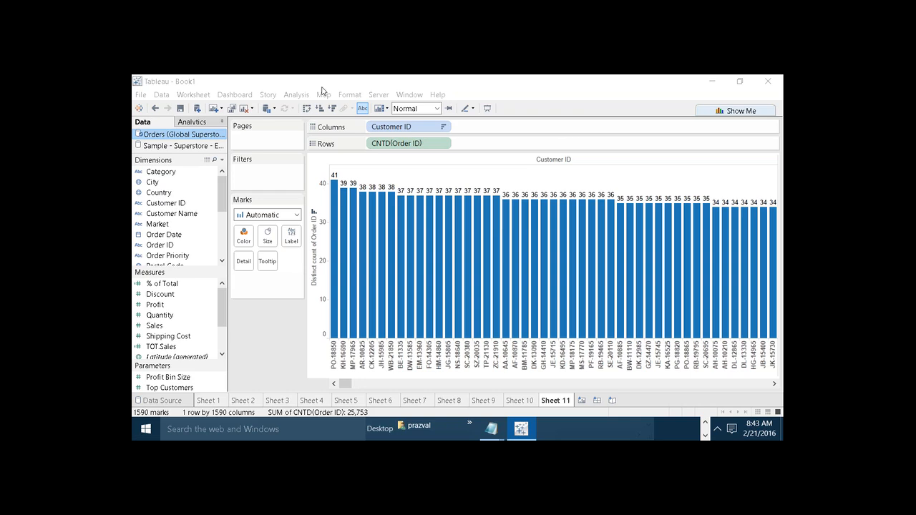
{"action": "left_click", "coordinate": [222, 160]}
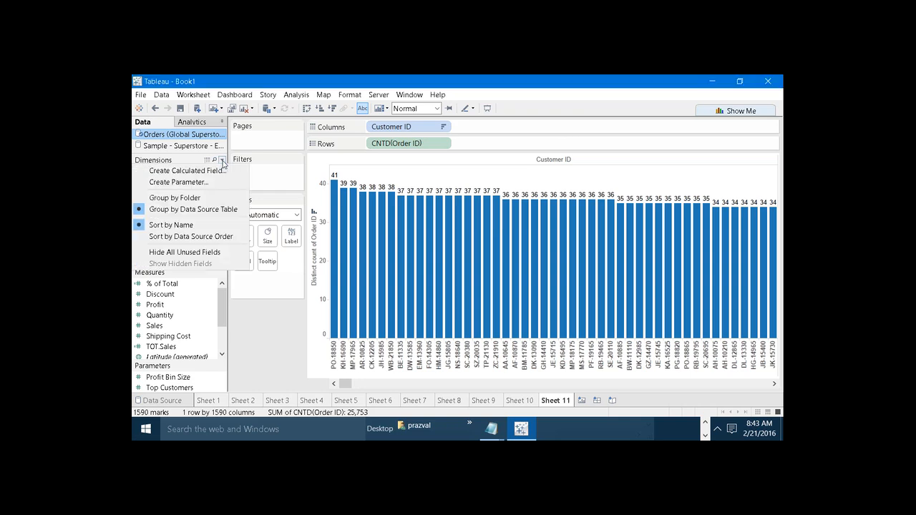
{"action": "left_click", "coordinate": [220, 171]}
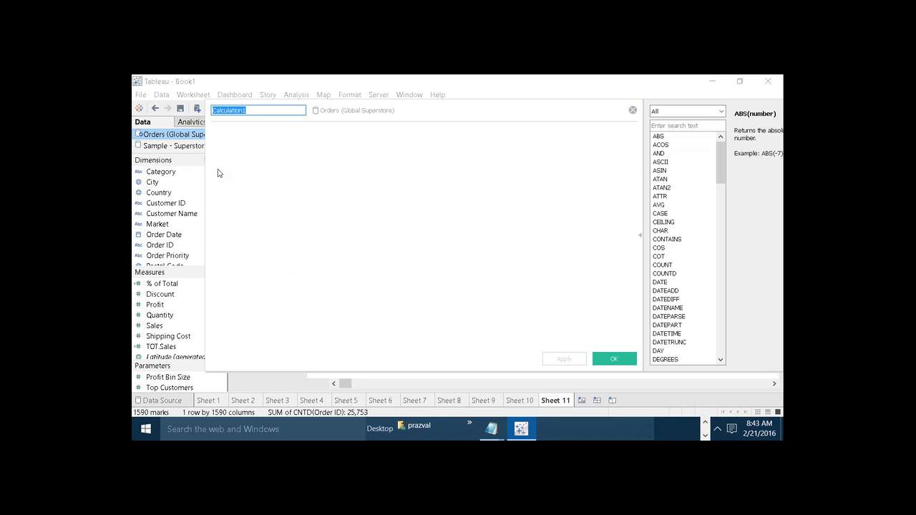
{"action": "type", "text": "n"}
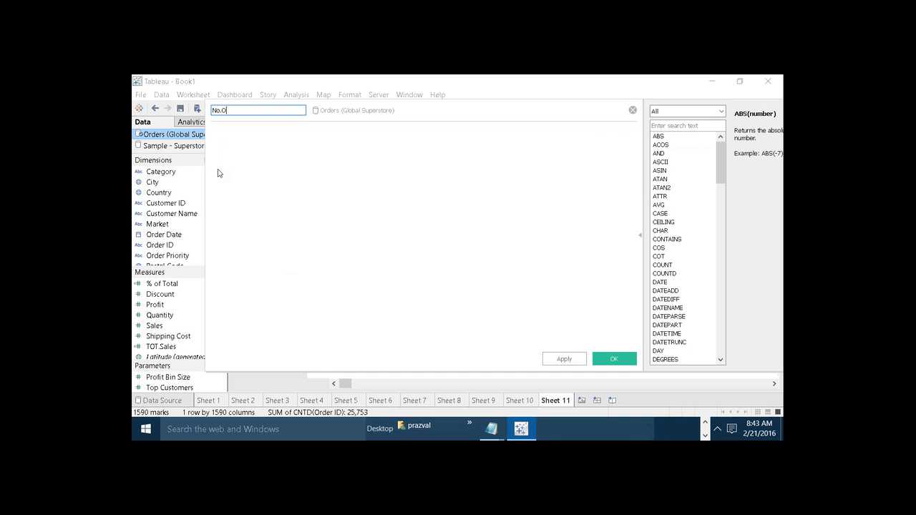
{"action": "type", "text": "o.OfOrdersByCustomer"}
Begin the calculation's formula as a level-of-detail expression, { FIXED [Customer ID] :.
{"action": "left_click", "coordinate": [237, 161]}
{"action": "type", "text": "{"}
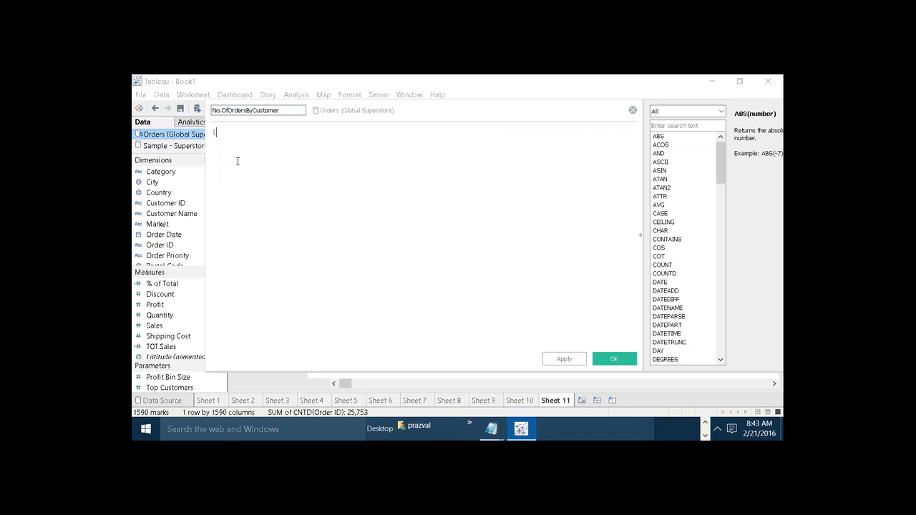
{"action": "type", "text": " FIXED "}
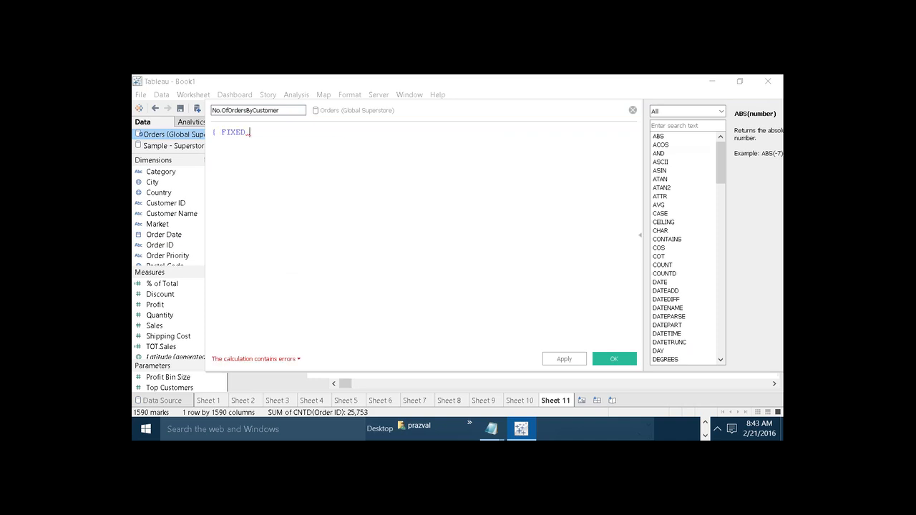
{"action": "type", "text": "CUS"}
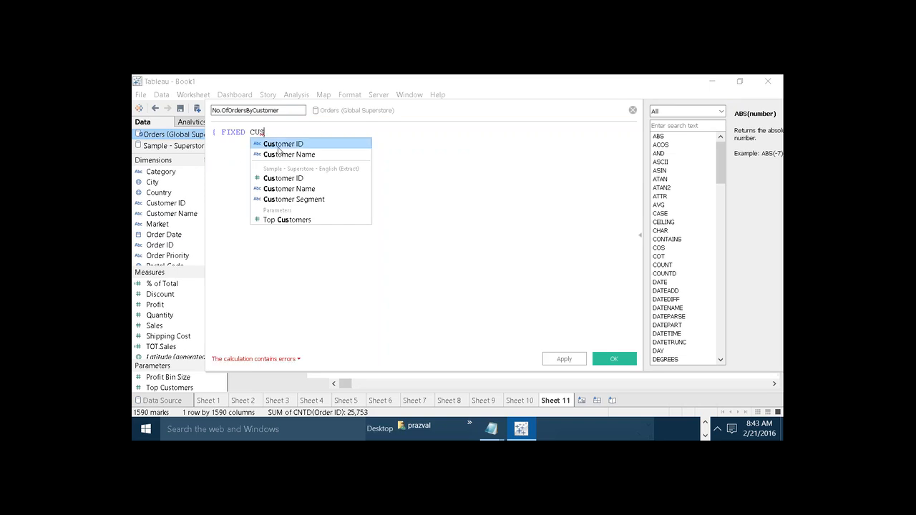
{"action": "left_click", "coordinate": [279, 149]}
{"action": "type", "text": ":"}
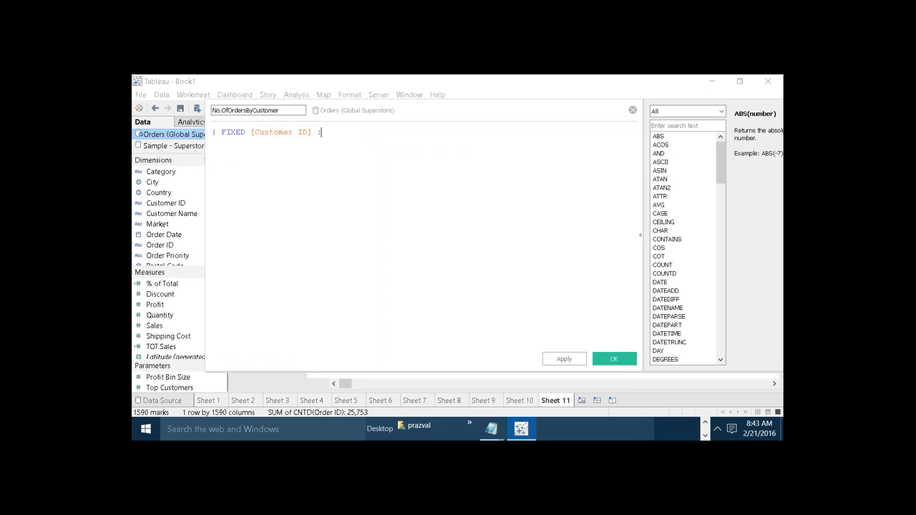
Complete the formula with COUNTD([Order ID]) } as its aggregate expression.
{"action": "type", "text": " COUNTD"}
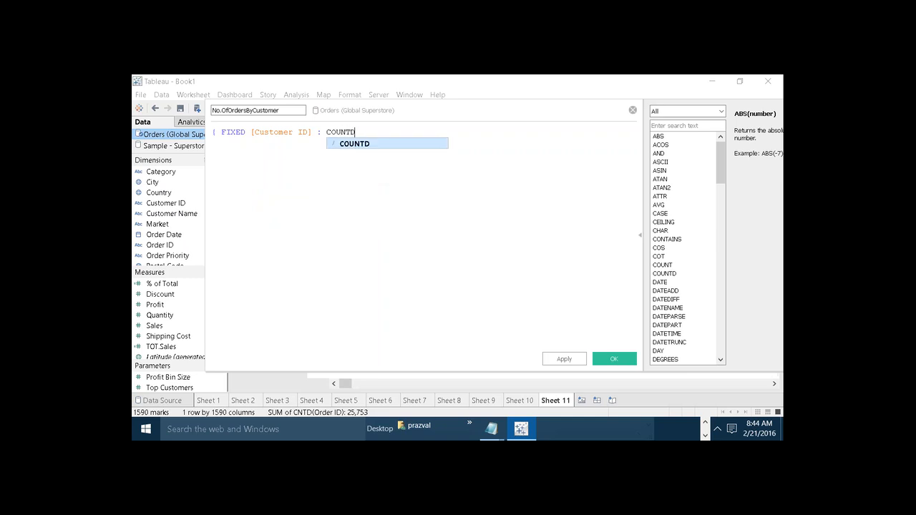
{"action": "type", "text": "([Order Priority]"}
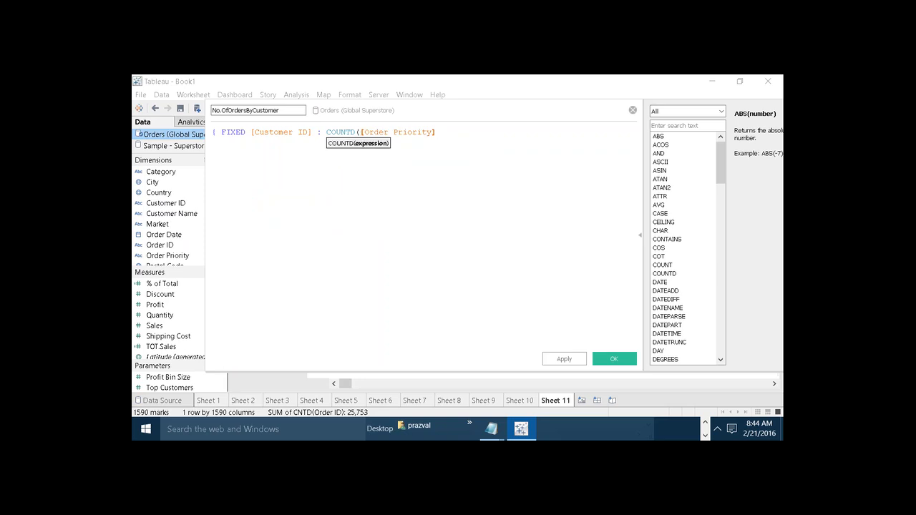
{"action": "key", "text": "BackSpace"}
{"action": "key", "text": "BackSpace"}
{"action": "key", "text": "BackSpace"}
{"action": "key", "text": "BackSpace"}
{"action": "key", "text": "BackSpace"}
{"action": "key", "text": "BackSpace"}
{"action": "key", "text": "BackSpace"}
{"action": "key", "text": "BackSpace"}
{"action": "key", "text": "BackSpace"}
{"action": "key", "text": "BackSpace"}
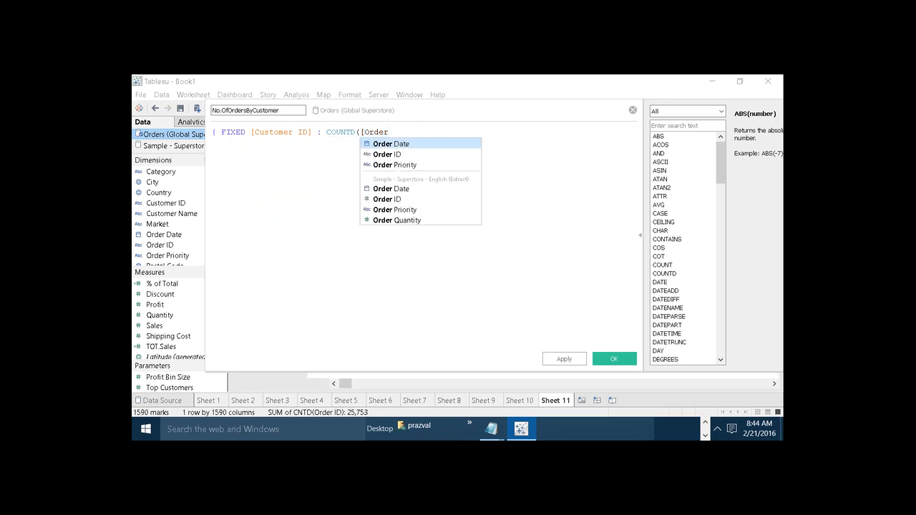
{"action": "left_click", "coordinate": [381, 155]}
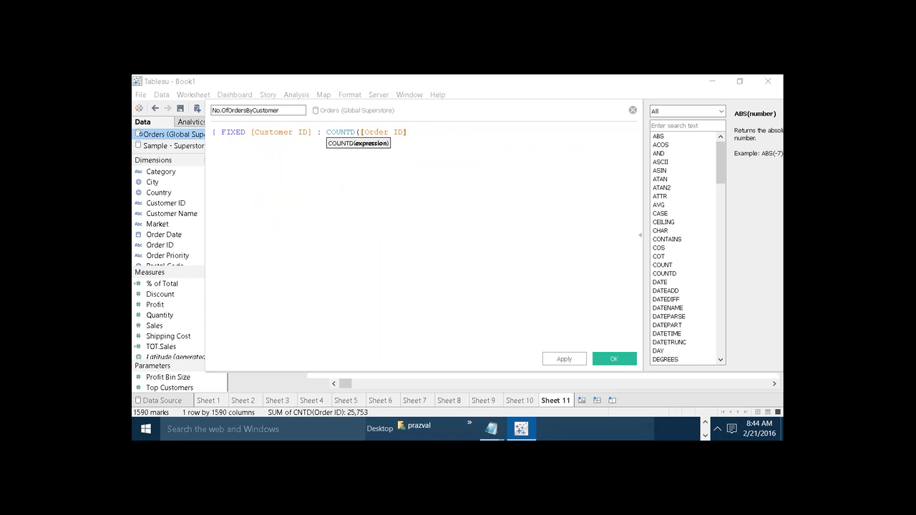
{"action": "type", "text": ")"}
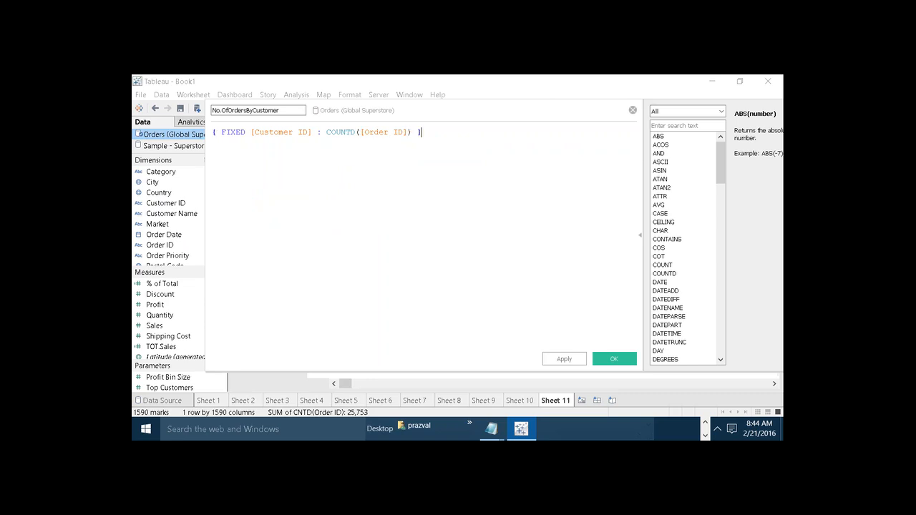
Enlarge and check the formula text, save the No.OfOrdersByCustomer field and create a new worksheet.
{"action": "scroll", "coordinate": [423, 214], "scroll_direction": "up", "scroll_amount": 6}
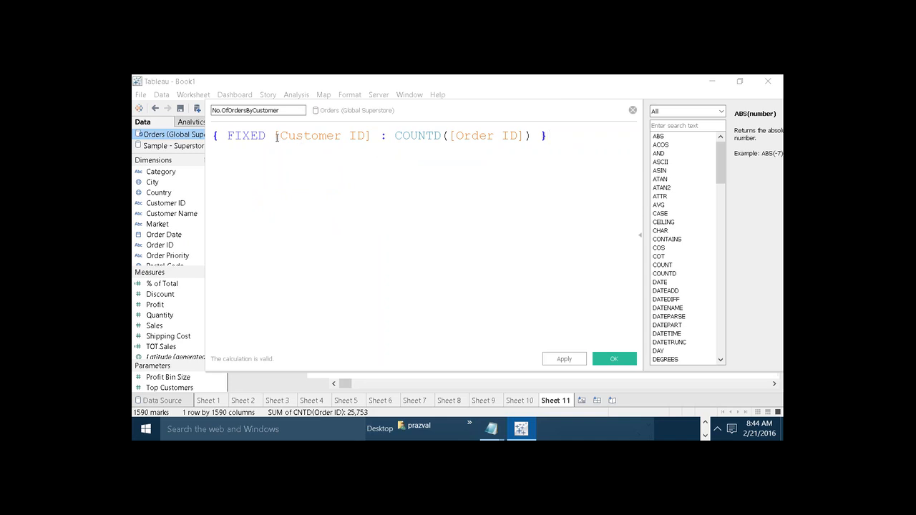
{"action": "left_click_drag", "start_coordinate": [275, 136], "coordinate": [372, 135]}
{"action": "left_click", "coordinate": [456, 136]}
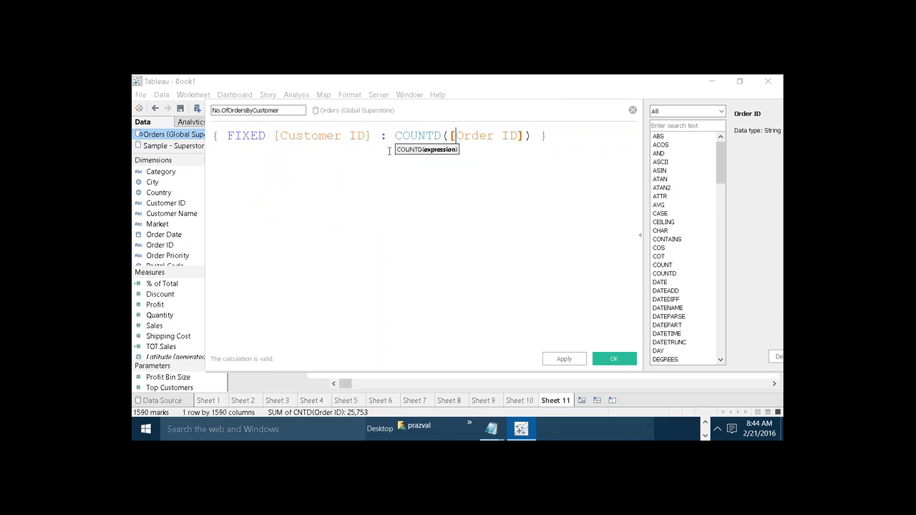
{"action": "key", "text": "End"}
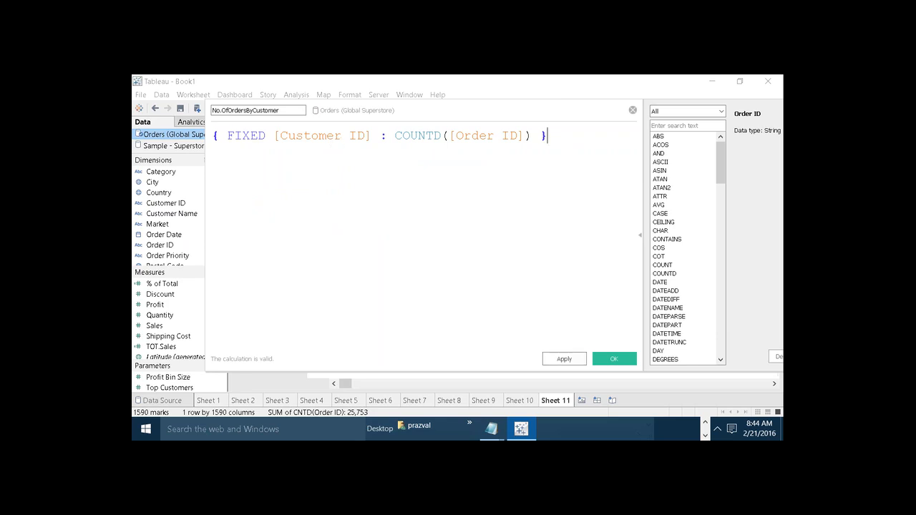
{"action": "left_click", "coordinate": [564, 358]}
{"action": "left_click", "coordinate": [612, 359]}
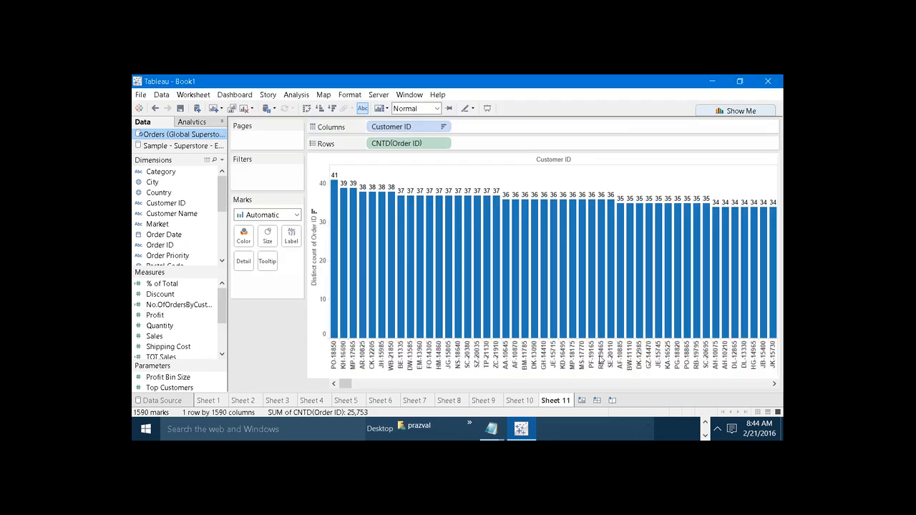
{"action": "left_click", "coordinate": [214, 108]}
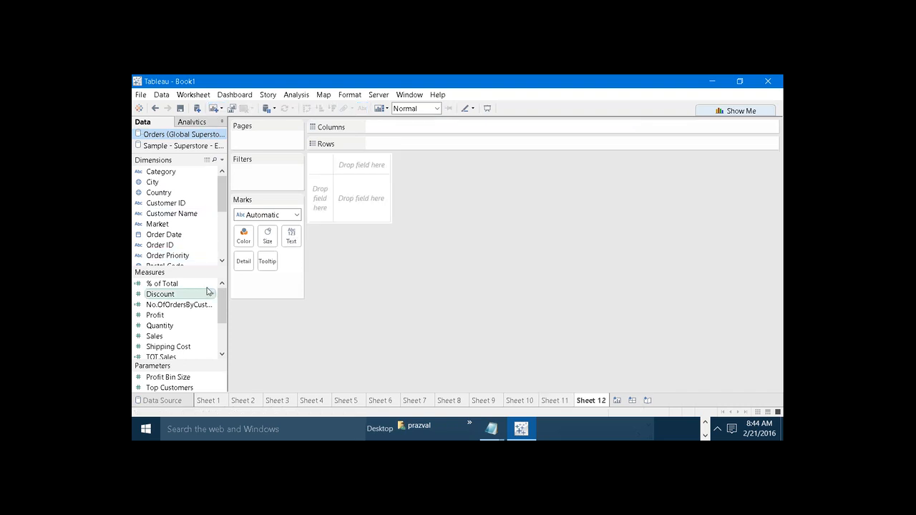
{"action": "left_click_drag", "start_coordinate": [223, 208], "coordinate": [225, 256]}
{"action": "left_click_drag", "start_coordinate": [223, 305], "coordinate": [461, 144]}
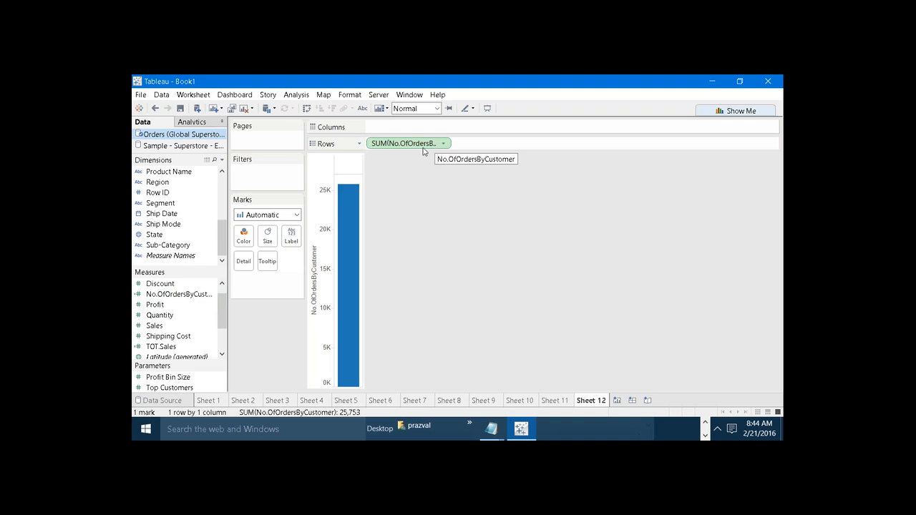
{"action": "left_click_drag", "start_coordinate": [415, 149], "coordinate": [458, 197]}
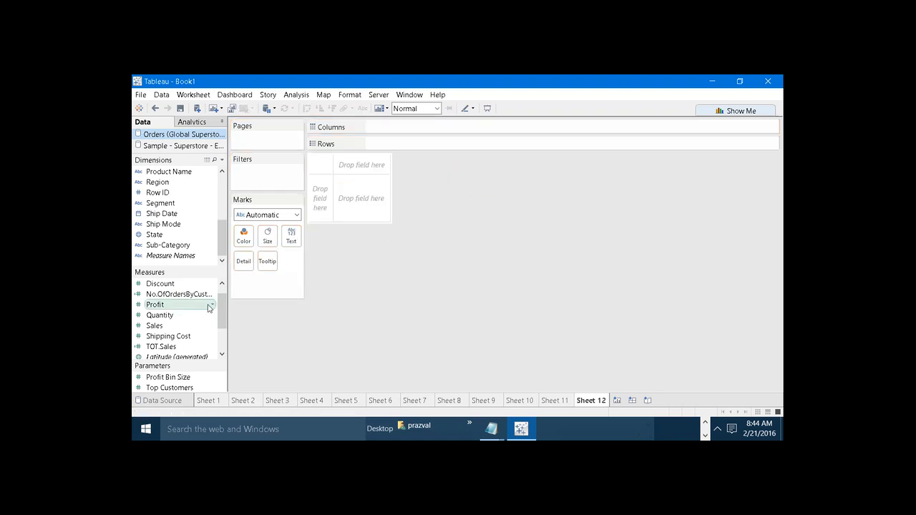
Convert No.OfOrdersByCustomer from a measure to a dimension, add it to the view and swap it onto Columns.
{"action": "left_click", "coordinate": [180, 298]}
{"action": "left_click_drag", "start_coordinate": [180, 298], "coordinate": [221, 188]}
{"action": "left_click_drag", "start_coordinate": [195, 238], "coordinate": [477, 141]}
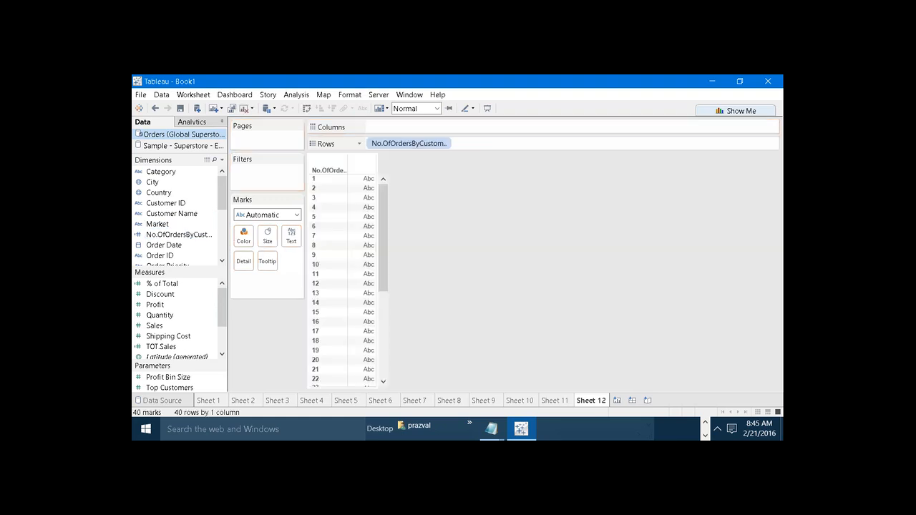
{"action": "left_click", "coordinate": [306, 109]}
Compare the highest No.OfOrdersByCustomer values with the top-ranked customer's bar on Sheet 11.
{"action": "left_click_drag", "start_coordinate": [398, 191], "coordinate": [704, 224]}
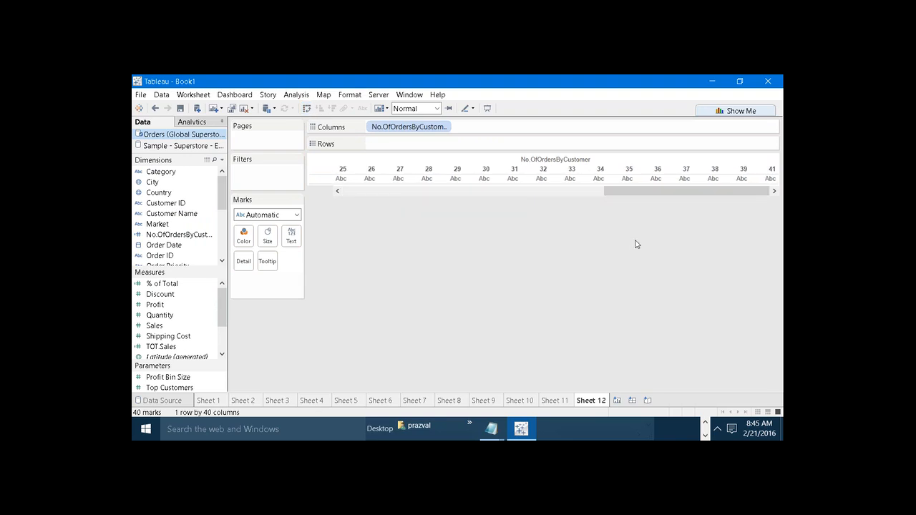
{"action": "left_click", "coordinate": [561, 404]}
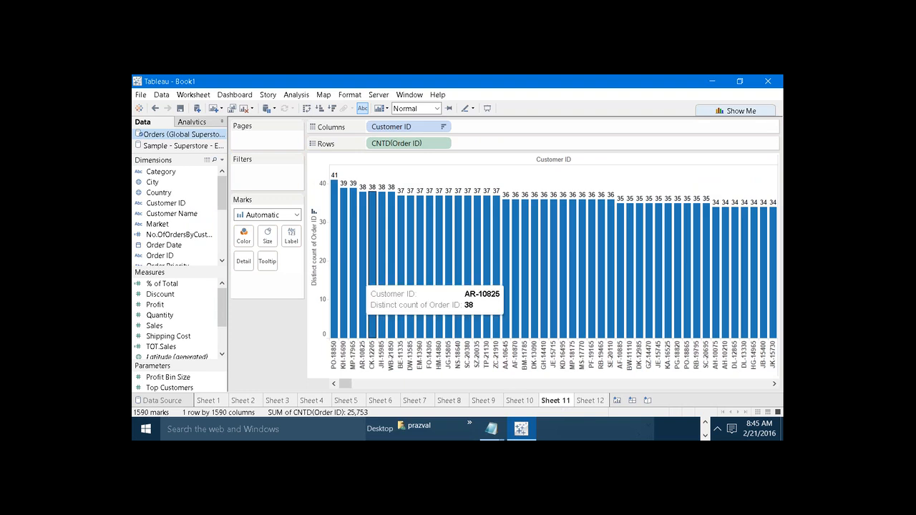
{"action": "left_click", "coordinate": [335, 237]}
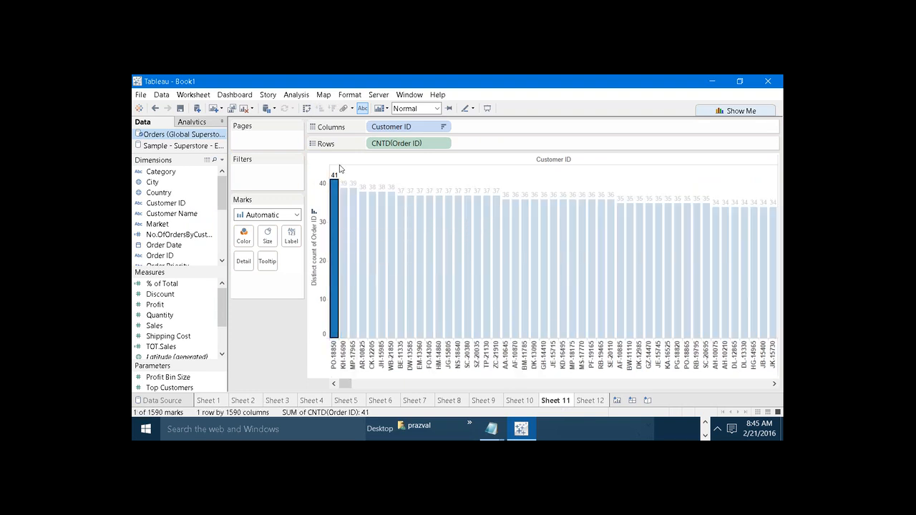
Sort Sheet 11's customers by ascending order count and compare the lowest counts with the first No.OfOrdersByCustomer values on Sheet 12.
{"action": "key", "text": "Escape"}
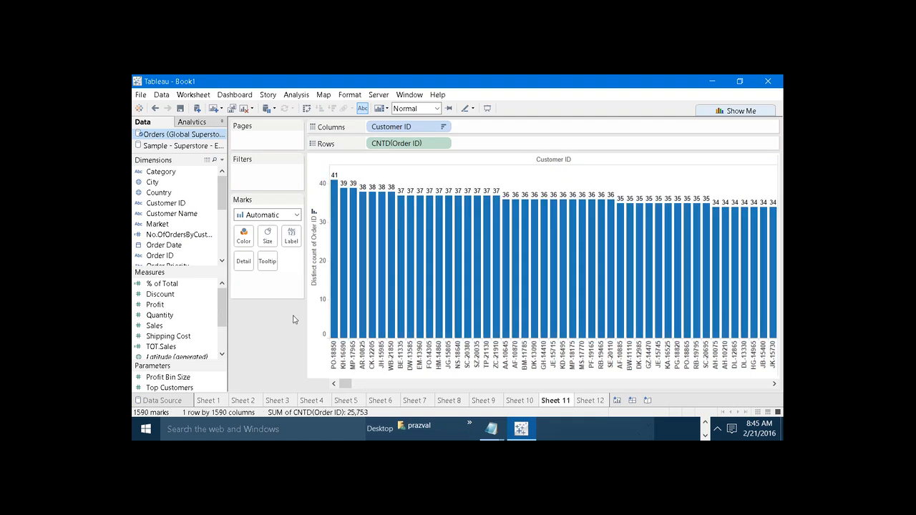
{"action": "left_click", "coordinate": [321, 109]}
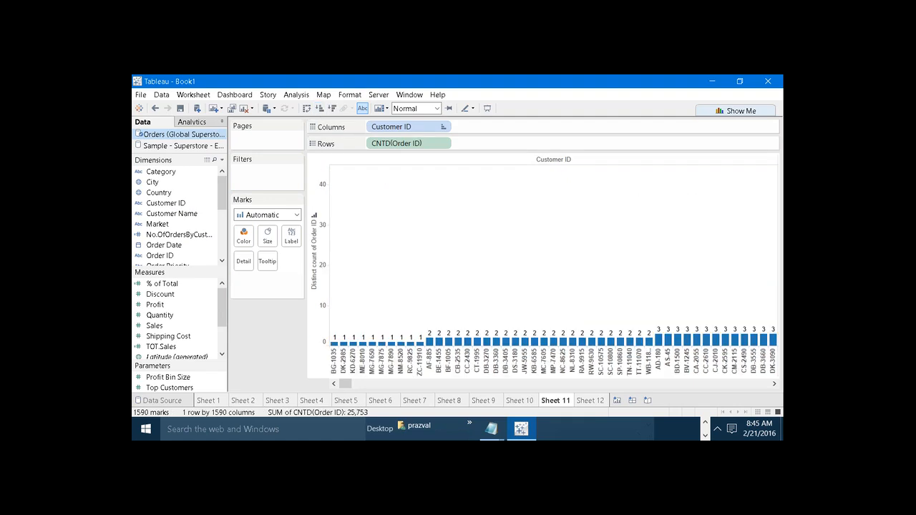
{"action": "mouse_move", "coordinate": [521, 428]}
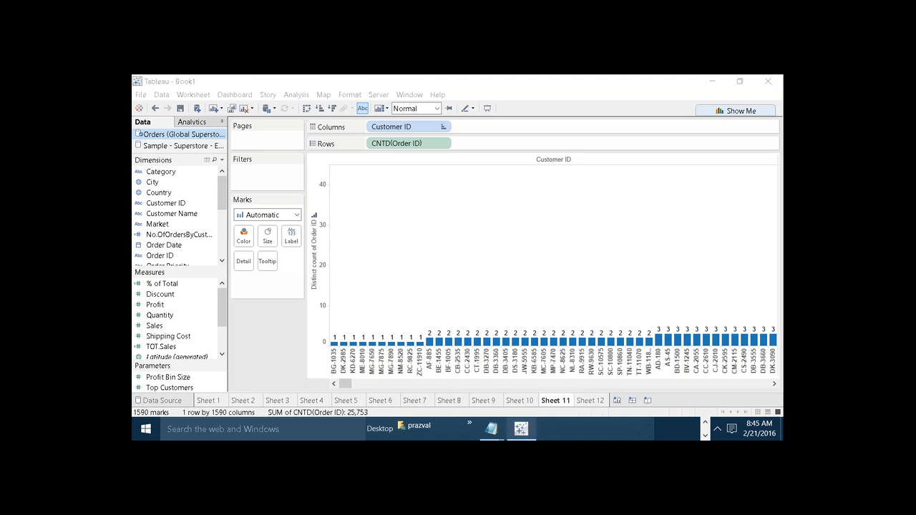
{"action": "left_click", "coordinate": [593, 401]}
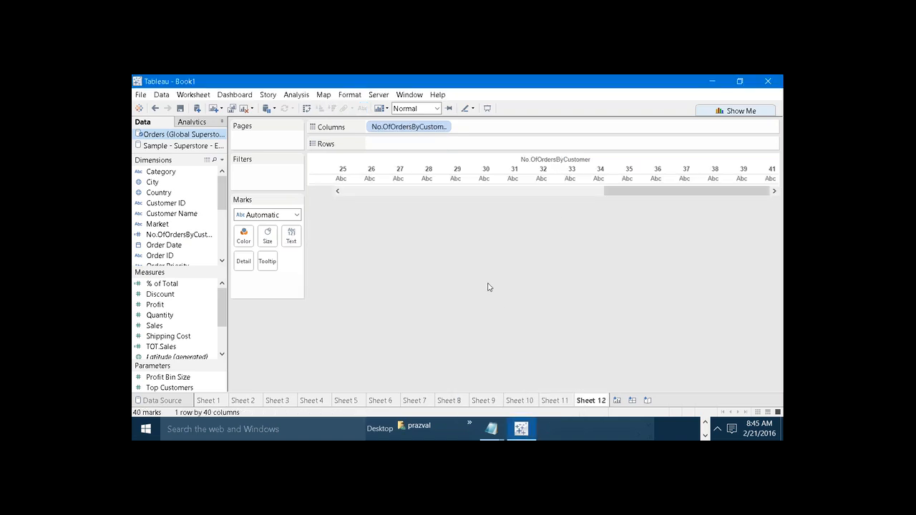
{"action": "left_click_drag", "start_coordinate": [607, 192], "coordinate": [335, 190]}
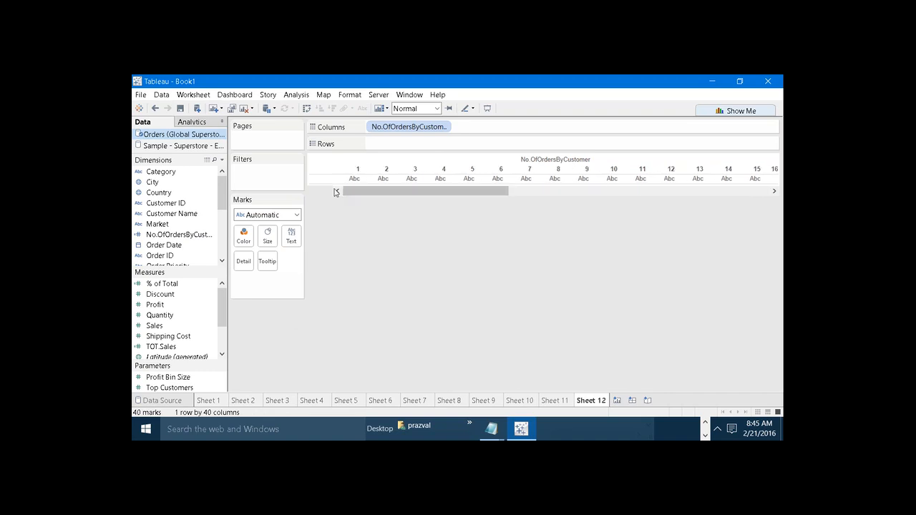
Move No.OfOrdersByCustomer to Rows and add Customer ID with all members to Columns, aggregated as a distinct count.
{"action": "left_click_drag", "start_coordinate": [393, 128], "coordinate": [395, 144]}
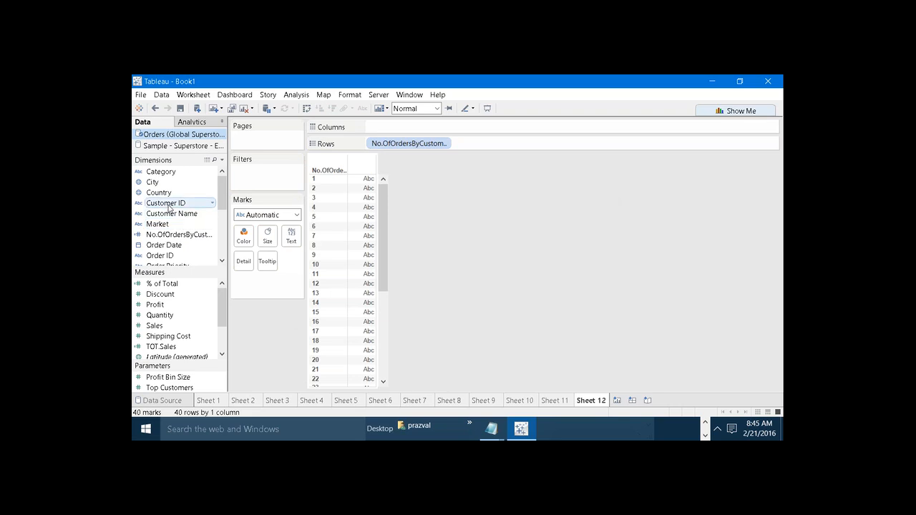
{"action": "left_click_drag", "start_coordinate": [166, 203], "coordinate": [432, 127]}
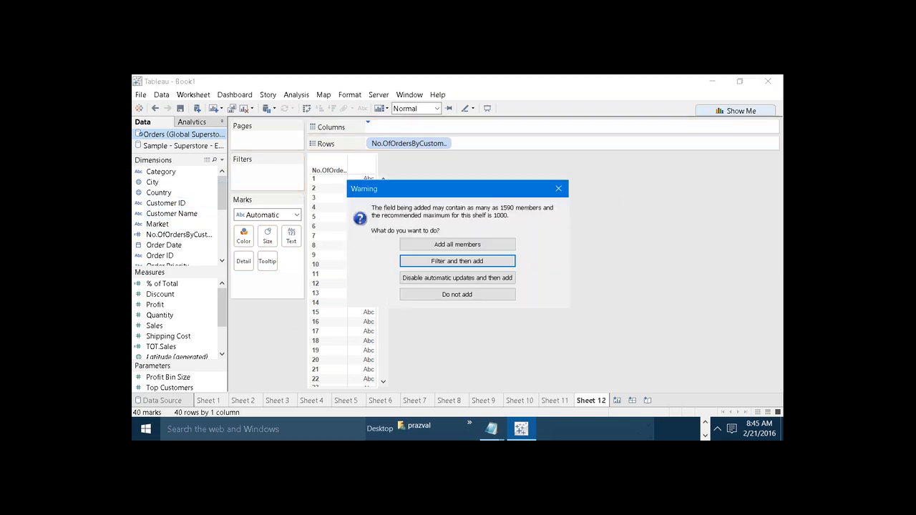
{"action": "left_click", "coordinate": [458, 244]}
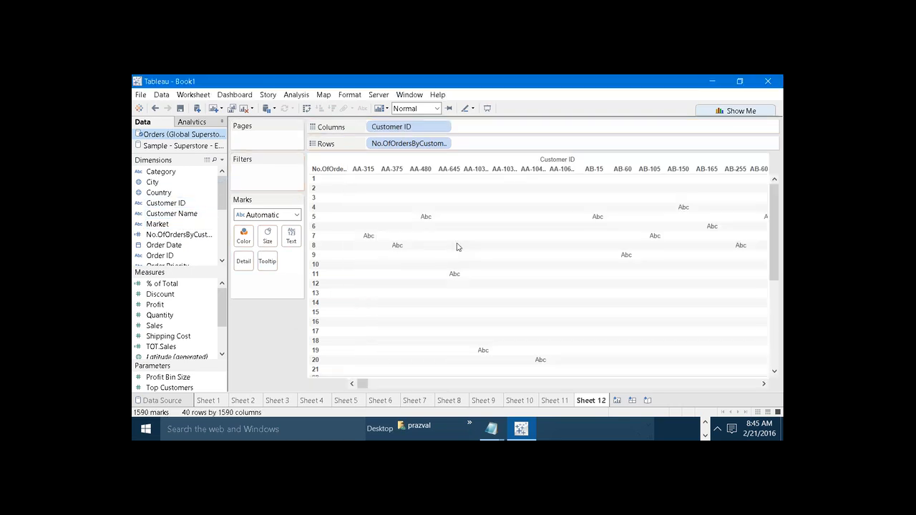
{"action": "right_click", "coordinate": [416, 129]}
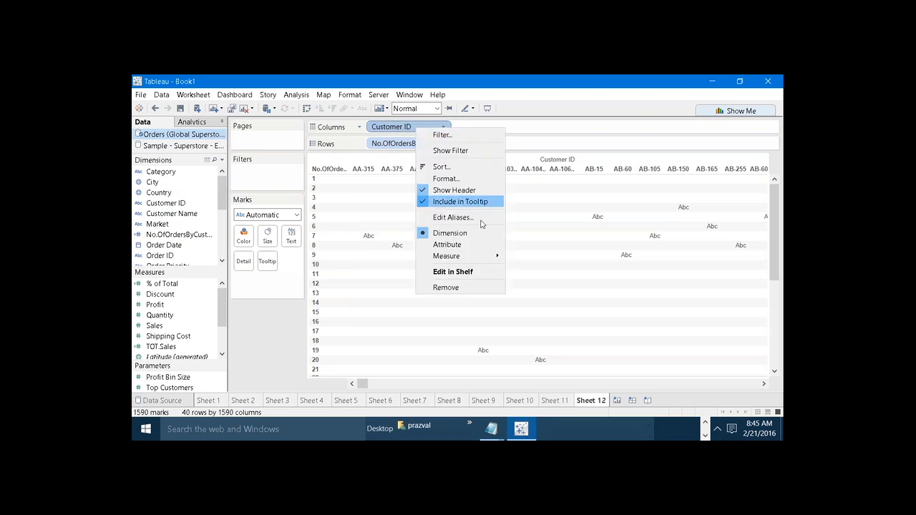
{"action": "mouse_move", "coordinate": [504, 258]}
{"action": "left_click", "coordinate": [535, 291]}
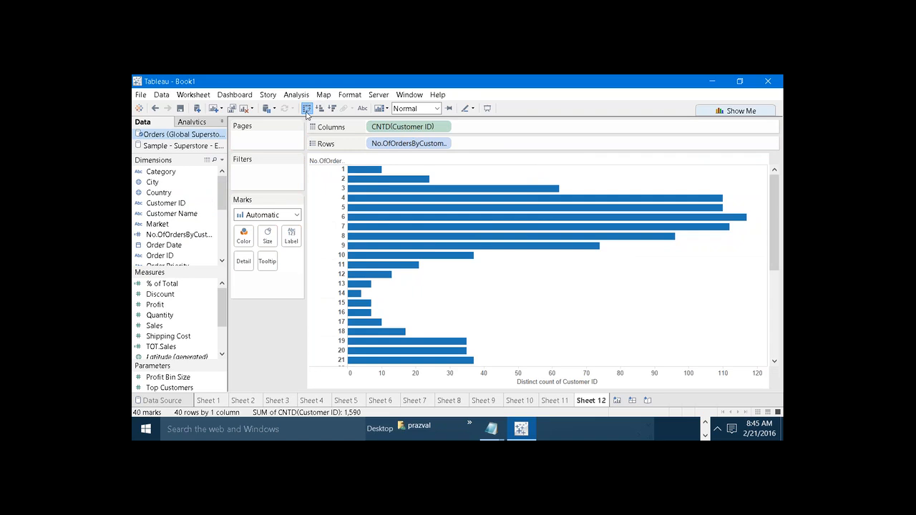
Swap rows and columns for vertical bars, widen the histogram and show the mark labels.
{"action": "left_click", "coordinate": [306, 108]}
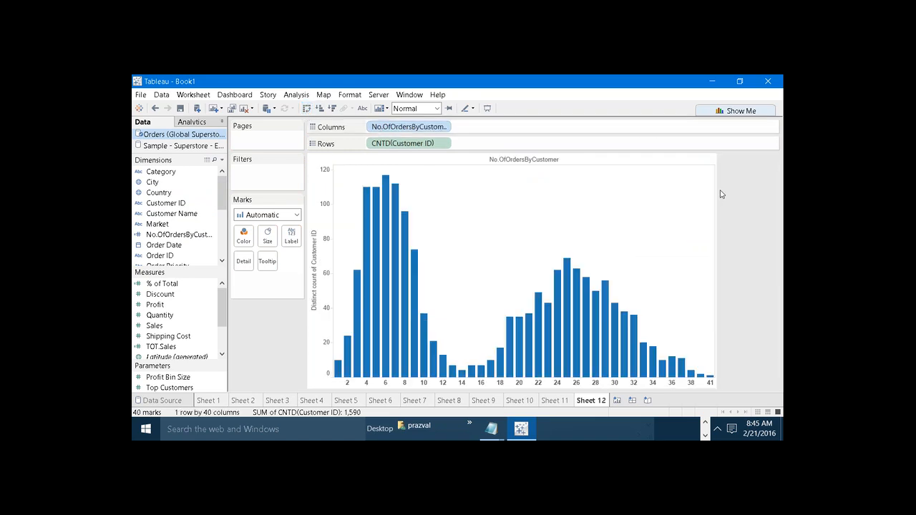
{"action": "left_click_drag", "start_coordinate": [724, 188], "coordinate": [757, 188]}
{"action": "left_click", "coordinate": [362, 108]}
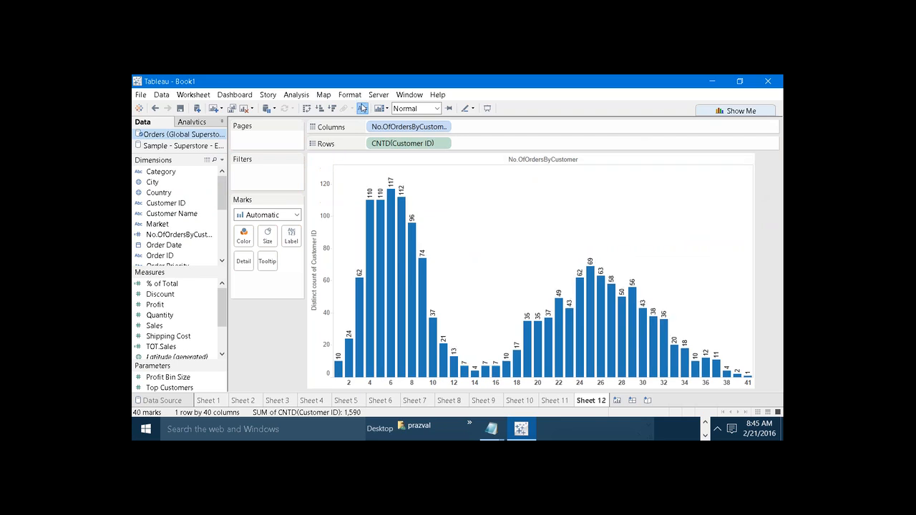
{"action": "mouse_move", "coordinate": [366, 319]}
Swap the rows and columns back to horizontal bars and view the bars for the highest order counts.
{"action": "left_click", "coordinate": [307, 109]}
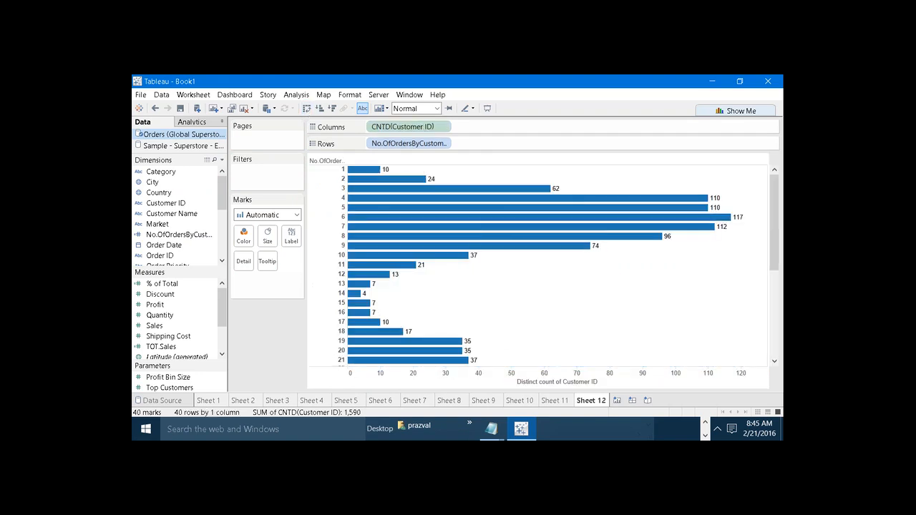
{"action": "mouse_move", "coordinate": [637, 212]}
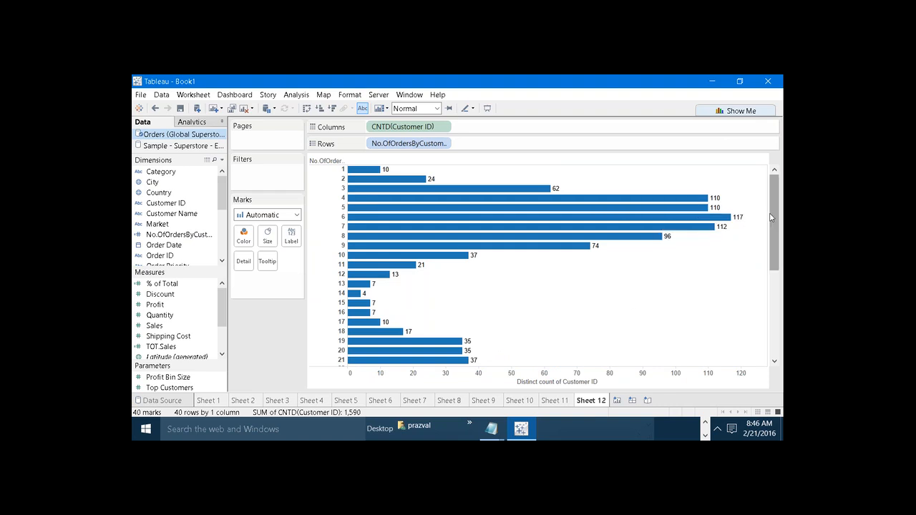
{"action": "left_click_drag", "start_coordinate": [770, 218], "coordinate": [771, 304]}
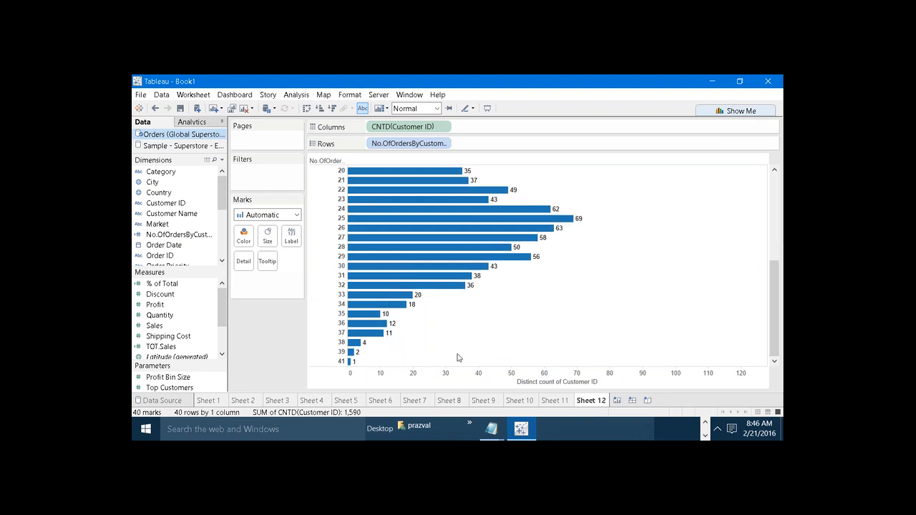
Sort Sheet 11 by descending order count and compare its top customers with the highest order-count bars on Sheet 12.
{"action": "left_click", "coordinate": [569, 399]}
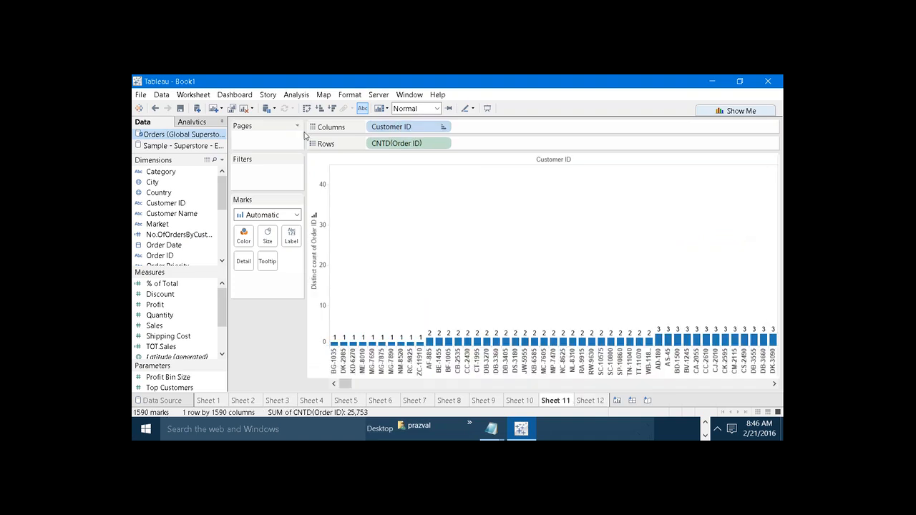
{"action": "left_click", "coordinate": [332, 108]}
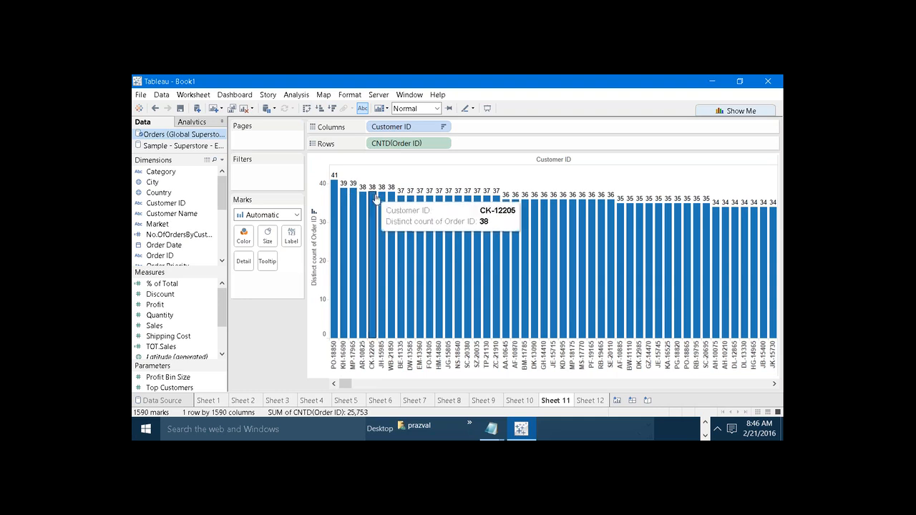
{"action": "left_click", "coordinate": [589, 402]}
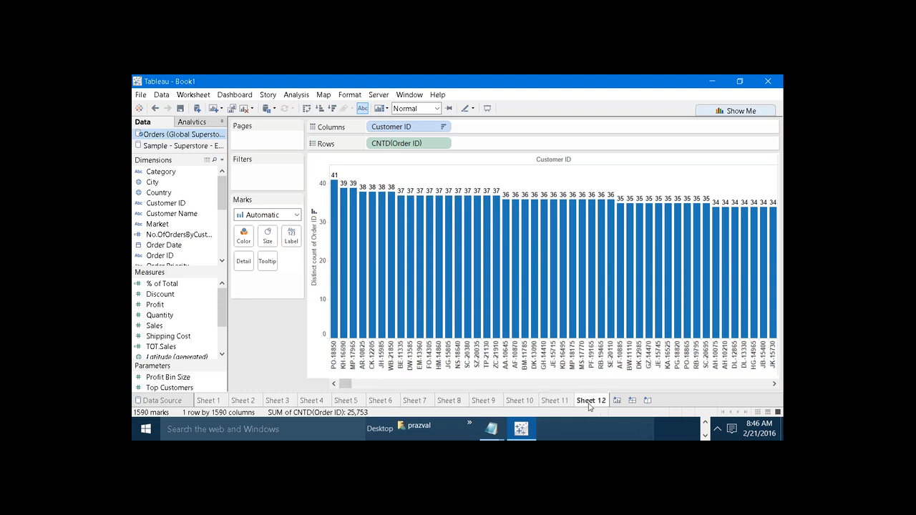
{"action": "mouse_move", "coordinate": [398, 333]}
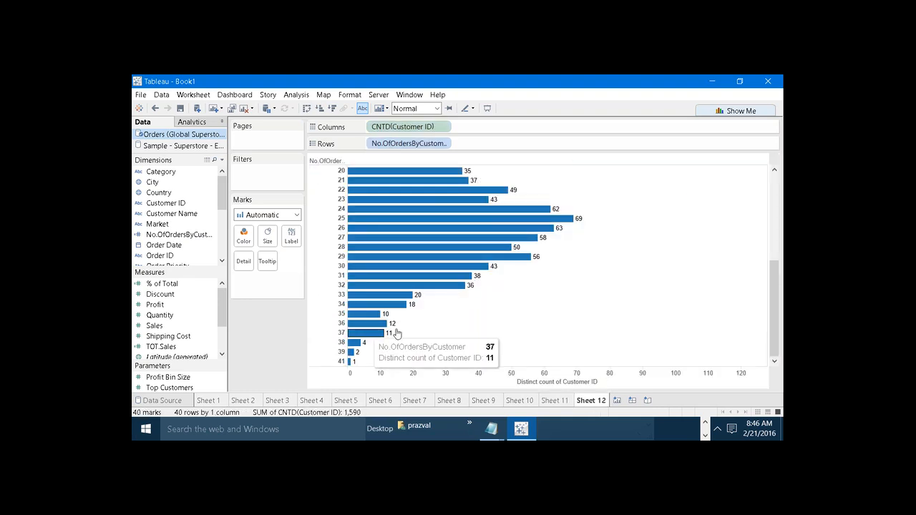
{"action": "left_click", "coordinate": [555, 400]}
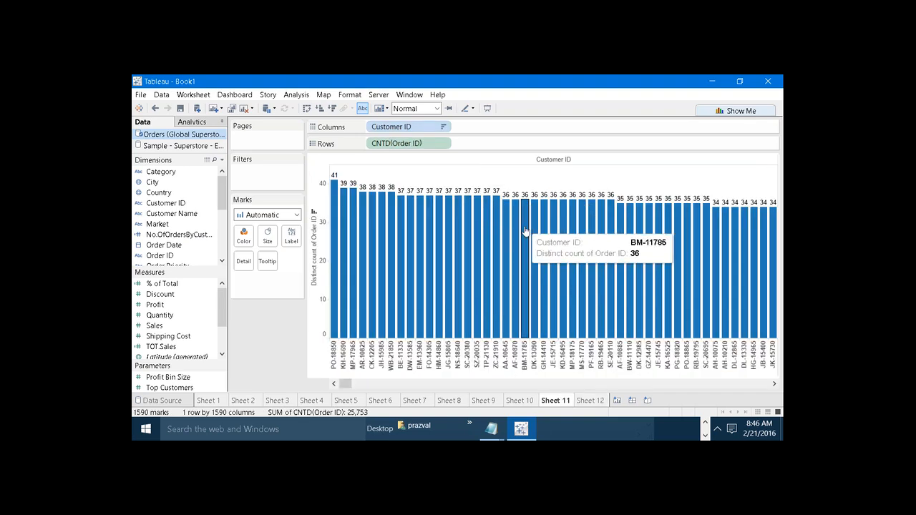
{"action": "left_click", "coordinate": [588, 403]}
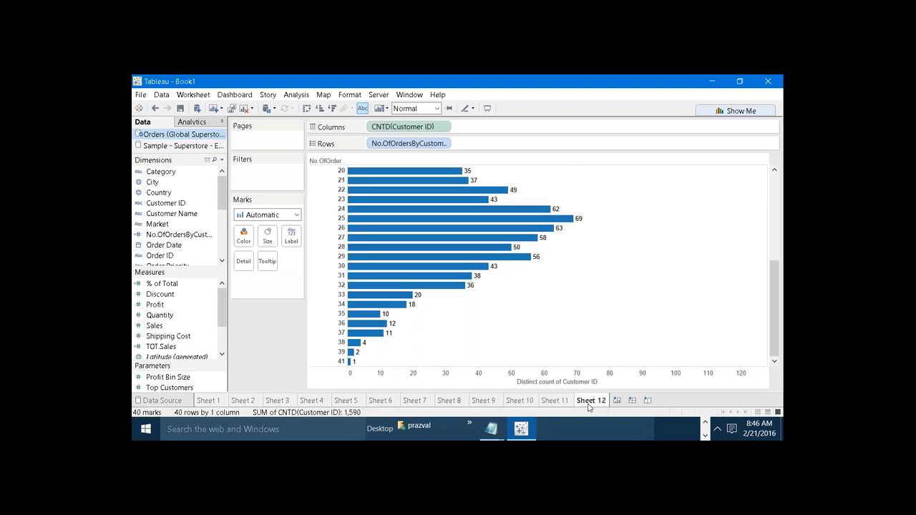
{"action": "mouse_move", "coordinate": [377, 327]}
Select the Sample - Superstore data source and try to move the Include1 and Exclude1 measures into Dimensions.
{"action": "mouse_move", "coordinate": [222, 299]}
{"action": "left_mouse_down"}
{"action": "mouse_move", "coordinate": [223, 319]}
{"action": "mouse_move", "coordinate": [221, 286]}
{"action": "left_mouse_up"}
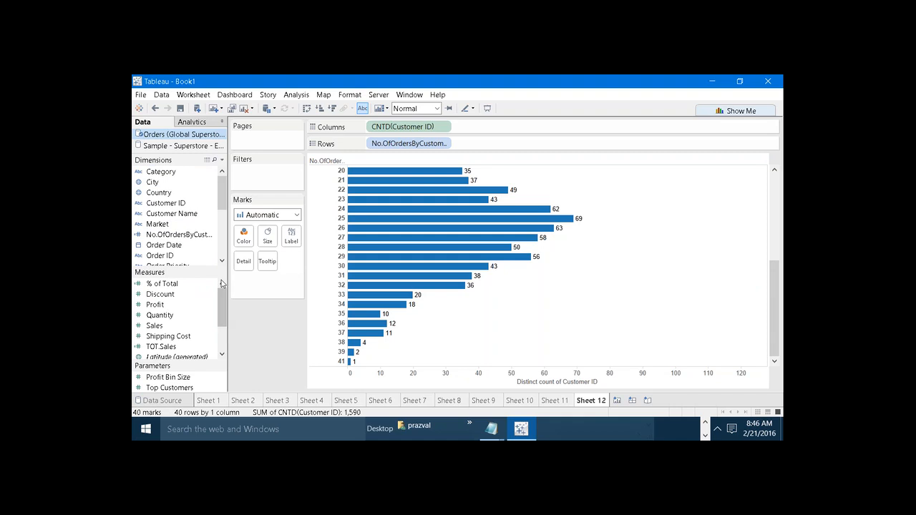
{"action": "left_click", "coordinate": [180, 145]}
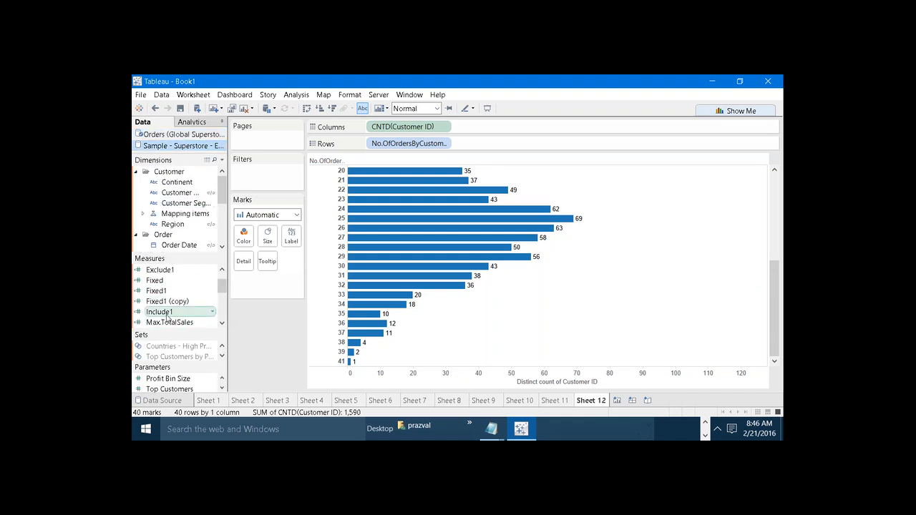
{"action": "left_click_drag", "start_coordinate": [189, 312], "coordinate": [174, 213]}
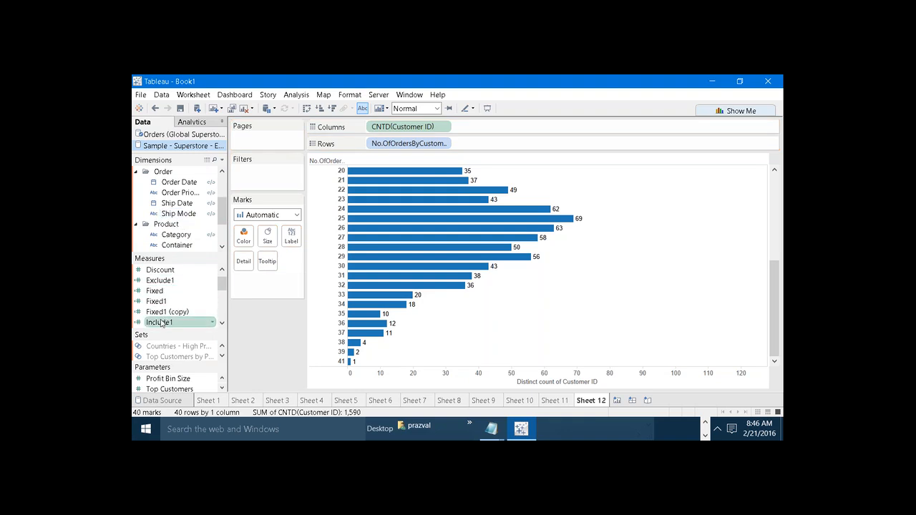
{"action": "left_click_drag", "start_coordinate": [164, 322], "coordinate": [164, 198]}
{"action": "left_click", "coordinate": [158, 281]}
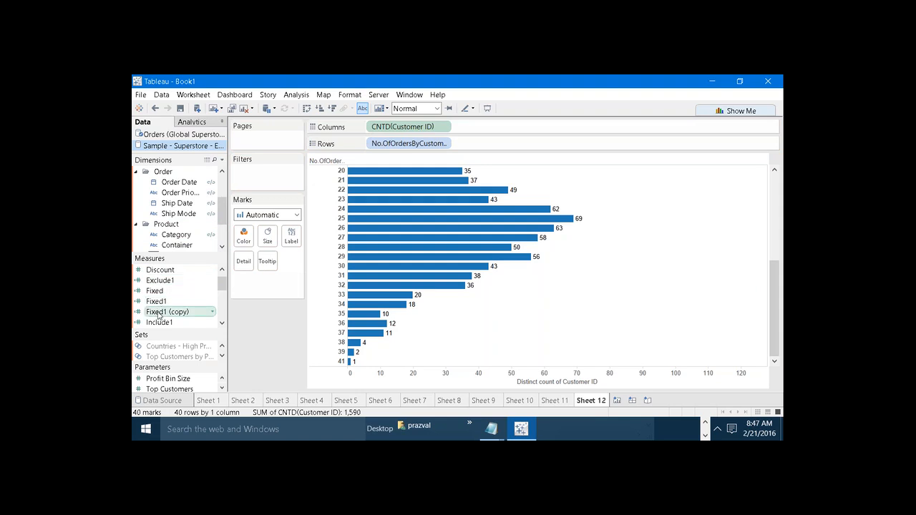
{"action": "left_click_drag", "start_coordinate": [164, 322], "coordinate": [168, 213]}
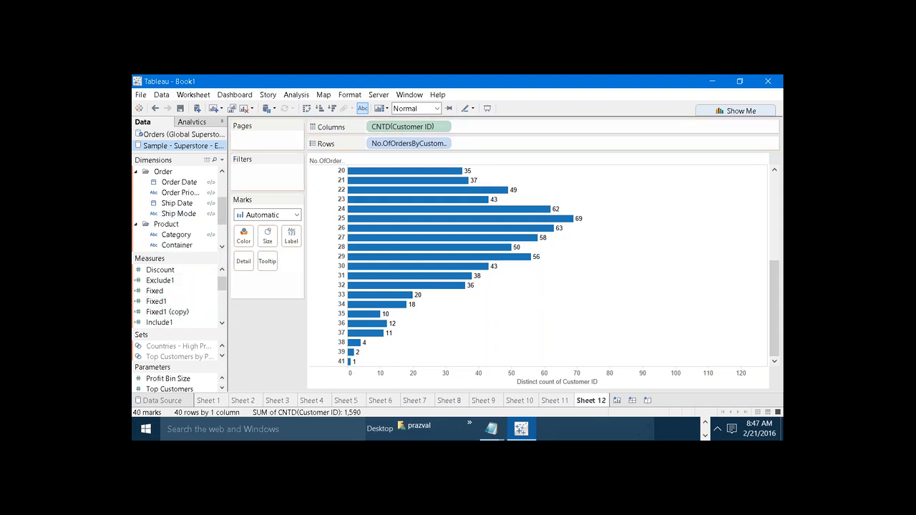
{"action": "left_click_drag", "start_coordinate": [159, 280], "coordinate": [178, 234]}
Switch to PowerPoint to view the Filter Sequence slide, and return to the exercise 3.1 problem statement in the Edge browser.
{"action": "left_click", "coordinate": [705, 423]}
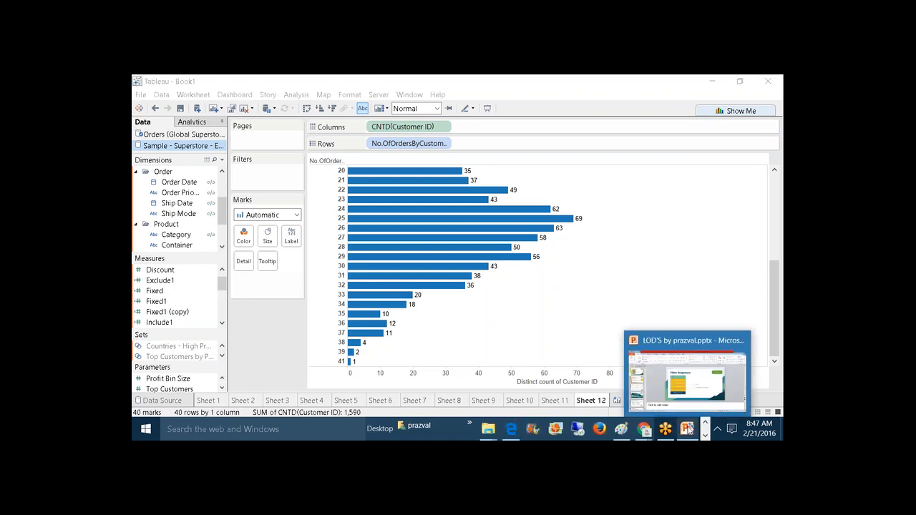
{"action": "left_click", "coordinate": [689, 429]}
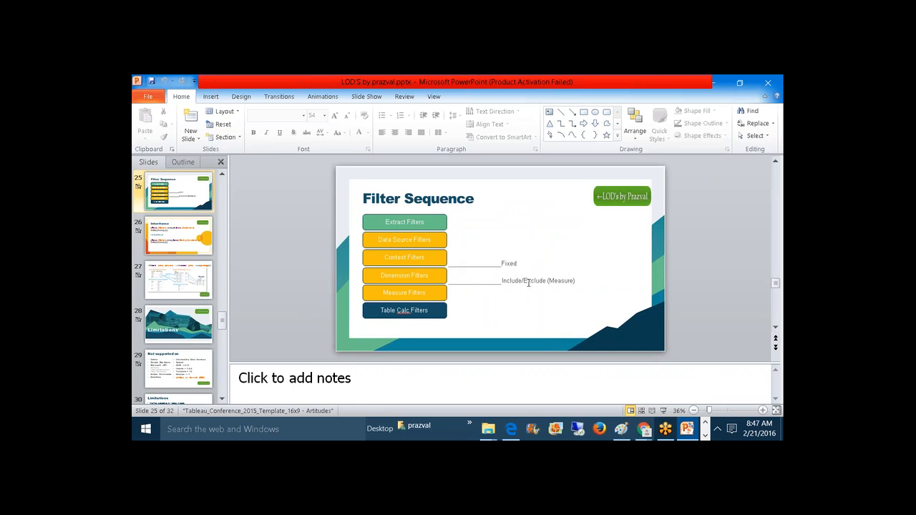
{"action": "left_click", "coordinate": [511, 429]}
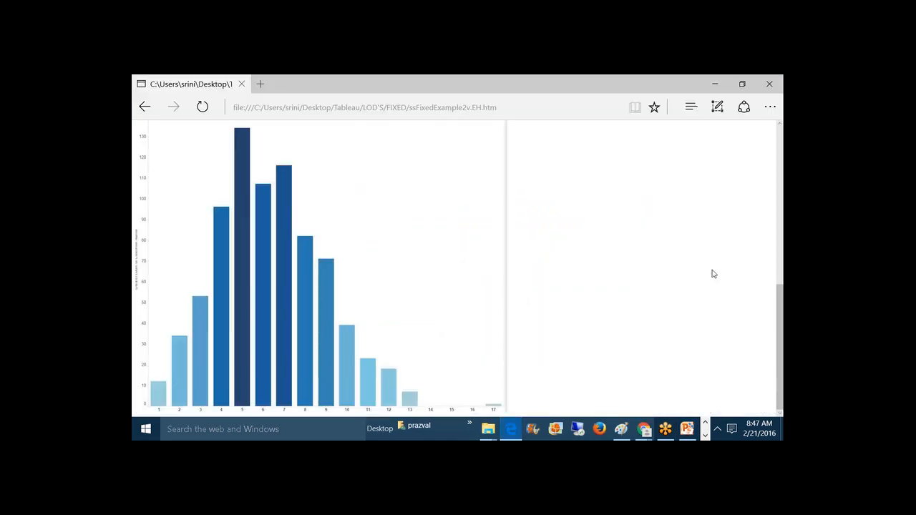
{"action": "left_click_drag", "start_coordinate": [780, 294], "coordinate": [778, 136]}
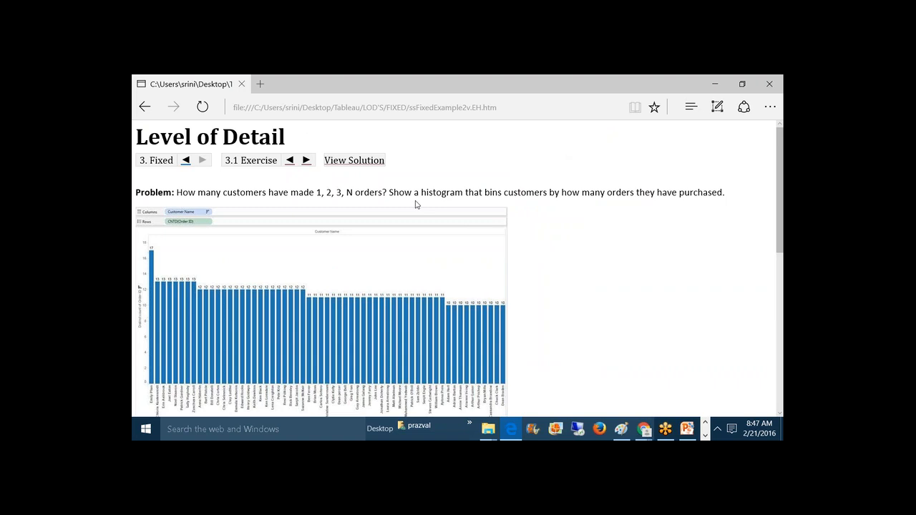
Open exercise 3.2 and read its CO2 facilities problem, the histogram's axis description and the bonus question on total CO2 emission.
{"action": "left_click", "coordinate": [305, 160]}
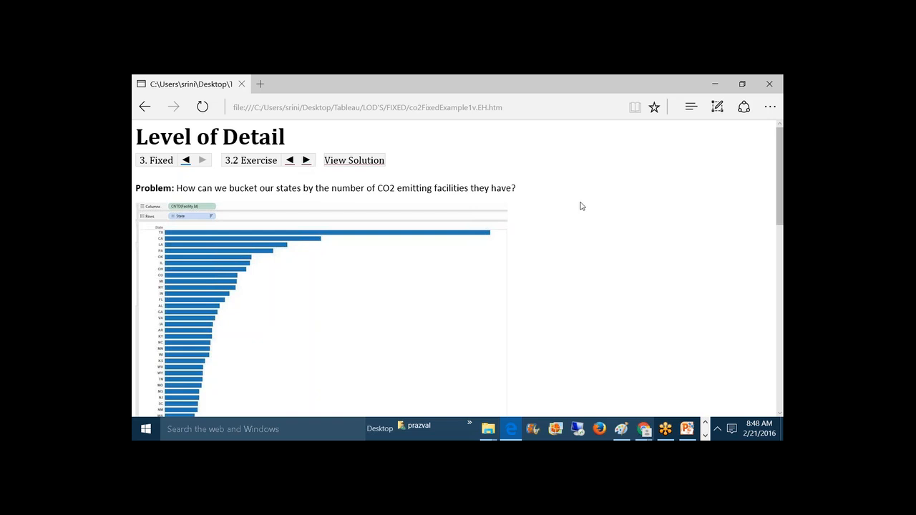
{"action": "left_click_drag", "start_coordinate": [781, 178], "coordinate": [721, 208]}
{"action": "left_click_drag", "start_coordinate": [332, 188], "coordinate": [513, 188]}
{"action": "left_click", "coordinate": [513, 189]}
{"action": "left_click_drag", "start_coordinate": [780, 191], "coordinate": [775, 370]}
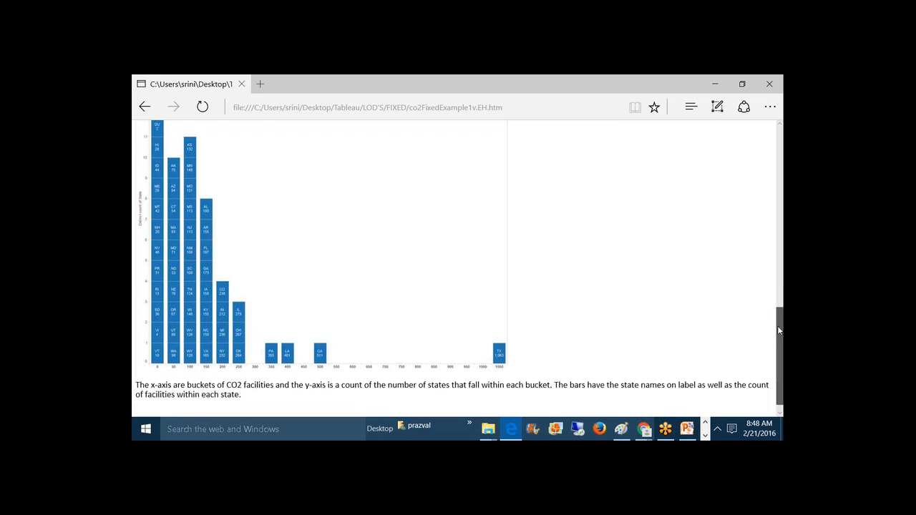
{"action": "scroll", "coordinate": [777, 326], "scroll_direction": "down", "scroll_amount": 1}
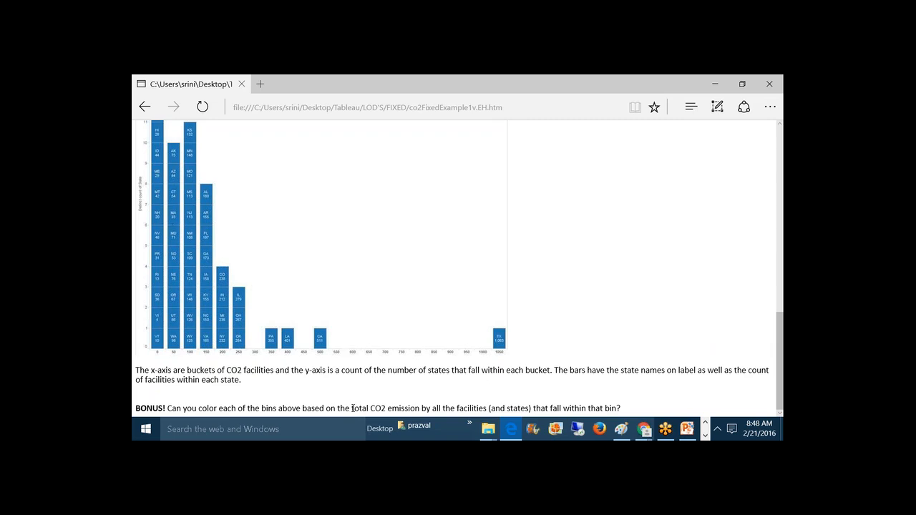
{"action": "left_click_drag", "start_coordinate": [352, 407], "coordinate": [466, 407]}
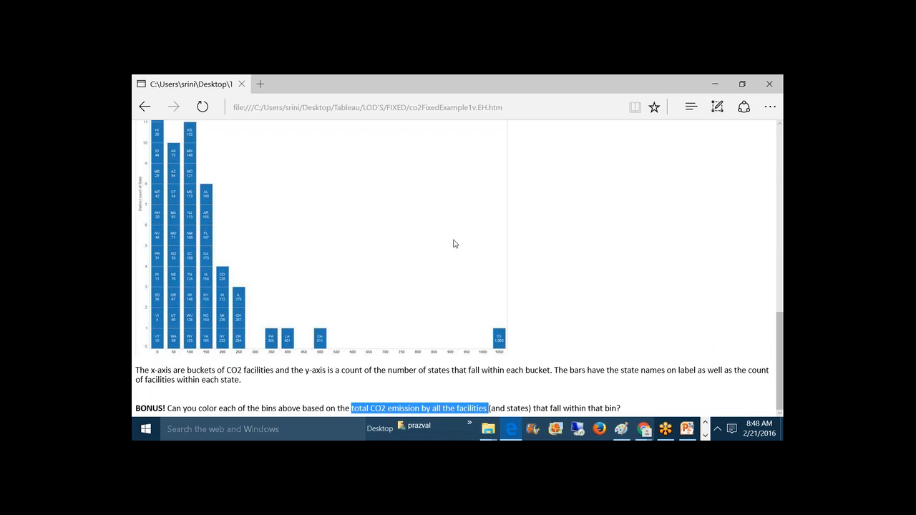
{"action": "left_click_drag", "start_coordinate": [781, 337], "coordinate": [779, 141]}
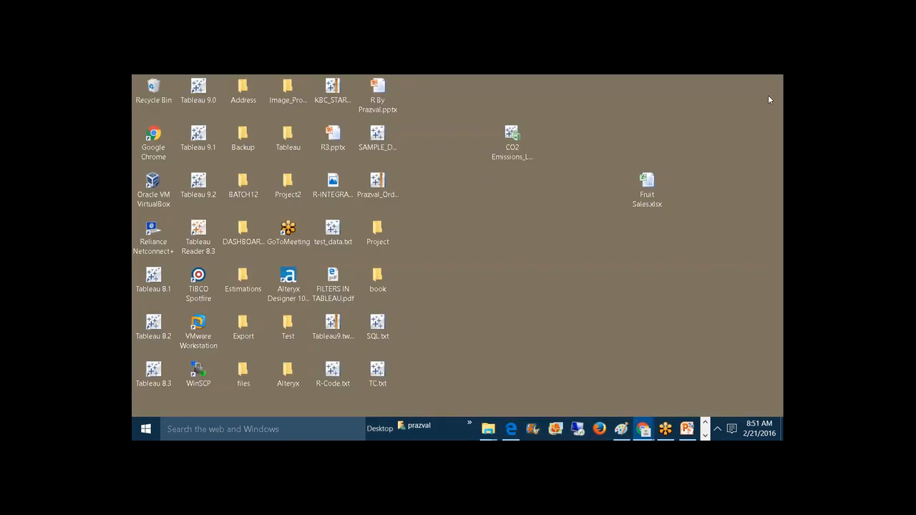
Switch to Tableau, connect to the CO2 Emissions_LOD.tde data extract on the Desktop, and add a new worksheet.
{"action": "left_click", "coordinate": [705, 434]}
{"action": "left_click", "coordinate": [527, 435]}
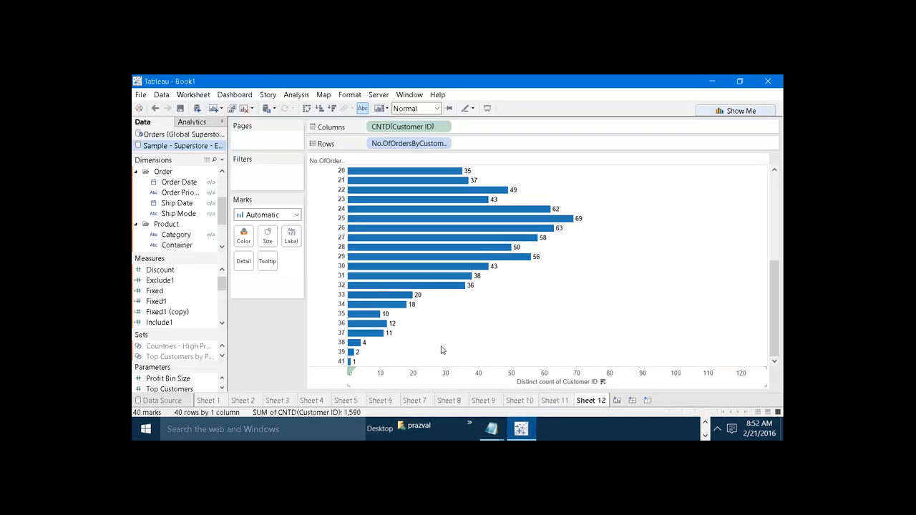
{"action": "left_click", "coordinate": [198, 109]}
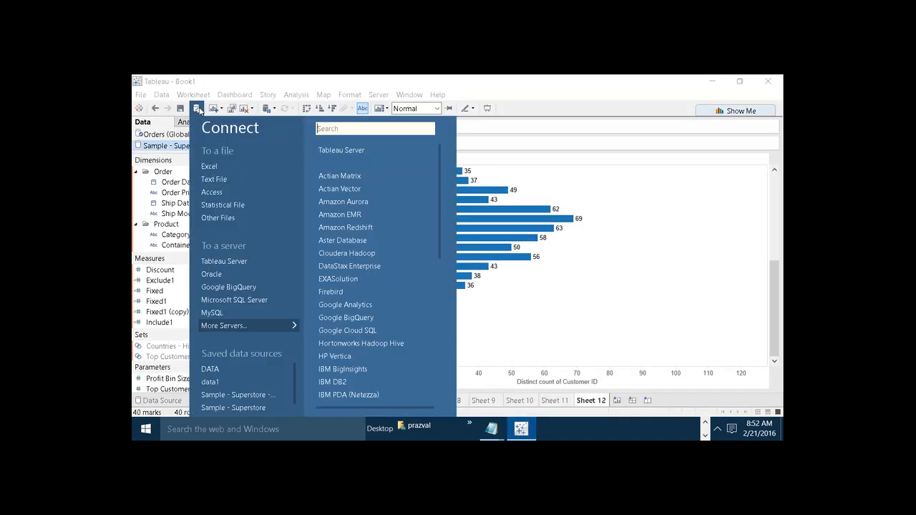
{"action": "left_click", "coordinate": [220, 219]}
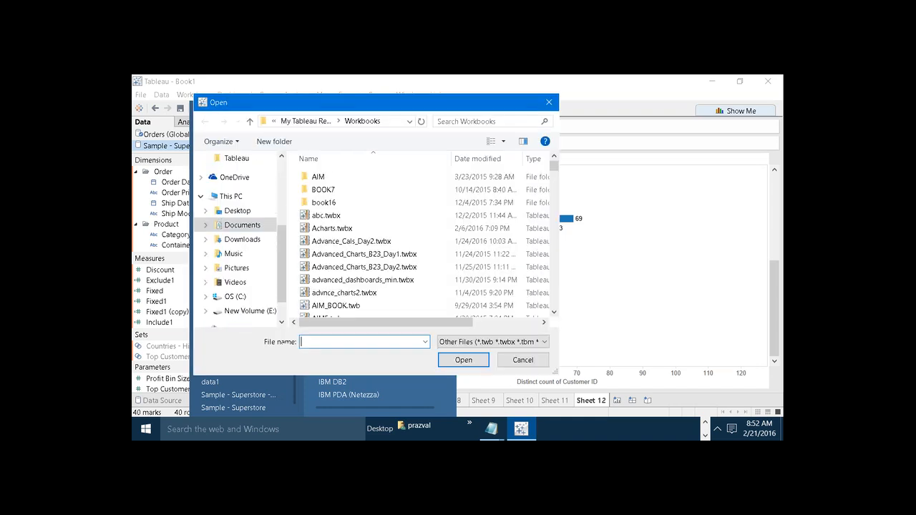
{"action": "left_click", "coordinate": [469, 342]}
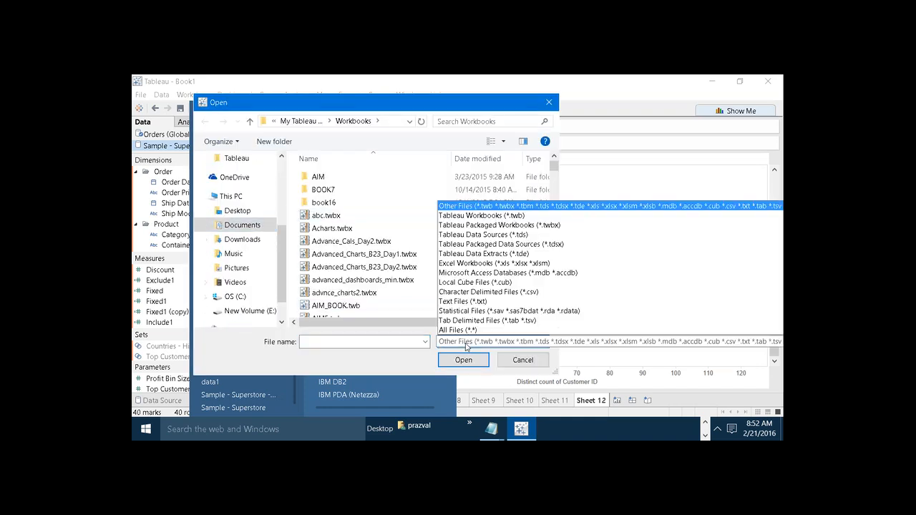
{"action": "left_click", "coordinate": [472, 254]}
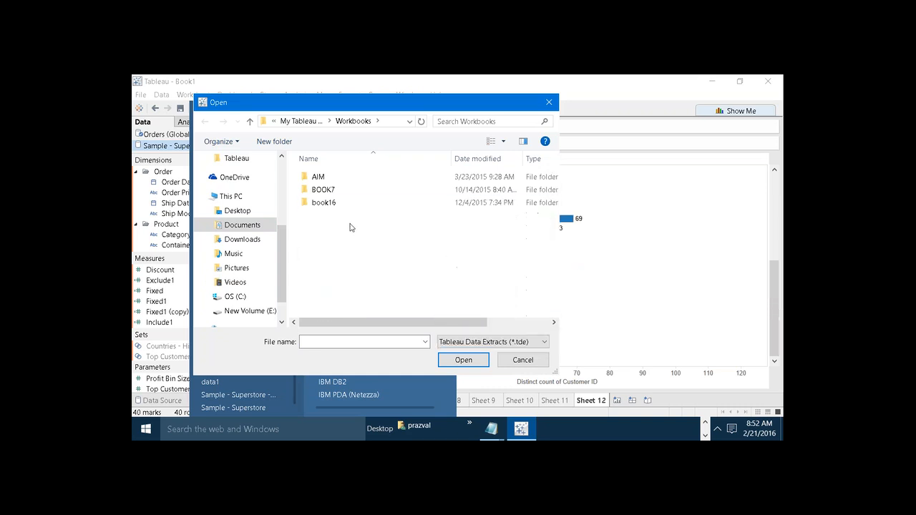
{"action": "left_click", "coordinate": [243, 214]}
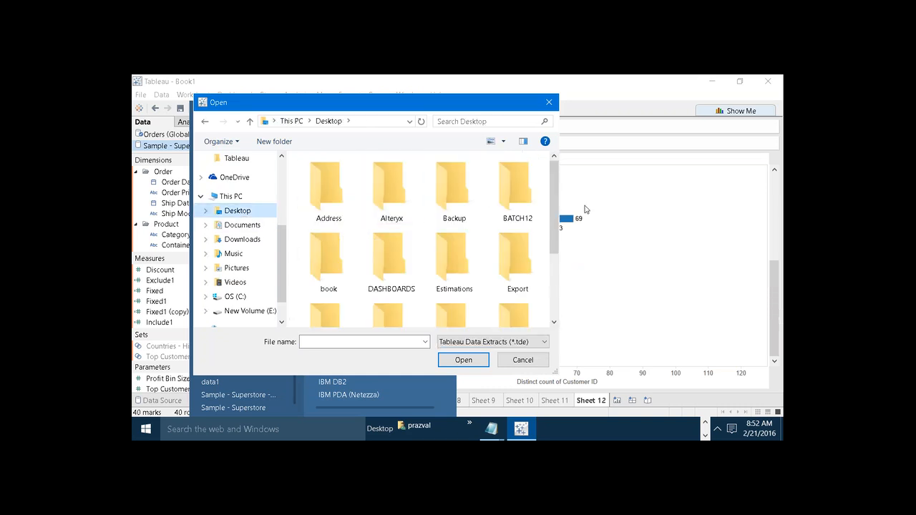
{"action": "left_click_drag", "start_coordinate": [554, 181], "coordinate": [555, 256]}
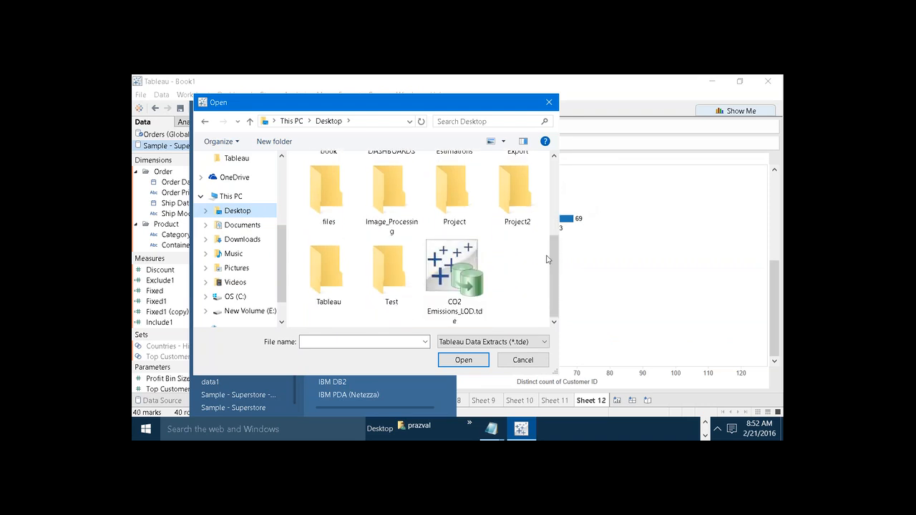
{"action": "left_click", "coordinate": [465, 271]}
{"action": "left_click", "coordinate": [465, 360]}
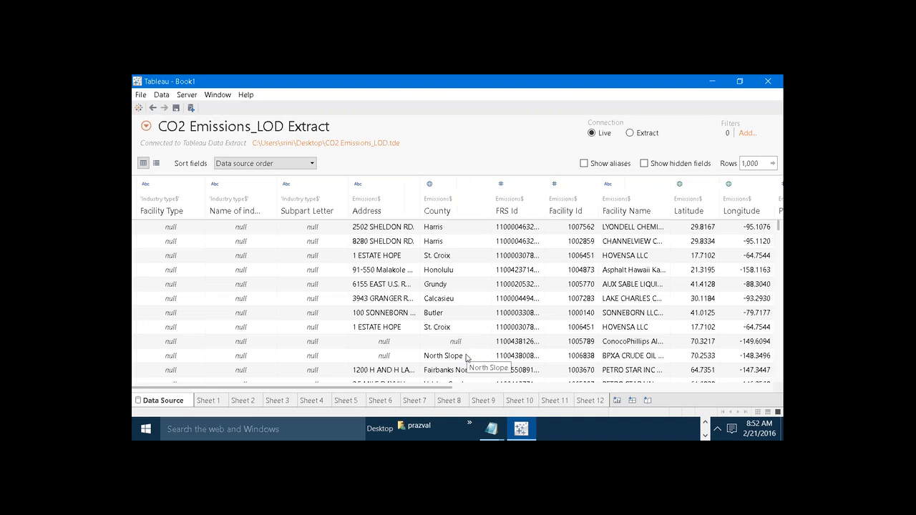
{"action": "left_click", "coordinate": [588, 399]}
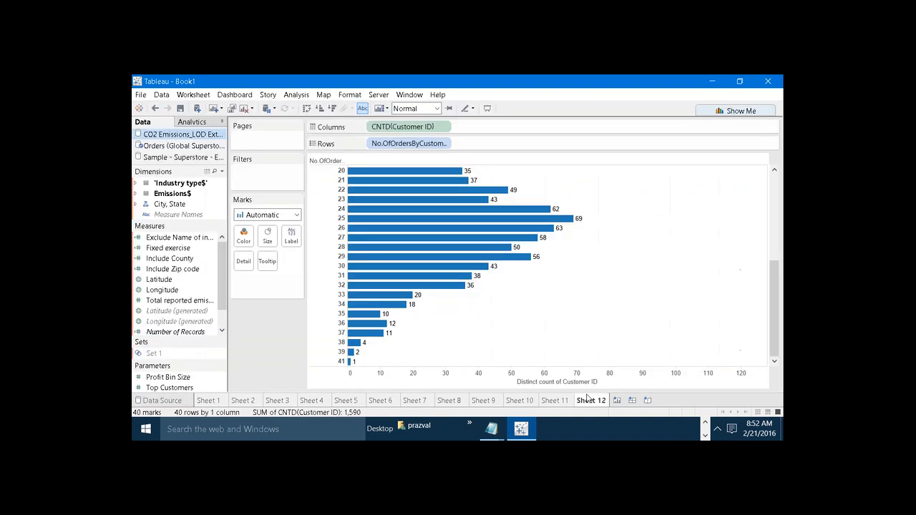
{"action": "left_click", "coordinate": [214, 109]}
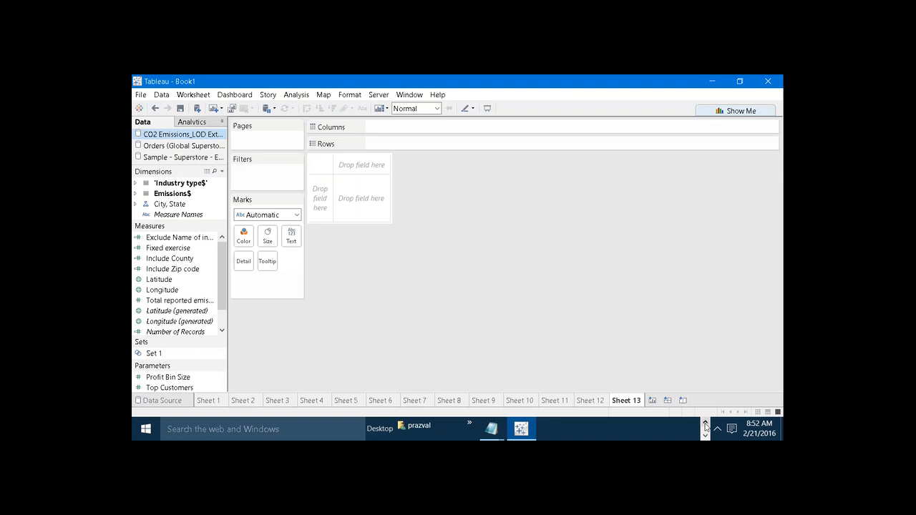
Switch to Edge to reread the exercise 3.2 problem statement, and return to the new sheet in Tableau.
{"action": "left_click", "coordinate": [704, 422]}
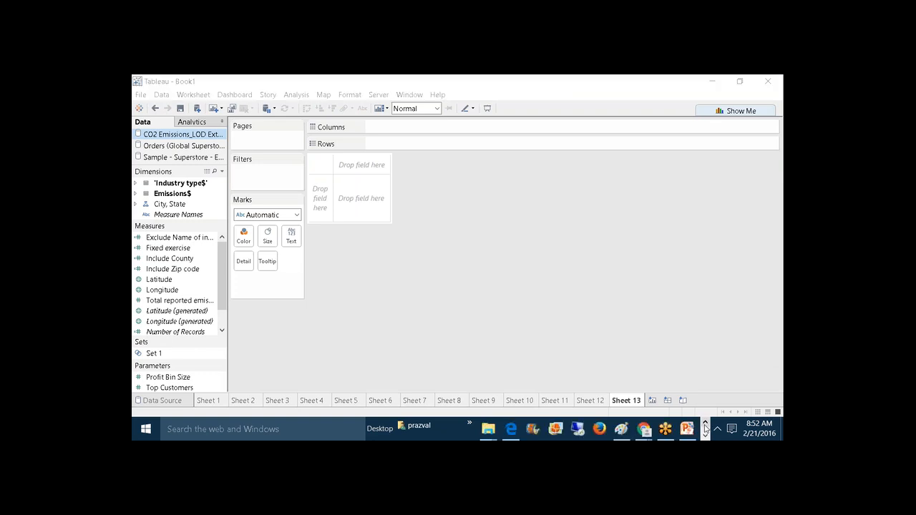
{"action": "left_click", "coordinate": [517, 428]}
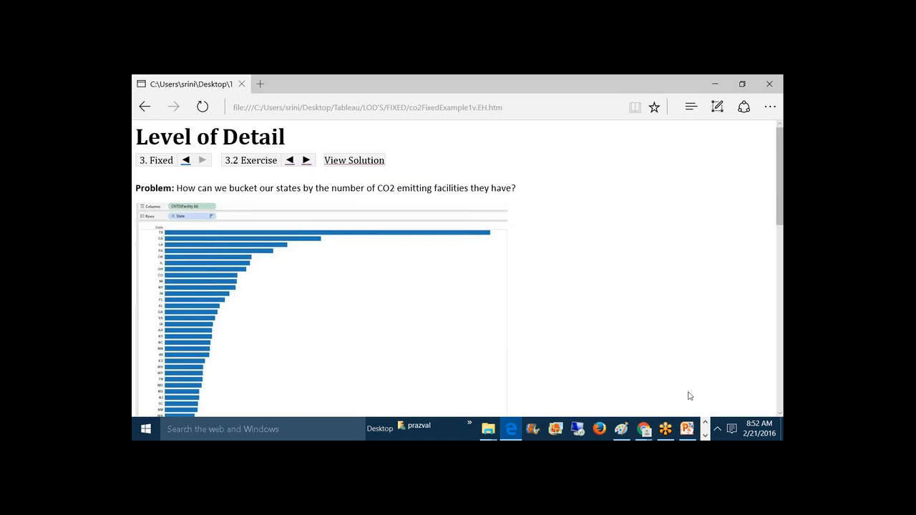
{"action": "left_click", "coordinate": [705, 434]}
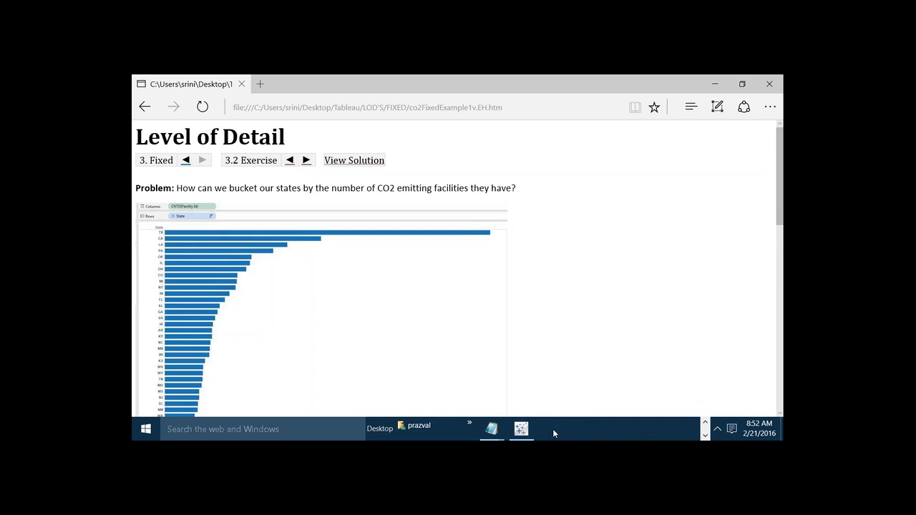
{"action": "left_click", "coordinate": [520, 429]}
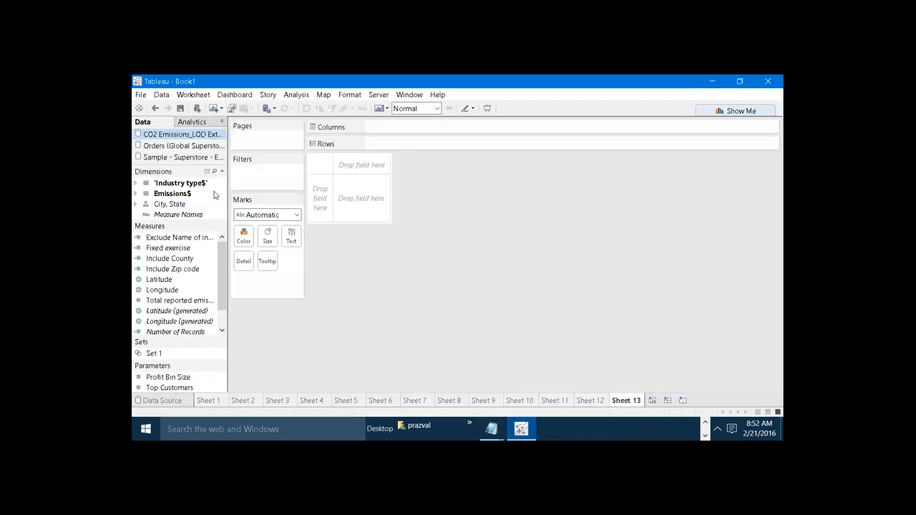
Enlarge the Dimensions area, expand the City, State hierarchy and the 'Industry type$' table, and widen the data pane to examine the fields.
{"action": "left_click_drag", "start_coordinate": [179, 221], "coordinate": [179, 264]}
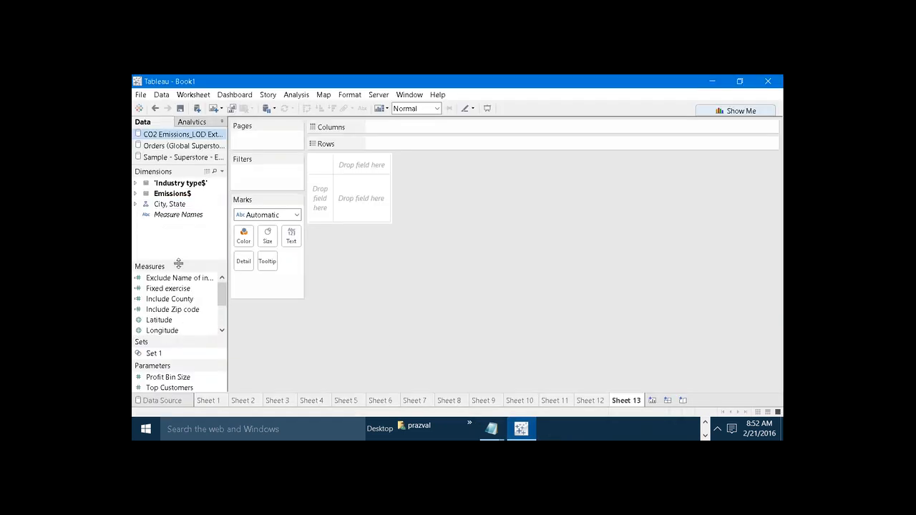
{"action": "left_click", "coordinate": [136, 204]}
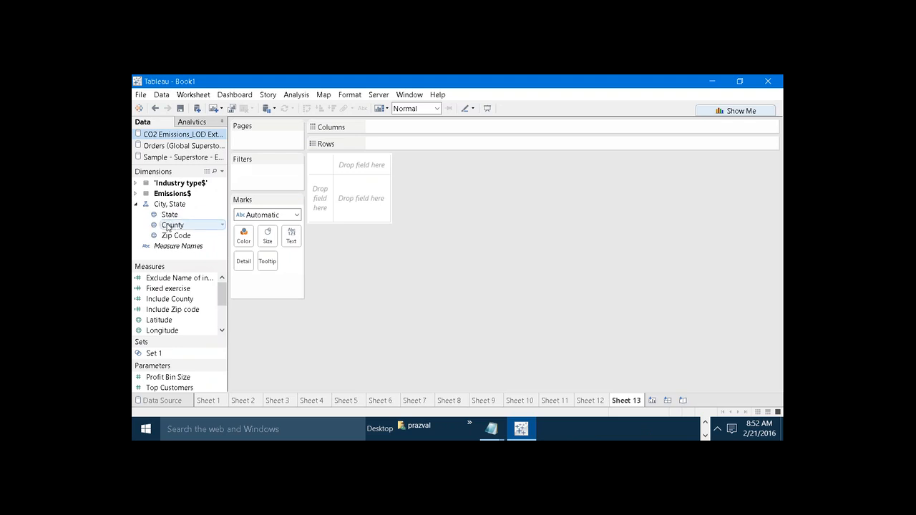
{"action": "left_click", "coordinate": [136, 184]}
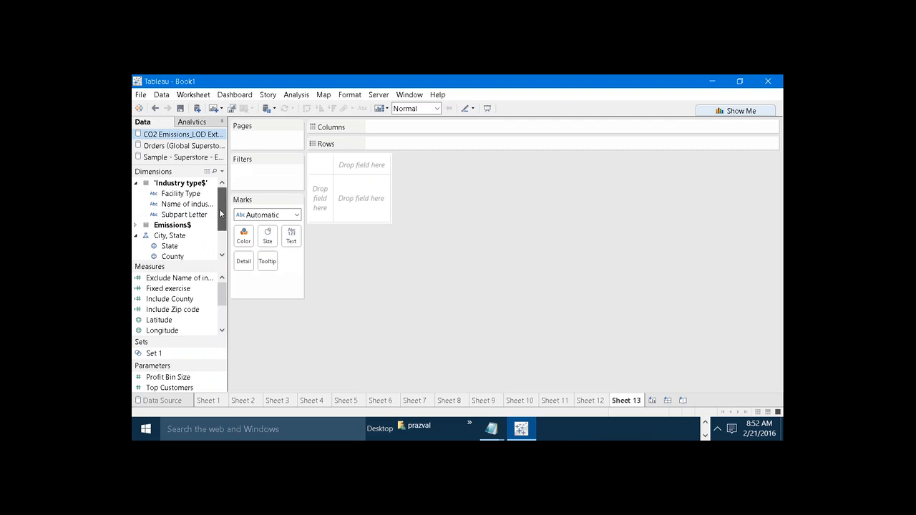
{"action": "left_click_drag", "start_coordinate": [221, 214], "coordinate": [241, 189]}
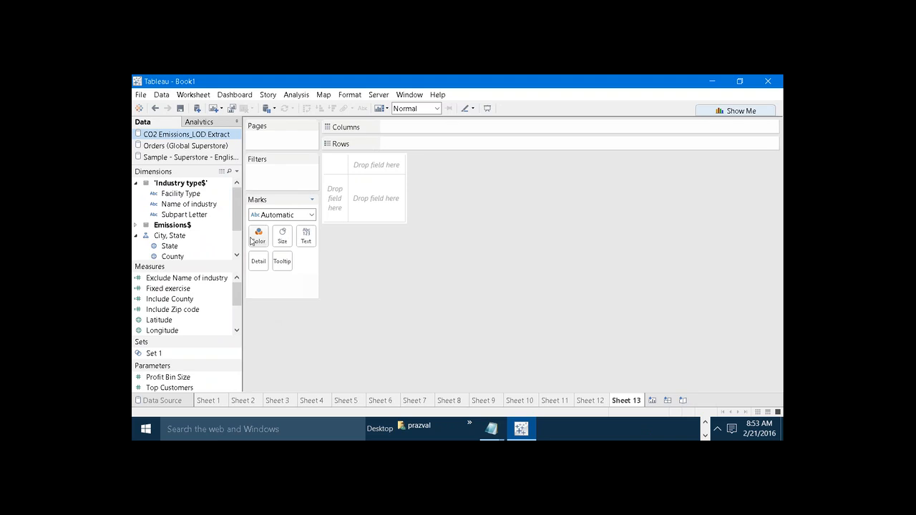
{"action": "mouse_move", "coordinate": [238, 214]}
{"action": "left_mouse_down"}
{"action": "mouse_move", "coordinate": [238, 234]}
{"action": "mouse_move", "coordinate": [238, 211]}
{"action": "left_mouse_up"}
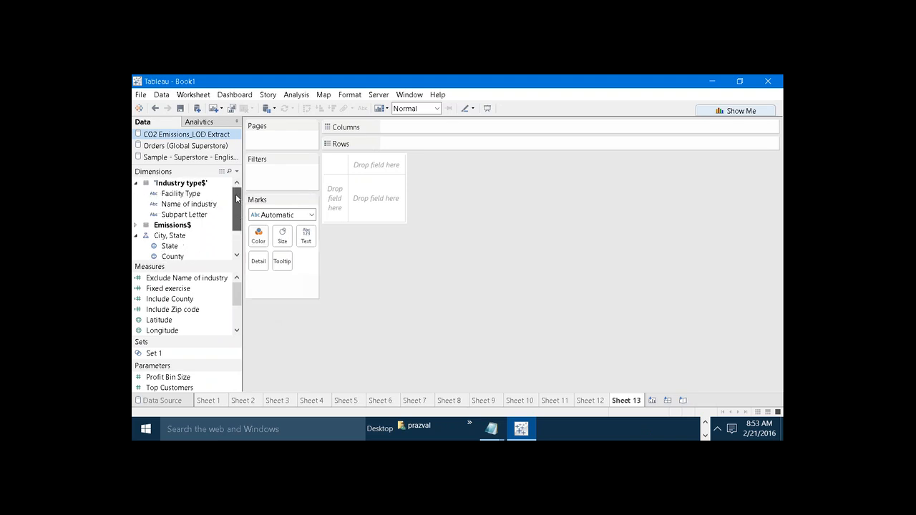
{"action": "mouse_move", "coordinate": [239, 294]}
{"action": "left_mouse_down"}
{"action": "mouse_move", "coordinate": [238, 314]}
{"action": "mouse_move", "coordinate": [239, 291]}
{"action": "left_mouse_up"}
Create a calculated field in the CO2 Emissions_LOD Extract data source and name it NoOfCO2facilities.
{"action": "left_click", "coordinate": [237, 171]}
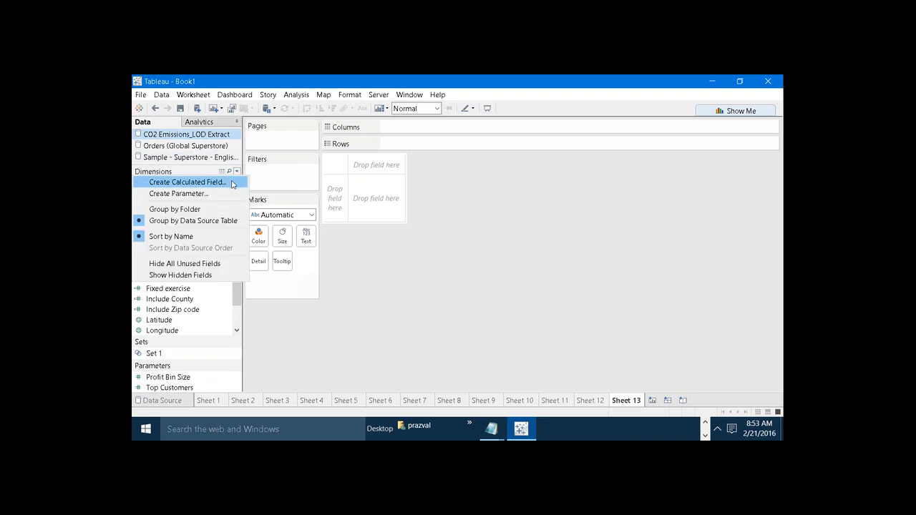
{"action": "left_click", "coordinate": [231, 182]}
{"action": "type", "text": "NoOfCO2facilities"}
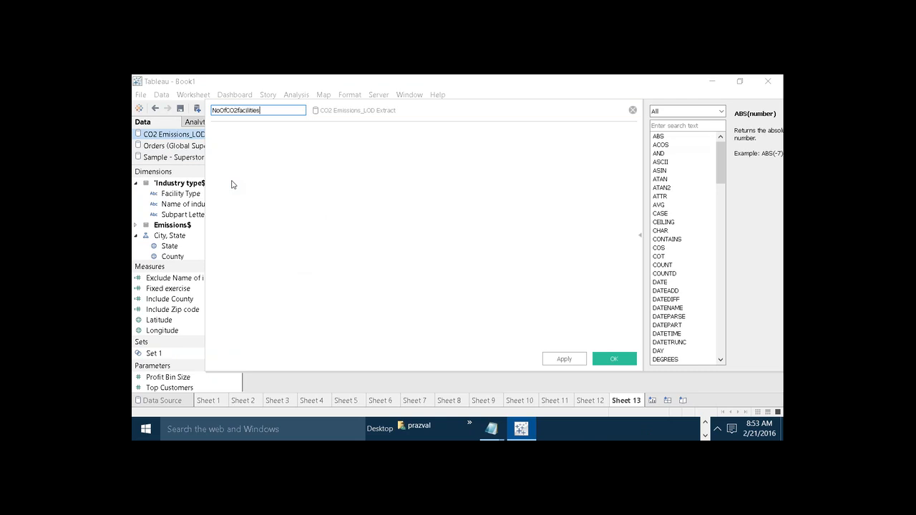
Enter the formula { FIXED [State] :COUNTD([Facility Id]) } for NoOfCO2facilities and save the calculation.
{"action": "left_click", "coordinate": [260, 176]}
{"action": "type", "text": "{ F"}
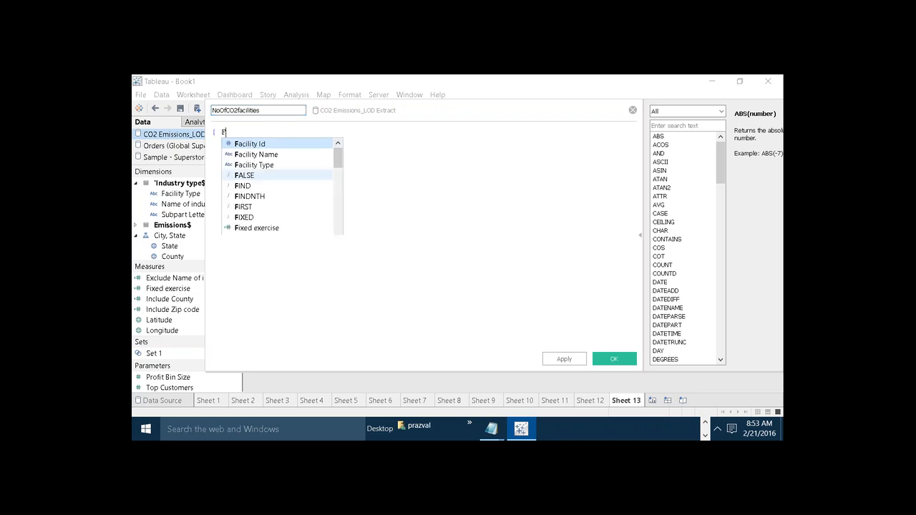
{"action": "type", "text": "IXED ST"}
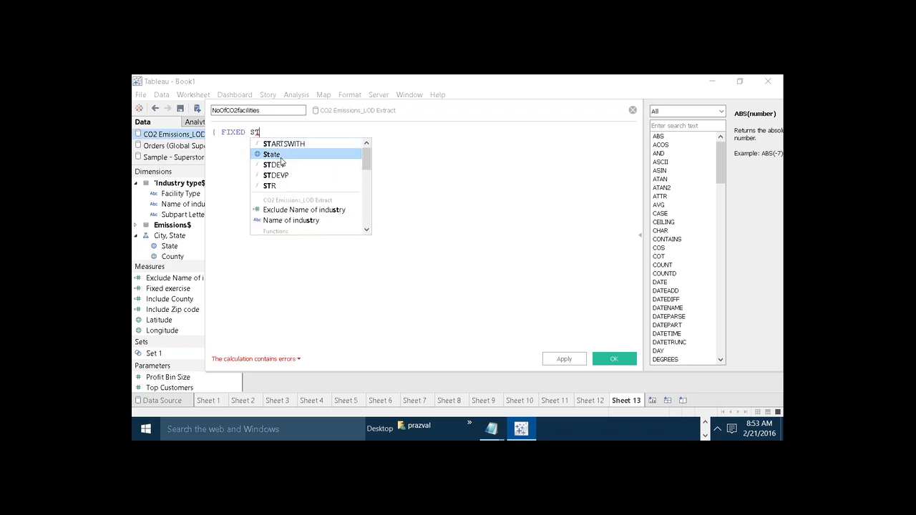
{"action": "left_click", "coordinate": [272, 154]}
{"action": "type", "text": ":"}
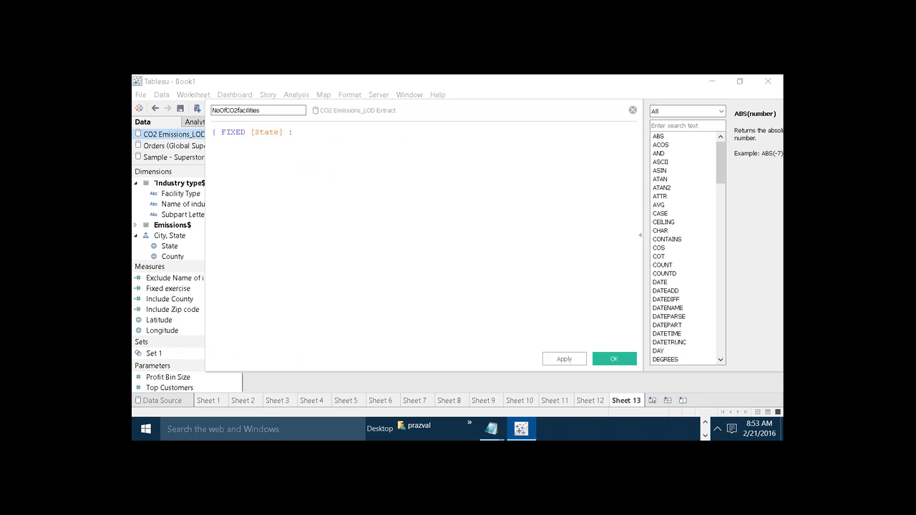
{"action": "type", "text": "COUNTD("}
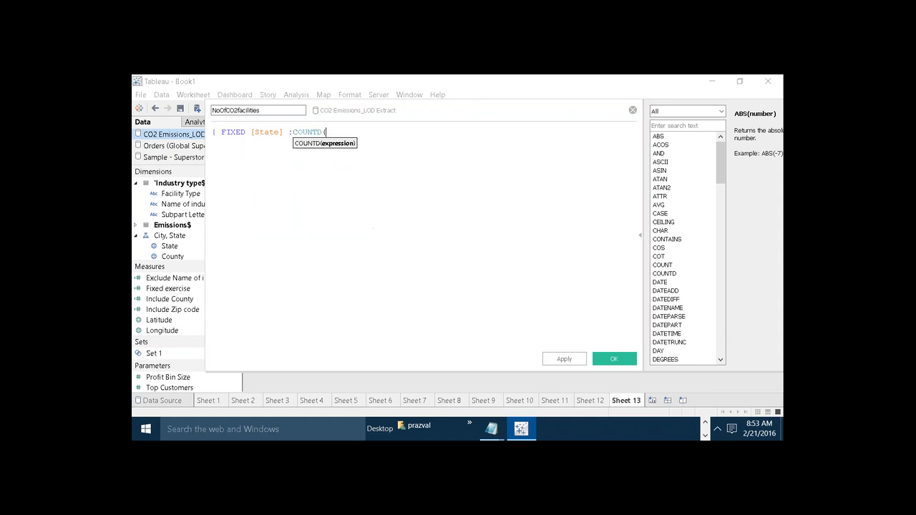
{"action": "type", "text": "FAC"}
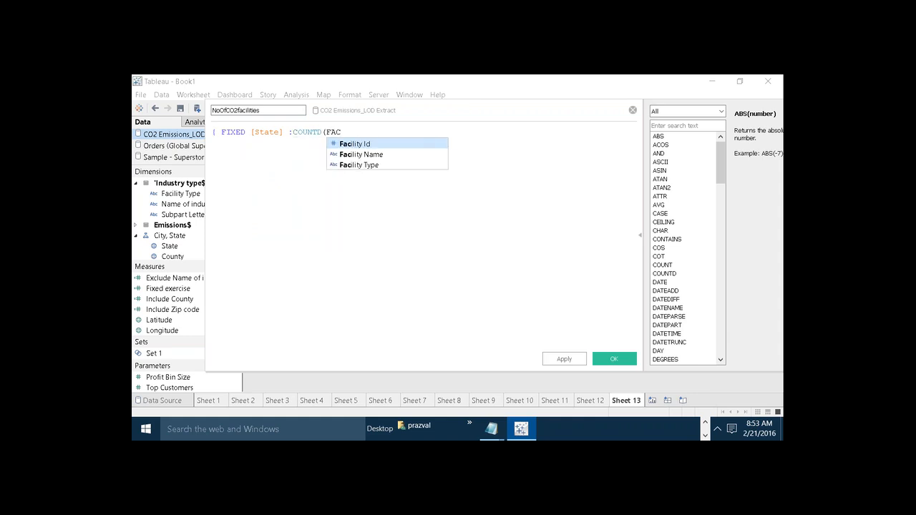
{"action": "left_click", "coordinate": [352, 145]}
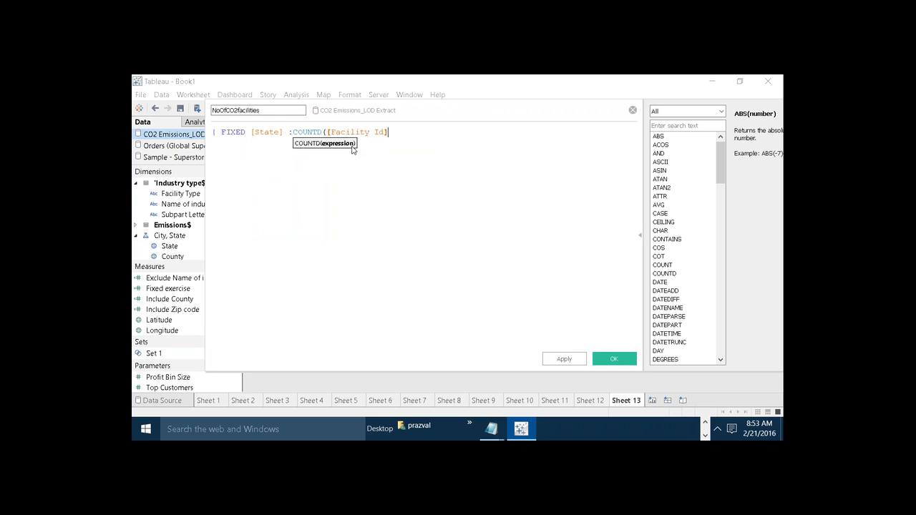
{"action": "type", "text": ")"}
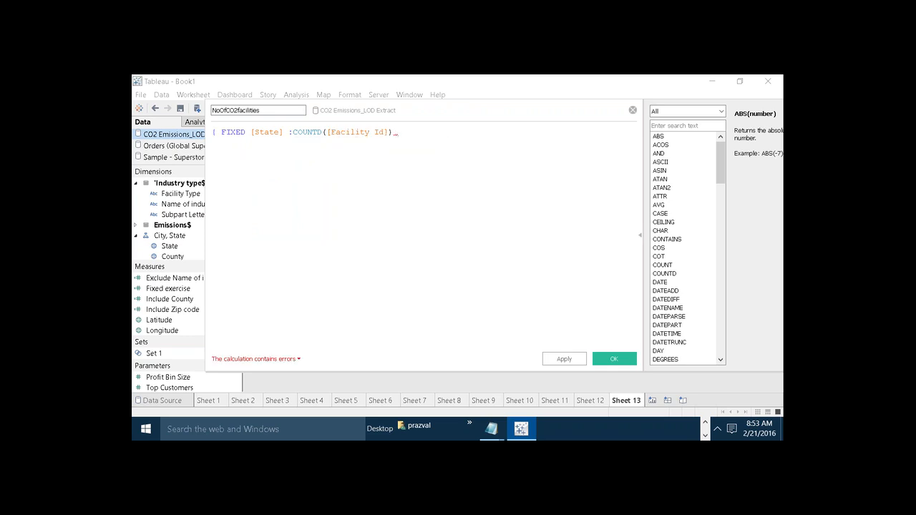
{"action": "type", "text": " }"}
{"action": "left_click", "coordinate": [550, 359]}
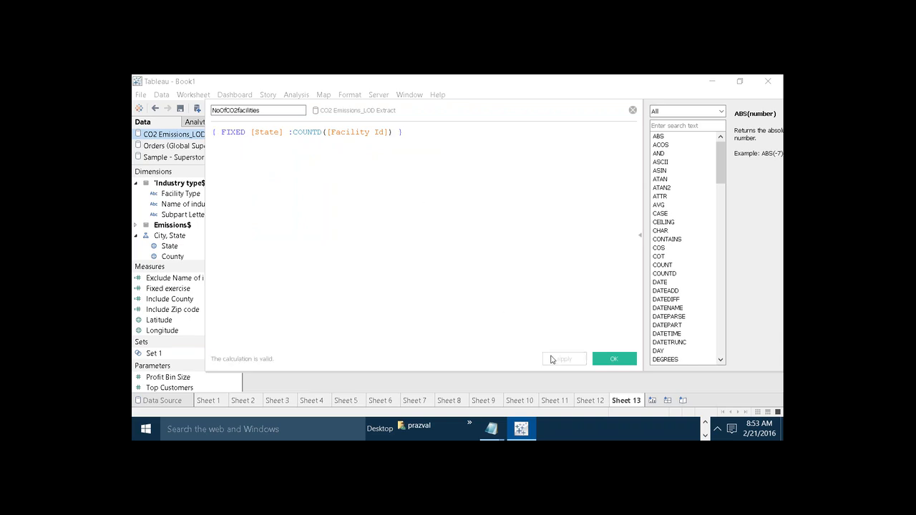
{"action": "left_click", "coordinate": [595, 360]}
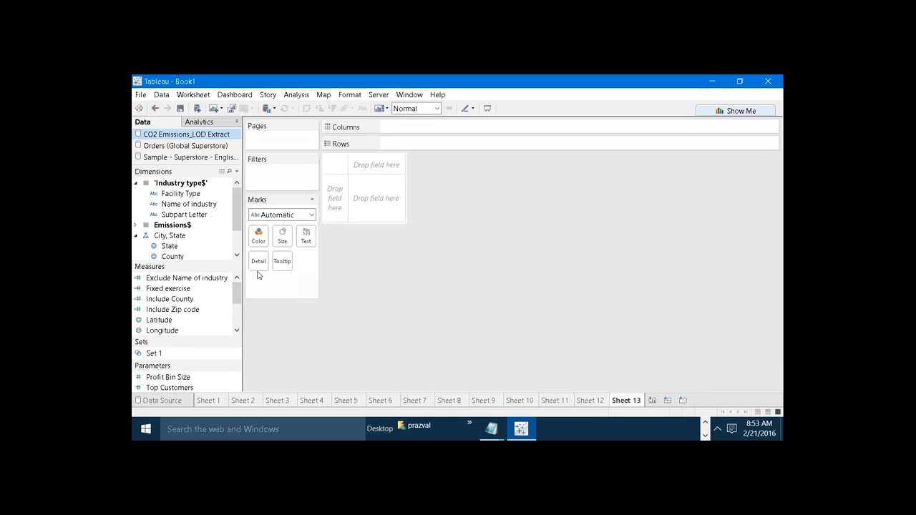
Locate the NoOfCO2facilities measure in the field list, and switch to Edge to view the exercise 3.2 problem.
{"action": "left_click_drag", "start_coordinate": [238, 292], "coordinate": [240, 305]}
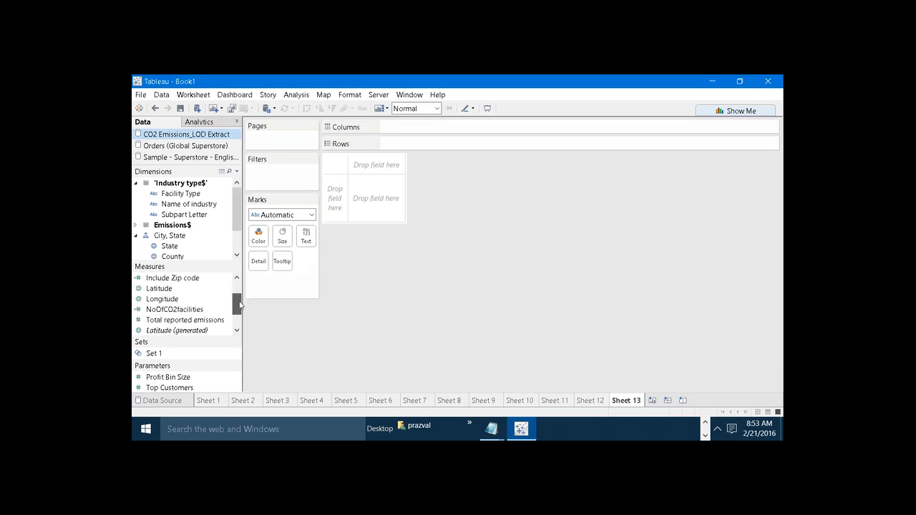
{"action": "left_click", "coordinate": [198, 311]}
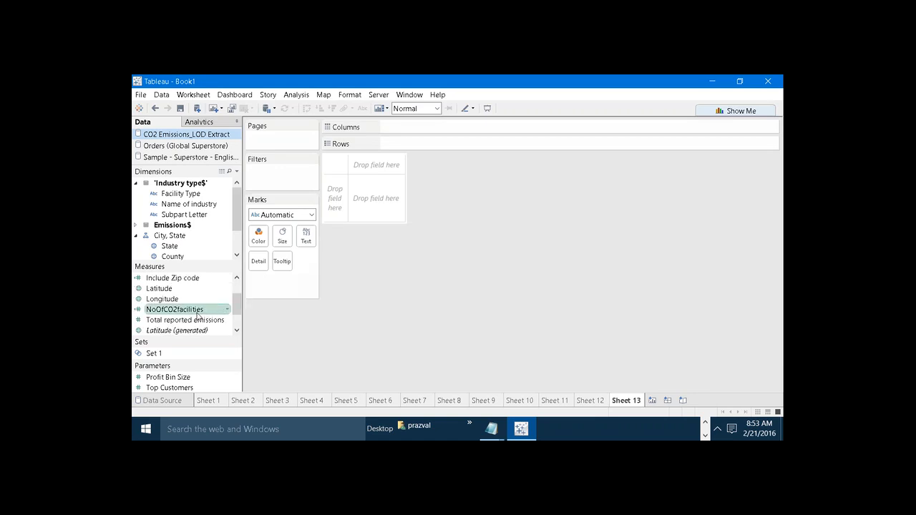
{"action": "left_click_drag", "start_coordinate": [197, 313], "coordinate": [472, 189]}
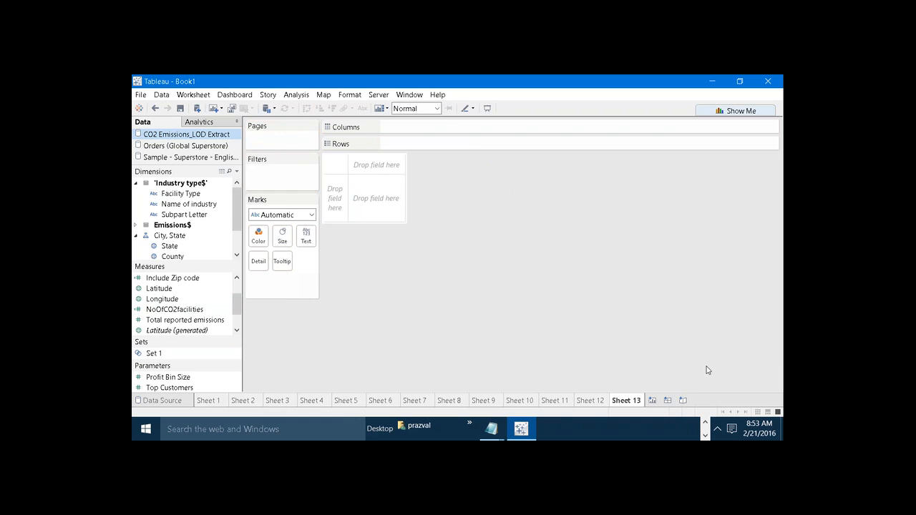
{"action": "left_click", "coordinate": [704, 422]}
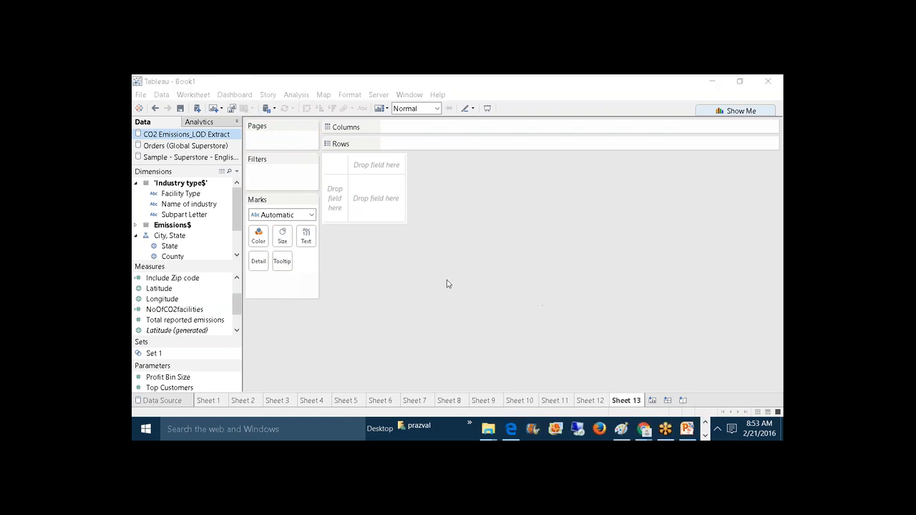
{"action": "left_click", "coordinate": [514, 428]}
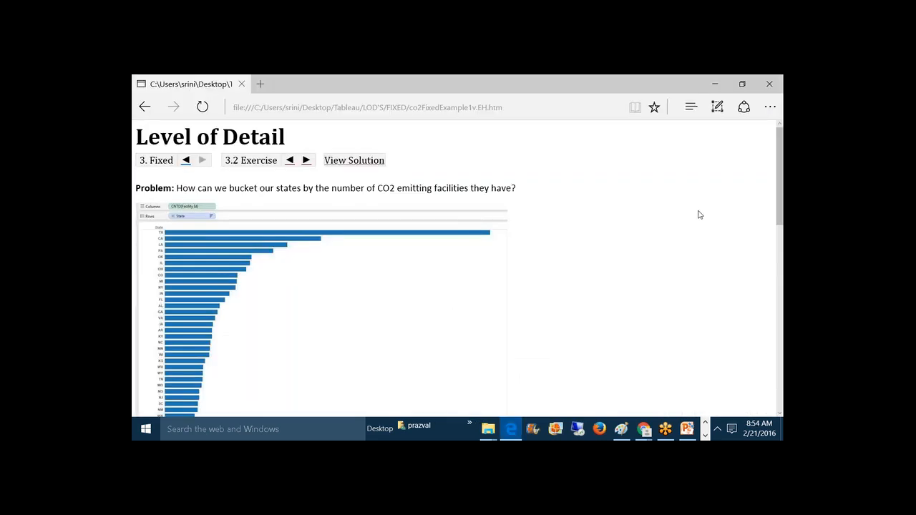
Review the exercise's target chart, switch back to Tableau and create bins of size 50 from the NoOfCO2facilities measure.
{"action": "left_click_drag", "start_coordinate": [781, 178], "coordinate": [782, 362]}
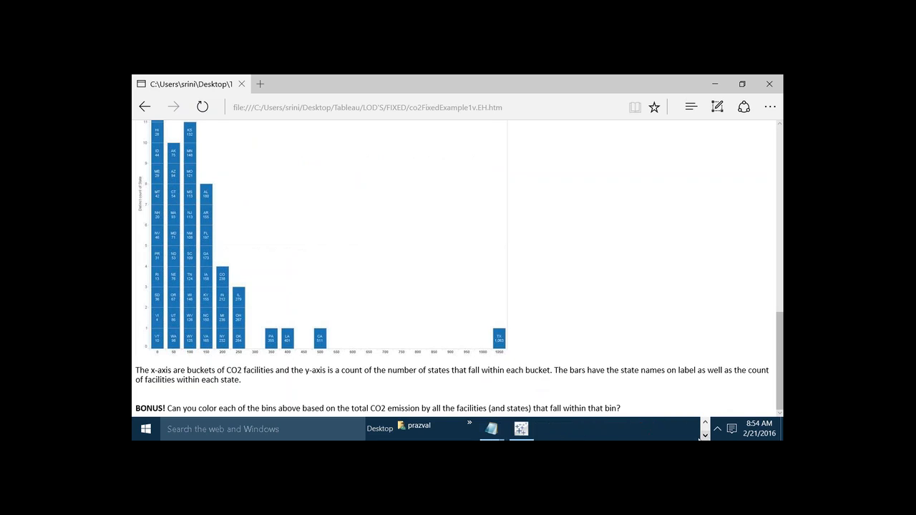
{"action": "left_click", "coordinate": [528, 429]}
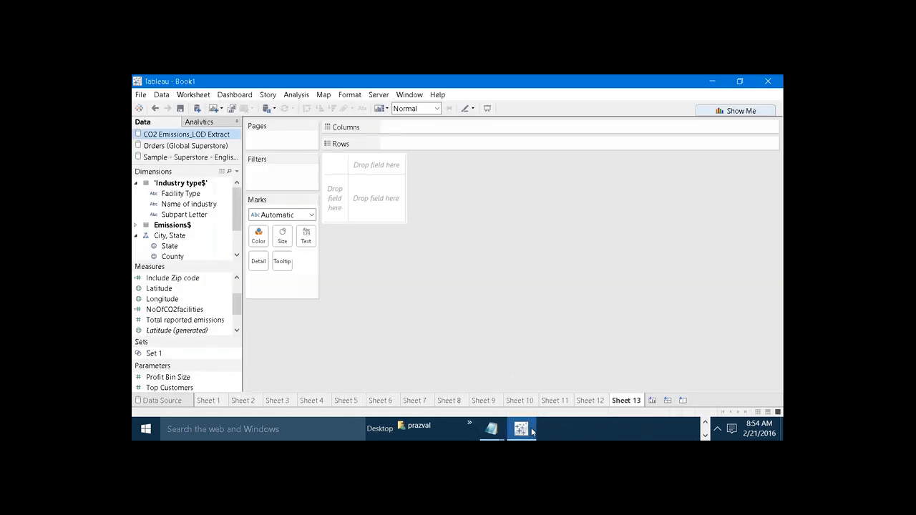
{"action": "right_click", "coordinate": [181, 313]}
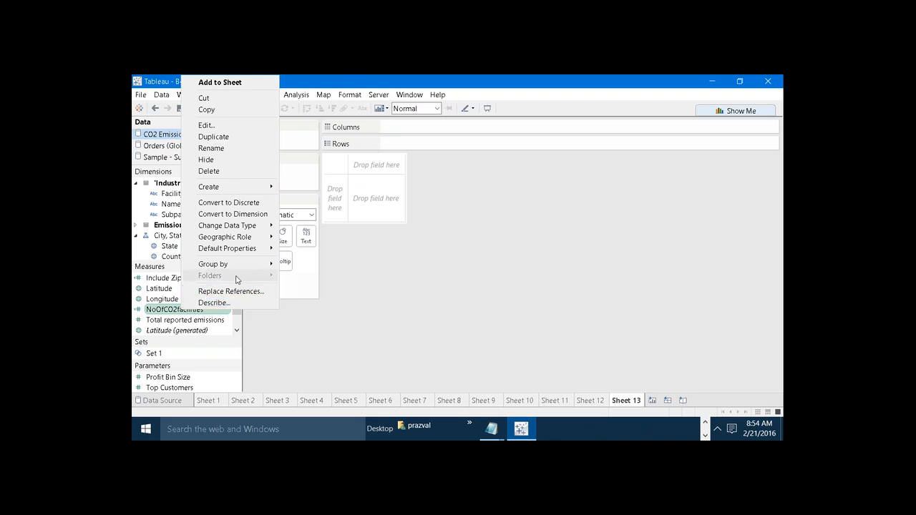
{"action": "mouse_move", "coordinate": [262, 190]}
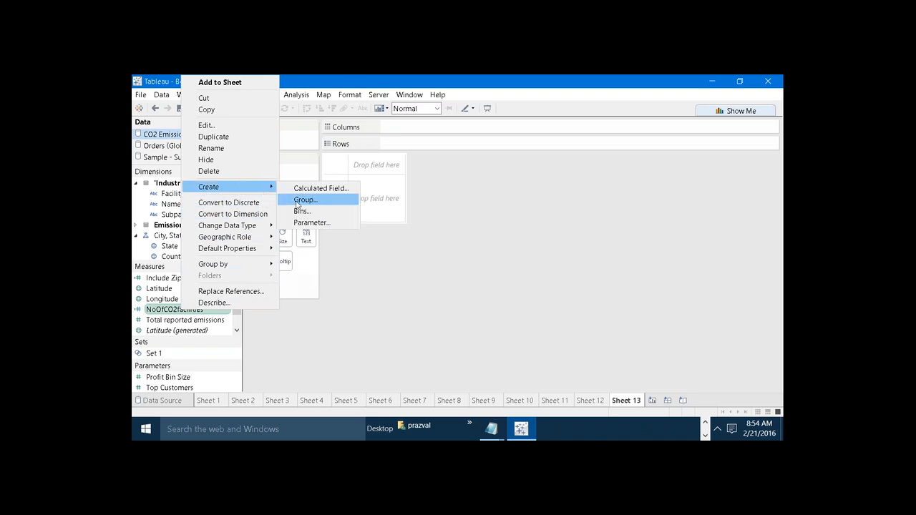
{"action": "left_click", "coordinate": [301, 212]}
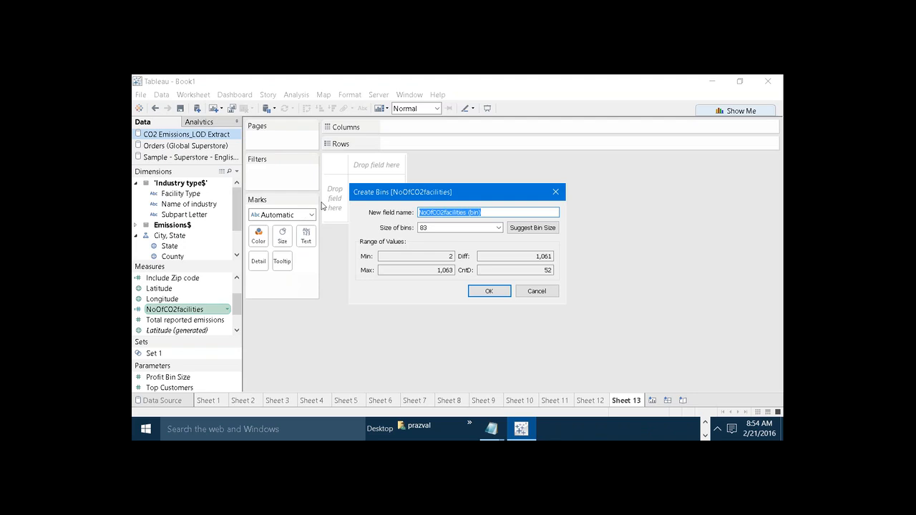
{"action": "left_click", "coordinate": [445, 226]}
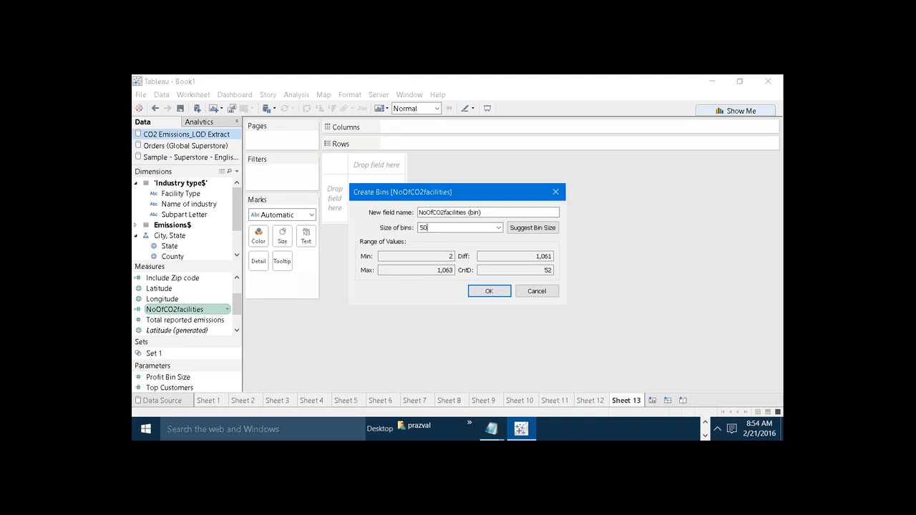
{"action": "left_click", "coordinate": [483, 291]}
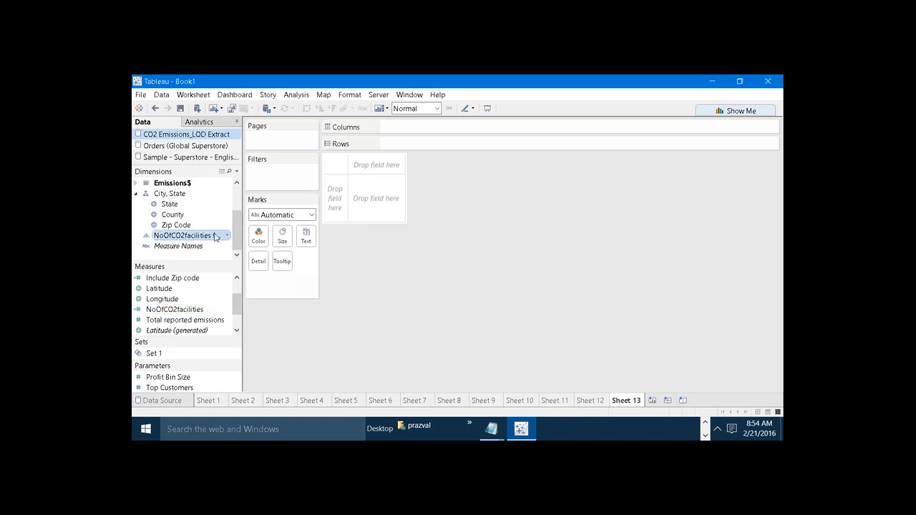
Add NoOfCO2facilities (bin) to Rows and swap rows and columns so the bins run across the sheet.
{"action": "left_click_drag", "start_coordinate": [214, 236], "coordinate": [551, 145]}
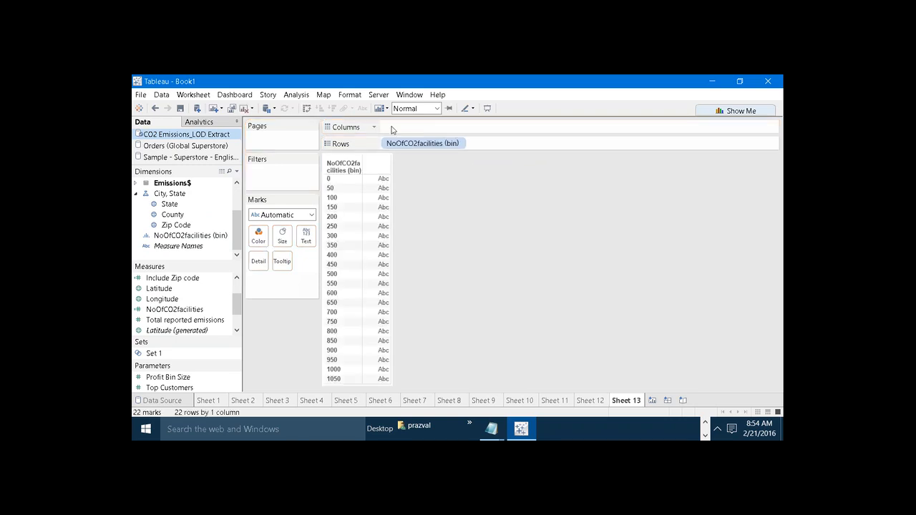
{"action": "left_click", "coordinate": [306, 110]}
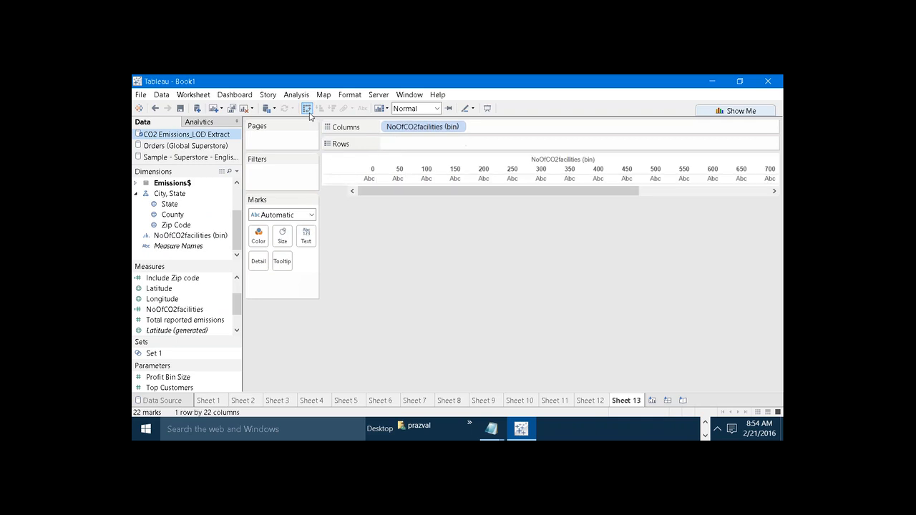
{"action": "left_click_drag", "start_coordinate": [411, 194], "coordinate": [392, 199]}
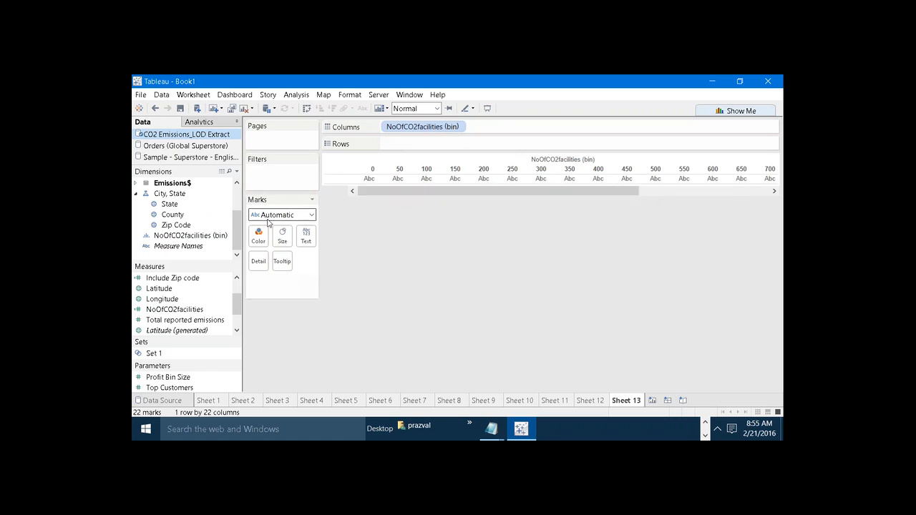
Add State to Rows as a Count (Distinct) measure and slightly widen the resulting bar chart.
{"action": "left_click", "coordinate": [182, 208]}
{"action": "left_click_drag", "start_coordinate": [181, 207], "coordinate": [437, 143]}
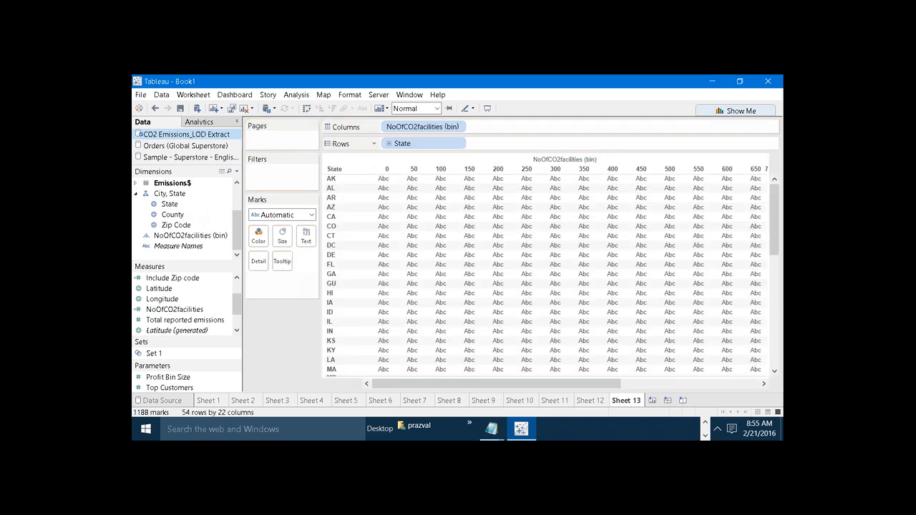
{"action": "right_click", "coordinate": [428, 146]}
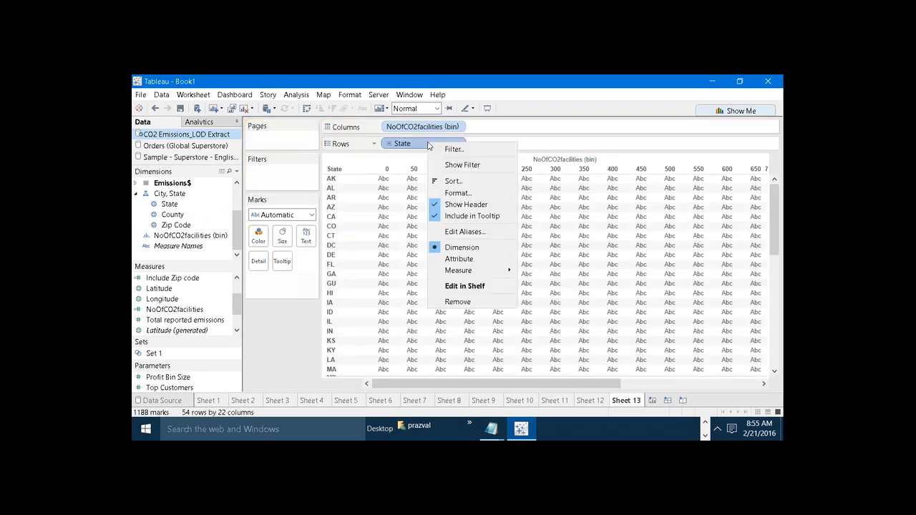
{"action": "mouse_move", "coordinate": [486, 270]}
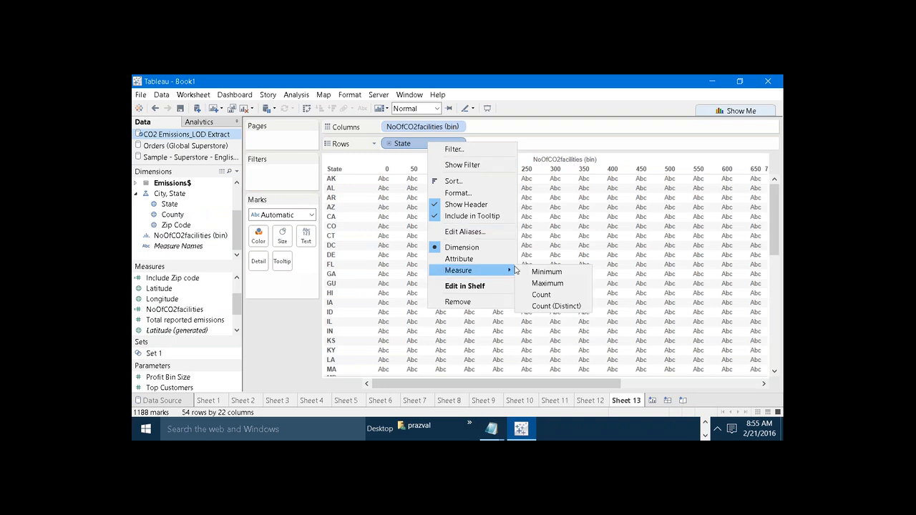
{"action": "left_click", "coordinate": [553, 306]}
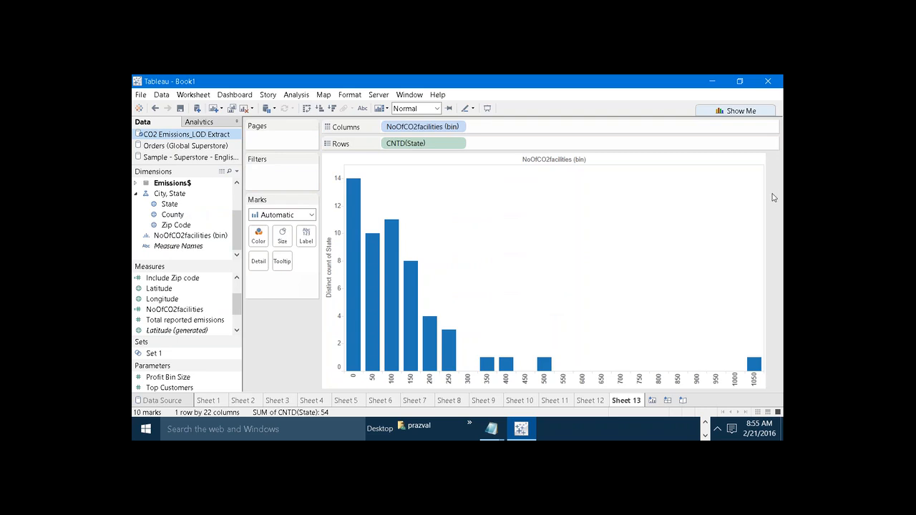
{"action": "left_click_drag", "start_coordinate": [766, 191], "coordinate": [776, 191]}
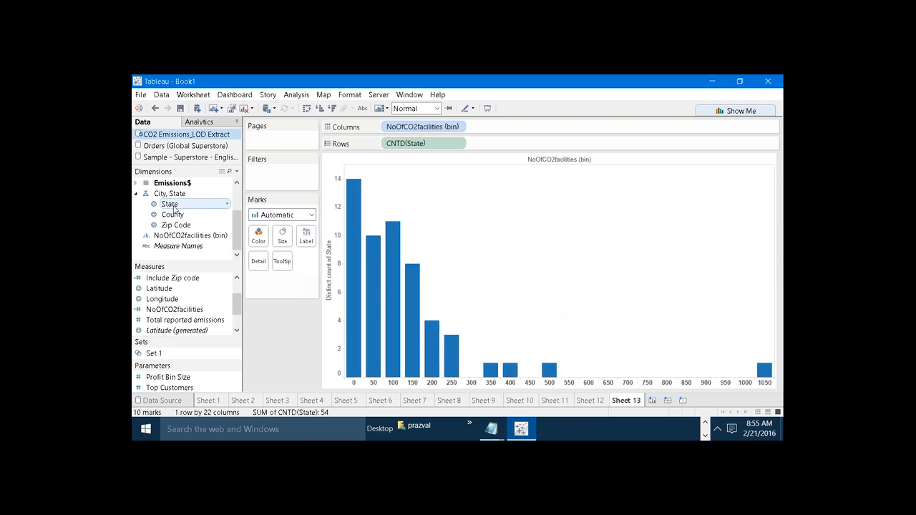
Label the bars with State and fit the chart to Entire View.
{"action": "left_click_drag", "start_coordinate": [169, 203], "coordinate": [306, 236]}
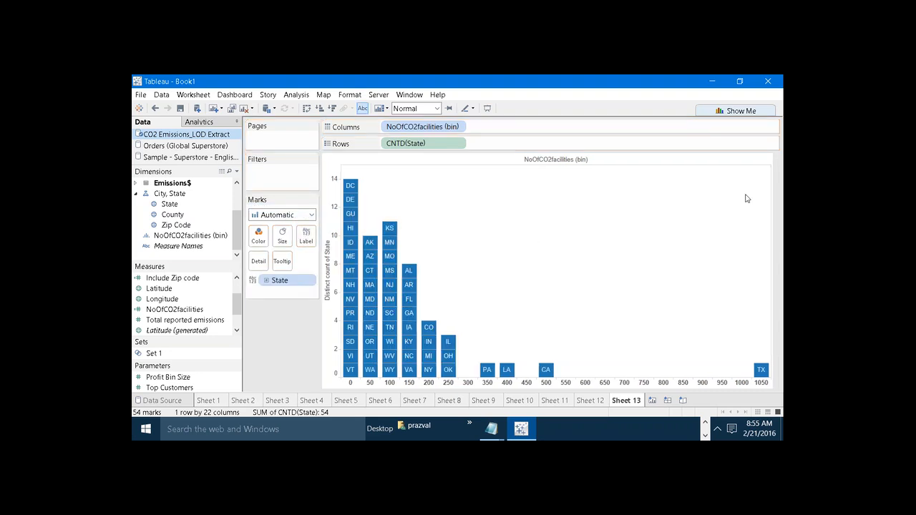
{"action": "left_click", "coordinate": [437, 108]}
{"action": "left_click", "coordinate": [423, 151]}
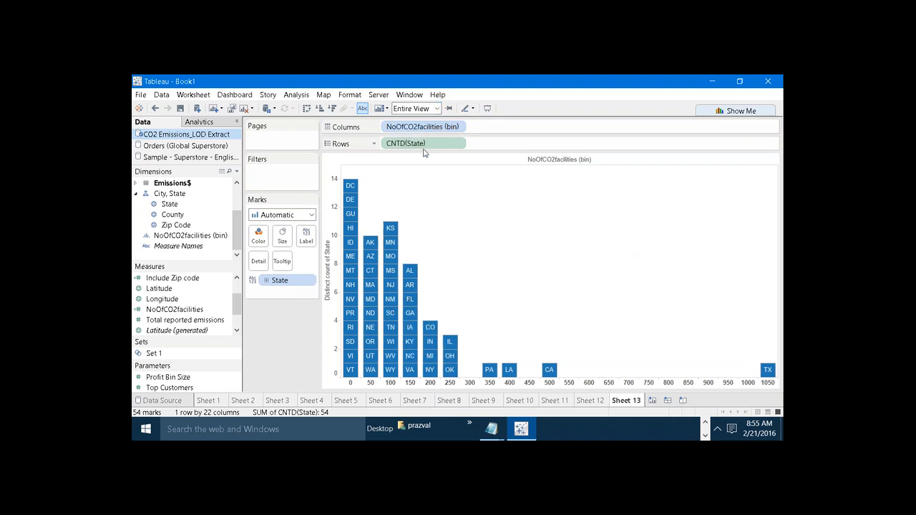
Inspect individual state marks in the 0 bin in presentation mode, then return to the worksheet and clear the selection.
{"action": "left_click", "coordinate": [487, 109]}
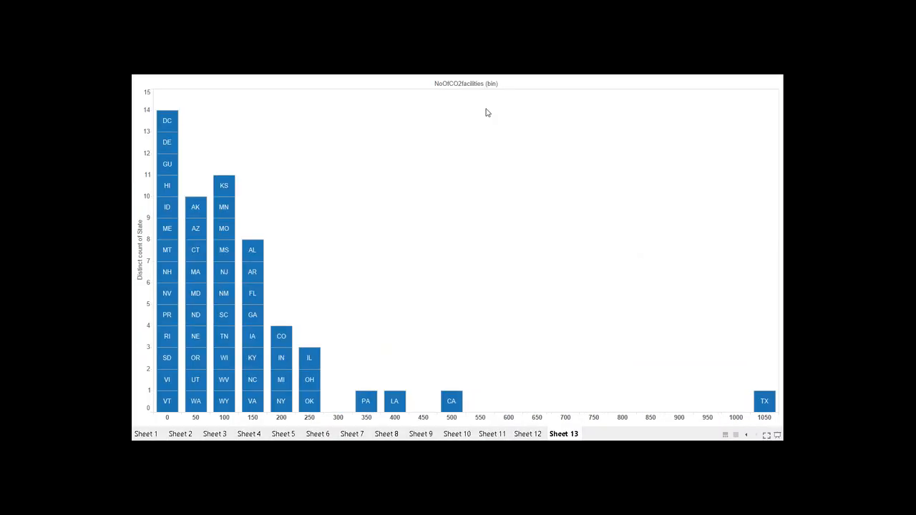
{"action": "left_click", "coordinate": [174, 131]}
{"action": "left_click", "coordinate": [167, 143]}
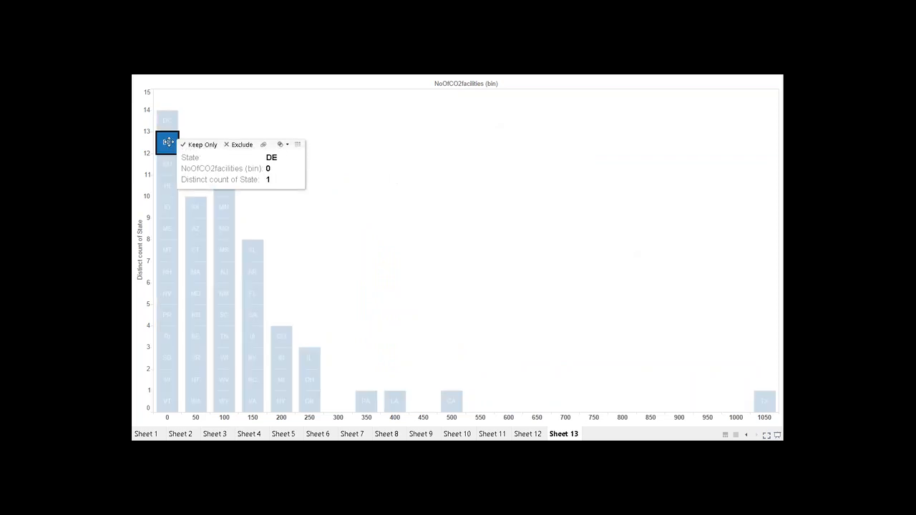
{"action": "left_click", "coordinate": [167, 164]}
{"action": "left_click", "coordinate": [167, 186]}
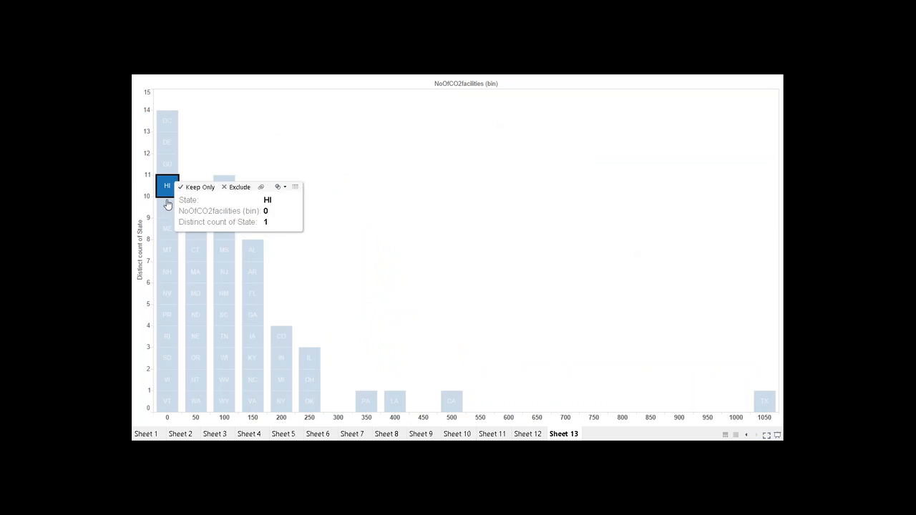
{"action": "left_click", "coordinate": [167, 207]}
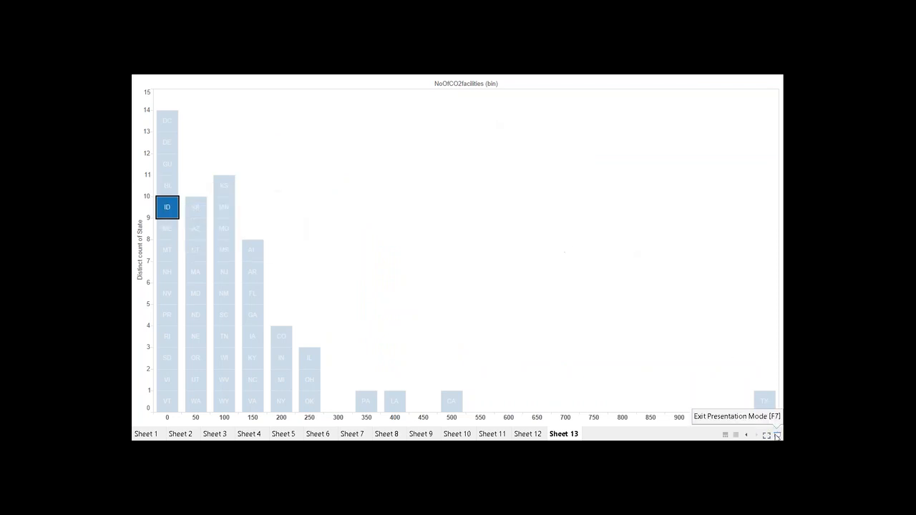
{"action": "left_click", "coordinate": [777, 435]}
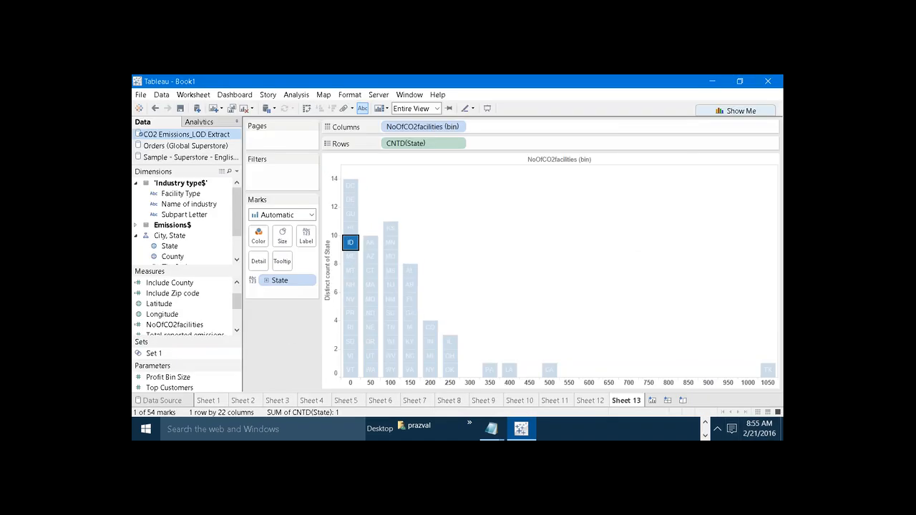
{"action": "left_click", "coordinate": [287, 331]}
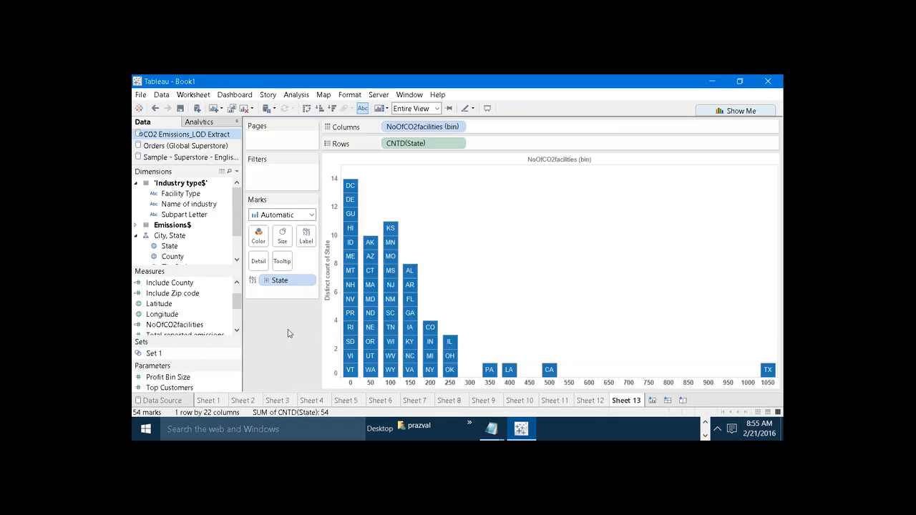
Add Facility Id from the Emissions$ table to the bar labels and aggregate it as Count (Distinct).
{"action": "left_click", "coordinate": [136, 225]}
{"action": "left_click_drag", "start_coordinate": [181, 256], "coordinate": [307, 285]}
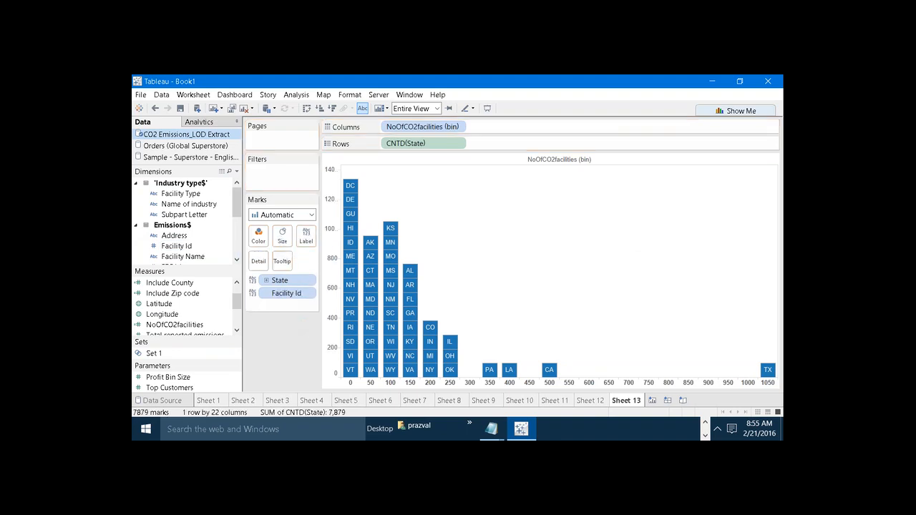
{"action": "right_click", "coordinate": [278, 295]}
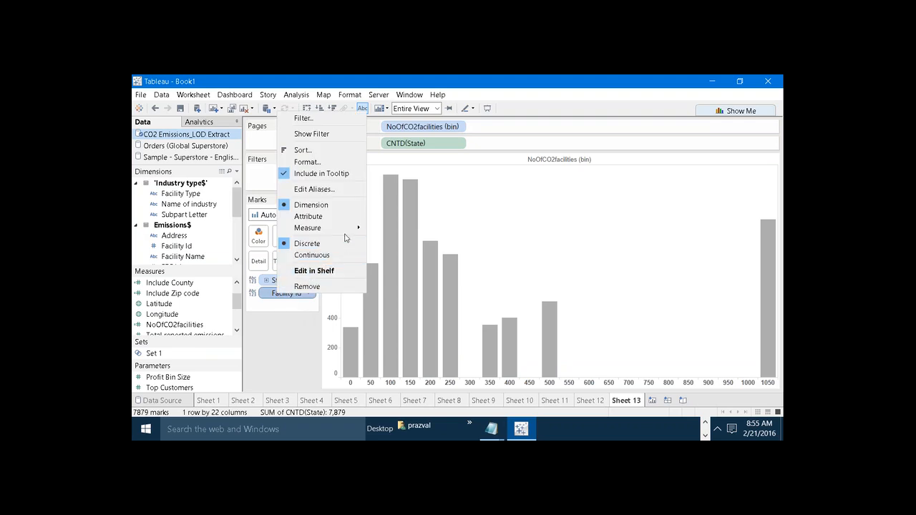
{"action": "mouse_move", "coordinate": [336, 228]}
{"action": "left_click", "coordinate": [393, 276]}
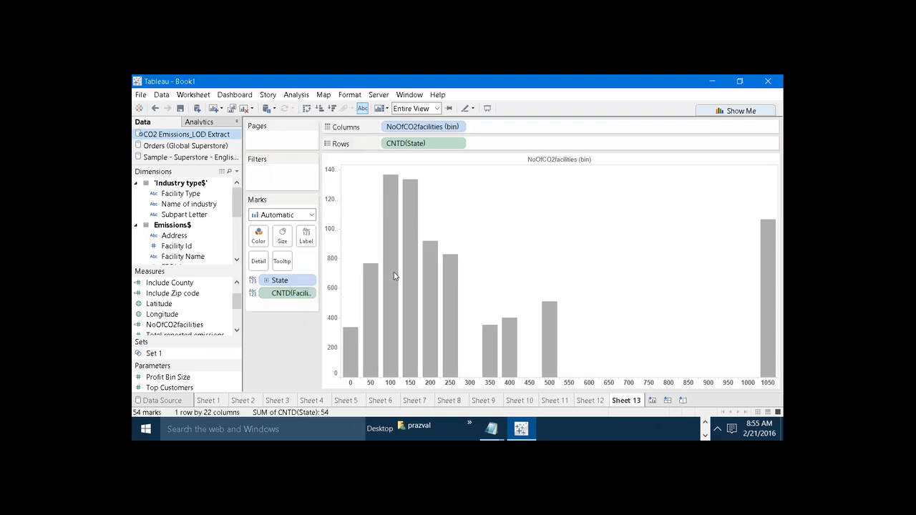
Examine the states and facility counts in the 0 and 50 bins in presentation mode, then return to the worksheet.
{"action": "left_click", "coordinate": [489, 106]}
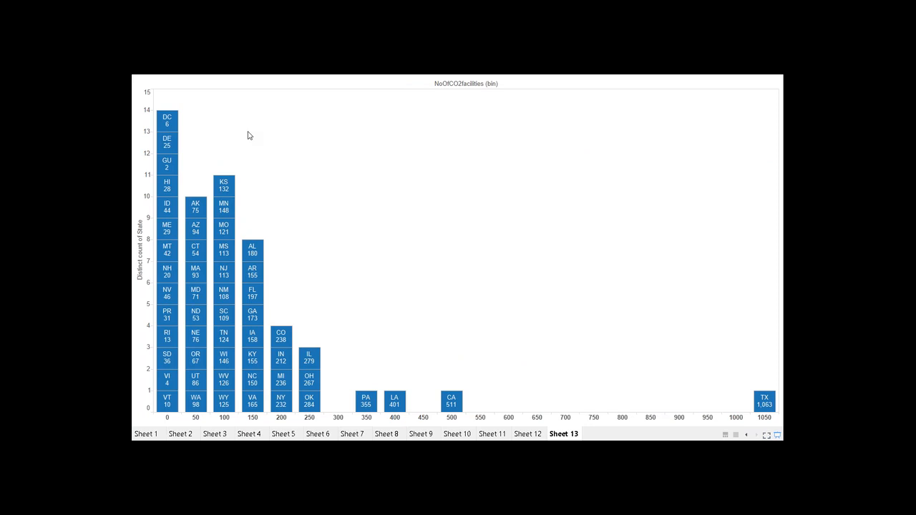
{"action": "left_click", "coordinate": [171, 419]}
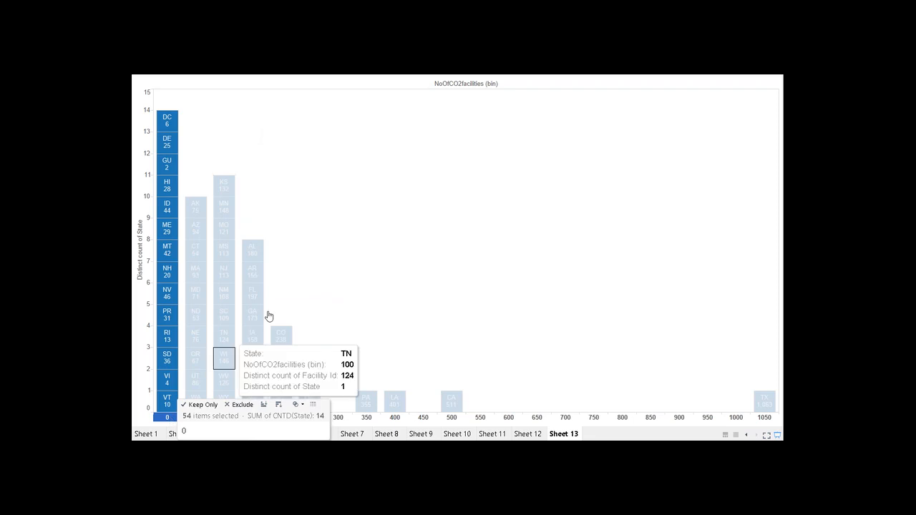
{"action": "left_click", "coordinate": [305, 299]}
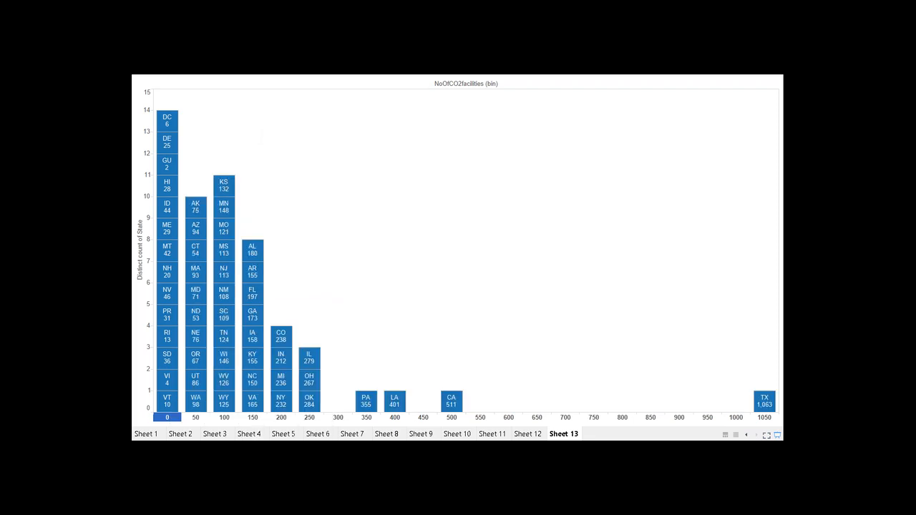
{"action": "left_click", "coordinate": [197, 419]}
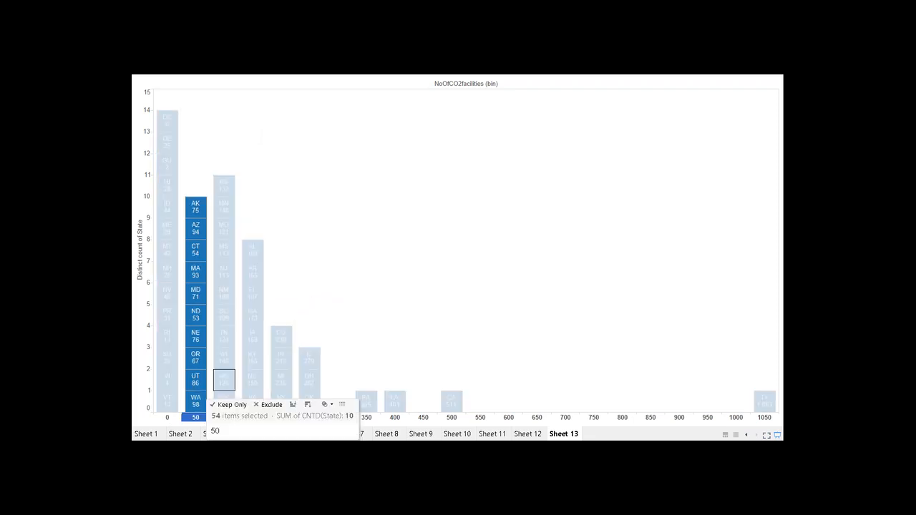
{"action": "left_click", "coordinate": [319, 301]}
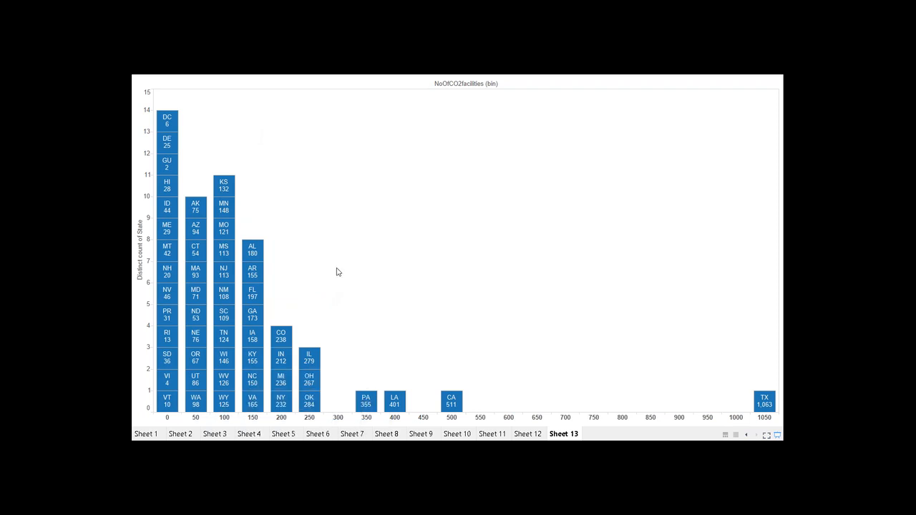
{"action": "mouse_move", "coordinate": [162, 146]}
{"action": "mouse_move", "coordinate": [166, 189]}
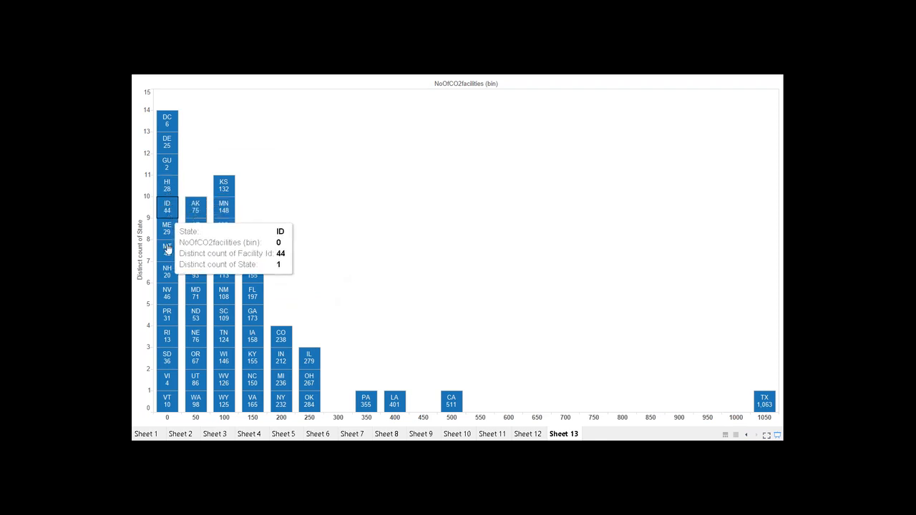
{"action": "mouse_move", "coordinate": [165, 307]}
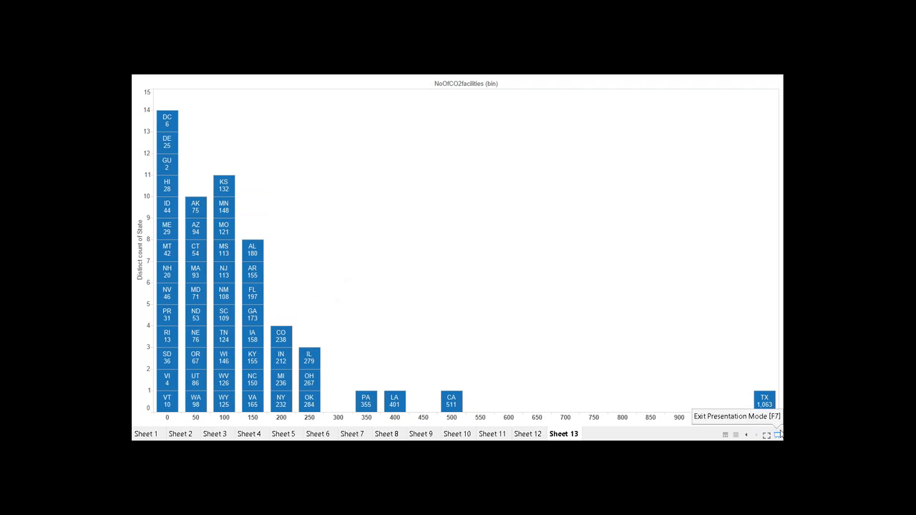
{"action": "left_click", "coordinate": [778, 435]}
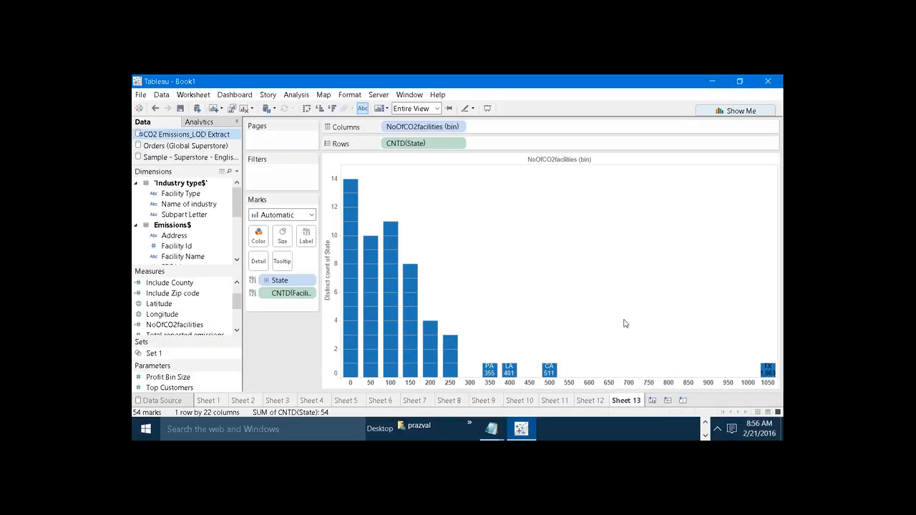
{"action": "mouse_move", "coordinate": [351, 207]}
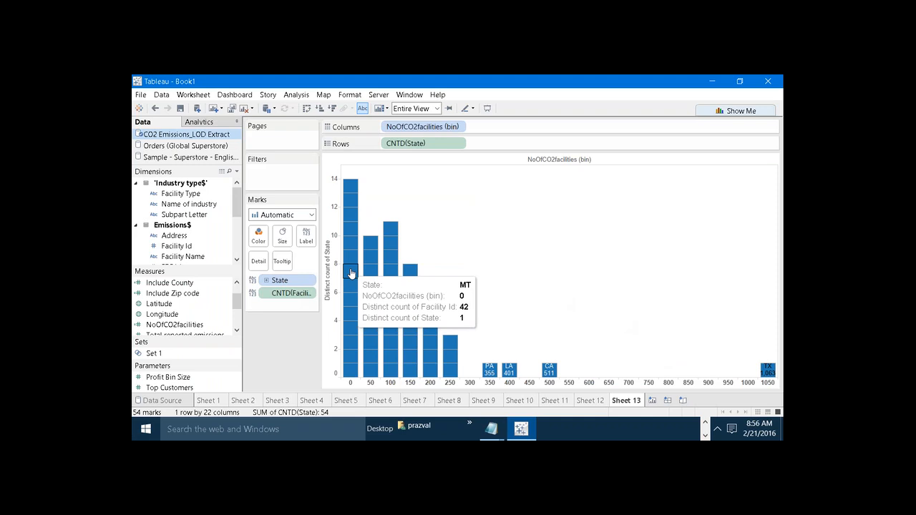
Select the Total reported emissions measure and inspect the individual state marks in the 0 bin.
{"action": "left_click_drag", "start_coordinate": [237, 299], "coordinate": [237, 308]}
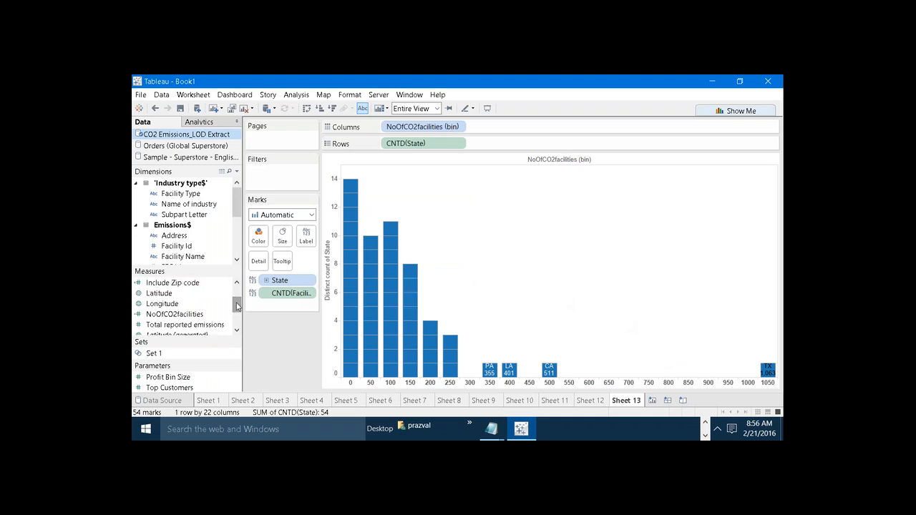
{"action": "left_click", "coordinate": [202, 327]}
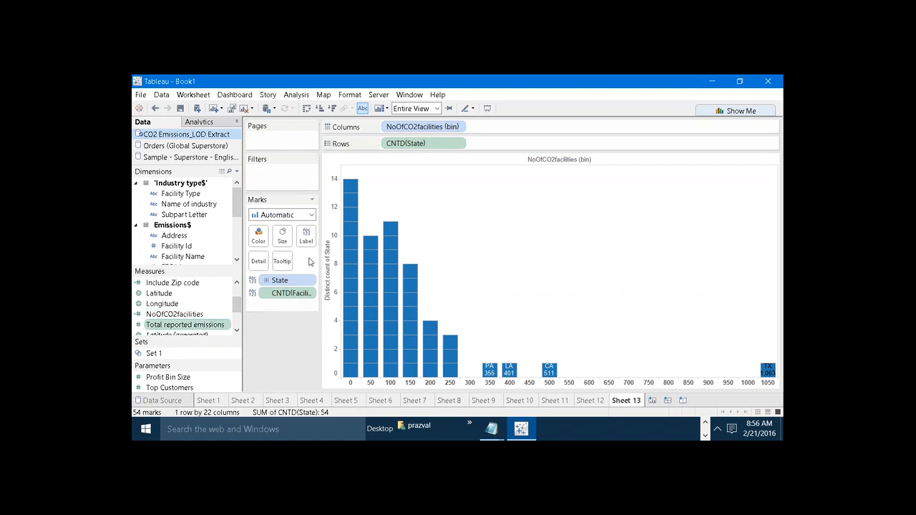
{"action": "mouse_move", "coordinate": [352, 192]}
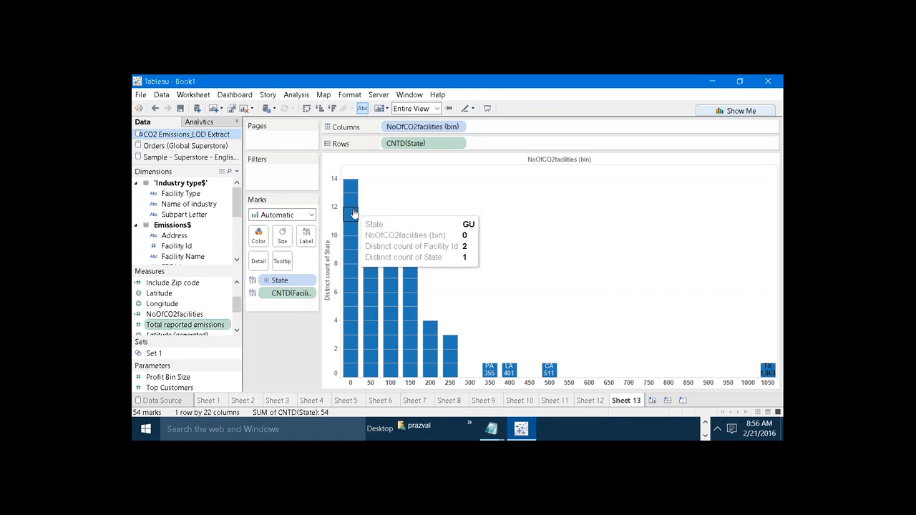
{"action": "mouse_move", "coordinate": [351, 265]}
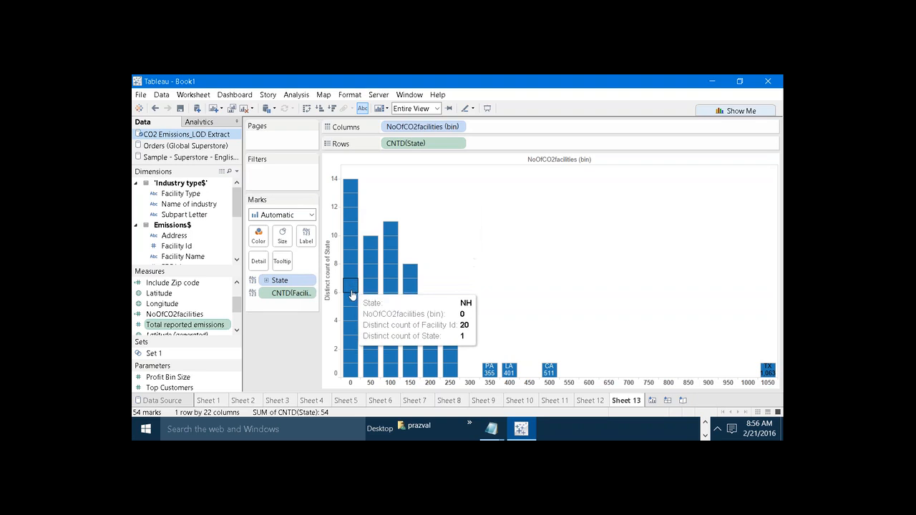
{"action": "mouse_move", "coordinate": [356, 314]}
{"action": "mouse_move", "coordinate": [356, 332]}
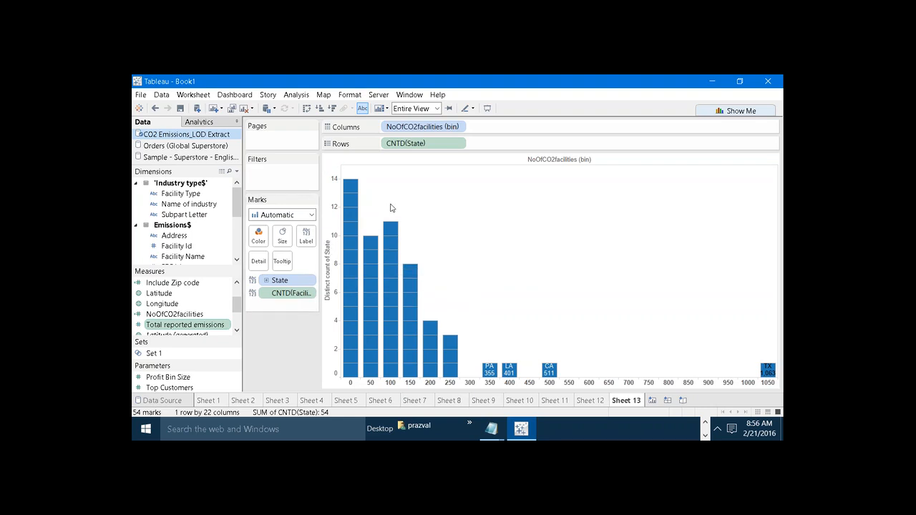
Open Notepad, note "BIN,STATE-->LOD" and, below a dashed line, "BIN-->TOTAL REPORTED EMISSIONS", then minimise the note.
{"action": "key", "text": "super+r"}
{"action": "key", "text": "Return"}
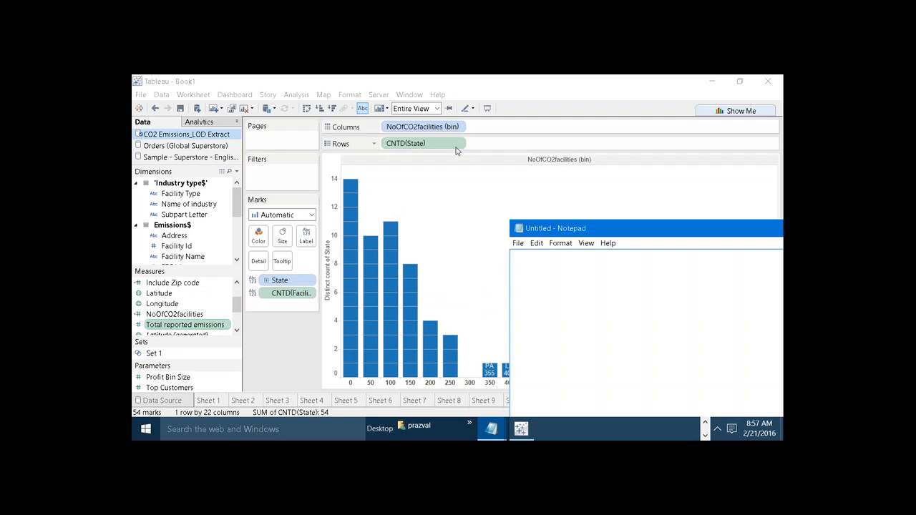
{"action": "type", "text": "BIN"}
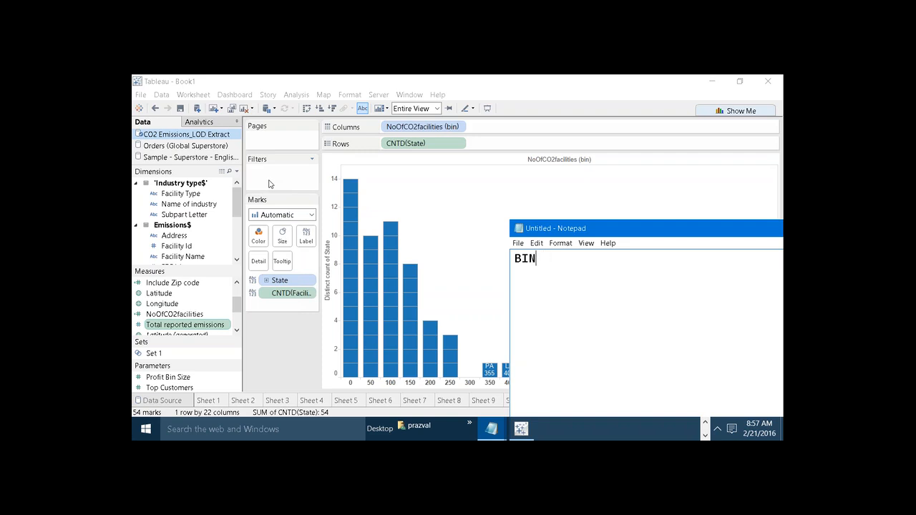
{"action": "type", "text": ",STATE"}
{"action": "type", "text": "-->LOD"}
{"action": "type", "text": "IN"}
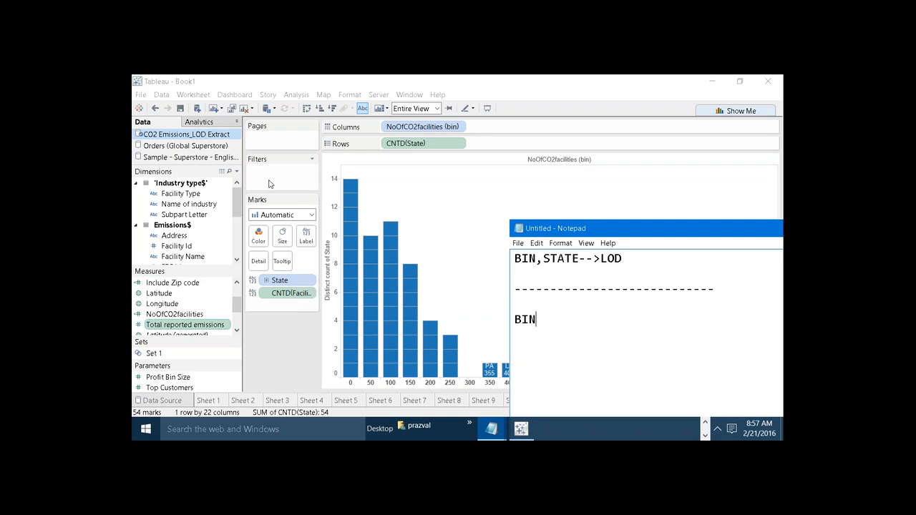
{"action": "type", "text": "-->TOTAL REPORT"}
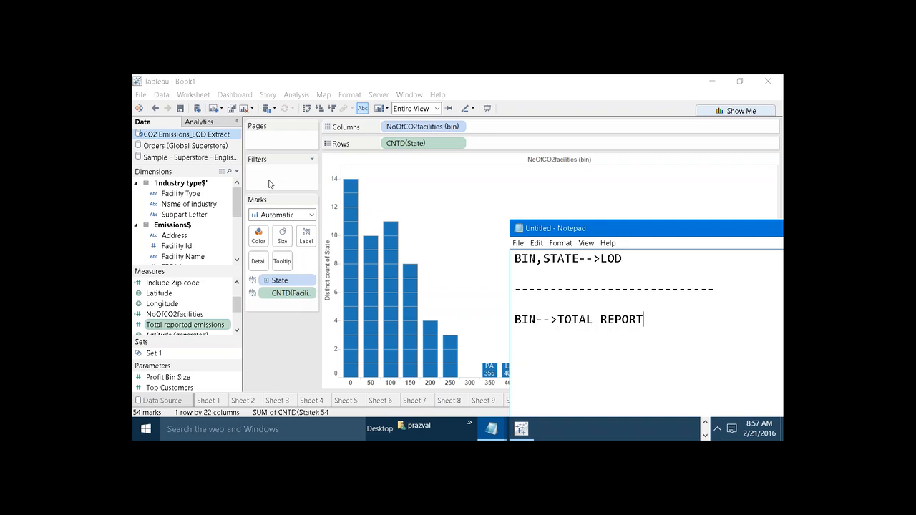
{"action": "type", "text": "ED EMISSIONS"}
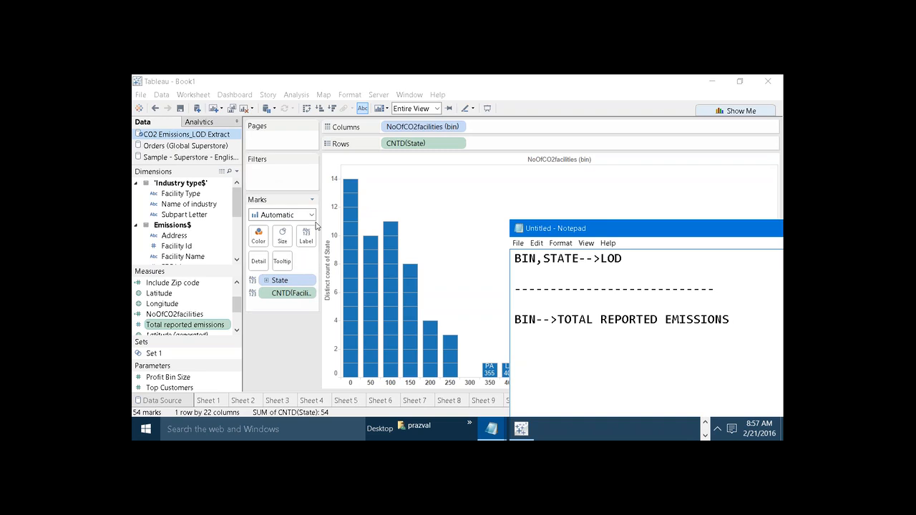
{"action": "left_click_drag", "start_coordinate": [547, 319], "coordinate": [521, 321]}
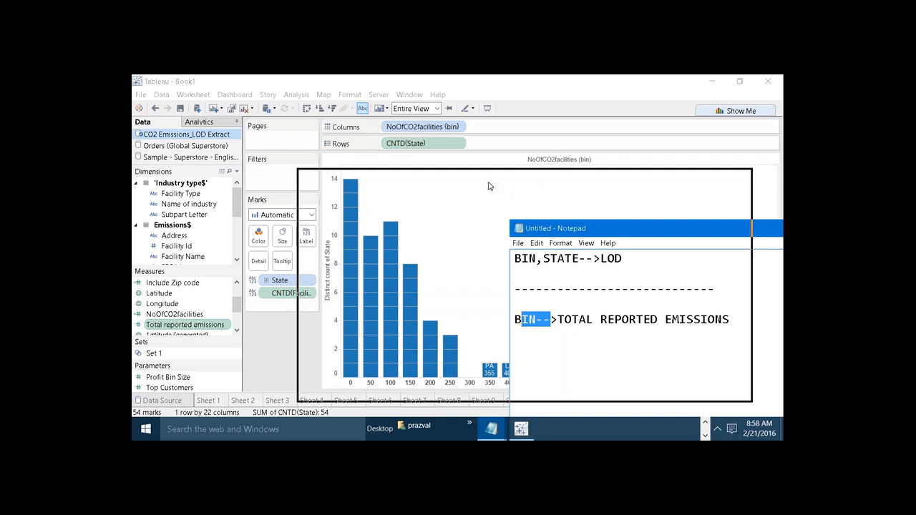
{"action": "left_click_drag", "start_coordinate": [489, 186], "coordinate": [488, 186]}
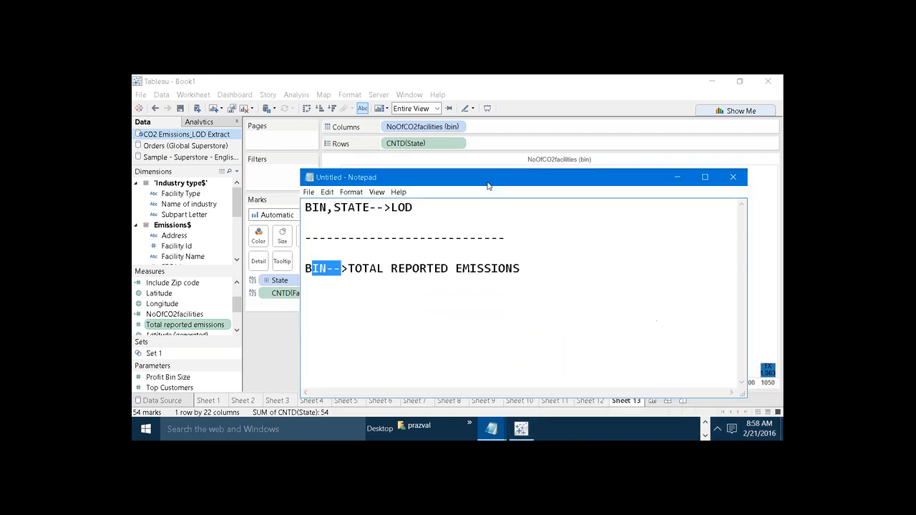
{"action": "left_click", "coordinate": [678, 179]}
Create a calculated field named ToTAL_ReportedEmissionsPerBin in the CO2 Emissions_LOD Extract data source.
{"action": "left_click", "coordinate": [236, 172]}
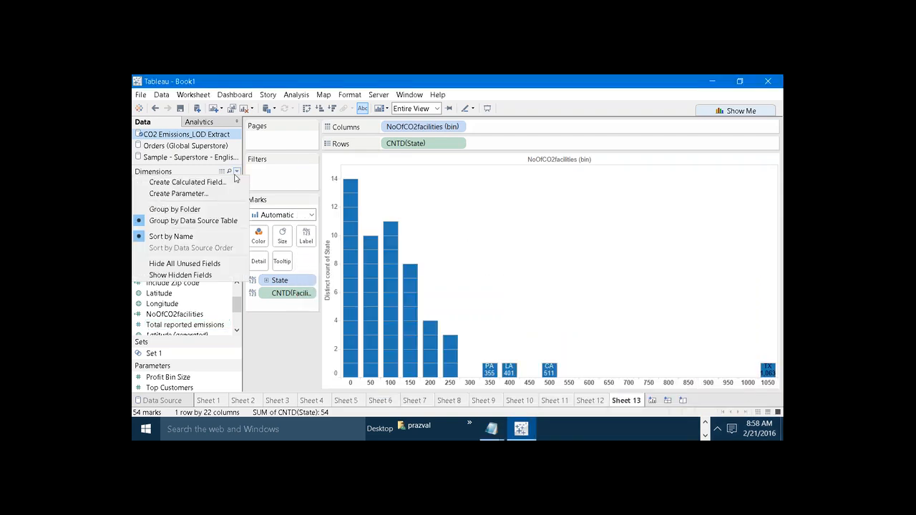
{"action": "left_click", "coordinate": [229, 184]}
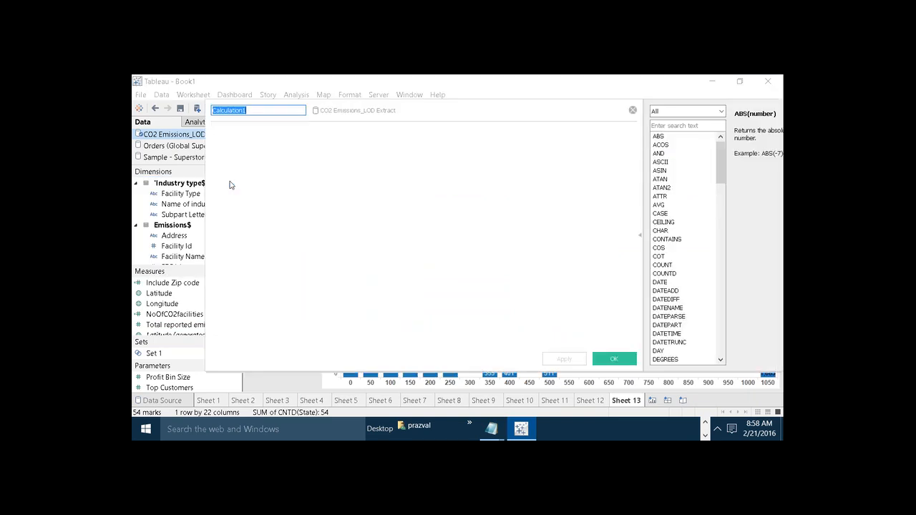
{"action": "type", "text": "ToTl"}
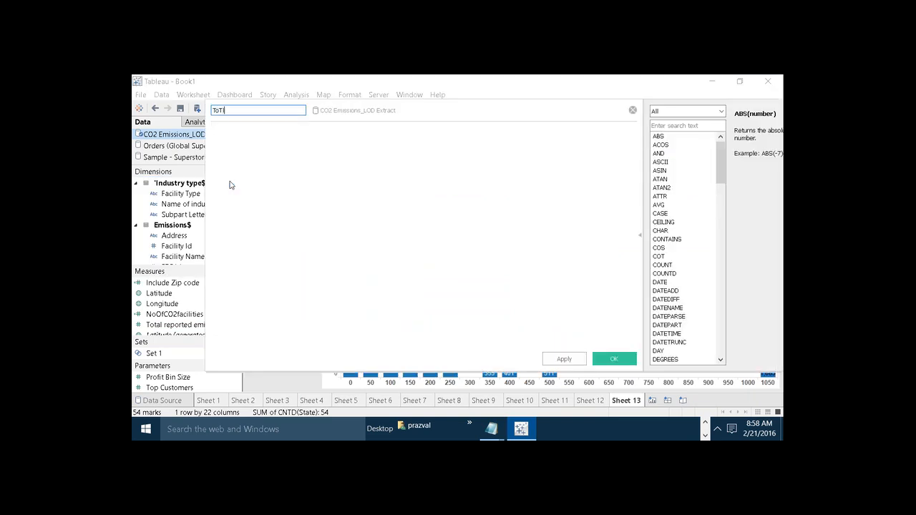
{"action": "key", "text": "BackSpace"}
{"action": "type", "text": "AL_ReportedEmissionsPerBin"}
{"action": "type", "text": "("}
{"action": "key", "text": "BackSpace"}
{"action": "left_click", "coordinate": [253, 175]}
Begin the formula as an EXCLUDE level-of-detail expression on State: { EXCLUDE [State].
{"action": "type", "text": "{ EXL"}
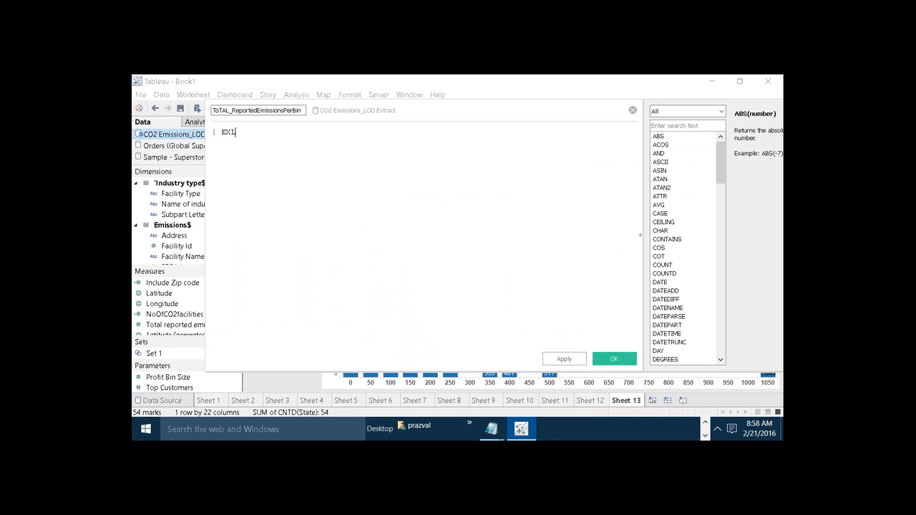
{"action": "type", "text": "CUDE"}
{"action": "key", "text": "BackSpace"}
{"action": "key", "text": "BackSpace"}
{"action": "key", "text": "BackSpace"}
{"action": "key", "text": "BackSpace"}
{"action": "key", "text": "BackSpace"}
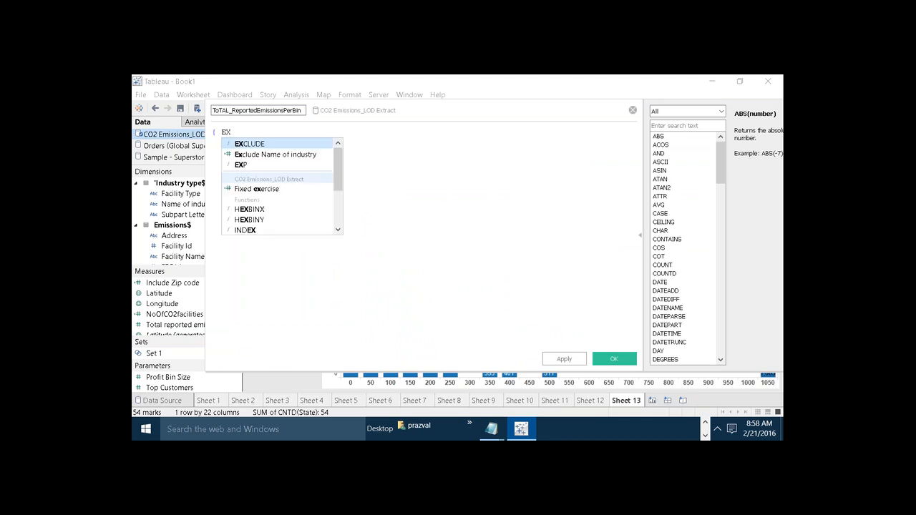
{"action": "left_click", "coordinate": [260, 146]}
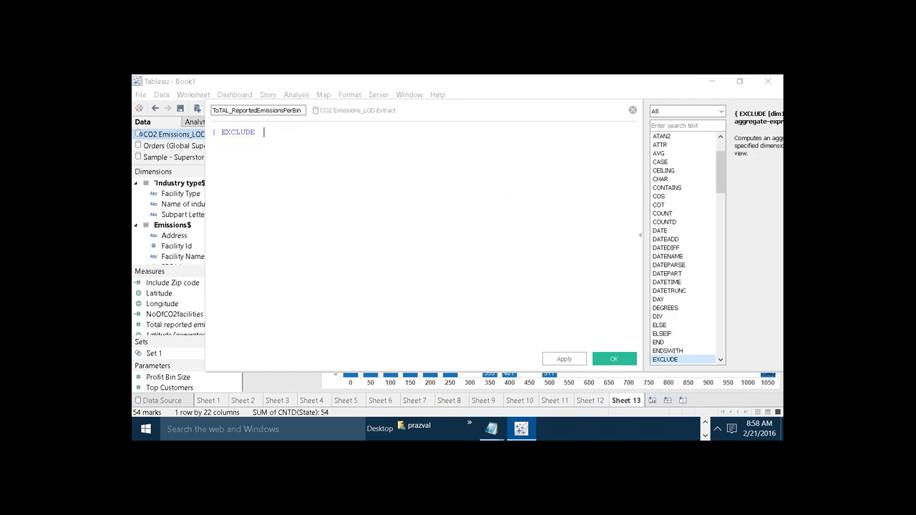
{"action": "type", "text": "ST"}
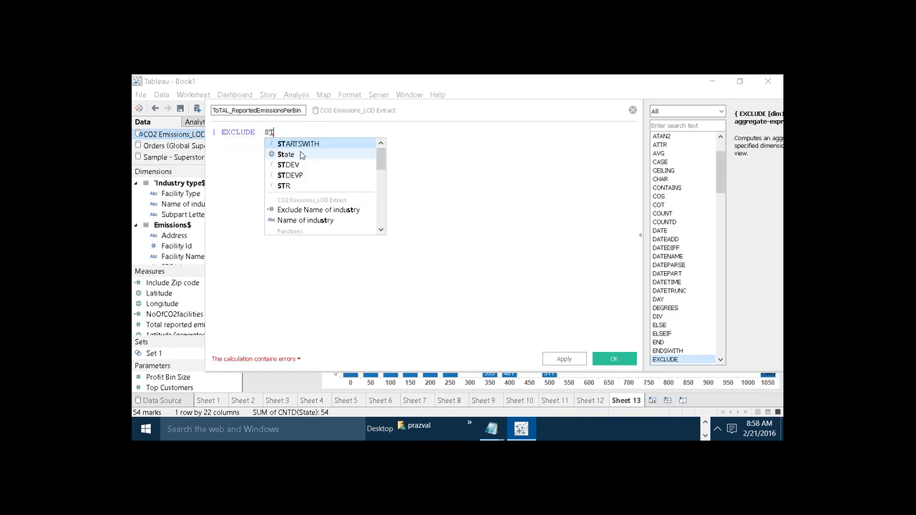
{"action": "left_click", "coordinate": [302, 153]}
Complete the formula with : SUM([Total reported emissions]) } and save the calculated field.
{"action": "type", "text": ": SUM("}
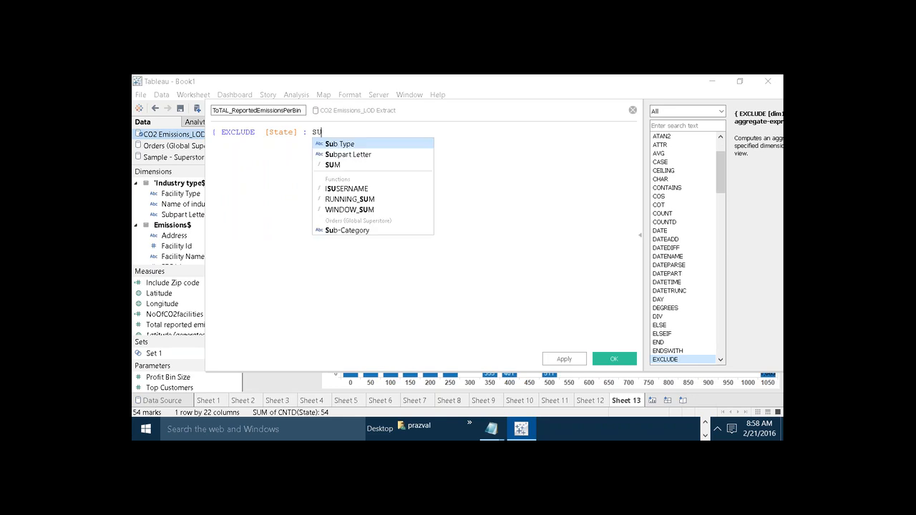
{"action": "type", "text": "T"}
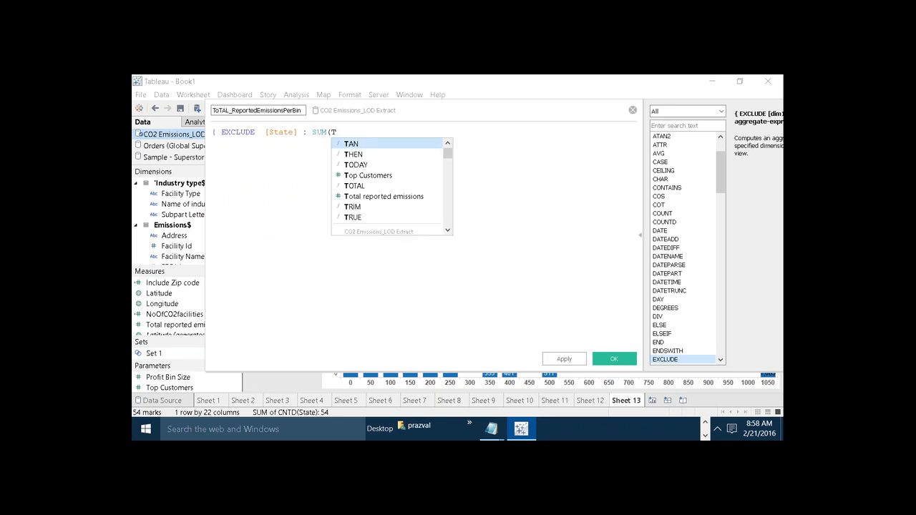
{"action": "left_click", "coordinate": [360, 196]}
{"action": "type", "text": ") "}
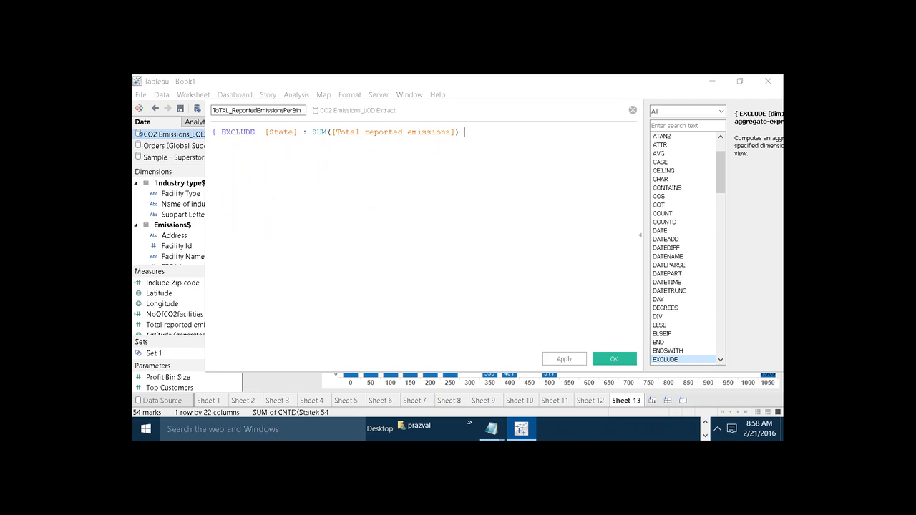
{"action": "type", "text": "}"}
{"action": "left_click_drag", "start_coordinate": [426, 112], "coordinate": [439, 166]}
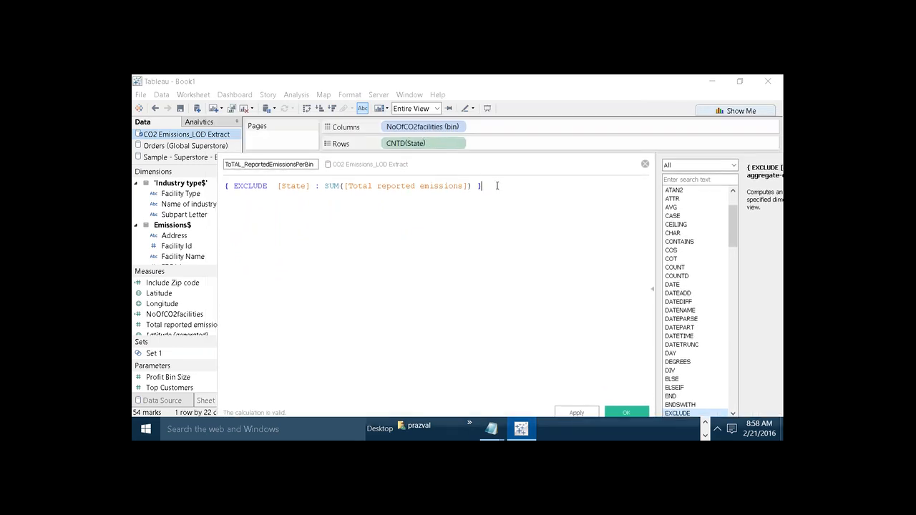
{"action": "left_click_drag", "start_coordinate": [492, 171], "coordinate": [437, 123]}
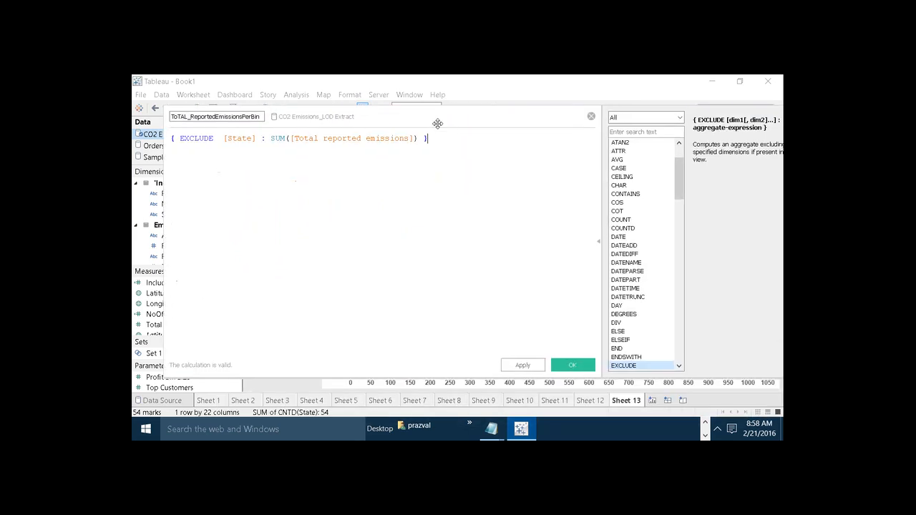
{"action": "left_click", "coordinate": [522, 366]}
{"action": "left_click", "coordinate": [560, 367]}
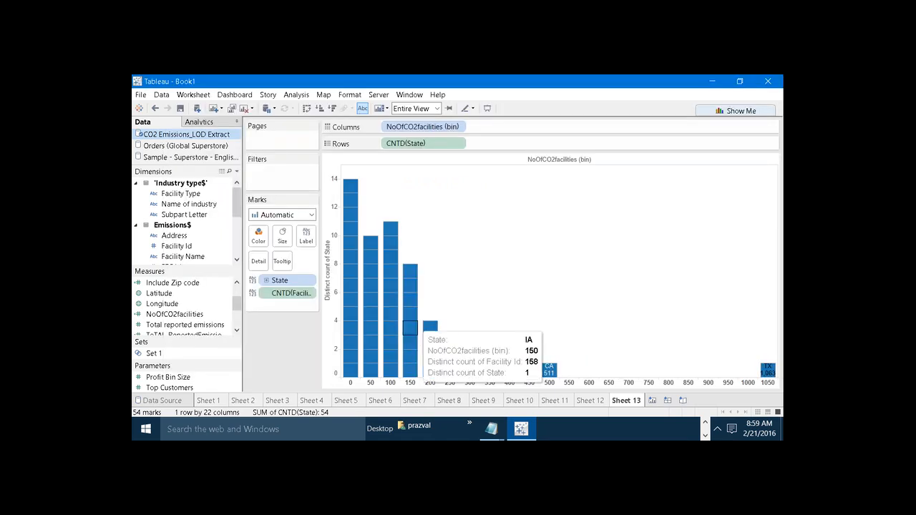
Colour the bars by ToTAL_ReportedEmissionsPerBin and review the coloured bins in presentation mode before returning to the worksheet.
{"action": "scroll", "coordinate": [238, 305], "scroll_direction": "down", "scroll_amount": 2}
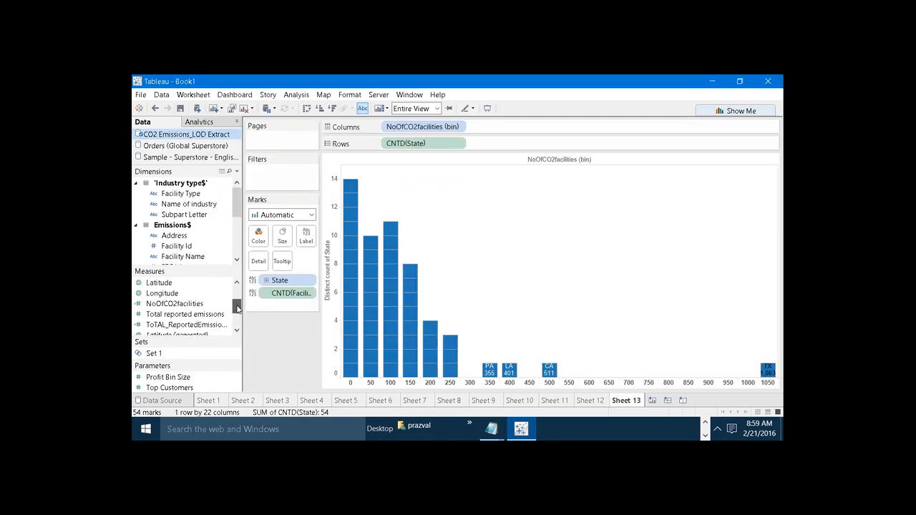
{"action": "left_click_drag", "start_coordinate": [222, 315], "coordinate": [259, 242]}
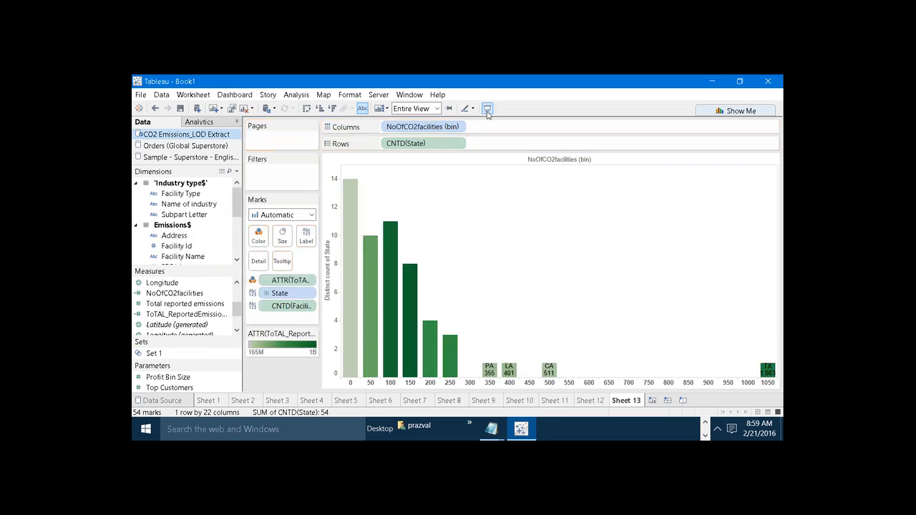
{"action": "left_click", "coordinate": [487, 108]}
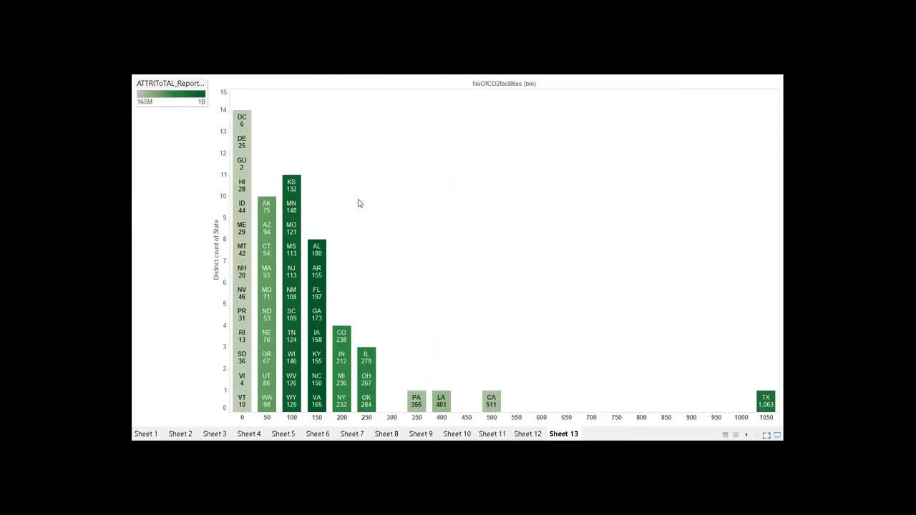
{"action": "mouse_move", "coordinate": [293, 192]}
{"action": "mouse_move", "coordinate": [293, 241]}
{"action": "key", "text": "Escape"}
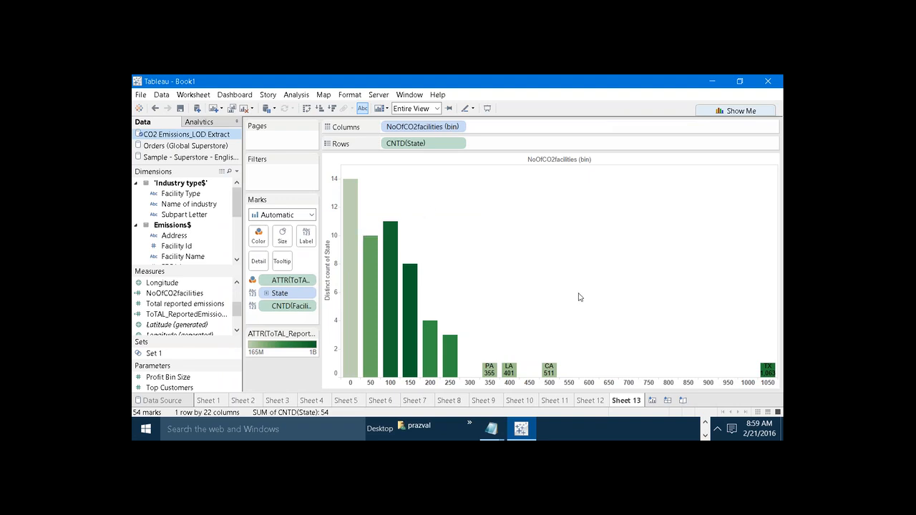
Switch to the Edge browser and review the exercise 3.2 page from its bonus question back to the problem statement.
{"action": "left_click", "coordinate": [706, 433]}
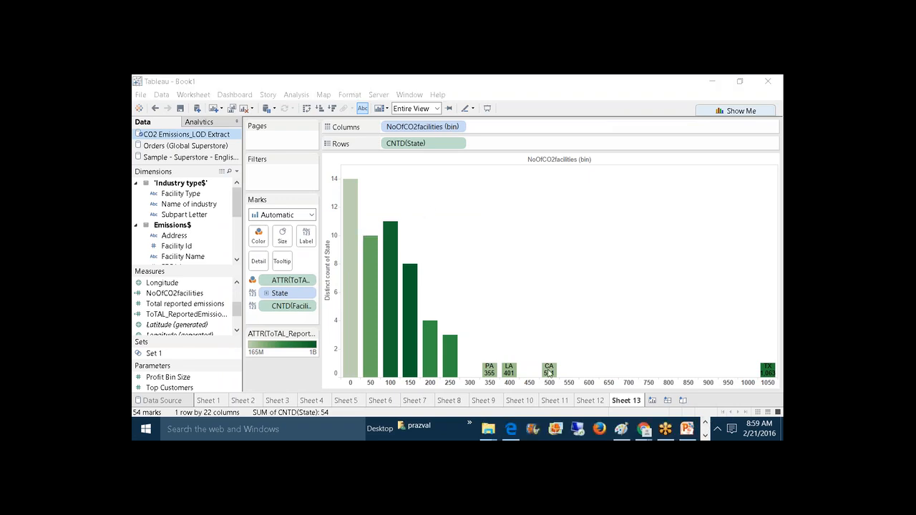
{"action": "left_click", "coordinate": [513, 429]}
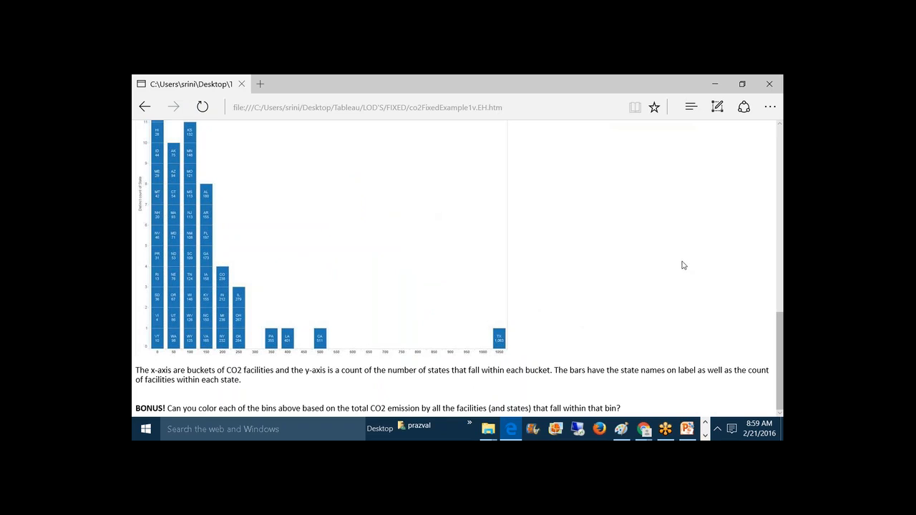
{"action": "left_click_drag", "start_coordinate": [781, 329], "coordinate": [745, 132]}
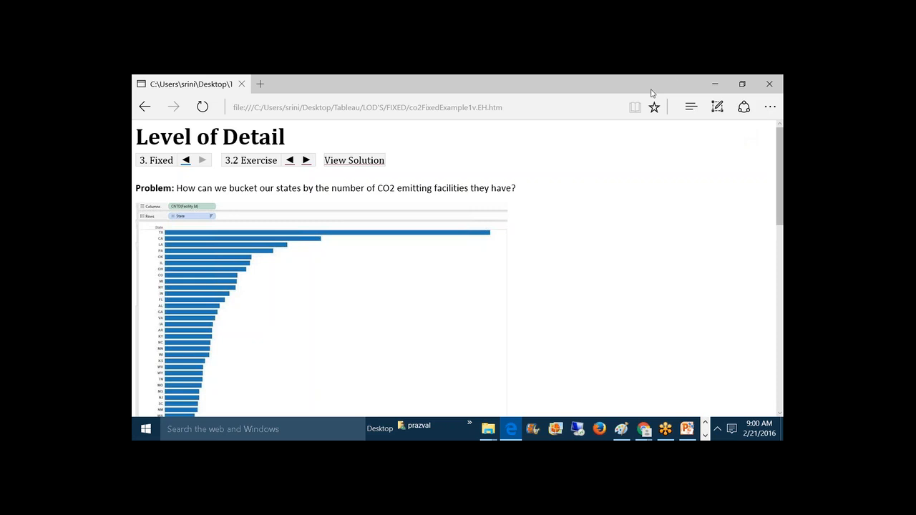
Open the 3.3 Challenge page, read its yearly sales problem, and switch back to Tableau.
{"action": "left_click", "coordinate": [306, 160]}
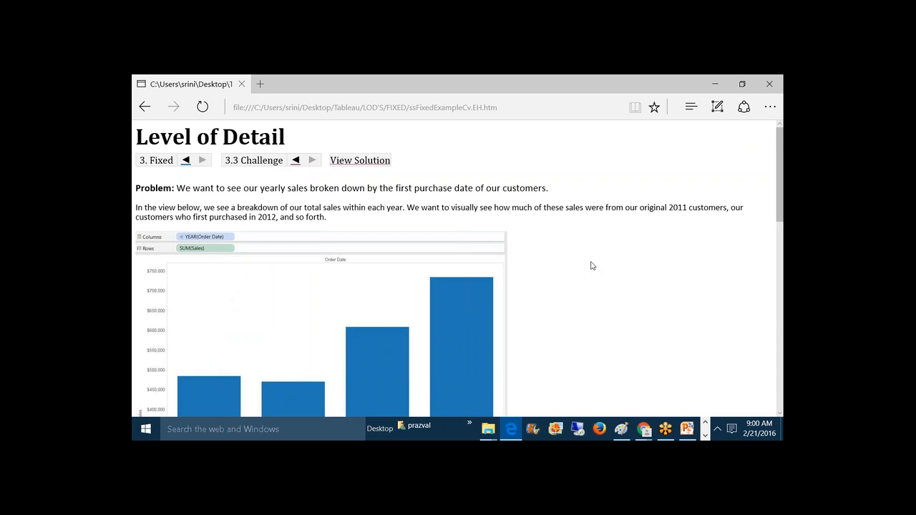
{"action": "left_click", "coordinate": [705, 434]}
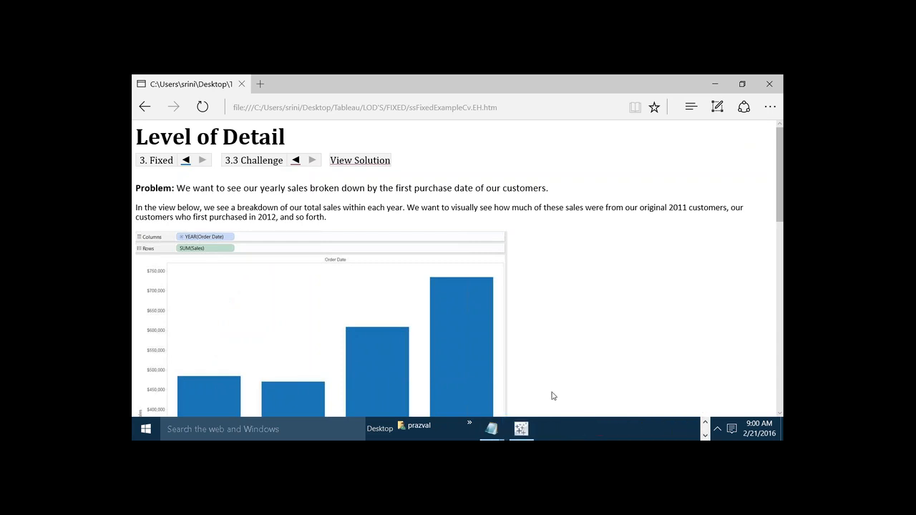
{"action": "left_click", "coordinate": [521, 429]}
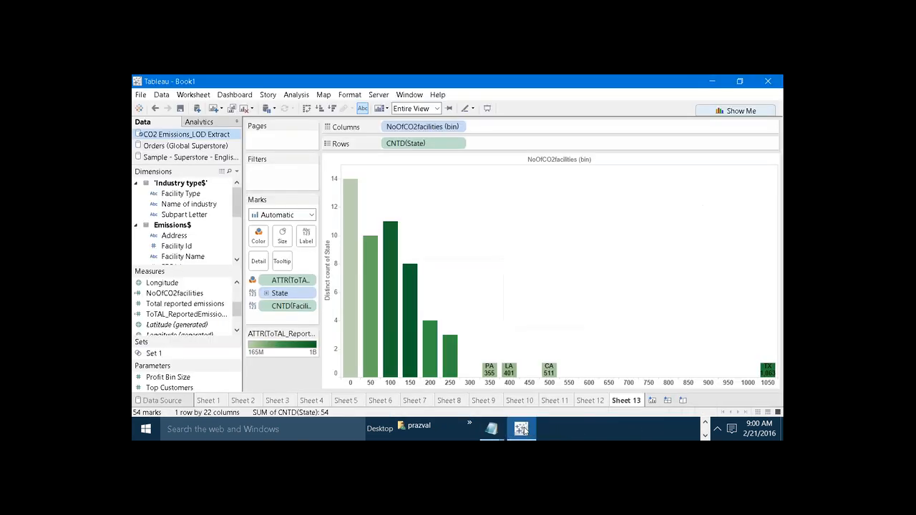
Create a new worksheet from Orders (Global Superstore) with the year of Order Date in rows and the sum of Sales in columns.
{"action": "left_click", "coordinate": [213, 108]}
{"action": "left_click", "coordinate": [191, 146]}
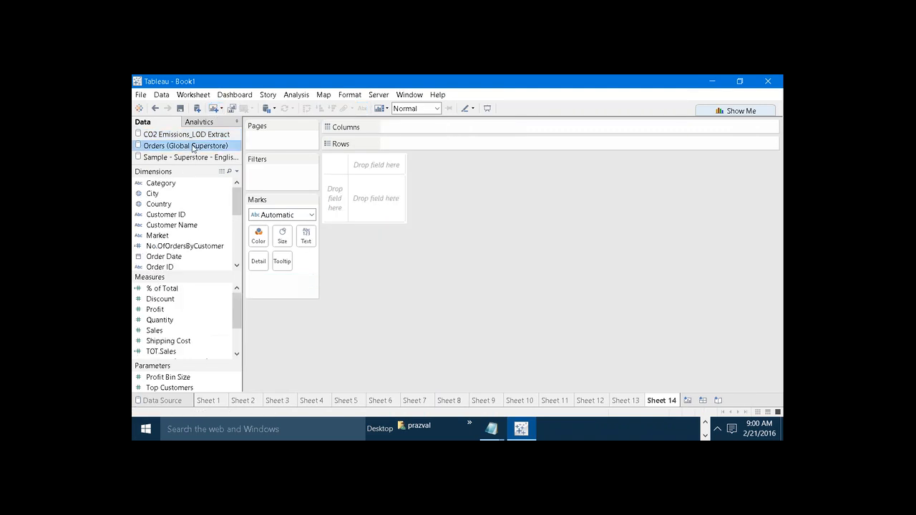
{"action": "left_click_drag", "start_coordinate": [176, 256], "coordinate": [425, 142]}
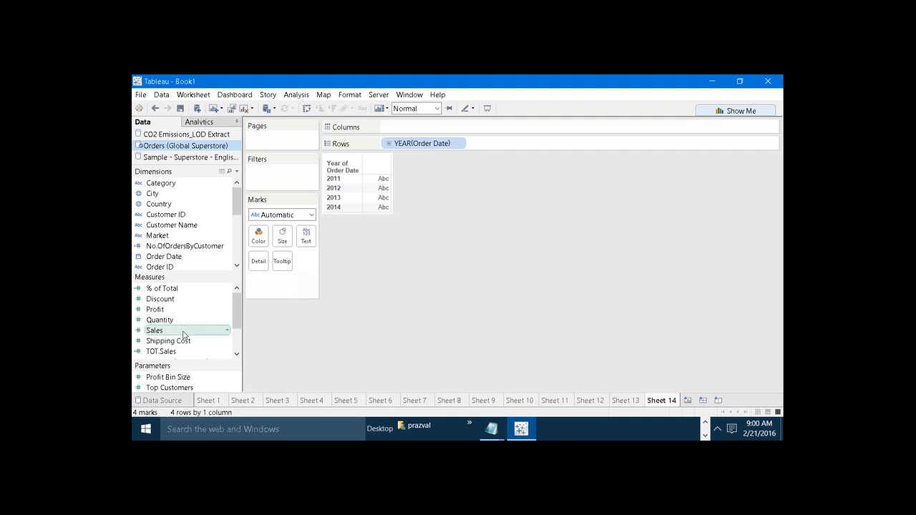
{"action": "left_click_drag", "start_coordinate": [197, 330], "coordinate": [447, 130]}
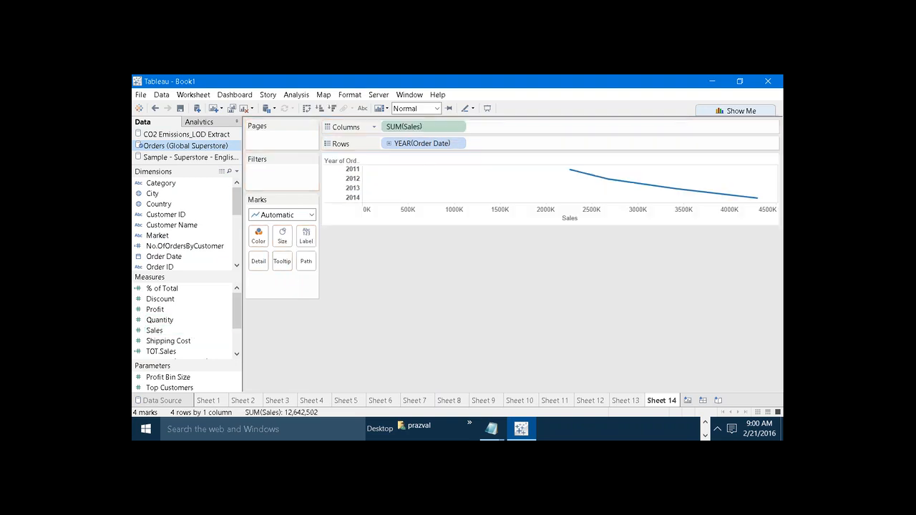
Change the mark type to Bar and swap rows and columns for vertical yearly sales bars.
{"action": "left_click", "coordinate": [301, 215]}
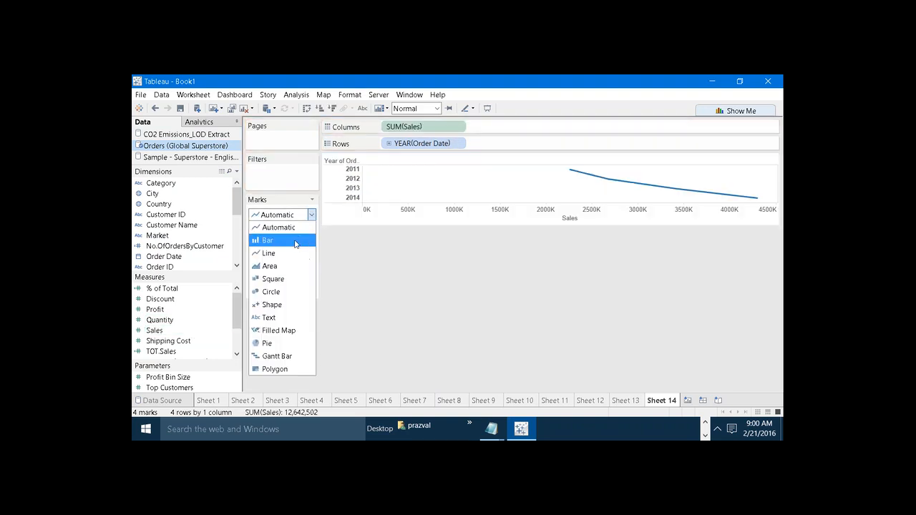
{"action": "left_click", "coordinate": [298, 241]}
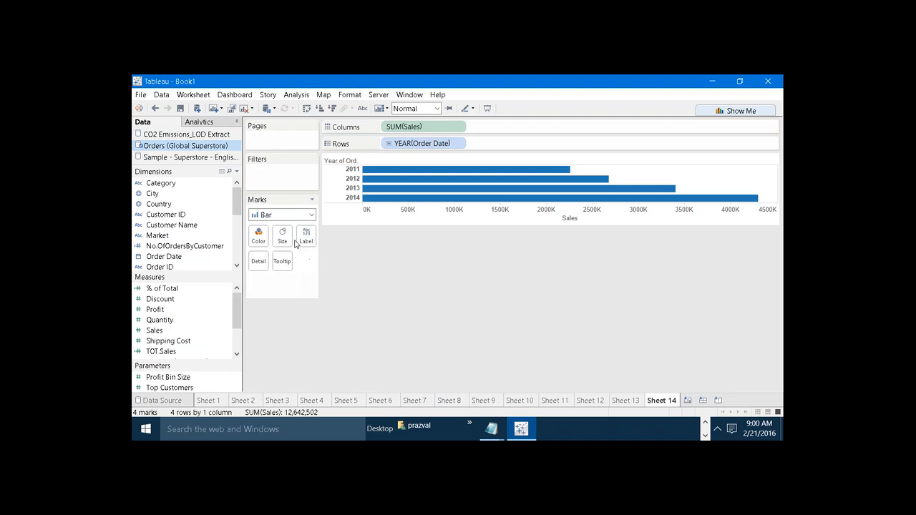
{"action": "left_click", "coordinate": [306, 108]}
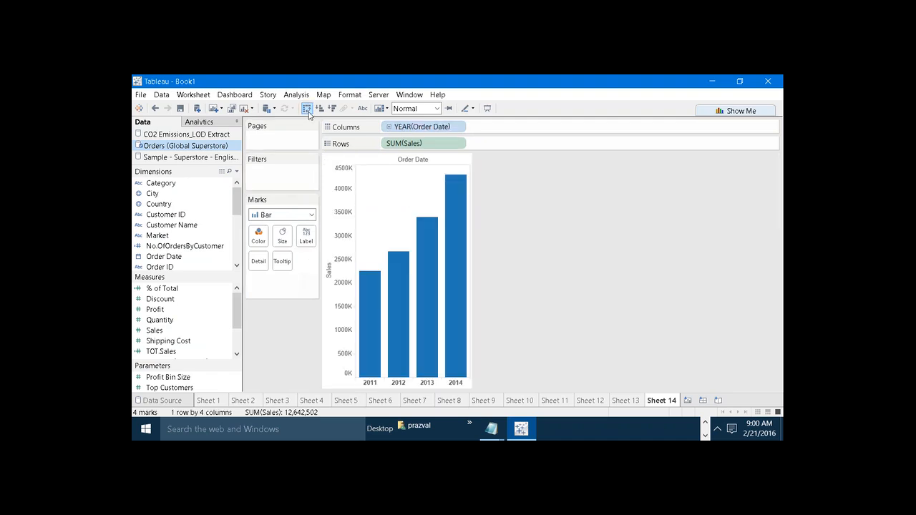
Examine the sales of the individual year bars, then clear the selection.
{"action": "left_click", "coordinate": [370, 281]}
{"action": "left_click", "coordinate": [379, 242]}
{"action": "left_click", "coordinate": [391, 270]}
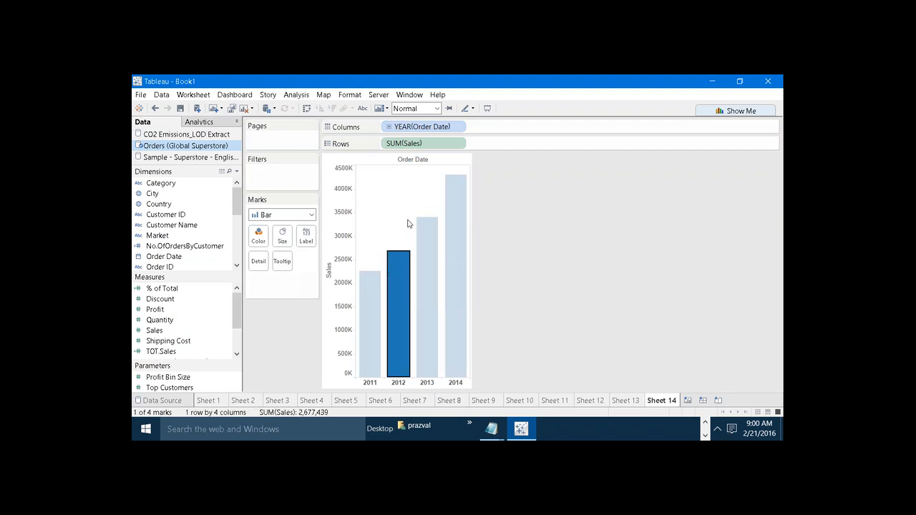
{"action": "left_click", "coordinate": [408, 224]}
{"action": "left_click", "coordinate": [425, 231]}
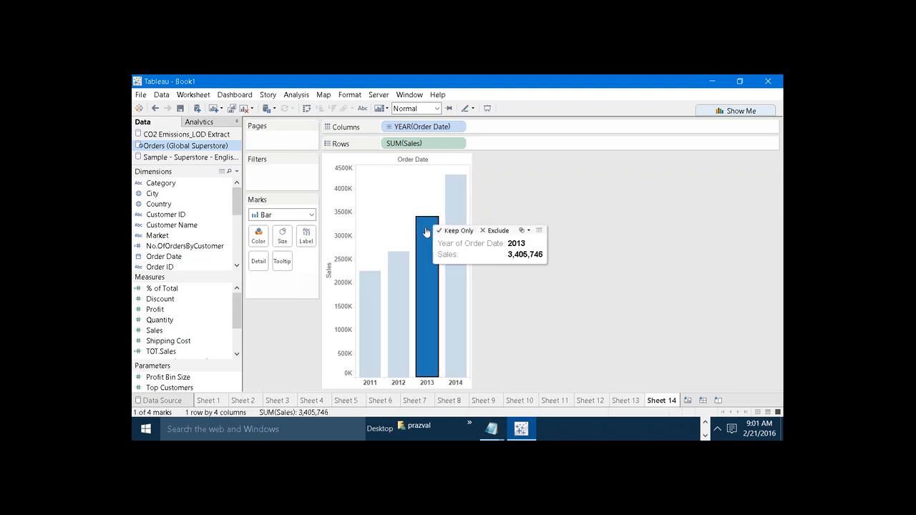
{"action": "left_click", "coordinate": [404, 205]}
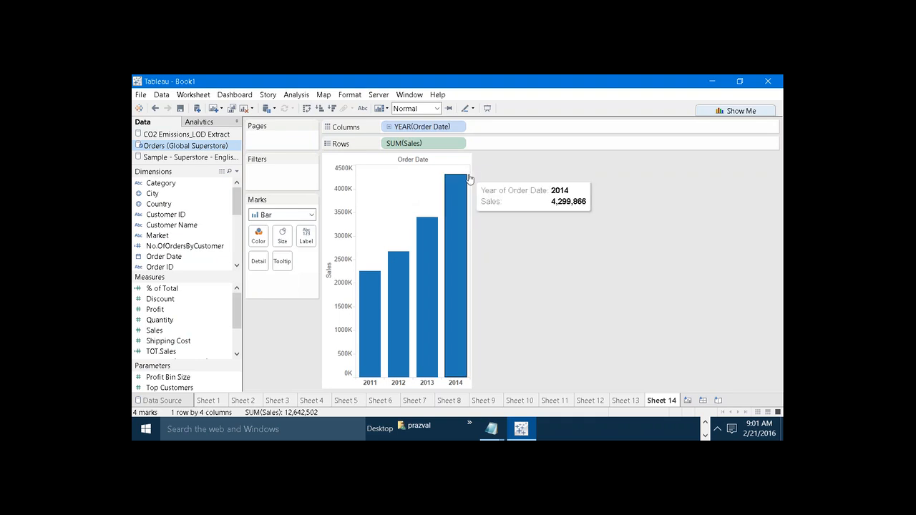
Switch to the Edge browser and read the 3.3 Challenge, highlighting the phrase about the first purchase year of customers.
{"action": "left_click", "coordinate": [706, 423]}
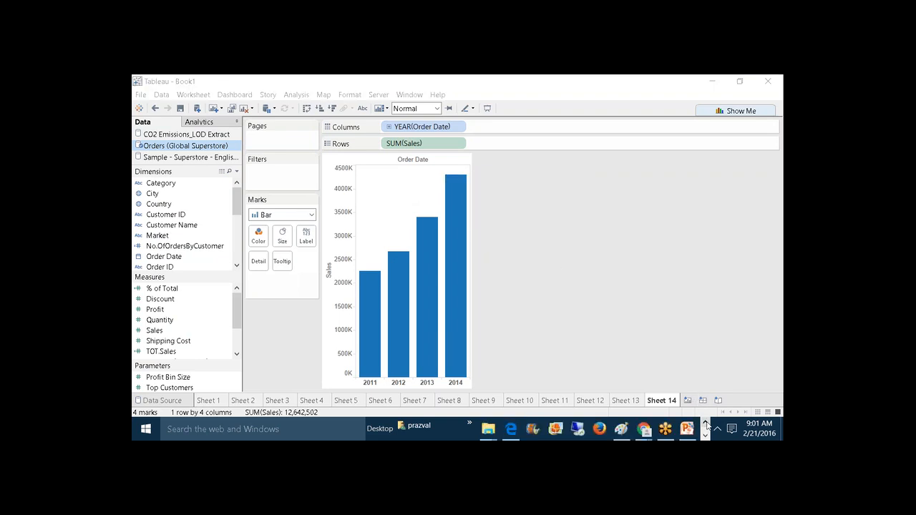
{"action": "left_click", "coordinate": [515, 390]}
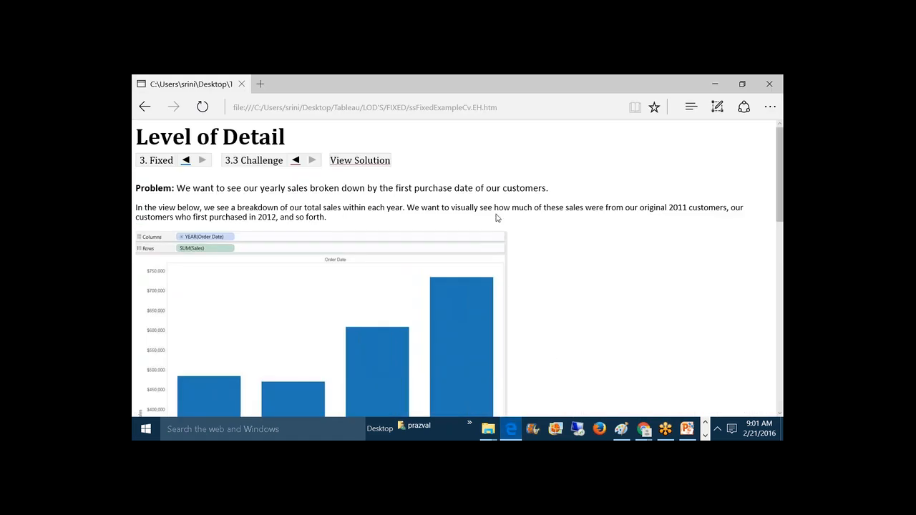
{"action": "scroll", "coordinate": [496, 217], "scroll_direction": "down", "scroll_amount": 1}
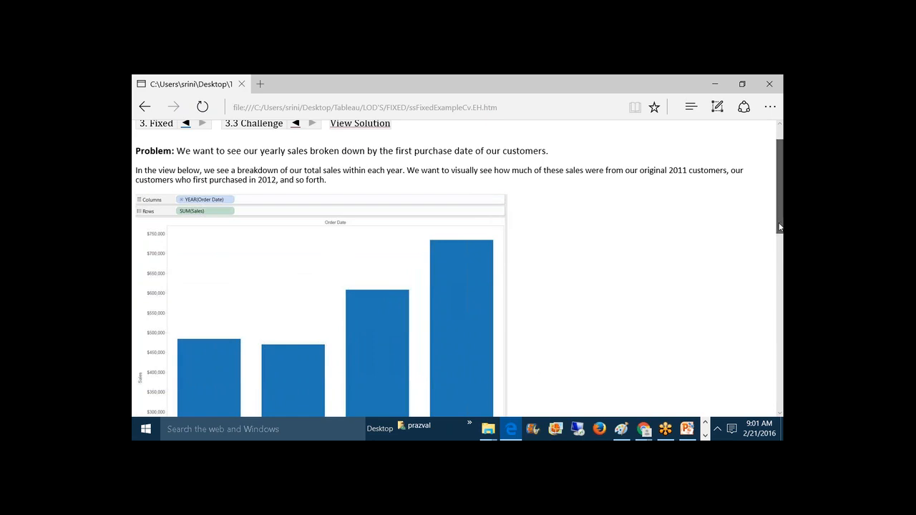
{"action": "left_click_drag", "start_coordinate": [780, 228], "coordinate": [727, 221]}
{"action": "left_click_drag", "start_coordinate": [779, 191], "coordinate": [779, 247]}
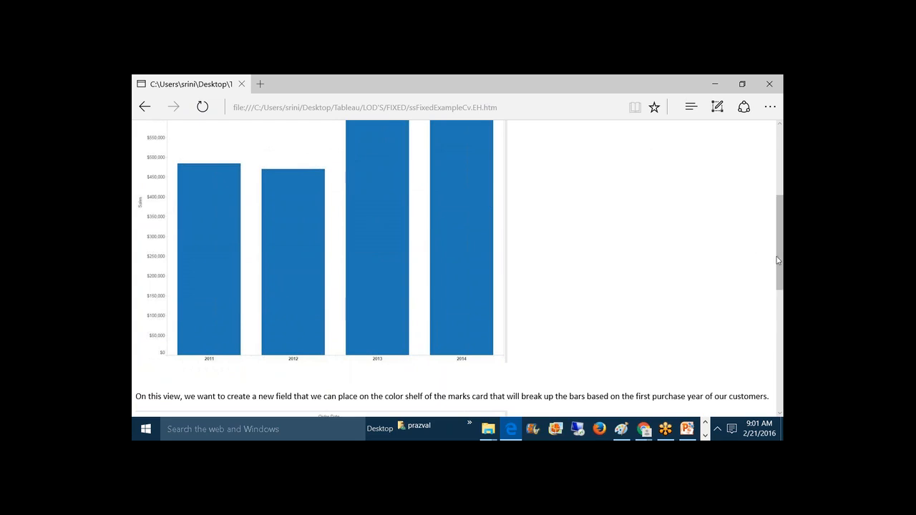
{"action": "left_click_drag", "start_coordinate": [779, 234], "coordinate": [779, 317]}
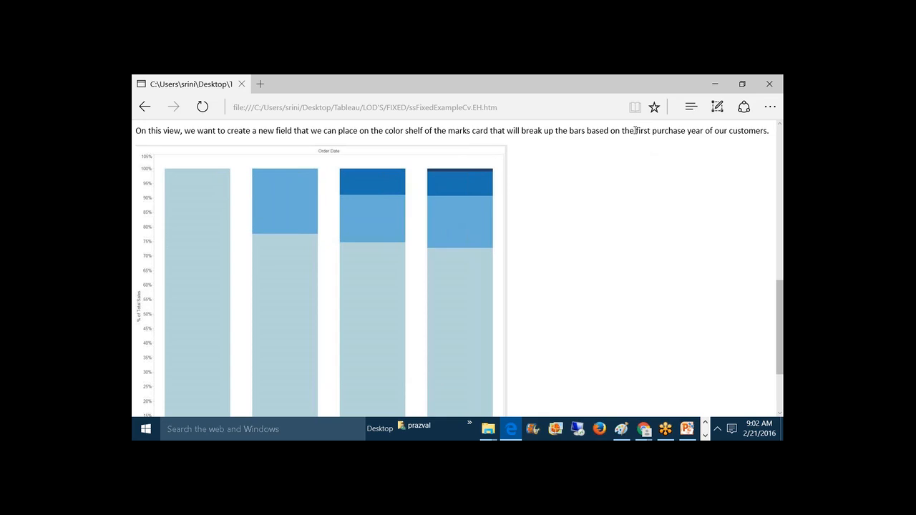
{"action": "left_click_drag", "start_coordinate": [635, 130], "coordinate": [732, 143]}
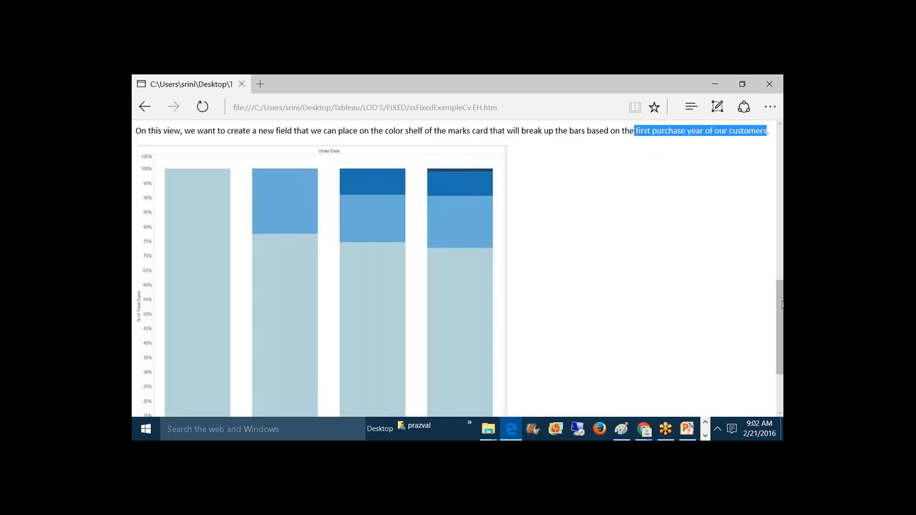
Examine the challenge's target stacked chart and its colour explanation, and switch back to Tableau.
{"action": "scroll", "coordinate": [782, 304], "scroll_direction": "down", "scroll_amount": 3}
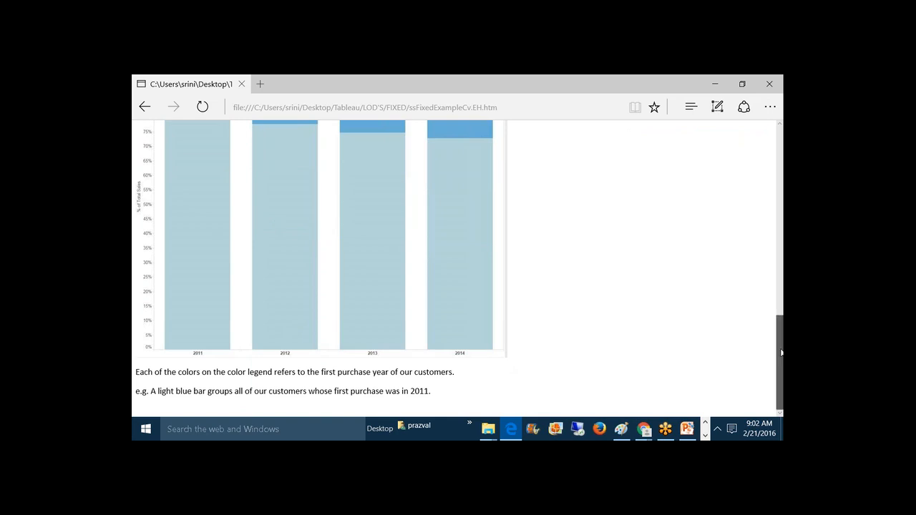
{"action": "scroll", "coordinate": [777, 338], "scroll_direction": "up", "scroll_amount": 2}
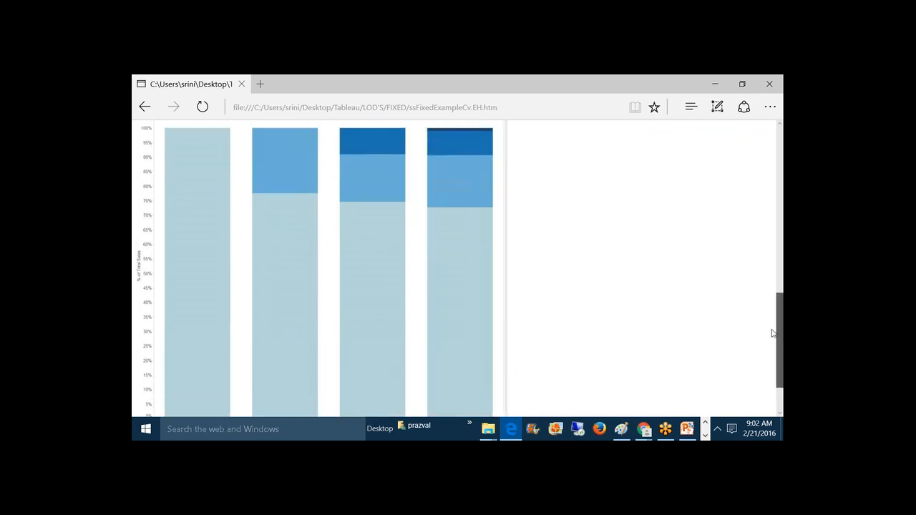
{"action": "scroll", "coordinate": [772, 332], "scroll_direction": "down", "scroll_amount": 1}
{"action": "scroll", "coordinate": [772, 326], "scroll_direction": "up", "scroll_amount": 2}
{"action": "scroll", "coordinate": [773, 331], "scroll_direction": "down", "scroll_amount": 2}
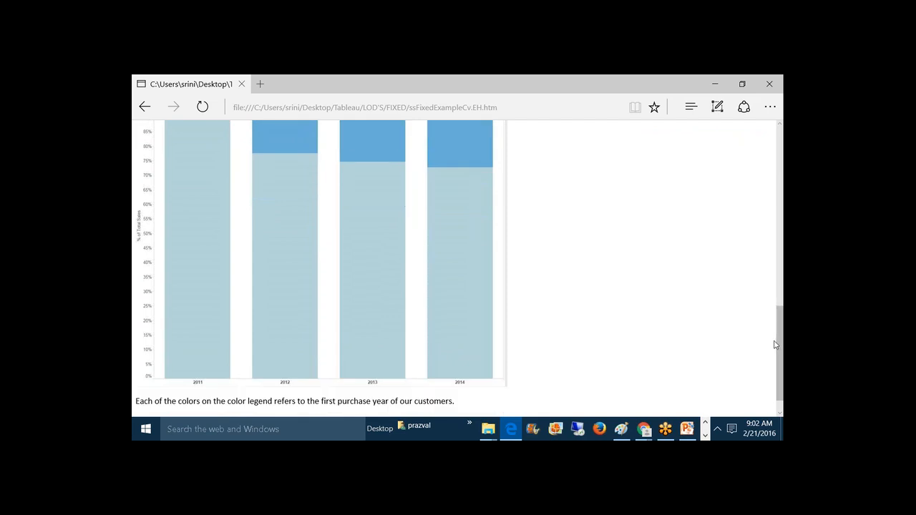
{"action": "left_click", "coordinate": [706, 434]}
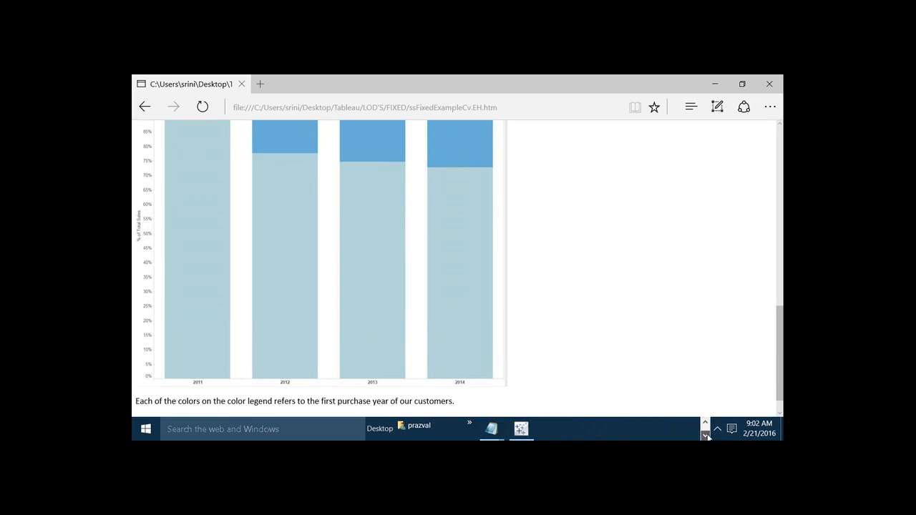
{"action": "left_click", "coordinate": [526, 430]}
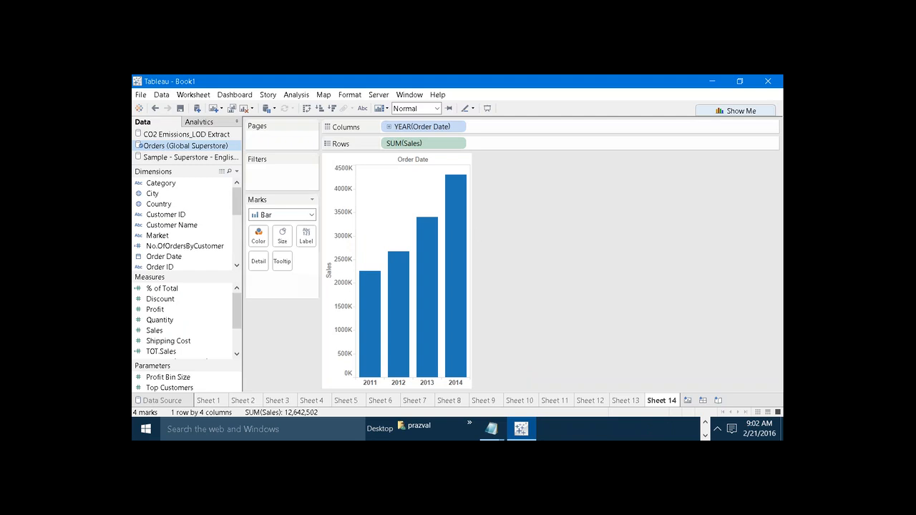
Create a calculated field named FPD and start its formula with { FIXED [Customer ID].
{"action": "left_click", "coordinate": [237, 174]}
{"action": "left_click", "coordinate": [215, 180]}
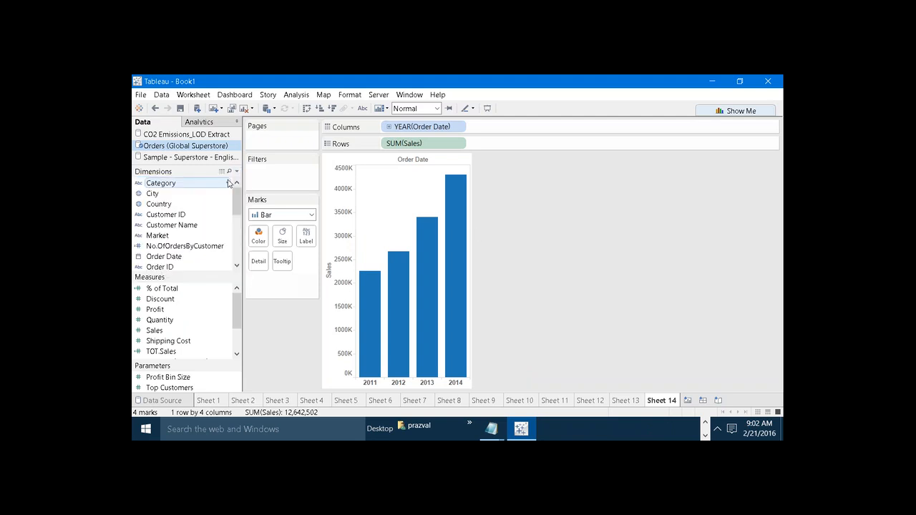
{"action": "type", "text": "FPD"}
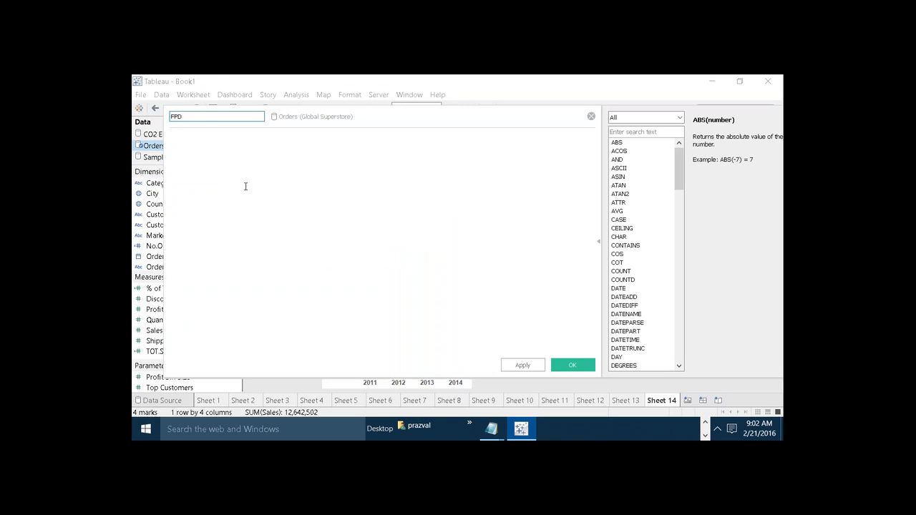
{"action": "left_click", "coordinate": [245, 186]}
{"action": "type", "text": "{ FIXED C"}
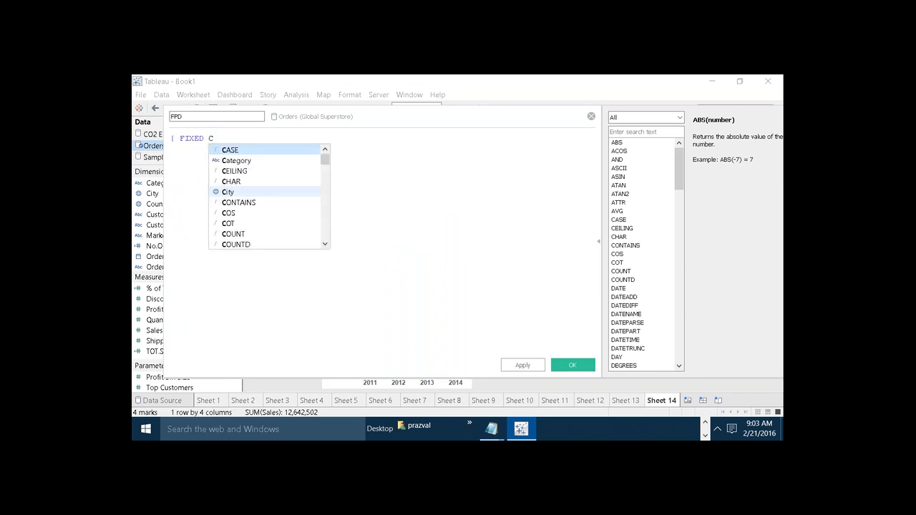
{"action": "type", "text": "UST"}
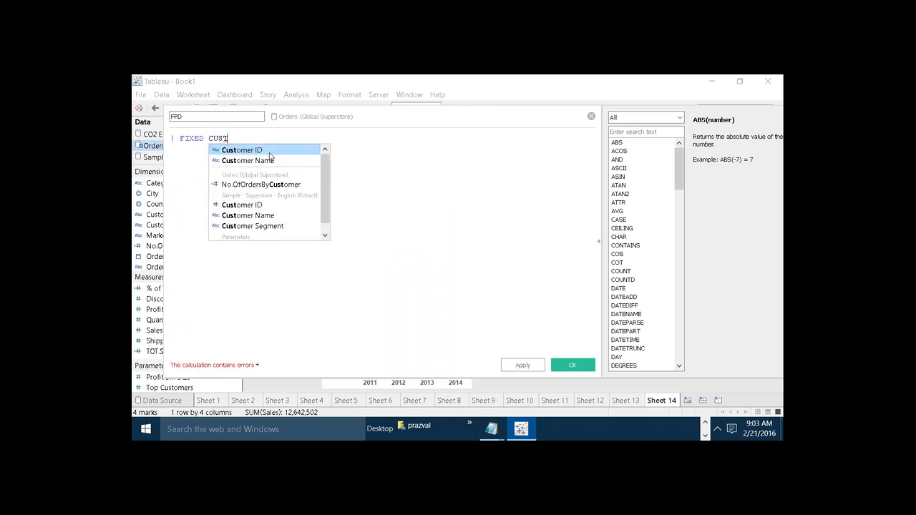
{"action": "key", "text": "Return"}
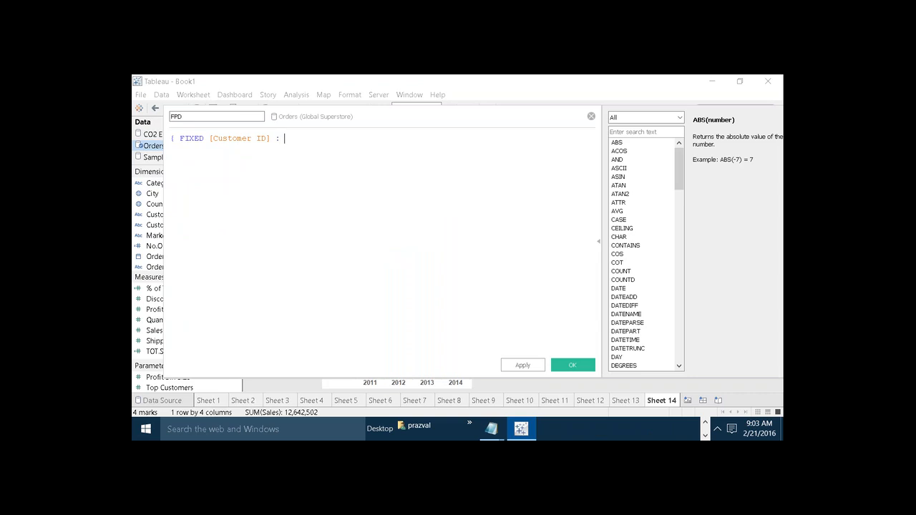
Complete the FPD formula with : MIN([Order Date]) } and save the calculated field.
{"action": "type", "text": ": MIN"}
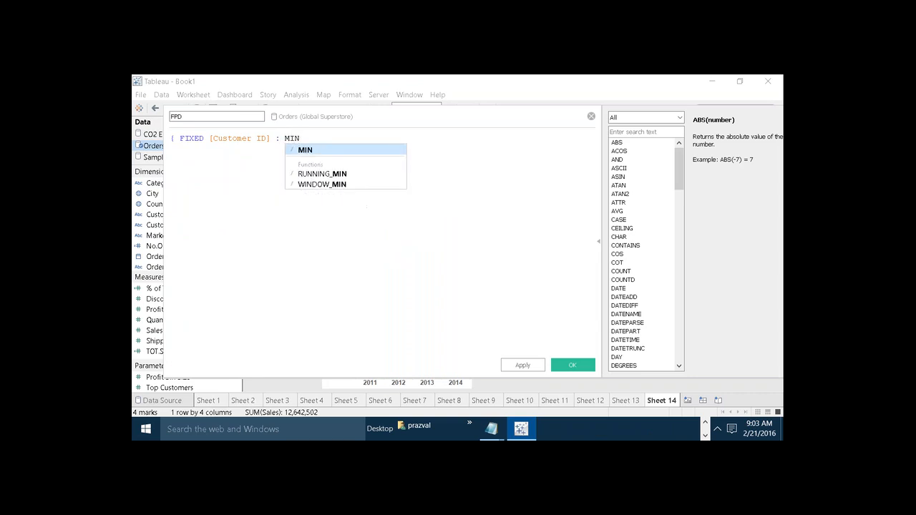
{"action": "key", "text": "Return"}
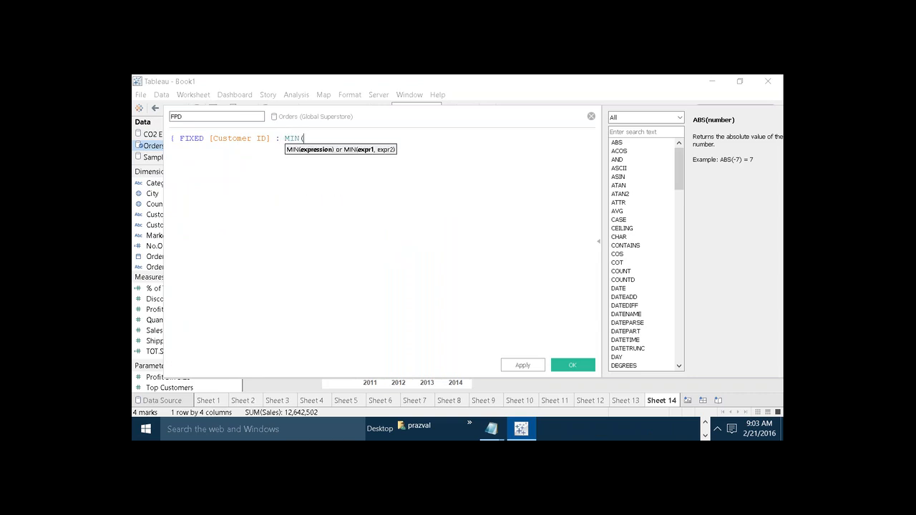
{"action": "type", "text": "OR"}
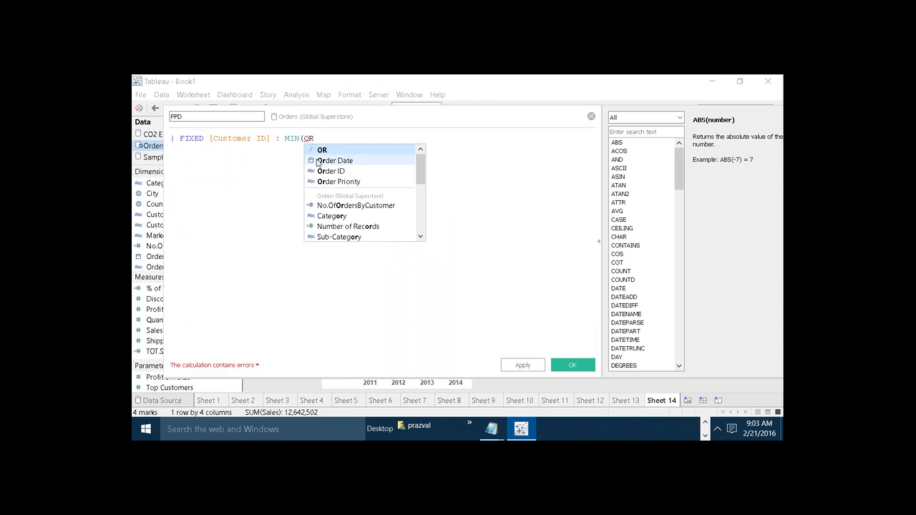
{"action": "left_click", "coordinate": [334, 160]}
{"action": "type", "text": ")"}
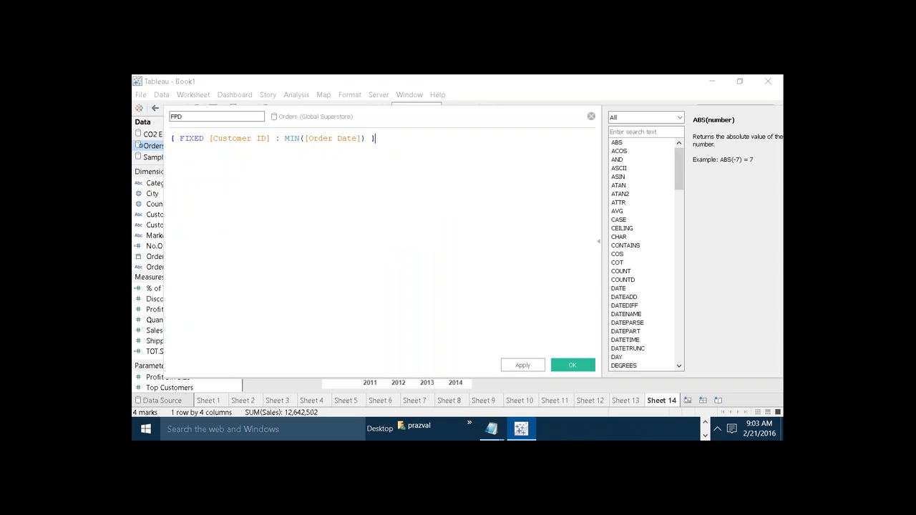
{"action": "scroll", "coordinate": [334, 151], "scroll_direction": "up", "scroll_amount": 6}
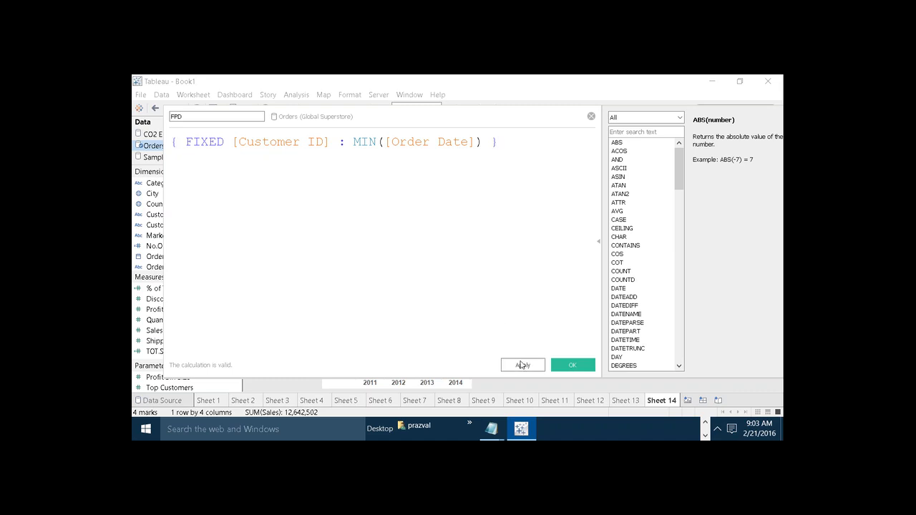
{"action": "left_click", "coordinate": [522, 365]}
{"action": "left_click", "coordinate": [564, 373]}
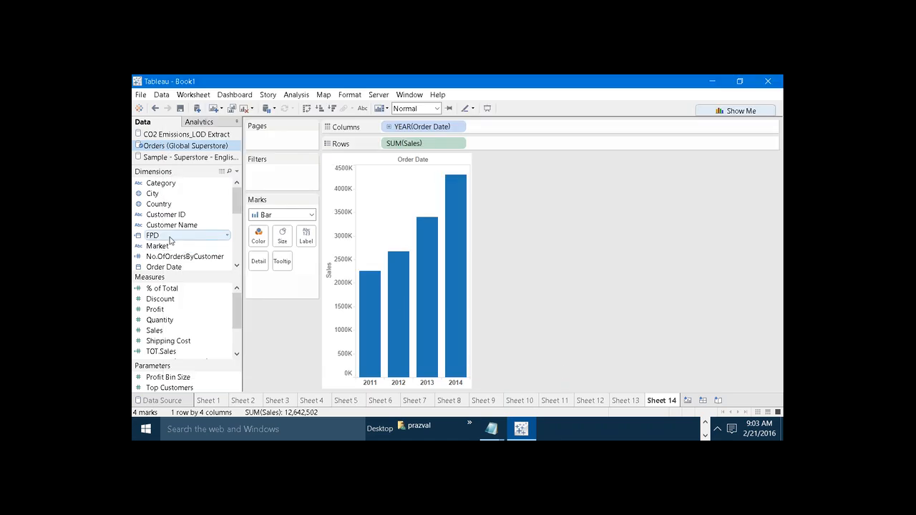
Colour the bars by the year of FPD, label them with the sum of Sales, and widen the chart so the labels fit.
{"action": "left_click_drag", "start_coordinate": [169, 239], "coordinate": [256, 238]}
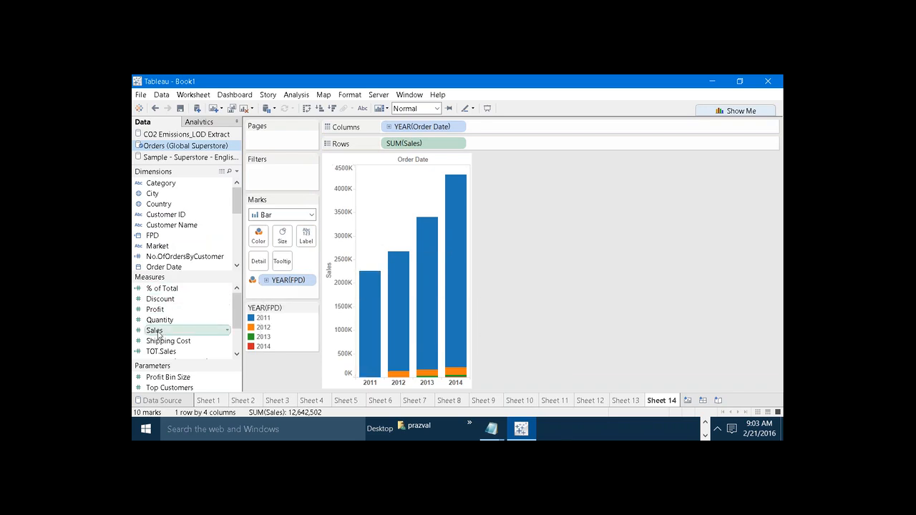
{"action": "left_click_drag", "start_coordinate": [157, 333], "coordinate": [306, 238]}
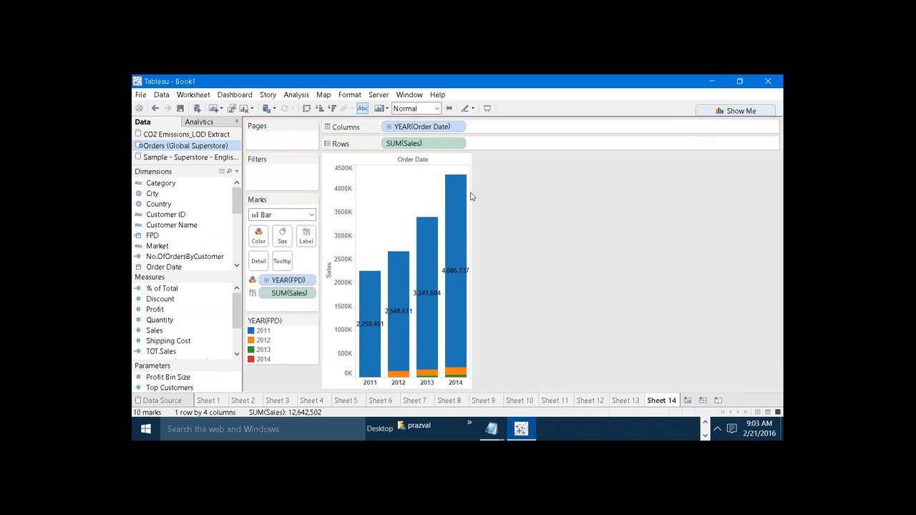
{"action": "left_click_drag", "start_coordinate": [470, 196], "coordinate": [561, 183]}
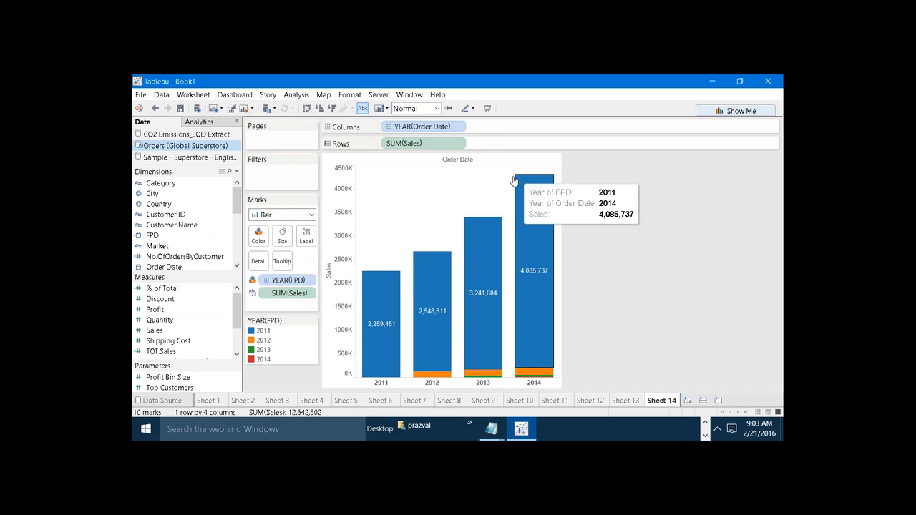
{"action": "mouse_move", "coordinate": [399, 285]}
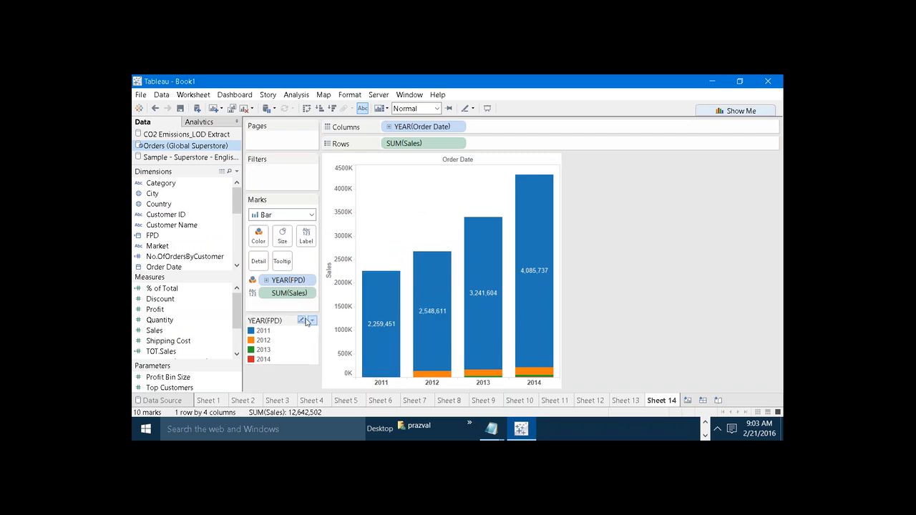
Highlight the 2011 and 2012 first-purchase years in turn and inspect their sales segments in each order year's bar.
{"action": "left_click", "coordinate": [270, 332]}
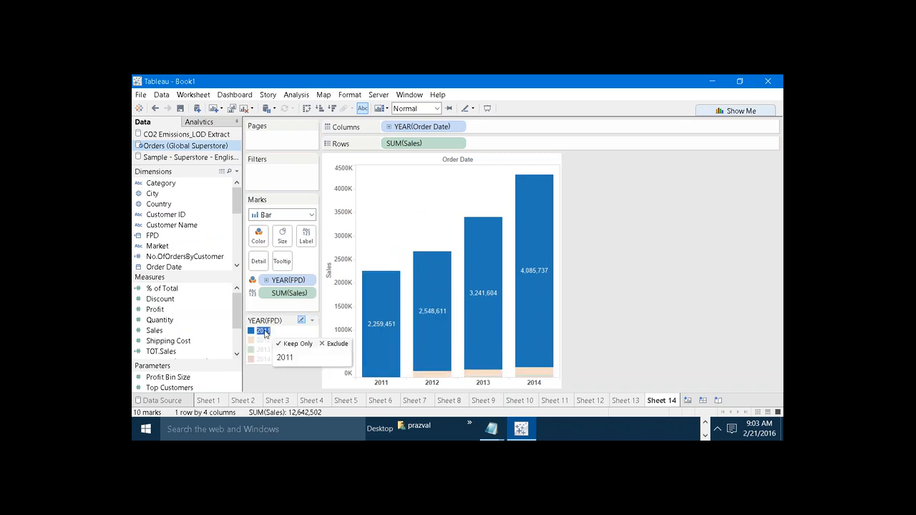
{"action": "mouse_move", "coordinate": [433, 328]}
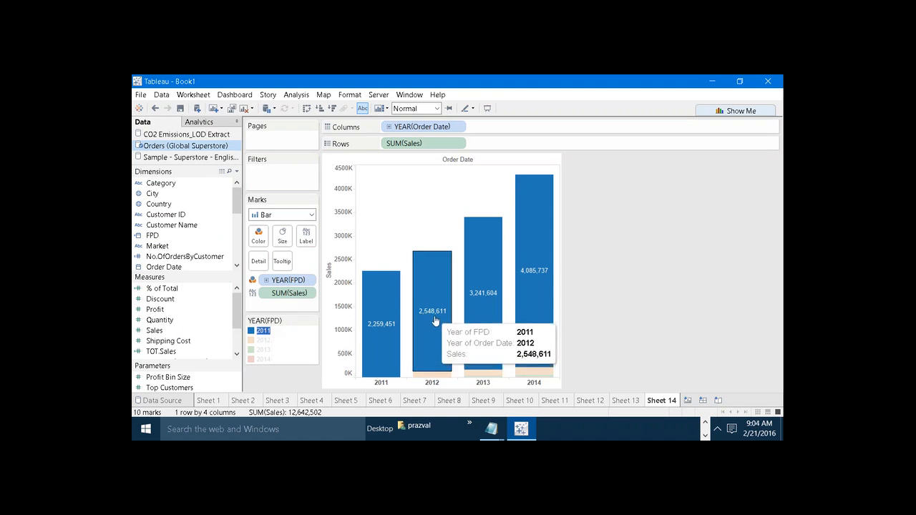
{"action": "mouse_move", "coordinate": [474, 292]}
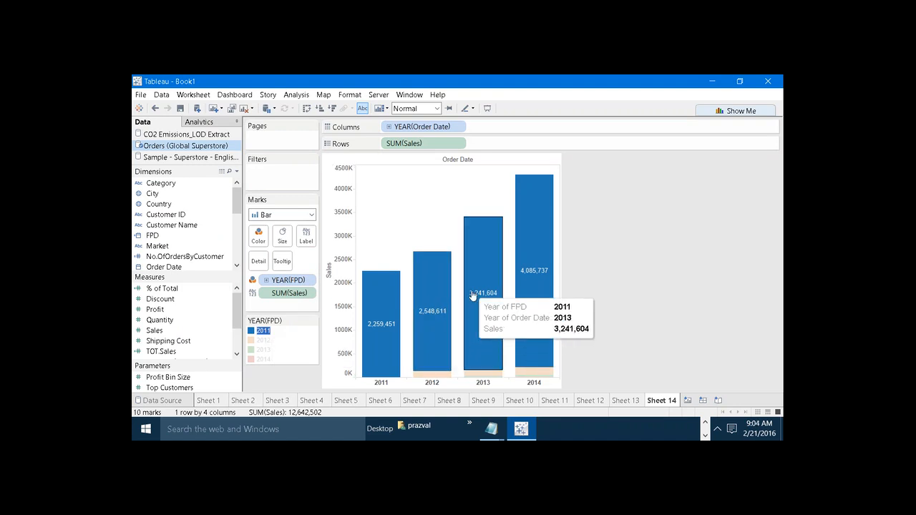
{"action": "mouse_move", "coordinate": [527, 261]}
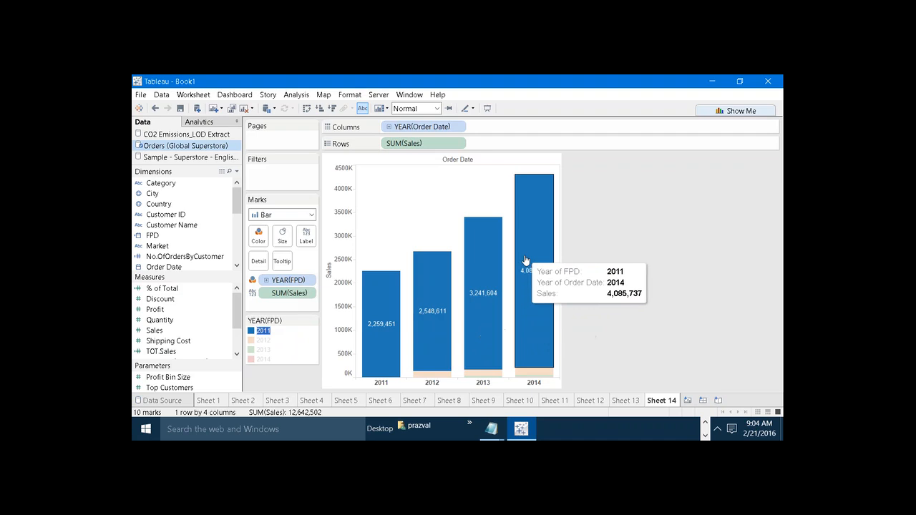
{"action": "left_click", "coordinate": [581, 211]}
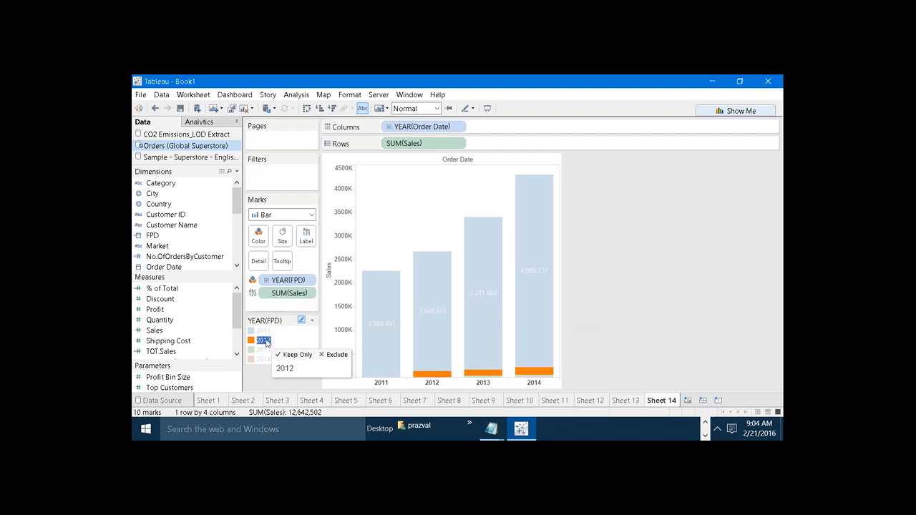
{"action": "left_click", "coordinate": [440, 374]}
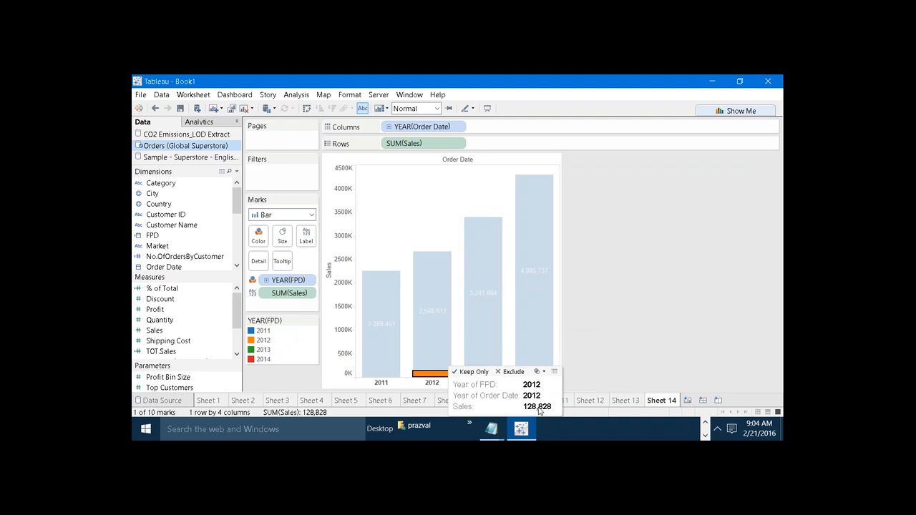
{"action": "left_click", "coordinate": [596, 341]}
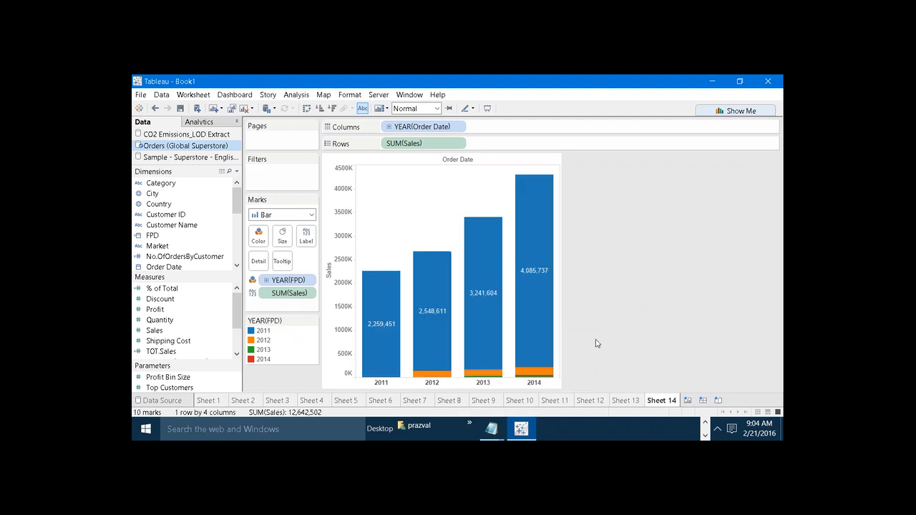
{"action": "left_click", "coordinate": [494, 373]}
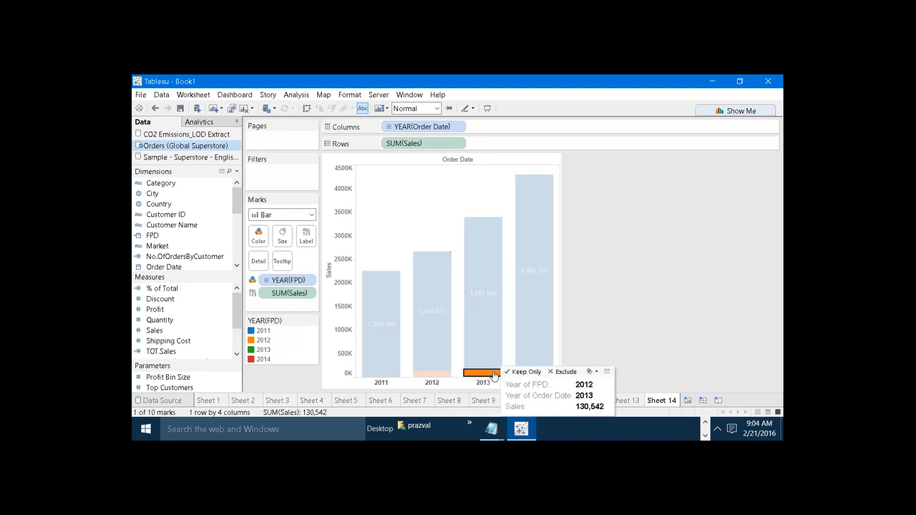
{"action": "left_click", "coordinate": [670, 358]}
{"action": "mouse_move", "coordinate": [530, 374]}
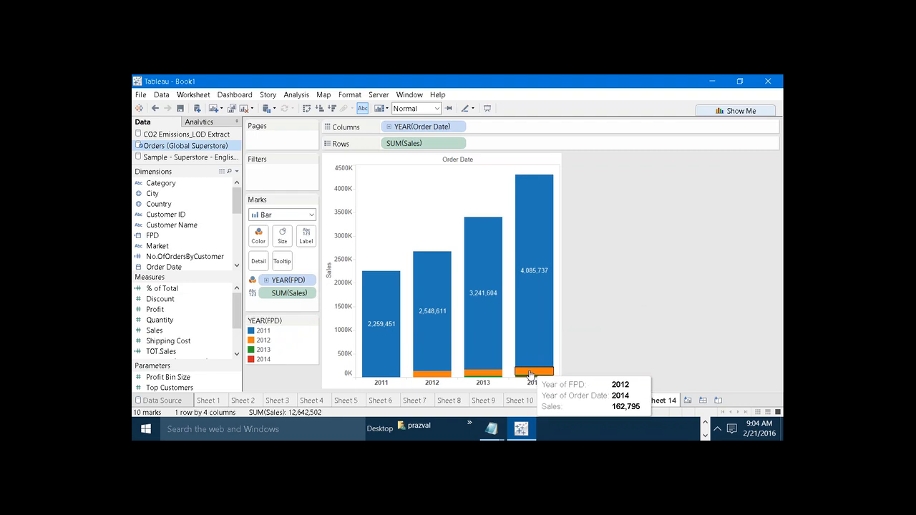
{"action": "left_click", "coordinate": [531, 374]}
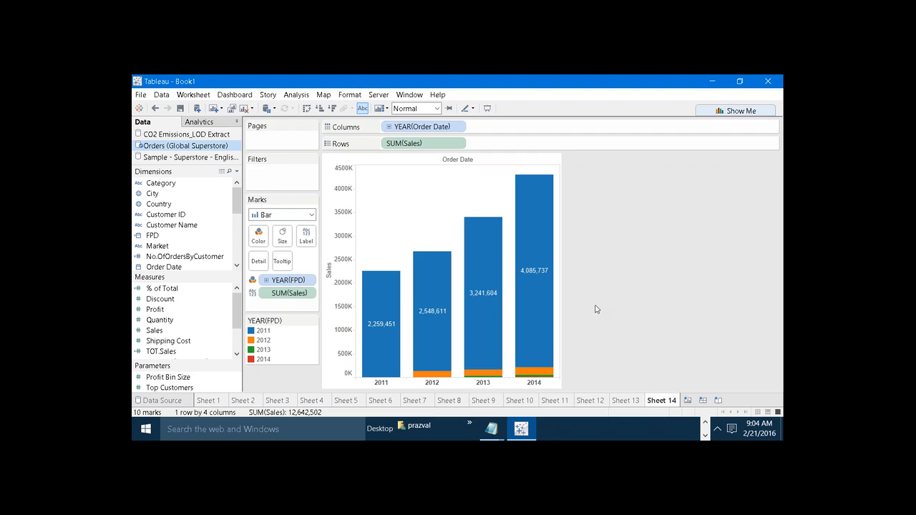
{"action": "mouse_move", "coordinate": [544, 313]}
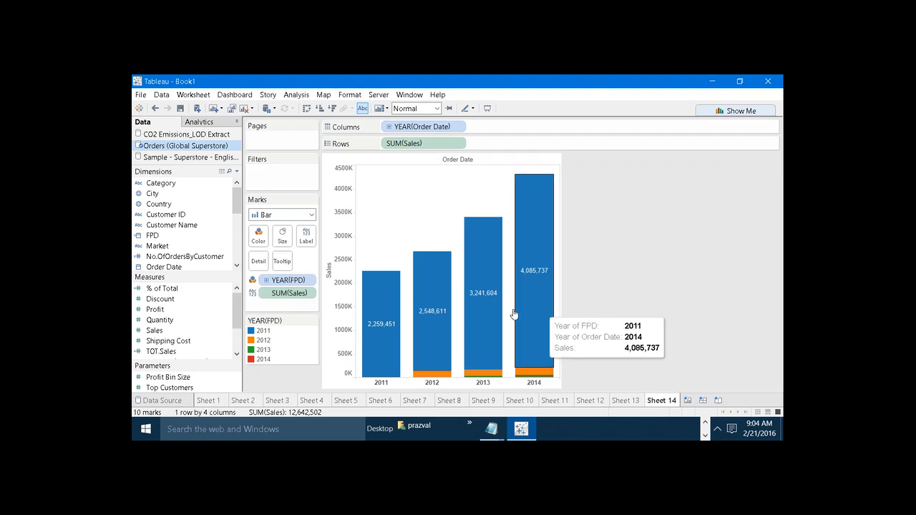
Apply the Percent of Total quick table calculation to the Sales label and check how it is computed.
{"action": "left_click", "coordinate": [306, 295]}
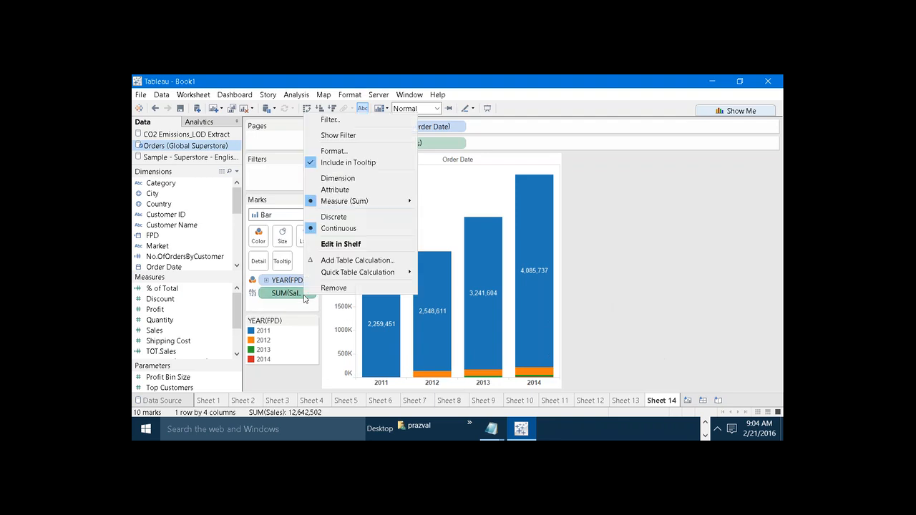
{"action": "mouse_move", "coordinate": [379, 272]}
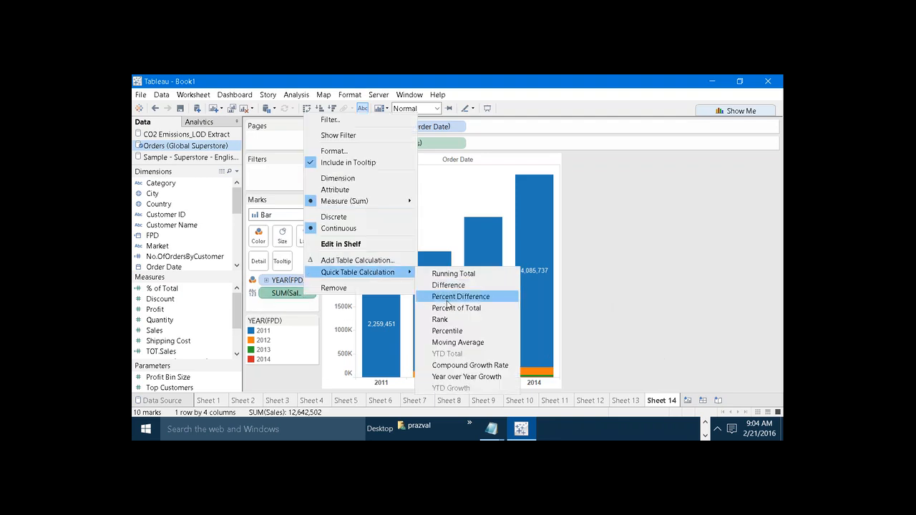
{"action": "left_click", "coordinate": [457, 308]}
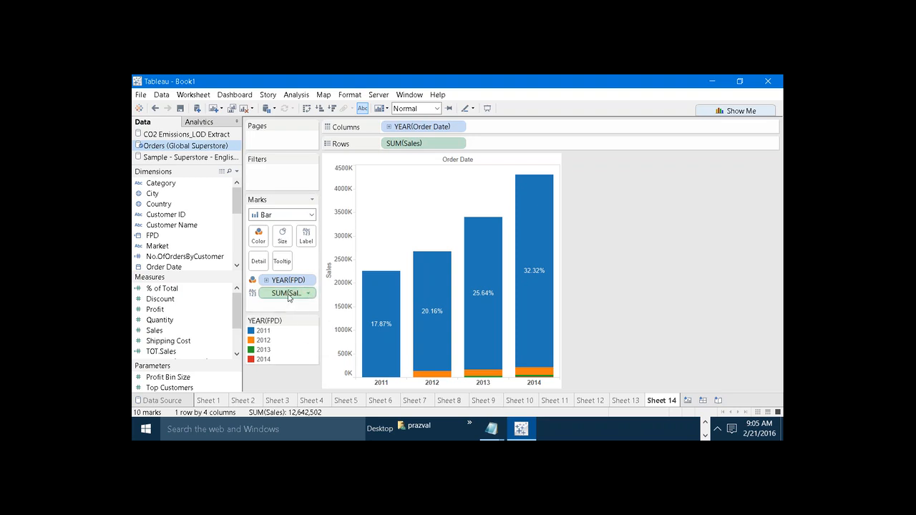
{"action": "mouse_move", "coordinate": [290, 298]}
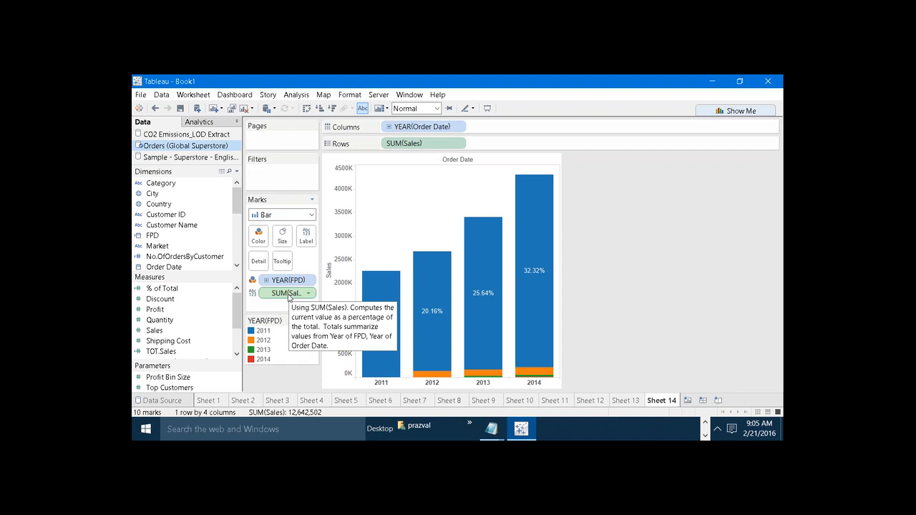
Review the Sales label's table calculation definition and read through its underlying formula in the shelf.
{"action": "right_click", "coordinate": [289, 295]}
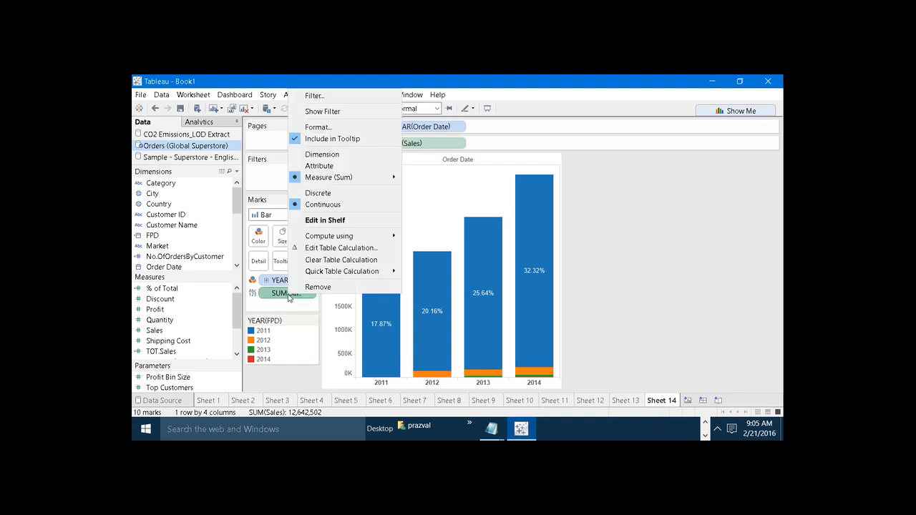
{"action": "left_click", "coordinate": [314, 247]}
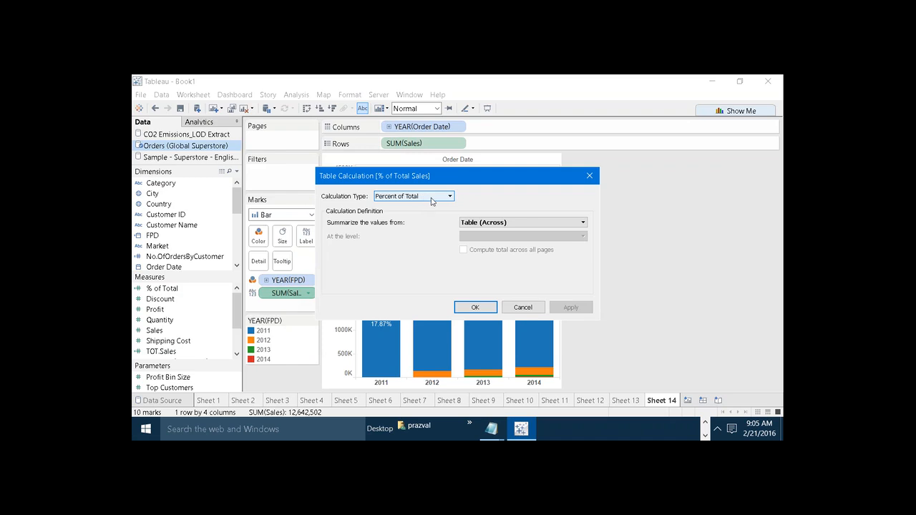
{"action": "left_click", "coordinate": [490, 309]}
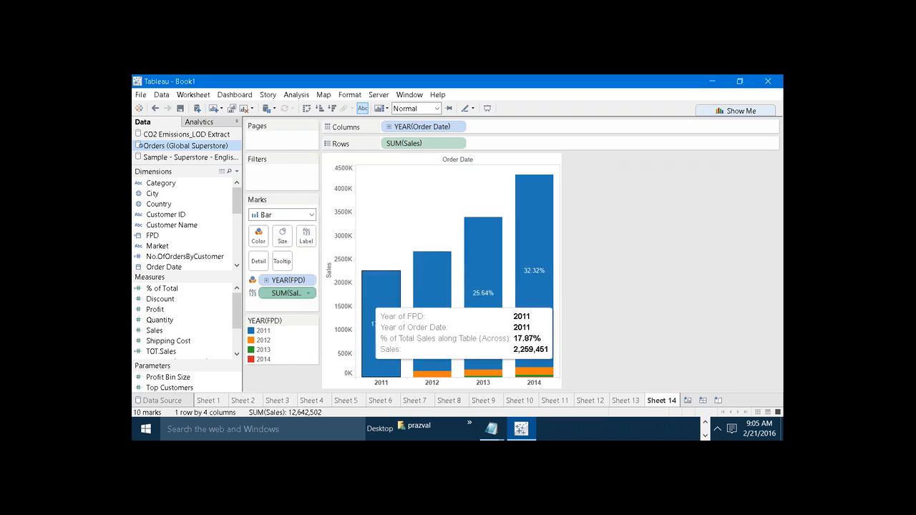
{"action": "double_click", "coordinate": [309, 295]}
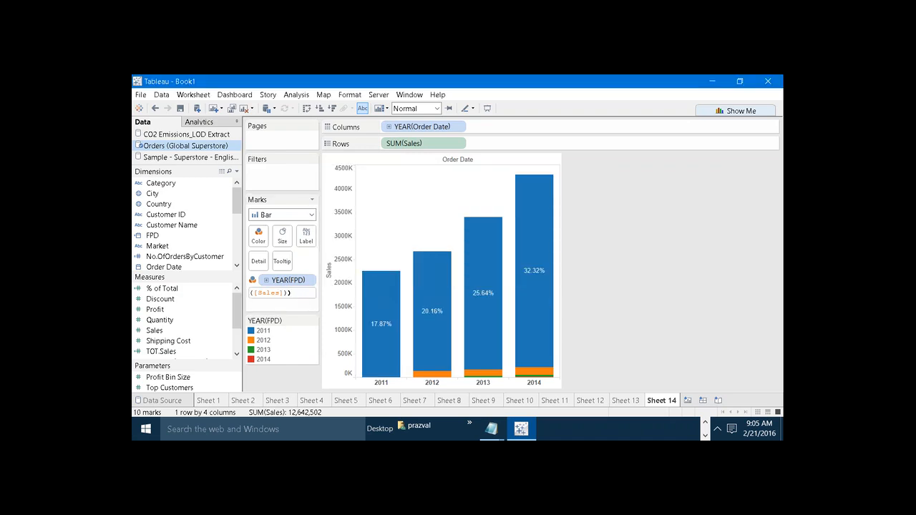
{"action": "key", "text": "Left"}
{"action": "key", "text": "Left"}
{"action": "key", "text": "Left"}
{"action": "key", "text": "Left"}
{"action": "key", "text": "Left"}
{"action": "key", "text": "Left"}
{"action": "key", "text": "Left"}
{"action": "key", "text": "Left"}
{"action": "key", "text": "Left"}
{"action": "key", "text": "Left"}
{"action": "key", "text": "Left"}
{"action": "key", "text": "Left"}
{"action": "key", "text": "Left"}
{"action": "key", "text": "Left"}
{"action": "key", "text": "Left"}
{"action": "key", "text": "Left"}
{"action": "key", "text": "Left"}
{"action": "key", "text": "Left"}
{"action": "key", "text": "Left"}
{"action": "key", "text": "Left"}
{"action": "key", "text": "Right"}
{"action": "key", "text": "Right"}
{"action": "key", "text": "Right"}
{"action": "key", "text": "Right"}
{"action": "key", "text": "Right"}
{"action": "key", "text": "Right"}
{"action": "key", "text": "Right"}
{"action": "key", "text": "Right"}
{"action": "key", "text": "Right"}
{"action": "key", "text": "Right"}
{"action": "key", "text": "Right"}
{"action": "key", "text": "Right"}
{"action": "key", "text": "Right"}
{"action": "key", "text": "Right"}
{"action": "key", "text": "Right"}
{"action": "key", "text": "Right"}
{"action": "key", "text": "Right"}
{"action": "key", "text": "Right"}
{"action": "key", "text": "Right"}
{"action": "key", "text": "Right"}
{"action": "key", "text": "Return"}
Compute the label's percent of total using FPD.
{"action": "right_click", "coordinate": [293, 299]}
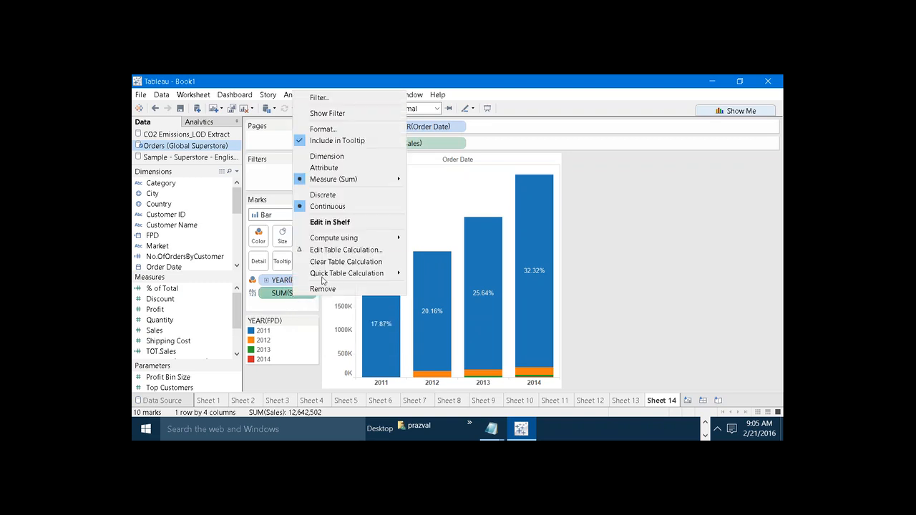
{"action": "mouse_move", "coordinate": [364, 241]}
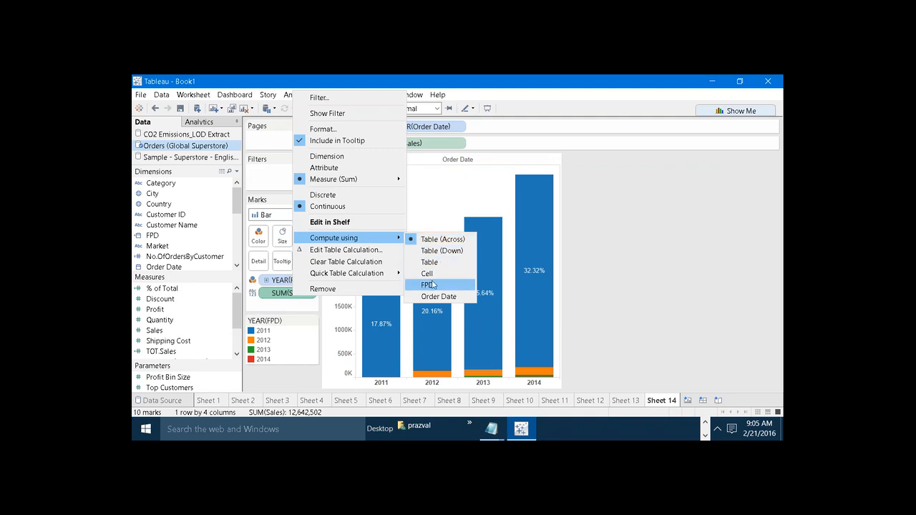
{"action": "left_click", "coordinate": [432, 286]}
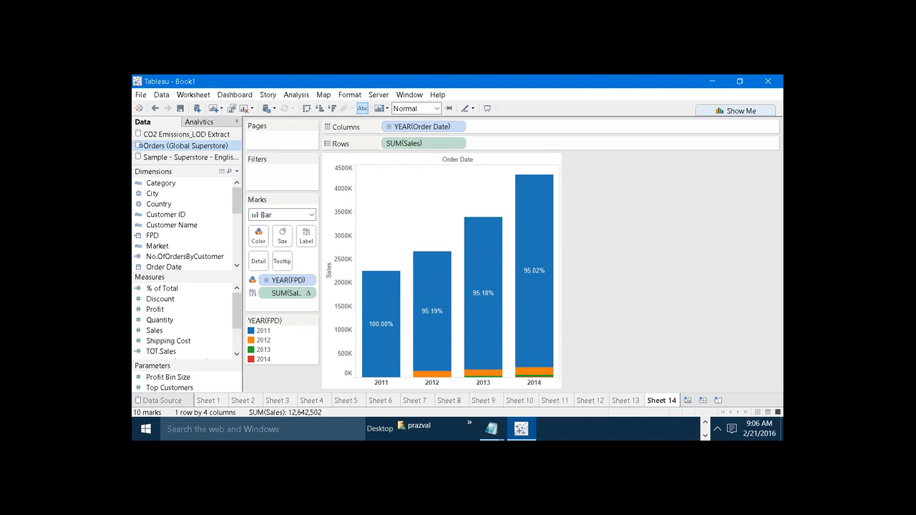
Examine each order year's percentage split by first-purchase year, inspecting individual bar segments and highlighting the FPD years one at a time.
{"action": "mouse_move", "coordinate": [433, 296]}
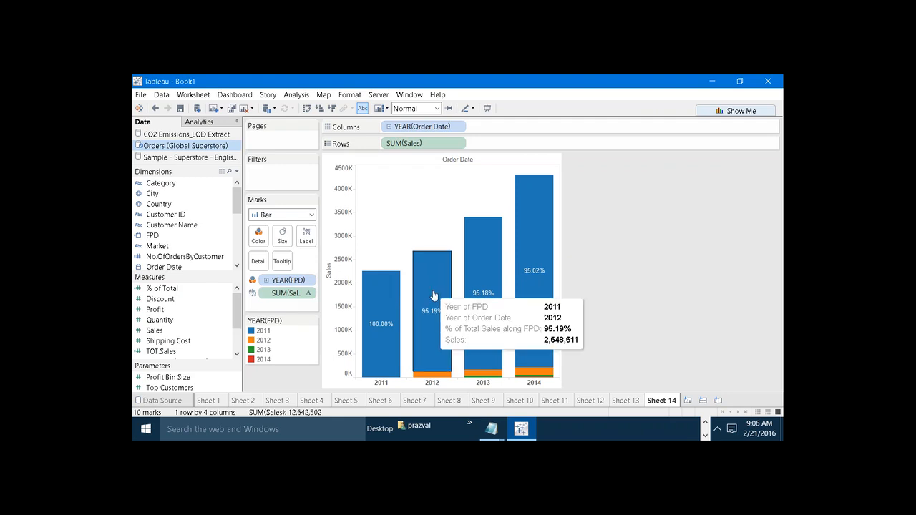
{"action": "mouse_move", "coordinate": [377, 331]}
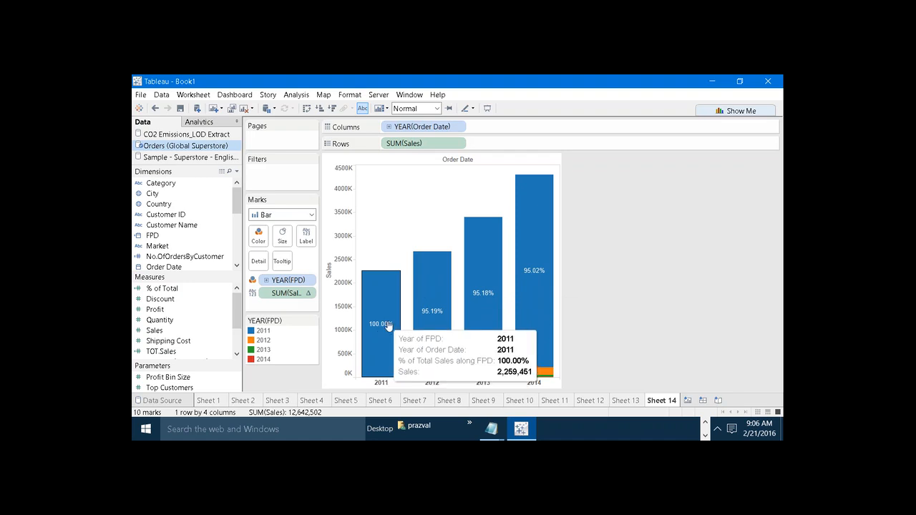
{"action": "left_click", "coordinate": [429, 292]}
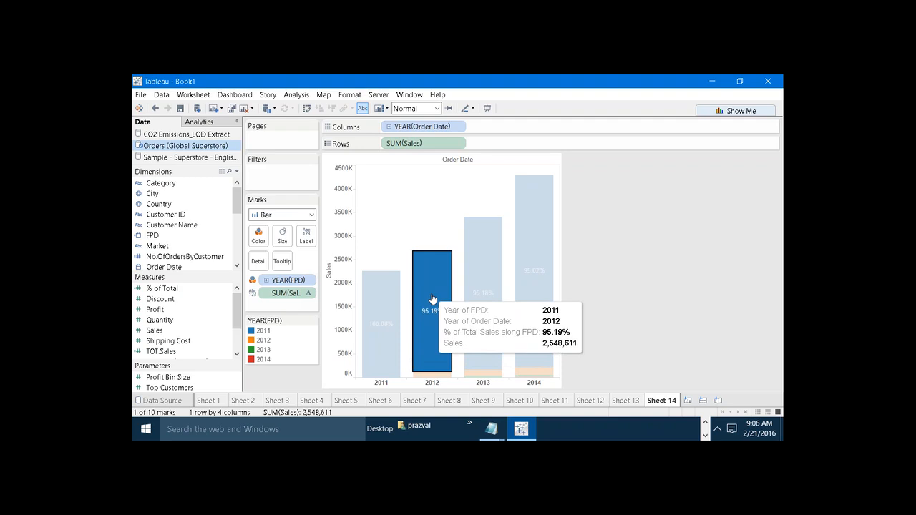
{"action": "left_click", "coordinate": [480, 264]}
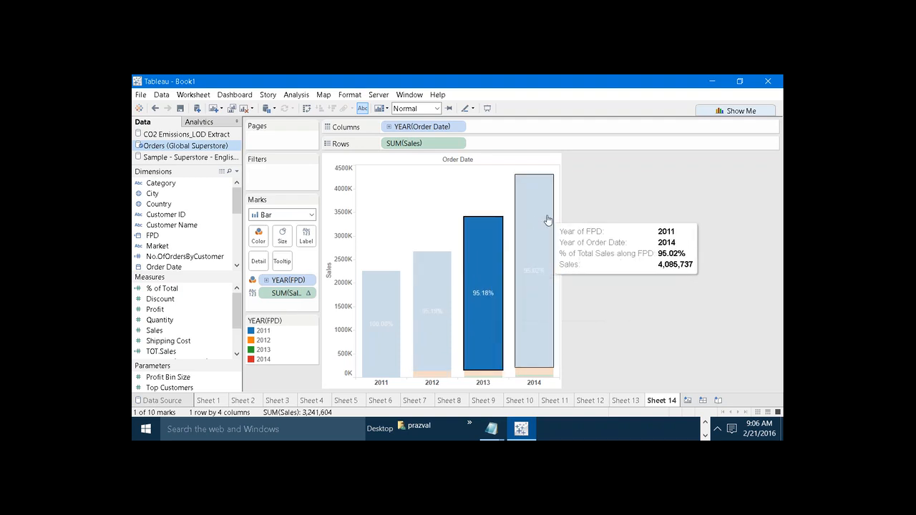
{"action": "left_click", "coordinate": [547, 219]}
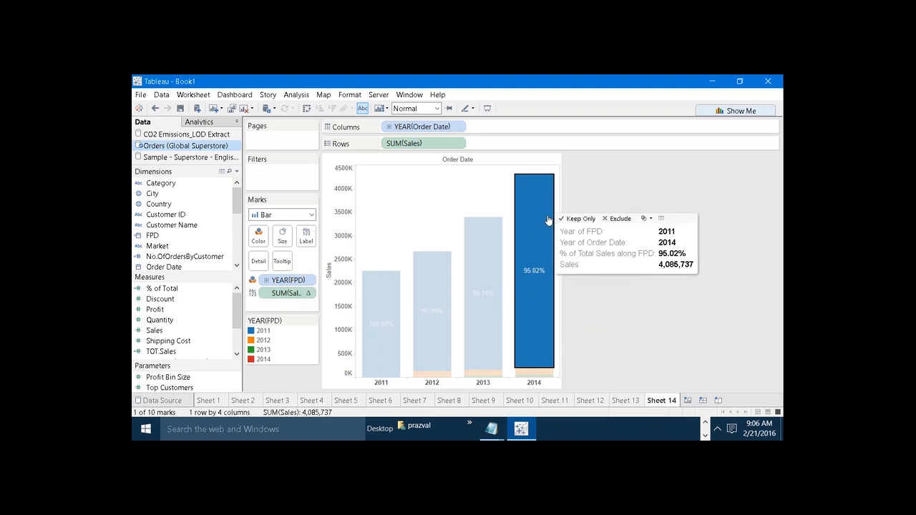
{"action": "left_click", "coordinate": [575, 282]}
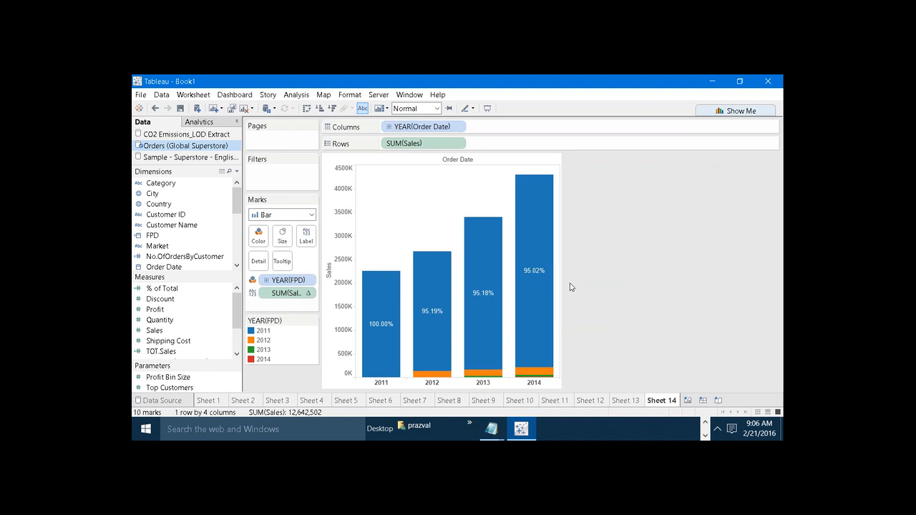
{"action": "left_click", "coordinate": [270, 332]}
{"action": "left_click", "coordinate": [268, 341]}
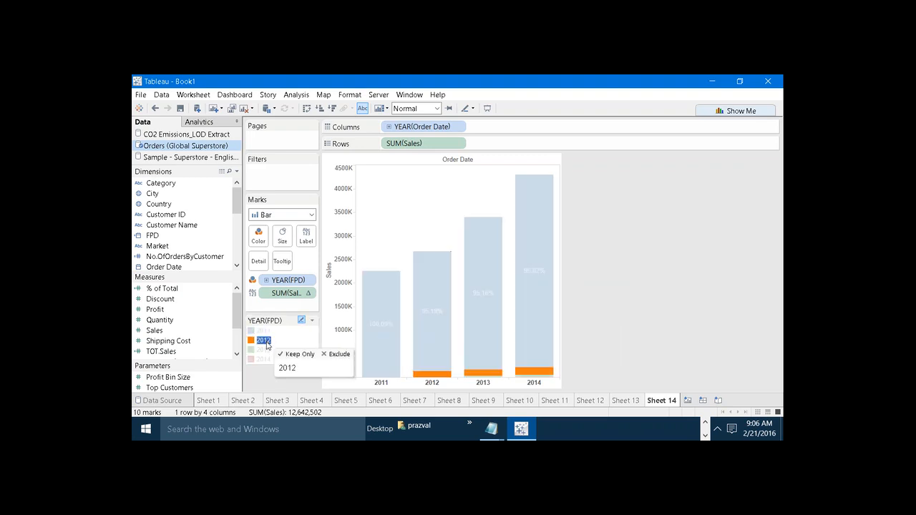
{"action": "left_click", "coordinate": [267, 350]}
{"action": "left_click", "coordinate": [266, 359]}
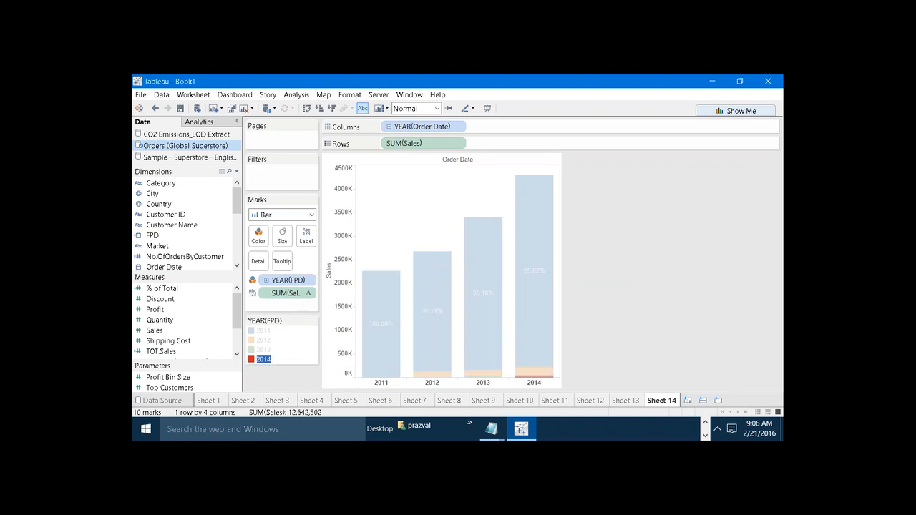
{"action": "left_click", "coordinate": [573, 349]}
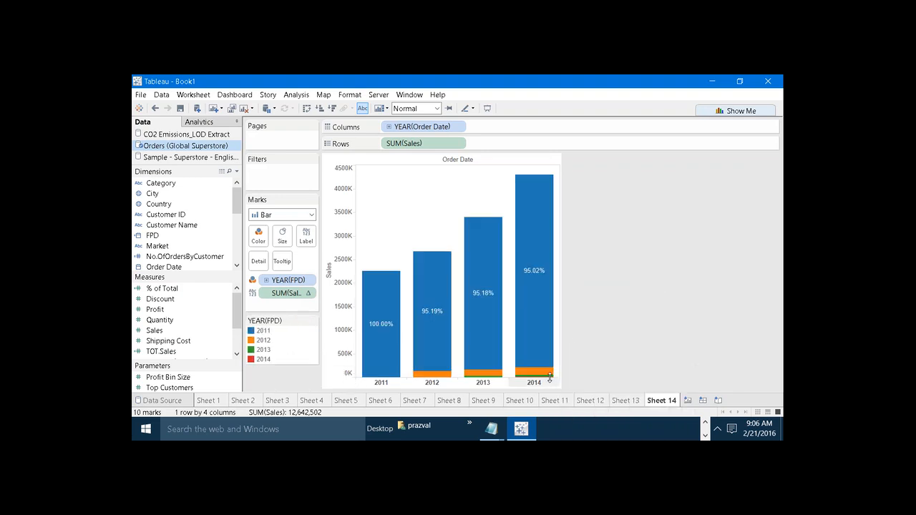
{"action": "mouse_move", "coordinate": [550, 374]}
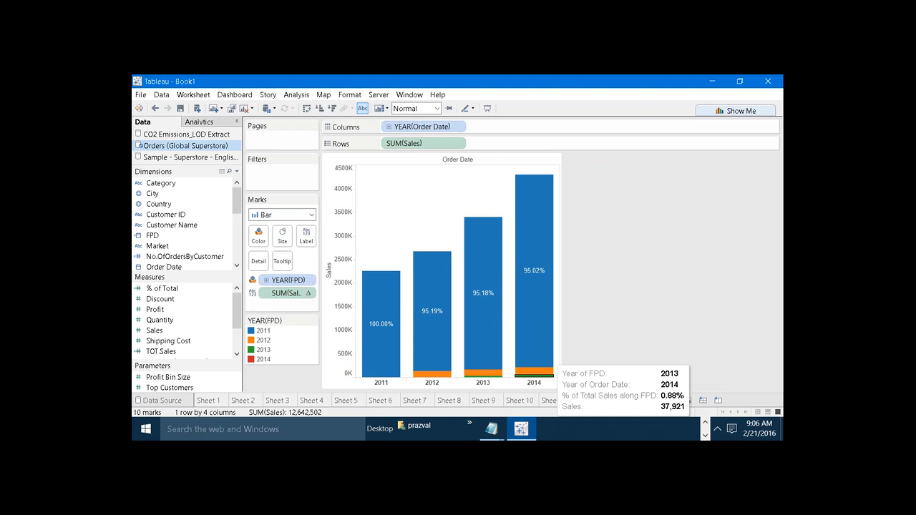
{"action": "mouse_move", "coordinate": [520, 322]}
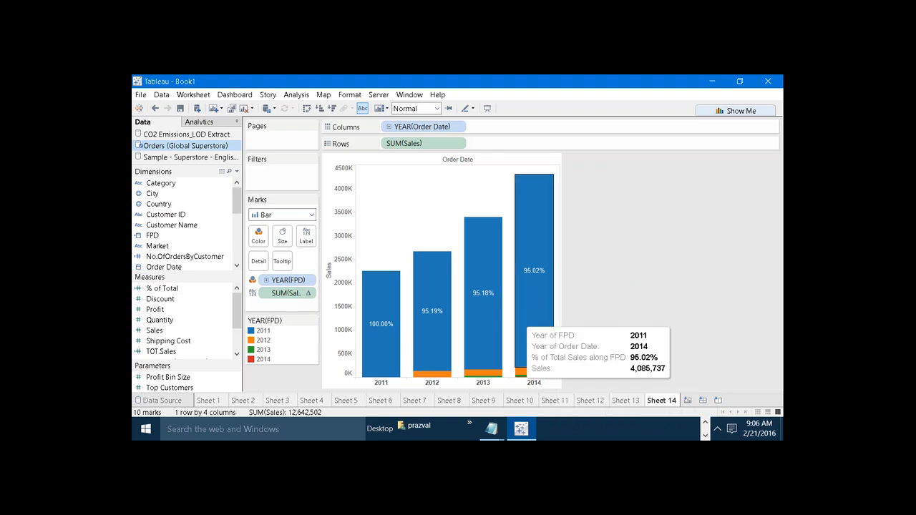
Swap the rows and columns to make the bars horizontal, and highlight the 2014 first-purchase year.
{"action": "left_click", "coordinate": [306, 108]}
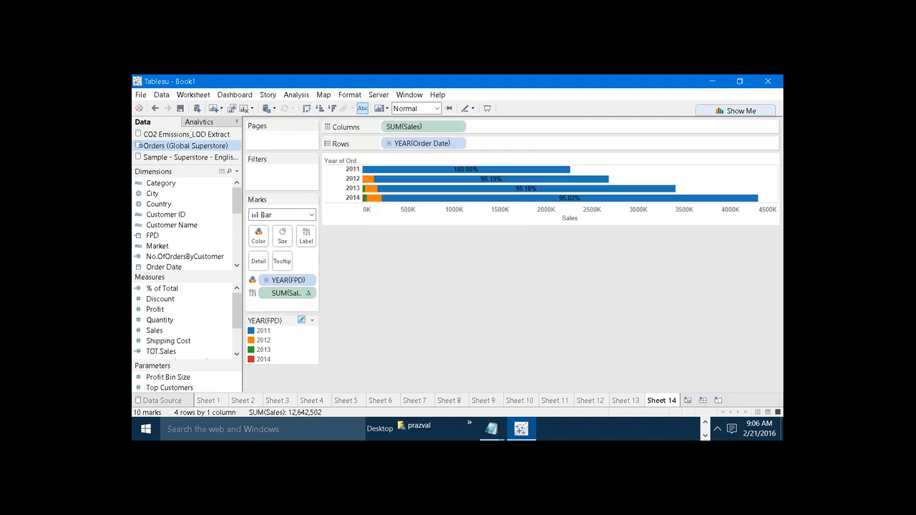
{"action": "left_click", "coordinate": [264, 359]}
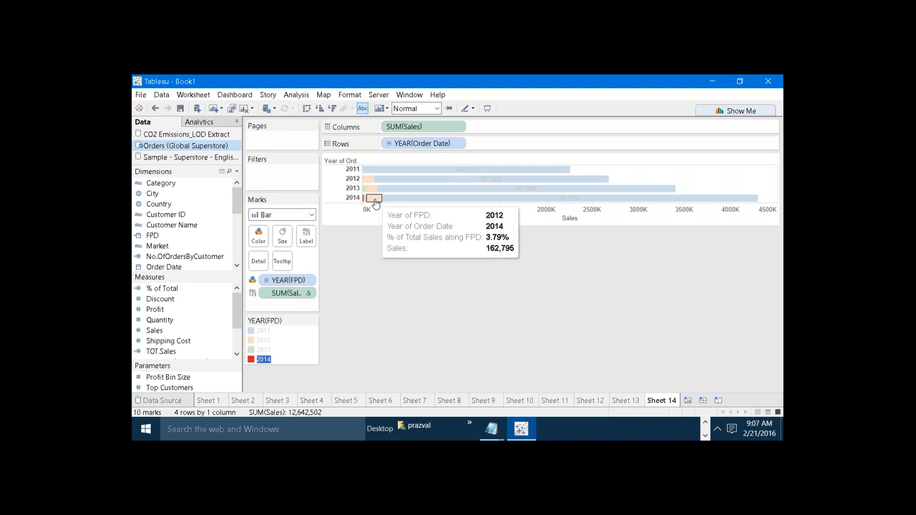
Clear the year highlight and, in the Edge browser, page back from the 3.3 Challenge to the Fixed 3.0 Exercise.
{"action": "left_click", "coordinate": [373, 254]}
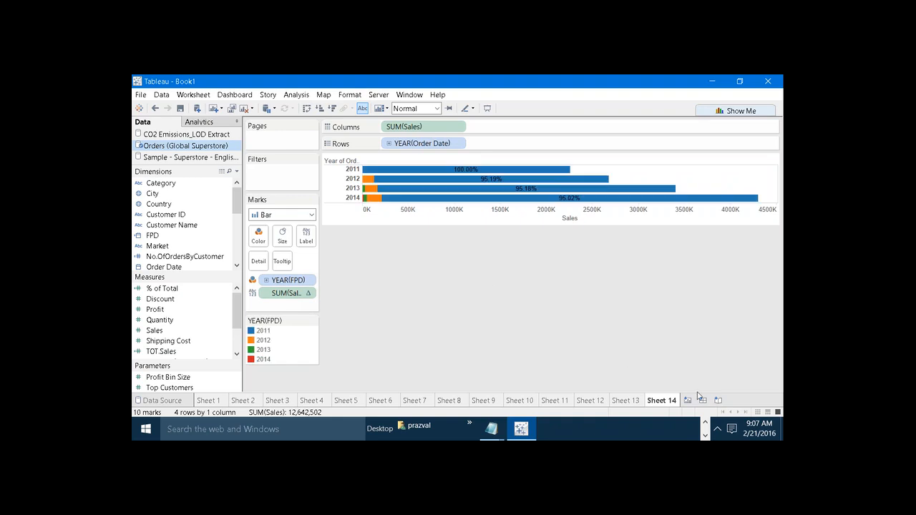
{"action": "left_click", "coordinate": [705, 425]}
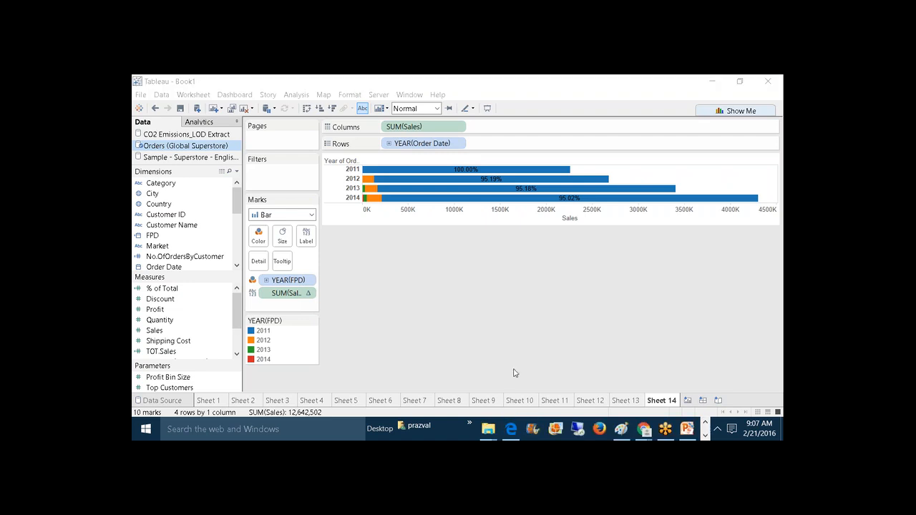
{"action": "left_click", "coordinate": [505, 424]}
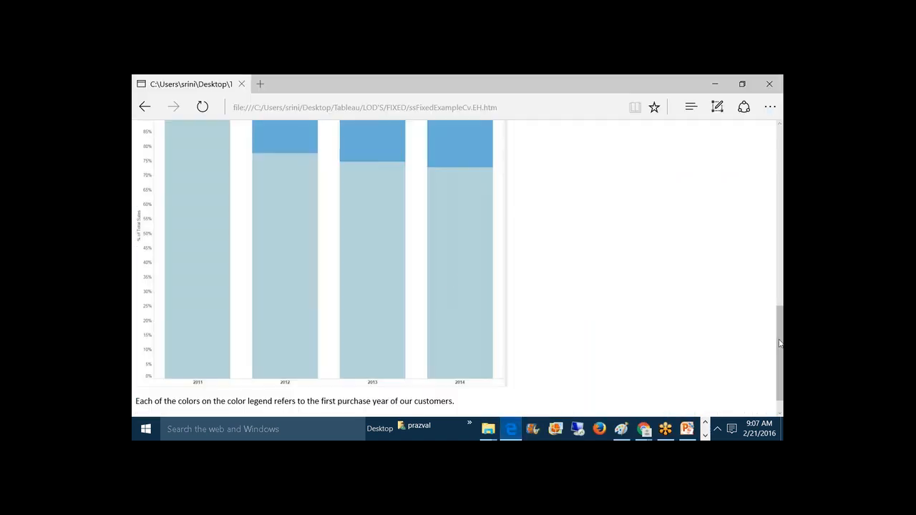
{"action": "left_click_drag", "start_coordinate": [781, 339], "coordinate": [781, 161]}
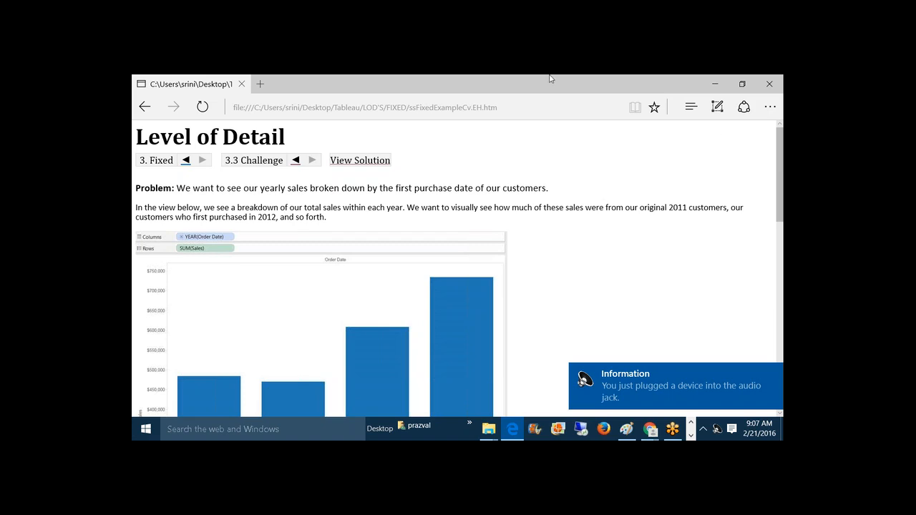
{"action": "left_click", "coordinate": [296, 161]}
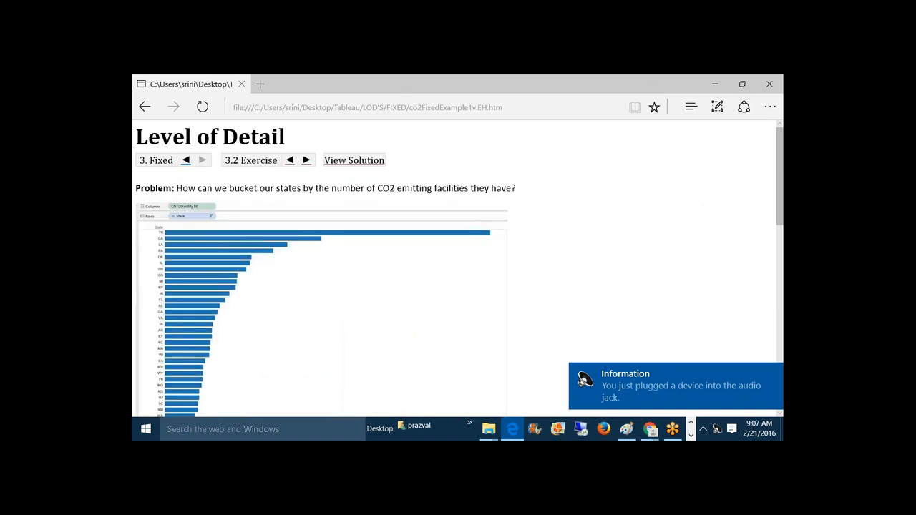
{"action": "left_click", "coordinate": [289, 160]}
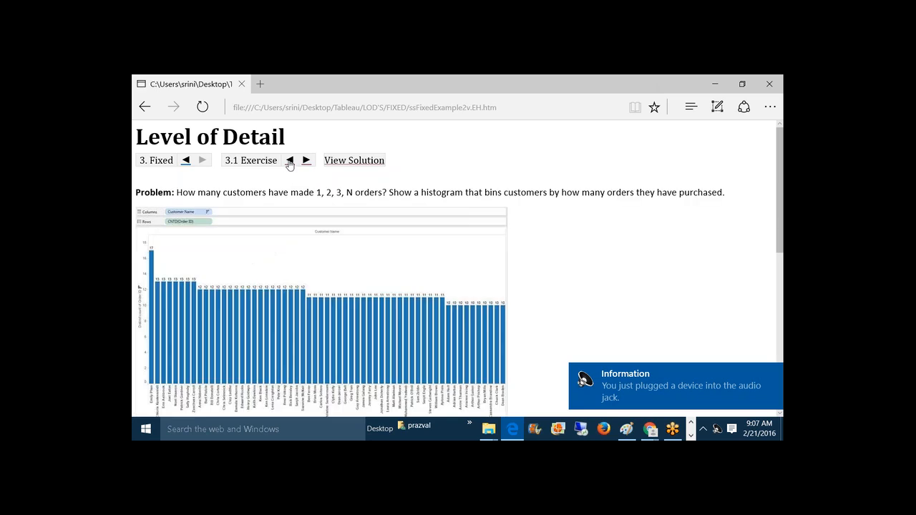
{"action": "left_click", "coordinate": [290, 160]}
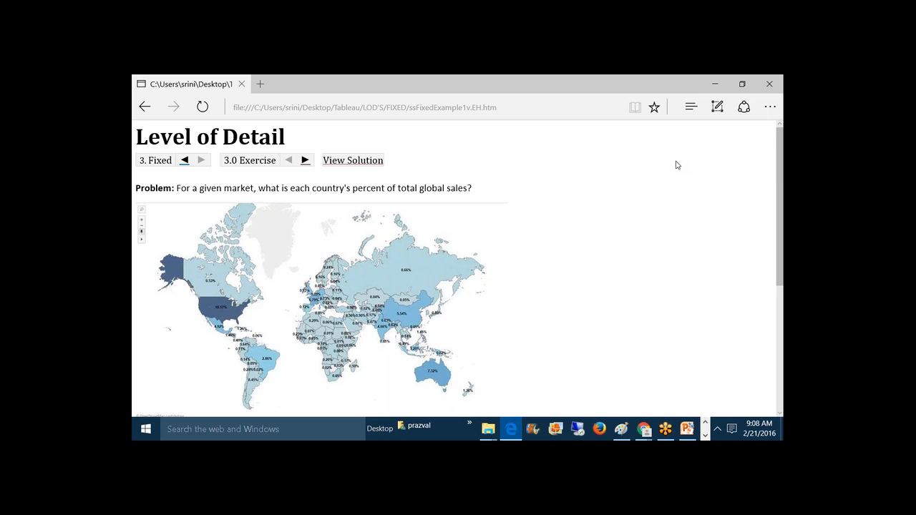
Switch to File Explorer and open ssIncludeExample1v.EH.htm from the INCLUDE folder inside LOD'S.
{"action": "mouse_move", "coordinate": [488, 435]}
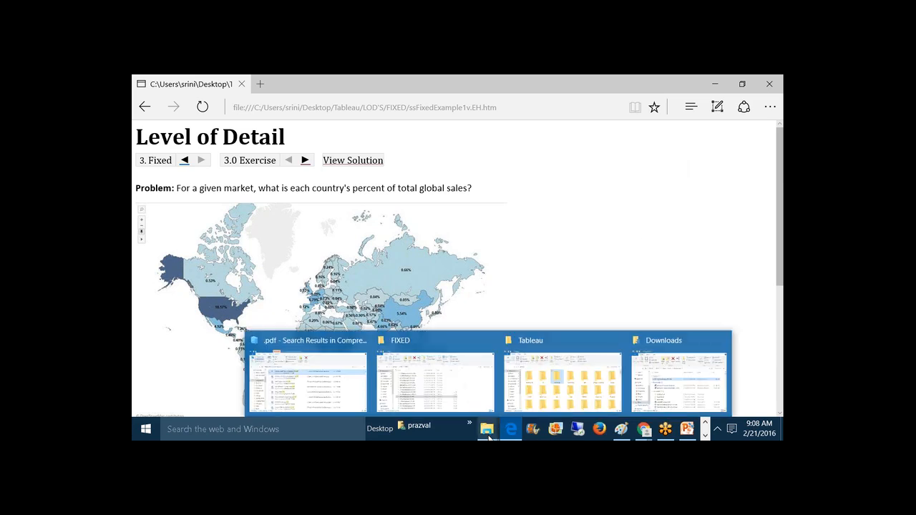
{"action": "left_click", "coordinate": [474, 392]}
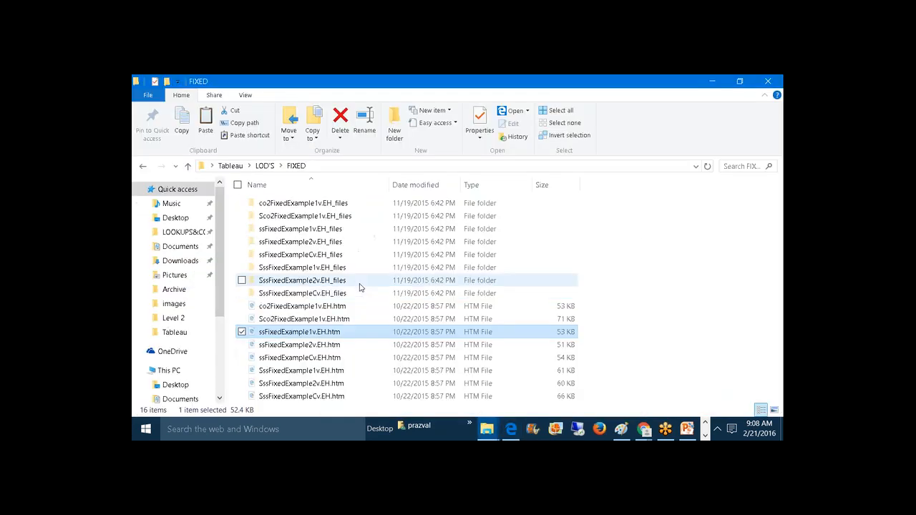
{"action": "left_click", "coordinate": [264, 166]}
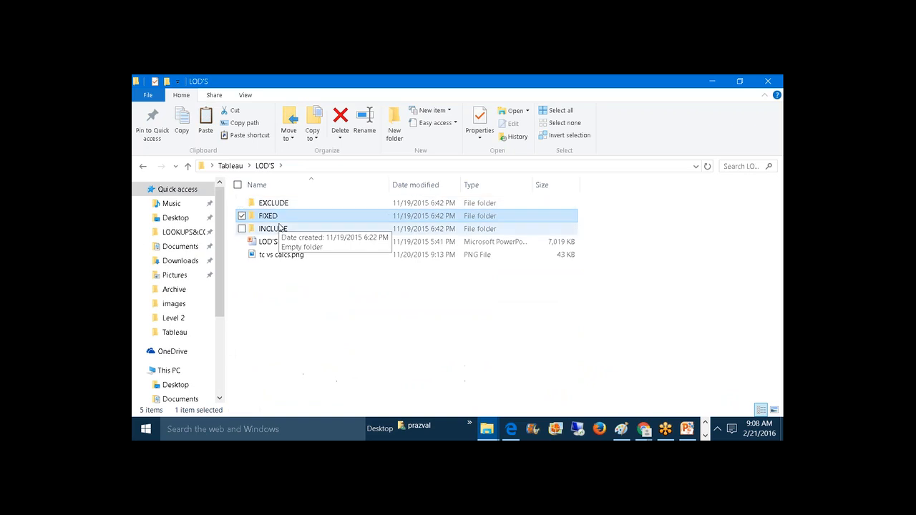
{"action": "double_click", "coordinate": [279, 228]}
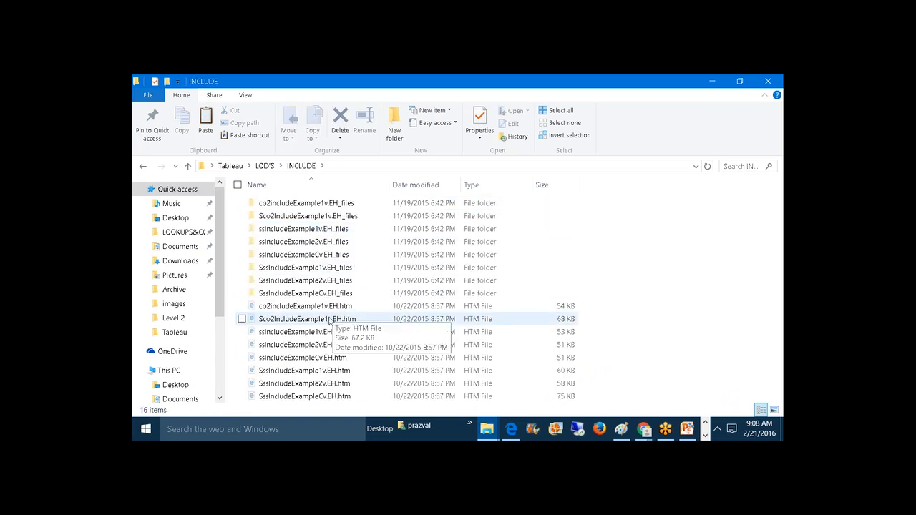
{"action": "double_click", "coordinate": [329, 332]}
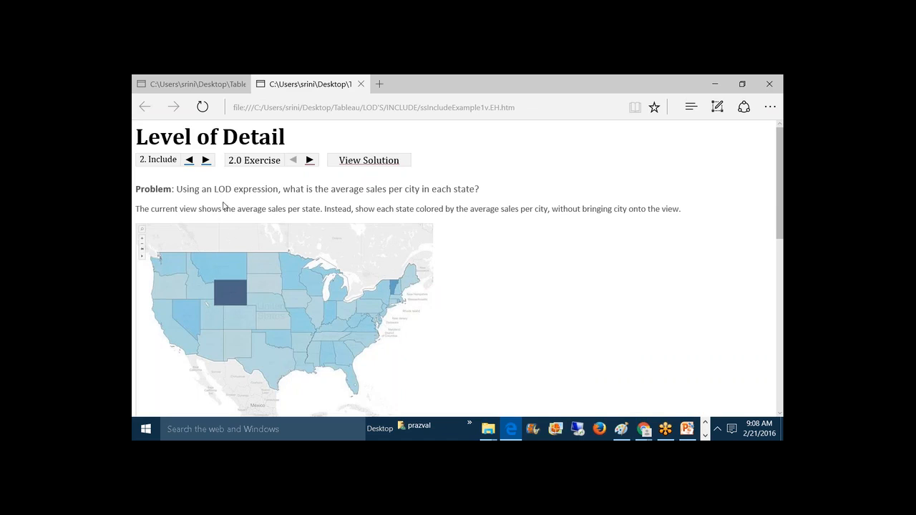
Read the 2.0 Exercise problem on average sales per city in each state, including its reference views and the expected final map.
{"action": "left_click_drag", "start_coordinate": [216, 189], "coordinate": [464, 190]}
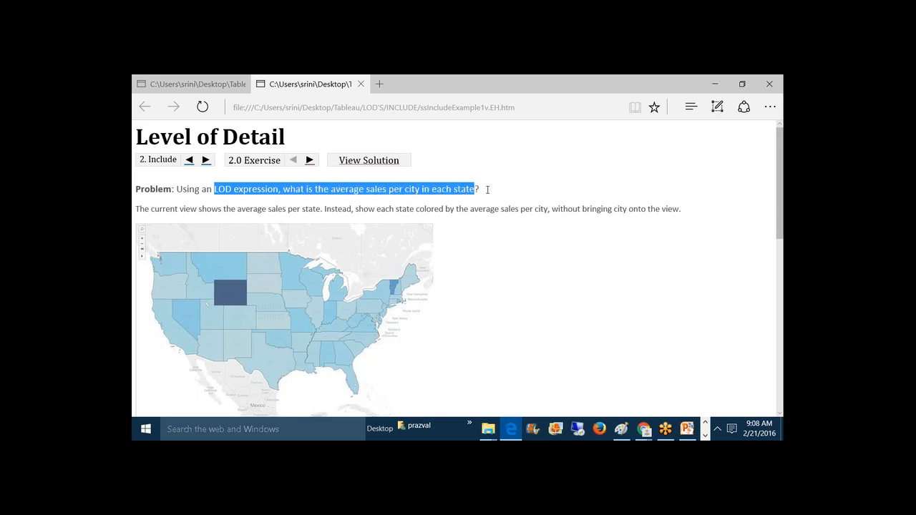
{"action": "left_click_drag", "start_coordinate": [781, 170], "coordinate": [782, 196]}
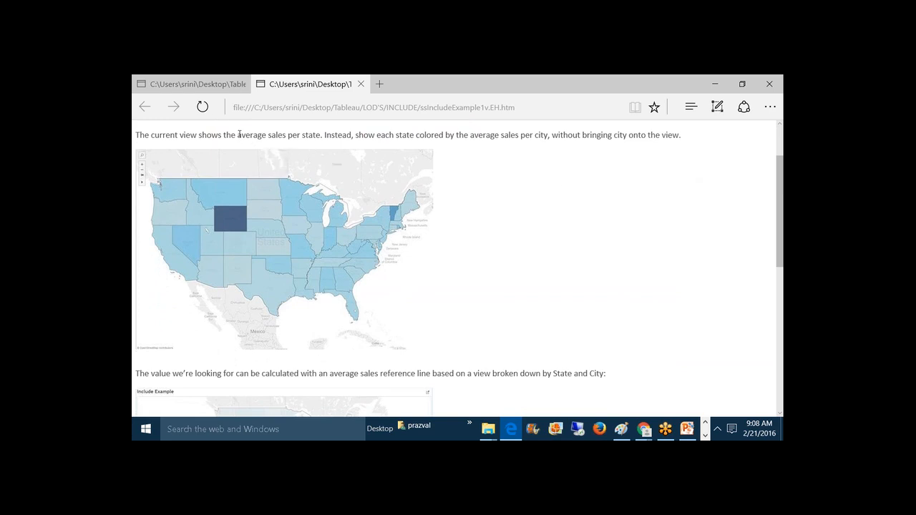
{"action": "left_click_drag", "start_coordinate": [238, 134], "coordinate": [315, 135]}
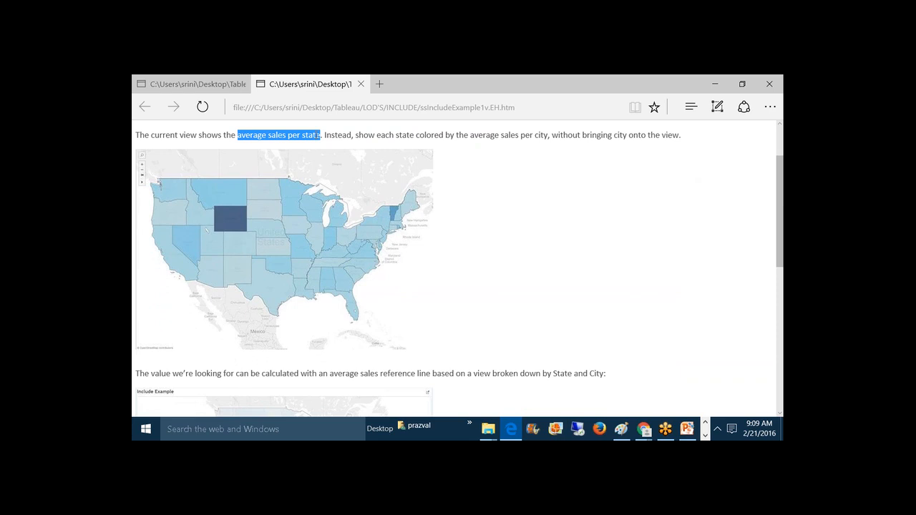
{"action": "left_click", "coordinate": [317, 134]}
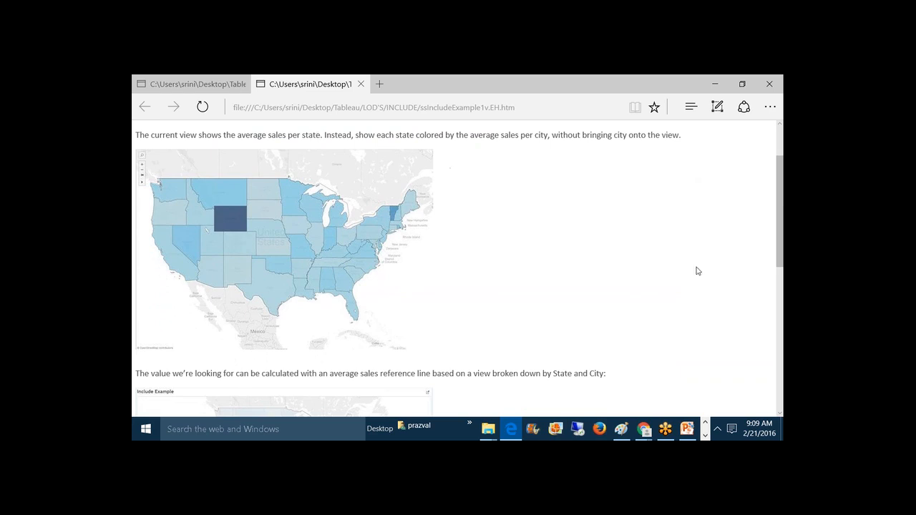
{"action": "left_click_drag", "start_coordinate": [779, 208], "coordinate": [780, 353]}
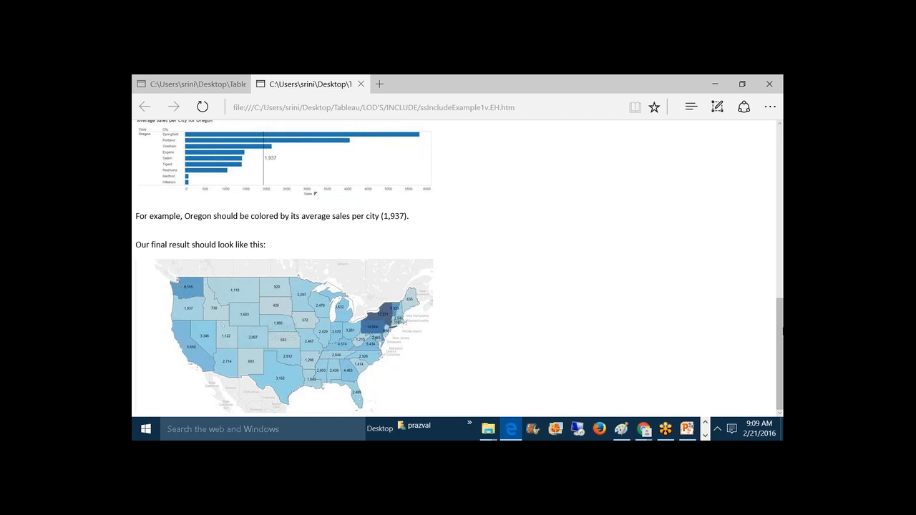
{"action": "left_click_drag", "start_coordinate": [780, 330], "coordinate": [749, 181]}
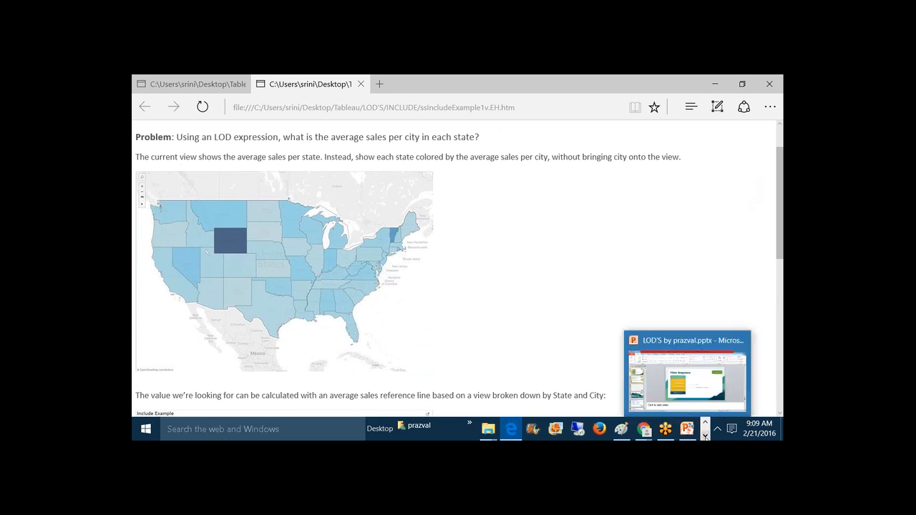
Switch back to Tableau and add a new worksheet using the Orders (Global Superstore) data source.
{"action": "left_click", "coordinate": [704, 434]}
{"action": "left_click", "coordinate": [525, 431]}
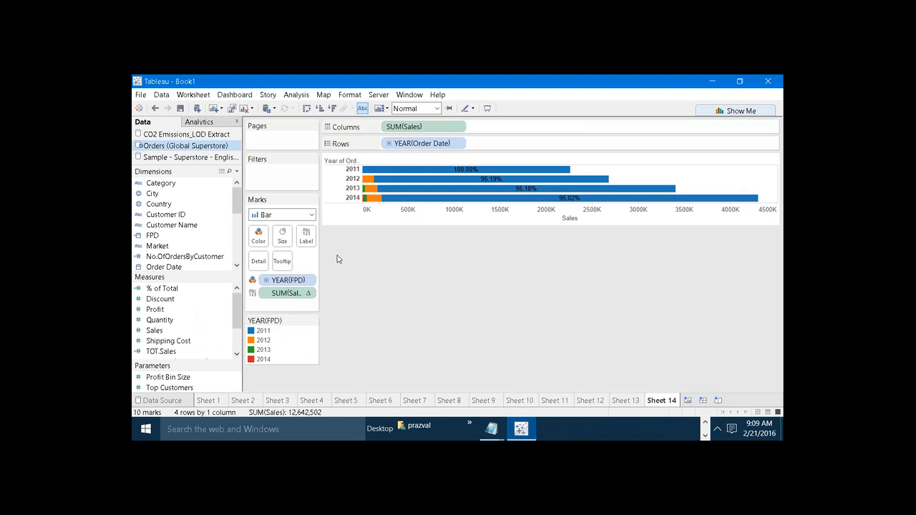
{"action": "left_click", "coordinate": [213, 108]}
{"action": "left_click", "coordinate": [179, 147]}
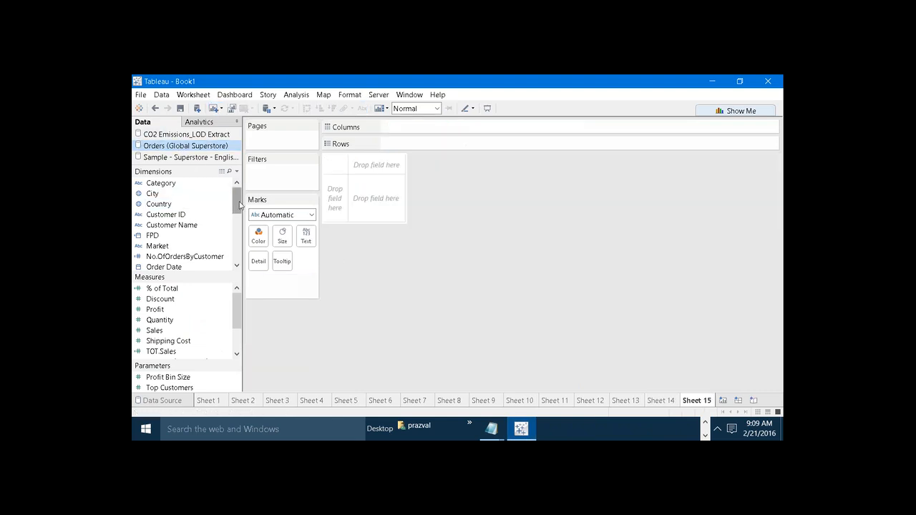
Map the State dimension from Orders (Global Superstore) and color the states by Sales.
{"action": "left_click_drag", "start_coordinate": [239, 205], "coordinate": [241, 257]}
{"action": "left_click", "coordinate": [183, 237]}
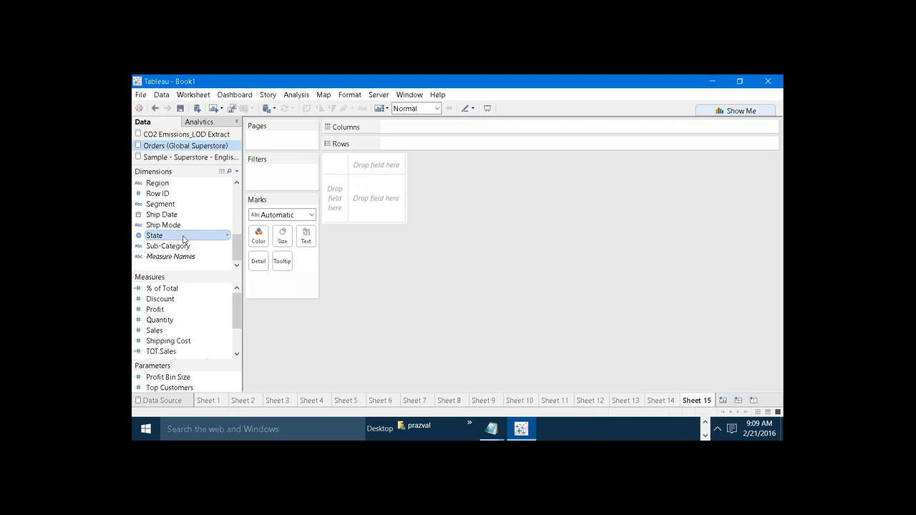
{"action": "double_click", "coordinate": [184, 237]}
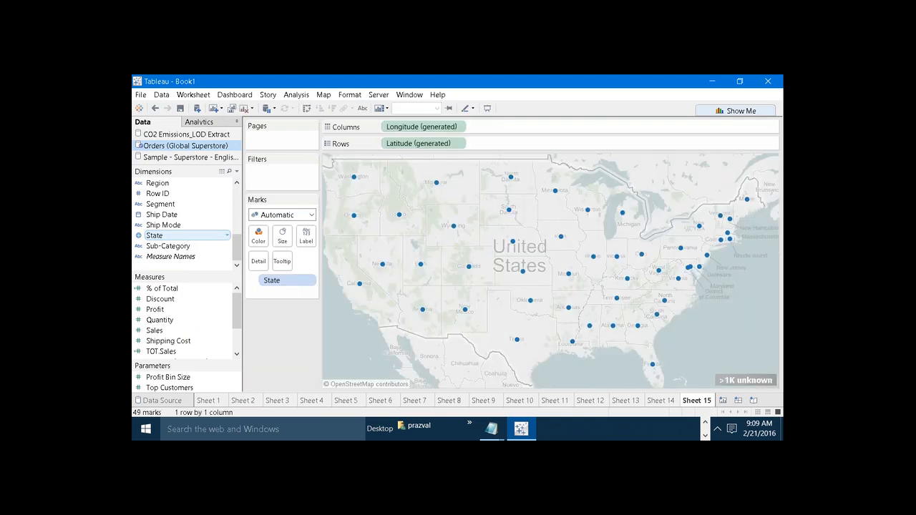
{"action": "left_click", "coordinate": [236, 337]}
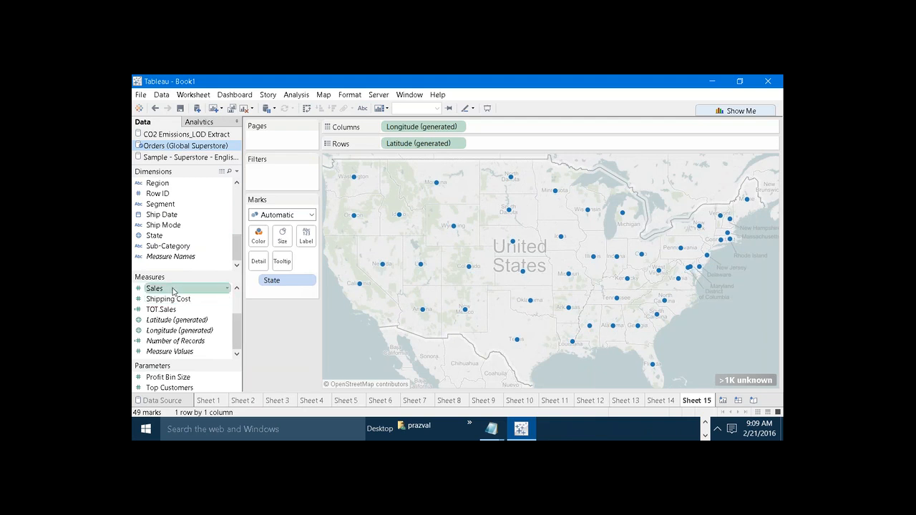
{"action": "mouse_move", "coordinate": [153, 288]}
{"action": "left_mouse_down"}
{"action": "mouse_move", "coordinate": [259, 249]}
{"action": "mouse_move", "coordinate": [259, 237]}
{"action": "left_mouse_up"}
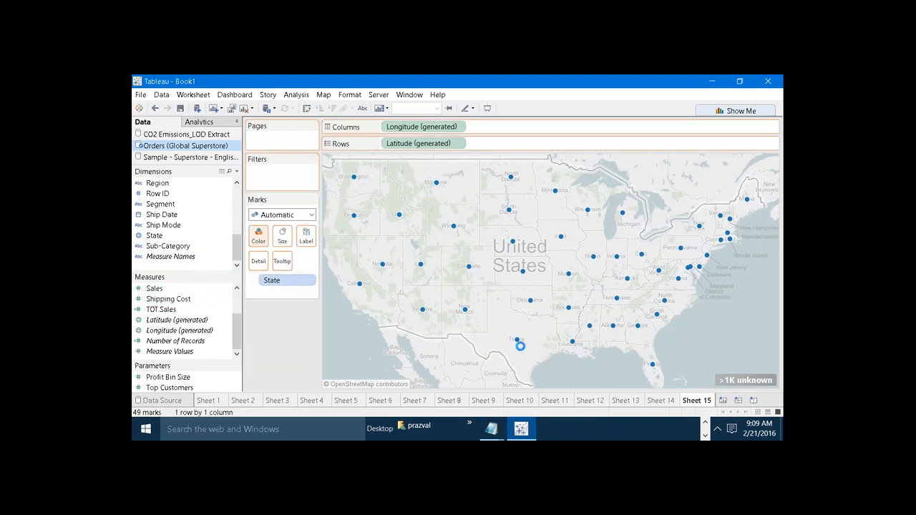
Switch to the INCLUDE example page in Edge, highlight "sales per state" in the problem text, and return to Tableau.
{"action": "left_click", "coordinate": [705, 429]}
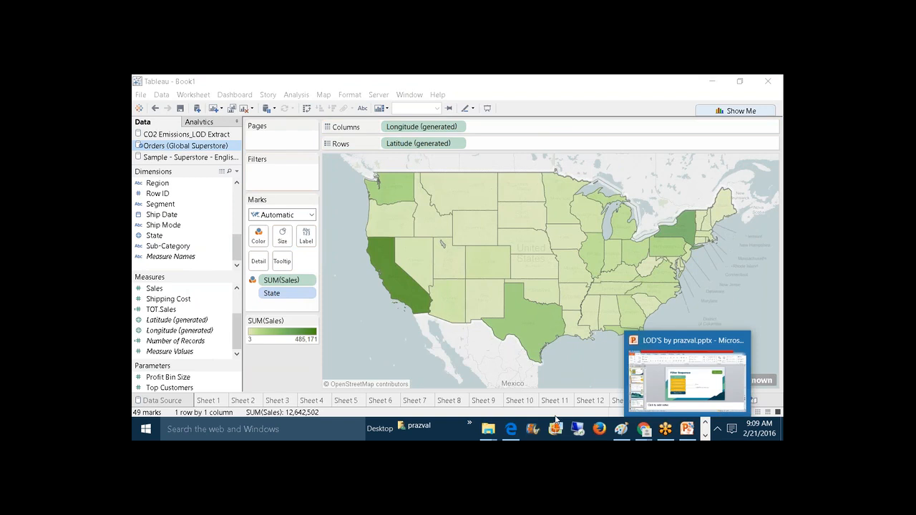
{"action": "left_click", "coordinate": [511, 428]}
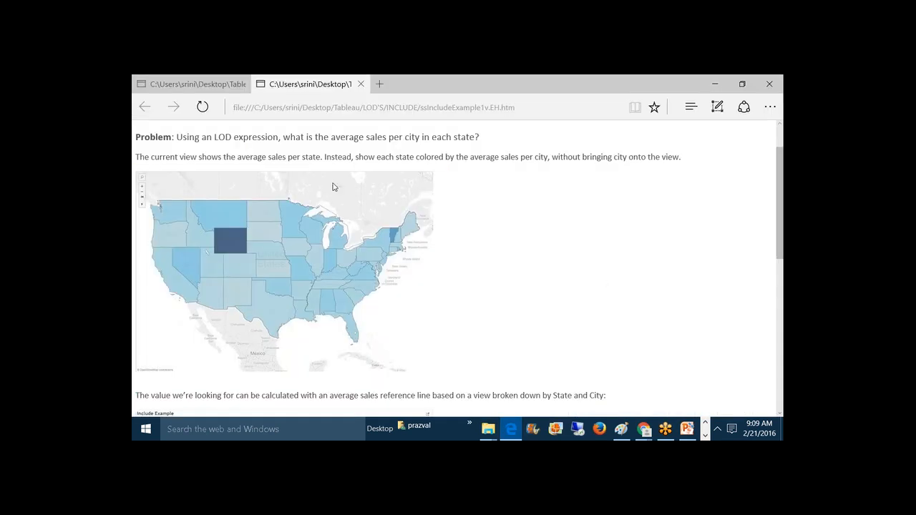
{"action": "left_click_drag", "start_coordinate": [269, 156], "coordinate": [316, 159]}
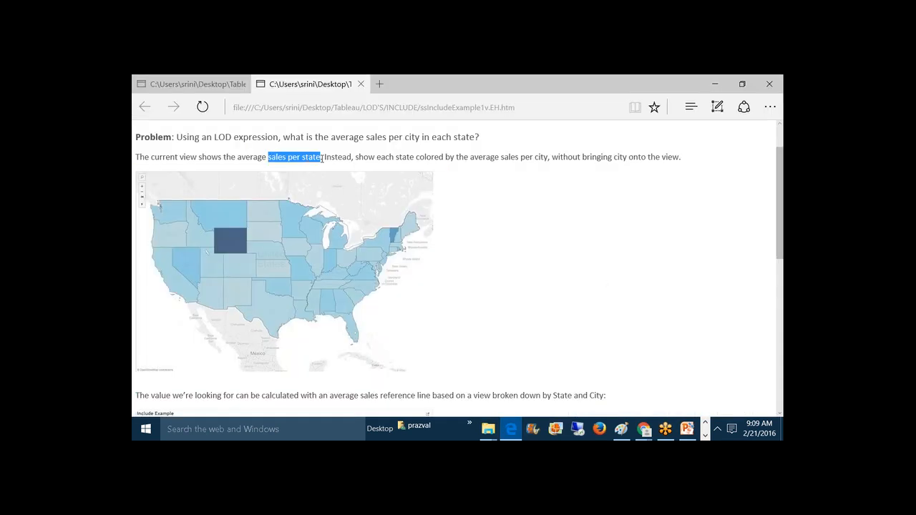
{"action": "left_click", "coordinate": [705, 434]}
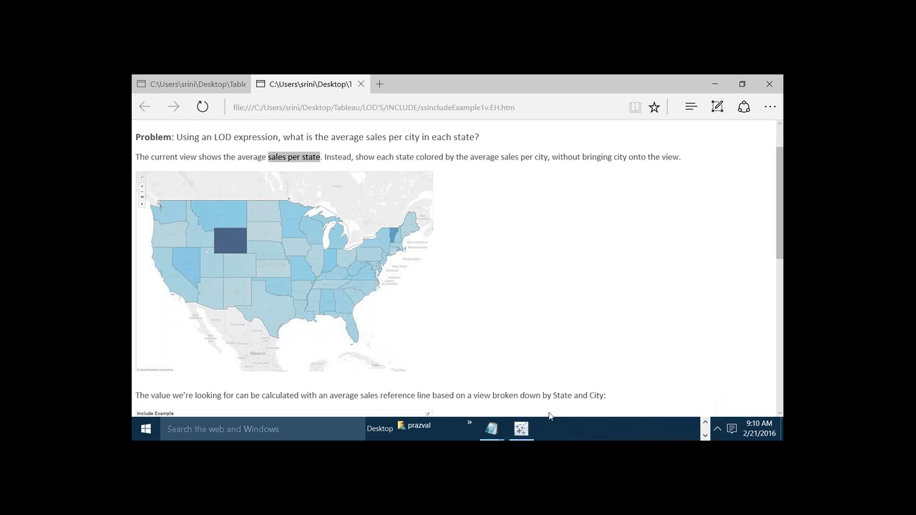
{"action": "left_click", "coordinate": [520, 428]}
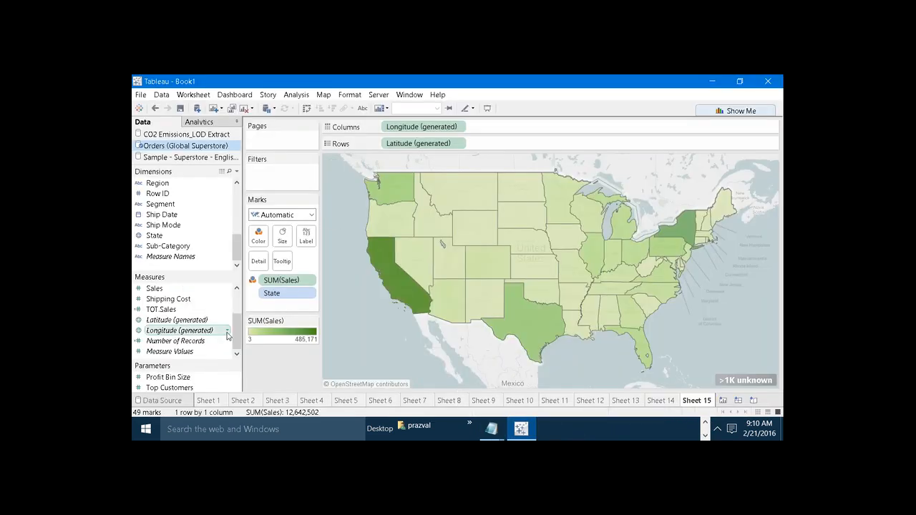
Label each state on the map with Sales aggregated as Average.
{"action": "left_click_drag", "start_coordinate": [154, 288], "coordinate": [306, 239]}
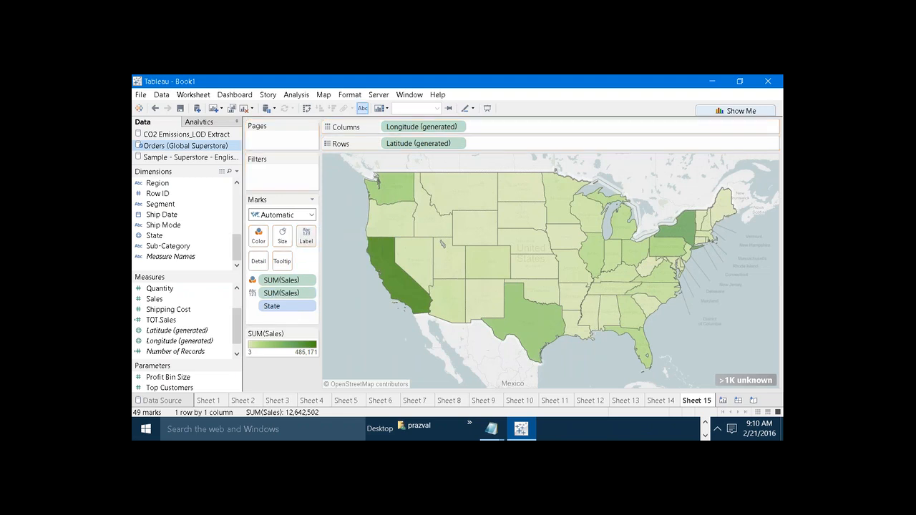
{"action": "right_click", "coordinate": [297, 294]}
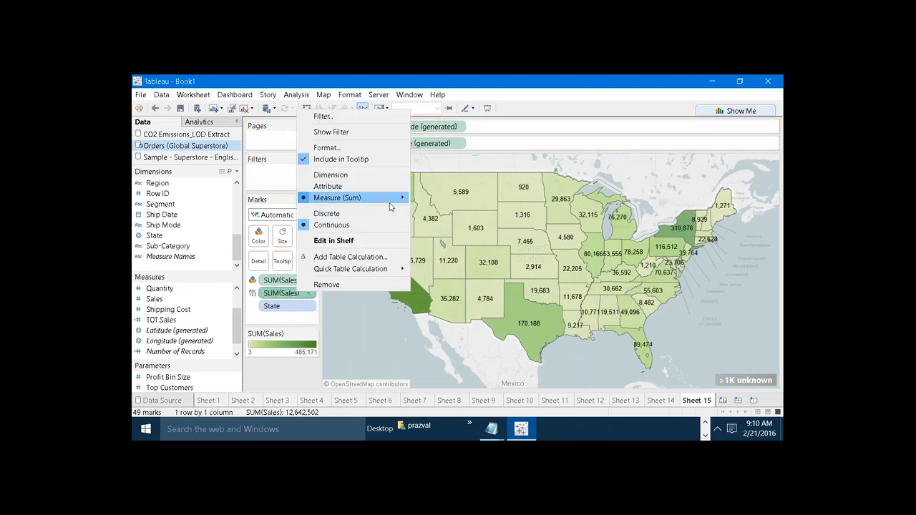
{"action": "mouse_move", "coordinate": [401, 194]}
{"action": "left_click", "coordinate": [438, 210]}
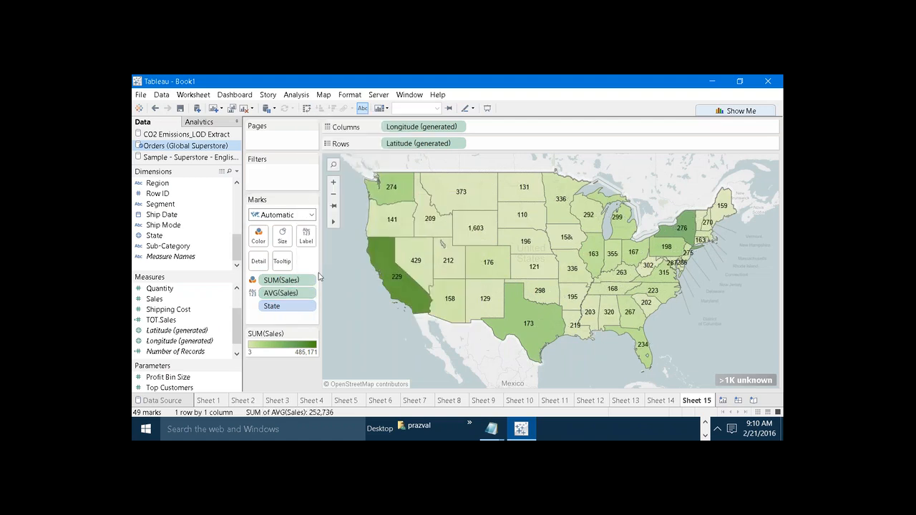
Change the Sales aggregation behind the state coloring to Average and select Wyoming on the map.
{"action": "right_click", "coordinate": [290, 280]}
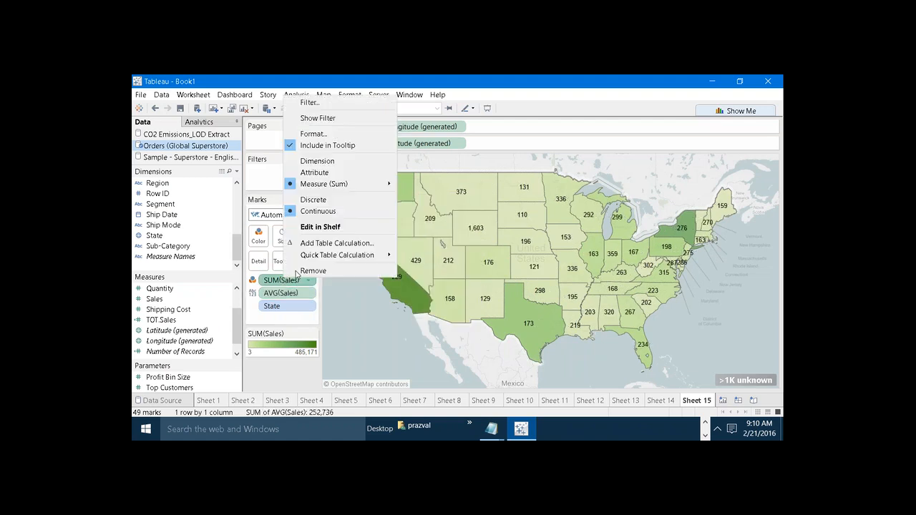
{"action": "left_click", "coordinate": [410, 198]}
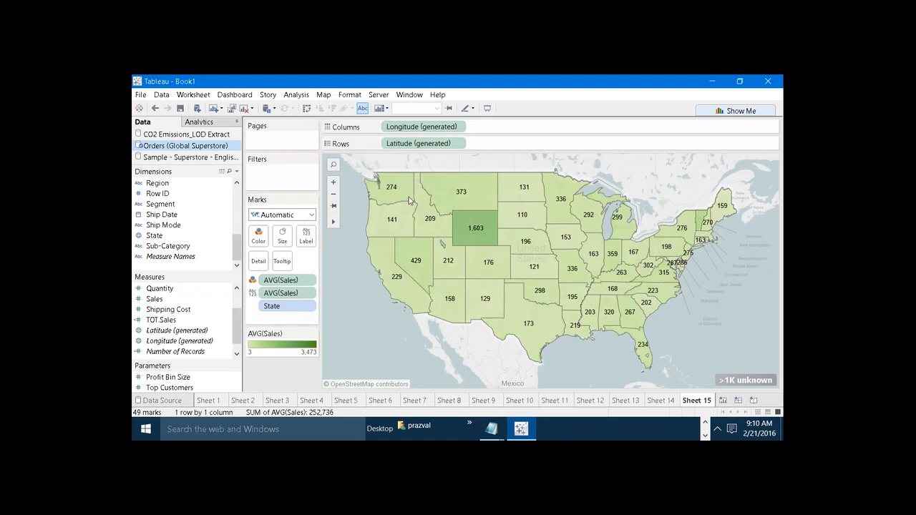
{"action": "mouse_move", "coordinate": [461, 228]}
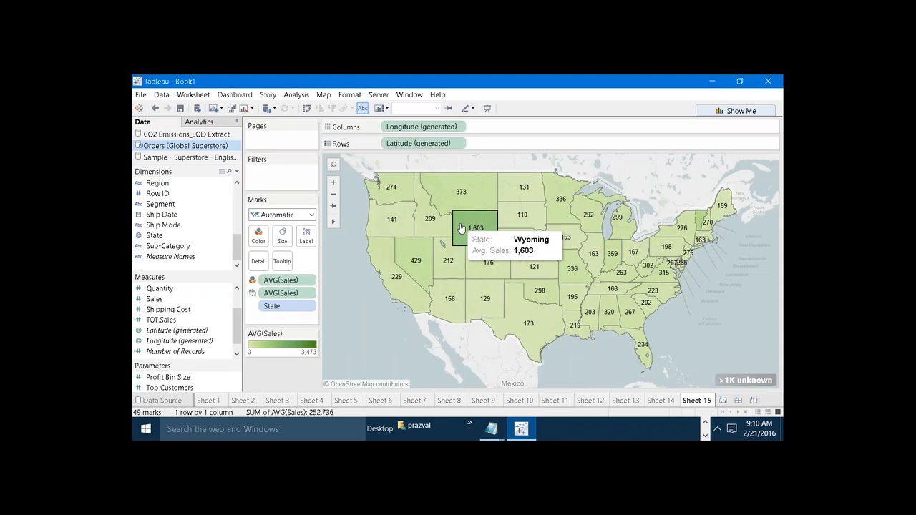
{"action": "left_click", "coordinate": [461, 228]}
Create a calculated field named AvgSales.PerCity in Orders (Global Superstore).
{"action": "left_click", "coordinate": [237, 172]}
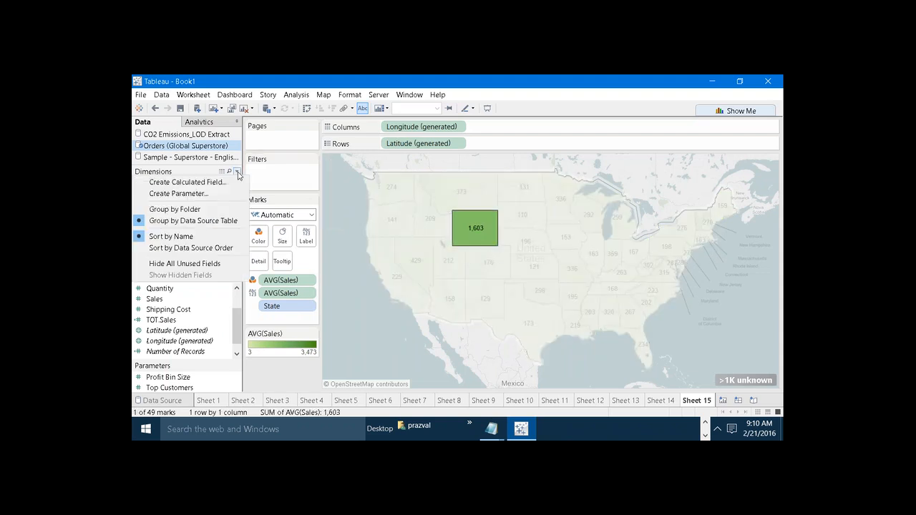
{"action": "left_click", "coordinate": [228, 183]}
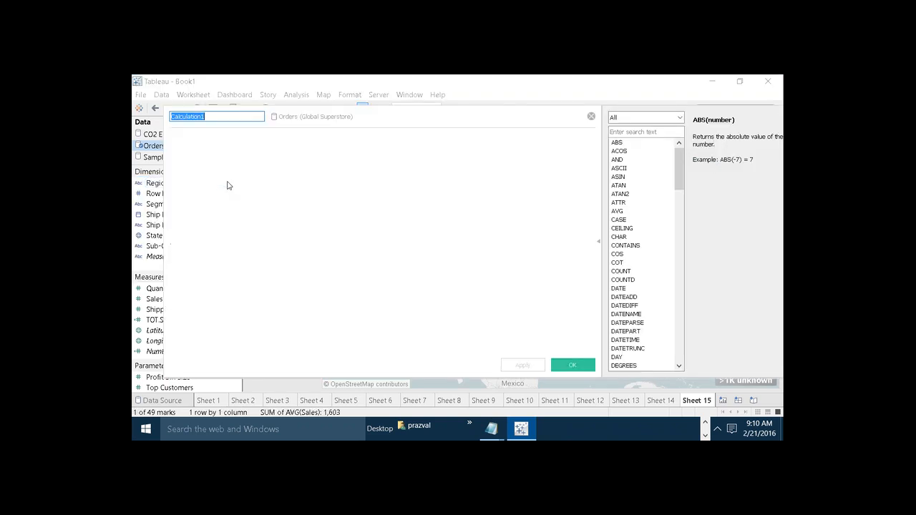
{"action": "type", "text": "AvgSal"}
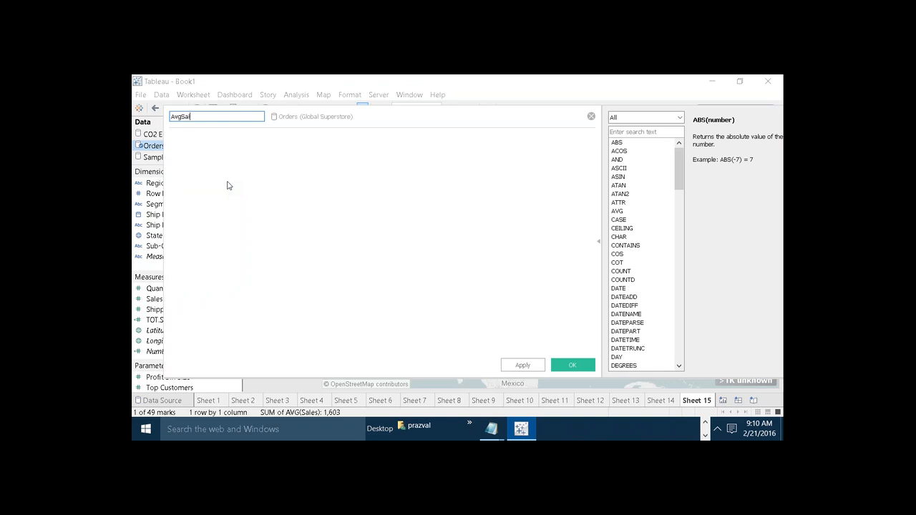
{"action": "type", "text": "es.PerCity"}
Enter the level-of-detail formula { INCLUDE [City] : SUM([Sales]) } for AvgSales.PerCity and enlarge its text.
{"action": "left_click", "coordinate": [257, 180]}
{"action": "type", "text": "( INCLUDE "}
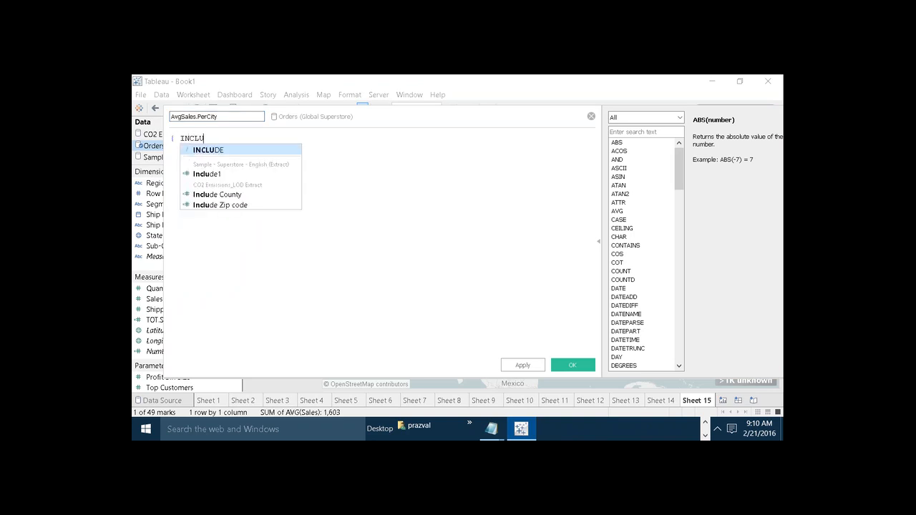
{"action": "type", "text": "CITY"}
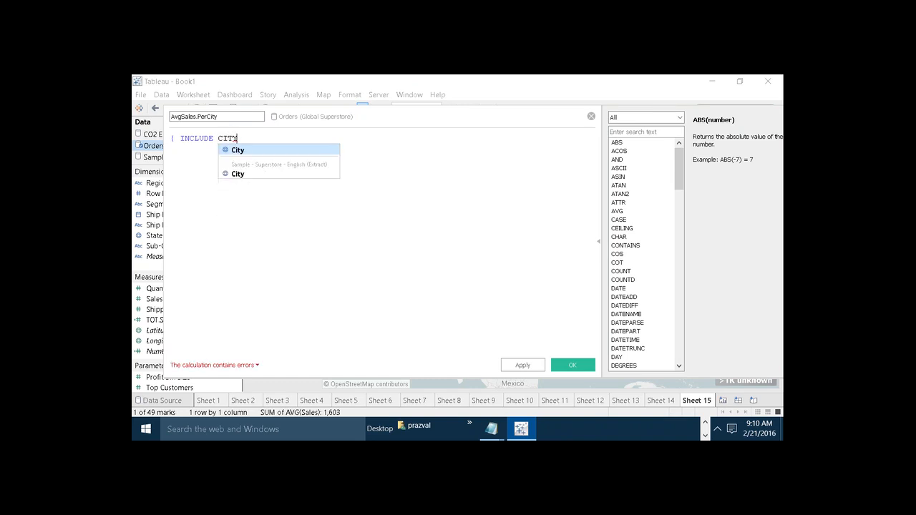
{"action": "key", "text": "BackSpace"}
{"action": "left_click", "coordinate": [246, 153]}
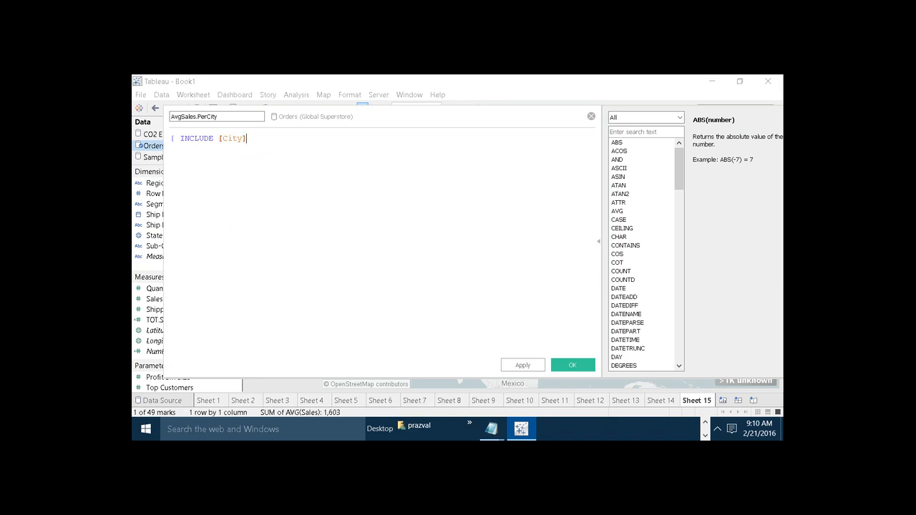
{"action": "left_click_drag", "start_coordinate": [280, 117], "coordinate": [399, 266]}
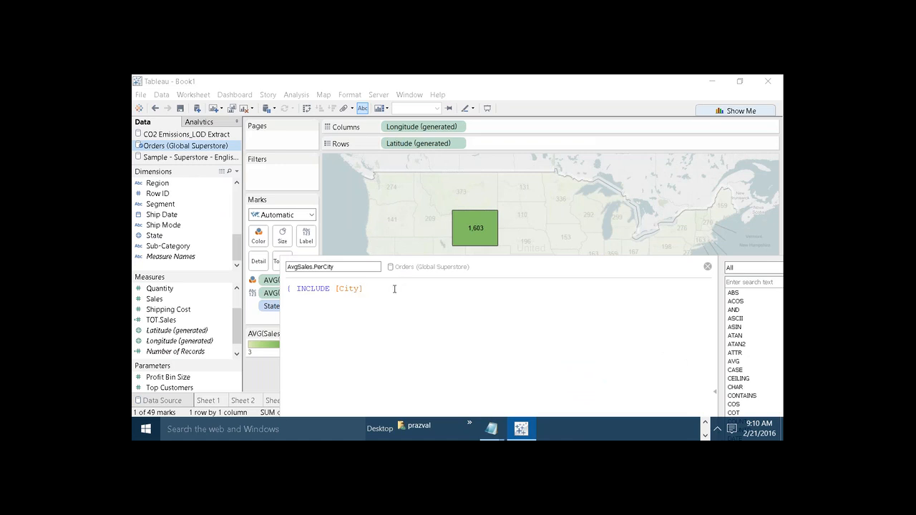
{"action": "type", "text": ": SUM"}
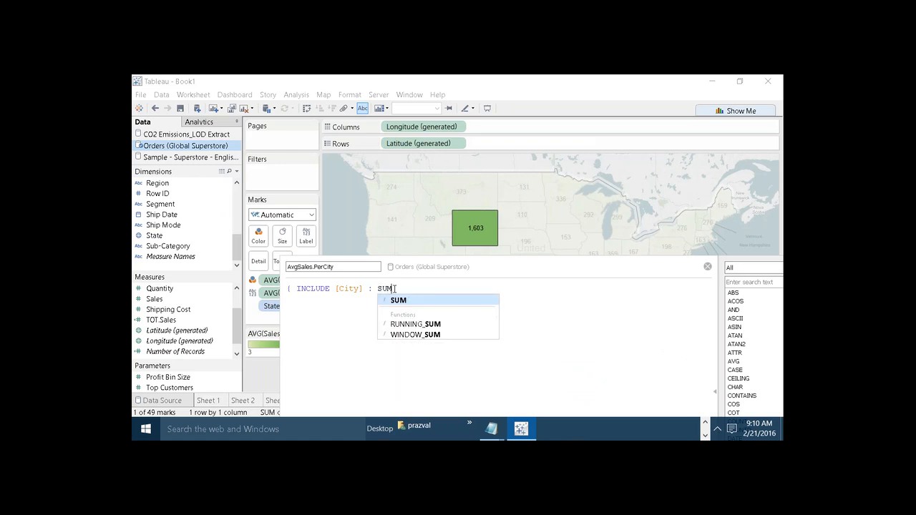
{"action": "type", "text": "(["}
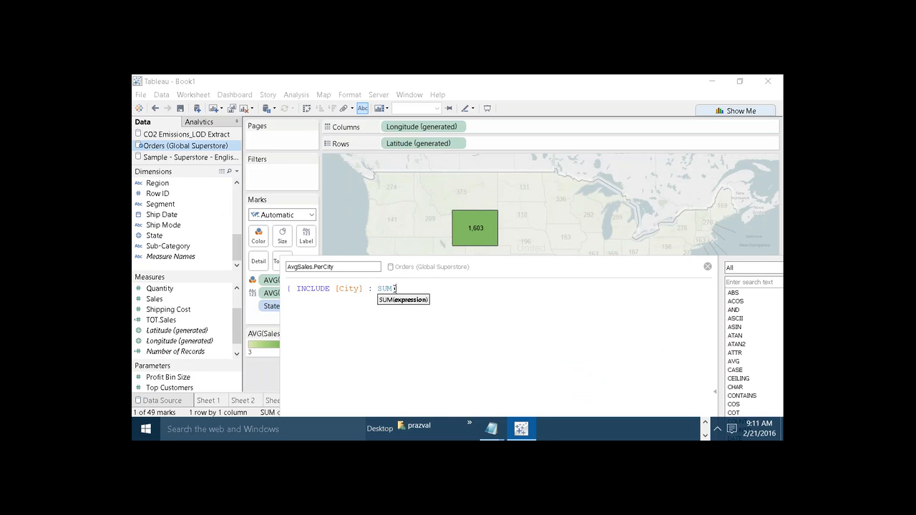
{"action": "type", "text": "S"}
{"action": "left_click", "coordinate": [414, 301]}
{"action": "type", "text": ") }"}
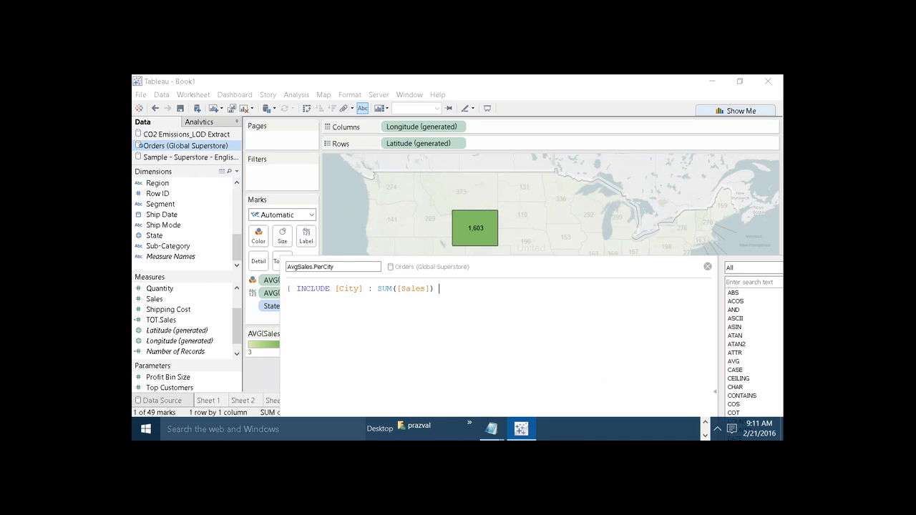
{"action": "scroll", "coordinate": [444, 322], "scroll_direction": "up", "scroll_amount": 6}
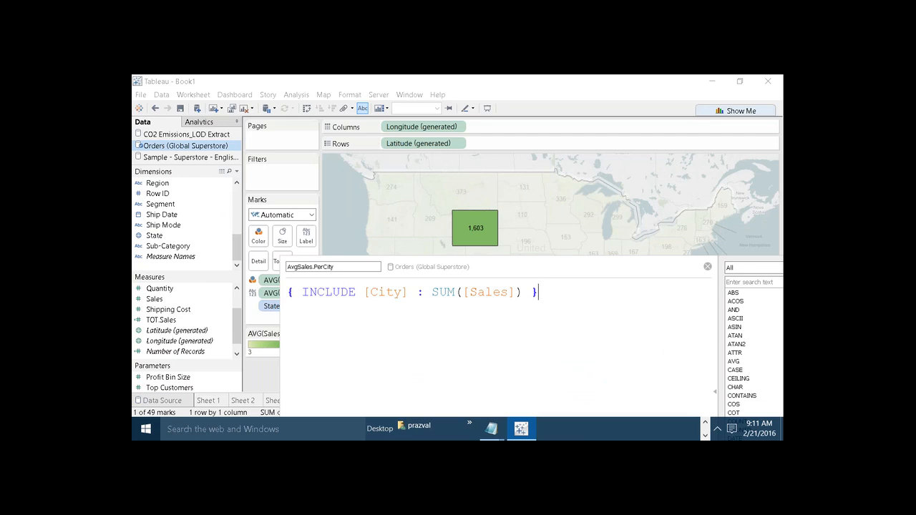
Wrap the formula in AVG so it reads AVG({ INCLUDE [City] : SUM([Sales]) }), and save the calculated field.
{"action": "left_click_drag", "start_coordinate": [425, 272], "coordinate": [336, 135]}
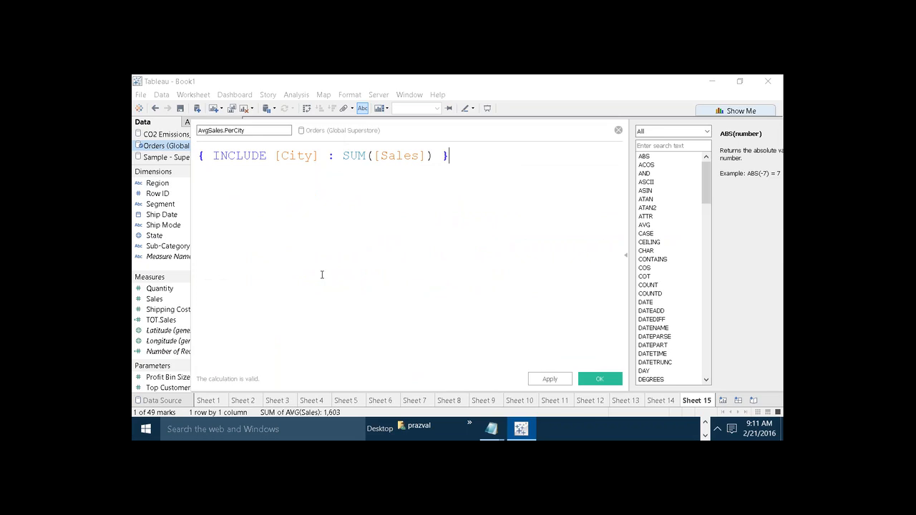
{"action": "left_click", "coordinate": [201, 159]}
{"action": "type", "text": "AVG"}
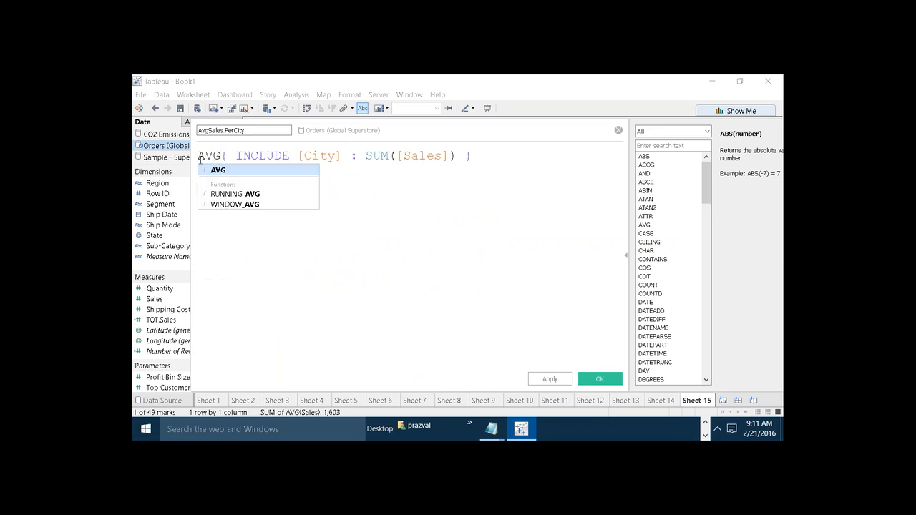
{"action": "type", "text": "("}
{"action": "key", "text": "Right"}
{"action": "key", "text": "Right"}
{"action": "key", "text": "Right"}
{"action": "key", "text": "Right"}
{"action": "key", "text": "Right"}
{"action": "key", "text": "Right"}
{"action": "key", "text": "Right"}
{"action": "key", "text": "Right"}
{"action": "key", "text": "Right"}
{"action": "key", "text": "Right"}
{"action": "key", "text": "Right"}
{"action": "key", "text": "Right"}
{"action": "key", "text": "Right"}
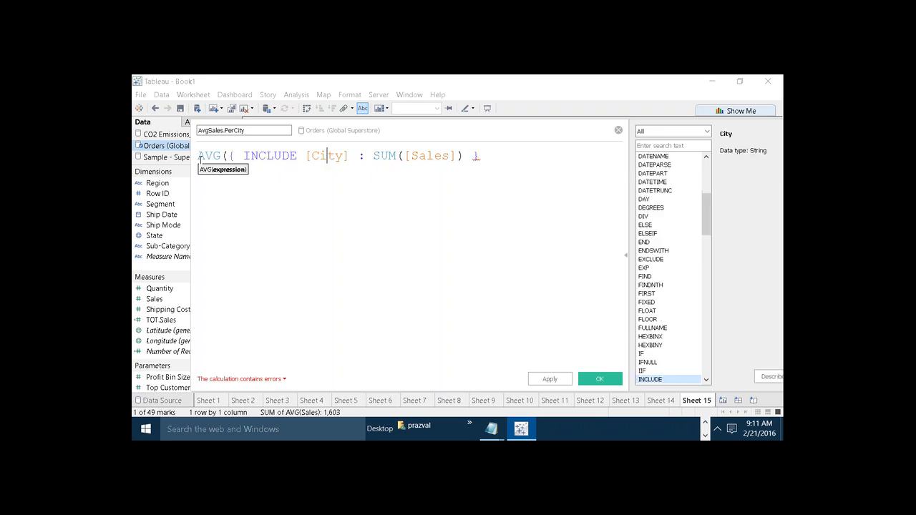
{"action": "key", "text": "End"}
{"action": "type", "text": ")"}
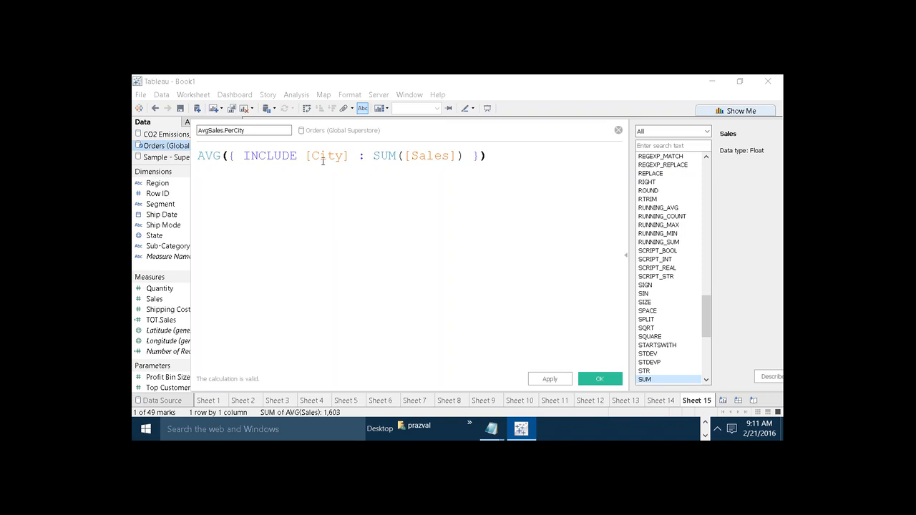
{"action": "left_click_drag", "start_coordinate": [344, 129], "coordinate": [350, 208]}
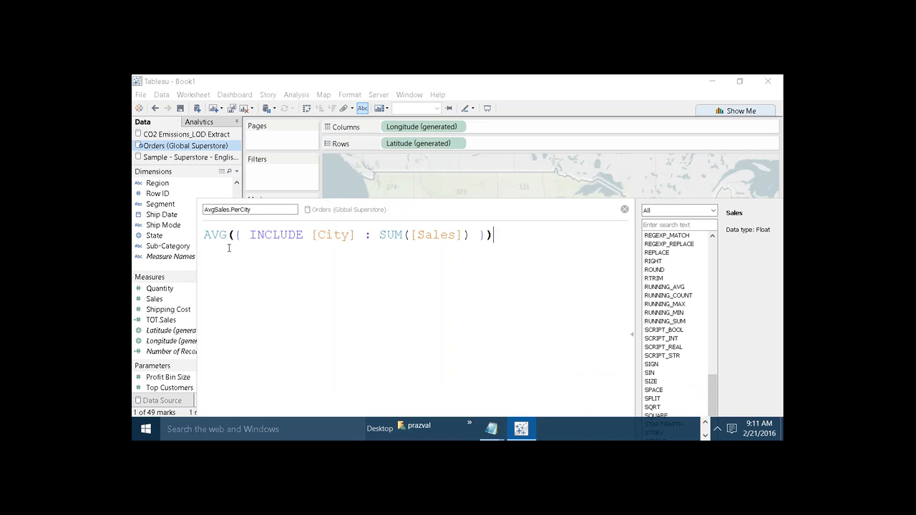
{"action": "left_click_drag", "start_coordinate": [332, 215], "coordinate": [286, 123]}
{"action": "left_click", "coordinate": [509, 366]}
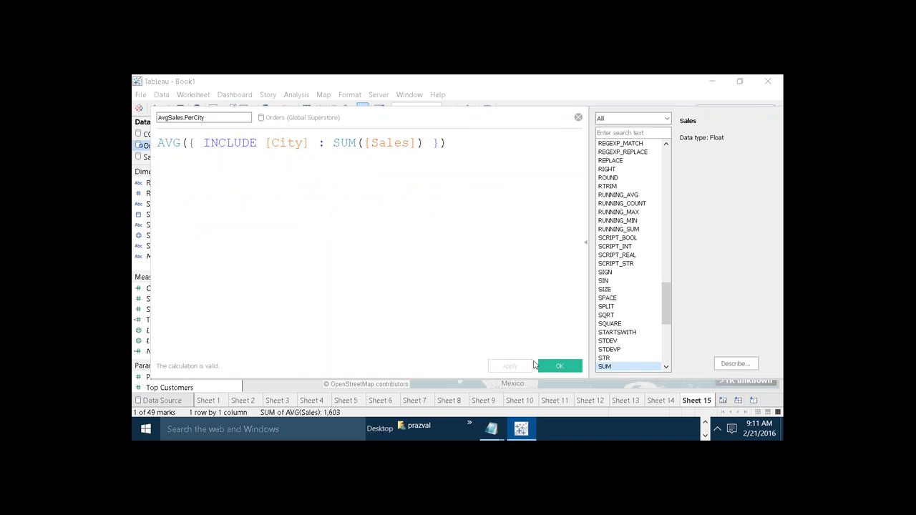
{"action": "left_click", "coordinate": [556, 366]}
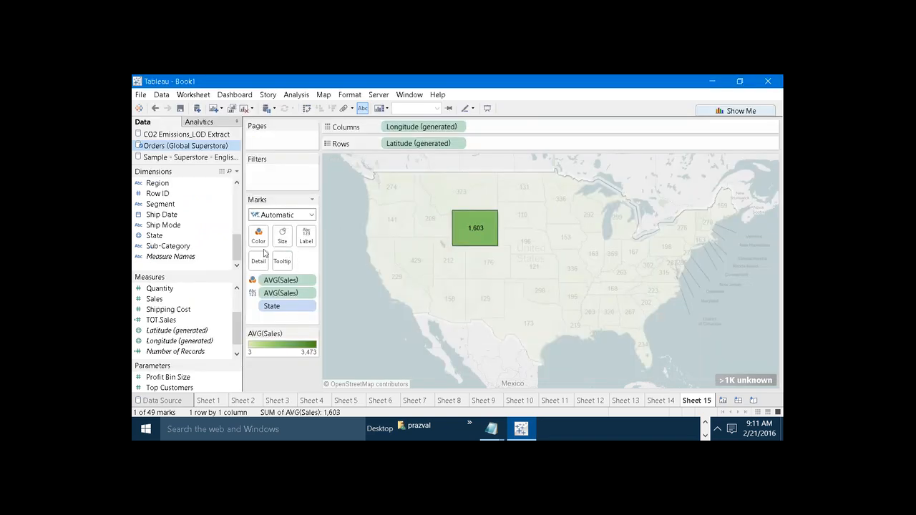
Add AvgSales.PerCity to the map's tooltip and inspect the tooltips of Wyoming and Colorado.
{"action": "left_click_drag", "start_coordinate": [237, 329], "coordinate": [282, 261]}
{"action": "mouse_move", "coordinate": [467, 243]}
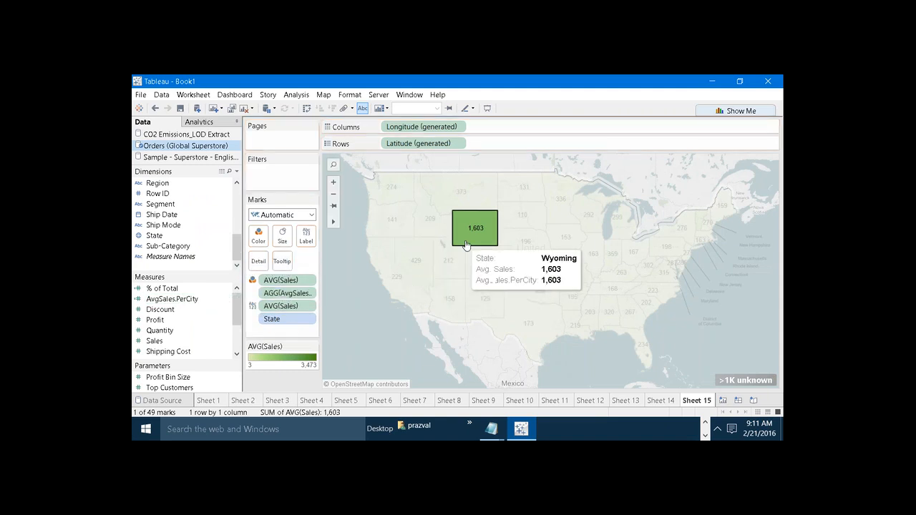
{"action": "mouse_move", "coordinate": [471, 279]}
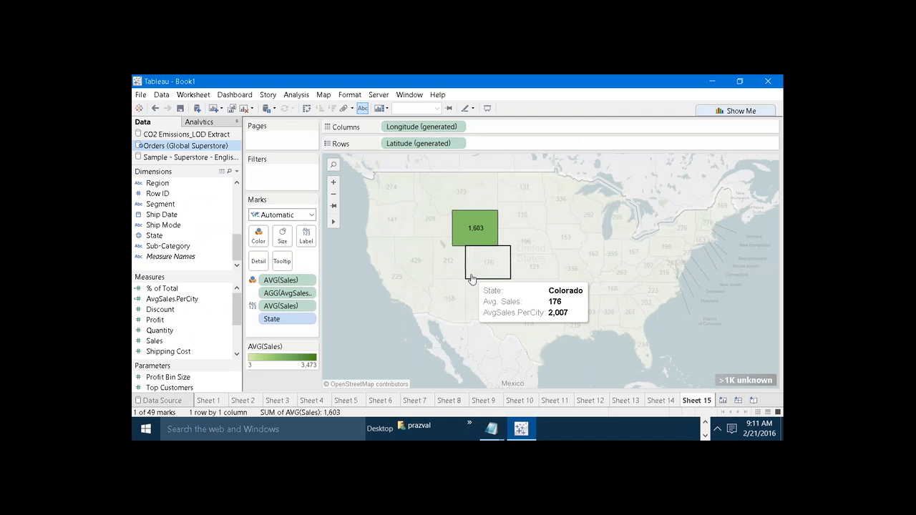
Relabel the average sales line in the map's tooltip as "Avg. Sales Per State:".
{"action": "mouse_move", "coordinate": [445, 272]}
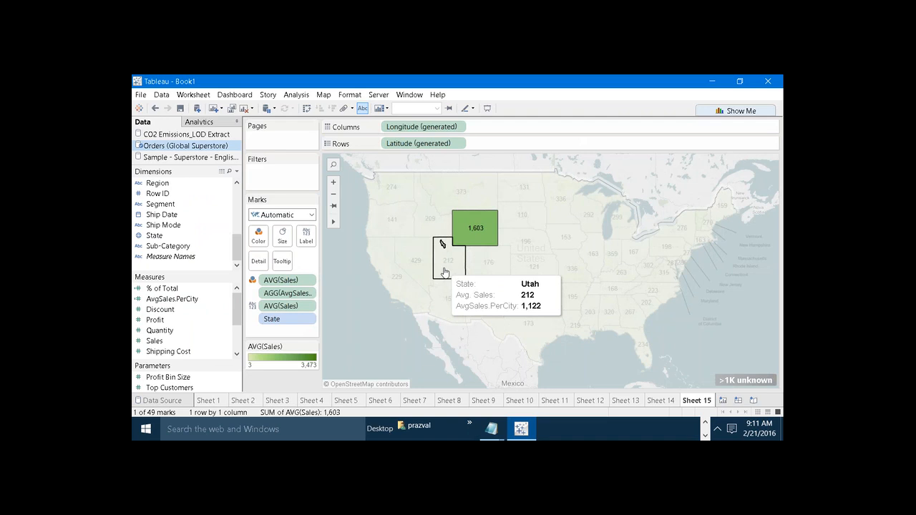
{"action": "left_click", "coordinate": [282, 261]}
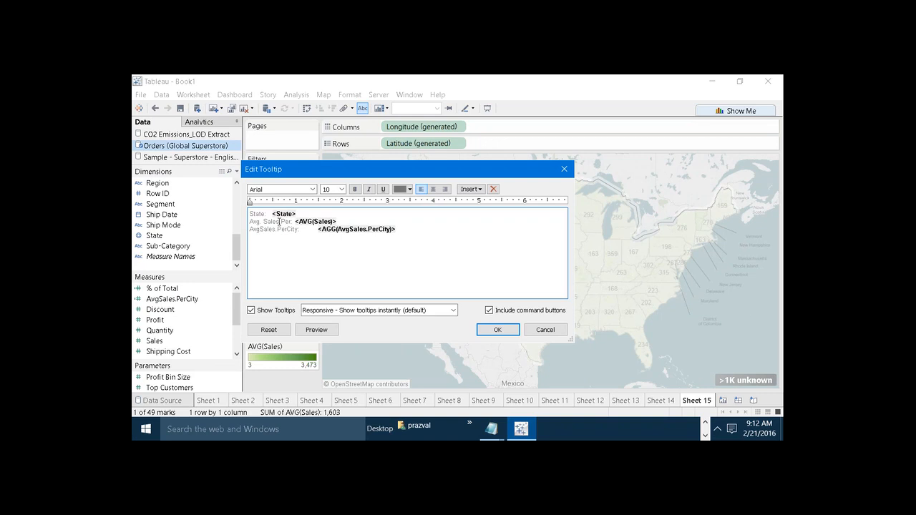
{"action": "type", "text": "S:"}
{"action": "key", "text": "Tab"}
{"action": "left_click", "coordinate": [497, 329]}
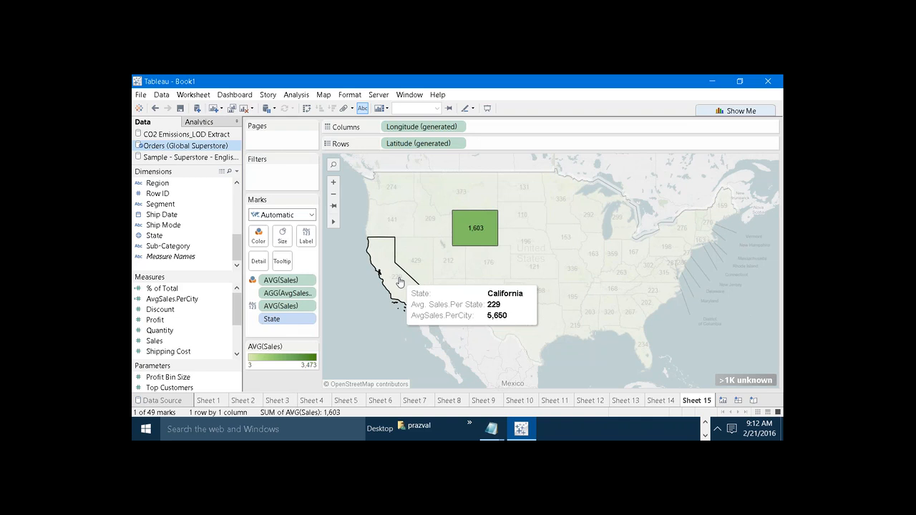
Review the formula of the AvgSales.PerCity calculated field and close it without changes.
{"action": "right_click", "coordinate": [192, 297]}
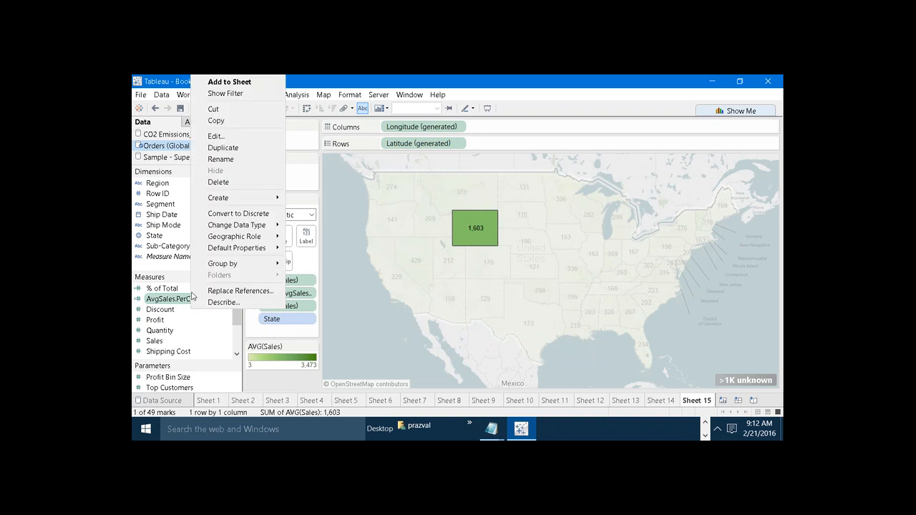
{"action": "left_click", "coordinate": [231, 138]}
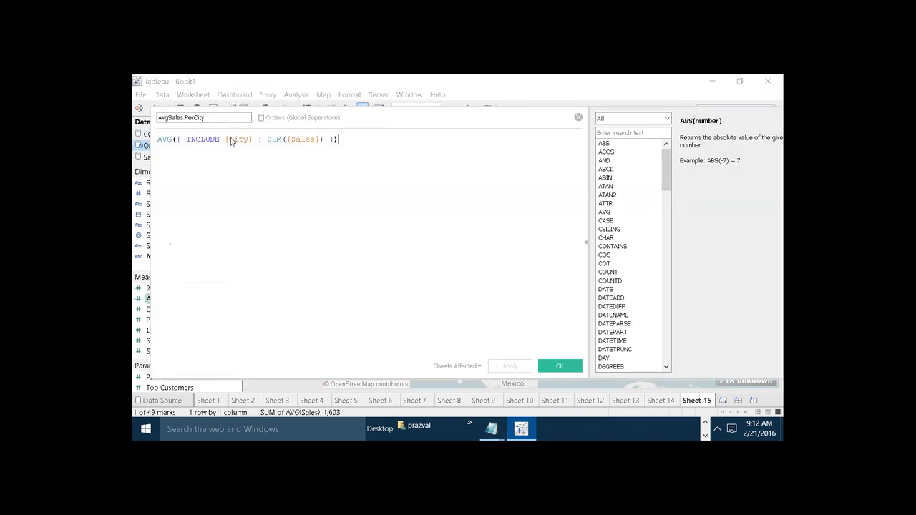
{"action": "left_click", "coordinate": [282, 139]}
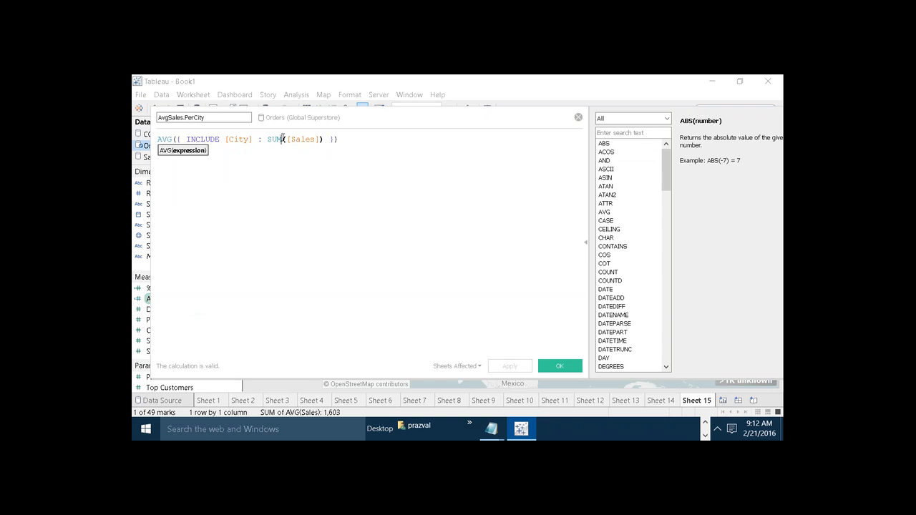
{"action": "left_click", "coordinate": [578, 116]}
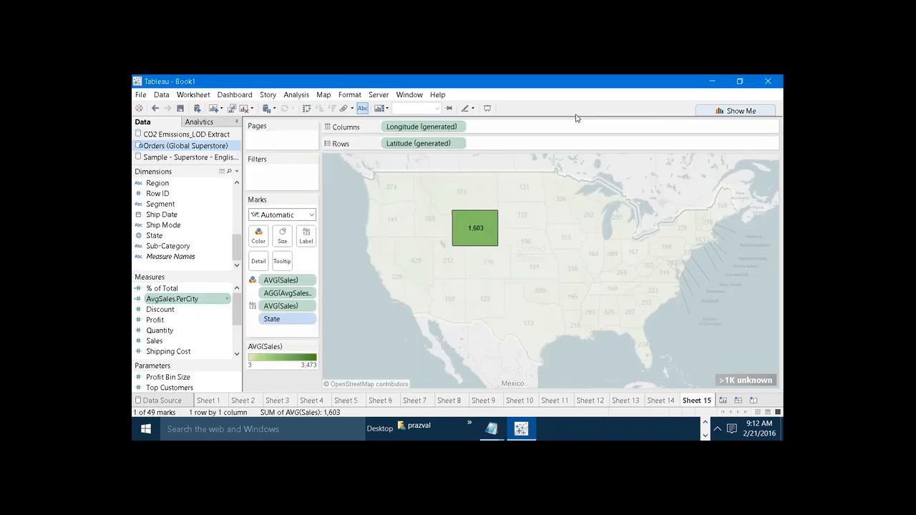
Create a new worksheet with all members of State and City as rows and Sales as text, and select Abruzzi.
{"action": "left_click", "coordinate": [213, 108]}
{"action": "left_click_drag", "start_coordinate": [161, 235], "coordinate": [428, 146]}
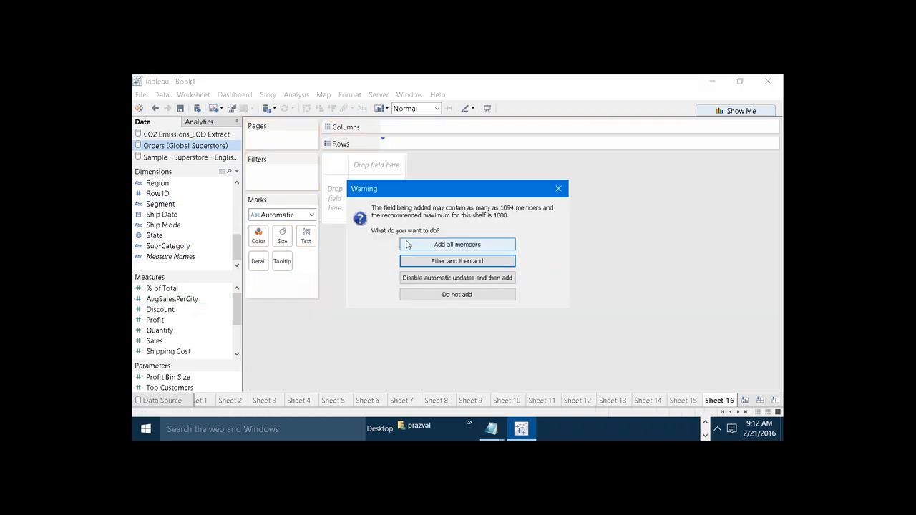
{"action": "left_click", "coordinate": [458, 244]}
{"action": "left_click_drag", "start_coordinate": [236, 244], "coordinate": [572, 141]}
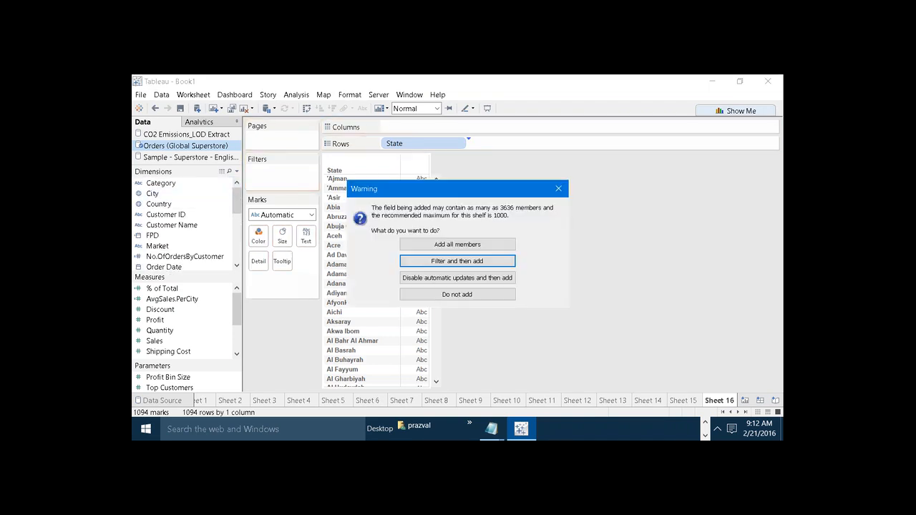
{"action": "left_click", "coordinate": [511, 249]}
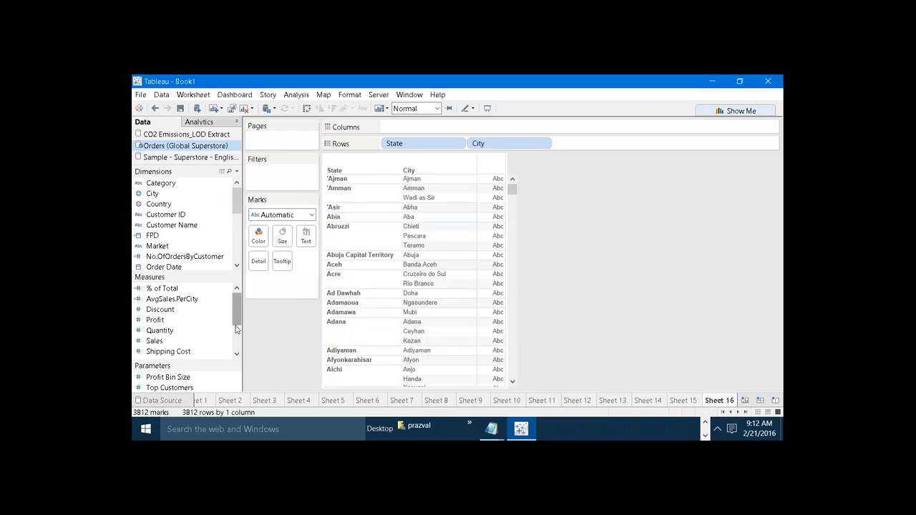
{"action": "left_click_drag", "start_coordinate": [156, 341], "coordinate": [307, 252]}
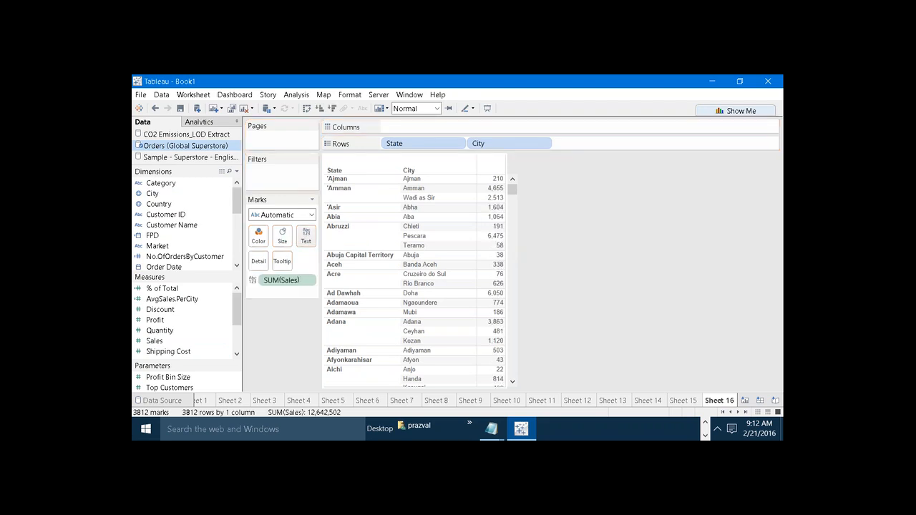
{"action": "left_click", "coordinate": [336, 242]}
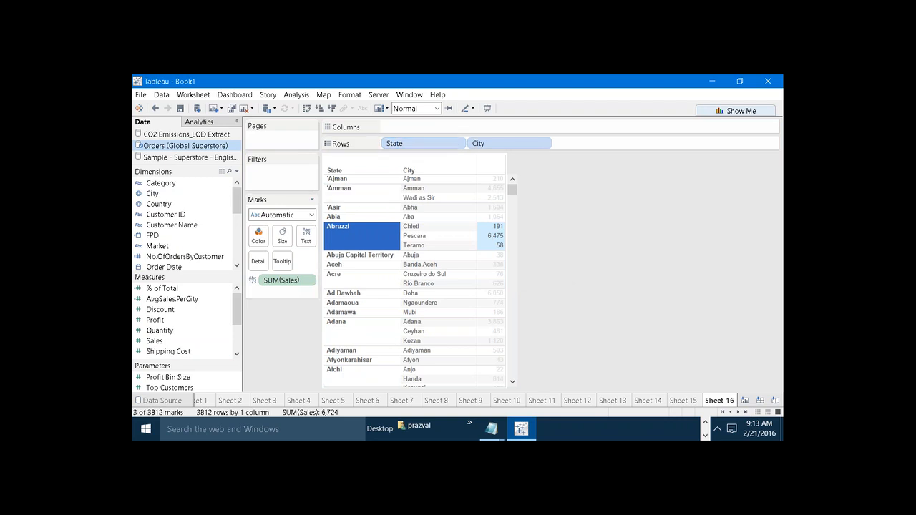
Change the Sales text measure's expression to WINDOW_AVG(SUM([Sales])).
{"action": "left_click_drag", "start_coordinate": [310, 281], "coordinate": [286, 352]}
{"action": "double_click", "coordinate": [303, 280]}
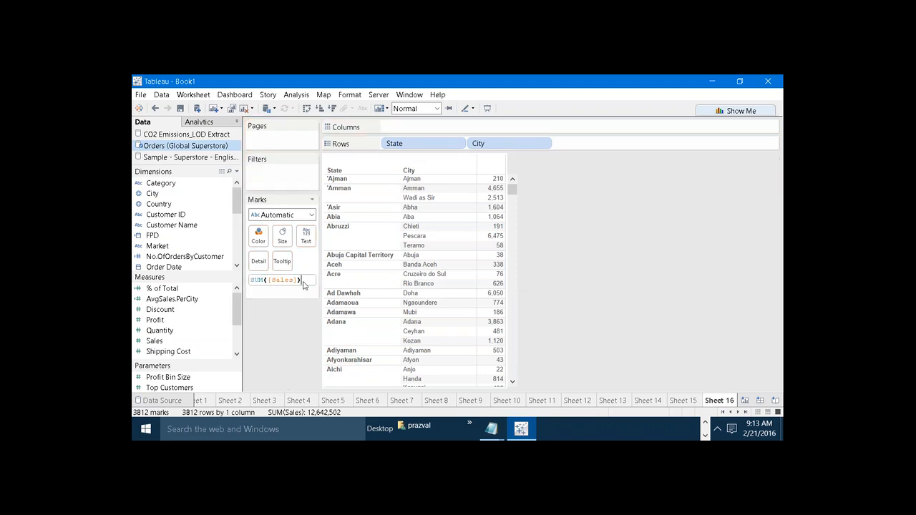
{"action": "key", "text": "Left"}
{"action": "key", "text": "Left"}
{"action": "key", "text": "Left"}
{"action": "key", "text": "Left"}
{"action": "key", "text": "Left"}
{"action": "key", "text": "Left"}
{"action": "key", "text": "Left"}
{"action": "key", "text": "Left"}
{"action": "key", "text": "Left"}
{"action": "key", "text": "Left"}
{"action": "key", "text": "Left"}
{"action": "type", "text": "WINDO"}
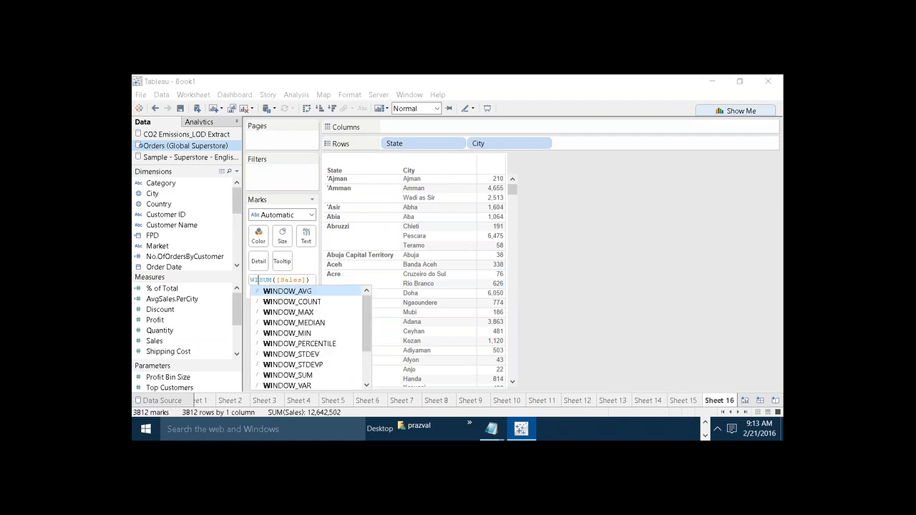
{"action": "key", "text": "BackSpace"}
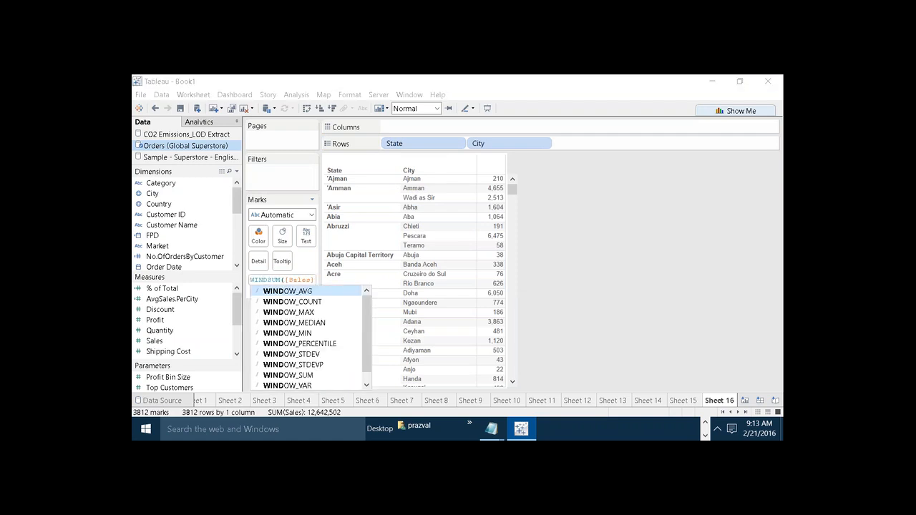
{"action": "type", "text": "OW_"}
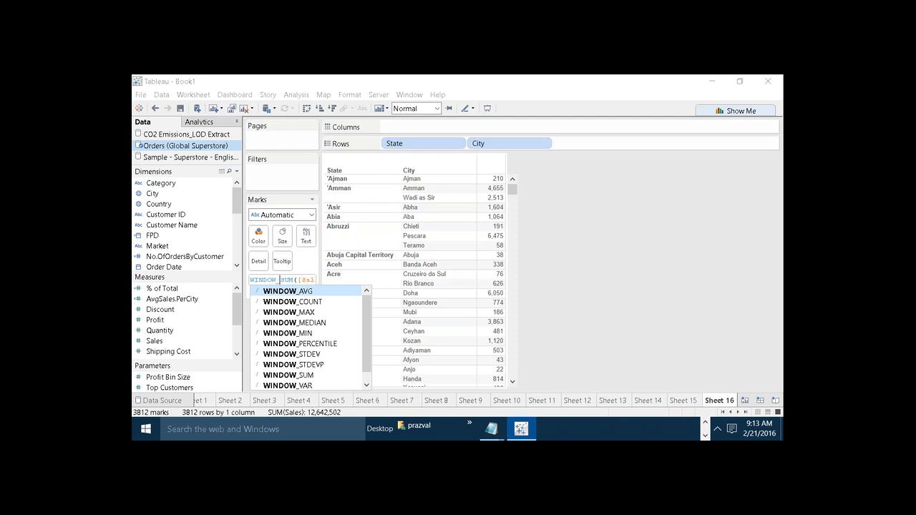
{"action": "type", "text": "AVG("}
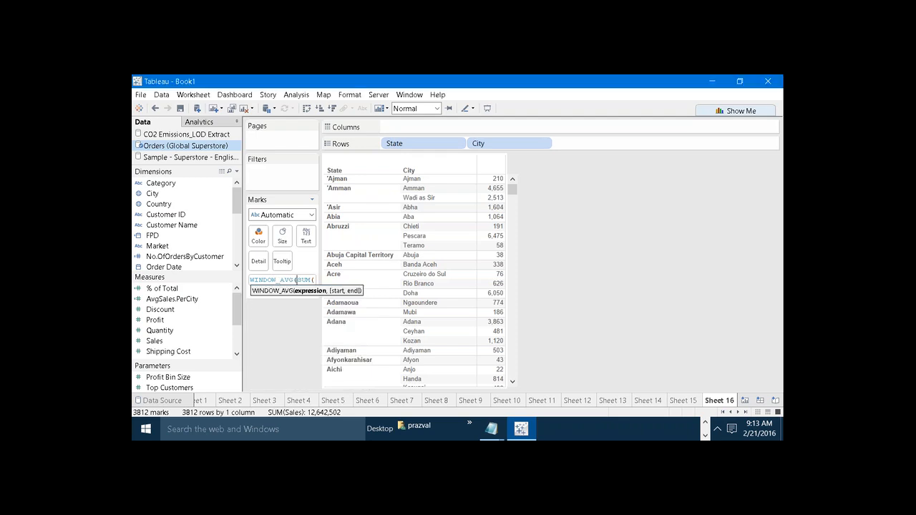
{"action": "key", "text": "End"}
{"action": "type", "text": ")"}
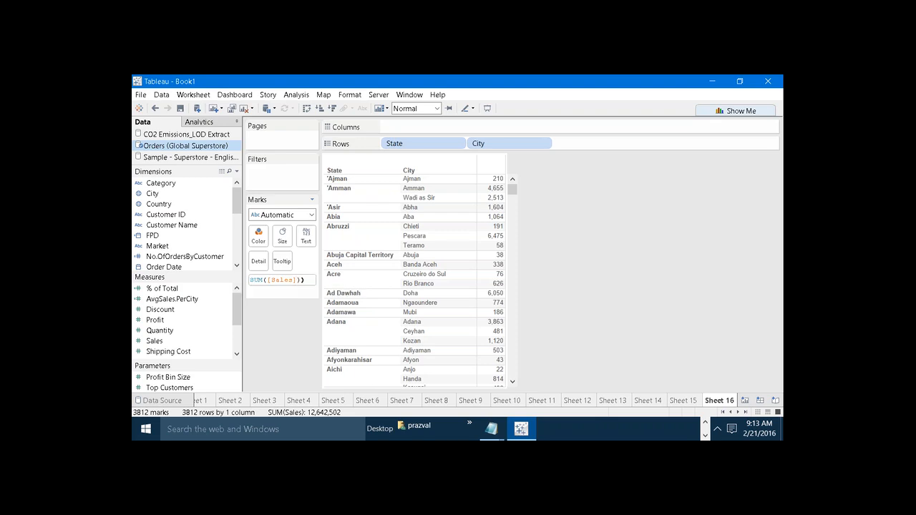
{"action": "key", "text": "Return"}
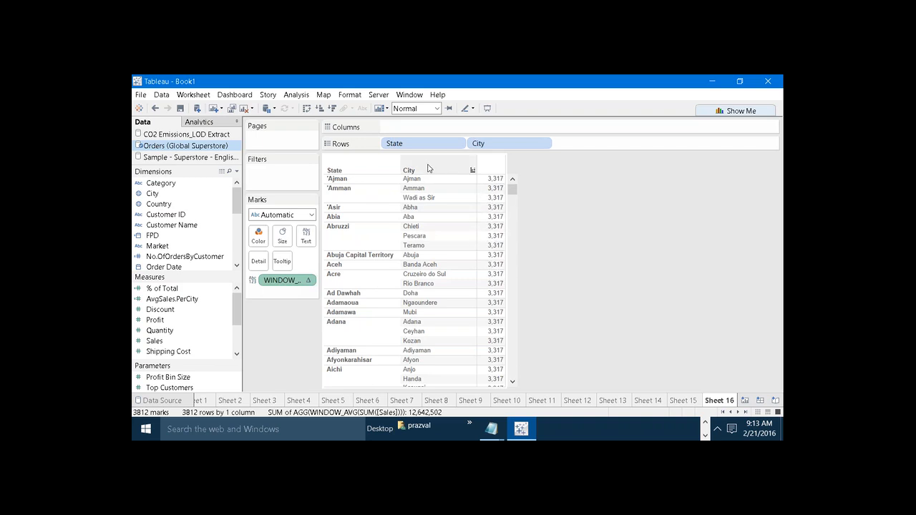
Set the WINDOW_AVG table calculation to be addressed by City and partitioned by State.
{"action": "right_click", "coordinate": [293, 282]}
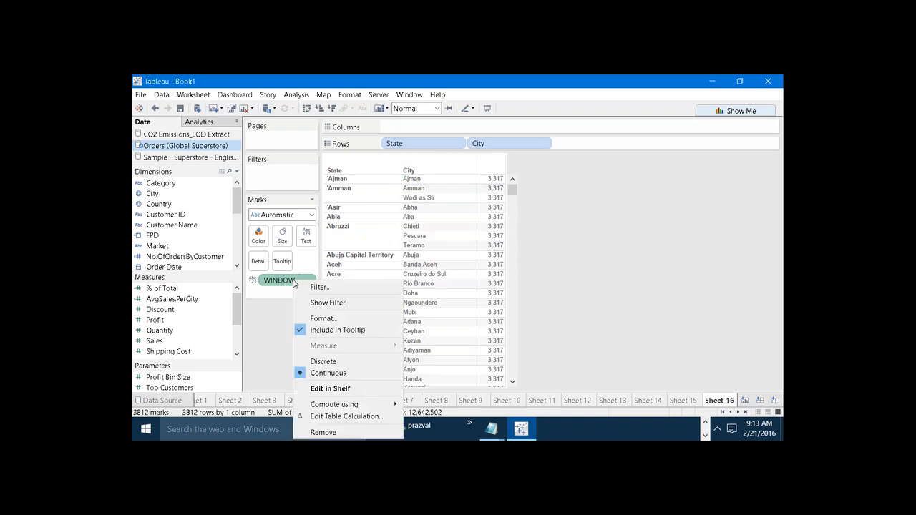
{"action": "left_click", "coordinate": [364, 416]}
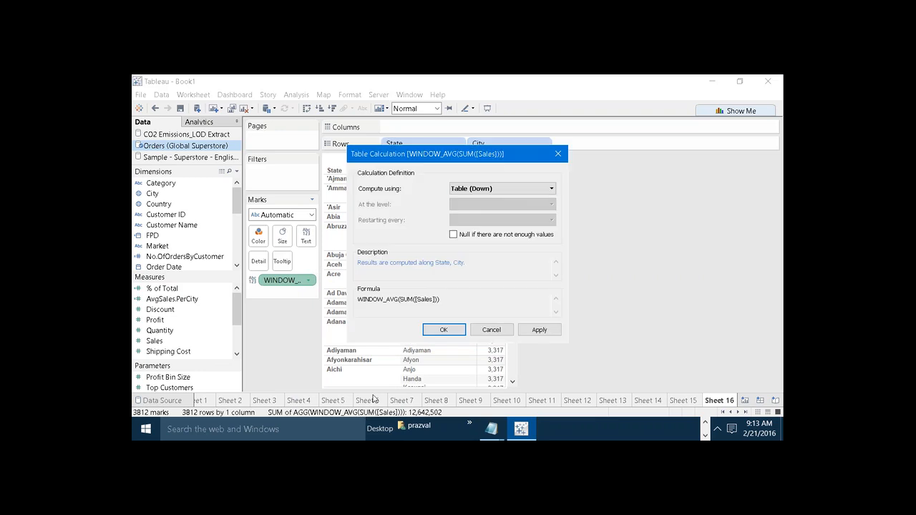
{"action": "left_click", "coordinate": [489, 190]}
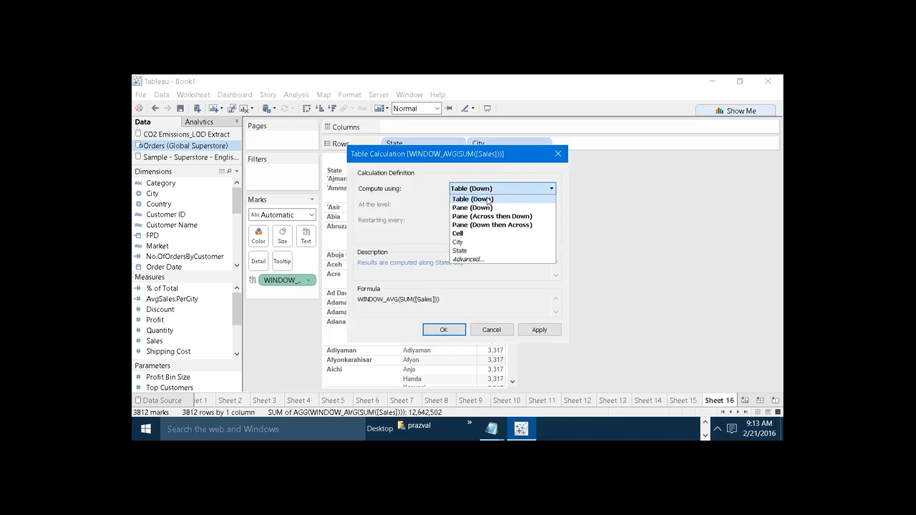
{"action": "left_click", "coordinate": [483, 261]}
{"action": "left_click", "coordinate": [361, 190]}
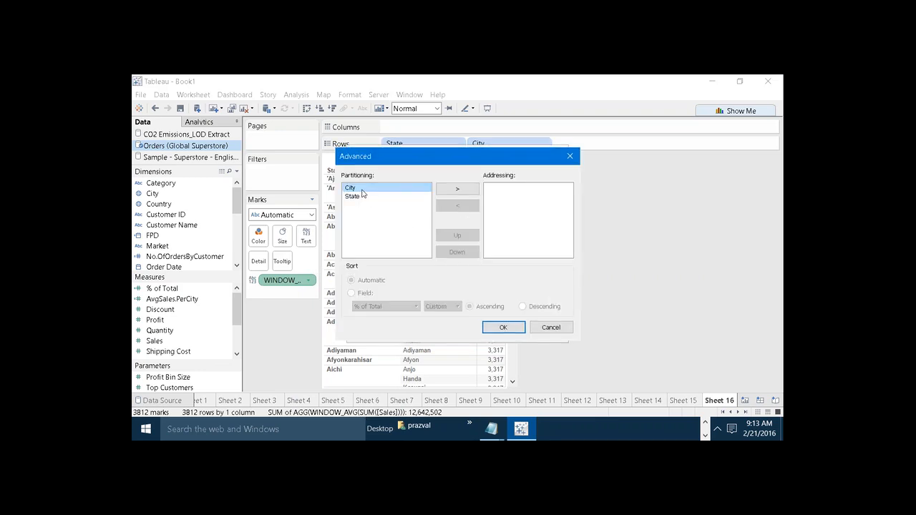
{"action": "left_click", "coordinate": [457, 189]}
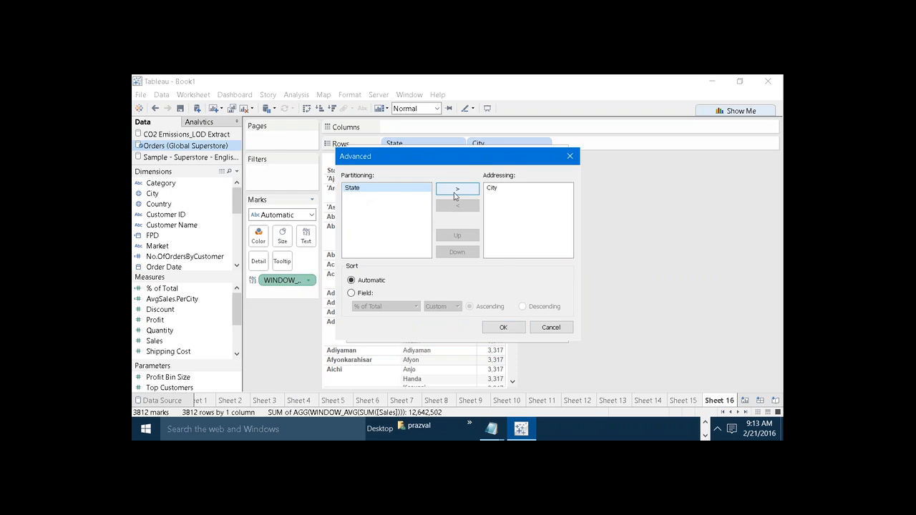
{"action": "left_click", "coordinate": [503, 327]}
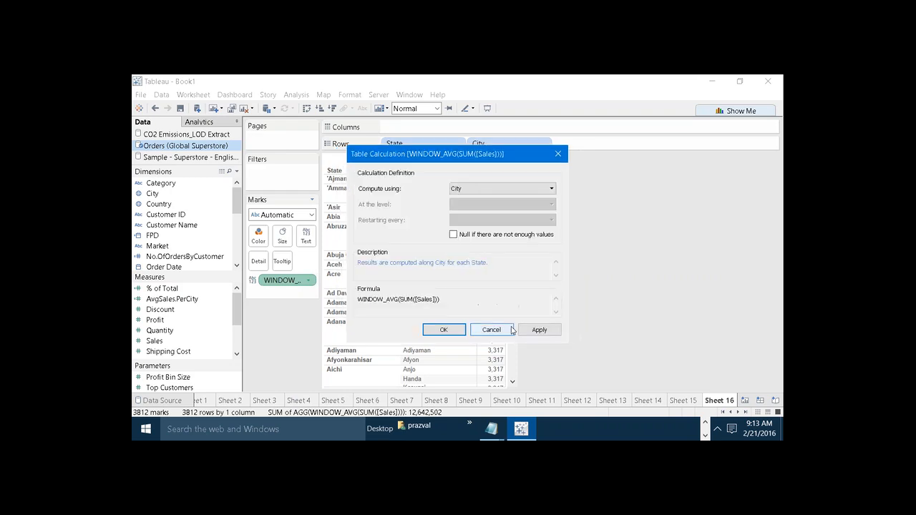
{"action": "left_click", "coordinate": [552, 332]}
{"action": "left_click", "coordinate": [444, 330]}
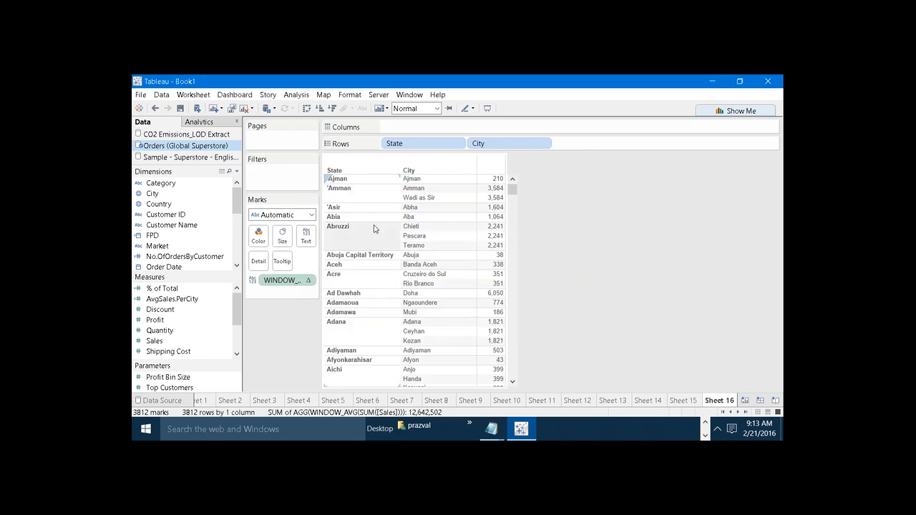
Examine the 'Amman averages and the map tooltips on Sheet 15, and review Sheets 10 to 12.
{"action": "left_click", "coordinate": [384, 195]}
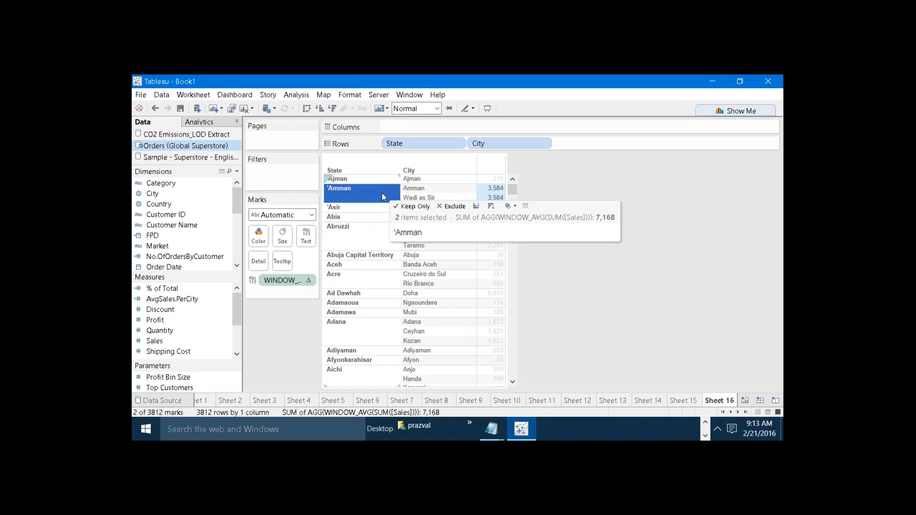
{"action": "left_click", "coordinate": [673, 399]}
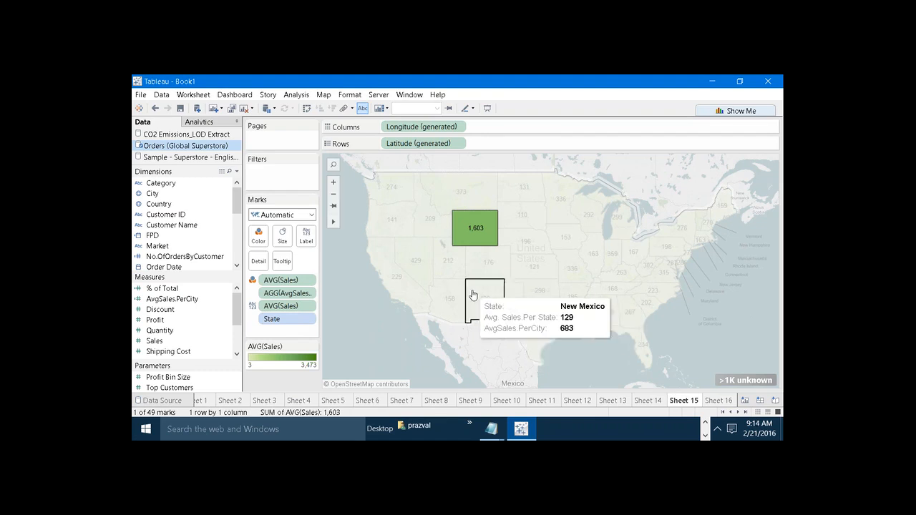
{"action": "mouse_move", "coordinate": [394, 294]}
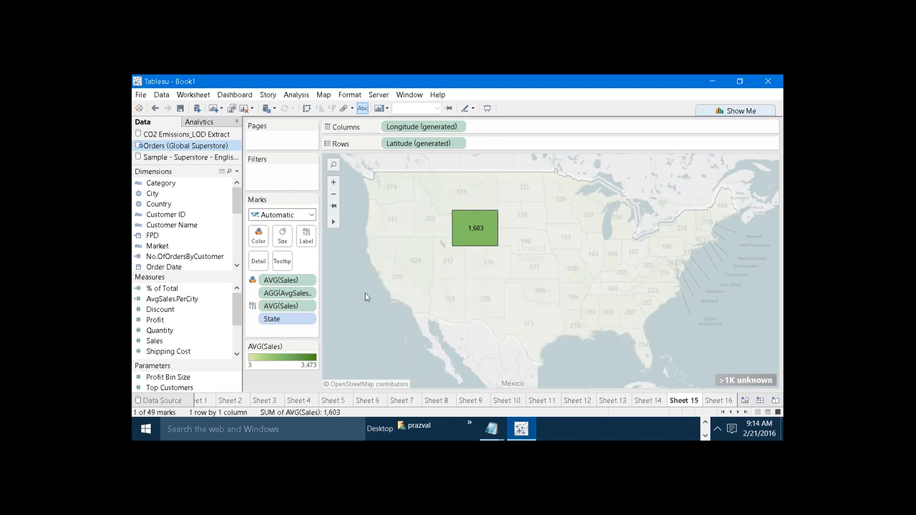
{"action": "left_click", "coordinate": [539, 402]}
{"action": "left_click", "coordinate": [507, 401]}
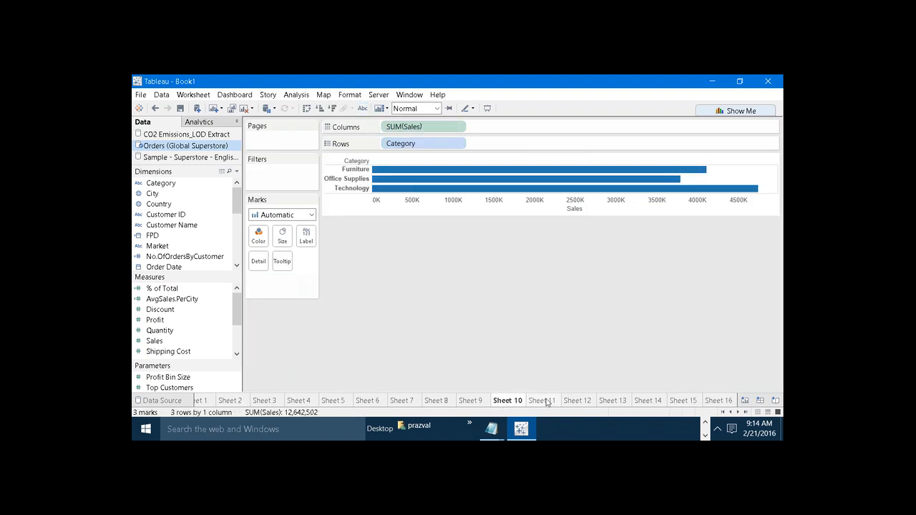
{"action": "left_click", "coordinate": [542, 402]}
{"action": "left_click", "coordinate": [587, 402]}
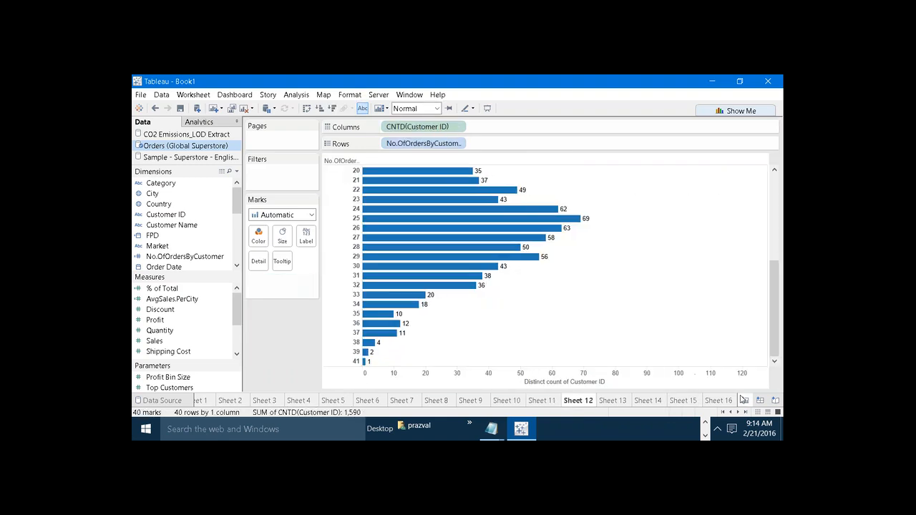
Create a new worksheet showing the Fixed1 measure from the Sample - Superstore data source as text.
{"action": "left_click", "coordinate": [744, 400]}
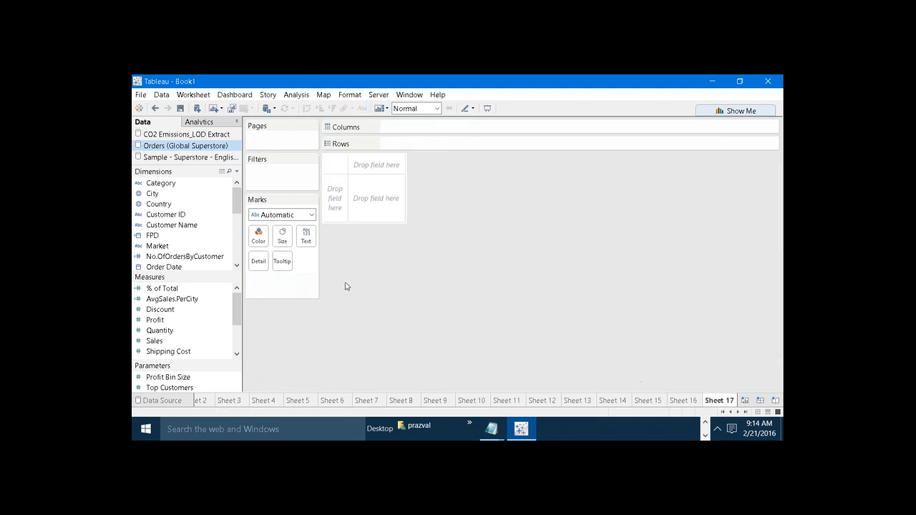
{"action": "left_click", "coordinate": [189, 156]}
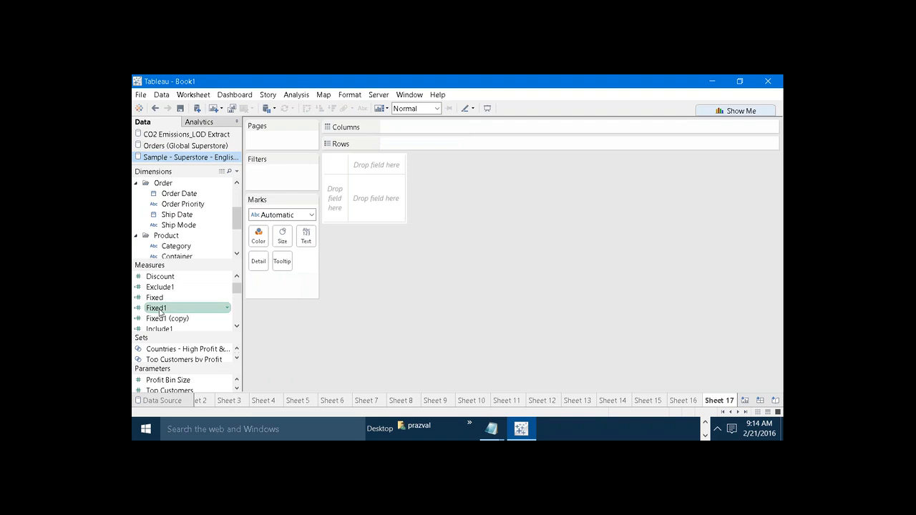
{"action": "left_click_drag", "start_coordinate": [160, 313], "coordinate": [305, 236]}
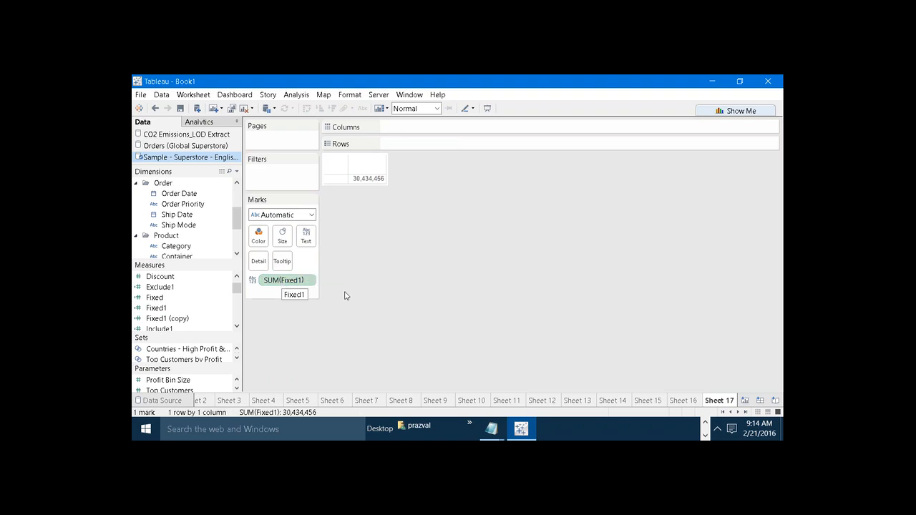
{"action": "left_click", "coordinate": [705, 423]}
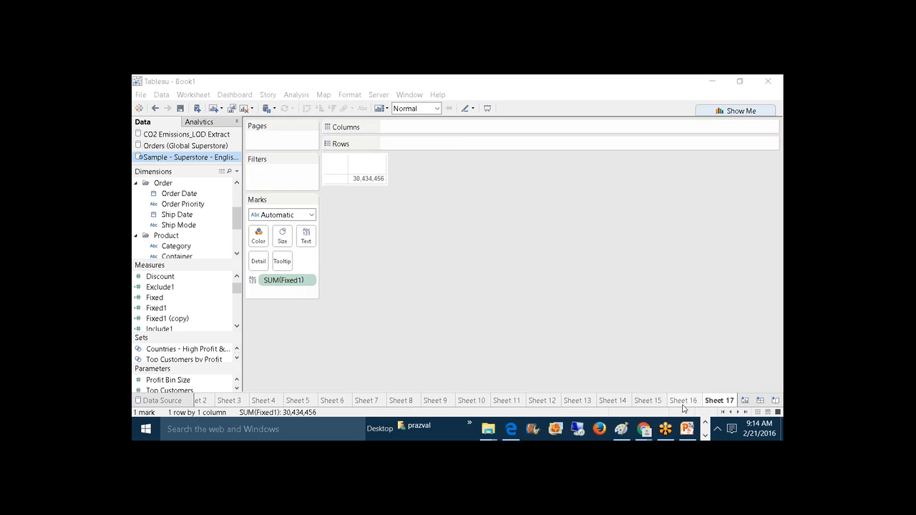
Return to Sheet 15 and examine the AvgSales.PerCity calculation's formula, closing it without changes.
{"action": "left_click", "coordinate": [683, 405]}
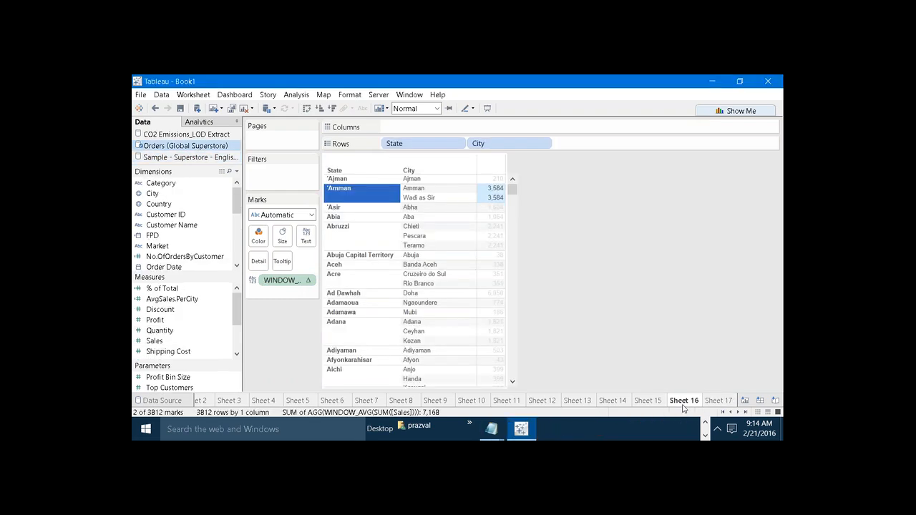
{"action": "left_click", "coordinate": [644, 400]}
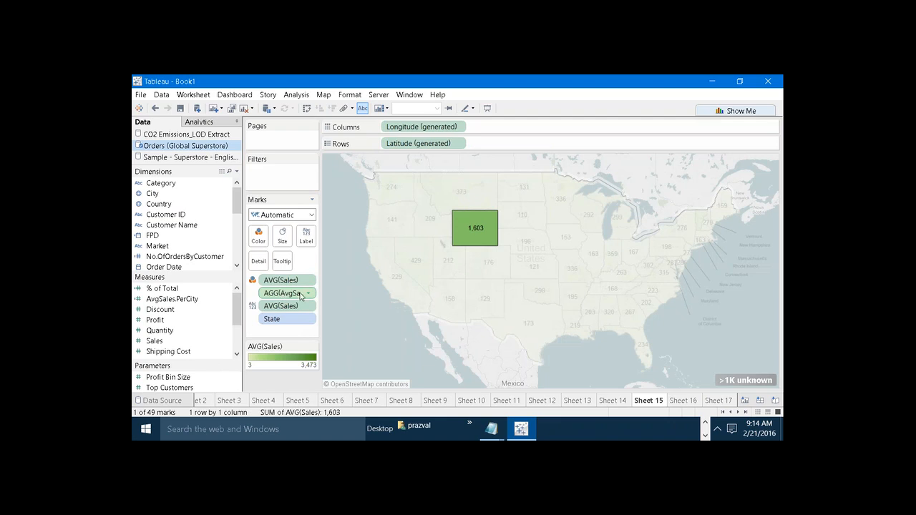
{"action": "right_click", "coordinate": [199, 301]}
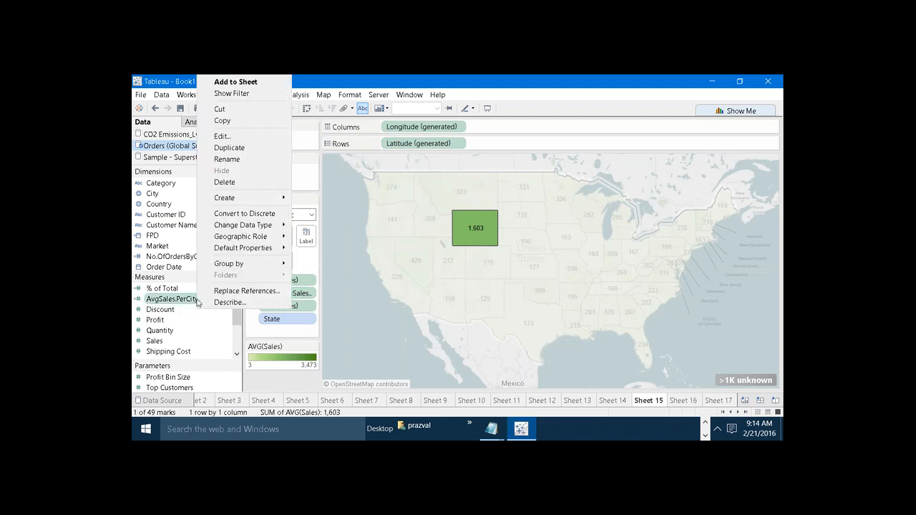
{"action": "left_click", "coordinate": [229, 137]}
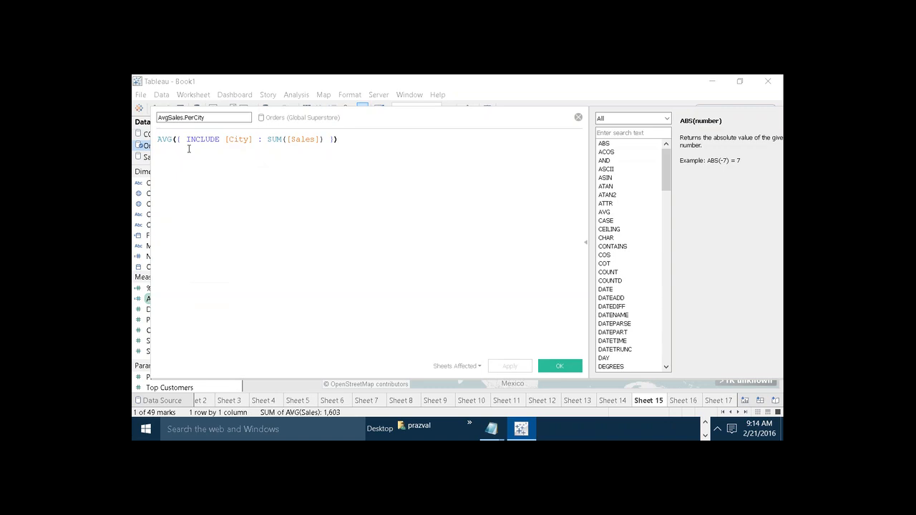
{"action": "left_click", "coordinate": [267, 141]}
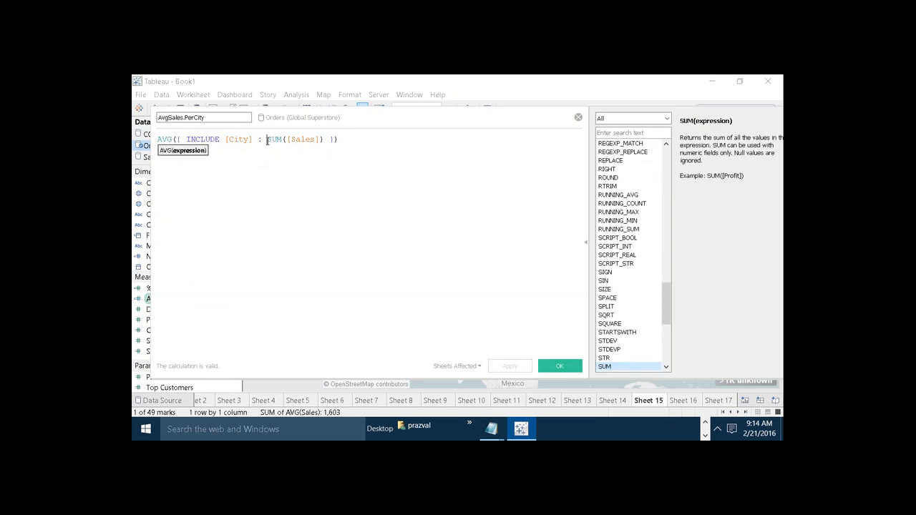
{"action": "left_click_drag", "start_coordinate": [267, 141], "coordinate": [281, 149]}
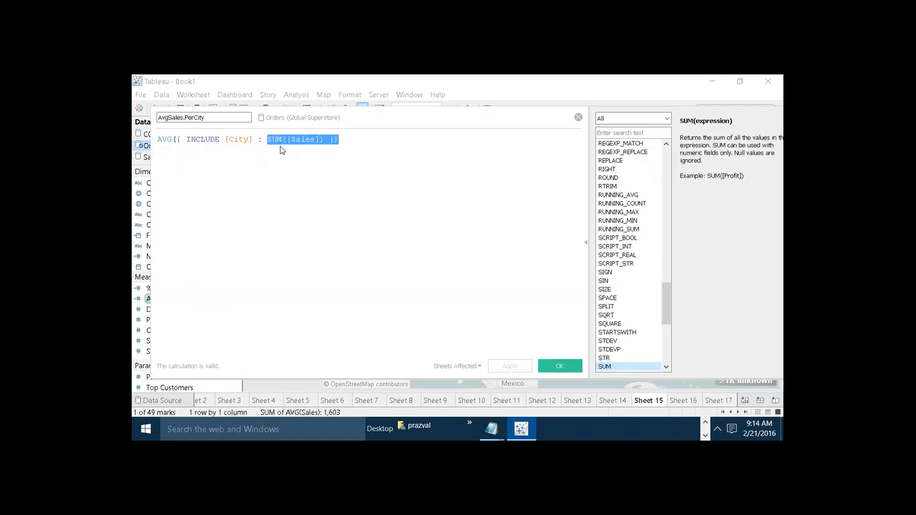
{"action": "left_click", "coordinate": [281, 150]}
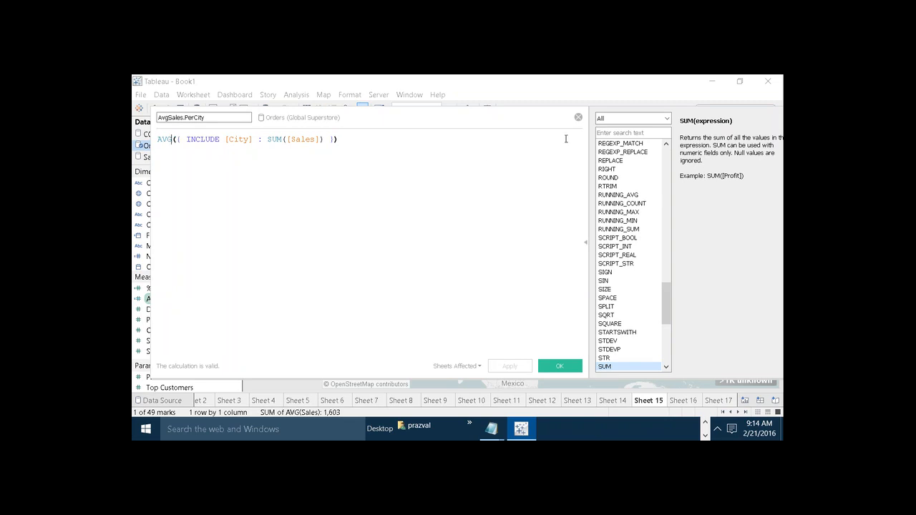
{"action": "left_click", "coordinate": [578, 119]}
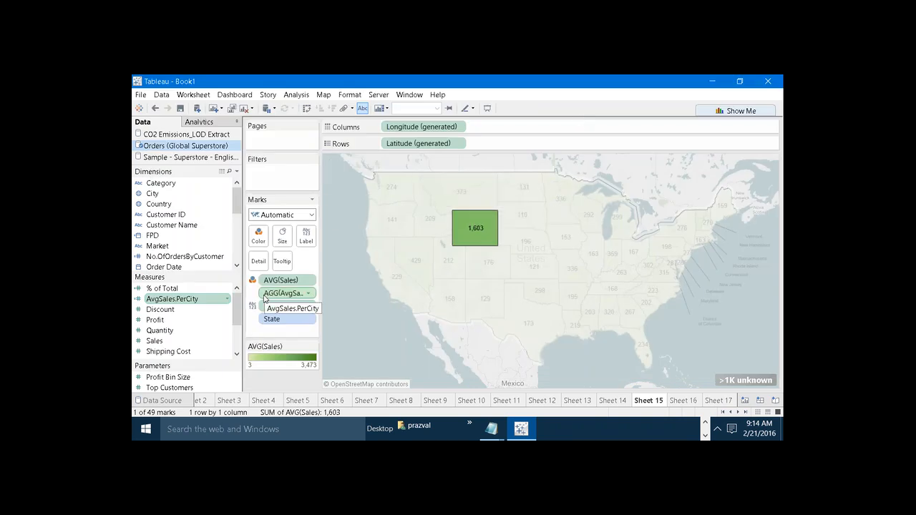
Switch to the Edge browser and read the 2.1 Include exercise about coloring customer segment and year combinations by highest regional sales.
{"action": "left_click", "coordinate": [704, 425]}
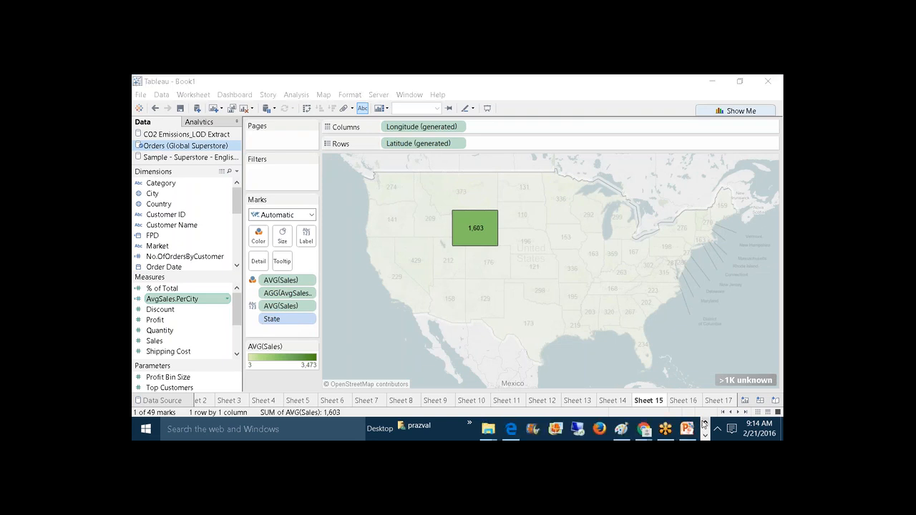
{"action": "left_click", "coordinate": [510, 430]}
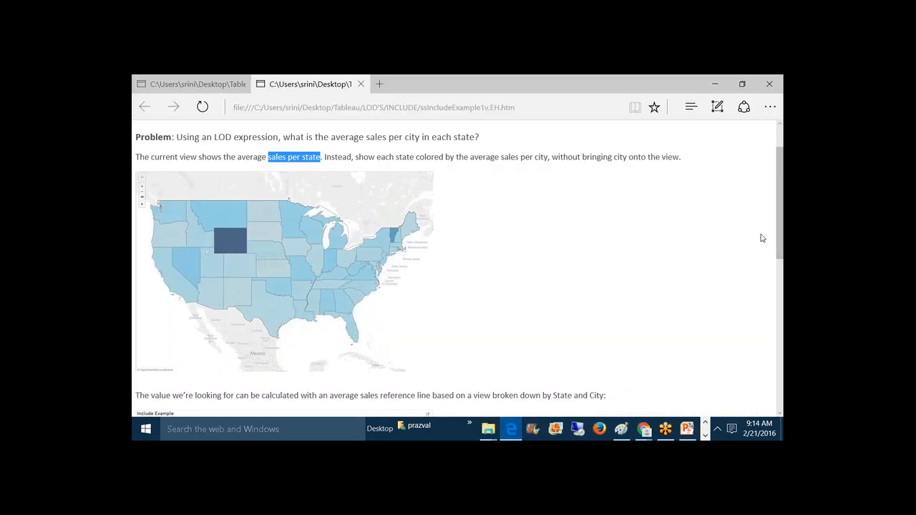
{"action": "left_click_drag", "start_coordinate": [780, 233], "coordinate": [775, 204]}
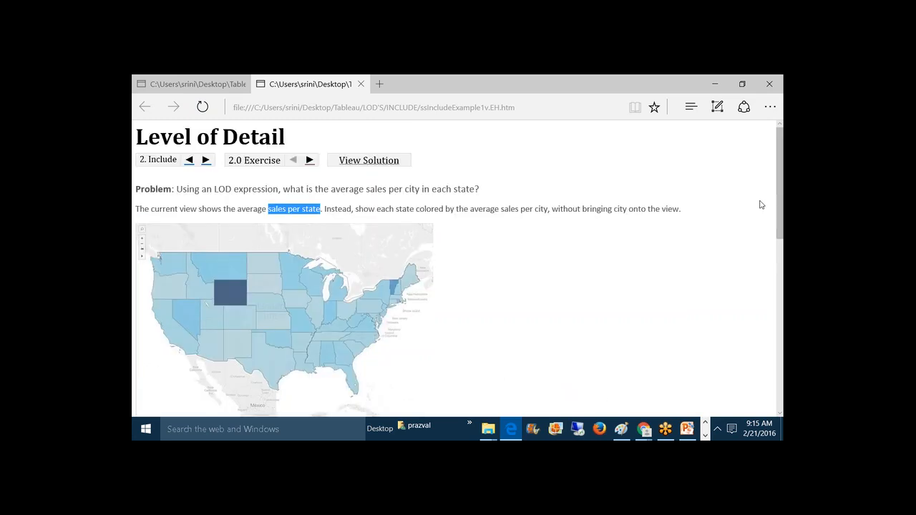
{"action": "left_click", "coordinate": [309, 160]}
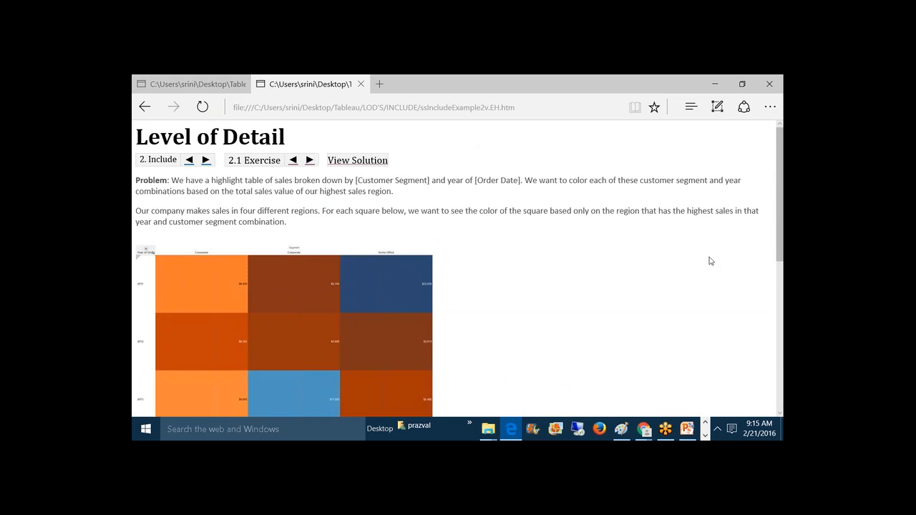
{"action": "left_click_drag", "start_coordinate": [781, 222], "coordinate": [782, 237]}
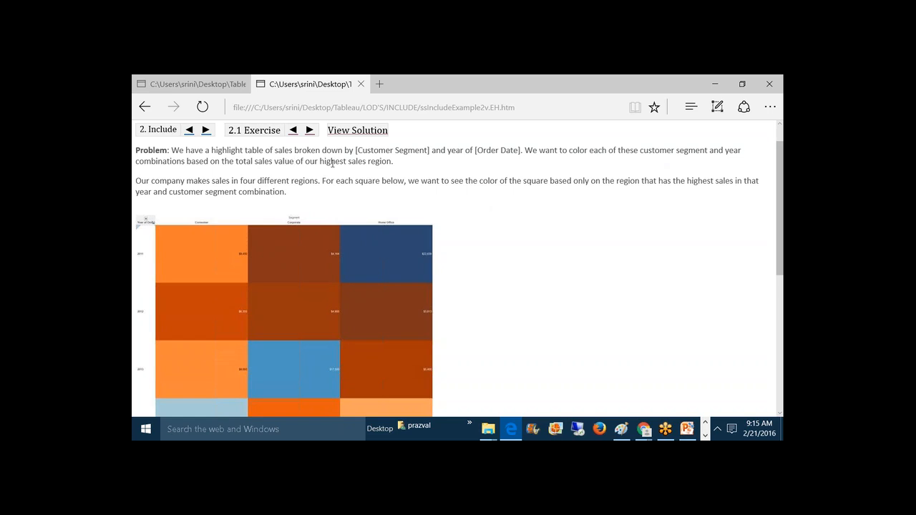
{"action": "scroll", "coordinate": [782, 255], "scroll_direction": "down", "scroll_amount": 2}
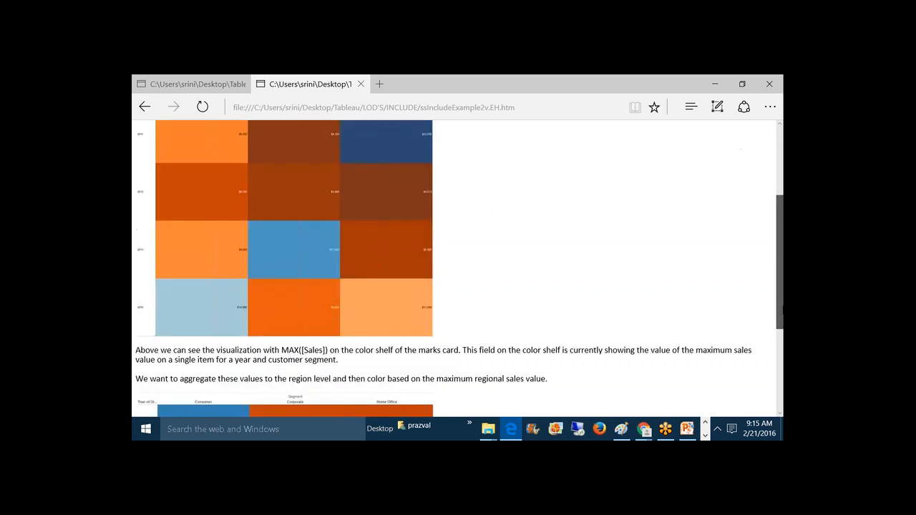
{"action": "scroll", "coordinate": [780, 286], "scroll_direction": "down", "scroll_amount": 3}
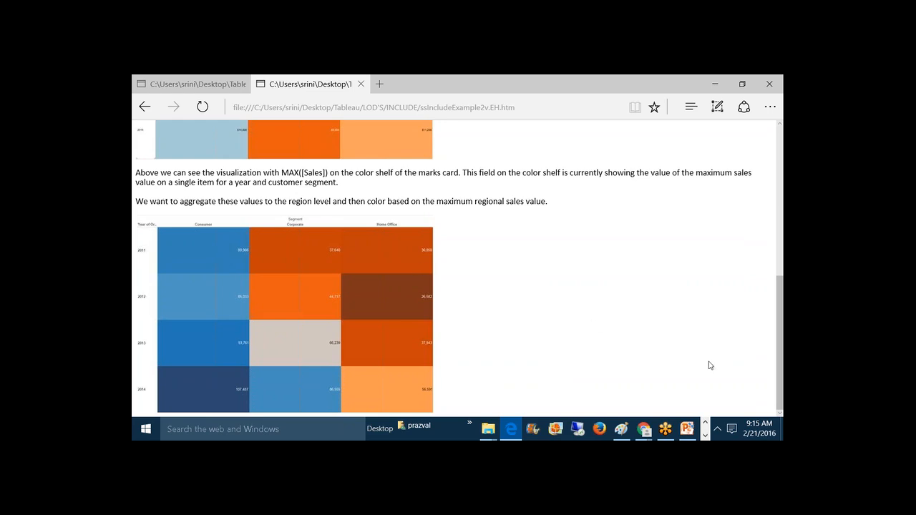
Switch to Tableau and create a new worksheet from Sample - Superstore with year of Order Date, Customer Segment and Region as rows.
{"action": "left_click", "coordinate": [706, 435]}
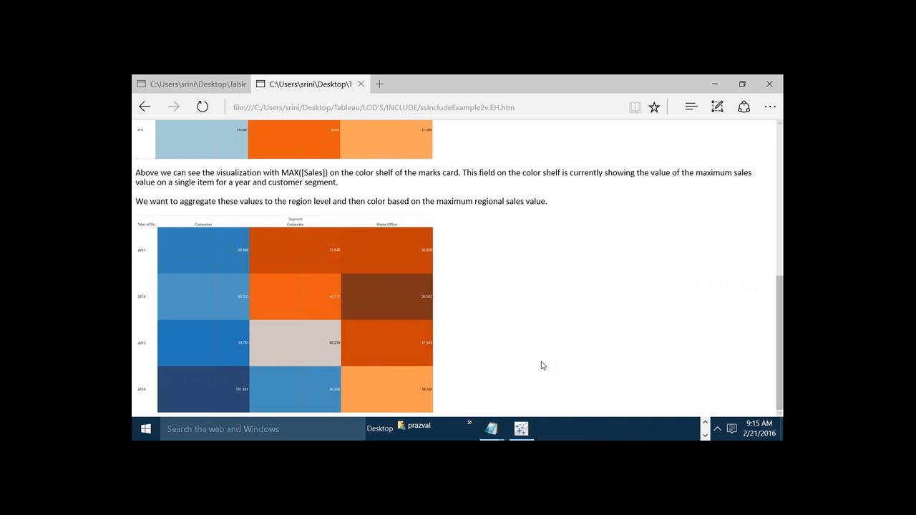
{"action": "left_click", "coordinate": [520, 429]}
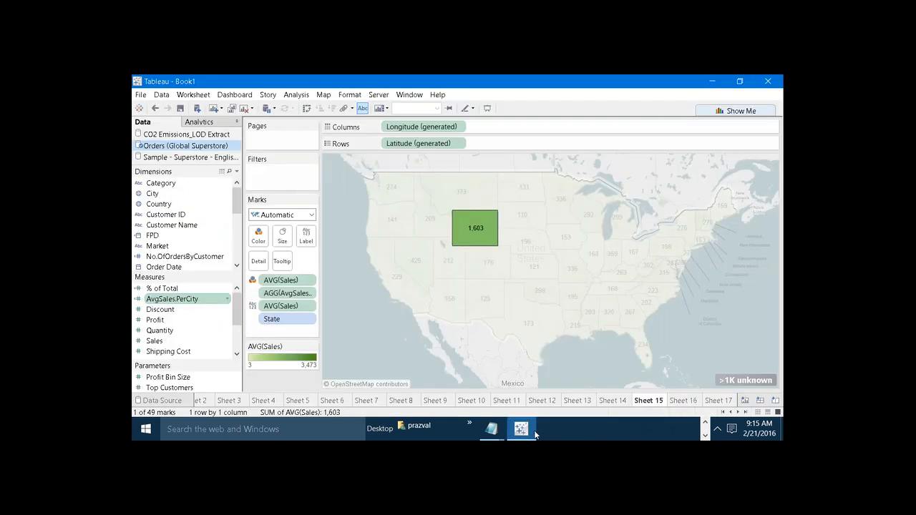
{"action": "left_click", "coordinate": [213, 108]}
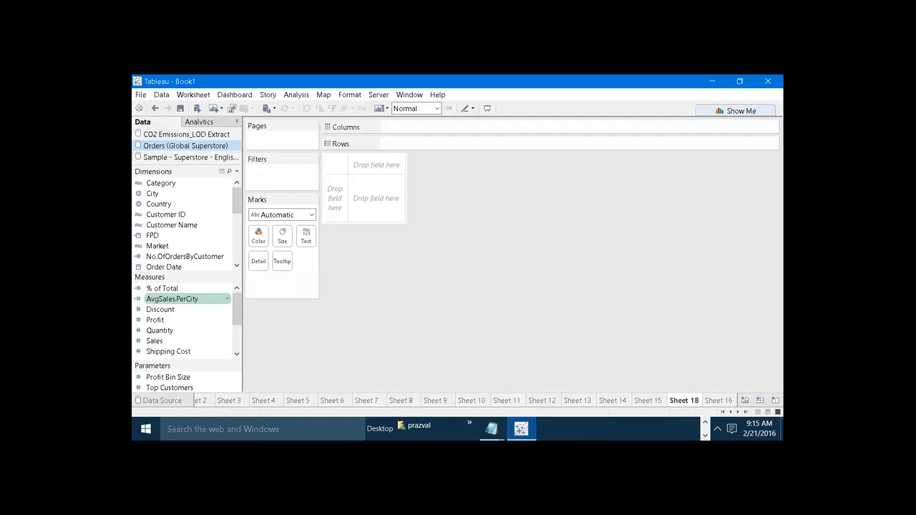
{"action": "left_click", "coordinate": [207, 158]}
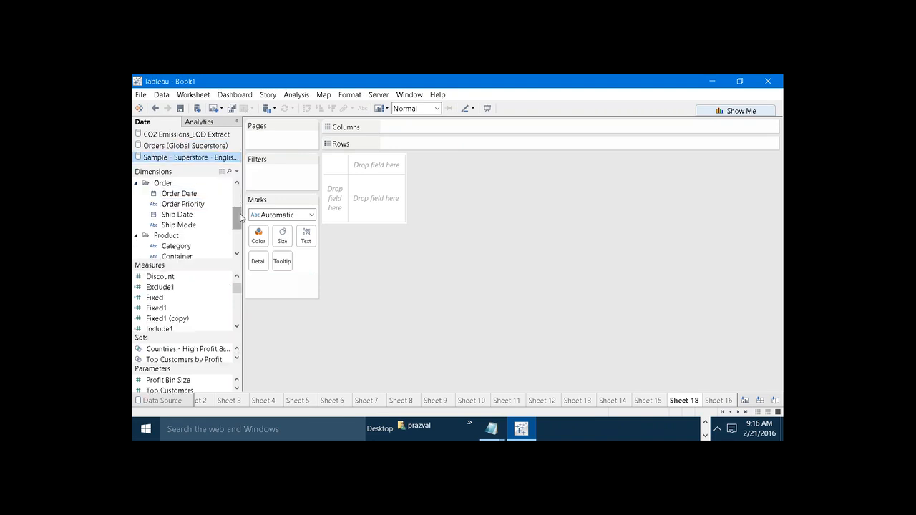
{"action": "left_click_drag", "start_coordinate": [178, 194], "coordinate": [410, 146]}
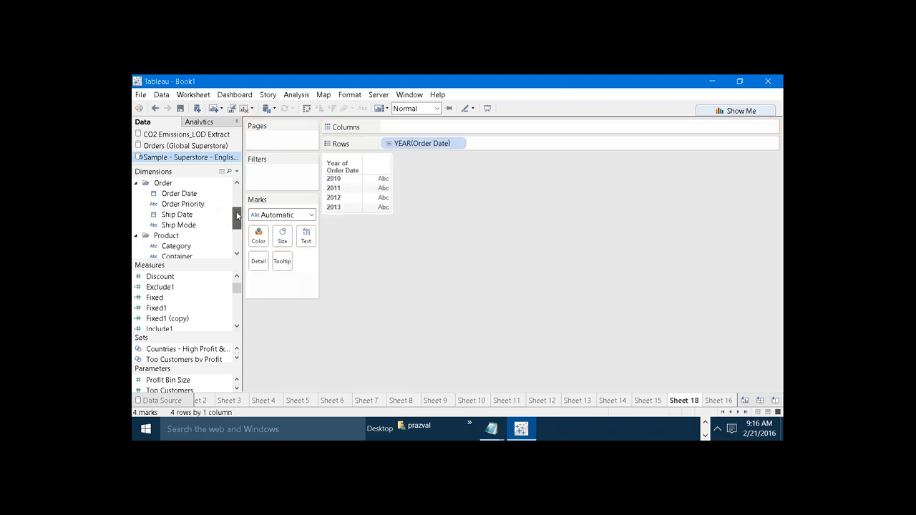
{"action": "left_click_drag", "start_coordinate": [236, 215], "coordinate": [521, 149]}
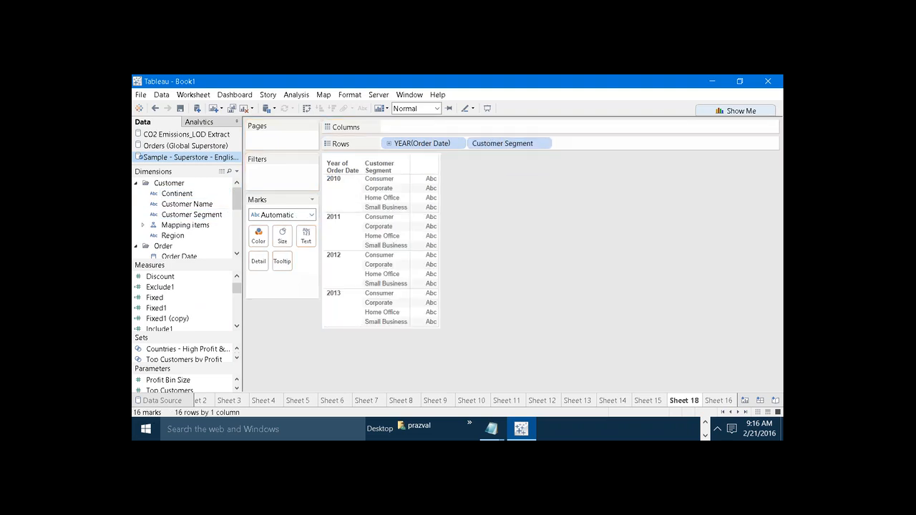
{"action": "mouse_move", "coordinate": [238, 201]}
{"action": "left_mouse_down"}
{"action": "mouse_move", "coordinate": [239, 238]}
{"action": "mouse_move", "coordinate": [240, 216]}
{"action": "left_mouse_up"}
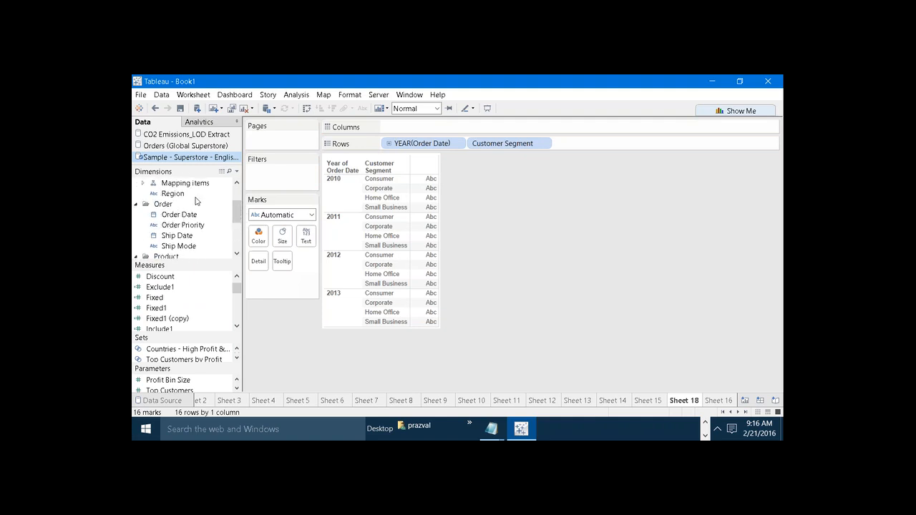
{"action": "left_click_drag", "start_coordinate": [172, 193], "coordinate": [595, 142]}
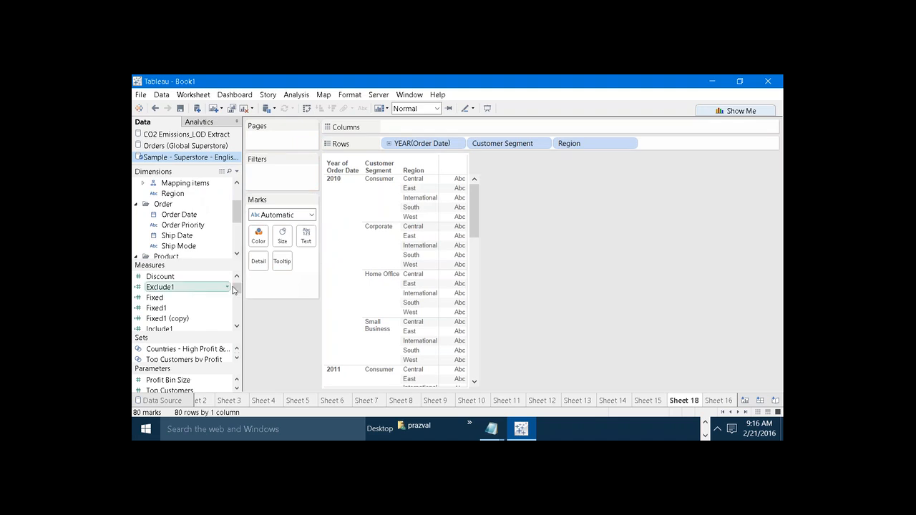
Add Sales as text to the table and review the values by year, customer segment and region.
{"action": "left_click_drag", "start_coordinate": [236, 289], "coordinate": [236, 303]}
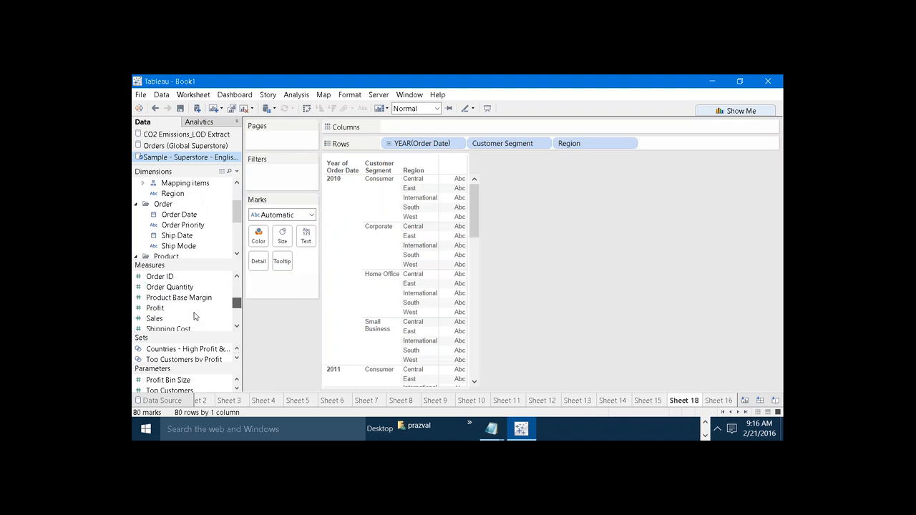
{"action": "left_click_drag", "start_coordinate": [155, 319], "coordinate": [309, 256]}
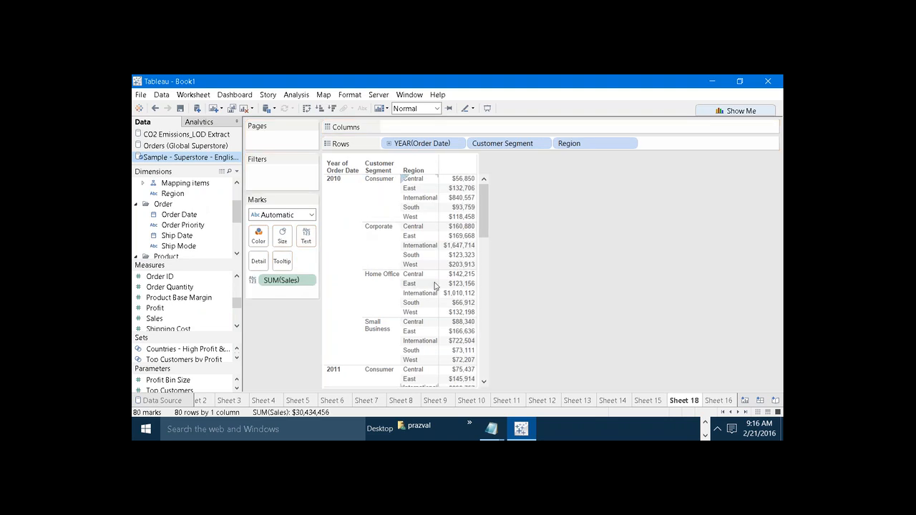
{"action": "scroll", "coordinate": [493, 265], "scroll_direction": "down", "scroll_amount": 10}
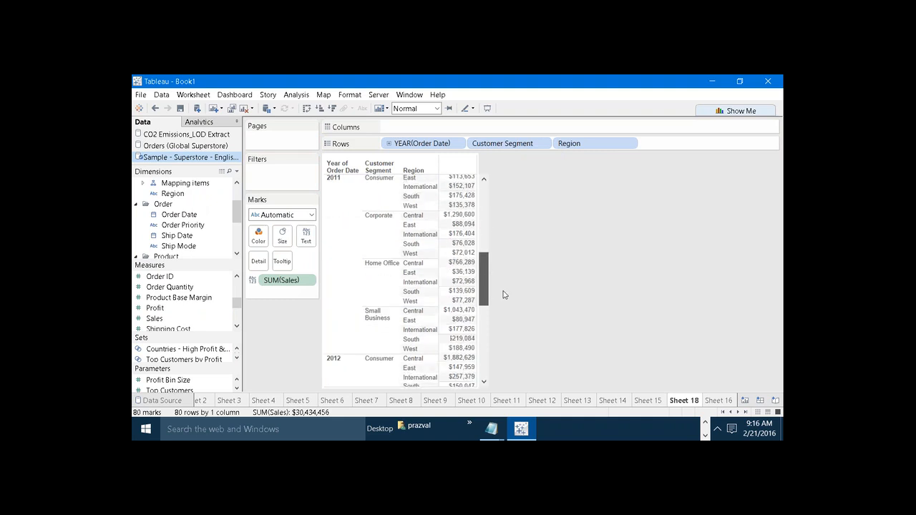
{"action": "scroll", "coordinate": [546, 355], "scroll_direction": "up", "scroll_amount": 10}
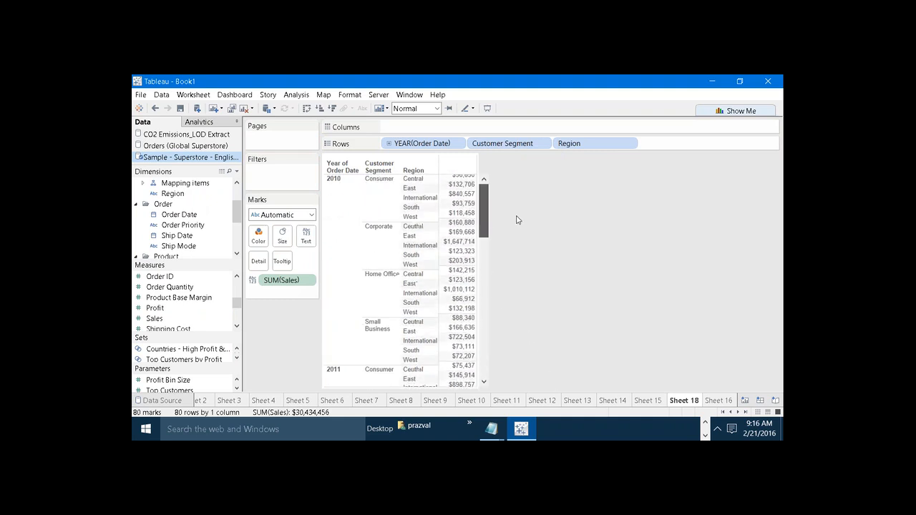
Create another worksheet with Customer Segment as columns, year of Order Date as rows and Sales as text.
{"action": "left_click", "coordinate": [214, 109]}
{"action": "left_click_drag", "start_coordinate": [237, 221], "coordinate": [429, 131]}
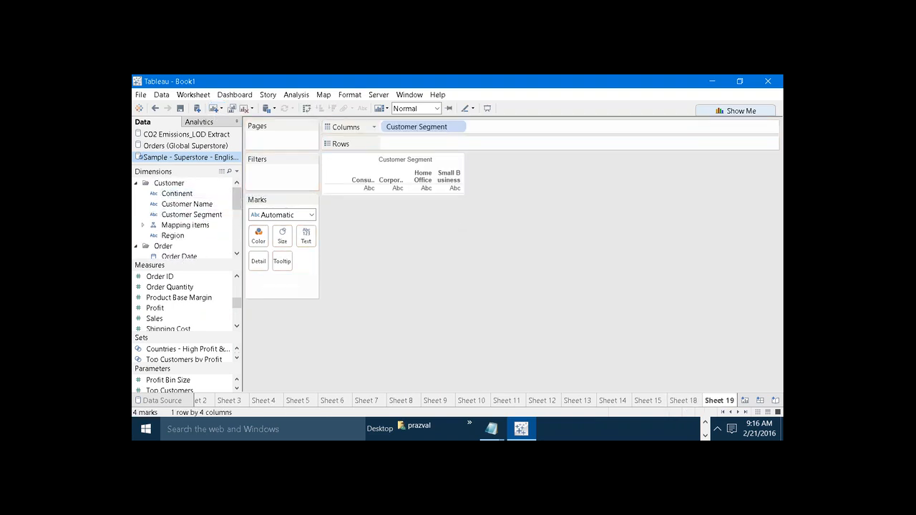
{"action": "left_click_drag", "start_coordinate": [237, 200], "coordinate": [237, 213]}
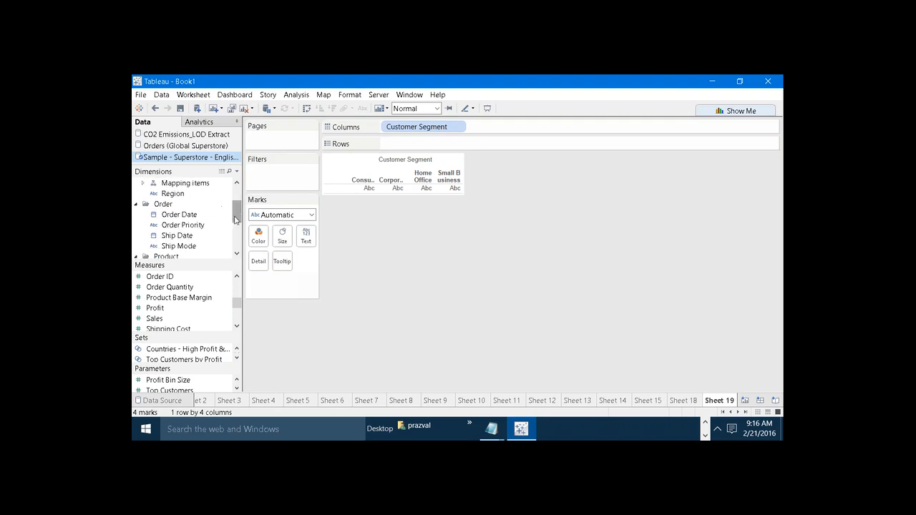
{"action": "left_click_drag", "start_coordinate": [179, 215], "coordinate": [423, 145]}
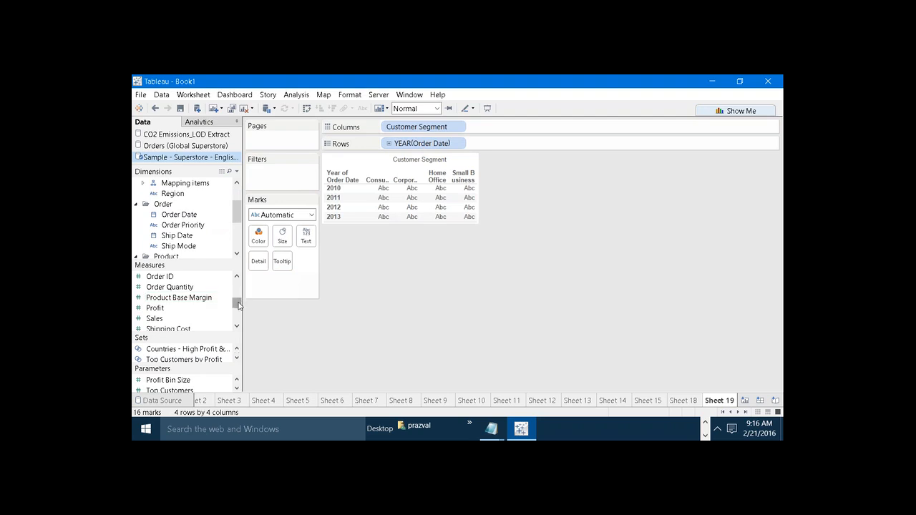
{"action": "mouse_move", "coordinate": [239, 303]}
{"action": "left_mouse_down"}
{"action": "mouse_move", "coordinate": [237, 286]}
{"action": "mouse_move", "coordinate": [237, 309]}
{"action": "left_mouse_up"}
{"action": "left_click_drag", "start_coordinate": [155, 318], "coordinate": [305, 240]}
Convert the sales table to a highlight table and enlarge its cells in height and width.
{"action": "left_click", "coordinate": [722, 111]}
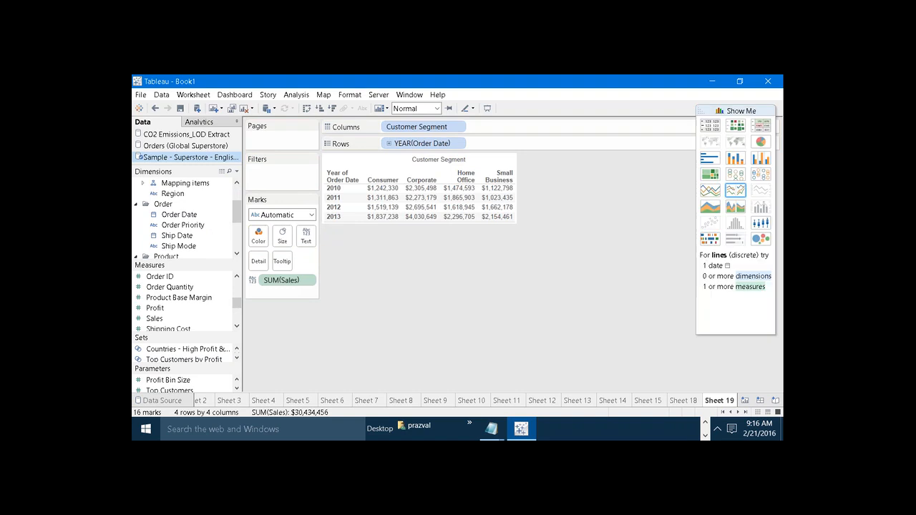
{"action": "left_click", "coordinate": [758, 127]}
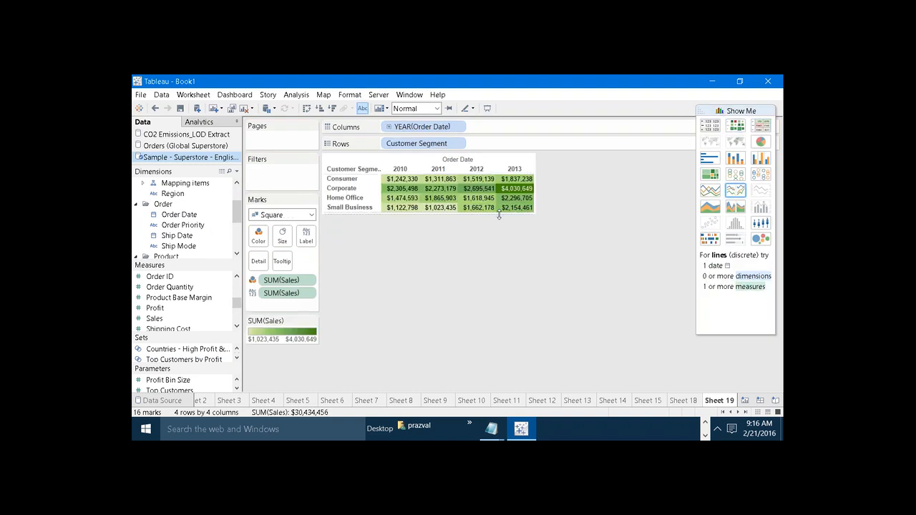
{"action": "left_click_drag", "start_coordinate": [499, 211], "coordinate": [508, 250]}
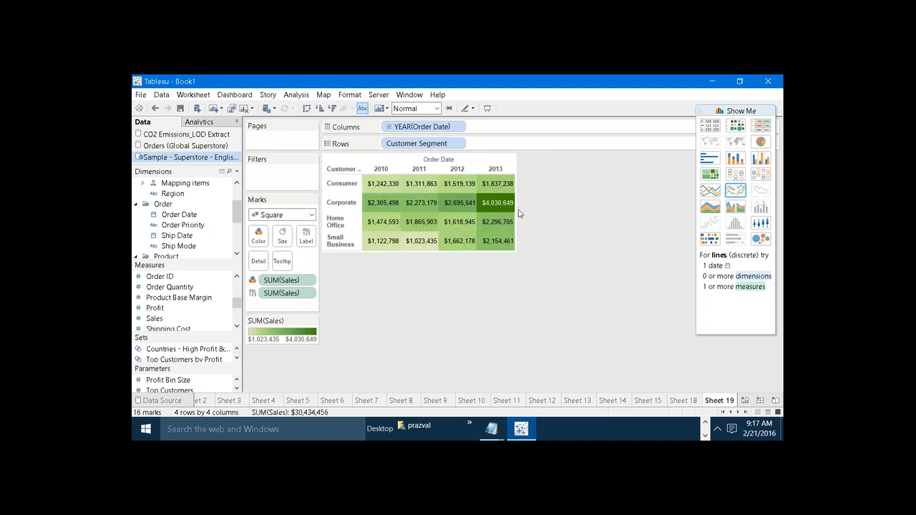
{"action": "left_click_drag", "start_coordinate": [515, 213], "coordinate": [538, 206]}
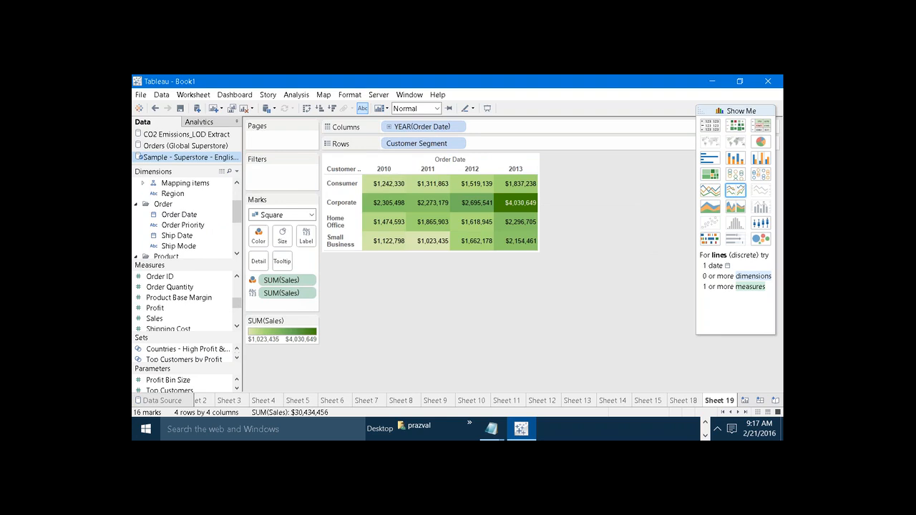
Create a calculated field named Highest.TotSales with the expression {FIXED [Region] : SUM([Sales])}.
{"action": "left_click", "coordinate": [236, 171]}
{"action": "left_click", "coordinate": [232, 181]}
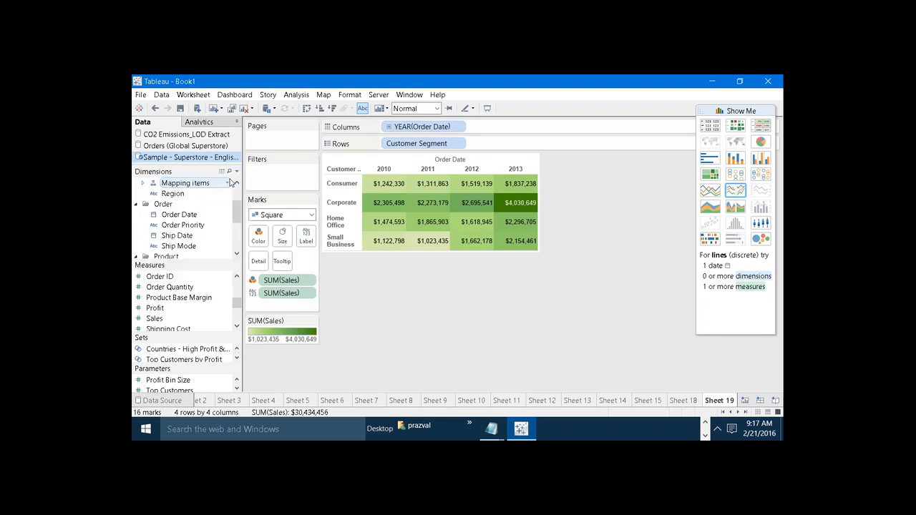
{"action": "type", "text": "Highest"}
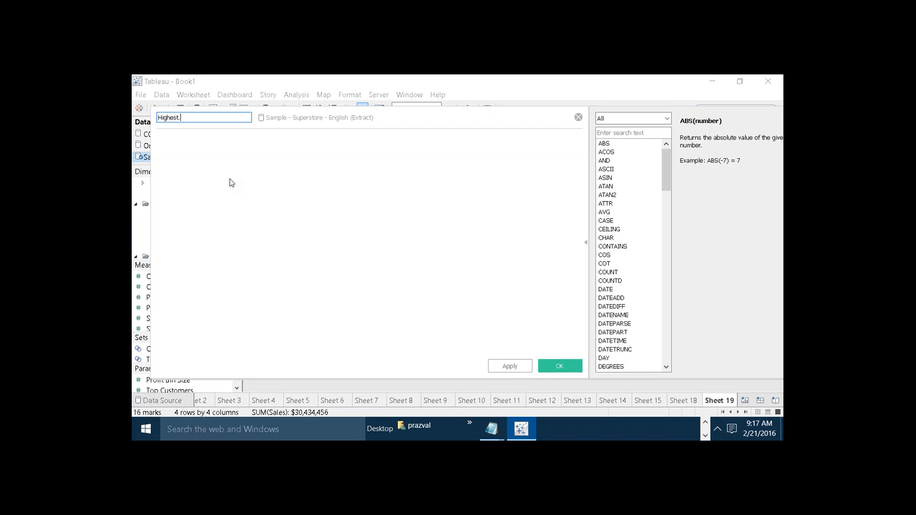
{"action": "type", "text": ".TotSales"}
{"action": "left_click", "coordinate": [234, 185]}
{"action": "type", "text": "{FIXED REG"}
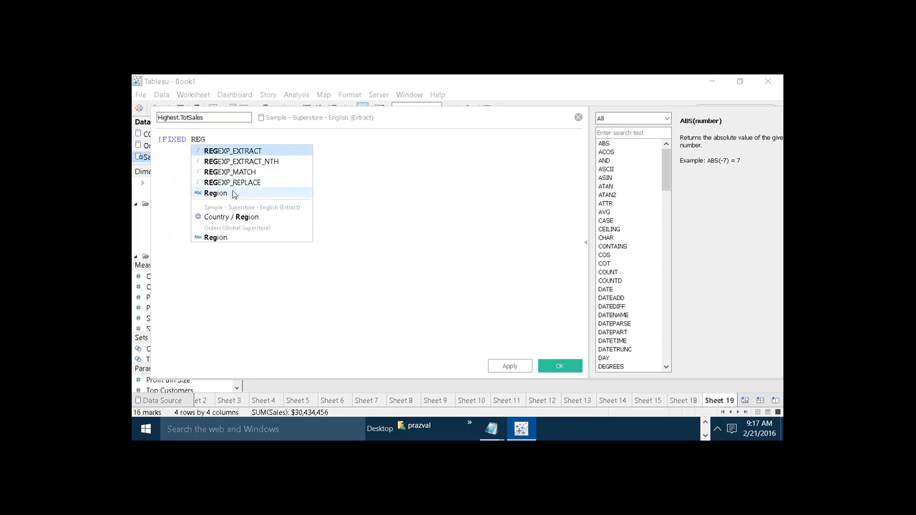
{"action": "left_click", "coordinate": [215, 193]}
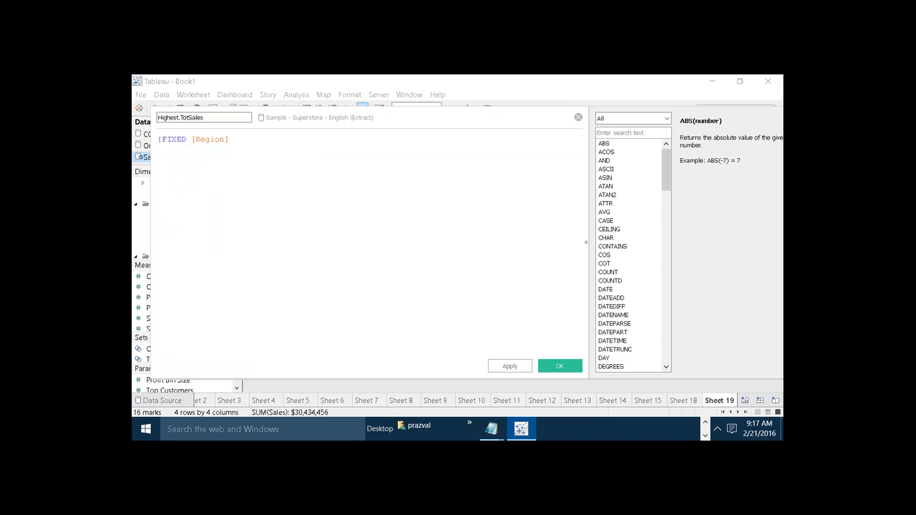
{"action": "type", "text": ": SUM"}
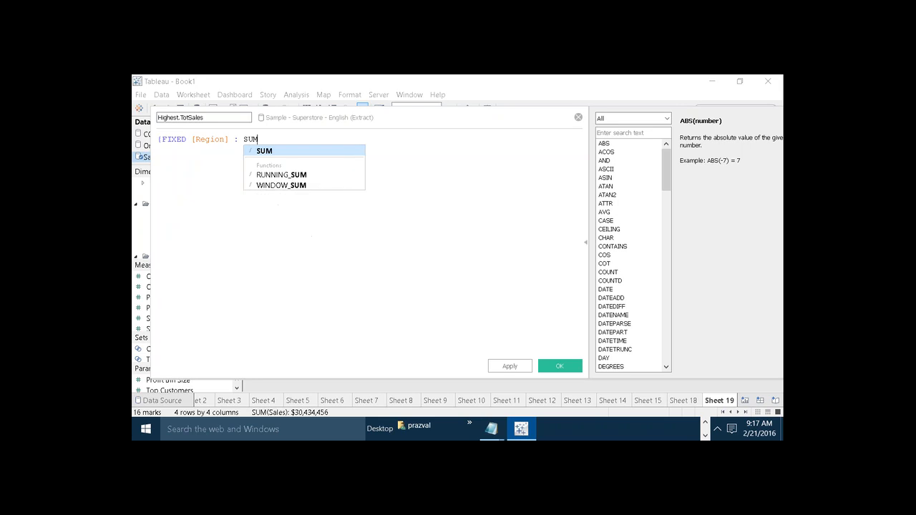
{"action": "type", "text": "(S"}
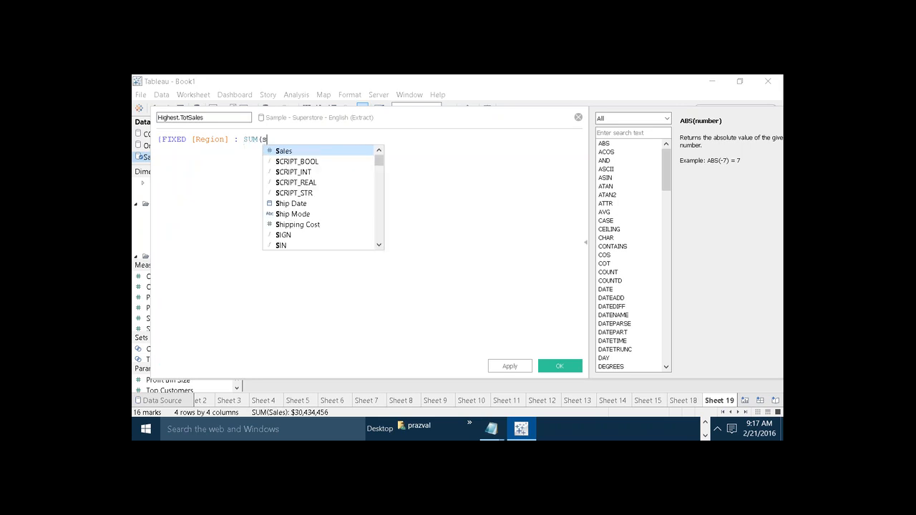
{"action": "left_click", "coordinate": [287, 151]}
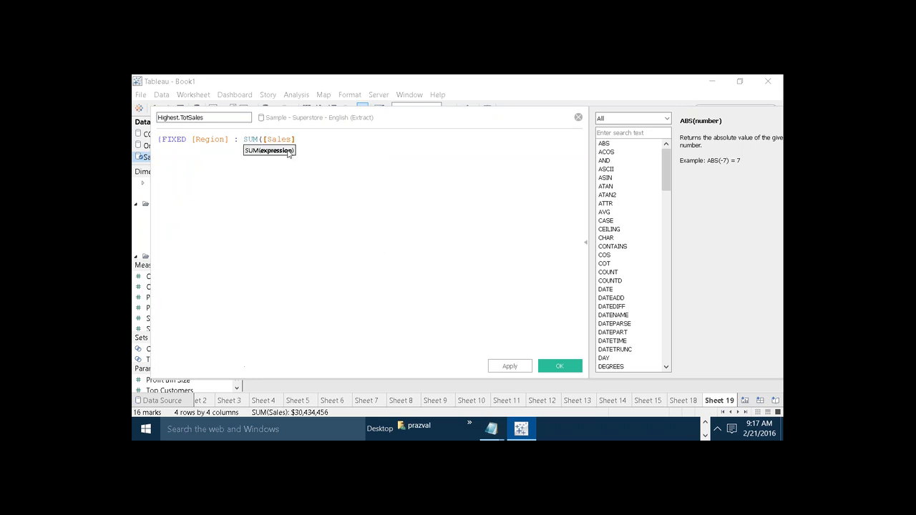
{"action": "type", "text": ")"}
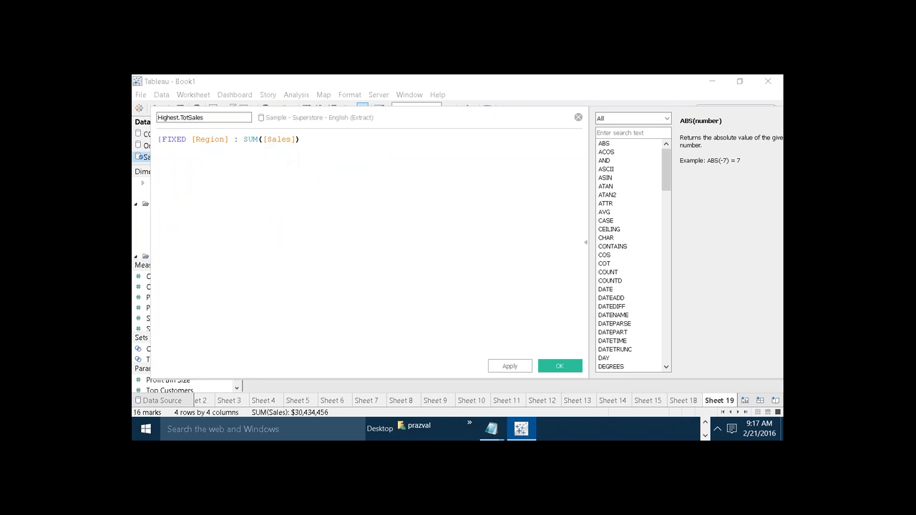
{"action": "type", "text": "}"}
Wrap the FIXED expression in MAX( ) and save the Highest.TotSales calculation.
{"action": "left_click", "coordinate": [158, 139]}
{"action": "type", "text": "MAX"}
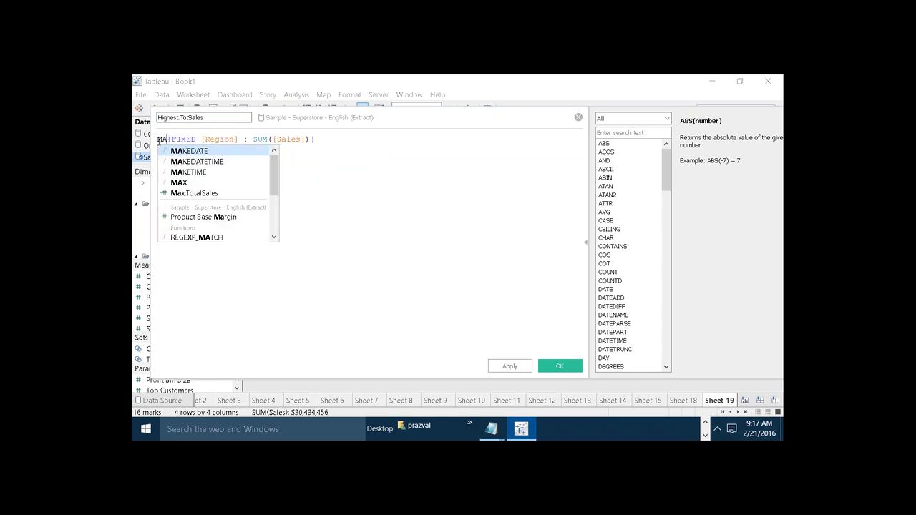
{"action": "type", "text": "("}
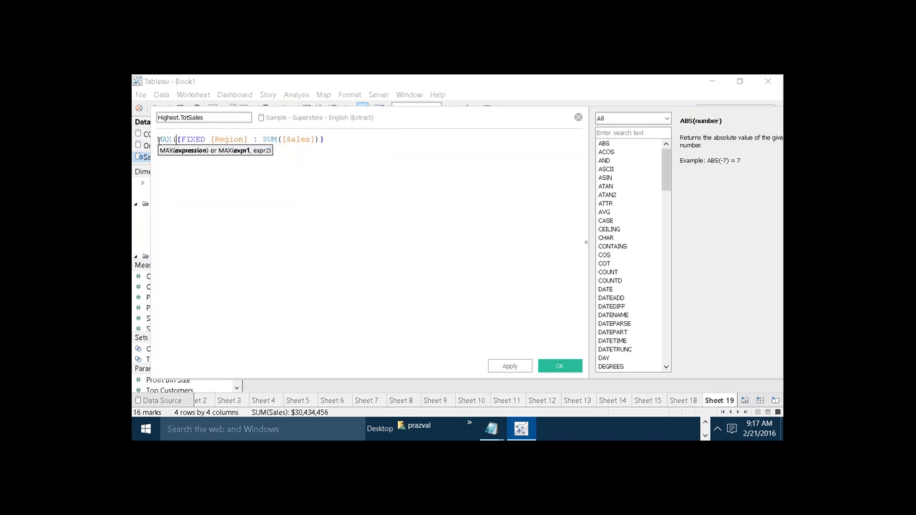
{"action": "left_click", "coordinate": [332, 142]}
{"action": "type", "text": ")"}
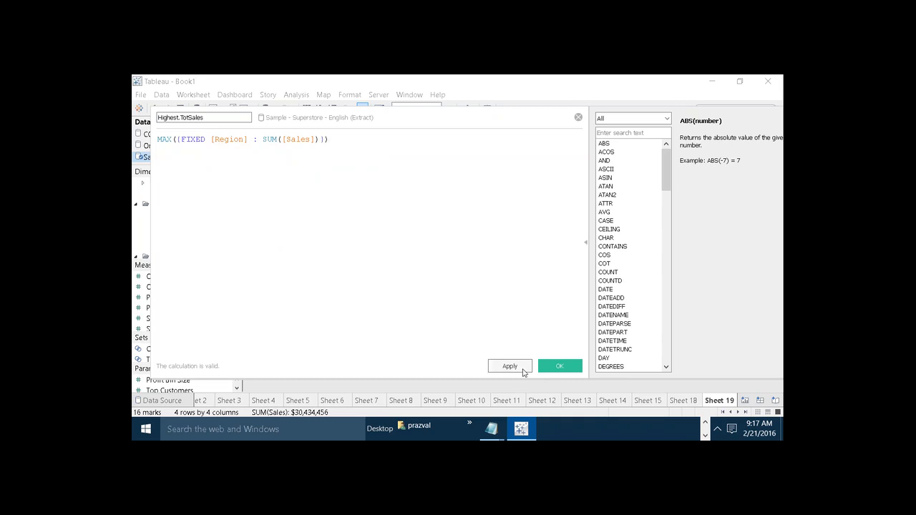
{"action": "left_click", "coordinate": [557, 367]}
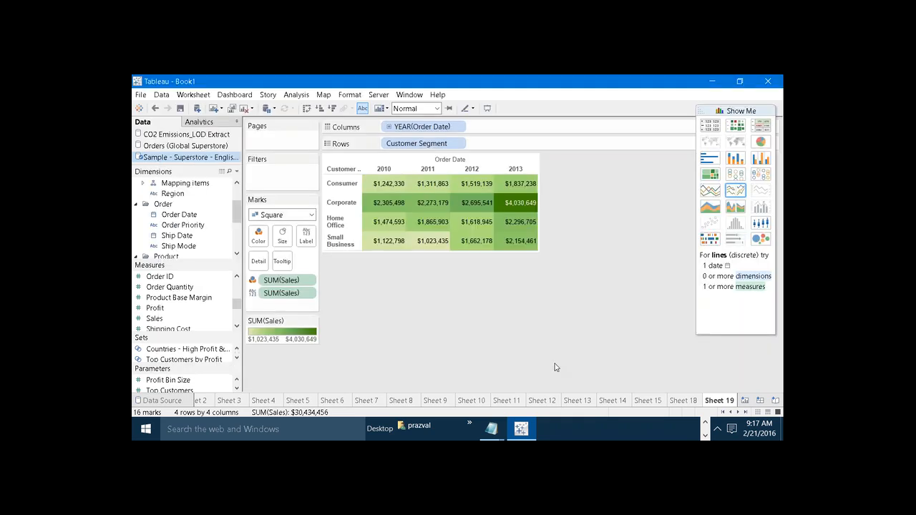
Color the highlight table by Highest.TotSales in place of Sales, and increase the row height to inspect the cells' values.
{"action": "left_click_drag", "start_coordinate": [237, 304], "coordinate": [252, 249]}
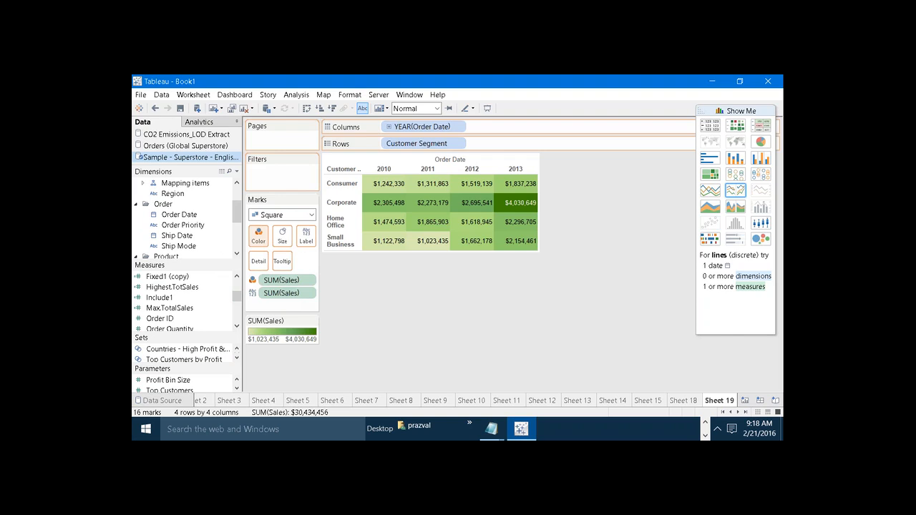
{"action": "left_click_drag", "start_coordinate": [171, 287], "coordinate": [258, 237]}
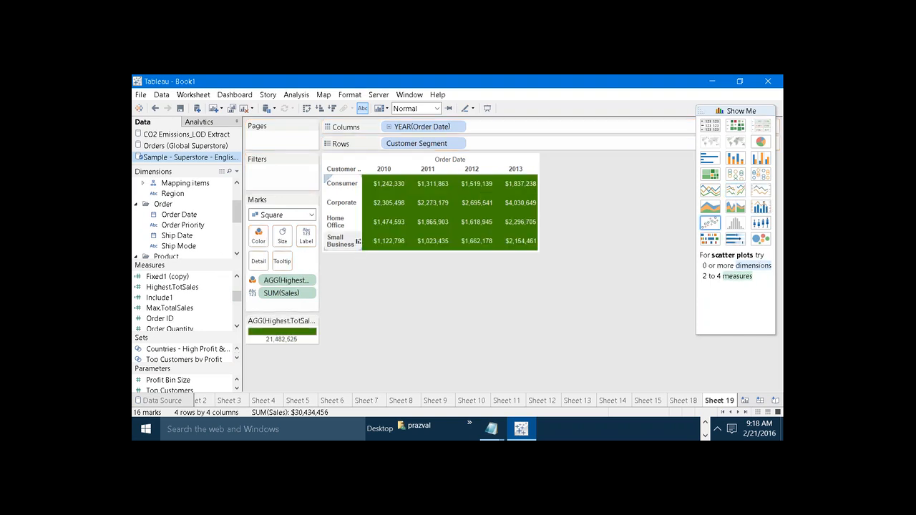
{"action": "left_click_drag", "start_coordinate": [359, 251], "coordinate": [366, 277]}
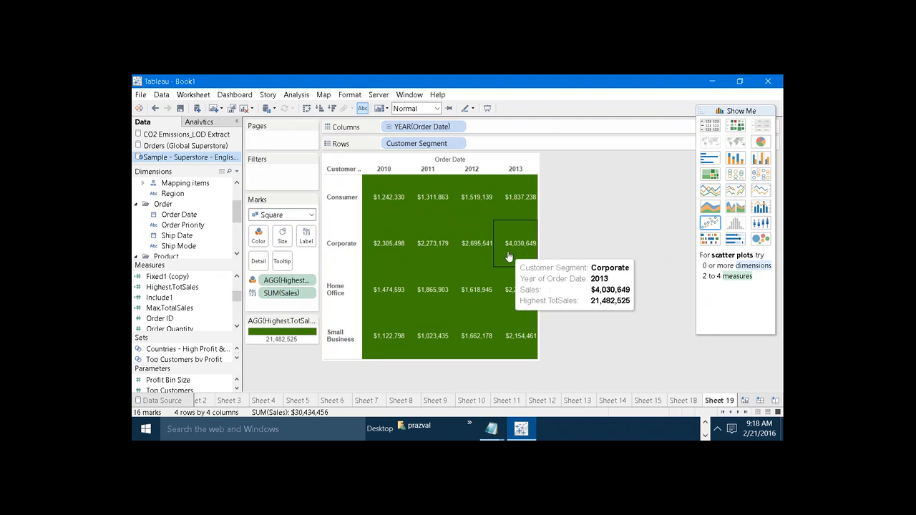
{"action": "mouse_move", "coordinate": [431, 243]}
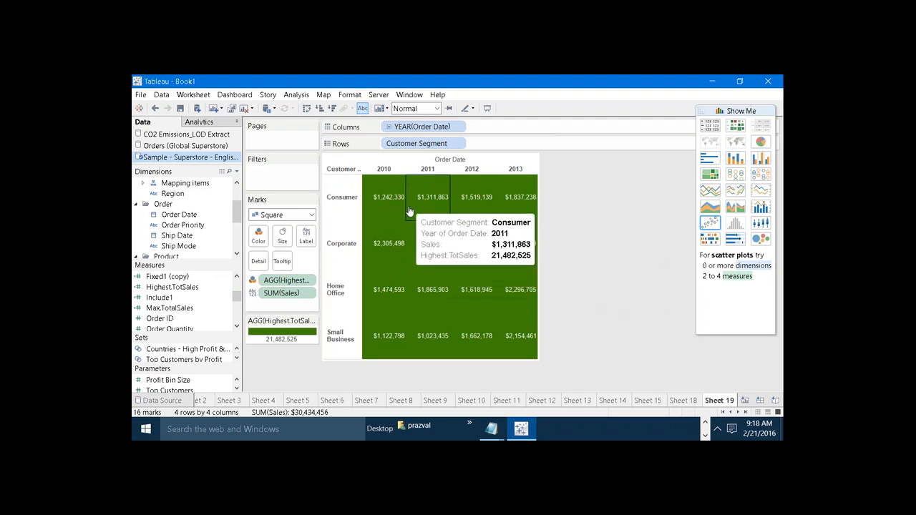
{"action": "mouse_move", "coordinate": [393, 214]}
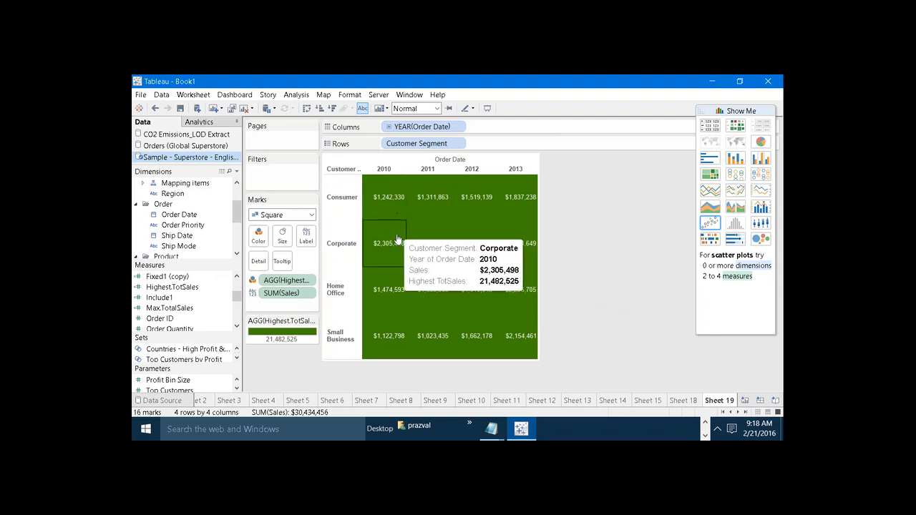
Open the Highest.TotSales calculation for editing and delete the FIXED keyword from its formula.
{"action": "right_click", "coordinate": [172, 289]}
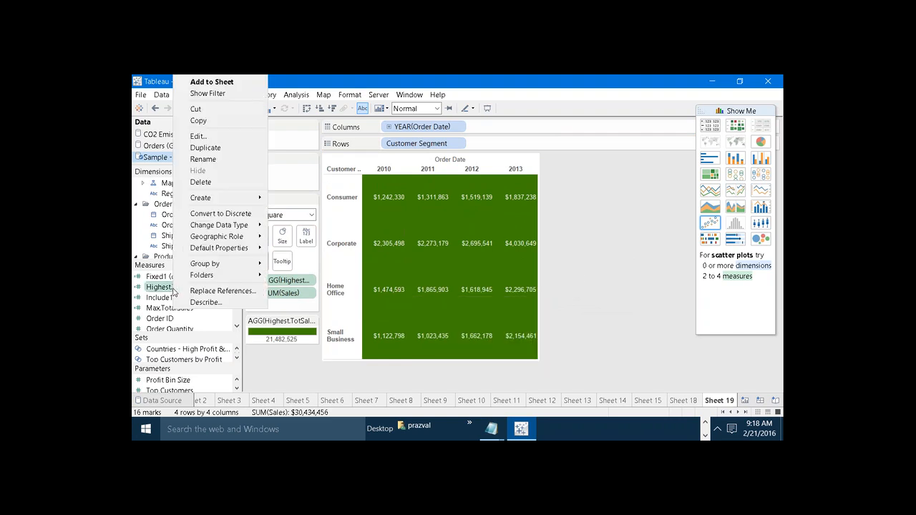
{"action": "left_click", "coordinate": [199, 136]}
{"action": "left_click", "coordinate": [207, 139]}
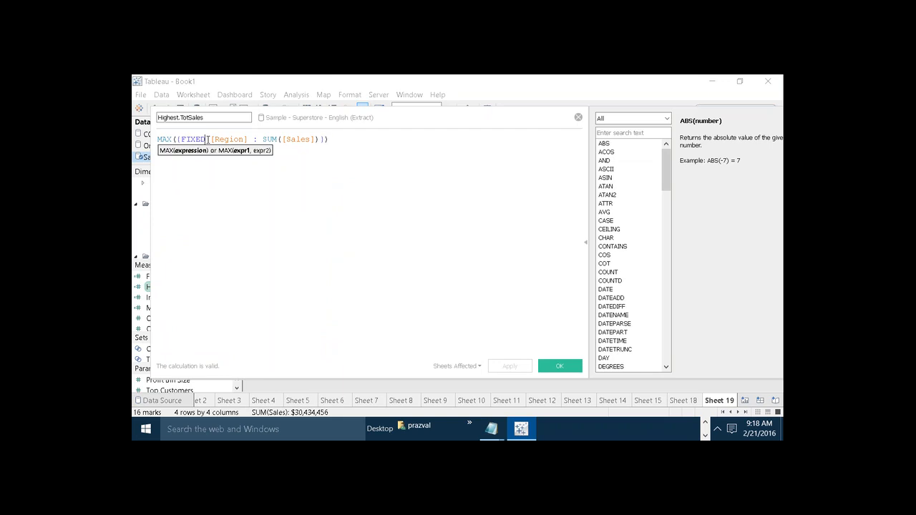
{"action": "key", "text": "BackSpace"}
{"action": "key", "text": "BackSpace"}
{"action": "key", "text": "BackSpace"}
{"action": "key", "text": "BackSpace"}
{"action": "key", "text": "BackSpace"}
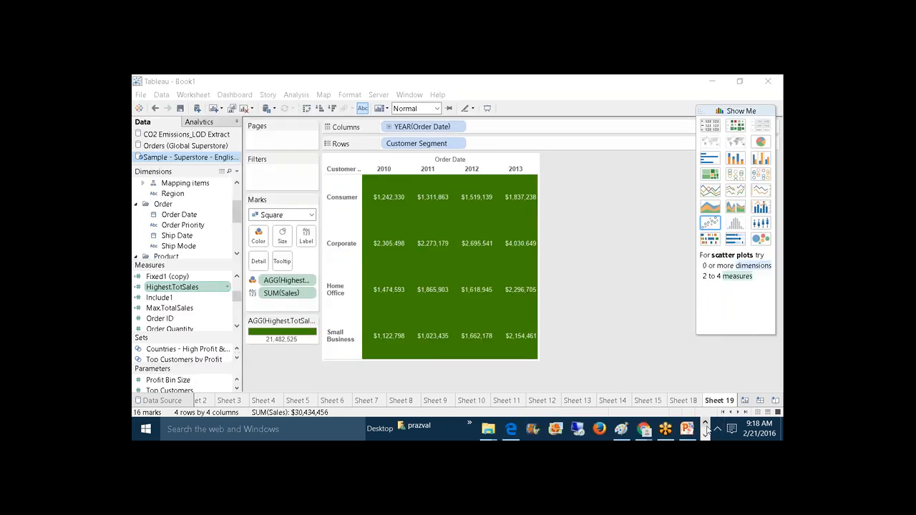
Switch to the Edge browser and reread the INCLUDE exercise's problem statement, highlighting the coloring requirement for segment and year combinations.
{"action": "mouse_move", "coordinate": [514, 429]}
{"action": "left_click", "coordinate": [510, 379]}
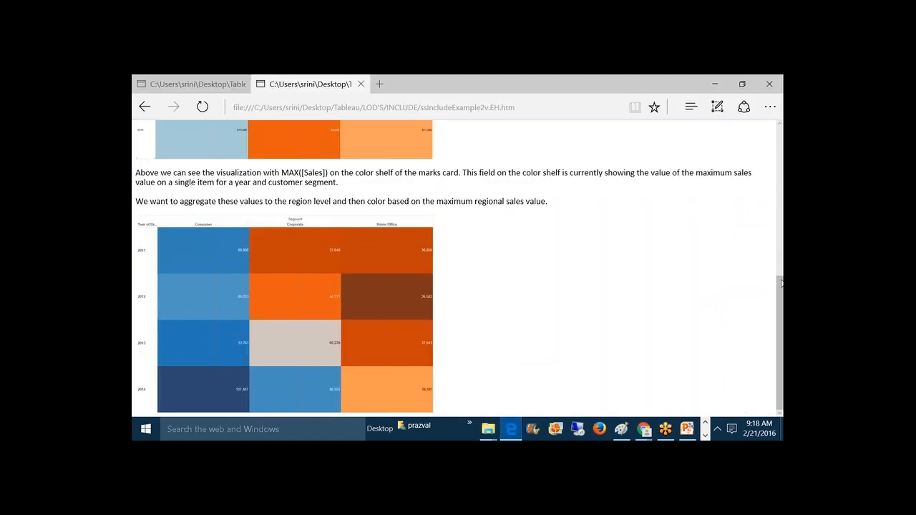
{"action": "left_click_drag", "start_coordinate": [782, 283], "coordinate": [782, 140]}
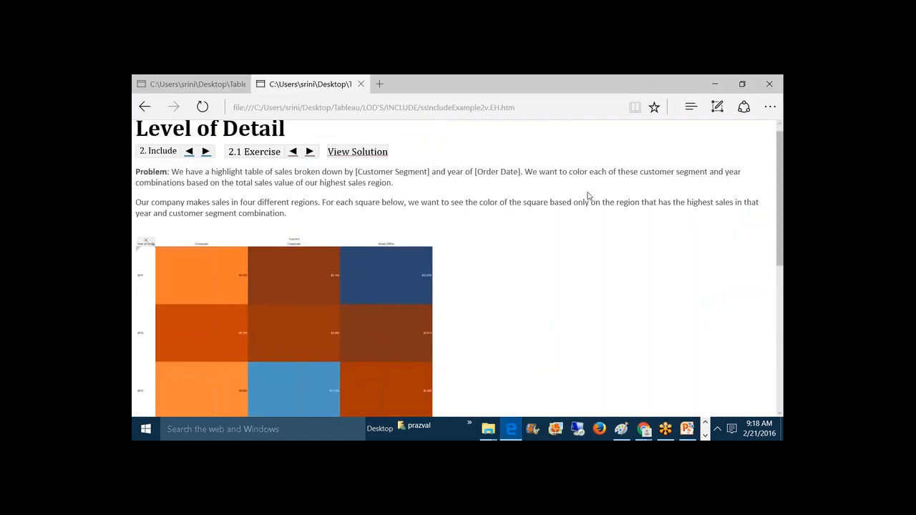
{"action": "left_click_drag", "start_coordinate": [608, 172], "coordinate": [746, 183]}
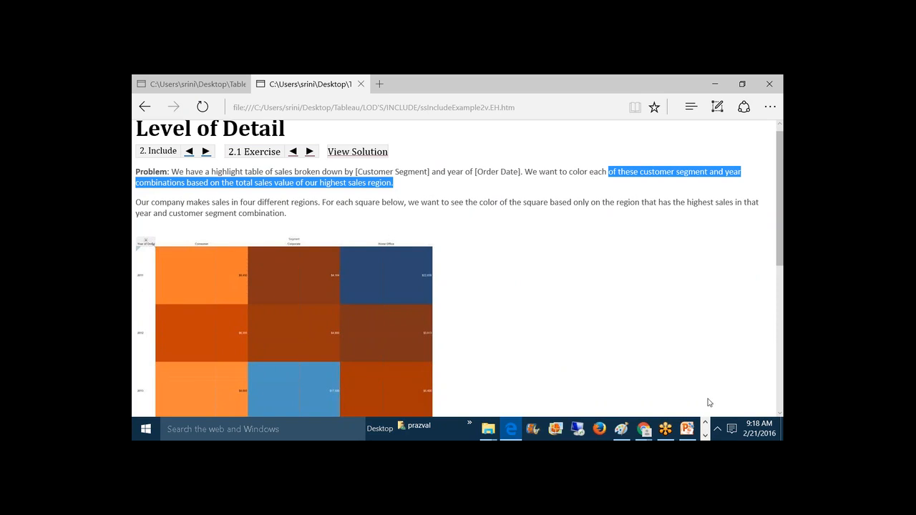
Return to Tableau and complete the Highest.TotSales formula as MAX({INCLUDE [Region] : SUM([Sales])}), saving the calculation.
{"action": "left_click", "coordinate": [704, 435]}
{"action": "left_click", "coordinate": [521, 428]}
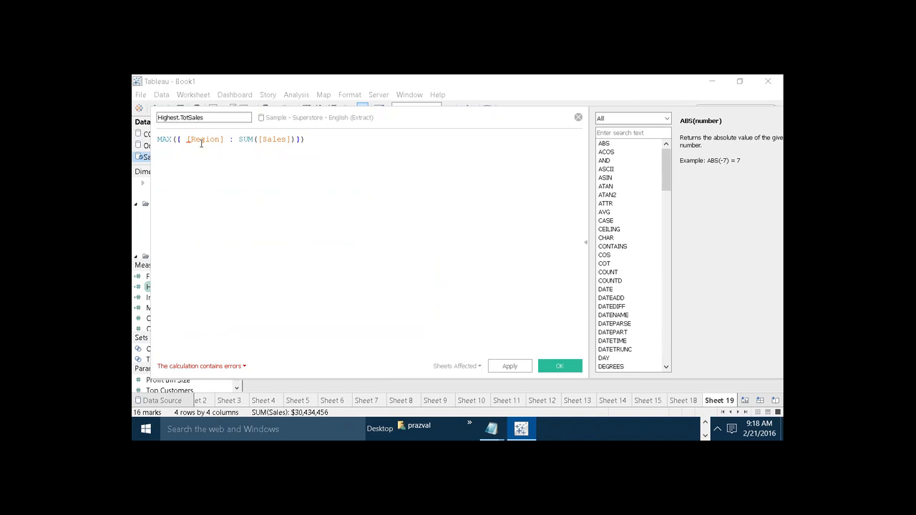
{"action": "type", "text": "incl"}
{"action": "key", "text": "Return"}
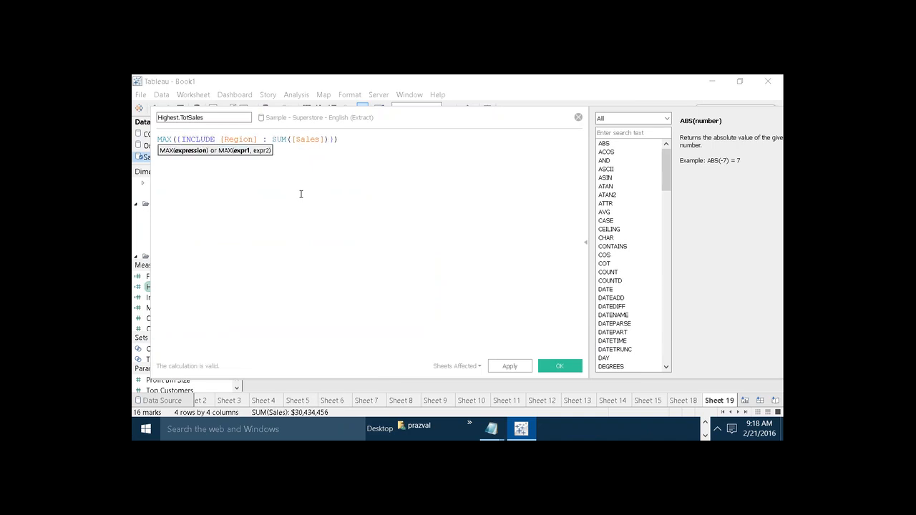
{"action": "key", "text": "End"}
{"action": "left_click", "coordinate": [504, 366]}
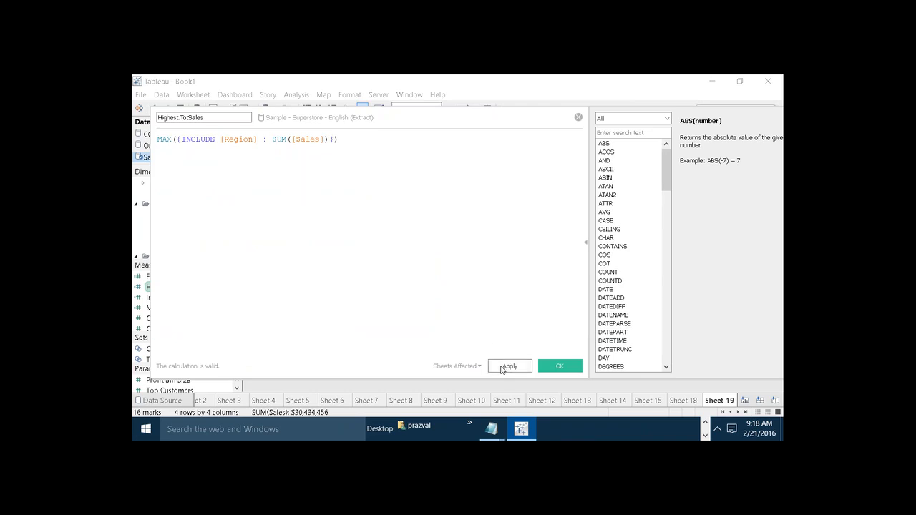
{"action": "left_click", "coordinate": [546, 368]}
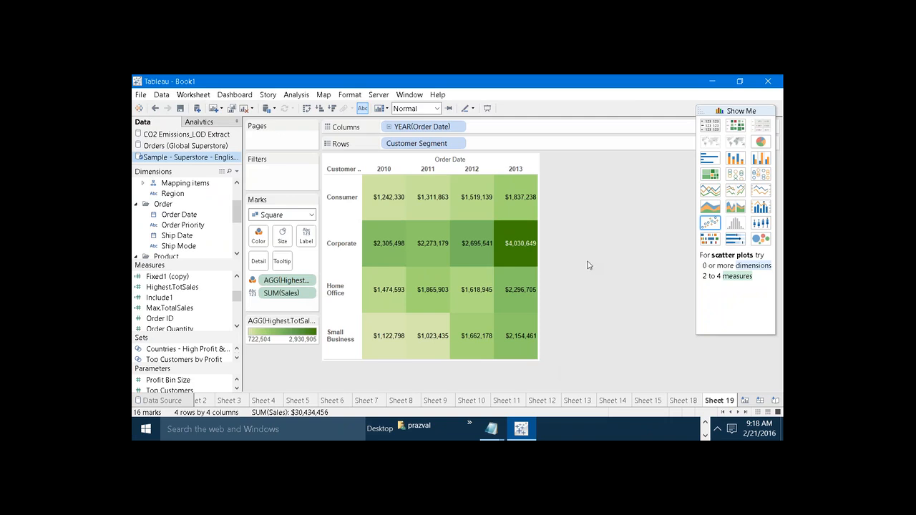
Inspect the Sales and Highest.TotSales values of the Consumer cells for 2010 and 2011.
{"action": "mouse_move", "coordinate": [391, 229]}
{"action": "mouse_move", "coordinate": [387, 208]}
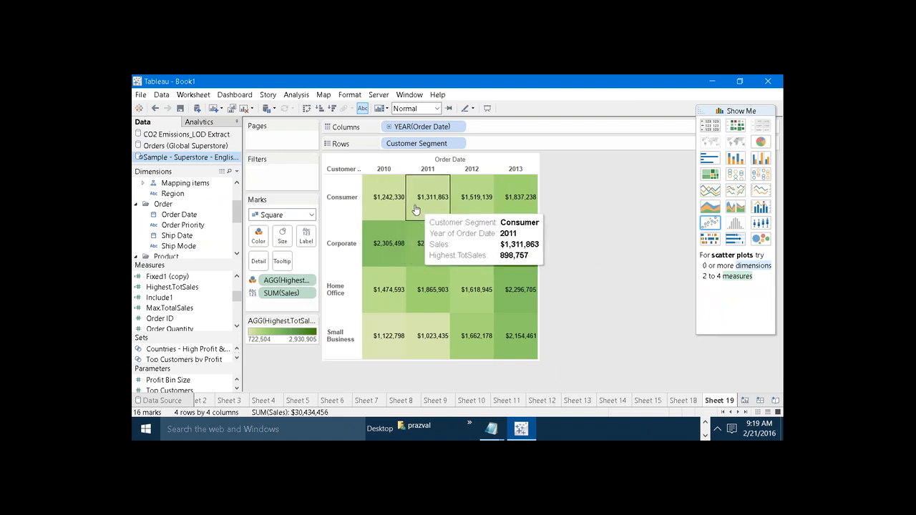
{"action": "left_click", "coordinate": [386, 206]}
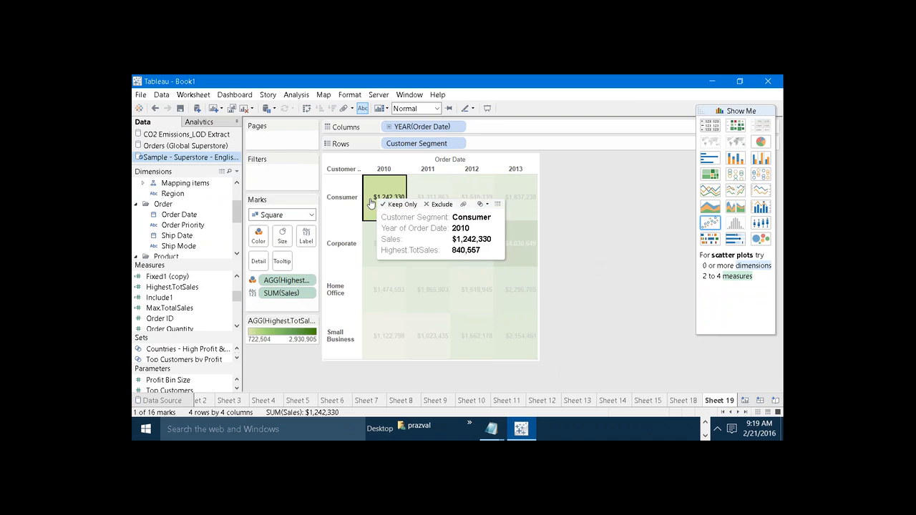
Swap the rows and columns so Customer Segment runs across and year of Order Date down, and heighten the rows.
{"action": "left_click", "coordinate": [306, 108]}
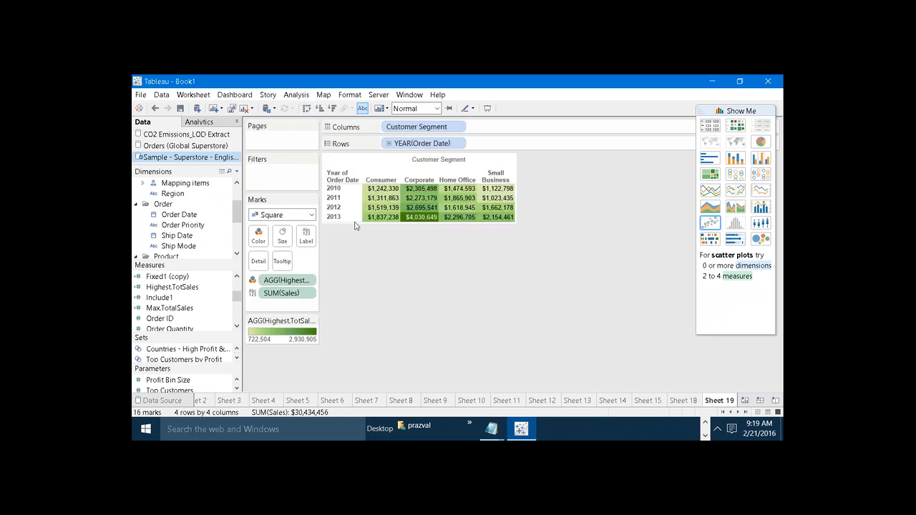
{"action": "left_click_drag", "start_coordinate": [356, 220], "coordinate": [360, 256]}
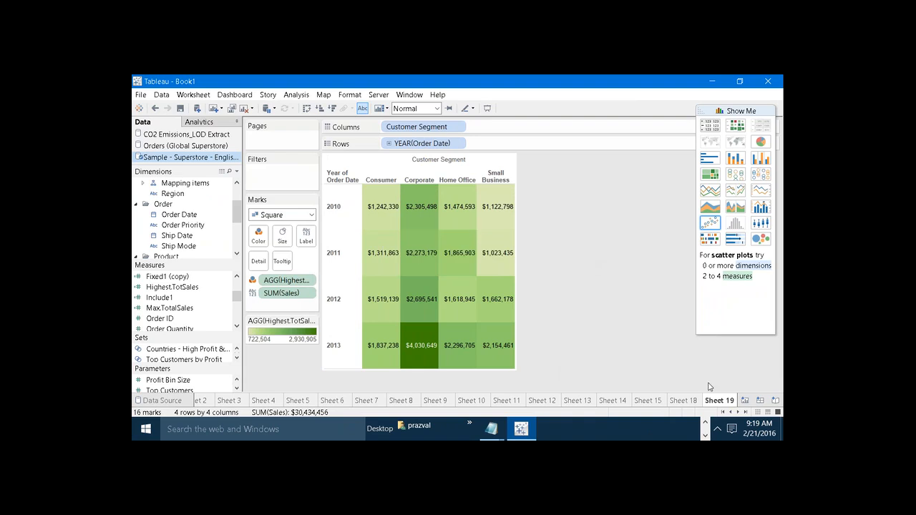
Check the 2010 International sales for Consumer and Corporate on Sheet 18, and return to Sheet 19.
{"action": "left_click", "coordinate": [691, 401]}
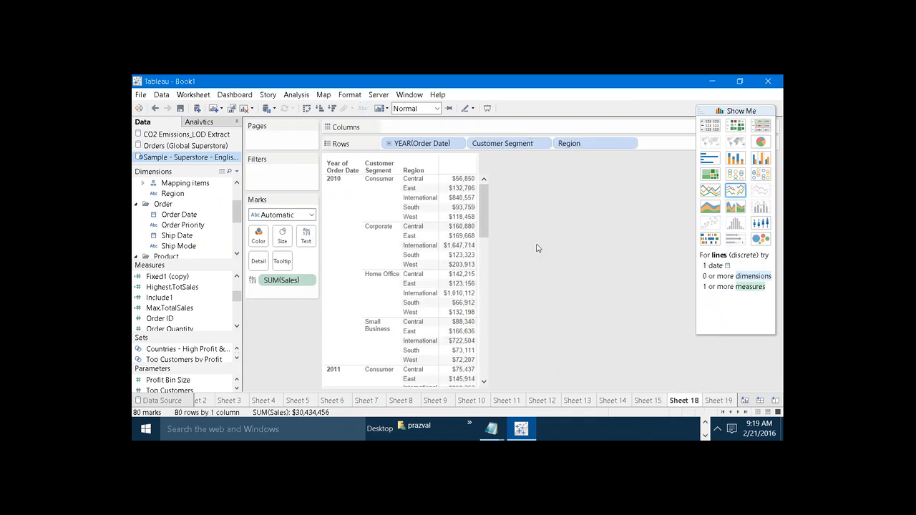
{"action": "left_click", "coordinate": [458, 198]}
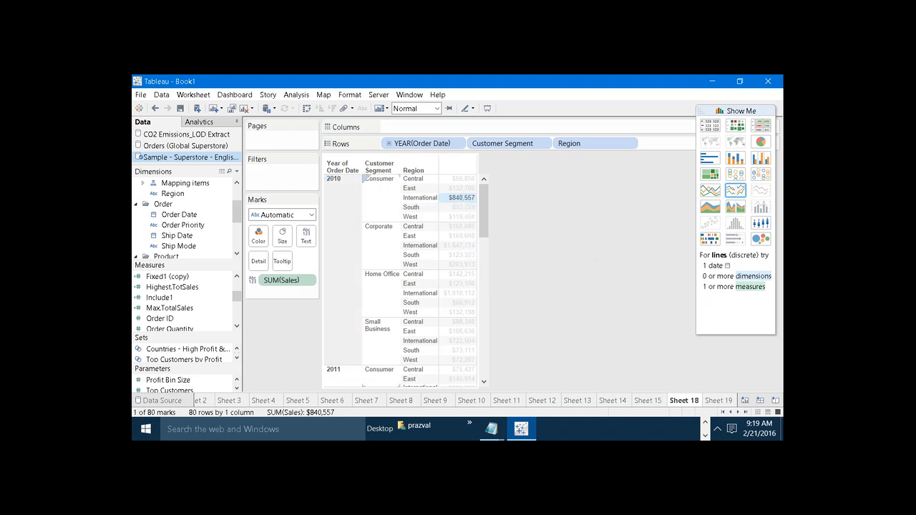
{"action": "left_click", "coordinate": [456, 245]}
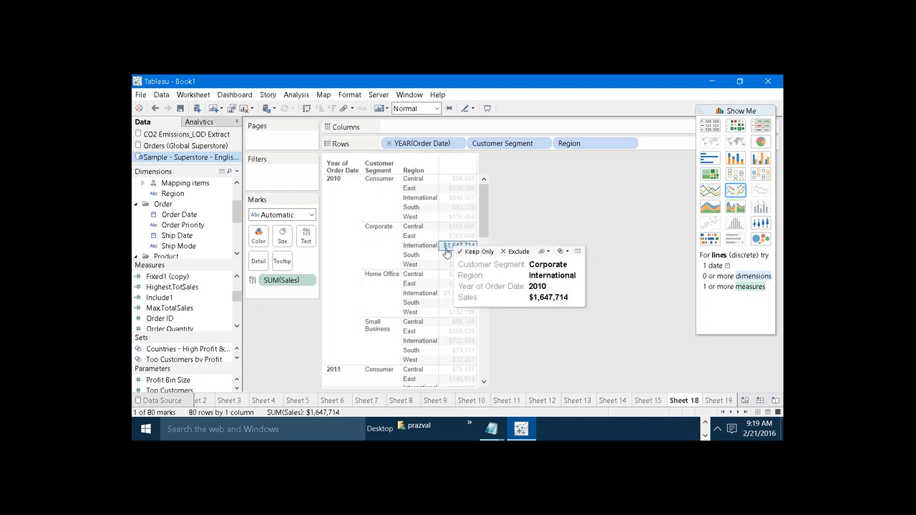
{"action": "left_click", "coordinate": [719, 401]}
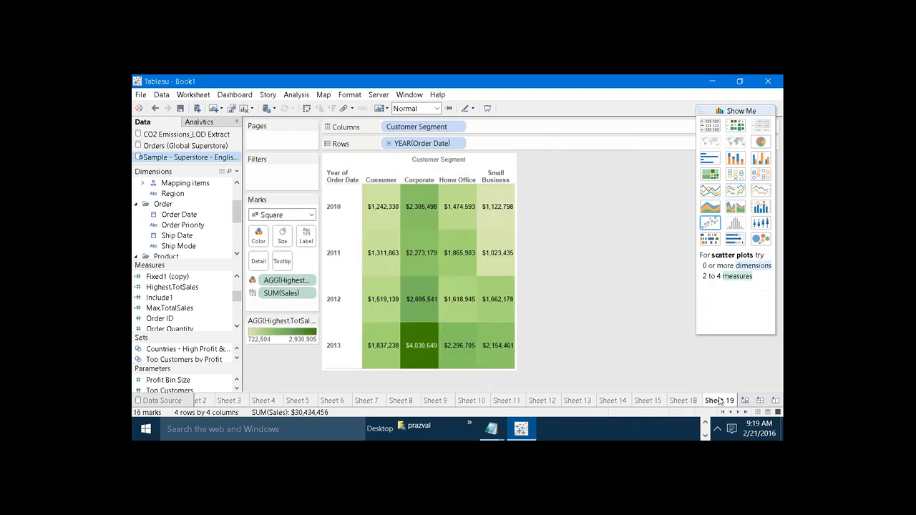
Inspect the Sales and Highest.TotSales values of the 2010 Corporate cell in the highlight table.
{"action": "left_click", "coordinate": [420, 209]}
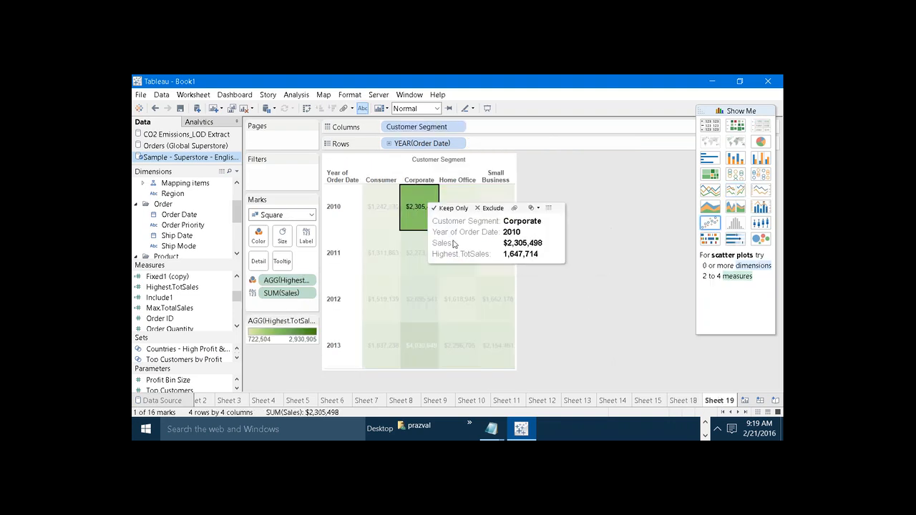
{"action": "left_click", "coordinate": [578, 249]}
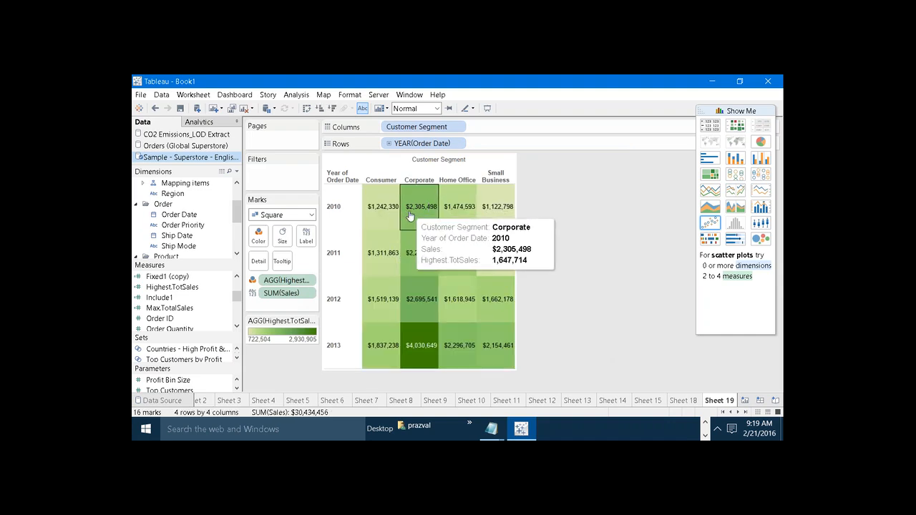
{"action": "mouse_move", "coordinate": [390, 217]}
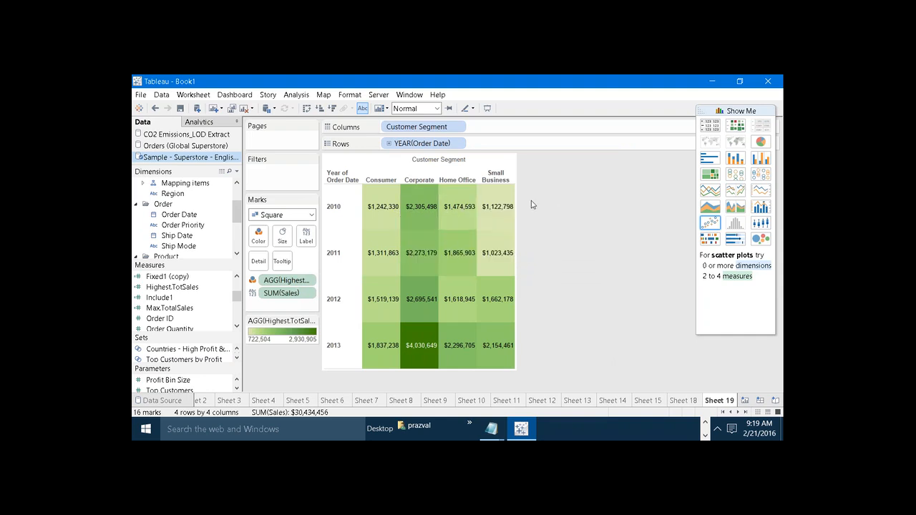
Switch to the Edge browser and read the 2.2 Exercise problem on comparing states by their highest CO2 emitting county.
{"action": "left_click", "coordinate": [705, 423]}
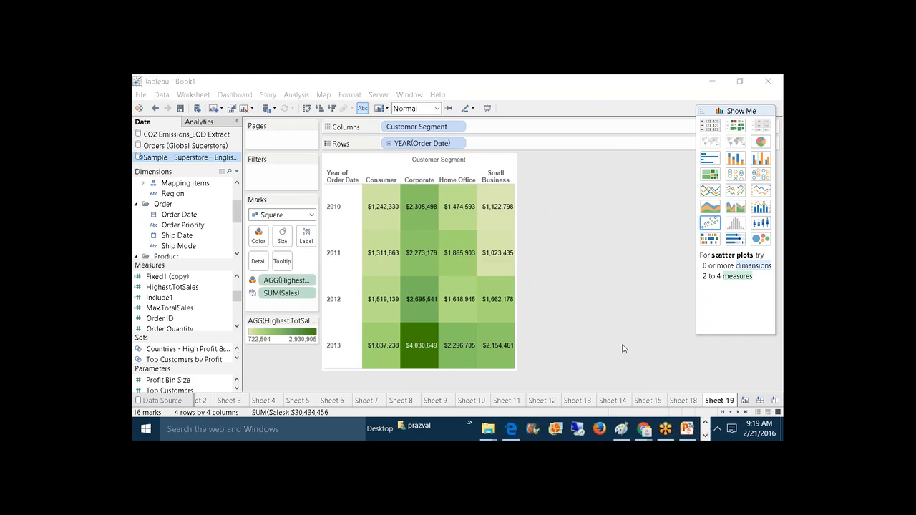
{"action": "left_click", "coordinate": [511, 428]}
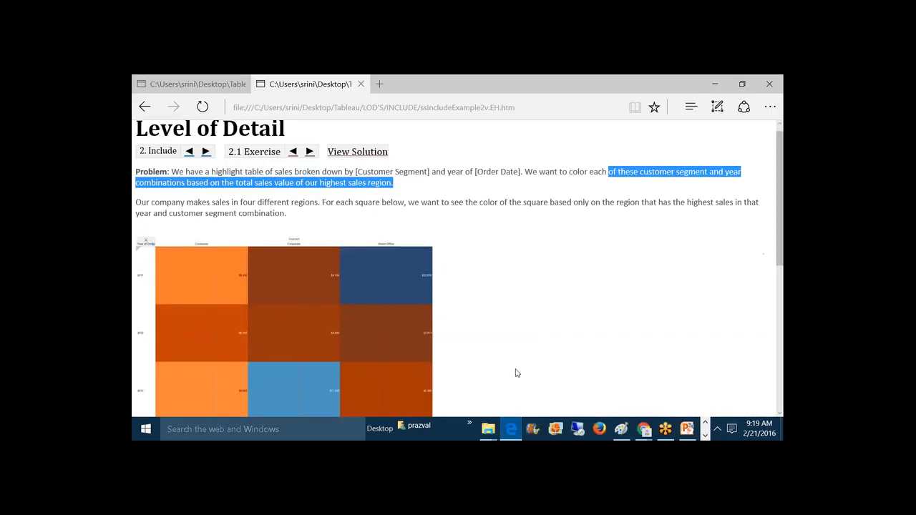
{"action": "left_click", "coordinate": [509, 289]}
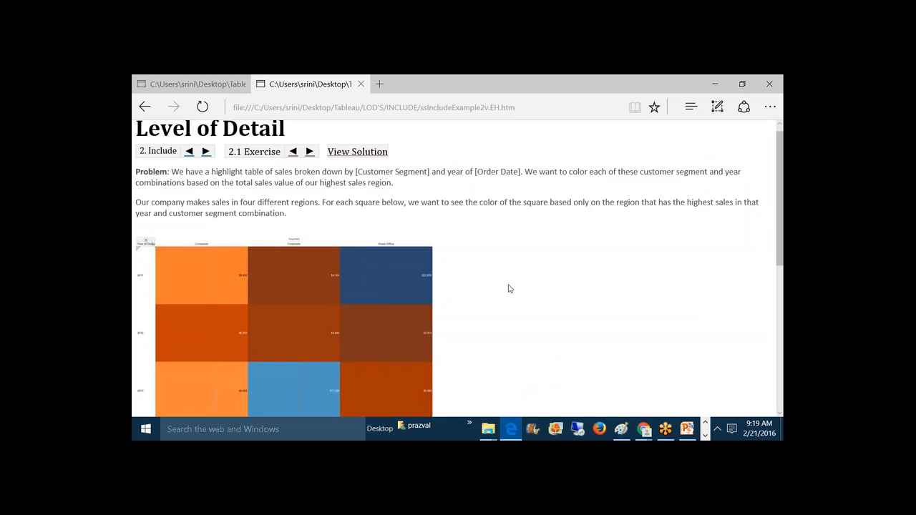
{"action": "left_click", "coordinate": [309, 152]}
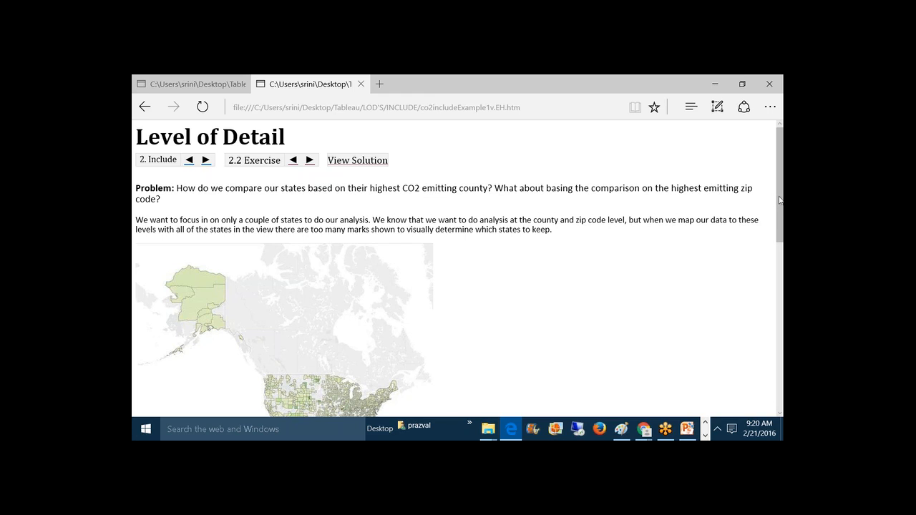
{"action": "mouse_move", "coordinate": [780, 201]}
{"action": "left_mouse_down"}
{"action": "mouse_move", "coordinate": [782, 367]}
{"action": "mouse_move", "coordinate": [781, 279]}
{"action": "mouse_move", "coordinate": [759, 214]}
{"action": "mouse_move", "coordinate": [770, 229]}
{"action": "mouse_move", "coordinate": [776, 213]}
{"action": "left_mouse_up"}
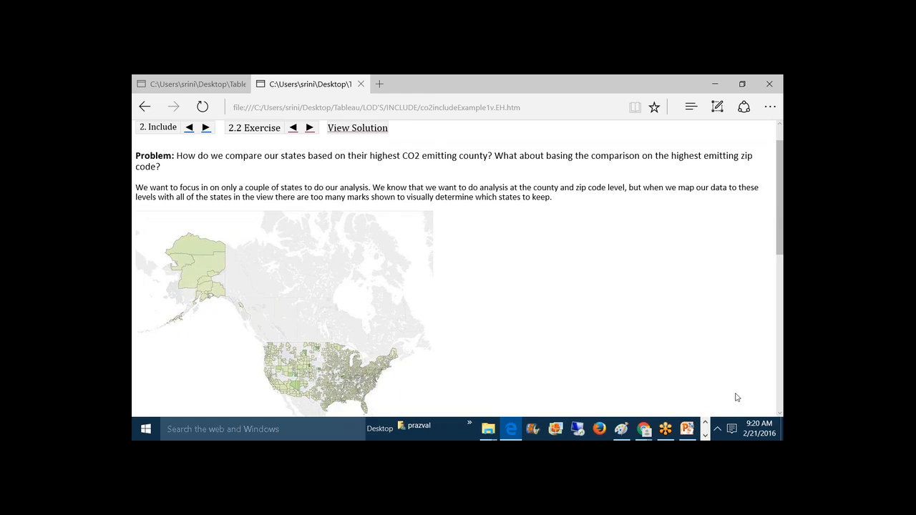
Return to Tableau, add a new worksheet and select the CO2 Emissions_LOD Extract data source.
{"action": "left_click", "coordinate": [705, 435]}
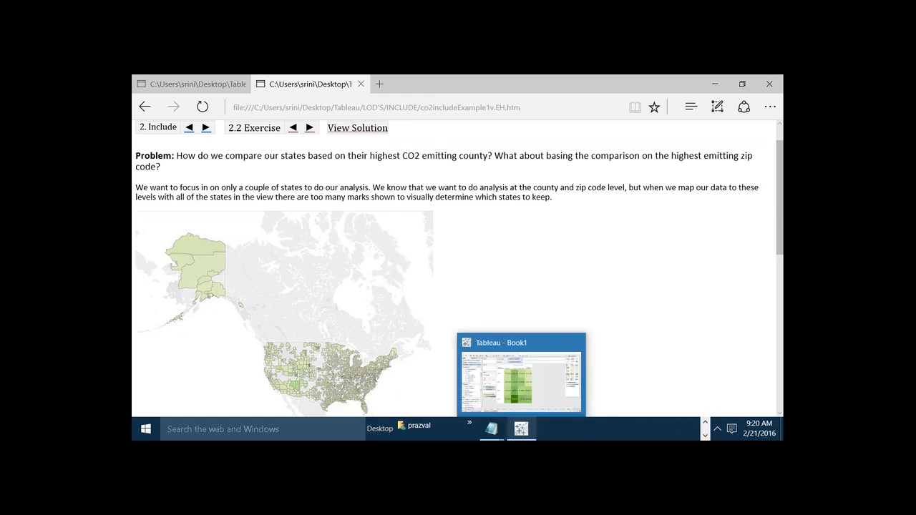
{"action": "left_click", "coordinate": [521, 428]}
{"action": "left_click", "coordinate": [213, 108]}
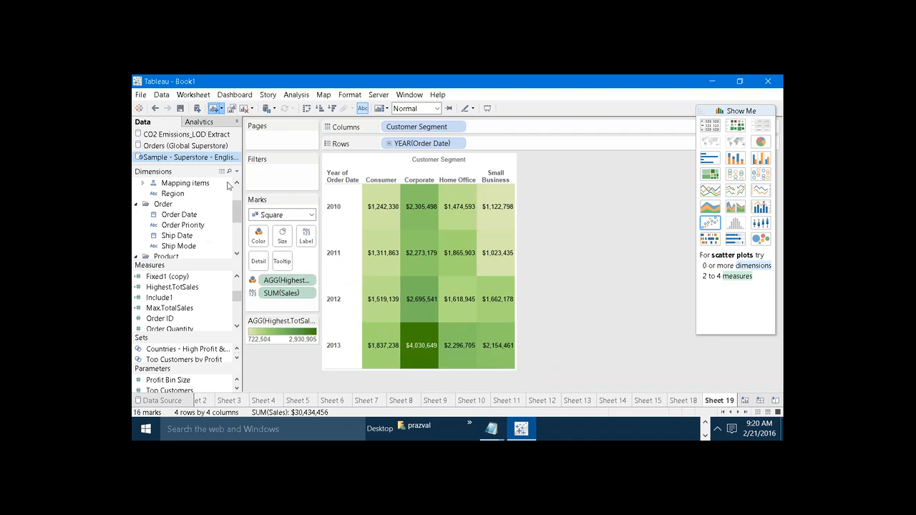
{"action": "left_click", "coordinate": [144, 184]}
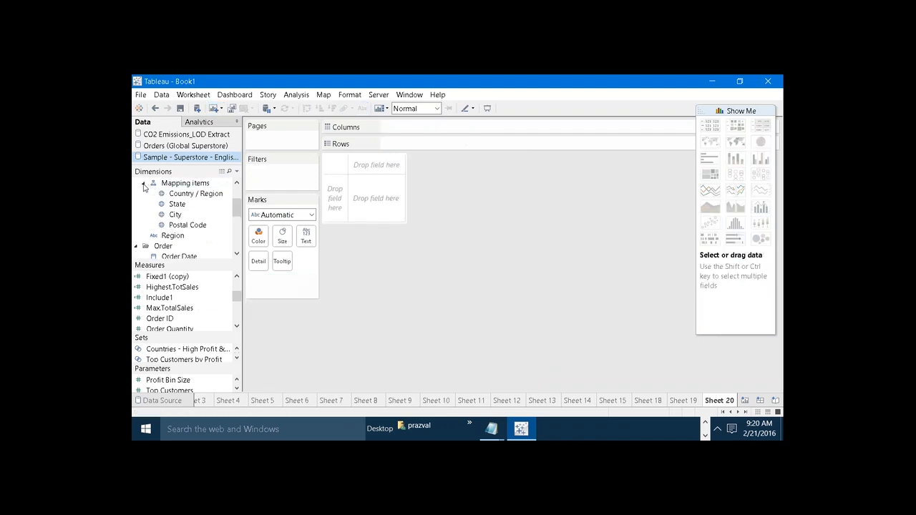
{"action": "left_click", "coordinate": [191, 147]}
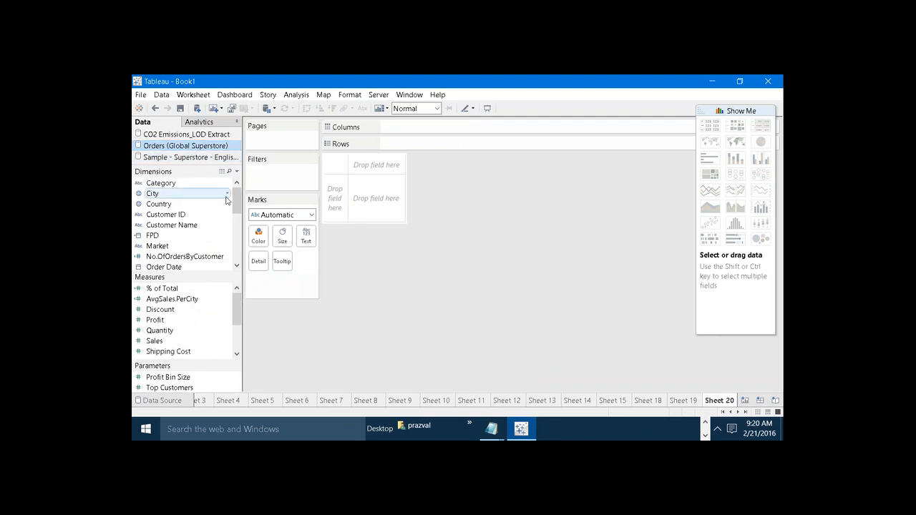
{"action": "left_click", "coordinate": [185, 139]}
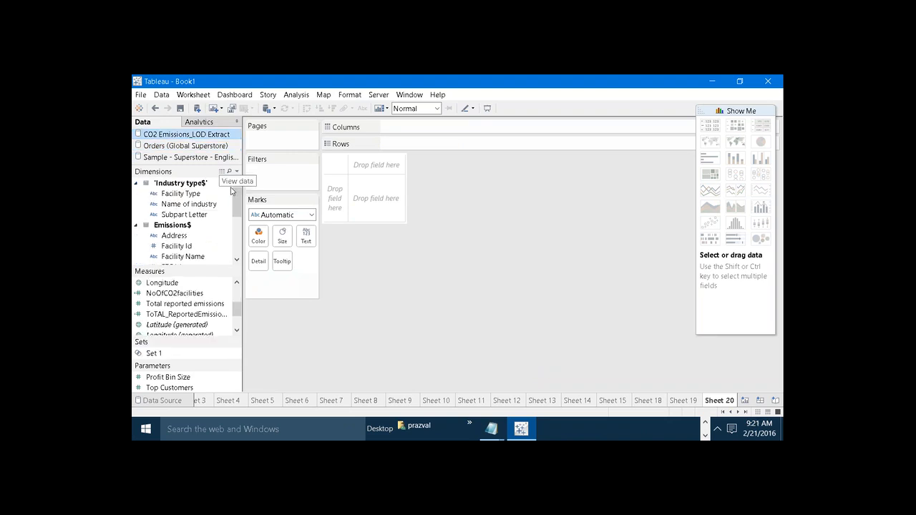
Map the County dimension from the City, State hierarchy and collapse the Show Me chart list.
{"action": "left_click_drag", "start_coordinate": [236, 207], "coordinate": [228, 240]}
{"action": "left_click", "coordinate": [184, 236]}
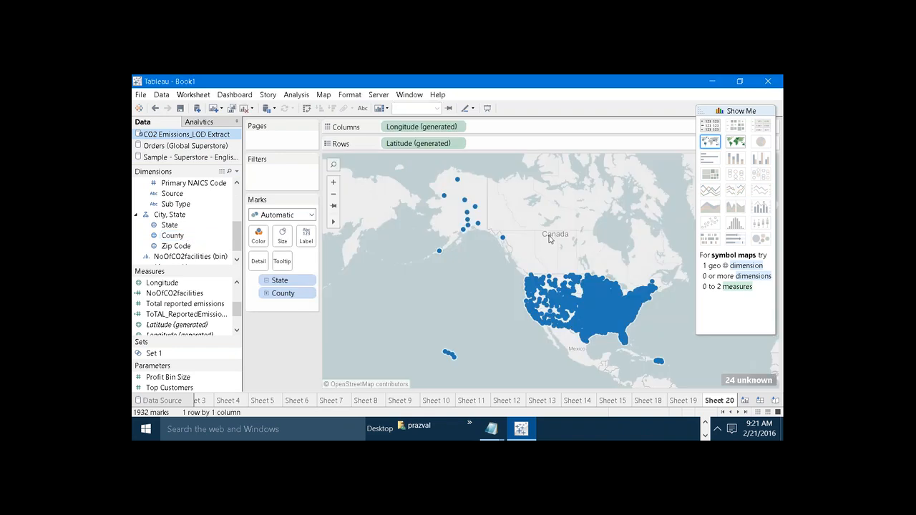
{"action": "left_click", "coordinate": [721, 112]}
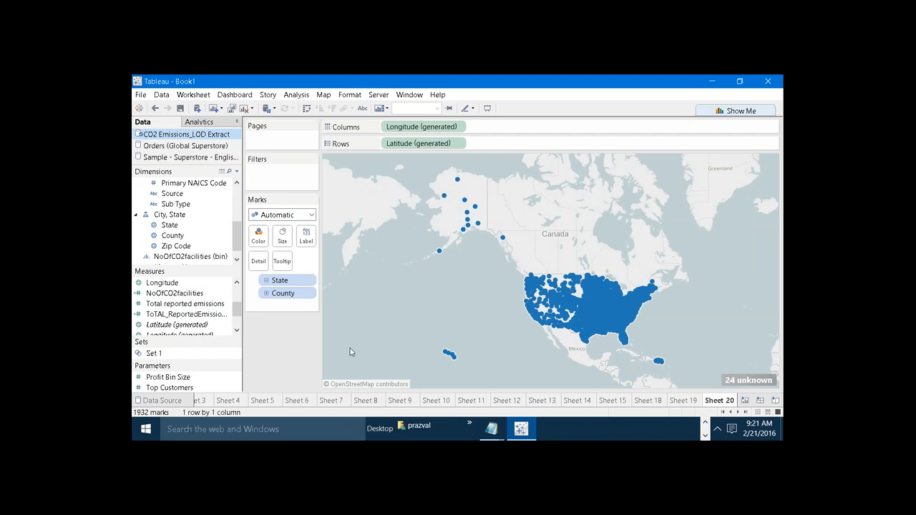
Reread the highest-emitting-county problem statement in the Edge browser and return to Tableau.
{"action": "left_click", "coordinate": [706, 422]}
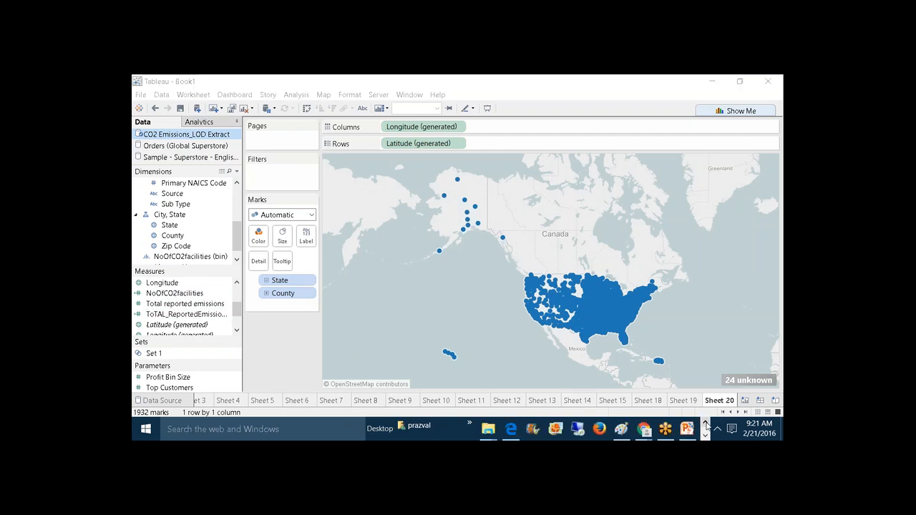
{"action": "left_click", "coordinate": [549, 366]}
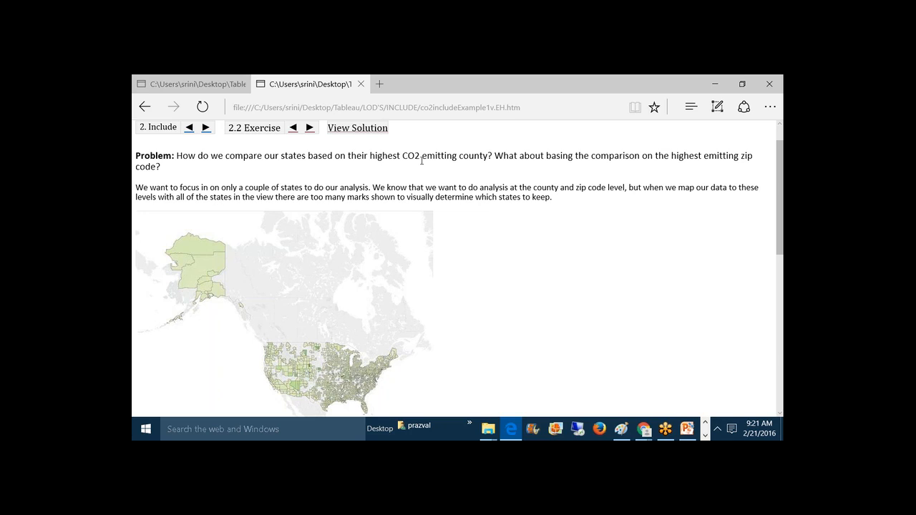
{"action": "left_click", "coordinate": [705, 436]}
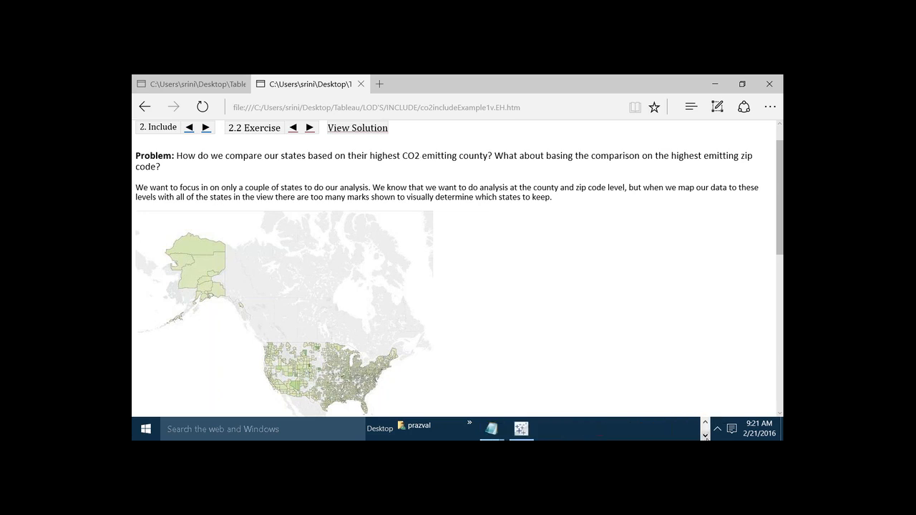
{"action": "left_click", "coordinate": [521, 429]}
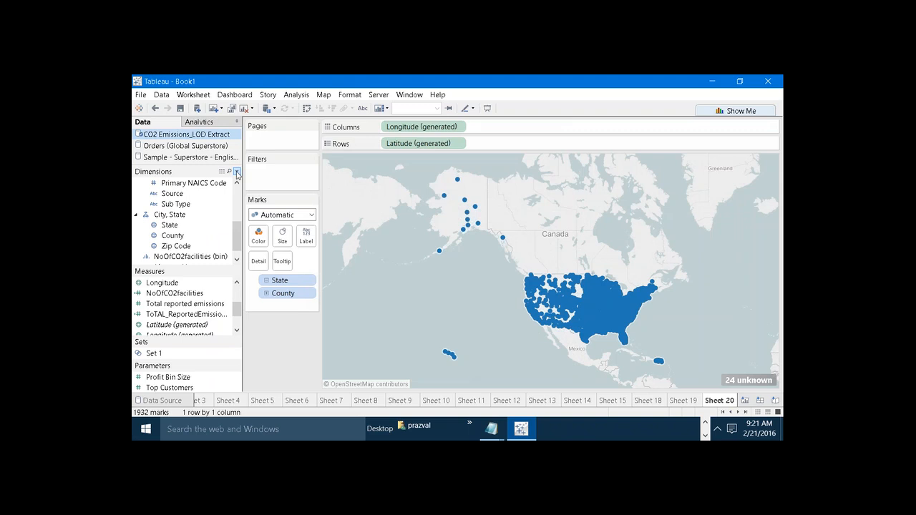
Create a calculated field named HighestEmittingCounty in the CO2 Emissions_LOD Extract data source, moving its editor off the data fields.
{"action": "left_click", "coordinate": [237, 173]}
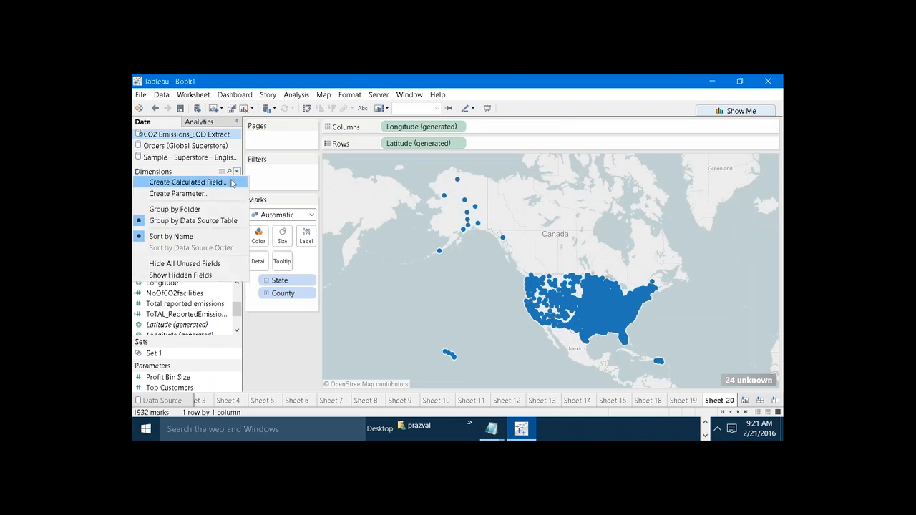
{"action": "left_click", "coordinate": [187, 183]}
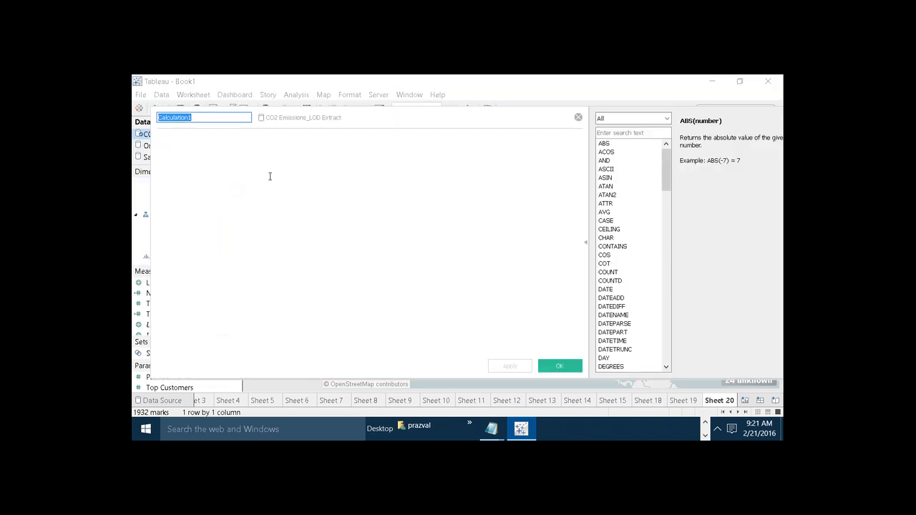
{"action": "type", "text": "HighestEm"}
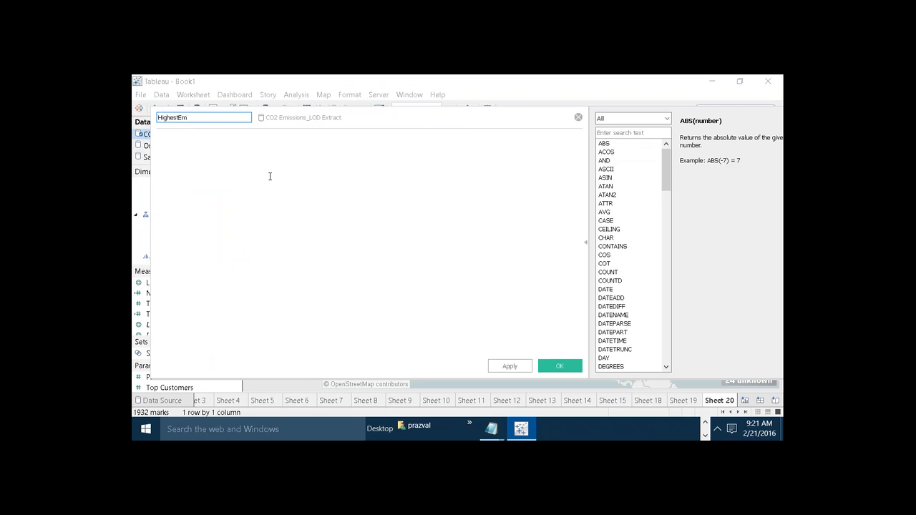
{"action": "type", "text": "ittingCounty"}
{"action": "left_click_drag", "start_coordinate": [306, 120], "coordinate": [493, 211]}
{"action": "left_click", "coordinate": [481, 233]}
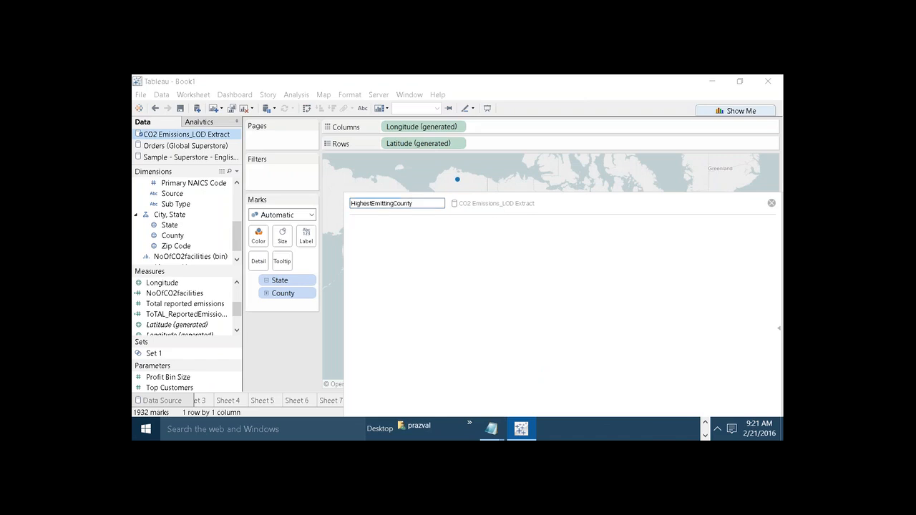
Enter the formula { INCLUDE [County] : sum([Total reported emissions]) } for HighestEmittingCounty.
{"action": "type", "text": "{ INCLUDE c"}
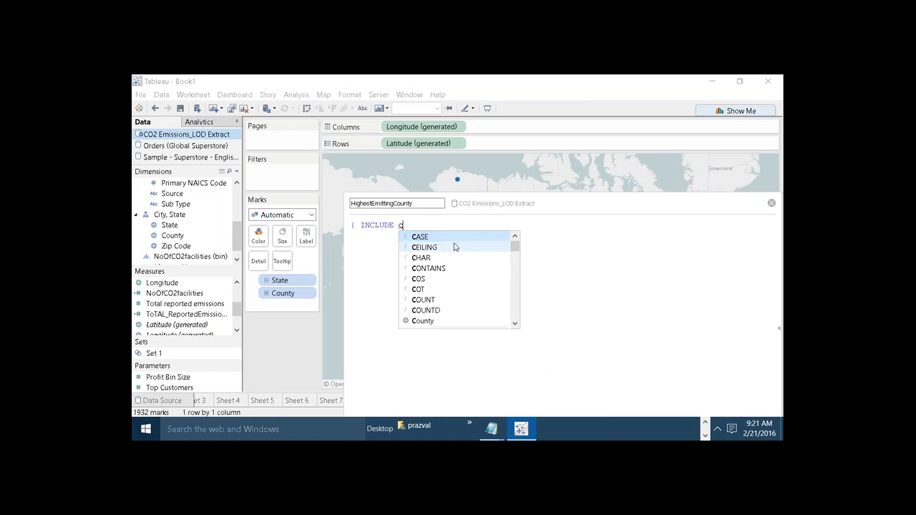
{"action": "left_click", "coordinate": [430, 322]}
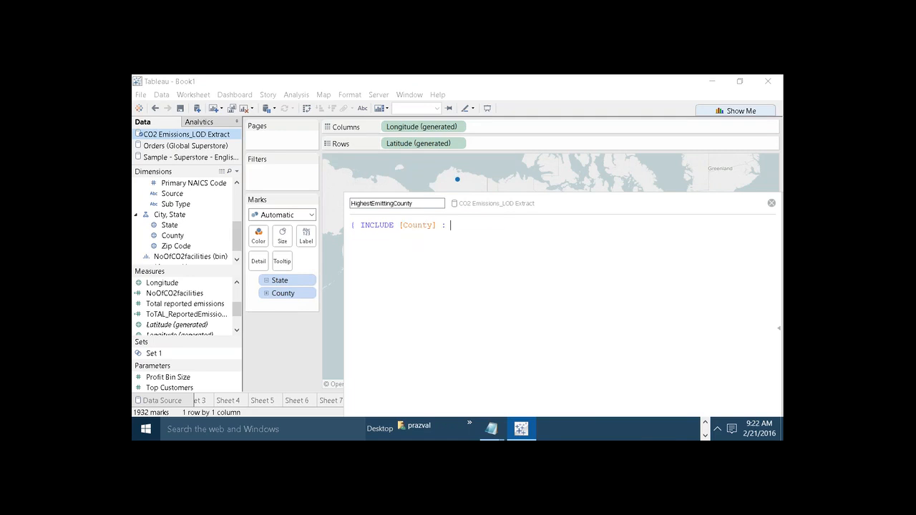
{"action": "type", "text": ": sum"}
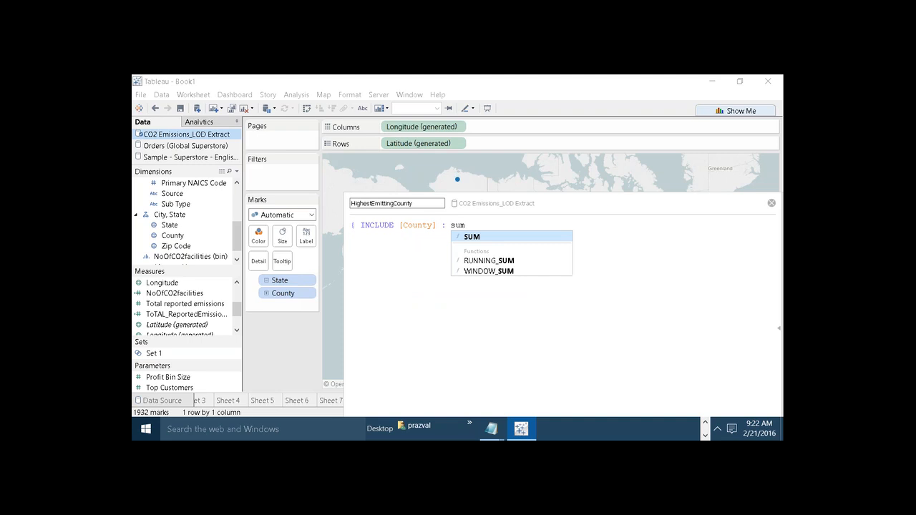
{"action": "type", "text": "(tot"}
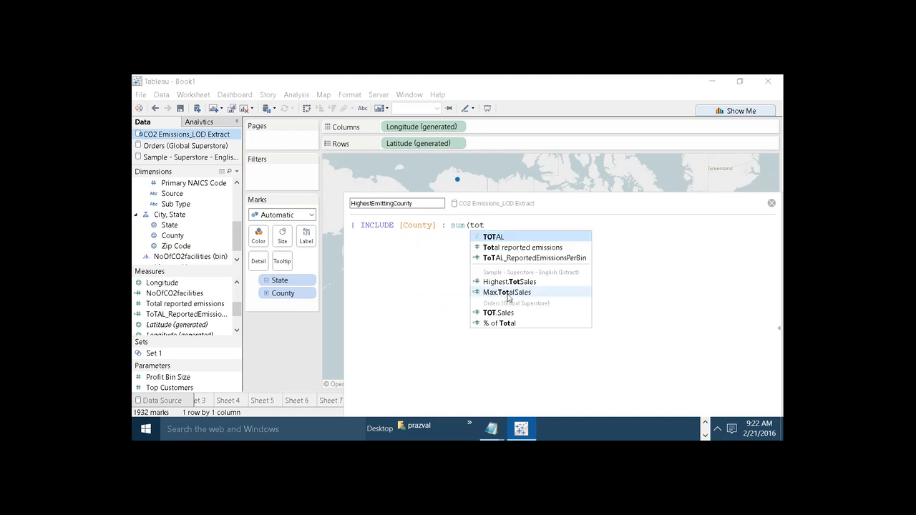
{"action": "left_click", "coordinate": [529, 251]}
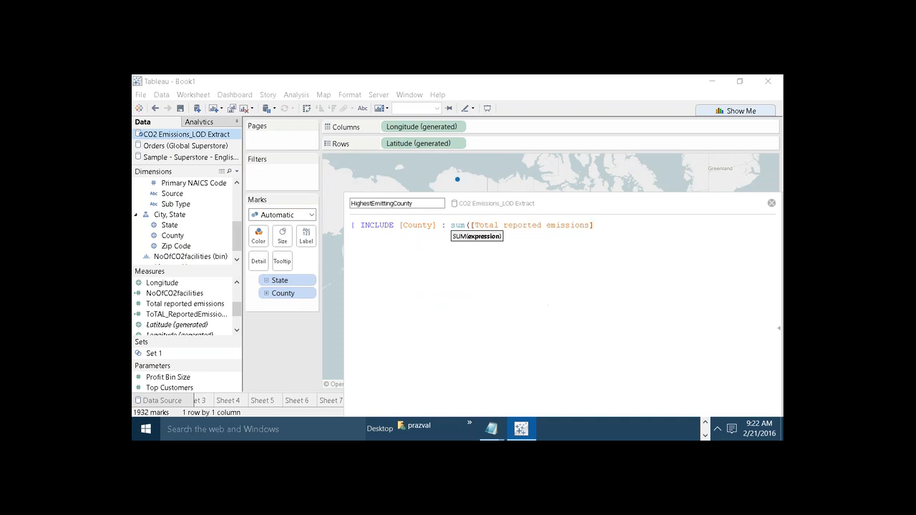
{"action": "type", "text": ") }"}
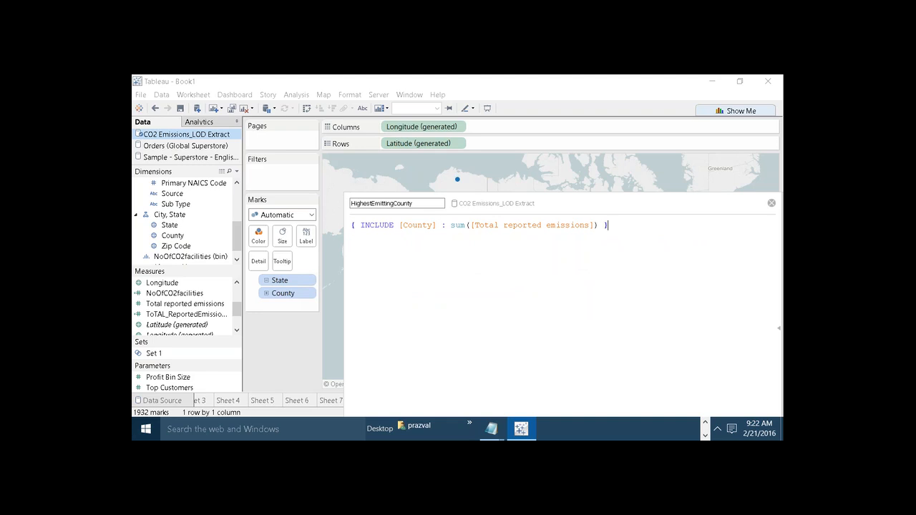
Wrap the INCLUDE expression in MAX( ), save the HighestEmittingCounty calculation and locate it among the measures.
{"action": "scroll", "coordinate": [484, 252], "scroll_direction": "up", "scroll_amount": 4}
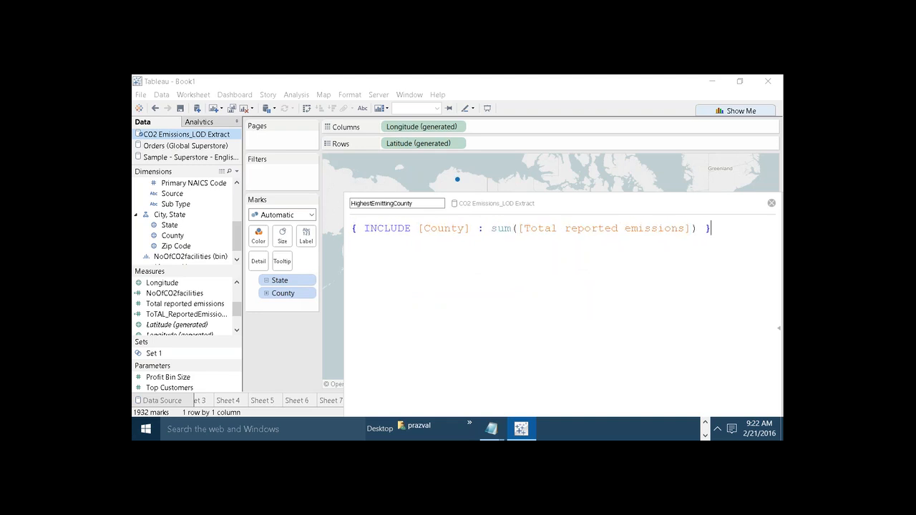
{"action": "left_click", "coordinate": [353, 228]}
{"action": "type", "text": "MAX("}
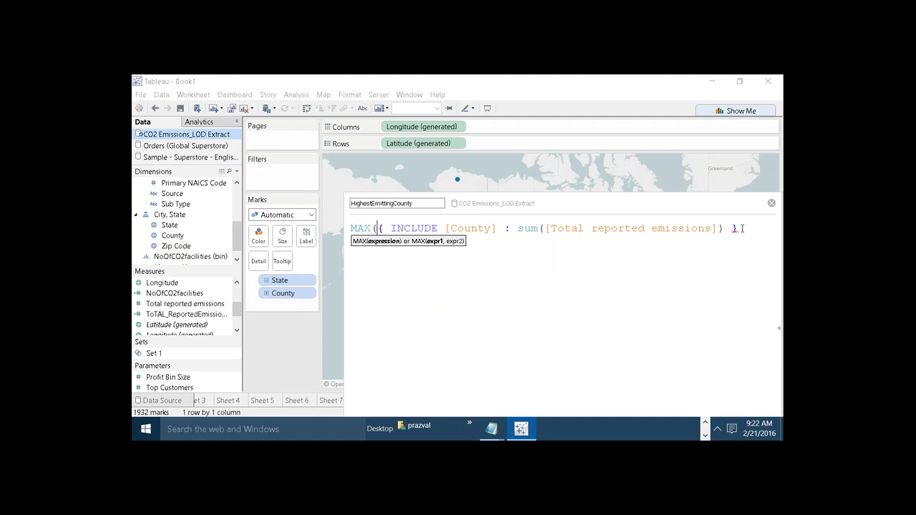
{"action": "left_click", "coordinate": [741, 228]}
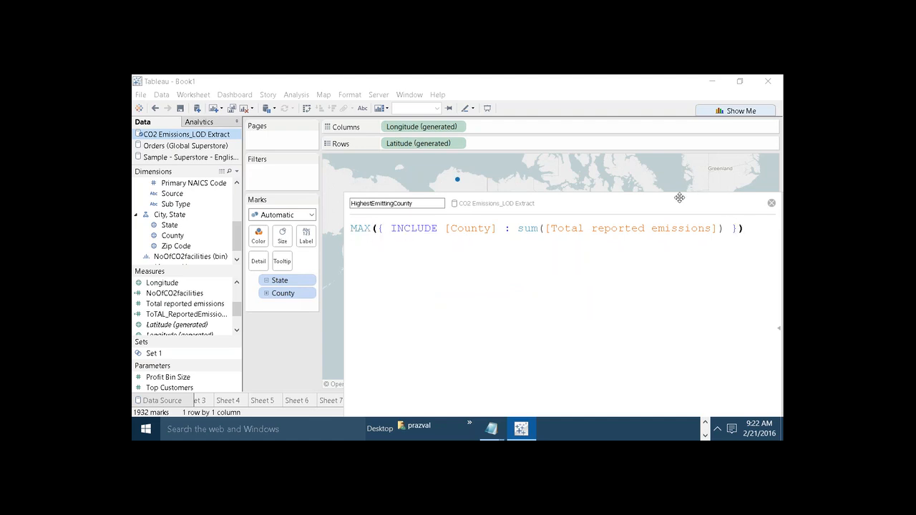
{"action": "type", "text": ")"}
{"action": "left_click_drag", "start_coordinate": [672, 199], "coordinate": [564, 123]}
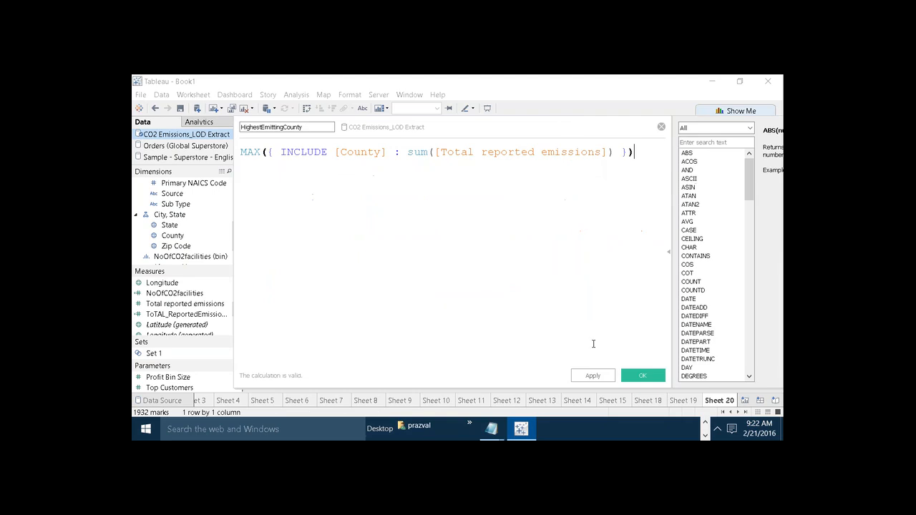
{"action": "left_click", "coordinate": [602, 377]}
{"action": "left_click", "coordinate": [649, 377]}
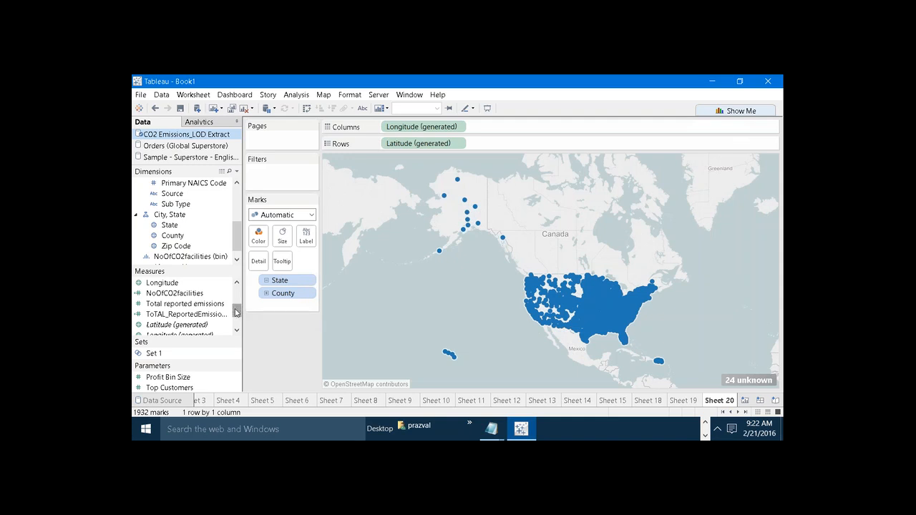
{"action": "left_click_drag", "start_coordinate": [235, 311], "coordinate": [236, 287]}
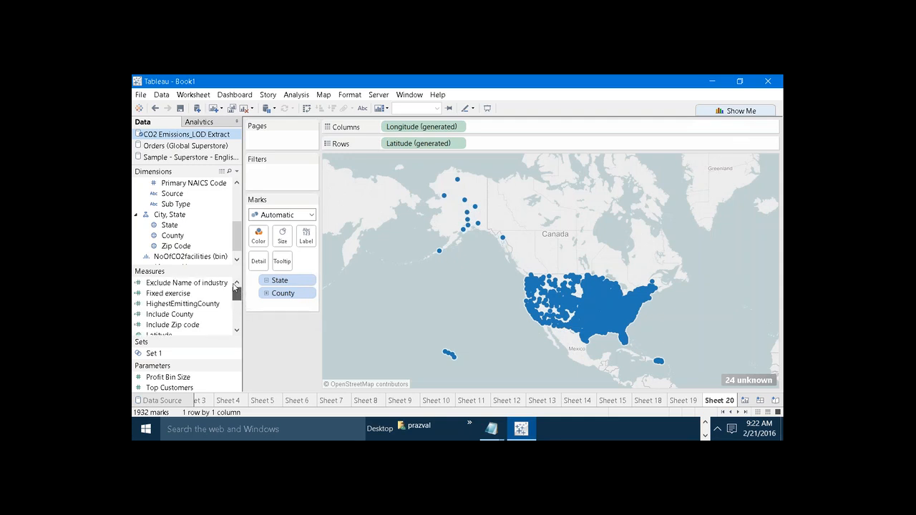
Colour the state and county map by the HighestEmittingCounty measure and check the shading across the United States.
{"action": "left_click", "coordinate": [189, 305]}
{"action": "left_click_drag", "start_coordinate": [189, 304], "coordinate": [258, 238]}
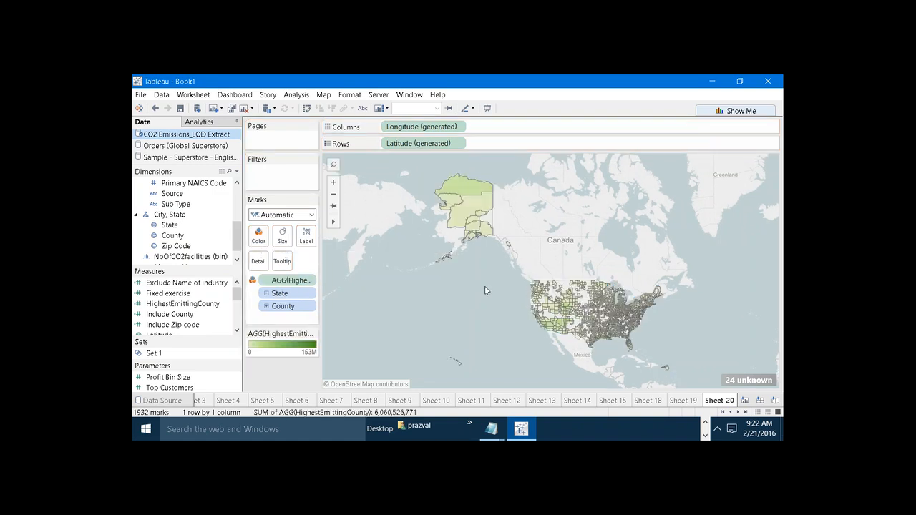
{"action": "mouse_move", "coordinate": [563, 303]}
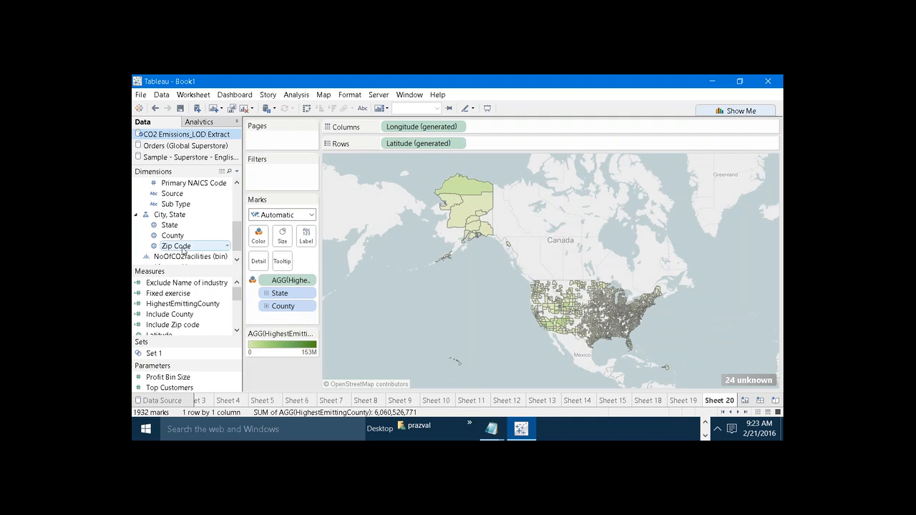
Create a calculated field named Zipcode in the CO2 Emissions_LOD Extract data source.
{"action": "left_click", "coordinate": [236, 171]}
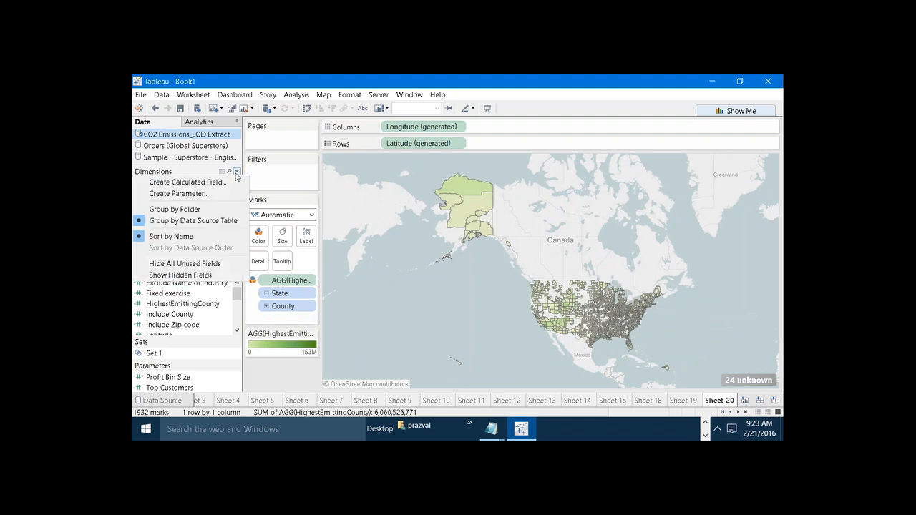
{"action": "left_click", "coordinate": [233, 184]}
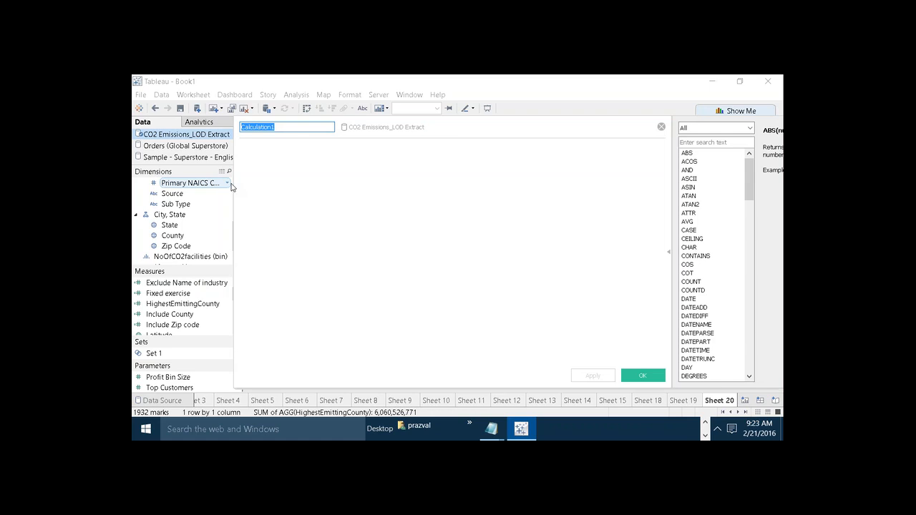
{"action": "type", "text": "Zipc"}
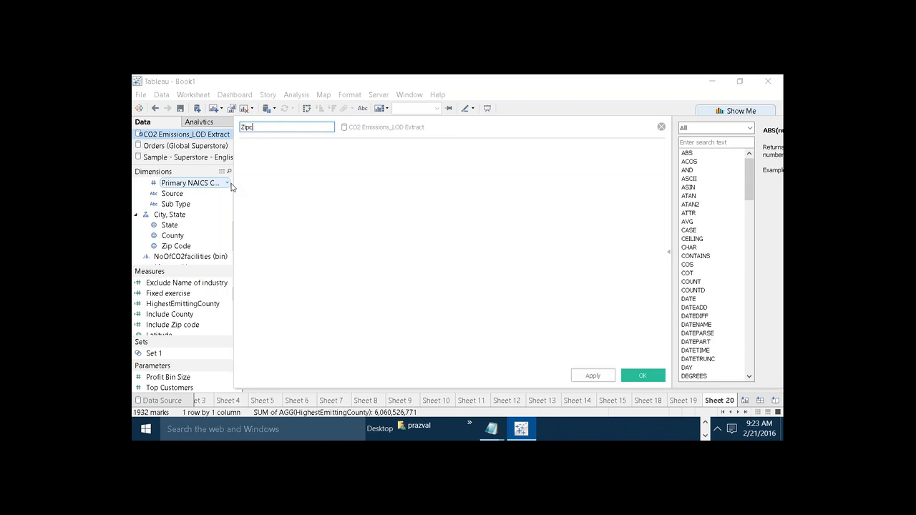
{"action": "type", "text": "ode"}
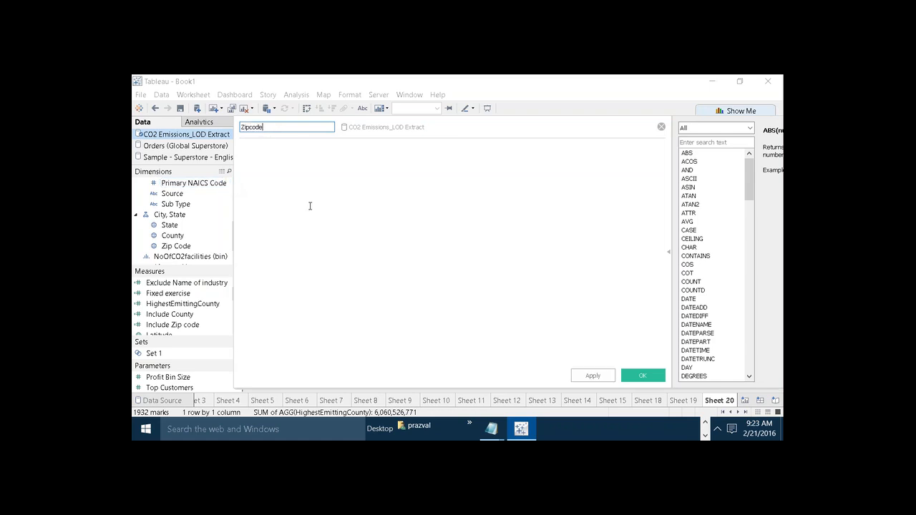
Enter the formula {INCLUDE [Zip Code] : SUM([Total reported emissions]) } for the Zipcode calculation.
{"action": "left_click", "coordinate": [310, 206]}
{"action": "type", "text": "{INCLUDE ZI"}
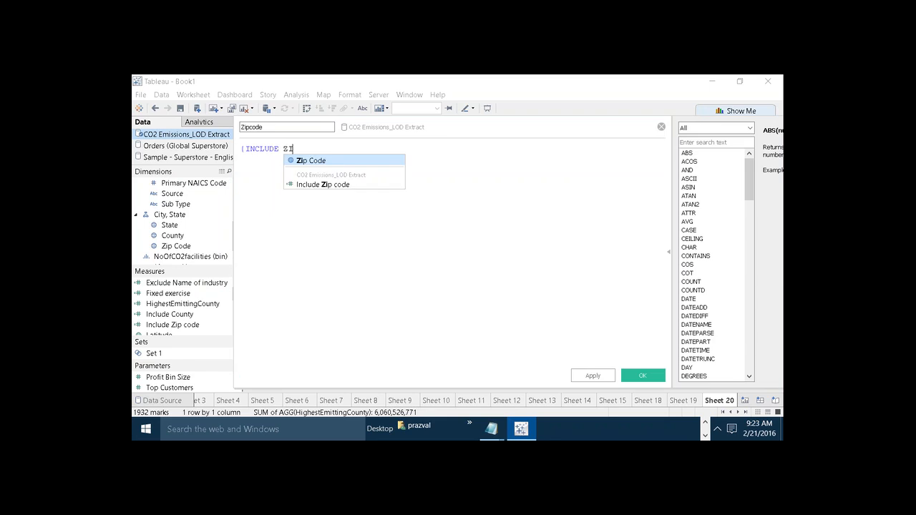
{"action": "left_click", "coordinate": [315, 160]}
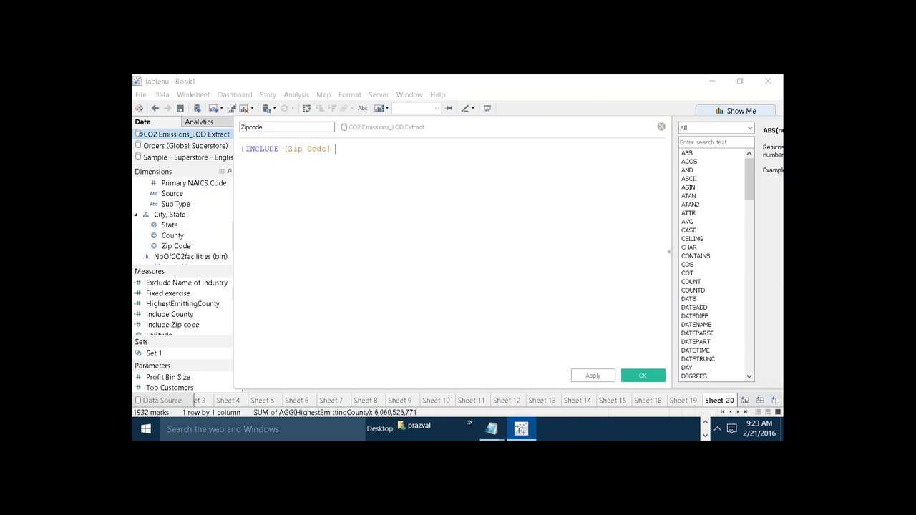
{"action": "type", "text": ":"}
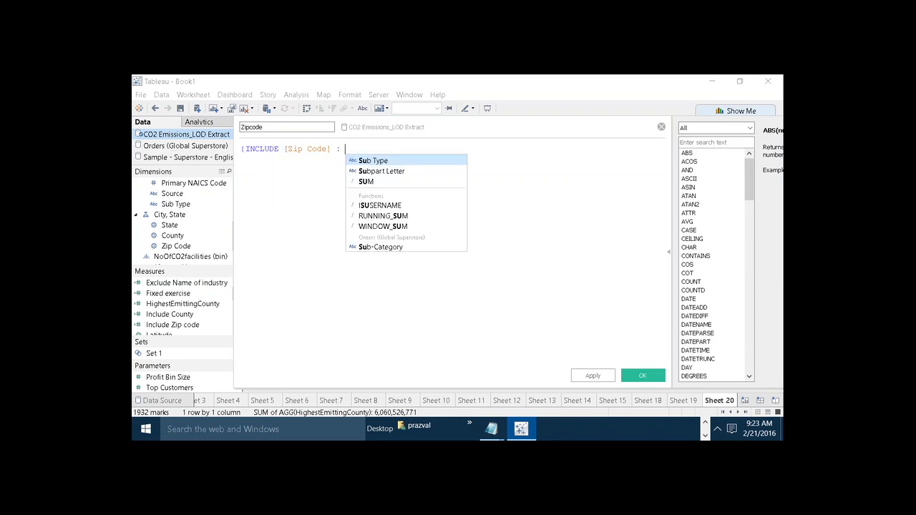
{"action": "type", "text": " SUM(TO"}
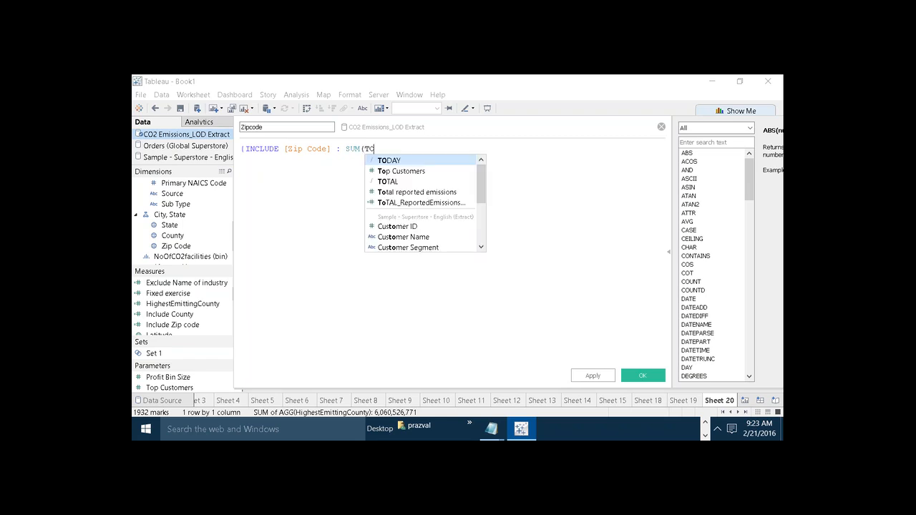
{"action": "left_click", "coordinate": [382, 193]}
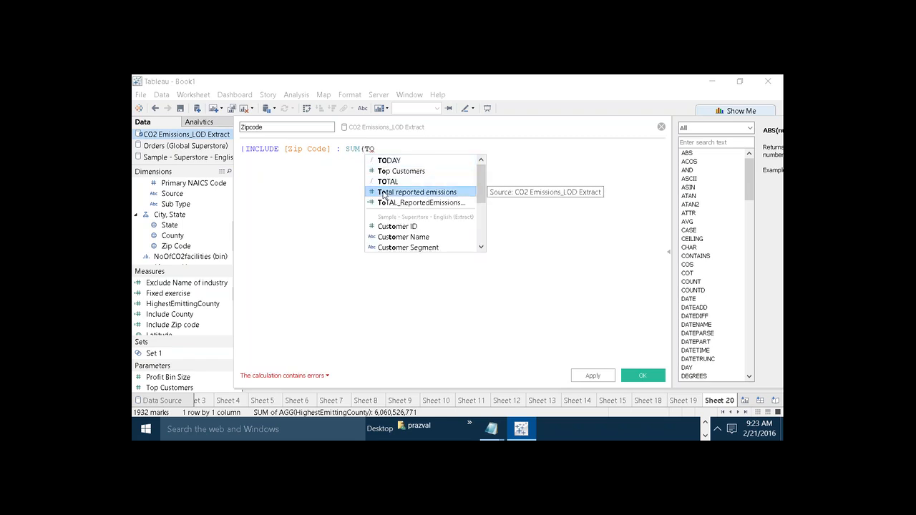
{"action": "type", "text": ") "}
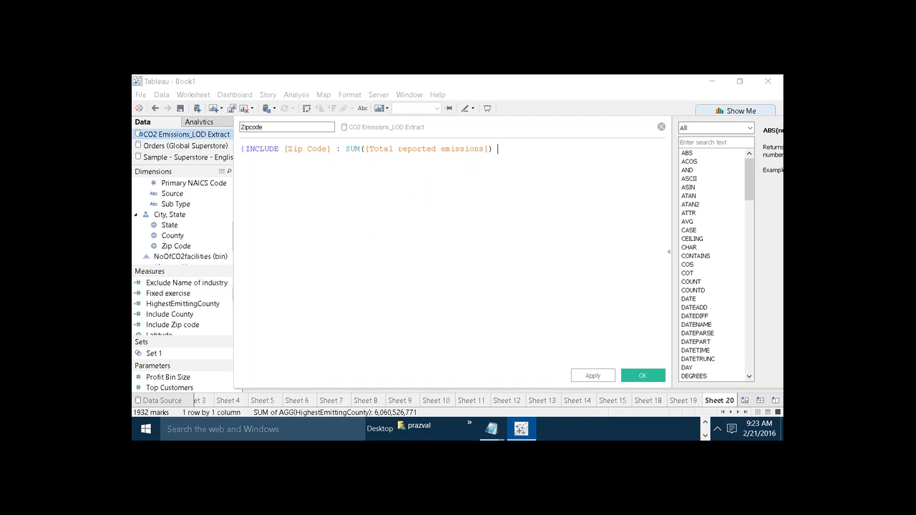
{"action": "type", "text": "}"}
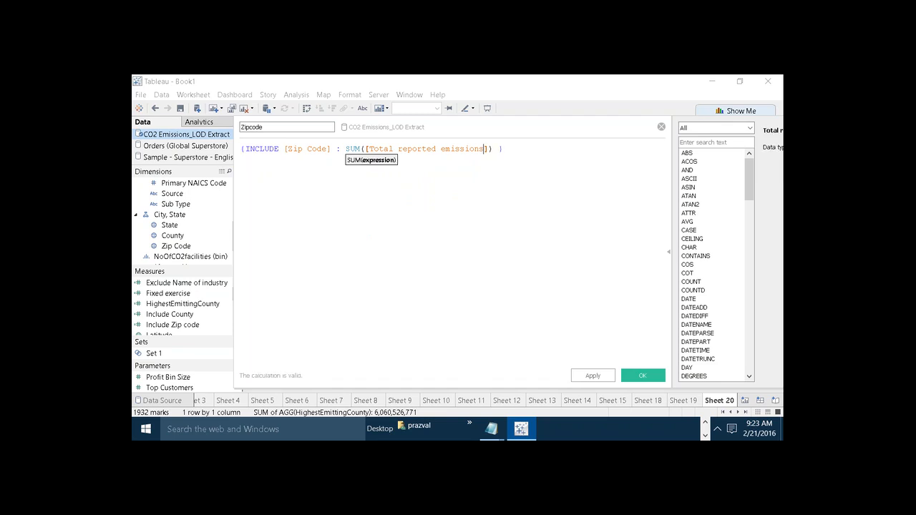
Wrap the zip code INCLUDE expression in MAX( ) and save the Zipcode calculation.
{"action": "left_click", "coordinate": [322, 149]}
{"action": "key", "text": "Left"}
{"action": "key", "text": "Left"}
{"action": "key", "text": "Left"}
{"action": "key", "text": "Left"}
{"action": "key", "text": "Left"}
{"action": "key", "text": "Left"}
{"action": "key", "text": "Left"}
{"action": "key", "text": "Left"}
{"action": "key", "text": "Left"}
{"action": "key", "text": "Left"}
{"action": "key", "text": "Left"}
{"action": "key", "text": "Left"}
{"action": "key", "text": "Left"}
{"action": "key", "text": "Left"}
{"action": "key", "text": "Left"}
{"action": "key", "text": "Left"}
{"action": "key", "text": "Left"}
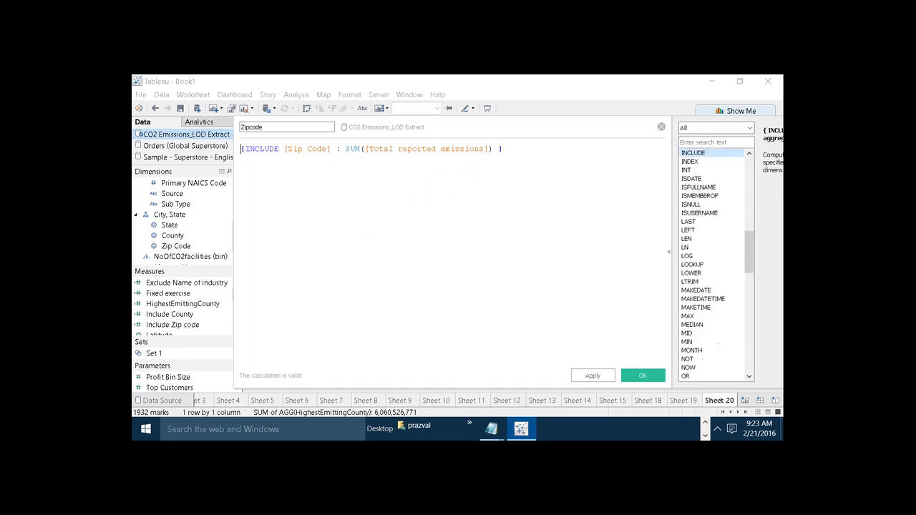
{"action": "type", "text": "MAX("}
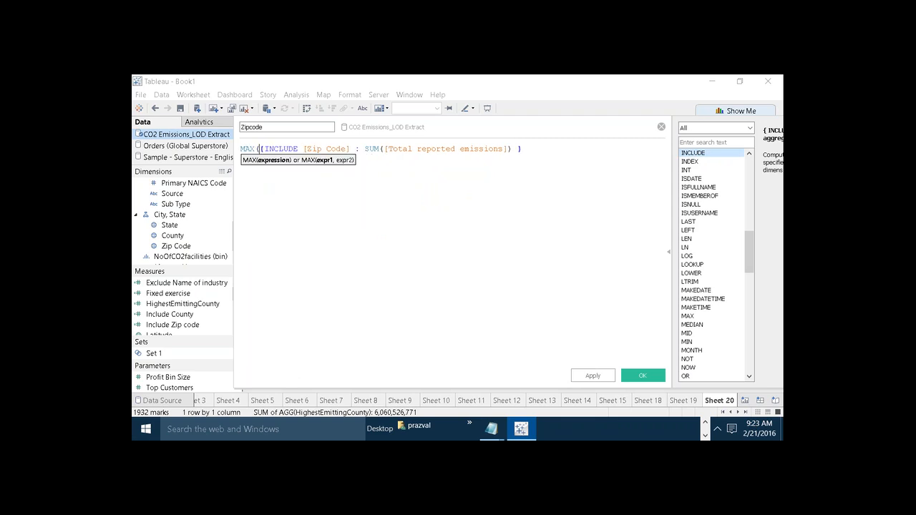
{"action": "left_click", "coordinate": [543, 148]}
{"action": "type", "text": ")"}
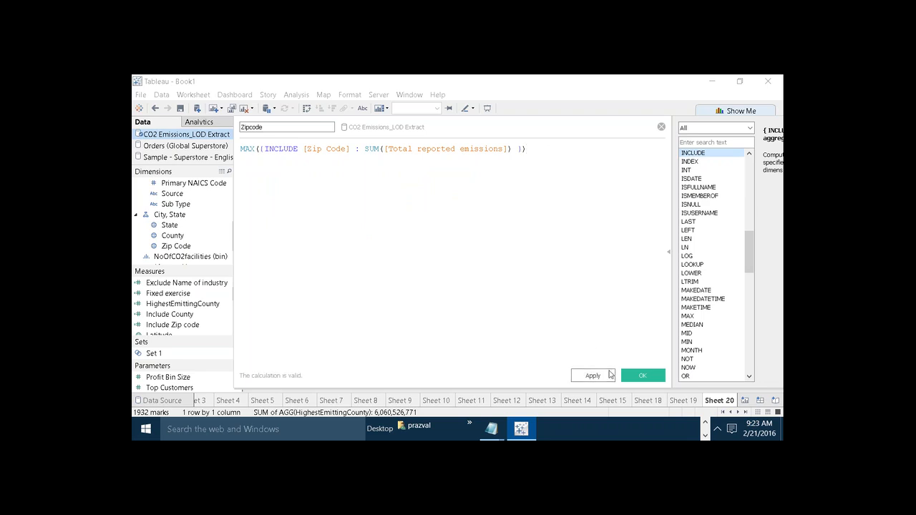
{"action": "left_click", "coordinate": [642, 375]}
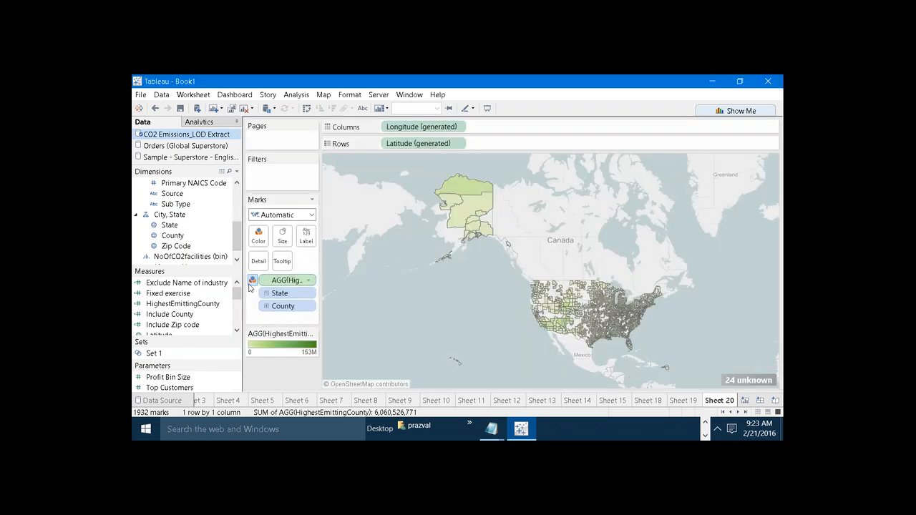
Recolour the map by the Zipcode measure in place of HighestEmittingCounty and inspect Coconino county in AZ and the Alaskan counties.
{"action": "left_click_drag", "start_coordinate": [240, 296], "coordinate": [259, 240]}
{"action": "left_click", "coordinate": [198, 318]}
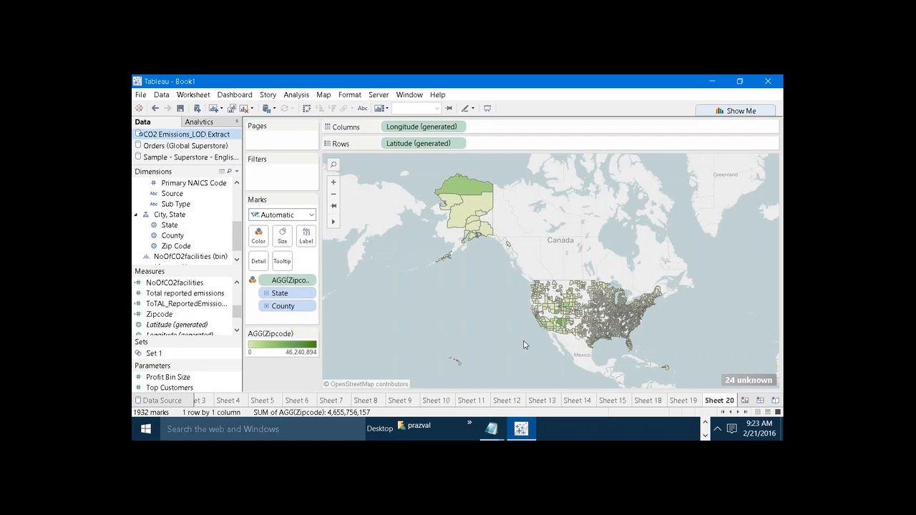
{"action": "mouse_move", "coordinate": [559, 324]}
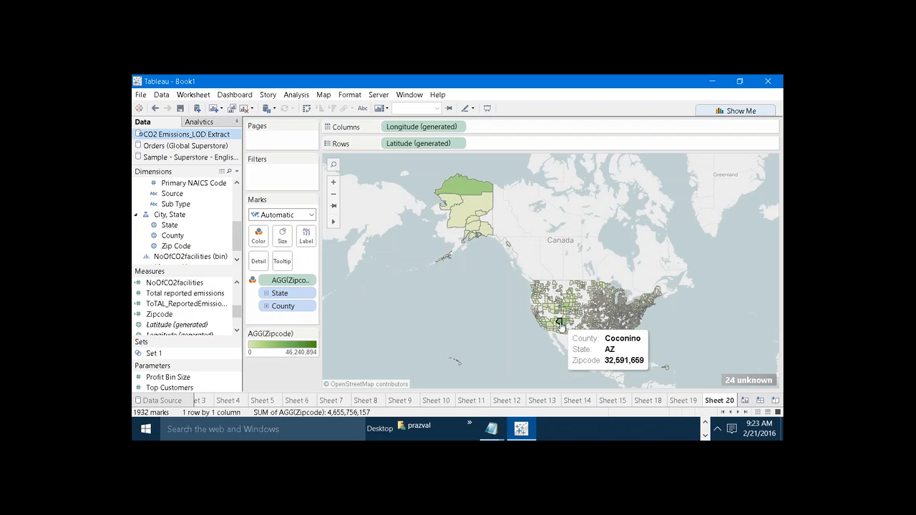
{"action": "left_click", "coordinate": [560, 325]}
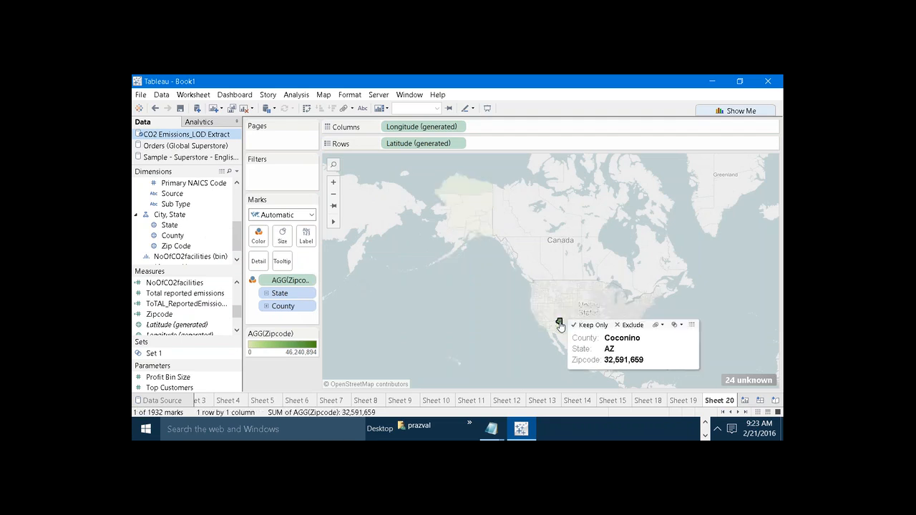
{"action": "left_click", "coordinate": [510, 335]}
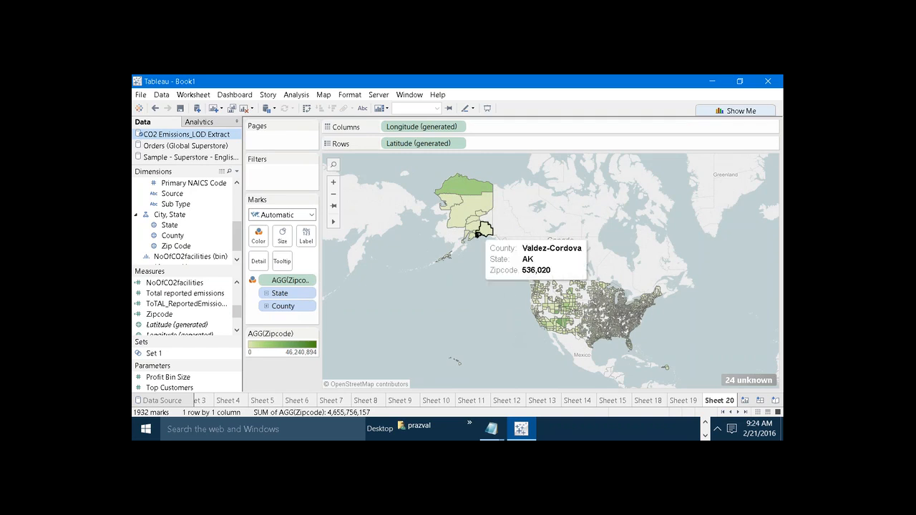
{"action": "mouse_move", "coordinate": [461, 188]}
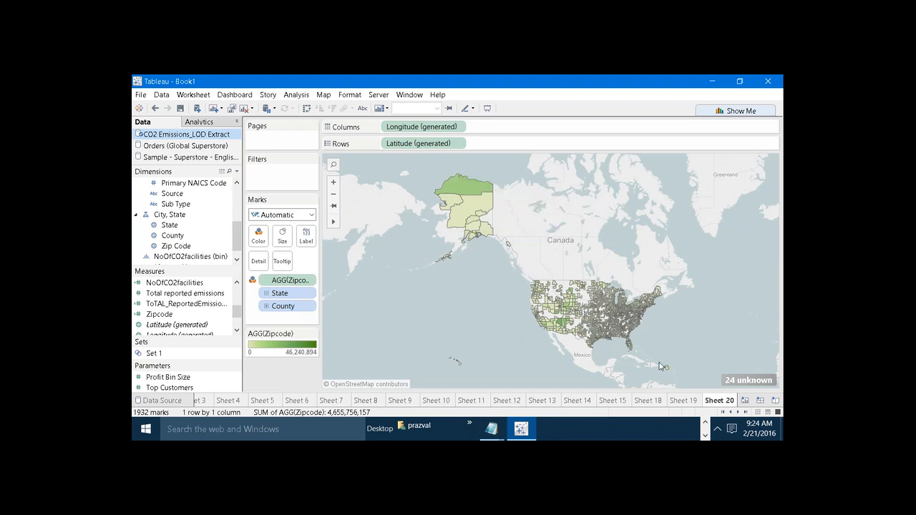
Switch to the Edge browser and reread the 2.2 Exercise problem on highest emitting county and zip code.
{"action": "left_click", "coordinate": [705, 432]}
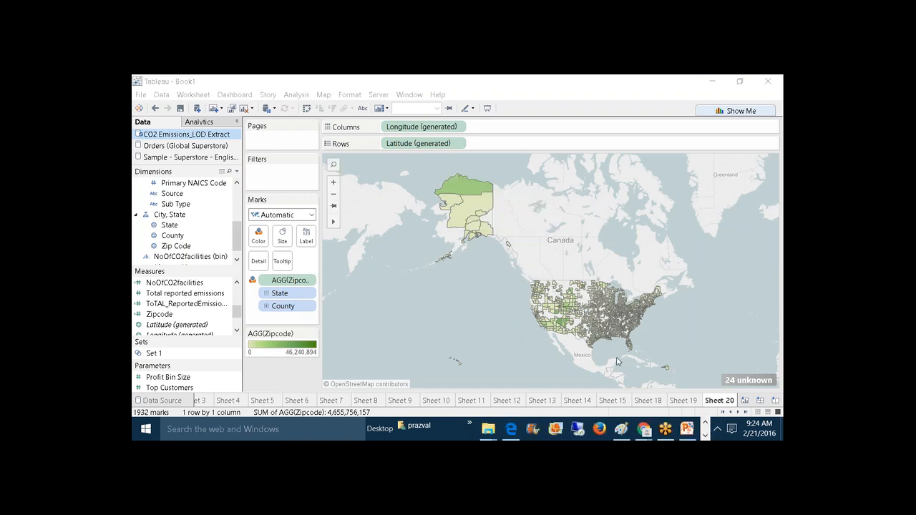
{"action": "left_click", "coordinate": [515, 428]}
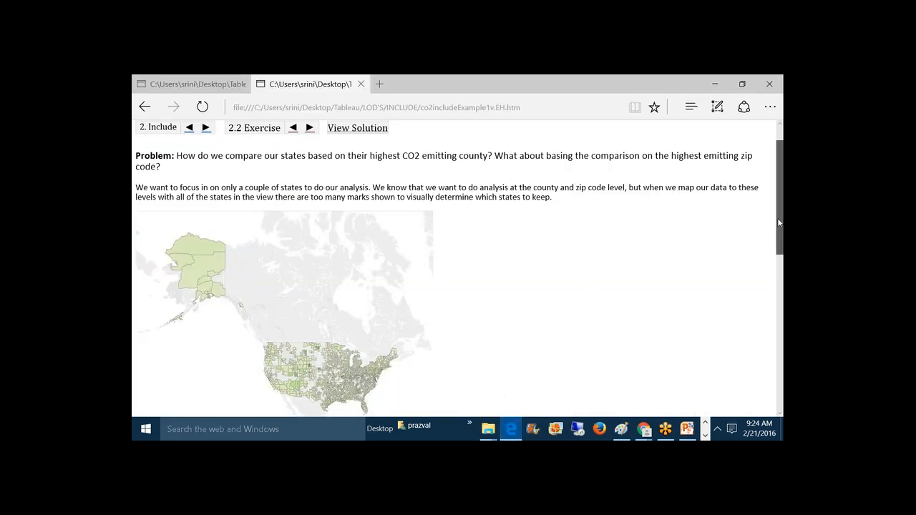
{"action": "left_click_drag", "start_coordinate": [779, 218], "coordinate": [757, 195]}
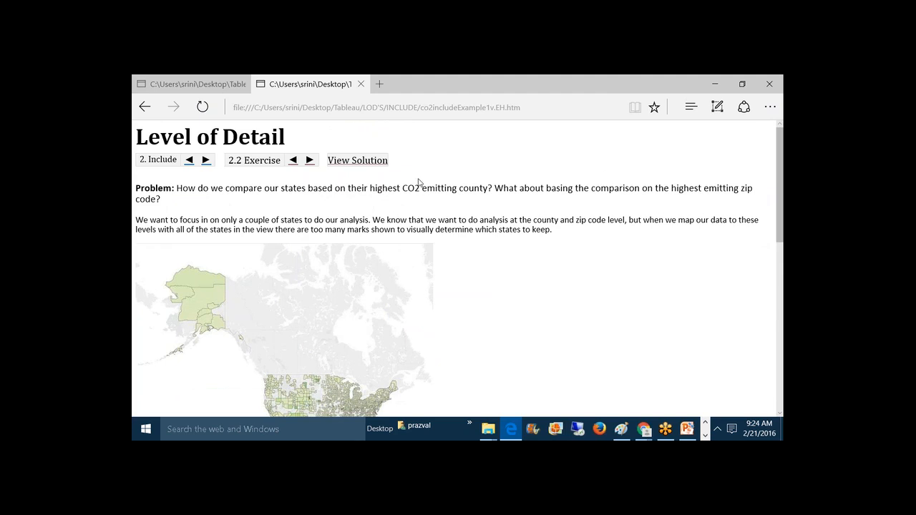
Go to the 2.3 Challenge page and read the problem on the percentage of products exceeding target profit per state.
{"action": "left_click", "coordinate": [310, 160]}
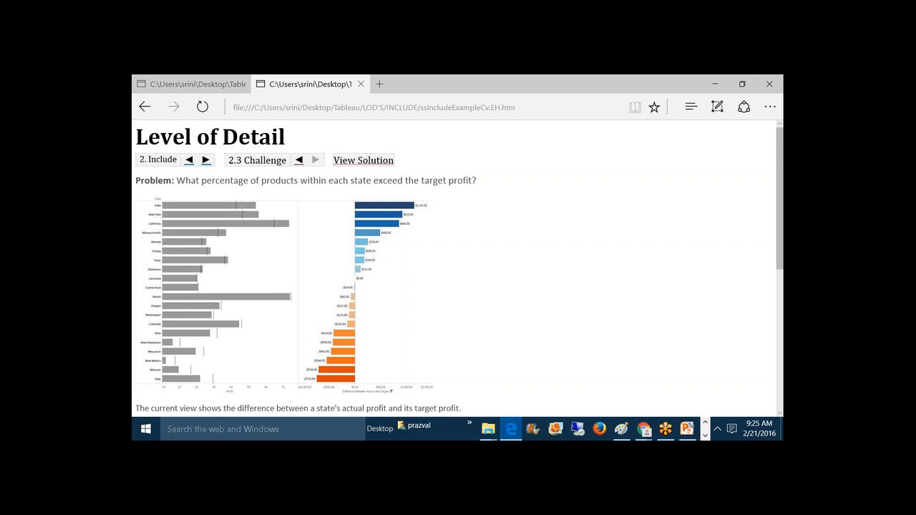
{"action": "scroll", "coordinate": [458, 269], "scroll_direction": "down", "scroll_amount": 5}
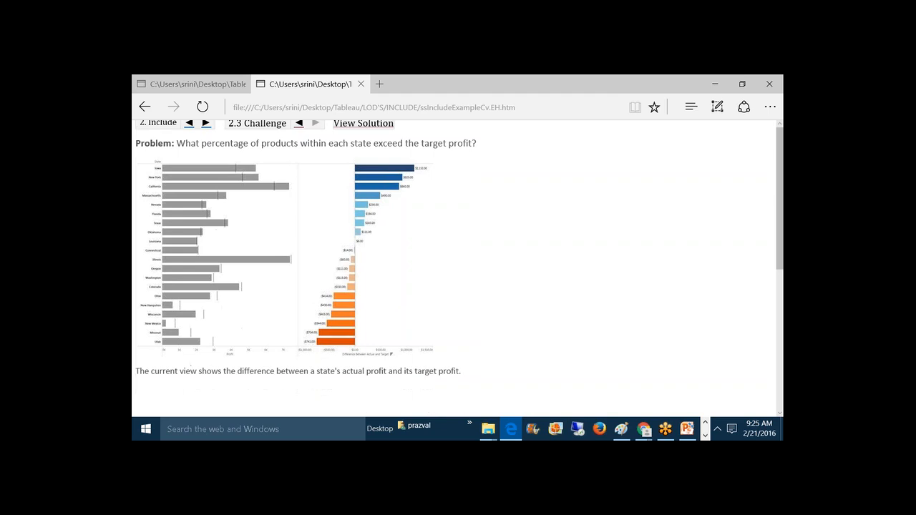
{"action": "scroll", "coordinate": [458, 269], "scroll_direction": "down", "scroll_amount": 3}
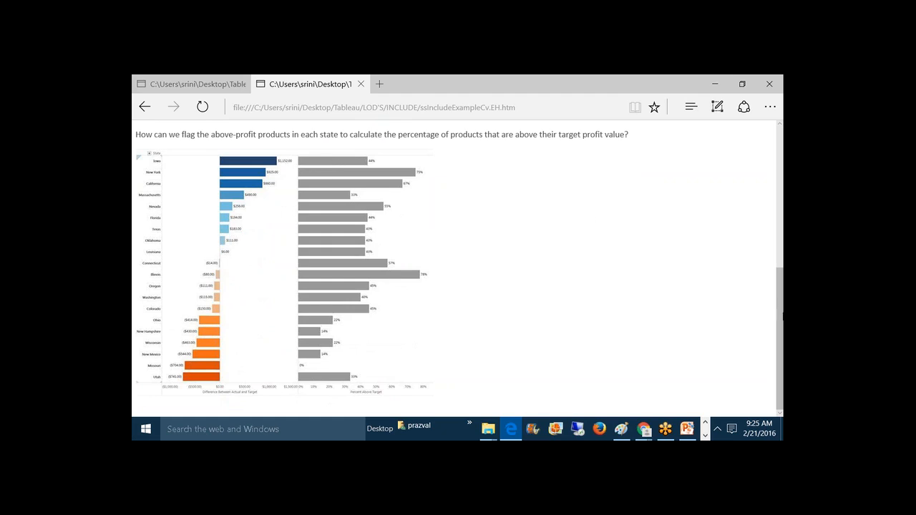
{"action": "scroll", "coordinate": [758, 205], "scroll_direction": "up", "scroll_amount": 5}
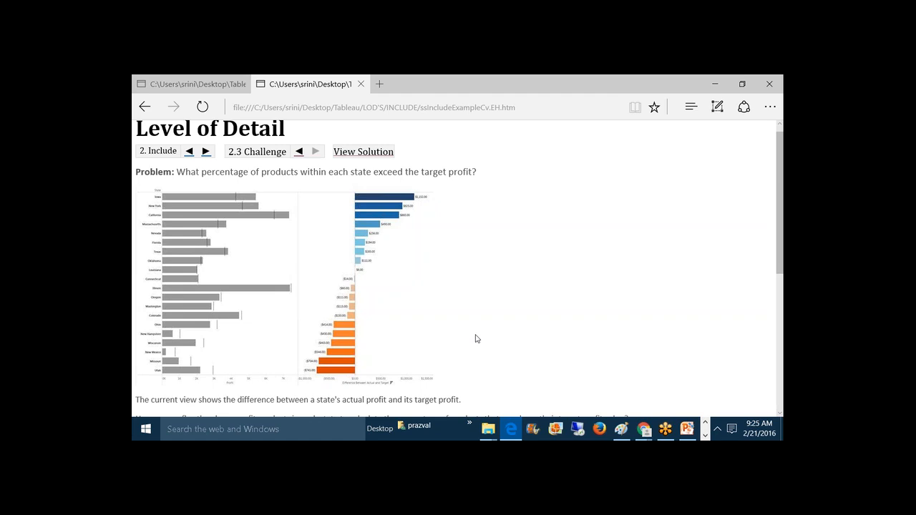
Switch to Tableau and start a new connection to a Microsoft Access file.
{"action": "left_click", "coordinate": [705, 435]}
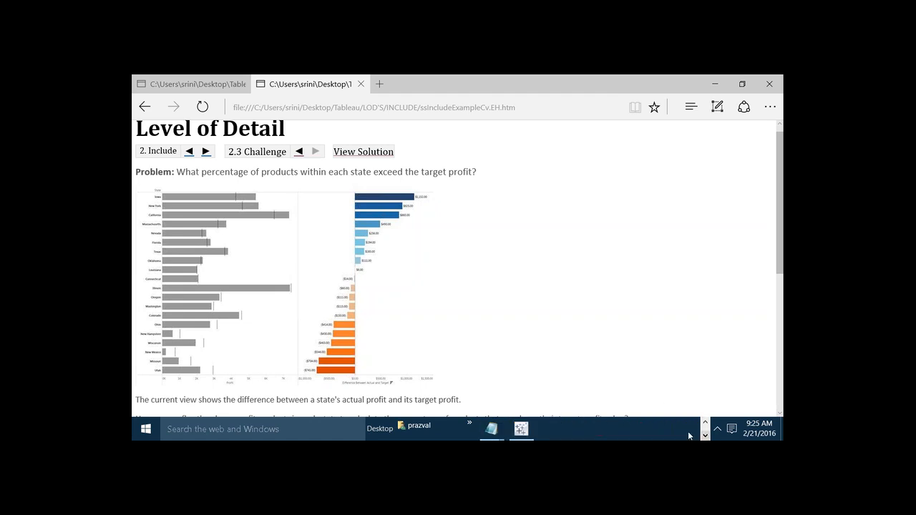
{"action": "left_click", "coordinate": [521, 429]}
{"action": "left_click", "coordinate": [197, 108]}
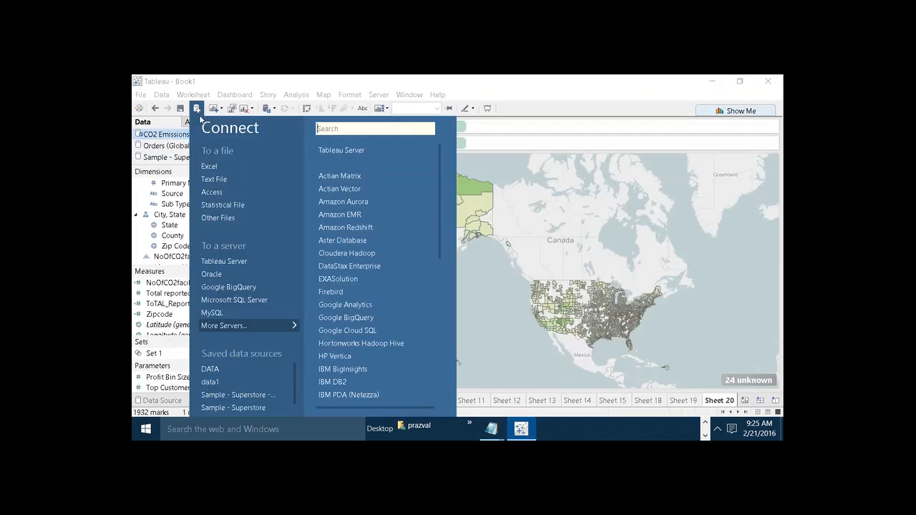
{"action": "left_click", "coordinate": [221, 193]}
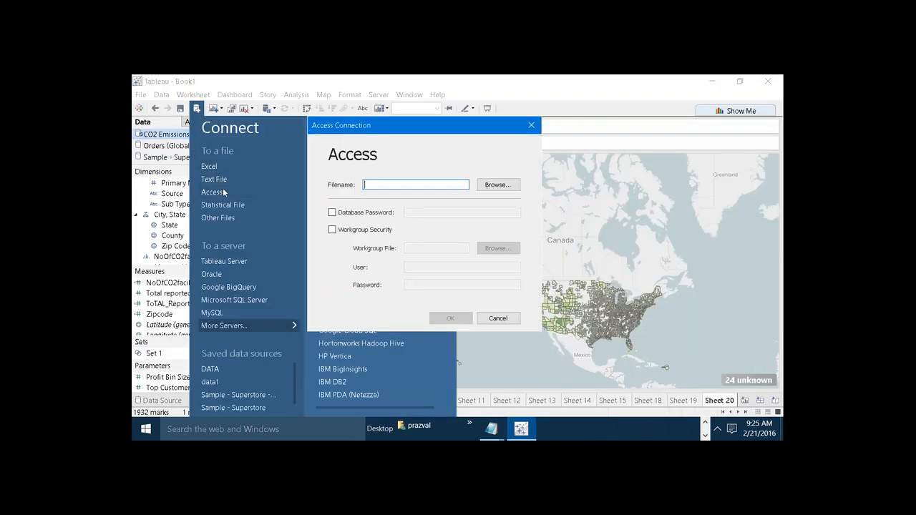
Connect to Sample - Coffee Chain.mdb in the Datasources\Archive folder of My Tableau Repository.
{"action": "left_click", "coordinate": [493, 187]}
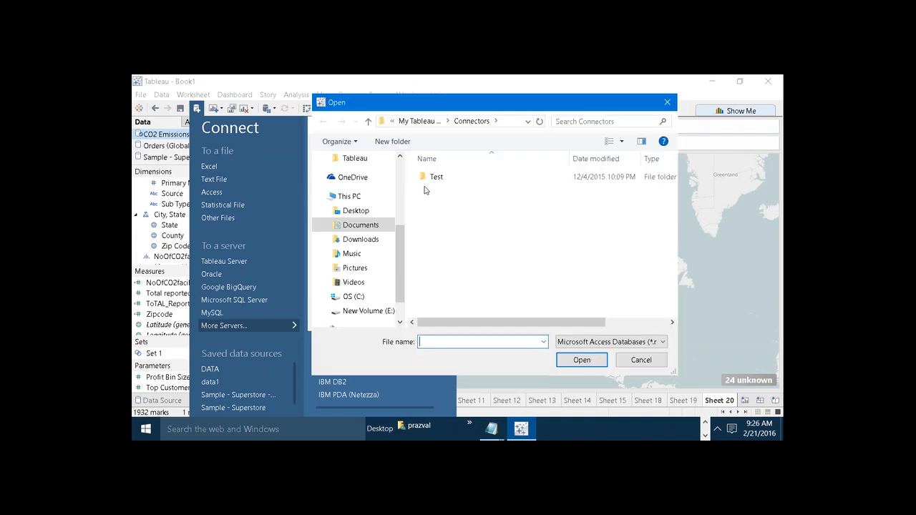
{"action": "left_click", "coordinate": [367, 227]}
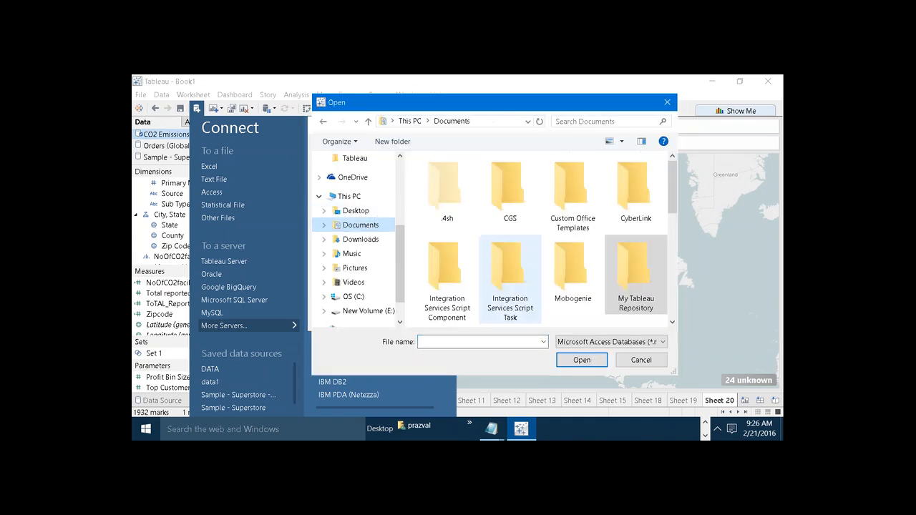
{"action": "double_click", "coordinate": [647, 272]}
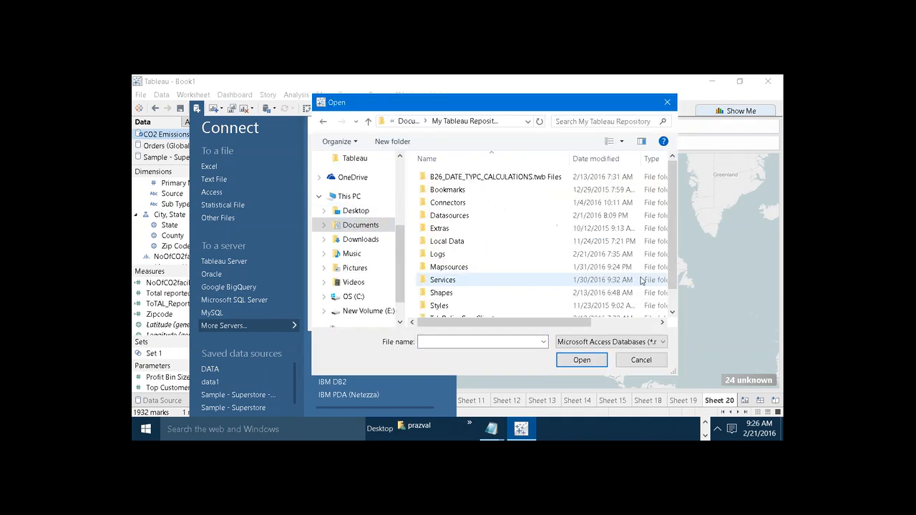
{"action": "double_click", "coordinate": [508, 215]}
{"action": "double_click", "coordinate": [504, 214]}
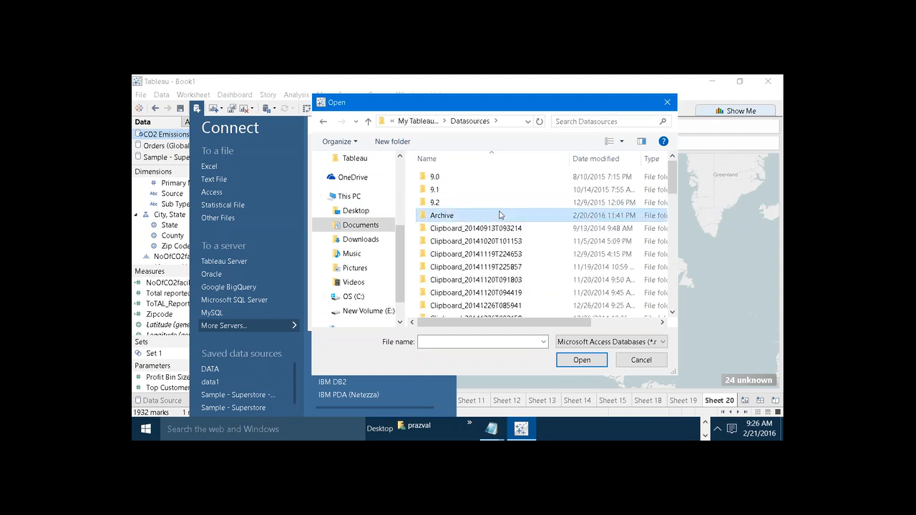
{"action": "left_click", "coordinate": [493, 196]}
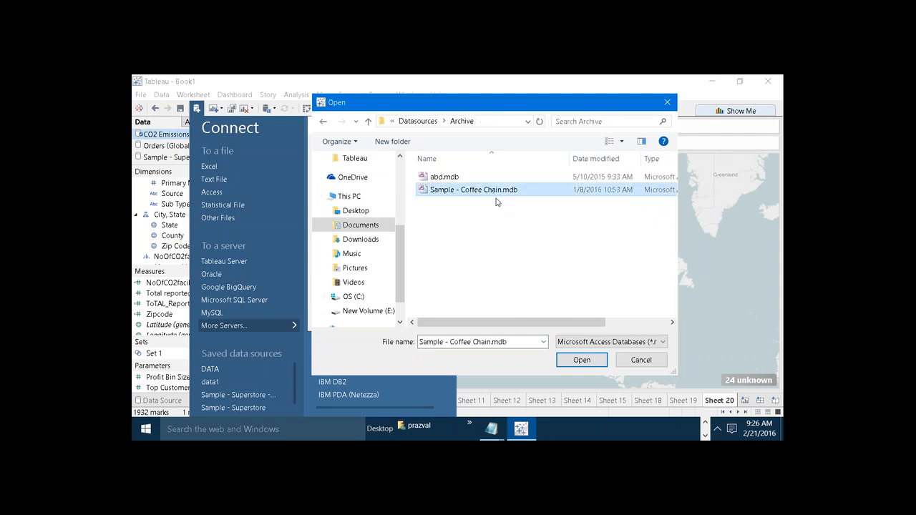
{"action": "left_click", "coordinate": [577, 360]}
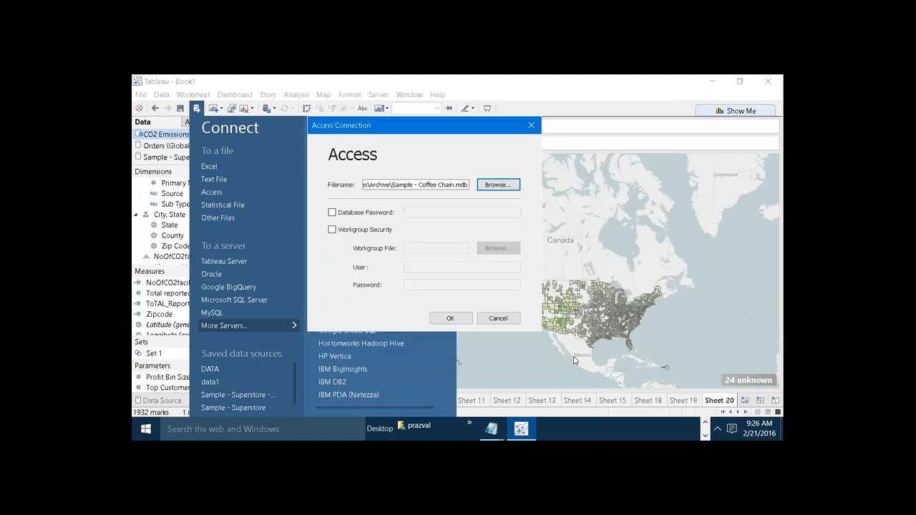
{"action": "left_click", "coordinate": [462, 320]}
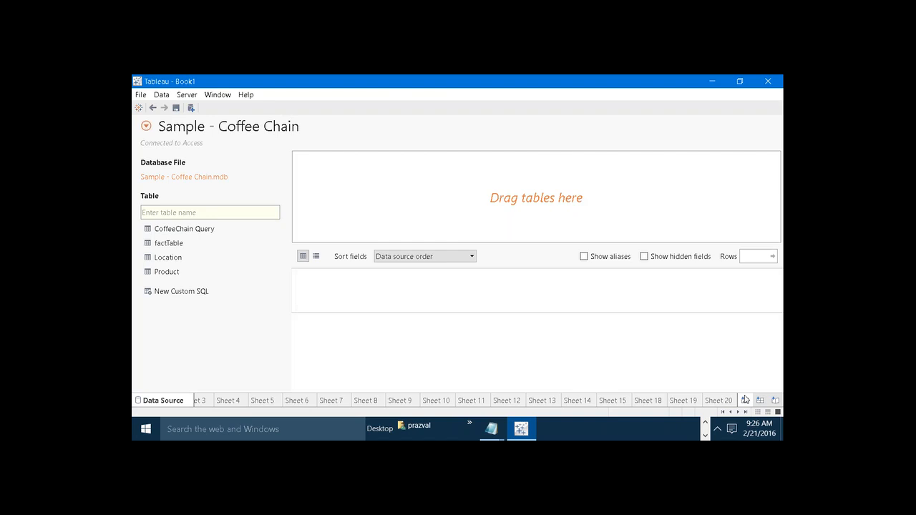
Add a new worksheet and select the Sample - Coffee Chain data source for it.
{"action": "left_click", "coordinate": [744, 399]}
{"action": "left_click", "coordinate": [744, 399]}
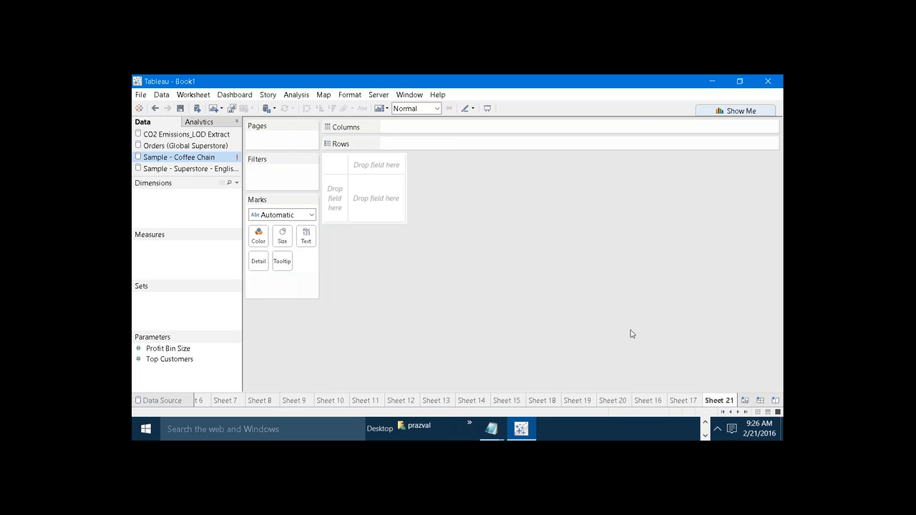
{"action": "left_click", "coordinate": [212, 171]}
{"action": "left_click", "coordinate": [201, 161]}
{"action": "key", "text": "super"}
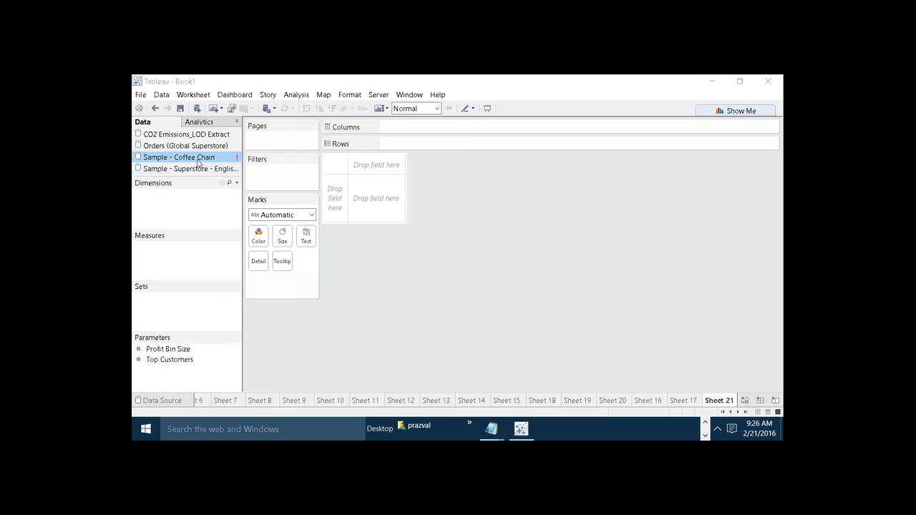
{"action": "left_click", "coordinate": [449, 263]}
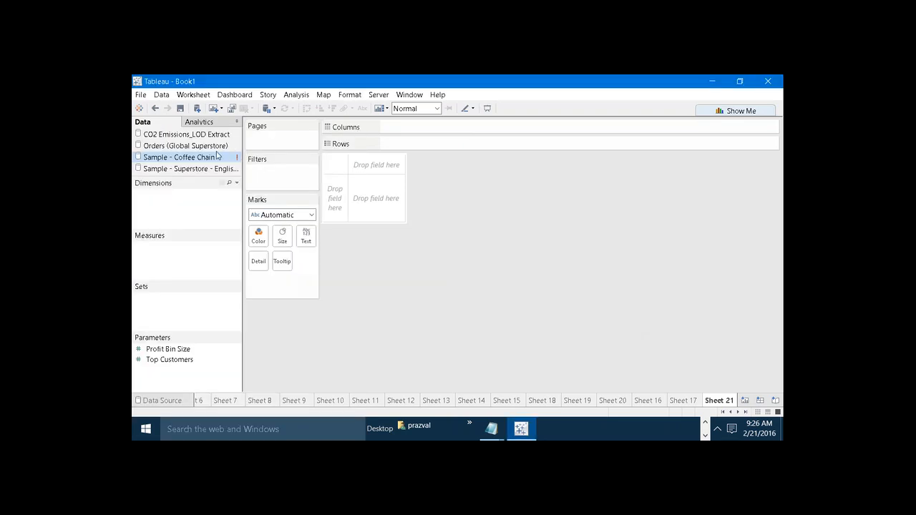
Edit the Sample - Coffee Chain data source to include the CoffeeChain Query table and return to Sheet 21.
{"action": "right_click", "coordinate": [215, 157]}
{"action": "left_click", "coordinate": [246, 162]}
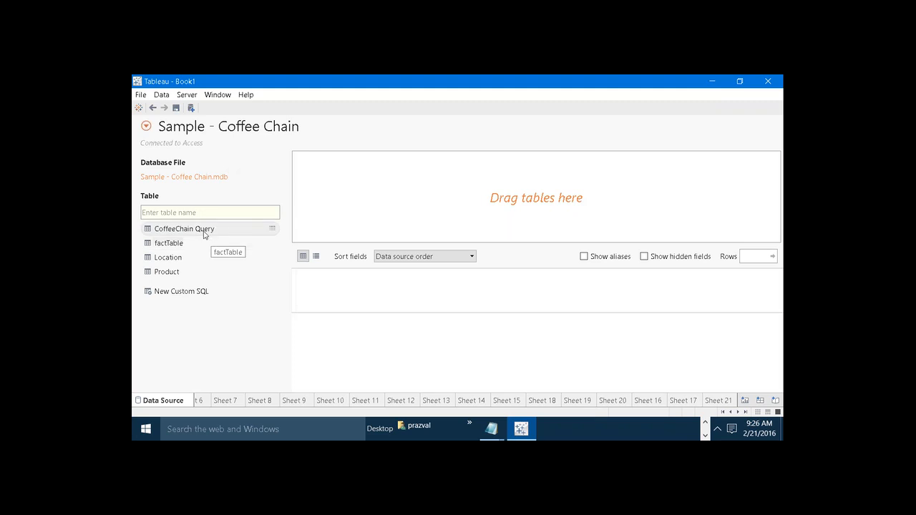
{"action": "double_click", "coordinate": [203, 229]}
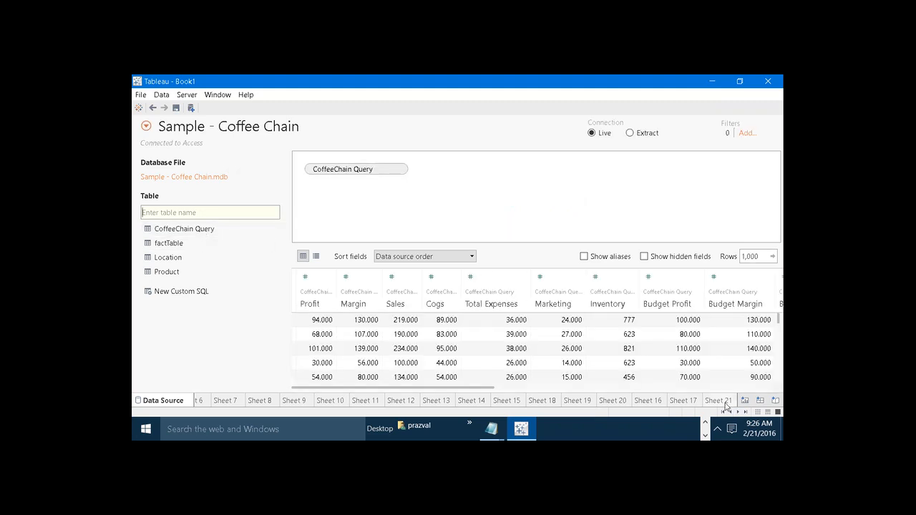
{"action": "left_click", "coordinate": [719, 402]}
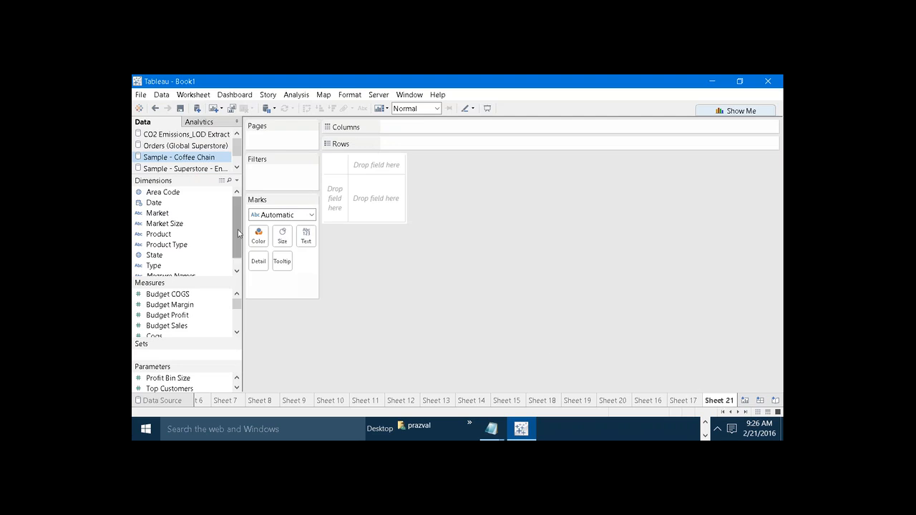
Build a text table with State and Product as rows, showing Profit first and Budget Profit second.
{"action": "left_click_drag", "start_coordinate": [238, 233], "coordinate": [477, 146]}
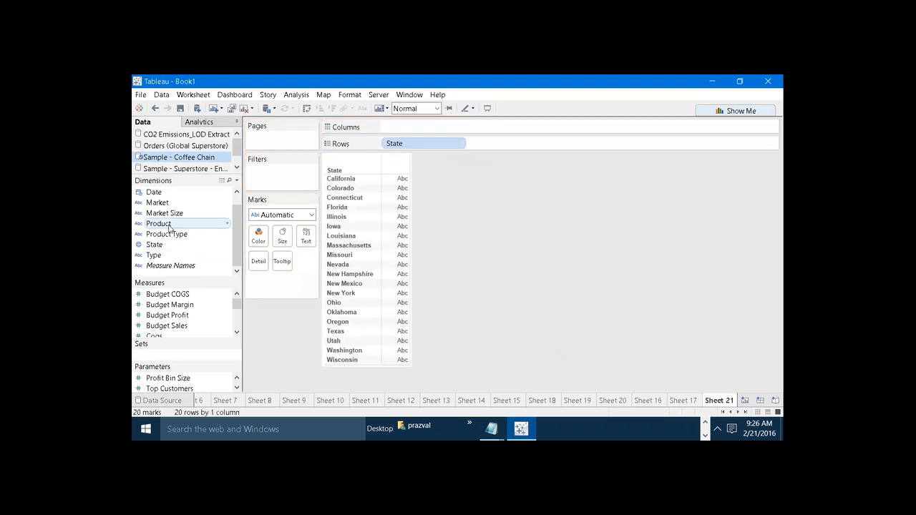
{"action": "mouse_move", "coordinate": [170, 228]}
{"action": "left_mouse_down"}
{"action": "mouse_move", "coordinate": [479, 166]}
{"action": "mouse_move", "coordinate": [501, 143]}
{"action": "mouse_move", "coordinate": [473, 143]}
{"action": "left_mouse_up"}
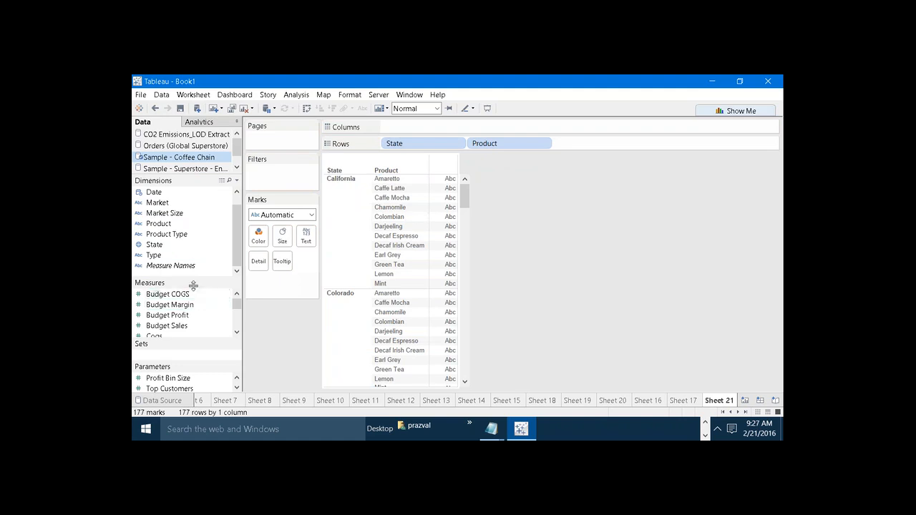
{"action": "left_click_drag", "start_coordinate": [193, 285], "coordinate": [192, 218]}
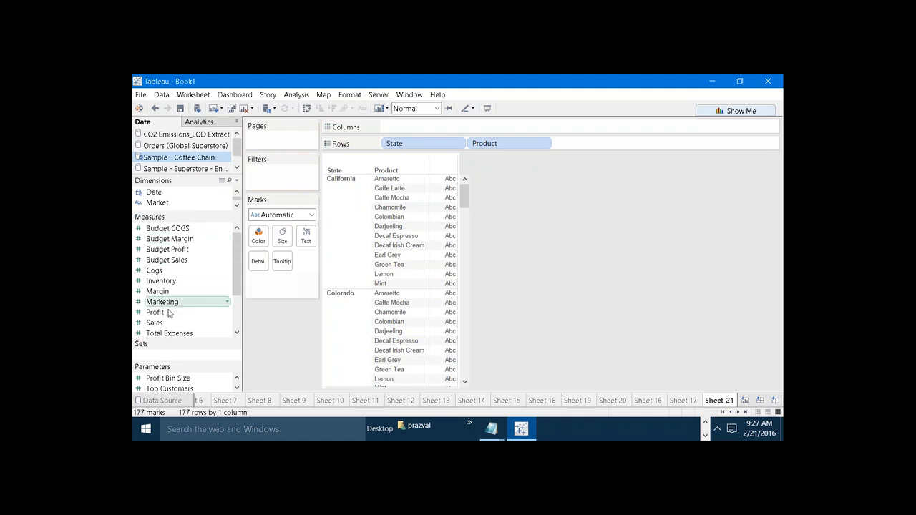
{"action": "left_click_drag", "start_coordinate": [169, 312], "coordinate": [313, 236]}
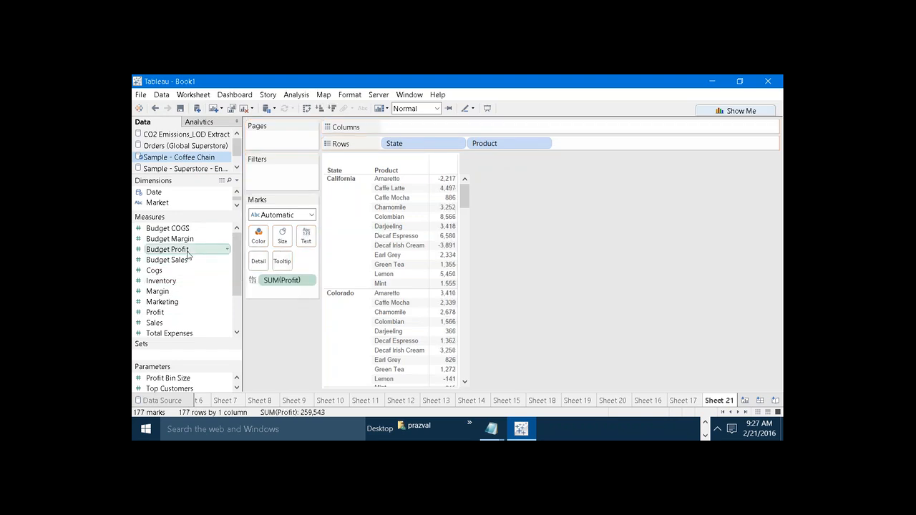
{"action": "left_click_drag", "start_coordinate": [187, 250], "coordinate": [445, 255]}
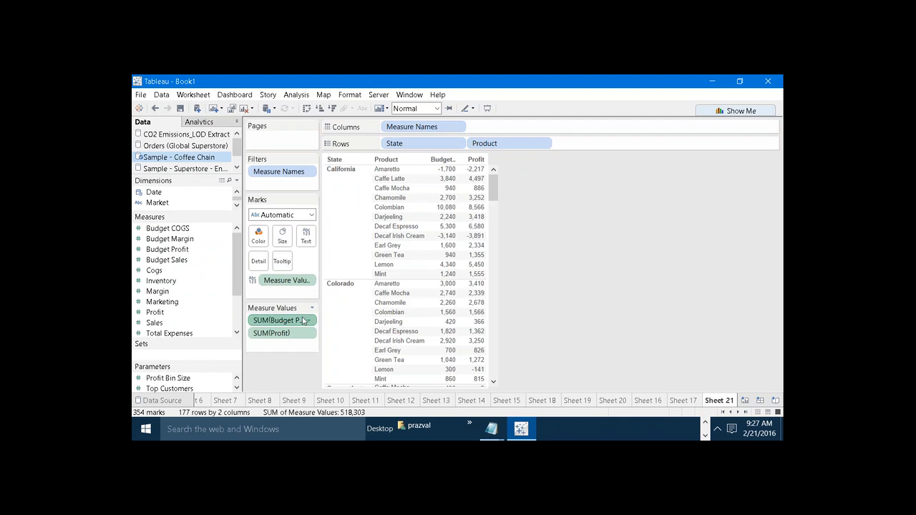
{"action": "left_click_drag", "start_coordinate": [302, 320], "coordinate": [286, 338]}
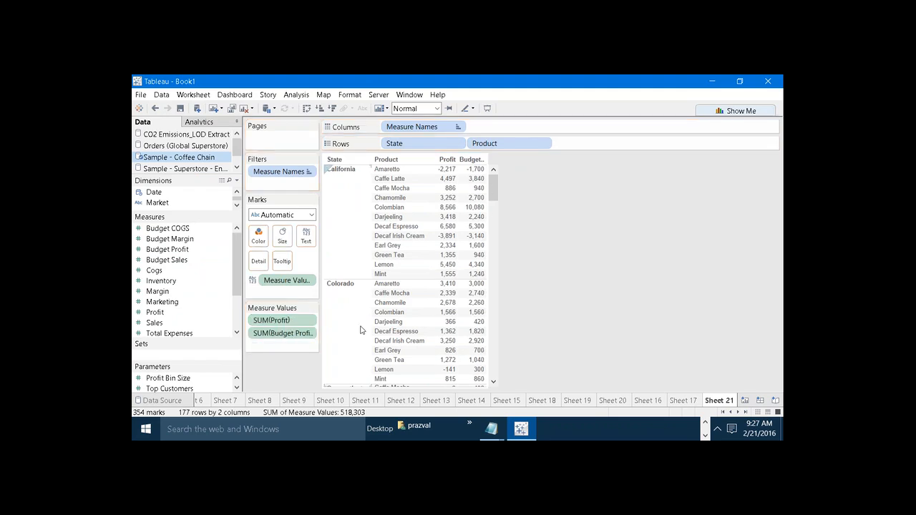
Highlight the Profit column and the Budget Profit column in turn, and clear the highlight.
{"action": "left_click", "coordinate": [448, 159]}
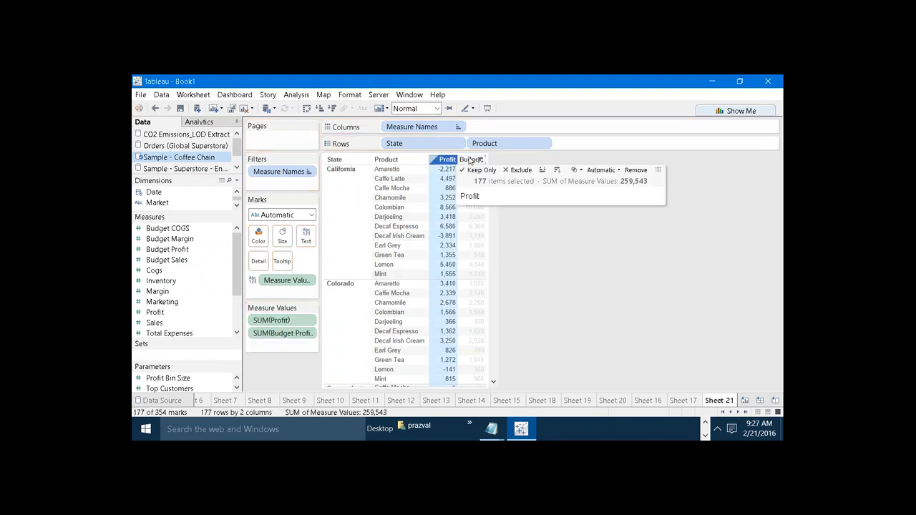
{"action": "left_click", "coordinate": [471, 159]}
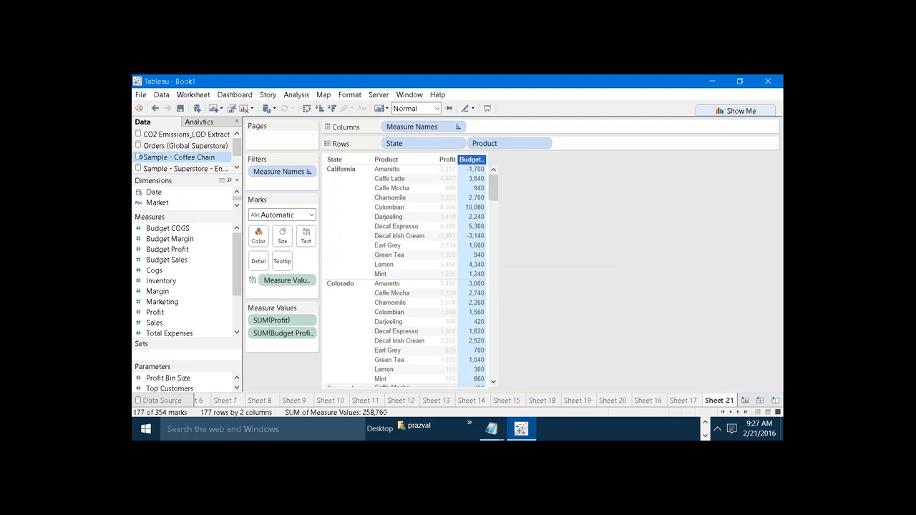
{"action": "left_click", "coordinate": [505, 227]}
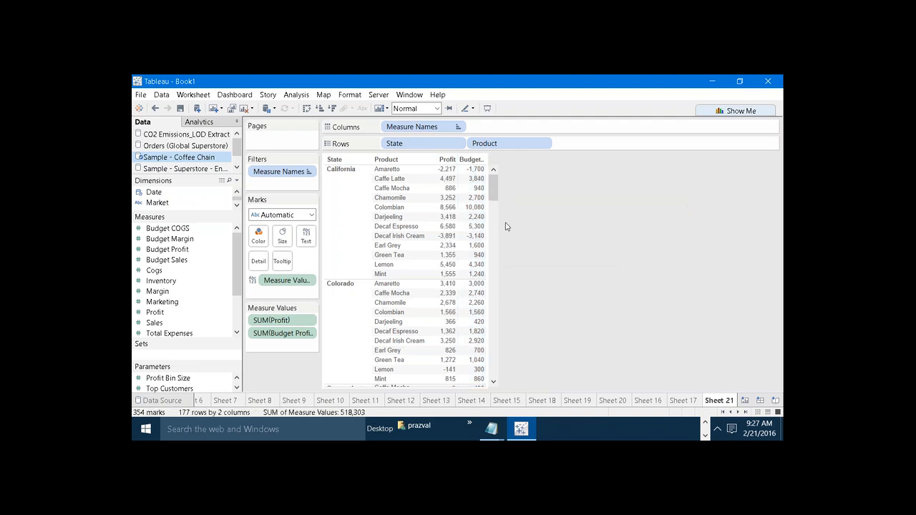
Highlight California's Caffe Latte and Chamomile rows to compare profit with budget profit, and clear the selection.
{"action": "left_click", "coordinate": [405, 180]}
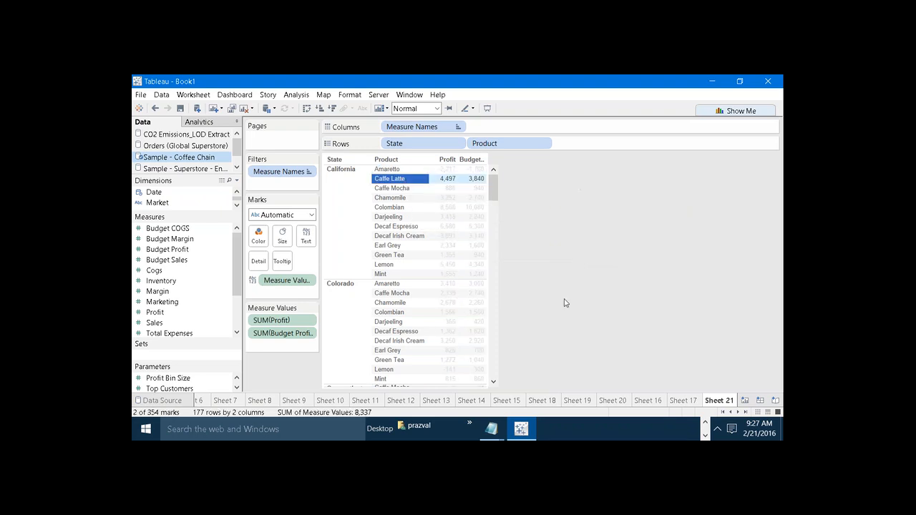
{"action": "left_click", "coordinate": [391, 201], "text": "ctrl"}
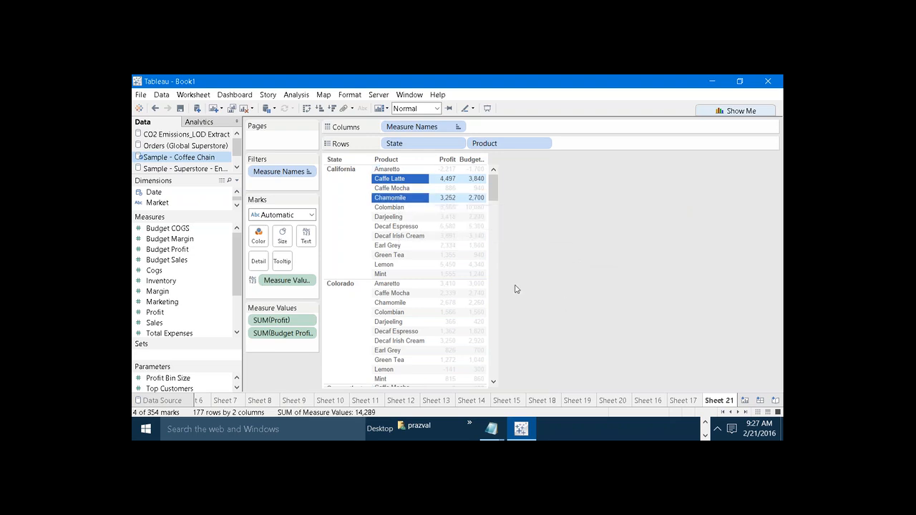
{"action": "left_click", "coordinate": [392, 229], "text": "ctrl"}
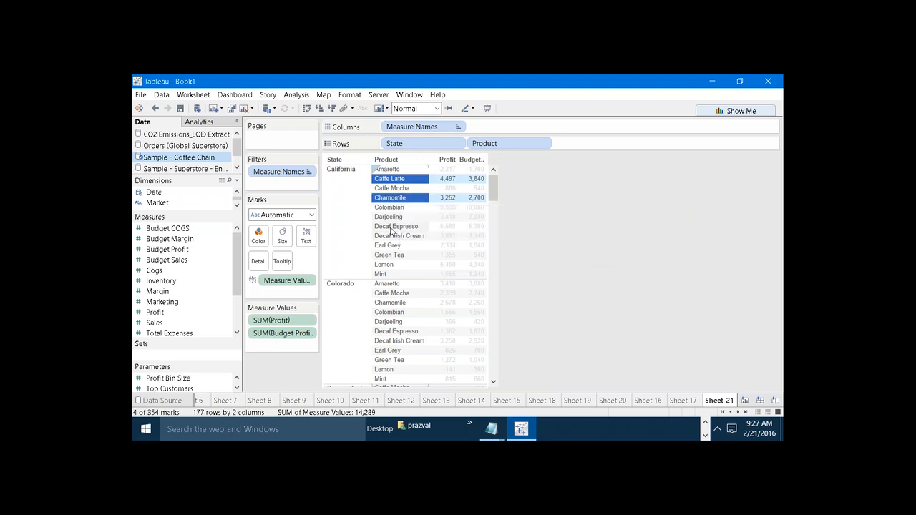
{"action": "left_click", "coordinate": [534, 348]}
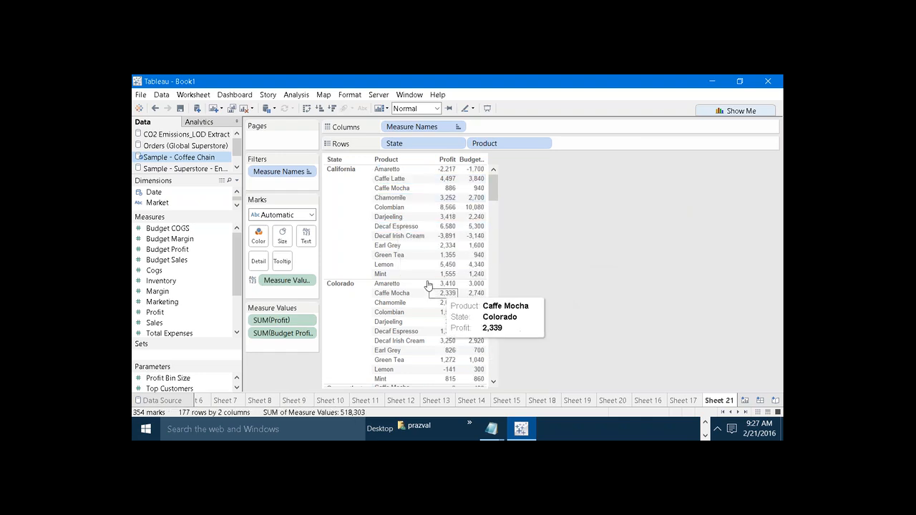
Highlight California's Earl Grey, Green Tea, Lemon, Mint, Caffe Latte, Chamomile, Darjeeling and Decaf Espresso rows to compare profit with budget profit, and clear the selection.
{"action": "left_click", "coordinate": [390, 246]}
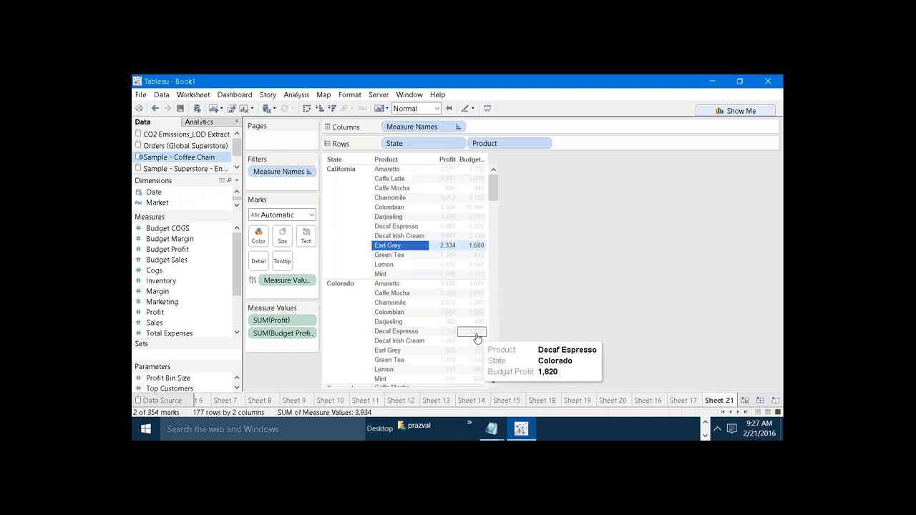
{"action": "left_click", "coordinate": [391, 255], "text": "ctrl"}
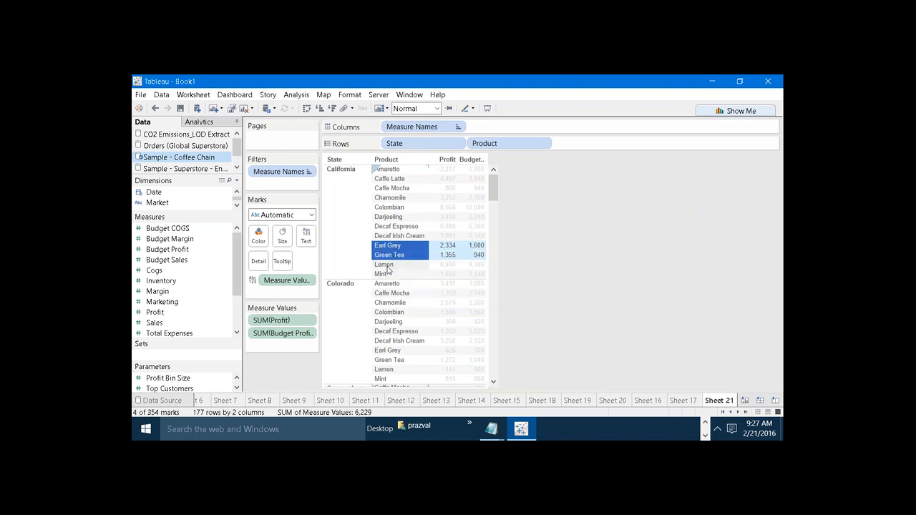
{"action": "left_click", "coordinate": [386, 265], "text": "ctrl"}
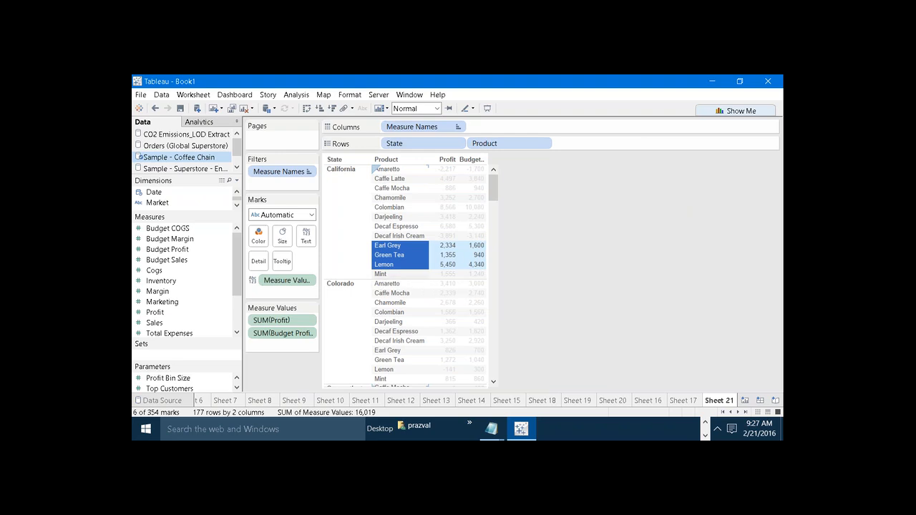
{"action": "left_click", "coordinate": [386, 274], "text": "ctrl"}
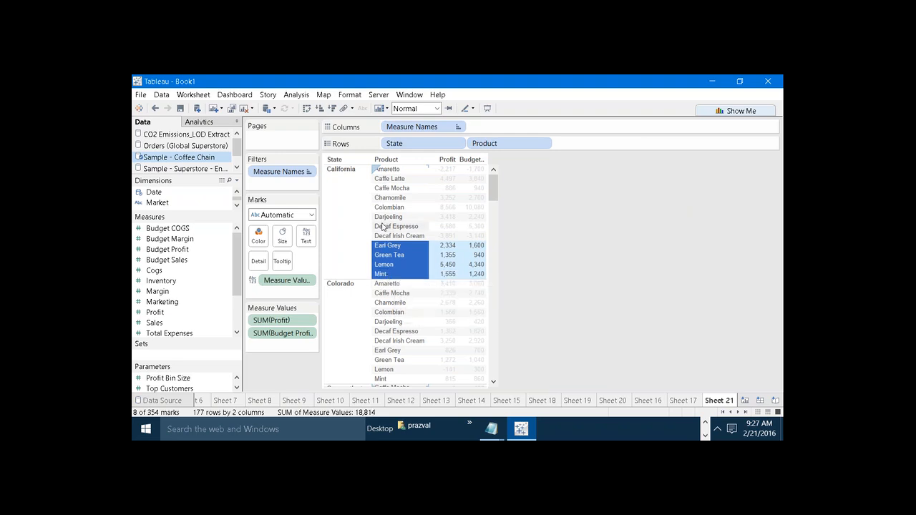
{"action": "left_click", "coordinate": [390, 179], "text": "ctrl"}
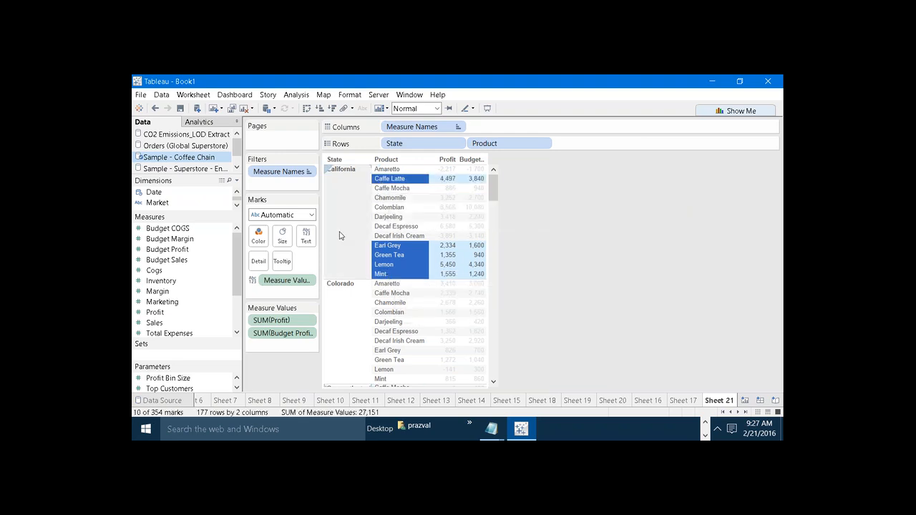
{"action": "left_click", "coordinate": [384, 200], "text": "ctrl"}
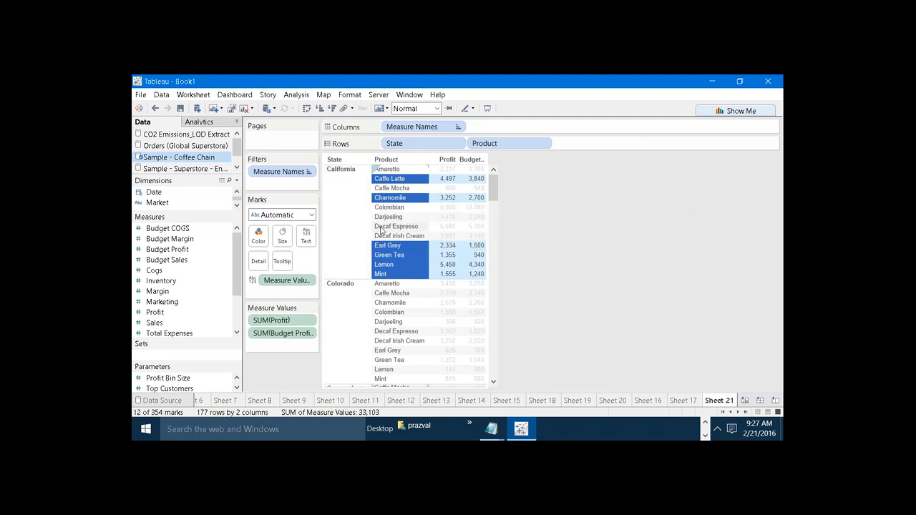
{"action": "left_click", "coordinate": [385, 217], "text": "ctrl"}
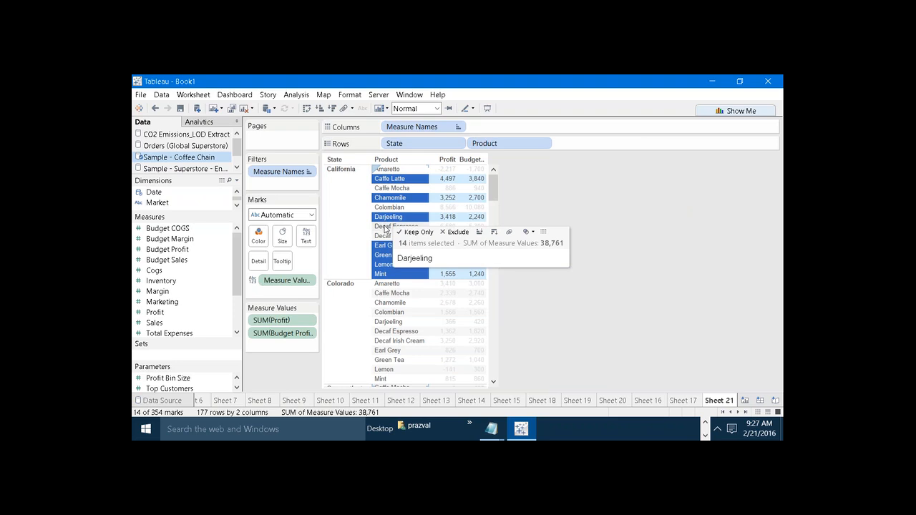
{"action": "left_click", "coordinate": [384, 226], "text": "ctrl"}
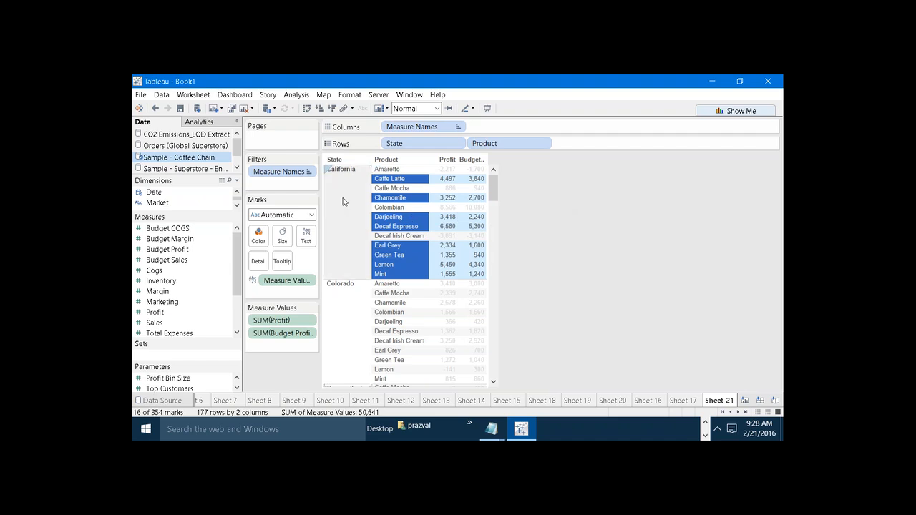
{"action": "left_click", "coordinate": [520, 204]}
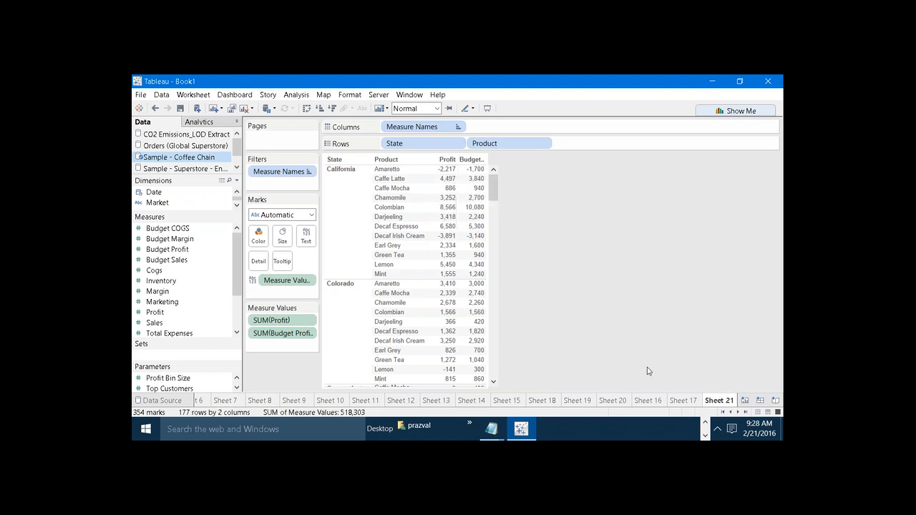
Switch to the Edge browser, review the 2.3 Challenge page on products above target profit and its charts, and return to Tableau.
{"action": "left_click", "coordinate": [704, 423]}
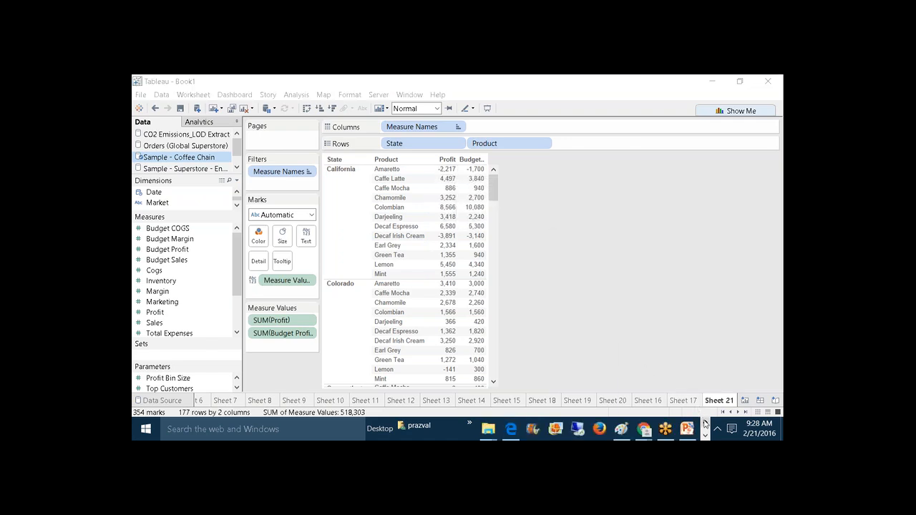
{"action": "left_click", "coordinate": [511, 429]}
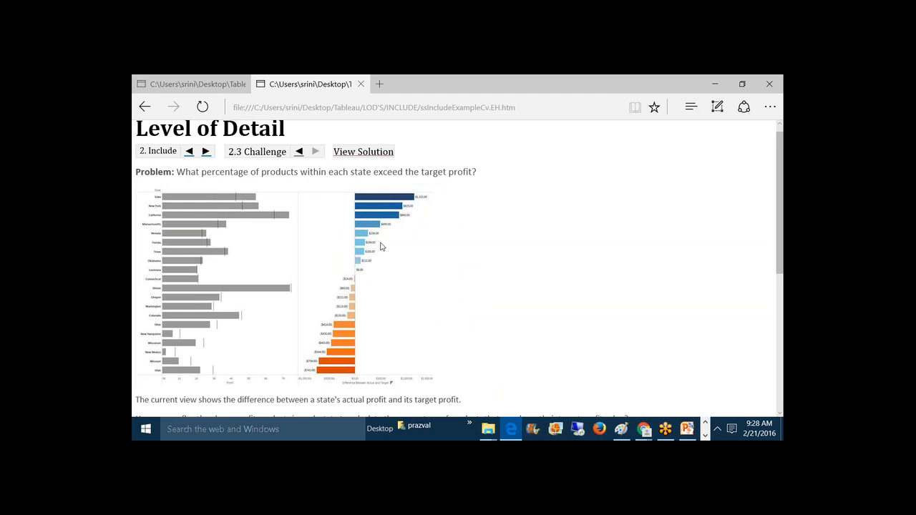
{"action": "scroll", "coordinate": [780, 215], "scroll_direction": "down", "scroll_amount": 3}
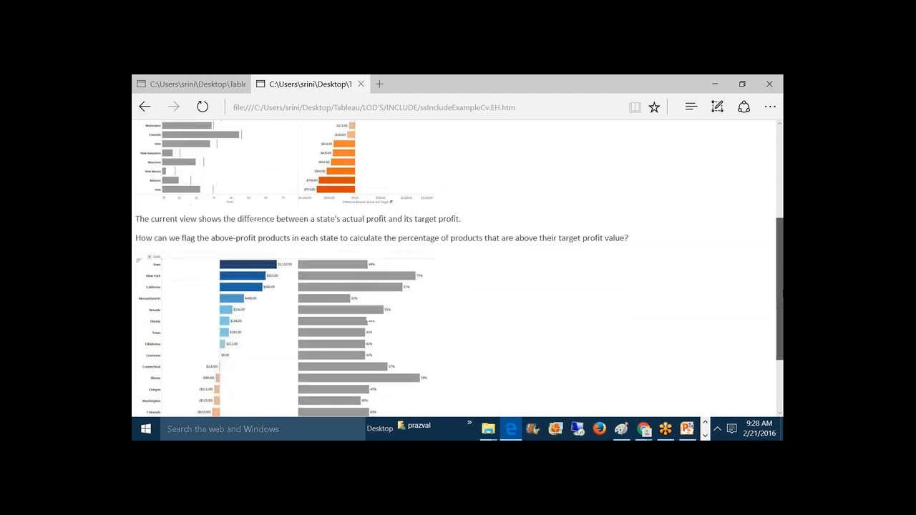
{"action": "scroll", "coordinate": [778, 358], "scroll_direction": "down", "scroll_amount": 2}
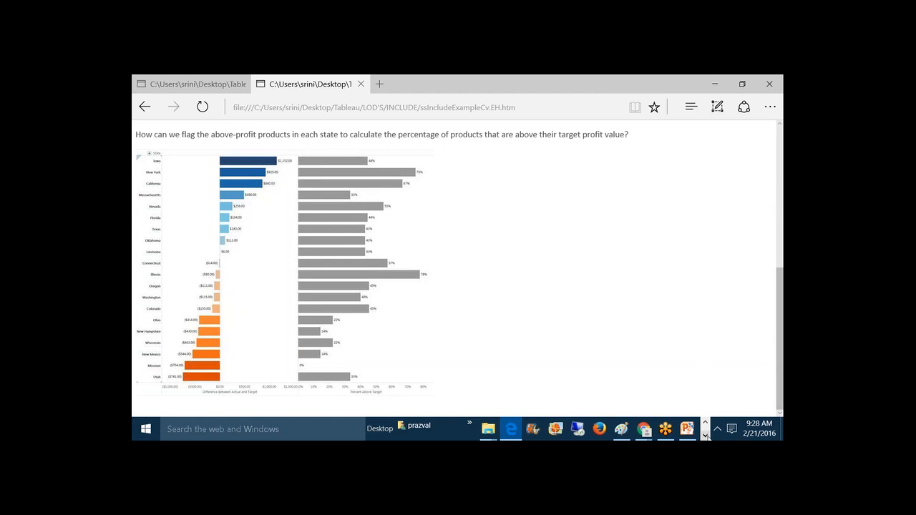
{"action": "left_click", "coordinate": [705, 434]}
{"action": "left_click", "coordinate": [521, 429]}
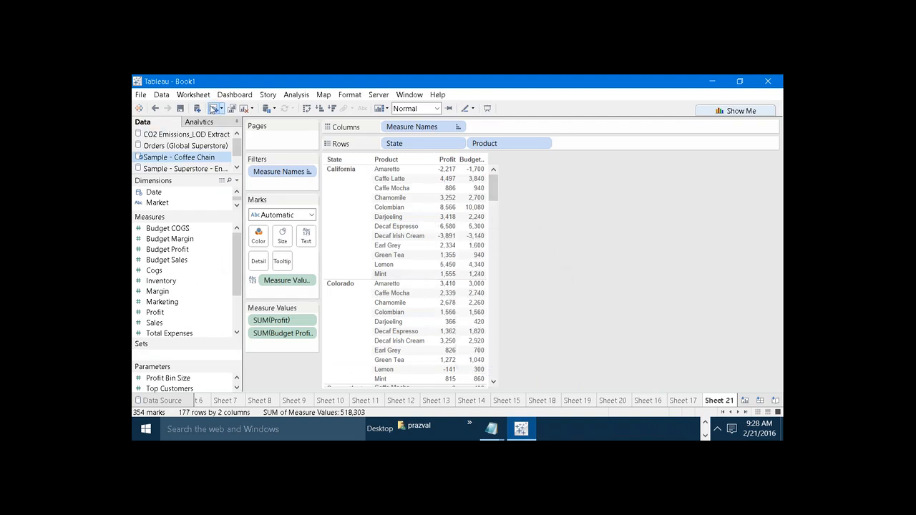
Create a new worksheet from the Coffee Chain data and place State on Rows.
{"action": "left_click", "coordinate": [213, 108]}
{"action": "left_click_drag", "start_coordinate": [174, 228], "coordinate": [184, 302]}
{"action": "left_click_drag", "start_coordinate": [166, 255], "coordinate": [415, 144]}
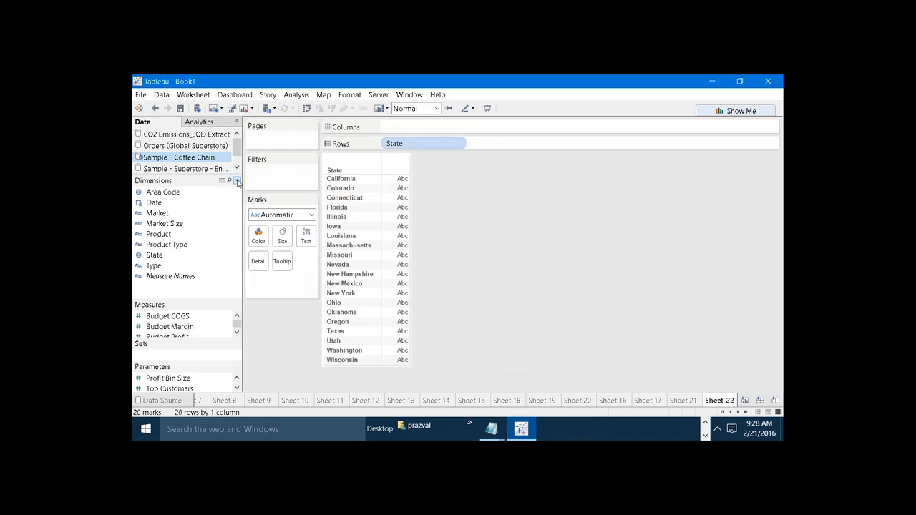
Create a calculated field named KPI with the formula SUM([Profit]) - SUM([Budget Profit]).
{"action": "left_click", "coordinate": [236, 181]}
{"action": "left_click", "coordinate": [235, 192]}
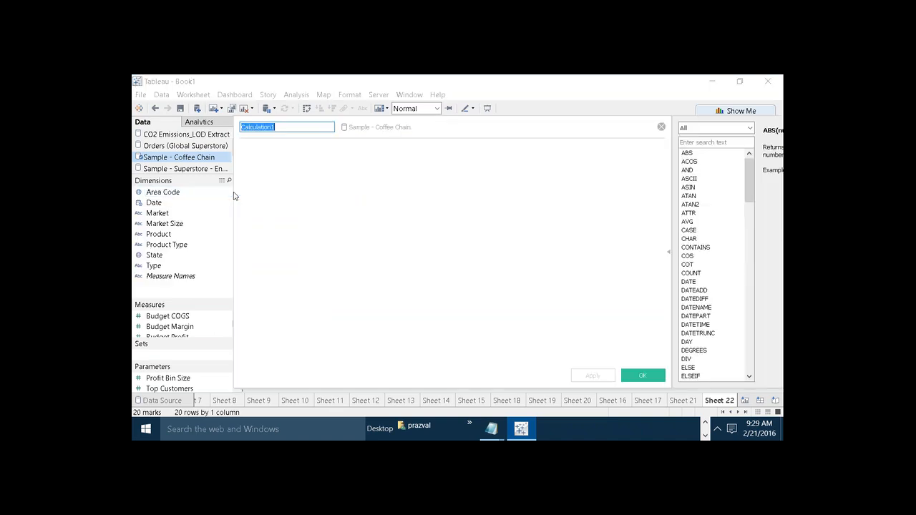
{"action": "type", "text": "KPI"}
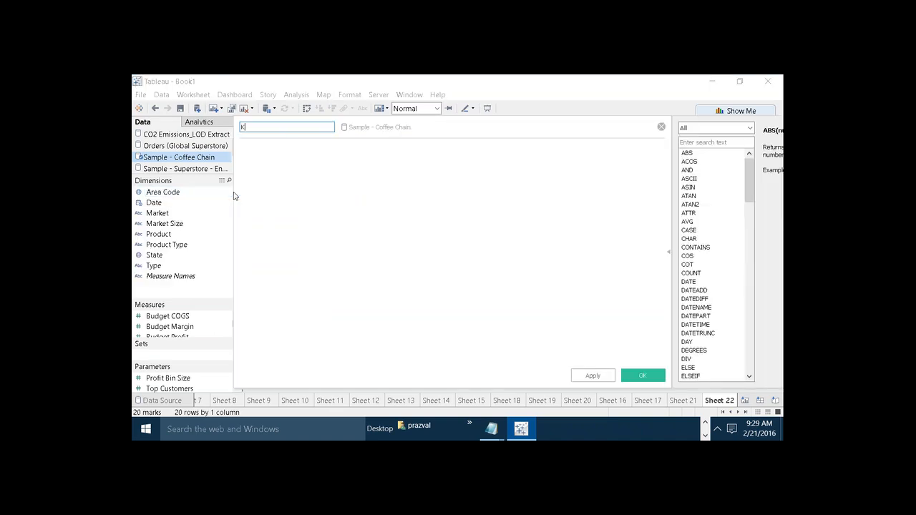
{"action": "left_click", "coordinate": [255, 194]}
{"action": "type", "text": "SUM"}
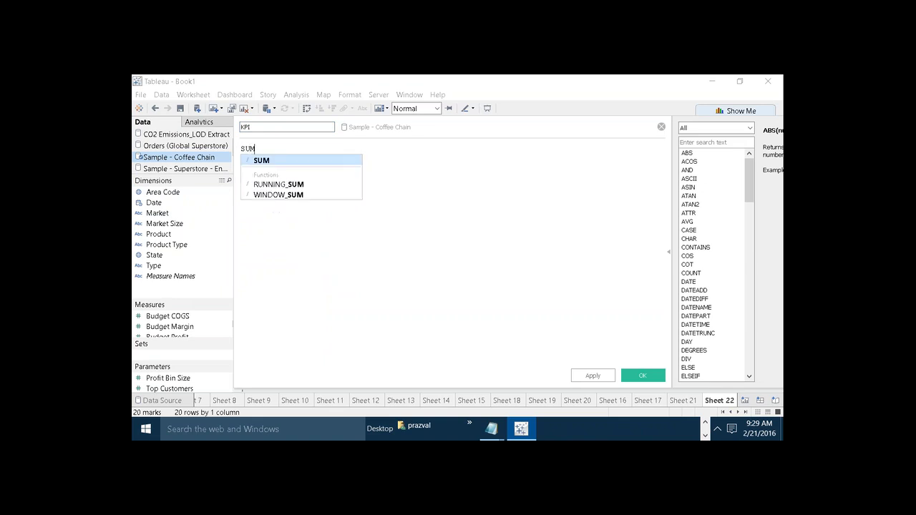
{"action": "type", "text": "(PRO"}
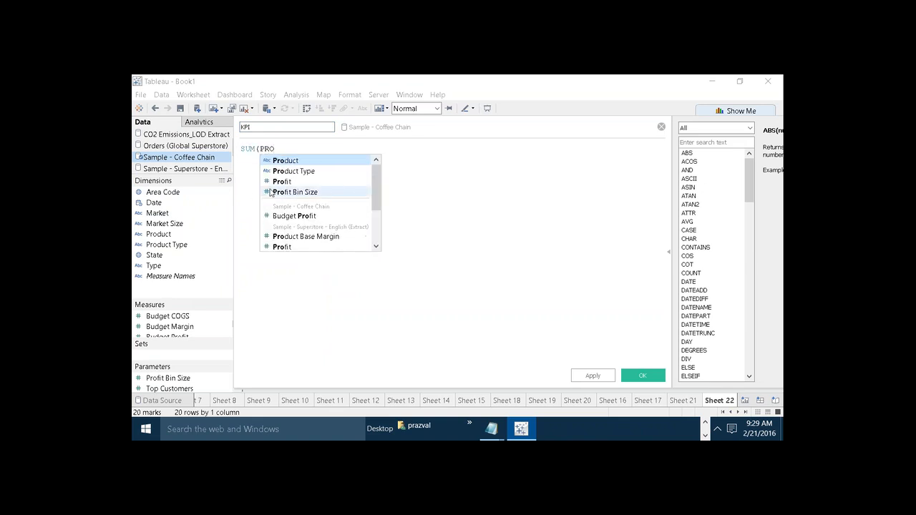
{"action": "left_click", "coordinate": [282, 182]}
{"action": "type", "text": ") "}
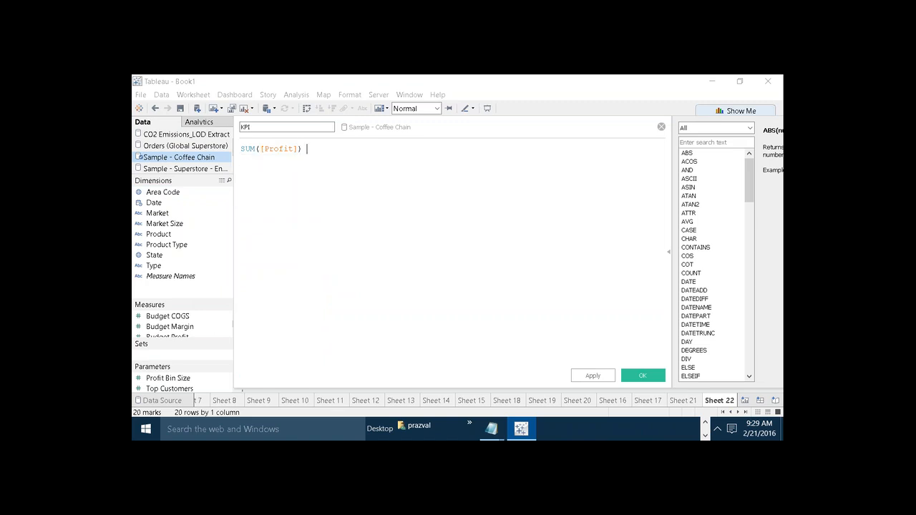
{"action": "type", "text": "- SUM"}
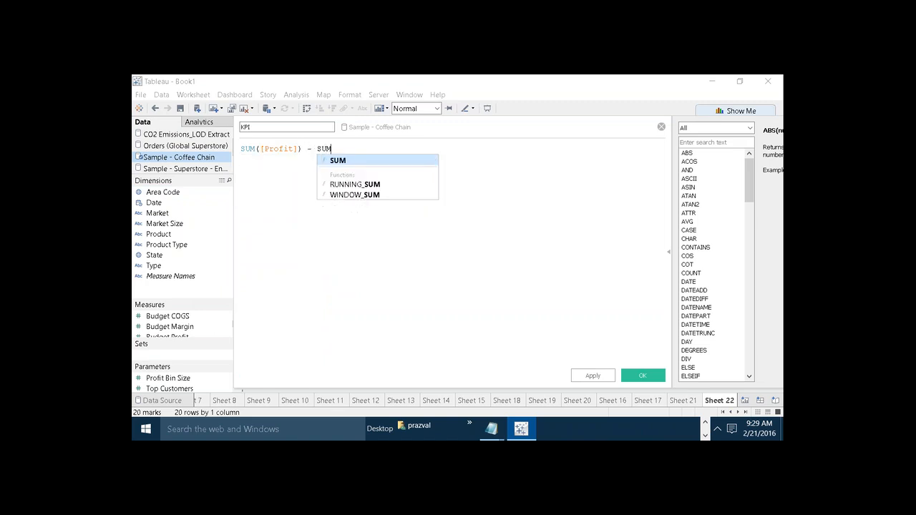
{"action": "type", "text": "(BUDG"}
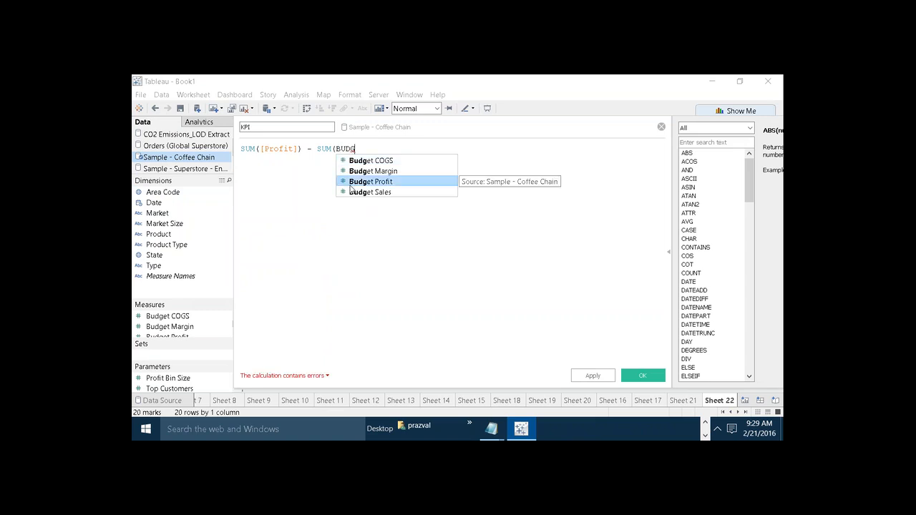
{"action": "left_click", "coordinate": [370, 182]}
{"action": "type", "text": ")"}
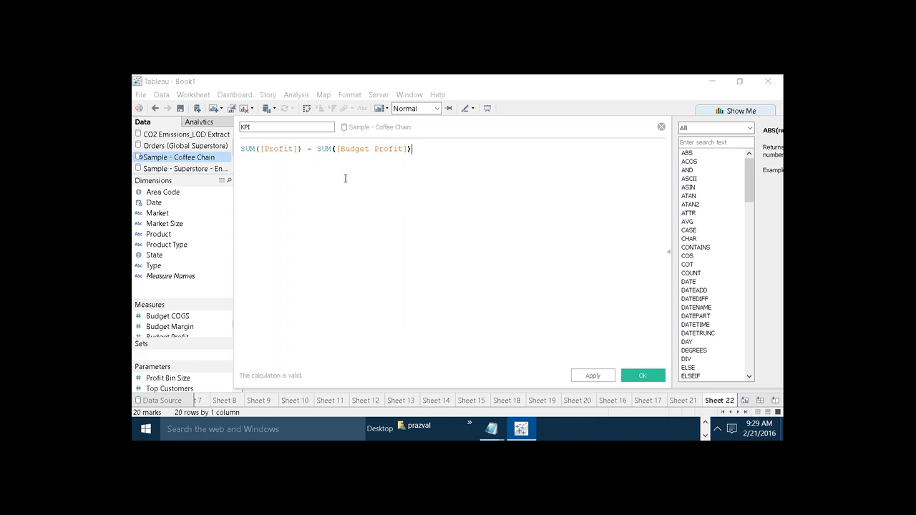
{"action": "left_click", "coordinate": [598, 378]}
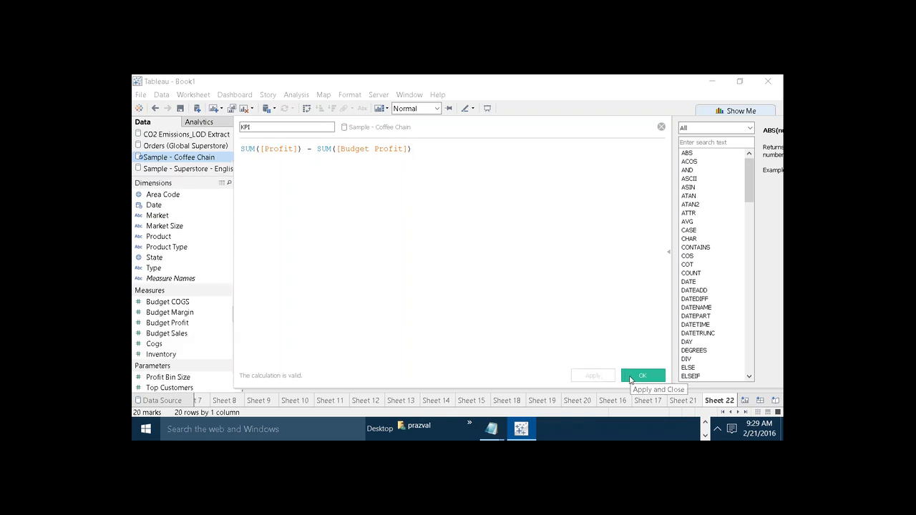
{"action": "left_click", "coordinate": [642, 376]}
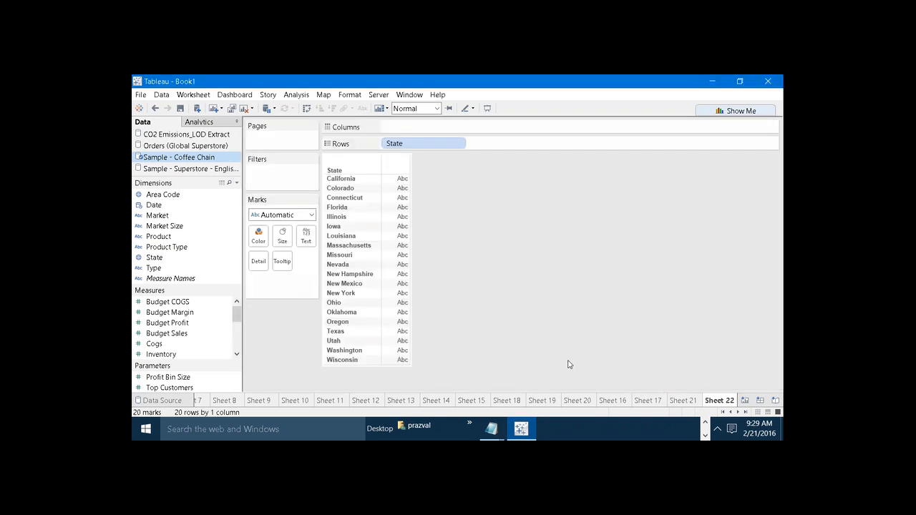
Show KPI as text for each state, and take it out of the view again.
{"action": "scroll", "coordinate": [237, 318], "scroll_direction": "down", "scroll_amount": 2}
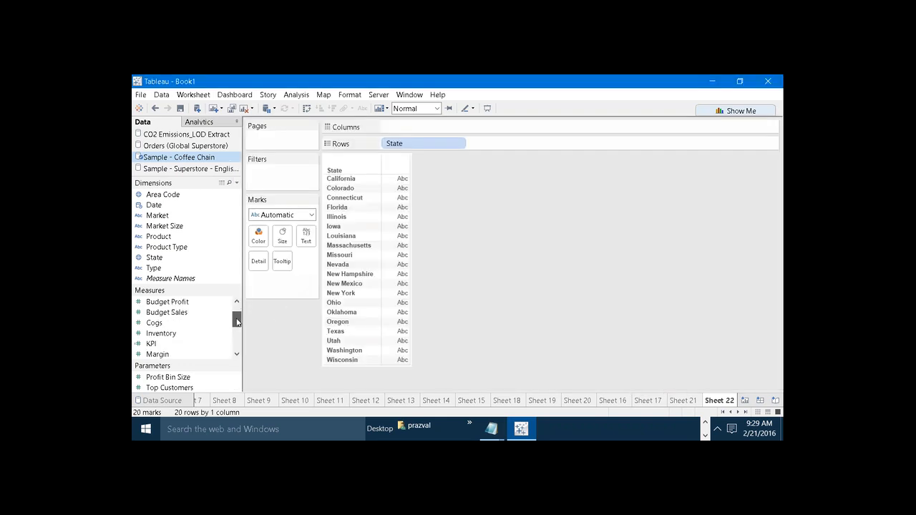
{"action": "left_click", "coordinate": [178, 326]}
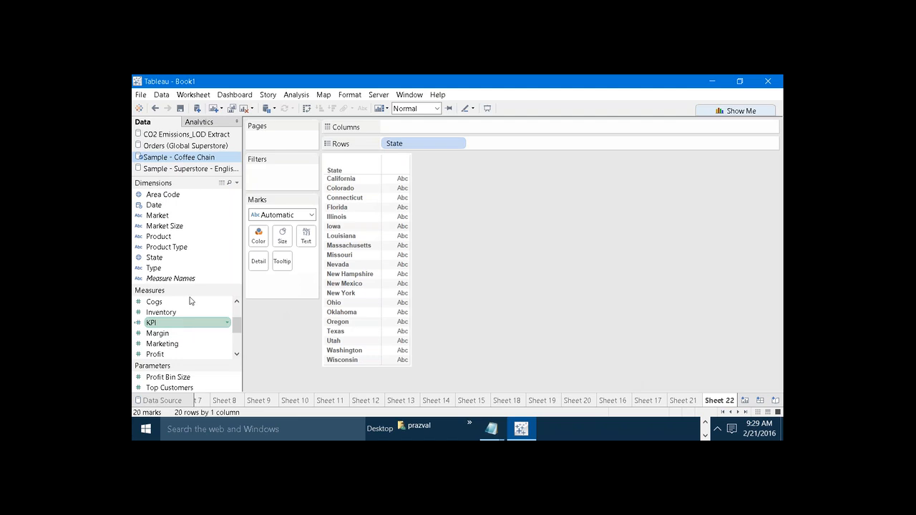
{"action": "right_click", "coordinate": [215, 234]}
{"action": "left_click", "coordinate": [282, 362]}
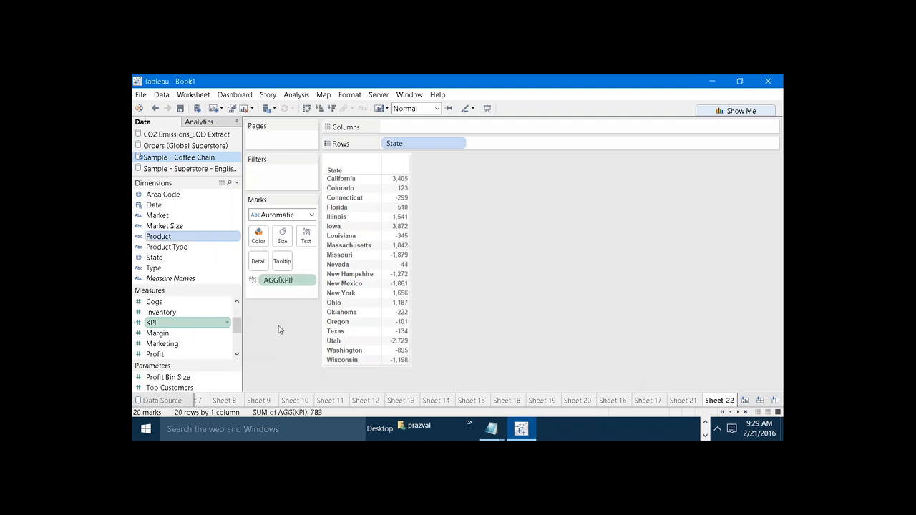
{"action": "left_click_drag", "start_coordinate": [276, 284], "coordinate": [183, 324]}
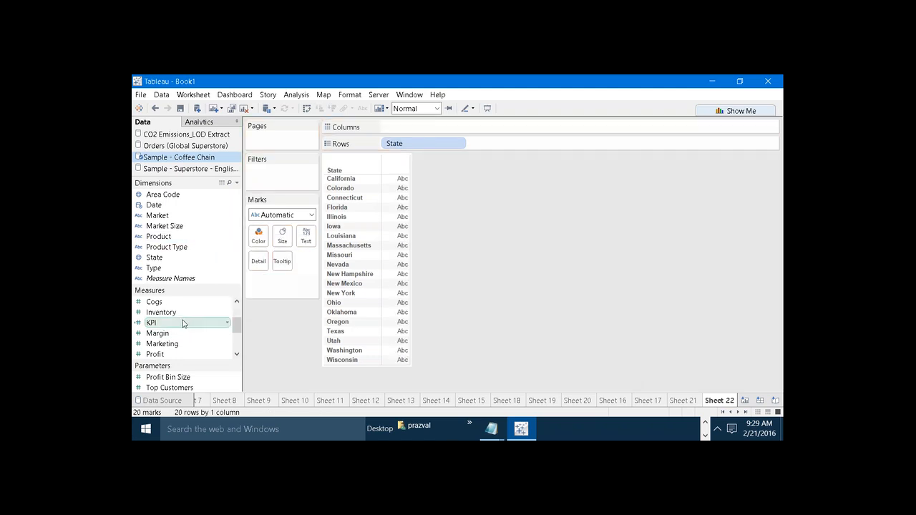
Change the KPI calculation to (SUM([Profit]) - SUM([Budget Profit]))>0 and save it.
{"action": "right_click", "coordinate": [183, 323]}
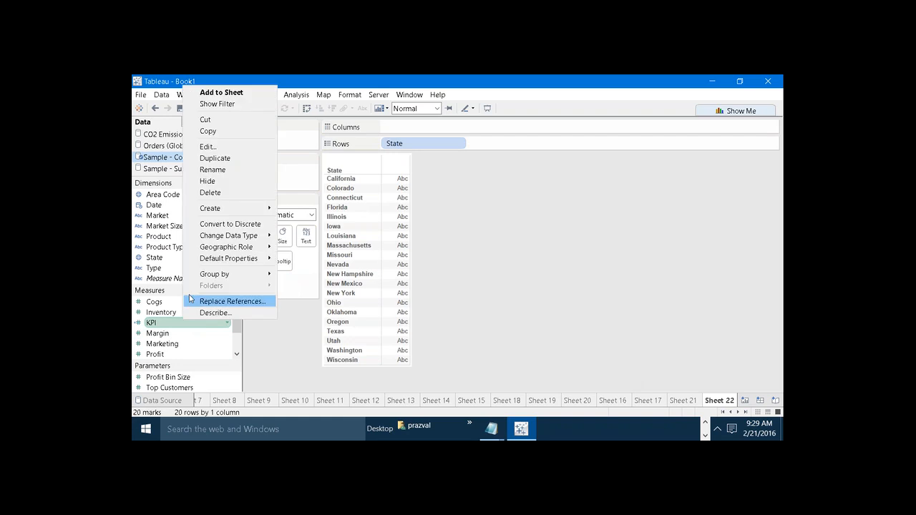
{"action": "left_click", "coordinate": [209, 145]}
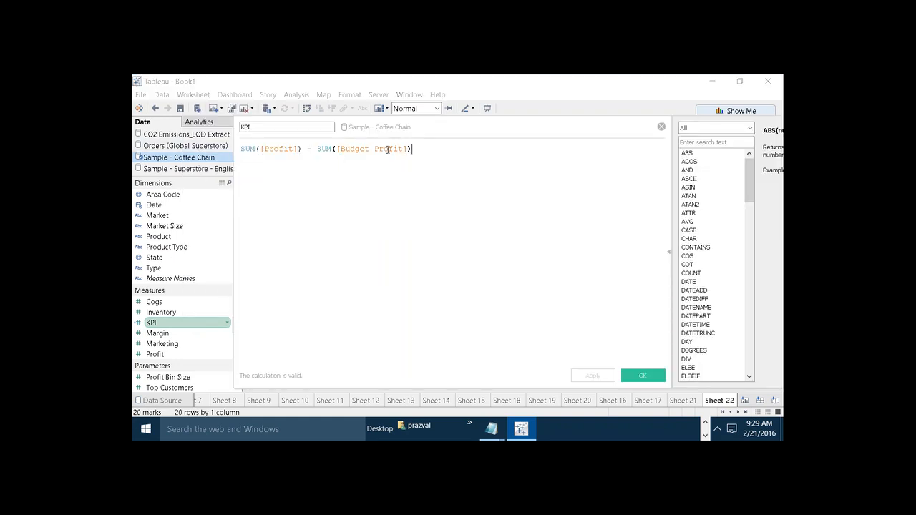
{"action": "type", "text": ")"}
{"action": "key", "text": "Left"}
{"action": "key", "text": "Left"}
{"action": "key", "text": "Left"}
{"action": "key", "text": "Left"}
{"action": "key", "text": "Left"}
{"action": "key", "text": "Left"}
{"action": "key", "text": "Left"}
{"action": "key", "text": "Left"}
{"action": "key", "text": "Left"}
{"action": "key", "text": "Left"}
{"action": "key", "text": "Left"}
{"action": "key", "text": "Left"}
{"action": "key", "text": "Left"}
{"action": "key", "text": "Left"}
{"action": "key", "text": "Left"}
{"action": "key", "text": "Left"}
{"action": "key", "text": "Left"}
{"action": "key", "text": "Left"}
{"action": "key", "text": "Left"}
{"action": "key", "text": "Left"}
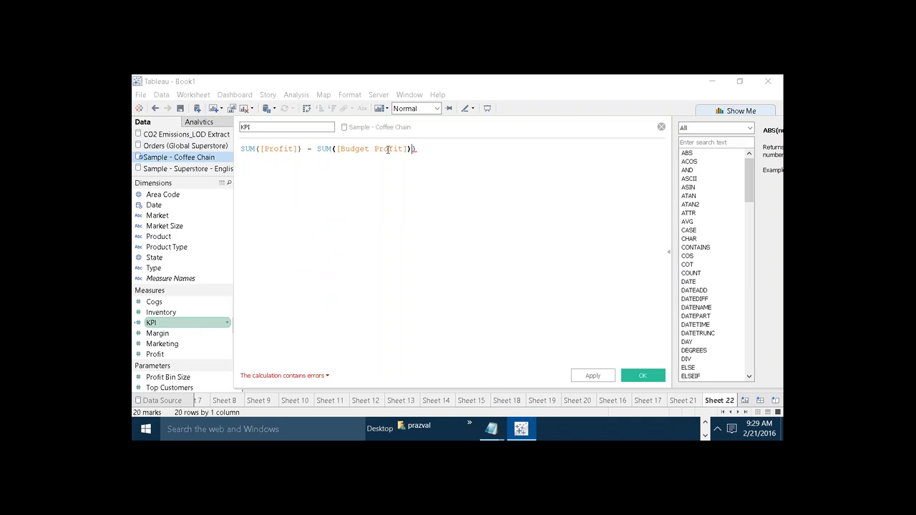
{"action": "key", "text": "Left"}
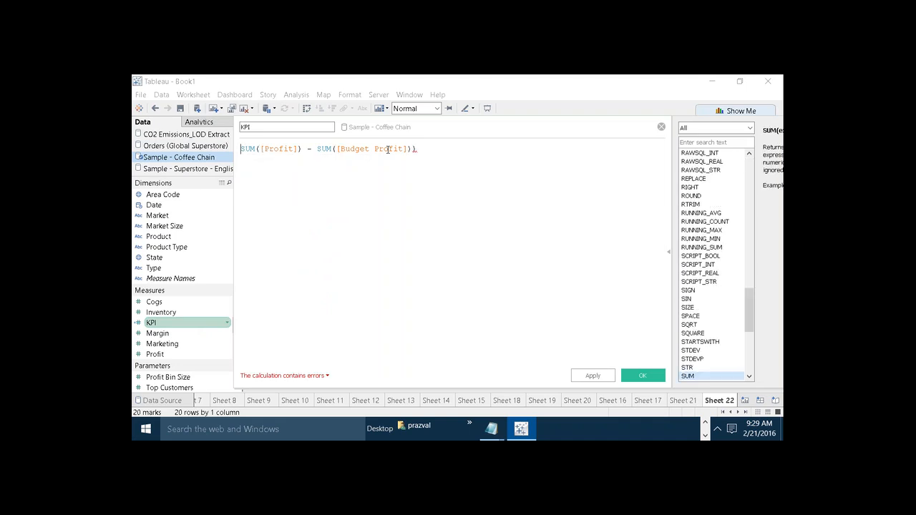
{"action": "type", "text": "("}
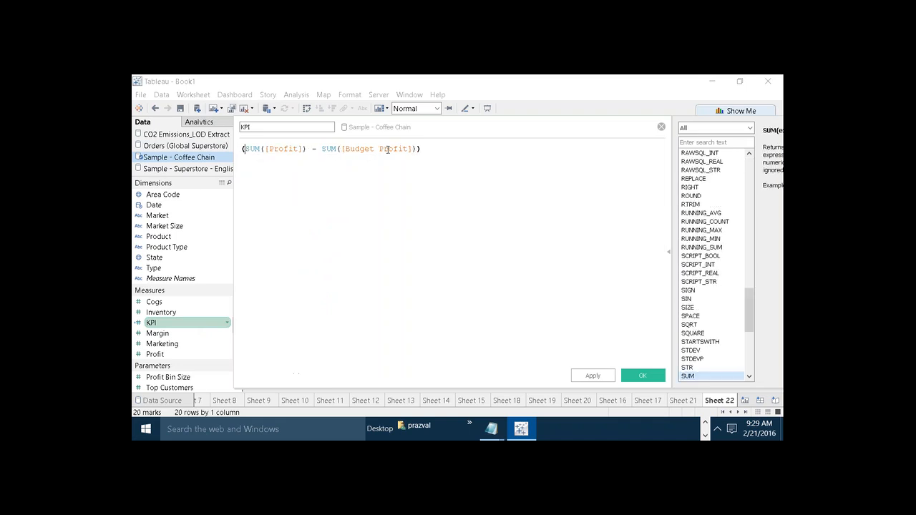
{"action": "left_click", "coordinate": [471, 147]}
{"action": "type", "text": ">0"}
{"action": "left_click", "coordinate": [302, 151]}
{"action": "left_click", "coordinate": [358, 149]}
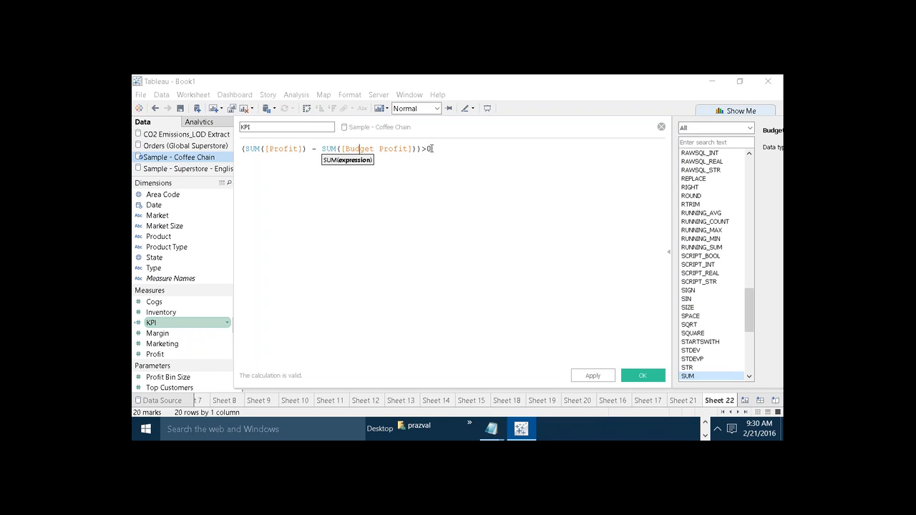
{"action": "left_click", "coordinate": [588, 376]}
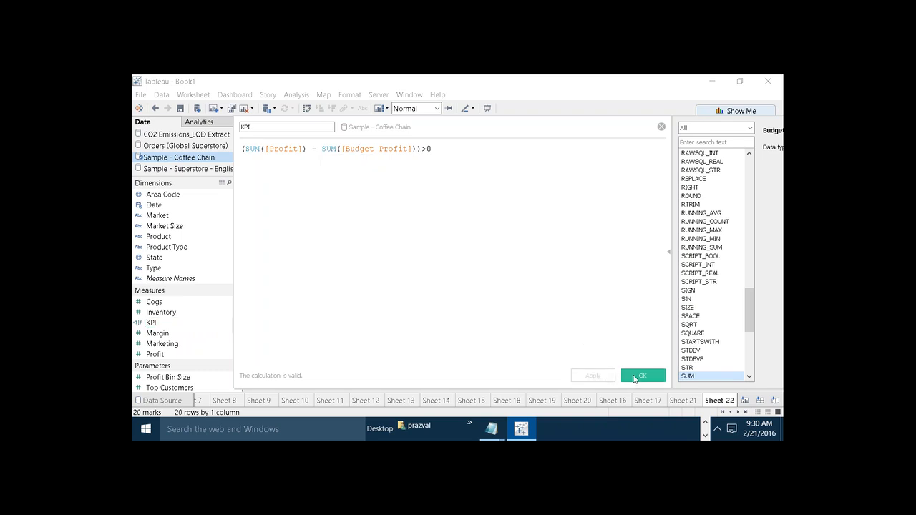
{"action": "left_click", "coordinate": [634, 377]}
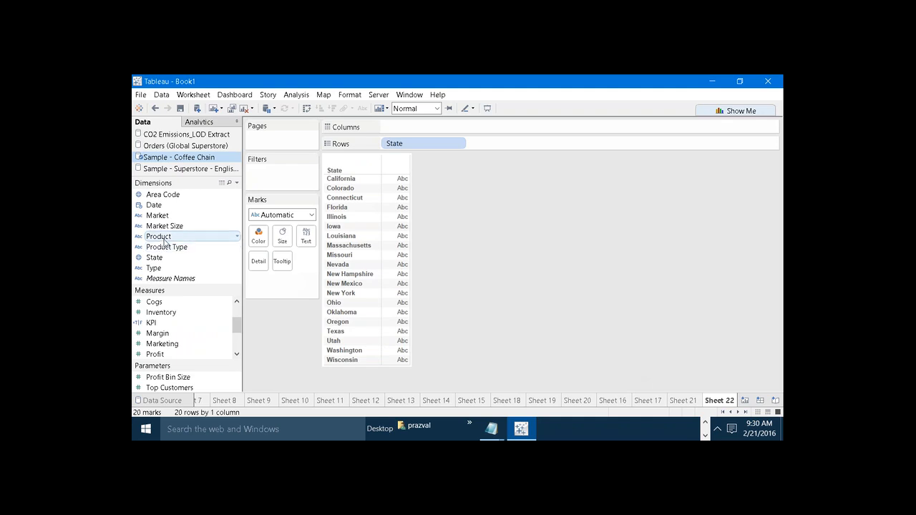
Add Product after State on Rows and show KPI as text for each product.
{"action": "left_click_drag", "start_coordinate": [164, 241], "coordinate": [306, 236]}
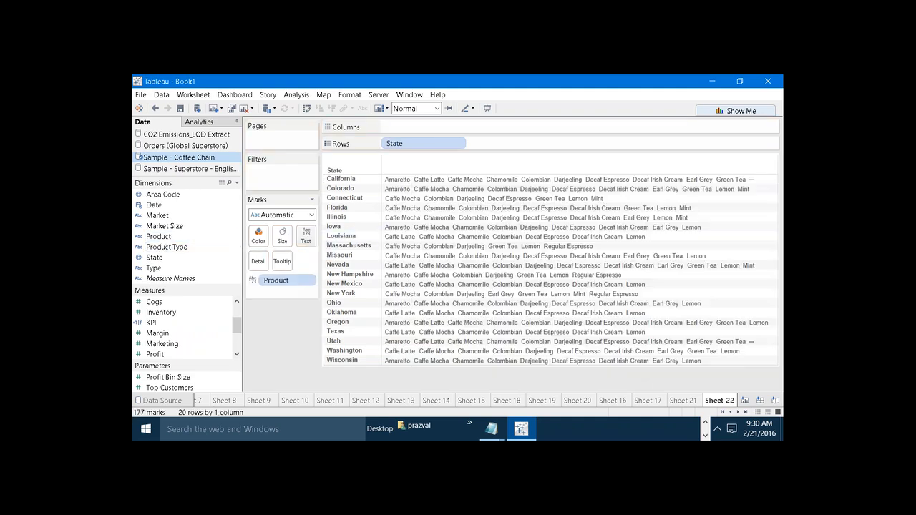
{"action": "left_click_drag", "start_coordinate": [296, 280], "coordinate": [523, 143]}
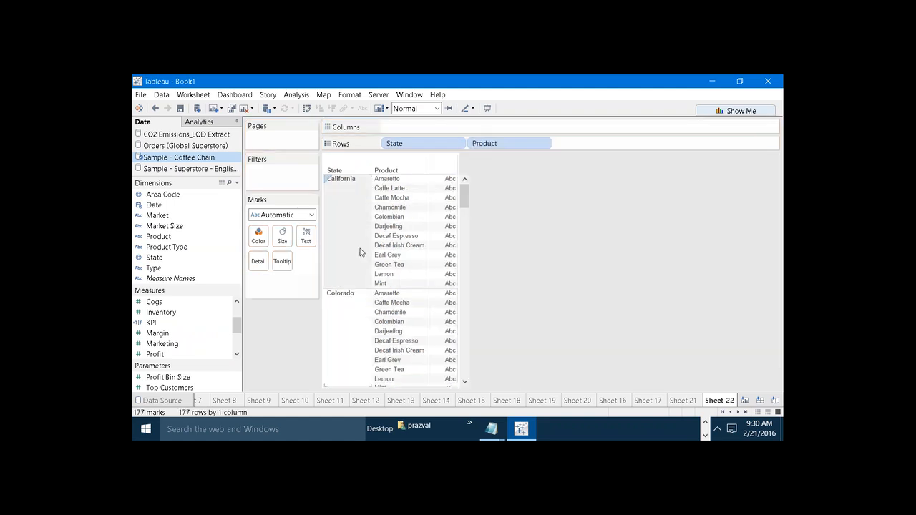
{"action": "left_click_drag", "start_coordinate": [152, 323], "coordinate": [305, 236]}
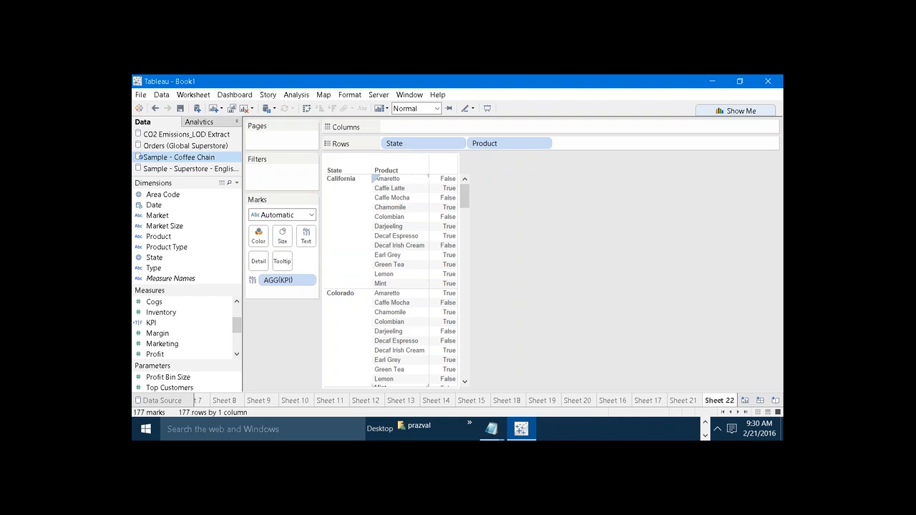
Examine the True and False KPI values of individual California products such as Caffe Latte, Chamomile and Darjeeling.
{"action": "left_click", "coordinate": [381, 179]}
{"action": "left_click", "coordinate": [532, 174]}
{"action": "left_click", "coordinate": [403, 190]}
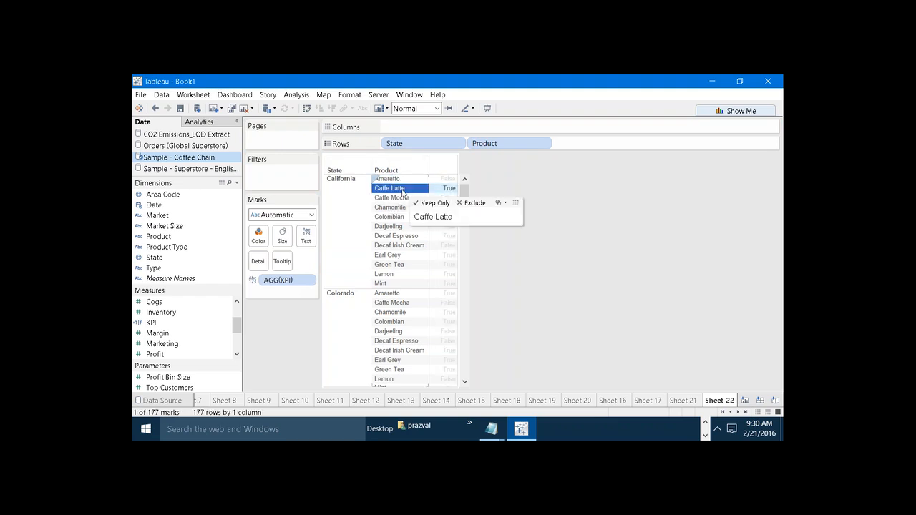
{"action": "left_click", "coordinate": [539, 178]}
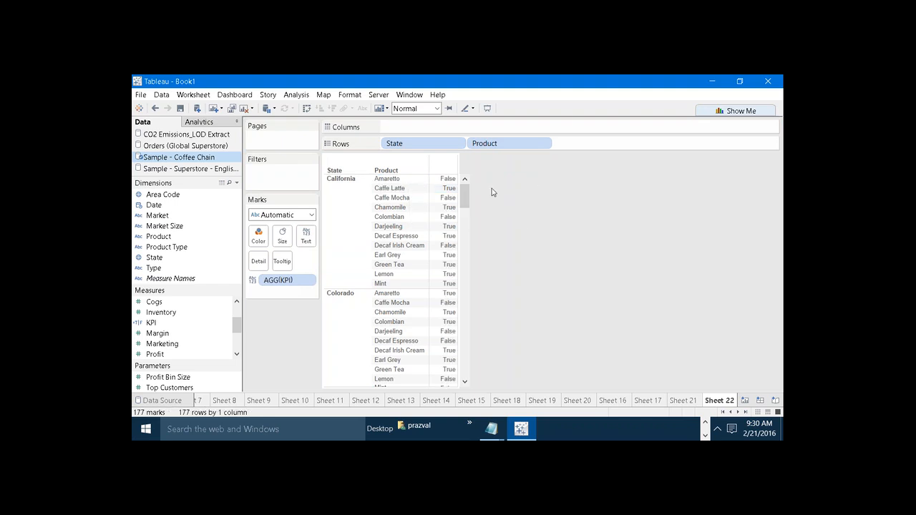
{"action": "left_click", "coordinate": [408, 209]}
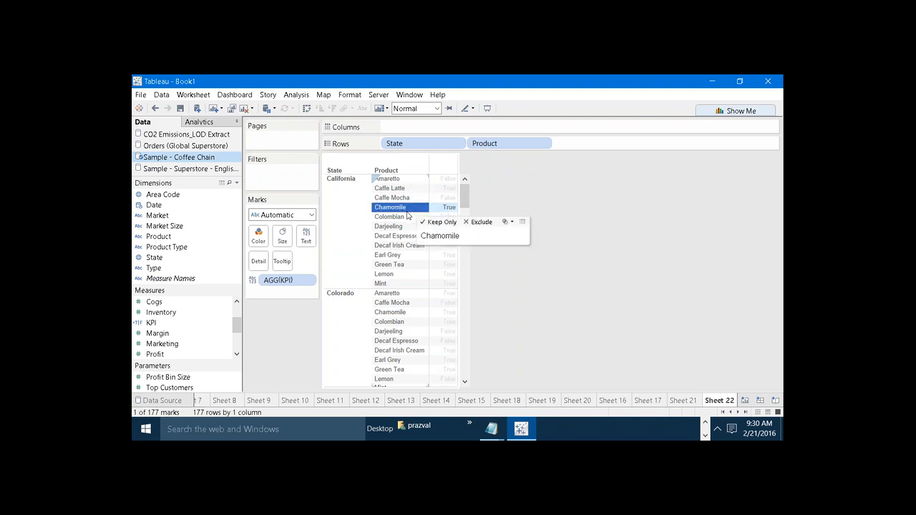
{"action": "left_click", "coordinate": [397, 226]}
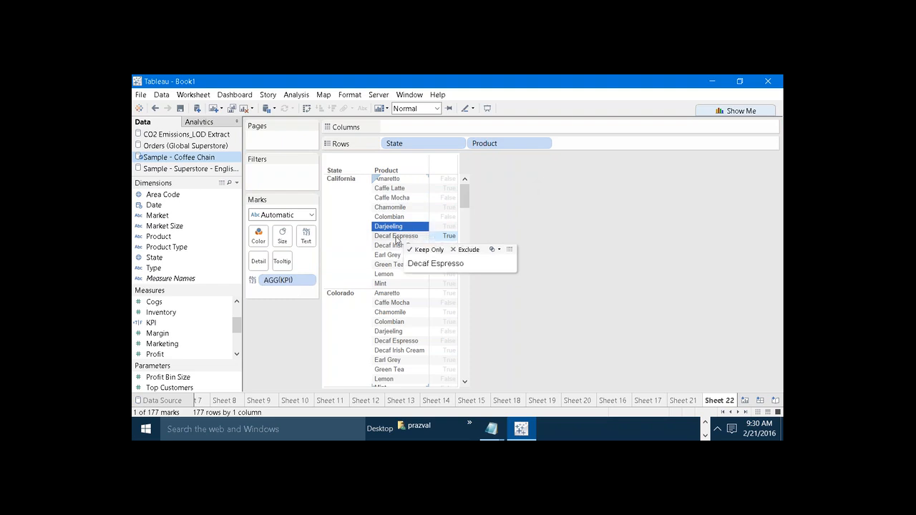
{"action": "left_click", "coordinate": [534, 237]}
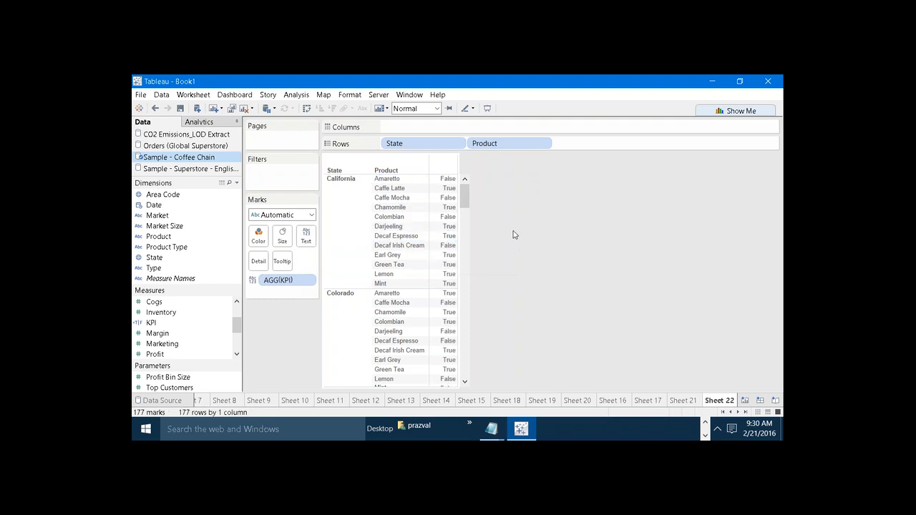
{"action": "mouse_move", "coordinate": [454, 264]}
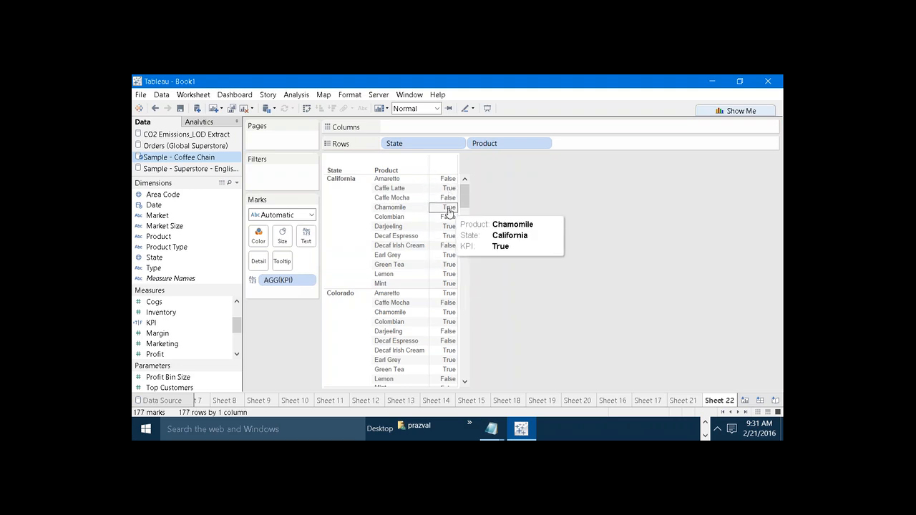
Wrap the KPI formula in INT so it reads INT((SUM([Profit]) - SUM([Budget Profit]))>0), and save it.
{"action": "right_click", "coordinate": [203, 325]}
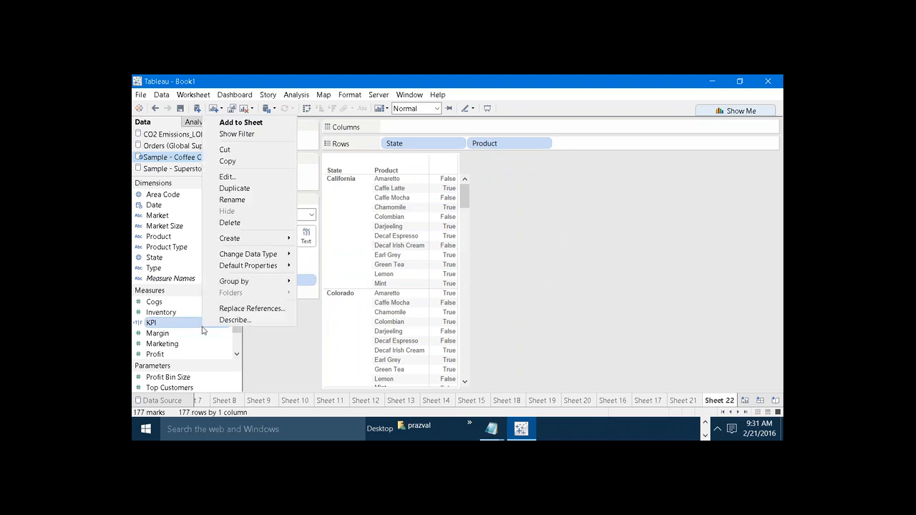
{"action": "left_click", "coordinate": [226, 177]}
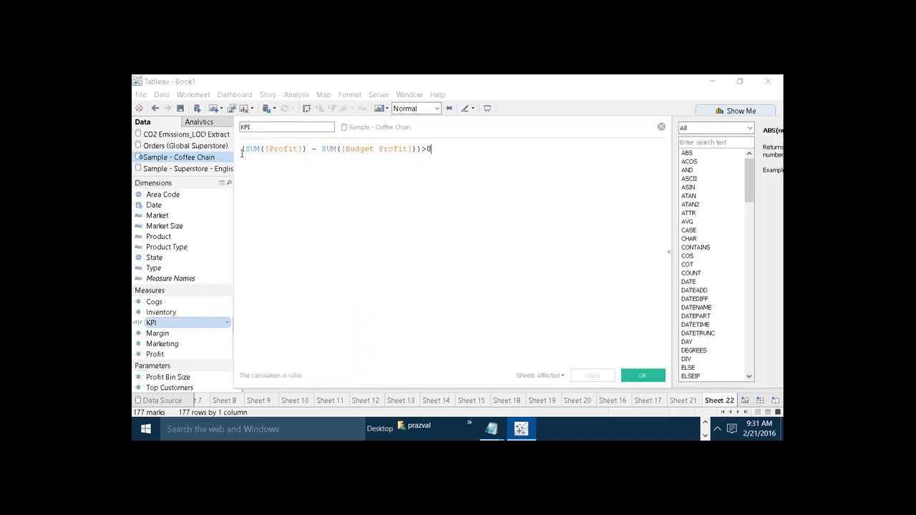
{"action": "left_click", "coordinate": [241, 150]}
{"action": "type", "text": "INT"}
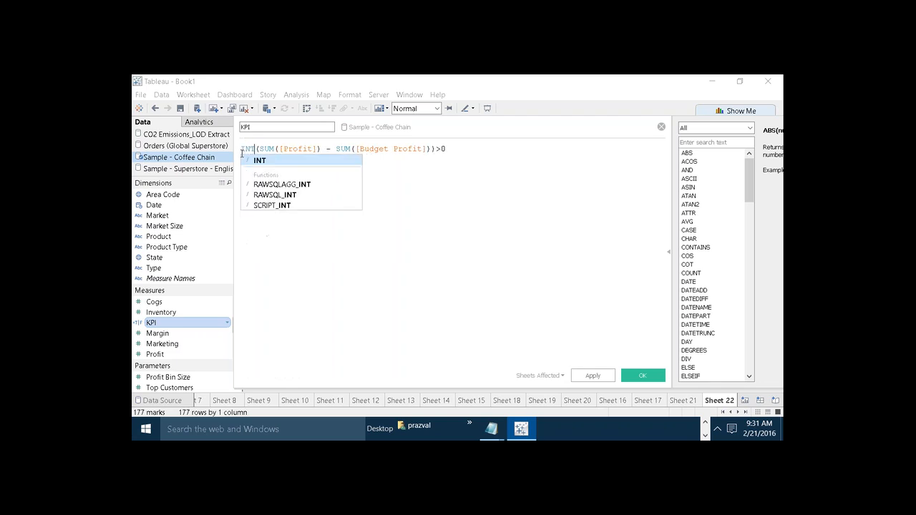
{"action": "type", "text": "("}
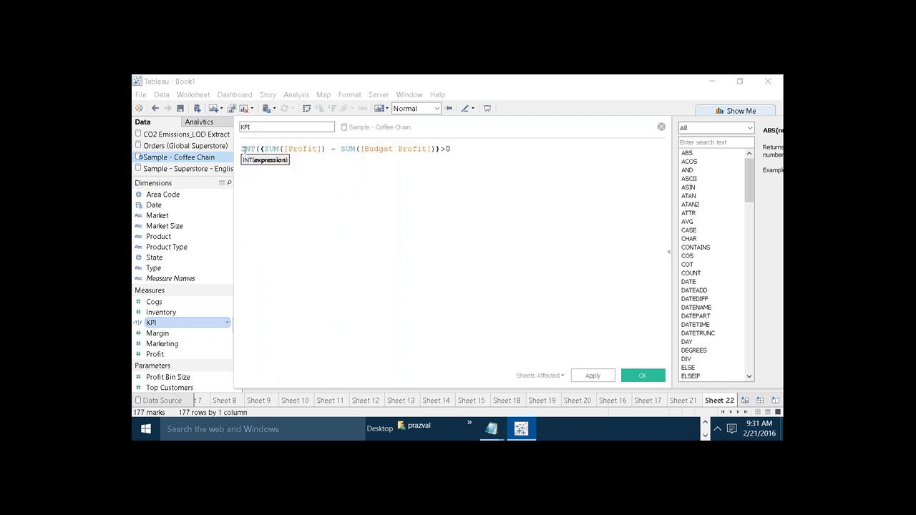
{"action": "left_click", "coordinate": [465, 149]}
{"action": "type", "text": ")"}
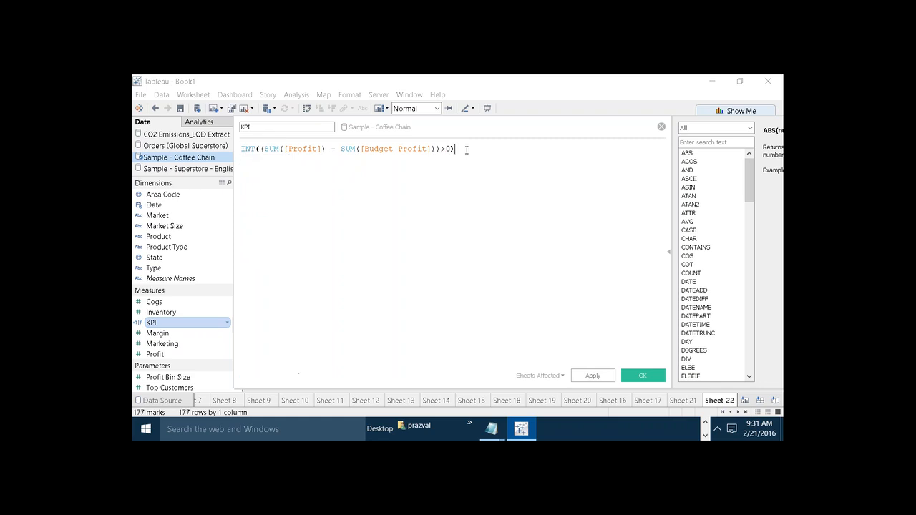
{"action": "left_click", "coordinate": [593, 375]}
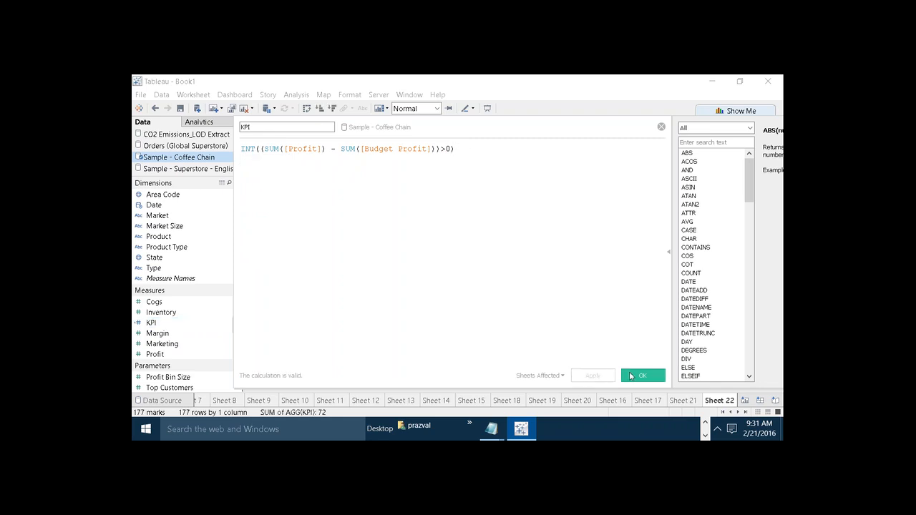
{"action": "left_click", "coordinate": [631, 376]}
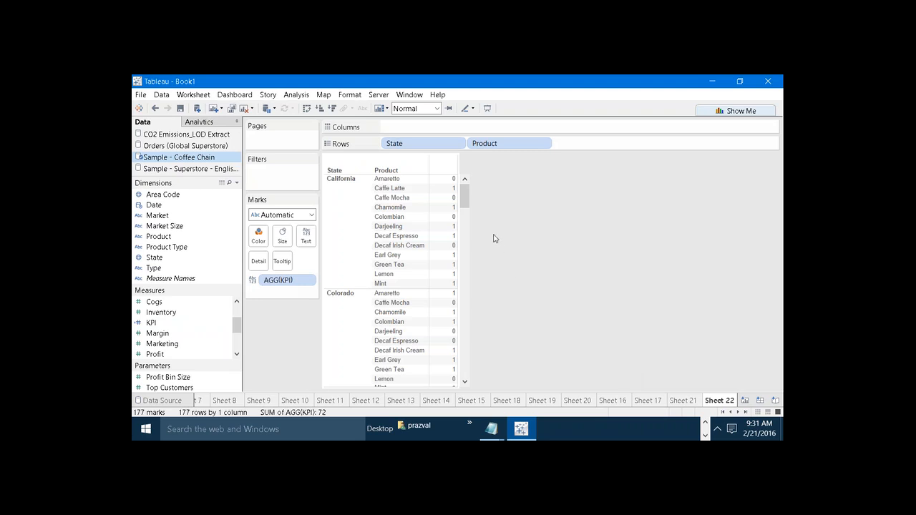
Inspect the numeric KPI values for California's Caffe Latte, Decaf Irish Cream and Chamomile.
{"action": "left_click", "coordinate": [444, 187]}
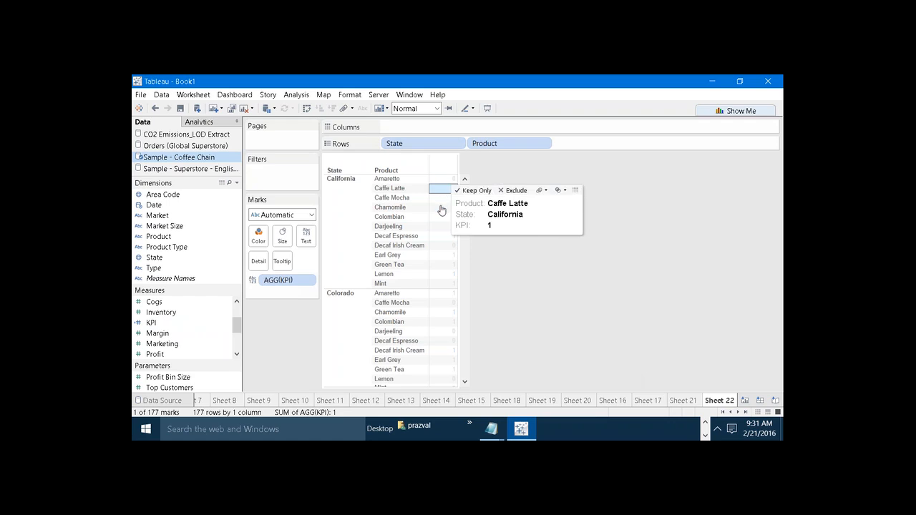
{"action": "left_click", "coordinate": [439, 245]}
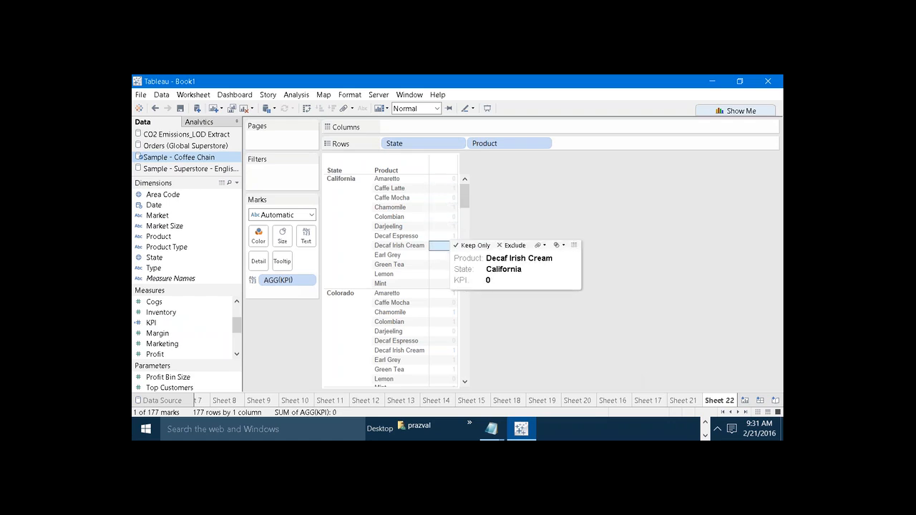
{"action": "left_click", "coordinate": [507, 314]}
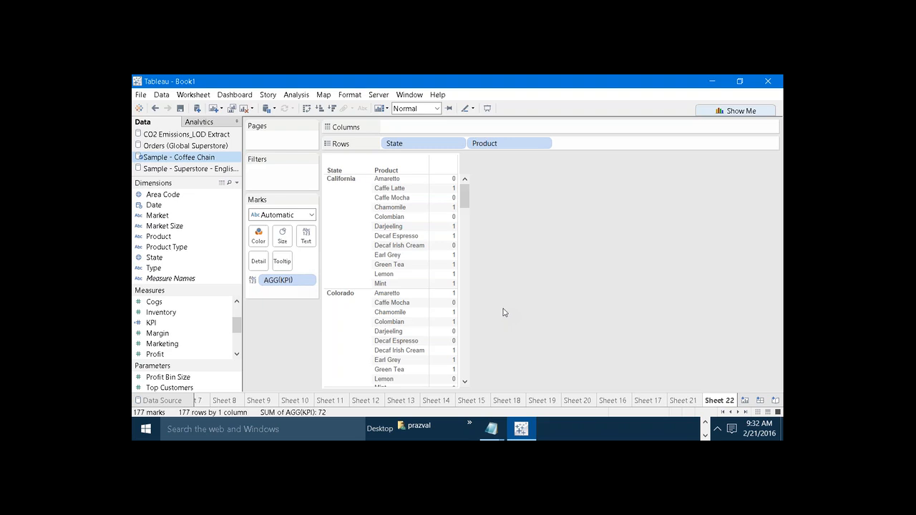
{"action": "left_click", "coordinate": [396, 191]}
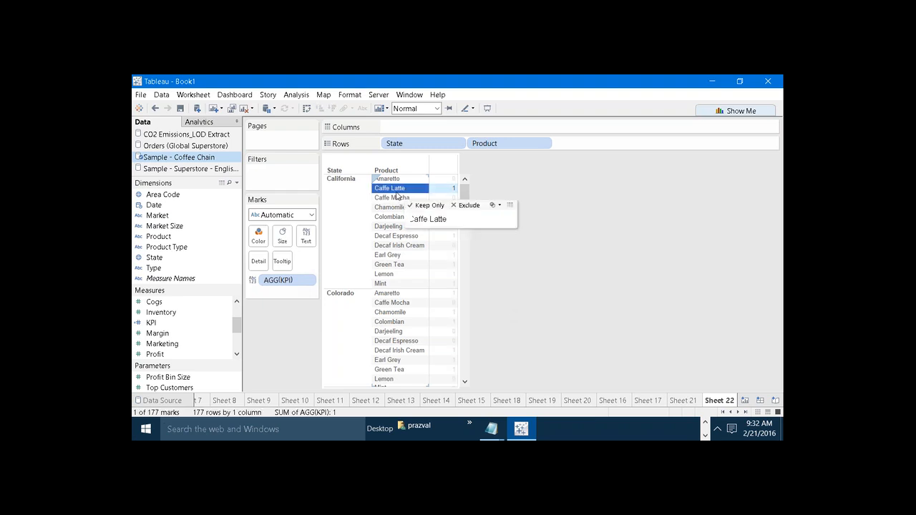
{"action": "left_click", "coordinate": [471, 250]}
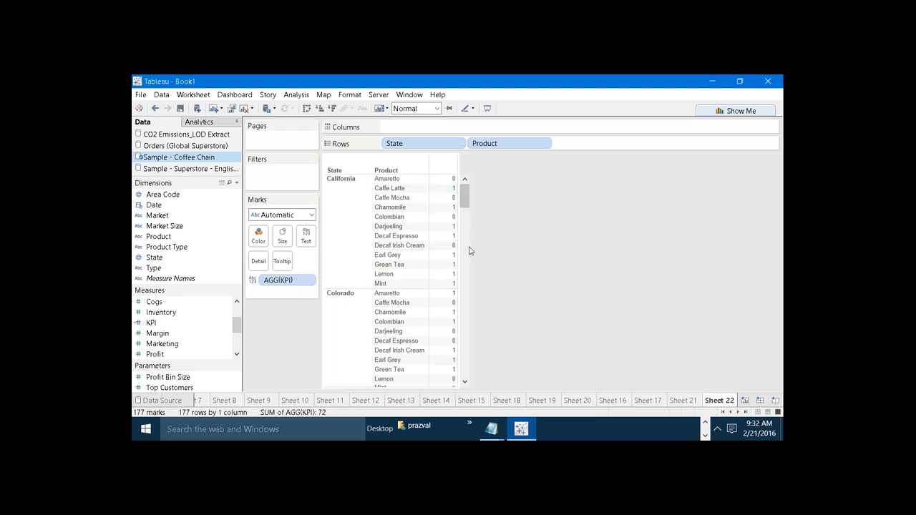
{"action": "left_click", "coordinate": [396, 208]}
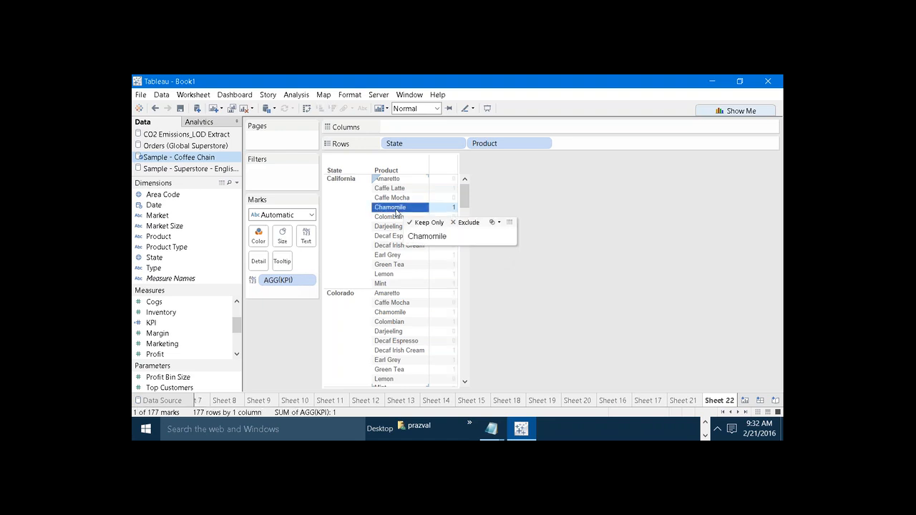
{"action": "left_click", "coordinate": [518, 203]}
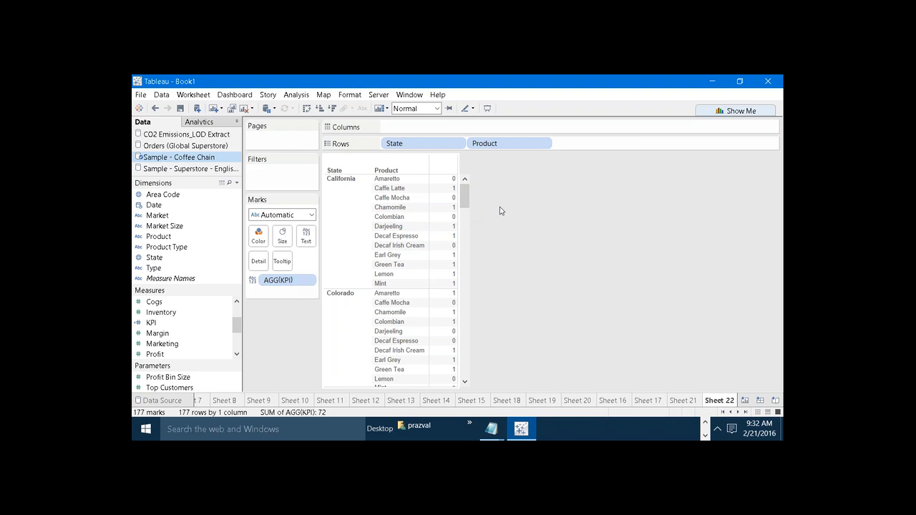
Start a new calculated field named No of ProductsPerState, moving its editor so the product table stays in view.
{"action": "left_click", "coordinate": [235, 303]}
{"action": "left_click", "coordinate": [236, 303]}
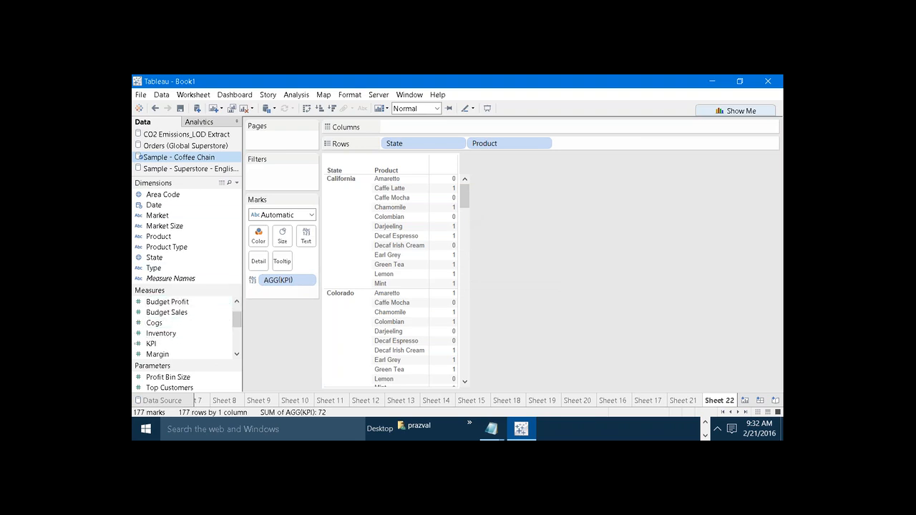
{"action": "left_click", "coordinate": [237, 183]}
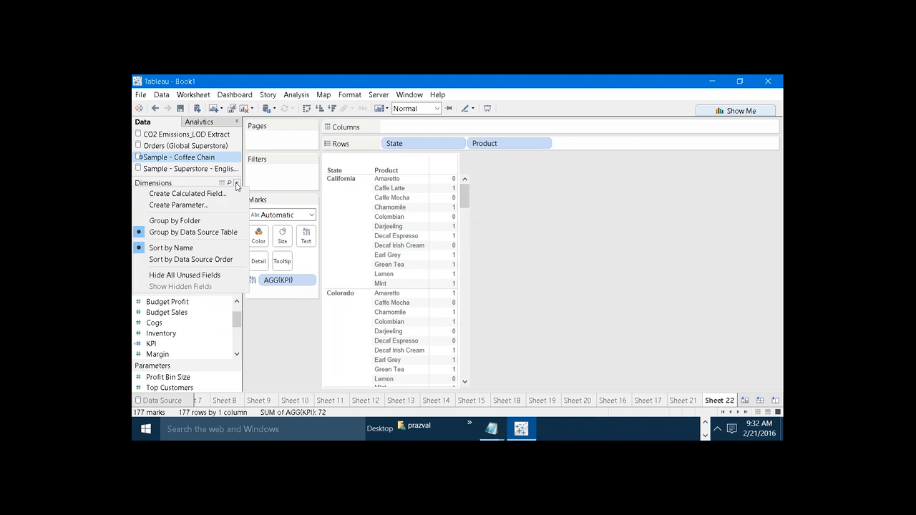
{"action": "left_click", "coordinate": [229, 193]}
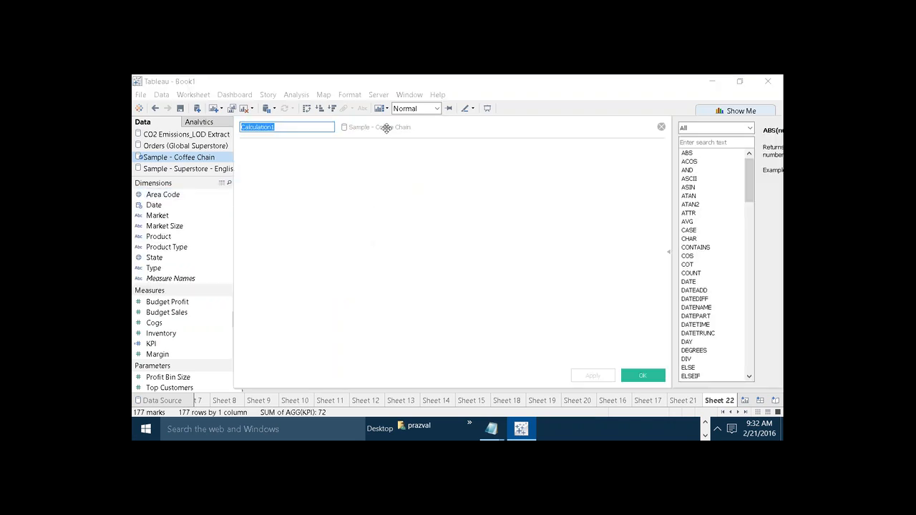
{"action": "left_click_drag", "start_coordinate": [385, 127], "coordinate": [567, 268]}
{"action": "left_click", "coordinate": [474, 269]}
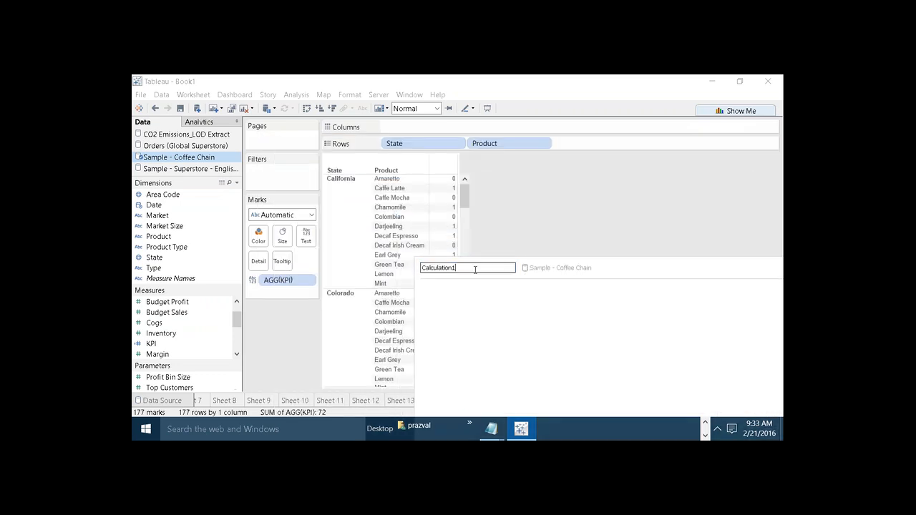
{"action": "key", "text": "BackSpace"}
{"action": "key", "text": "BackSpace"}
{"action": "key", "text": "BackSpace"}
{"action": "key", "text": "BackSpace"}
{"action": "key", "text": "BackSpace"}
{"action": "key", "text": "BackSpace"}
{"action": "key", "text": "BackSpace"}
{"action": "key", "text": "BackSpace"}
{"action": "key", "text": "BackSpace"}
{"action": "key", "text": "BackSpace"}
{"action": "key", "text": "BackSpace"}
{"action": "key", "text": "BackSpace"}
{"action": "type", "text": "No of ProductsPerState"}
{"action": "left_click_drag", "start_coordinate": [536, 269], "coordinate": [531, 208]}
Begin the No of ProductsPerState formula with { INCLUDE [Product] :.
{"action": "left_click", "coordinate": [517, 243]}
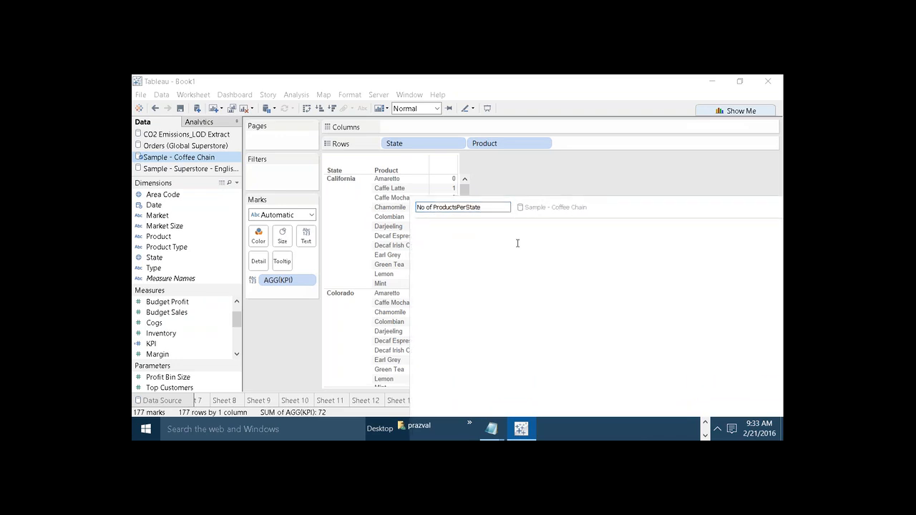
{"action": "type", "text": "{ INCLUDE PRODUCT"}
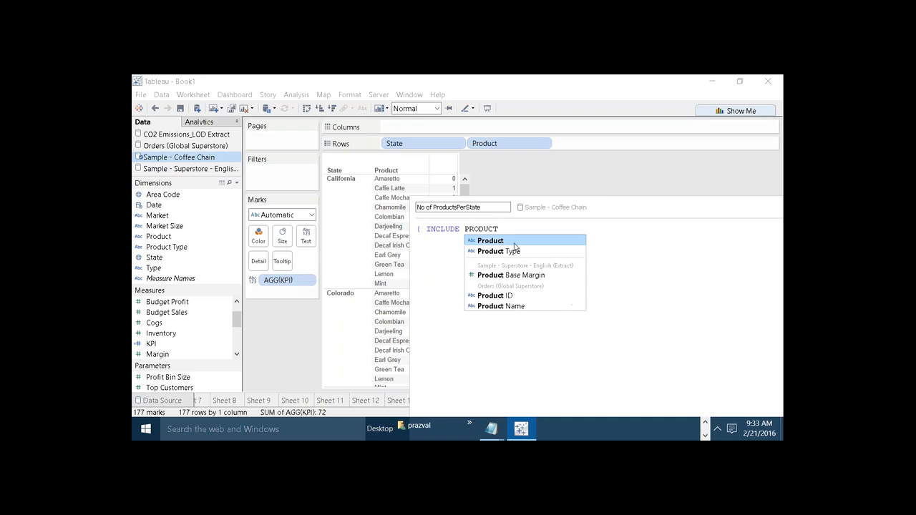
{"action": "key", "text": "Return"}
{"action": "type", "text": ":"}
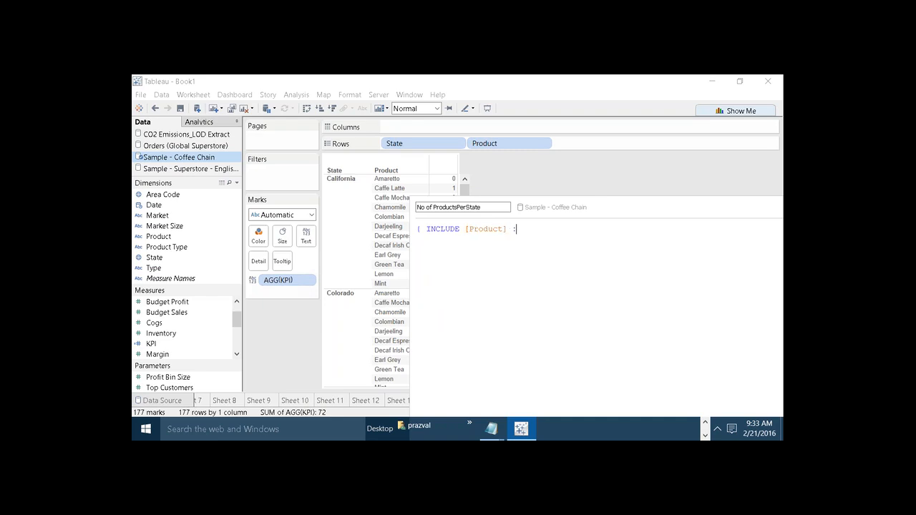
Try to complete the No of ProductsPerState formula as { INCLUDE [Product] : COUNT([KPI]) } and check its calculation errors.
{"action": "type", "text": " COUNT"}
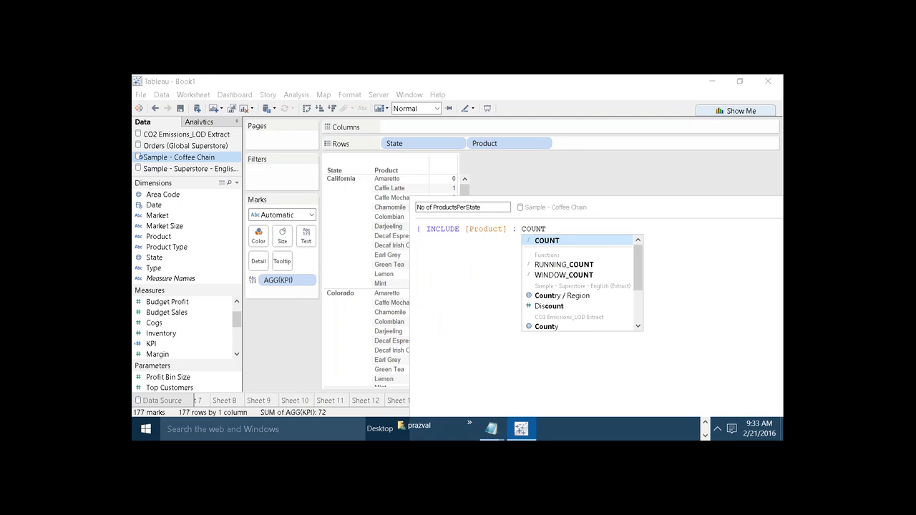
{"action": "key", "text": "Return"}
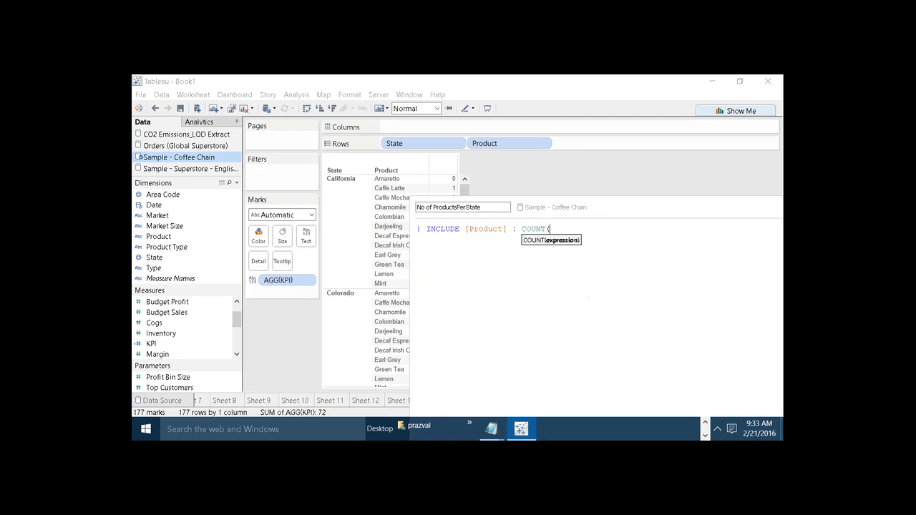
{"action": "type", "text": "KP"}
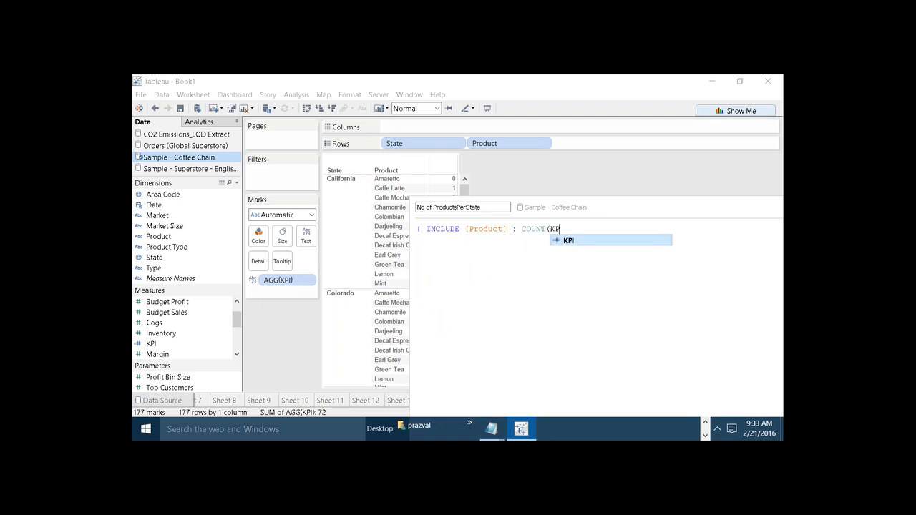
{"action": "double_click", "coordinate": [567, 241]}
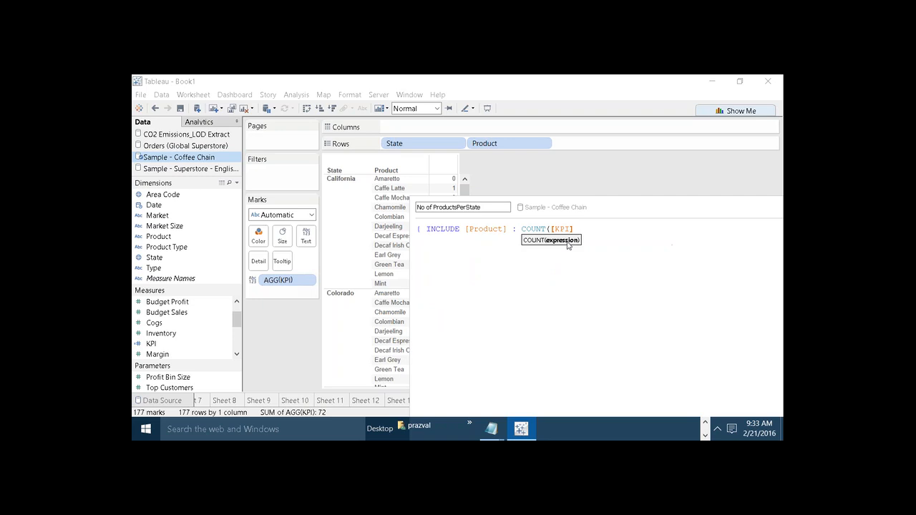
{"action": "type", "text": ") }"}
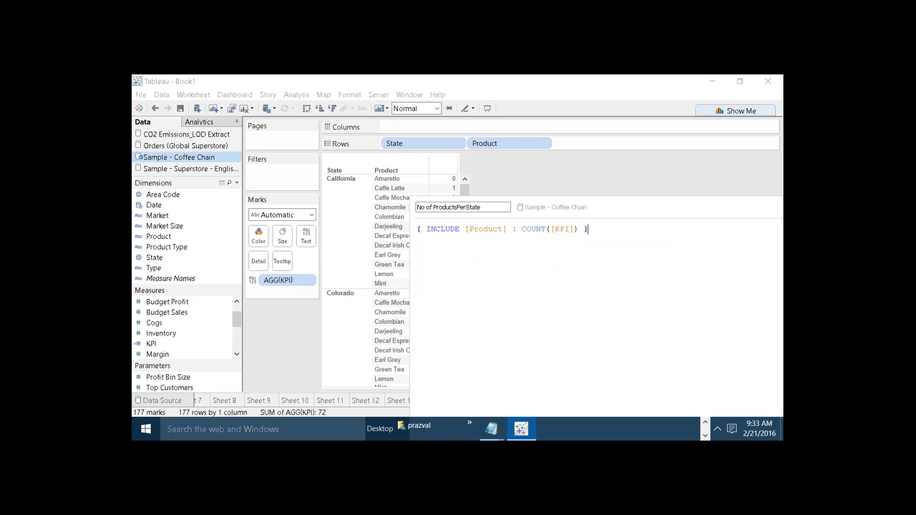
{"action": "left_click_drag", "start_coordinate": [581, 212], "coordinate": [461, 136]}
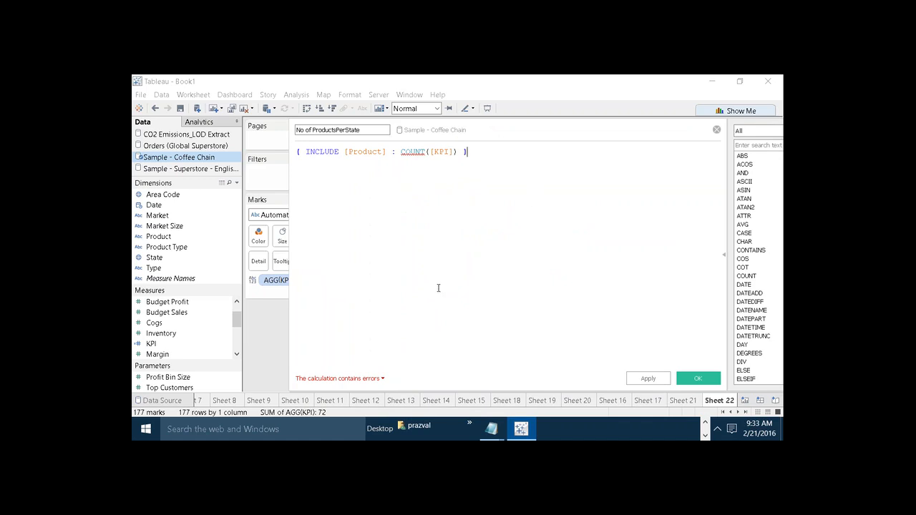
{"action": "left_click", "coordinate": [382, 379]}
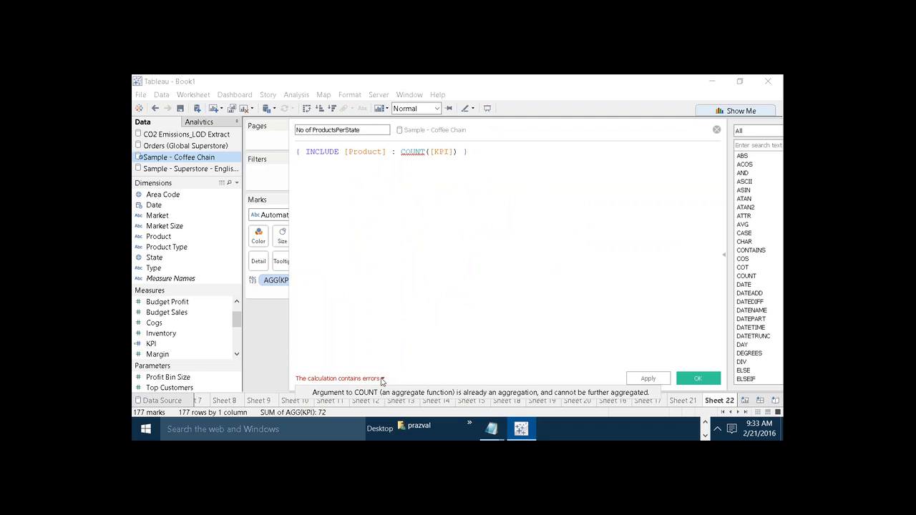
Remove COUNT from the formula, recheck the calculation errors, and discard the calculated field.
{"action": "left_click", "coordinate": [427, 152]}
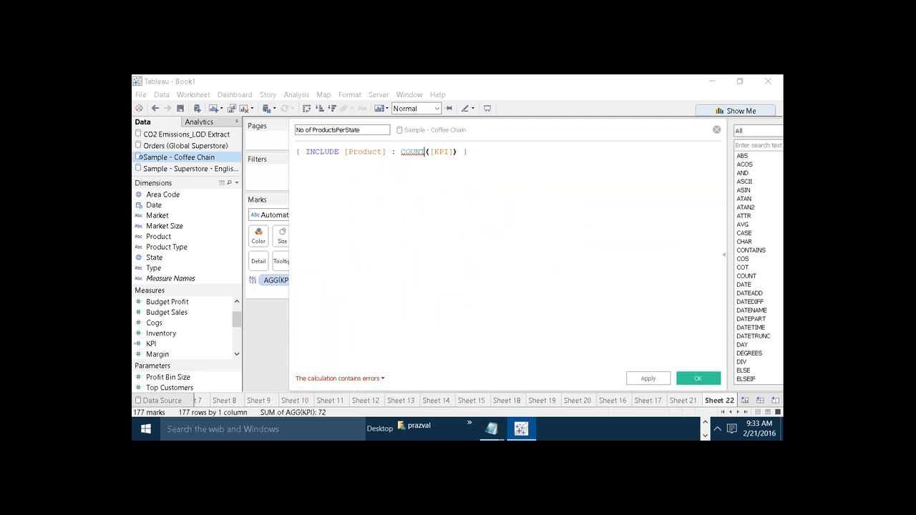
{"action": "key", "text": "BackSpace"}
{"action": "key", "text": "BackSpace"}
{"action": "key", "text": "BackSpace"}
{"action": "key", "text": "BackSpace"}
{"action": "key", "text": "BackSpace"}
{"action": "left_click", "coordinate": [383, 380]}
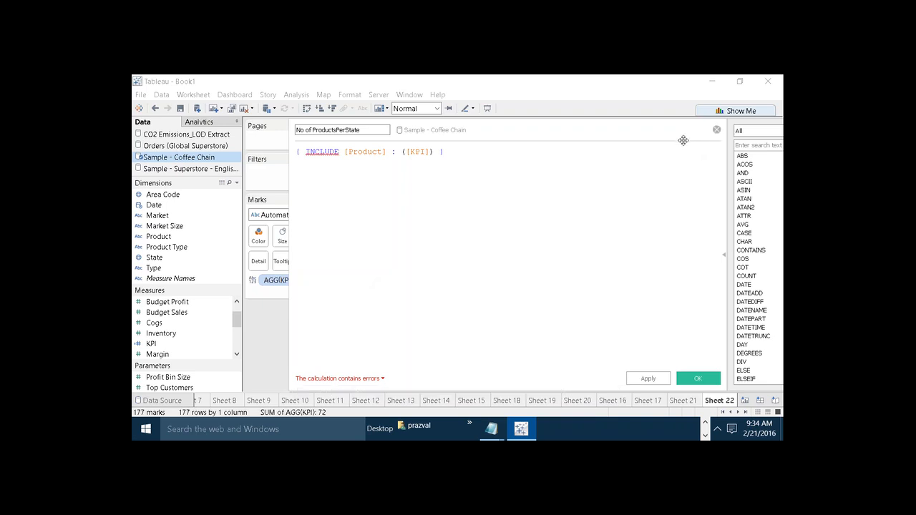
{"action": "left_click", "coordinate": [717, 130]}
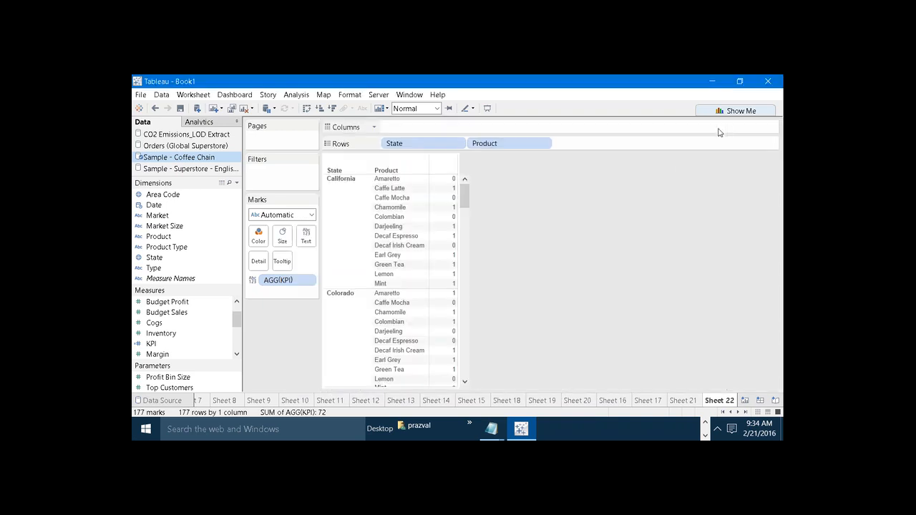
Extract all rows of the Sample - Coffee Chain data source and save the extract as Sample - Coffee Chain.tde.
{"action": "right_click", "coordinate": [192, 161]}
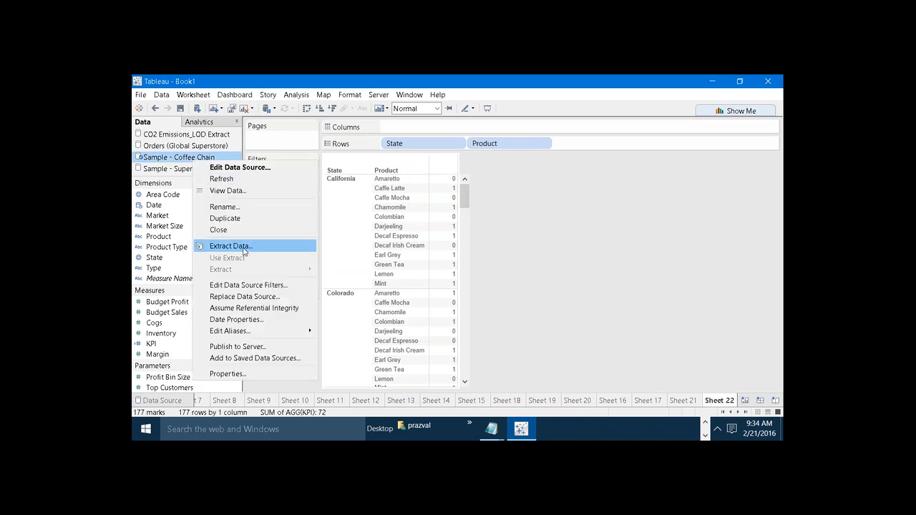
{"action": "left_click", "coordinate": [230, 246]}
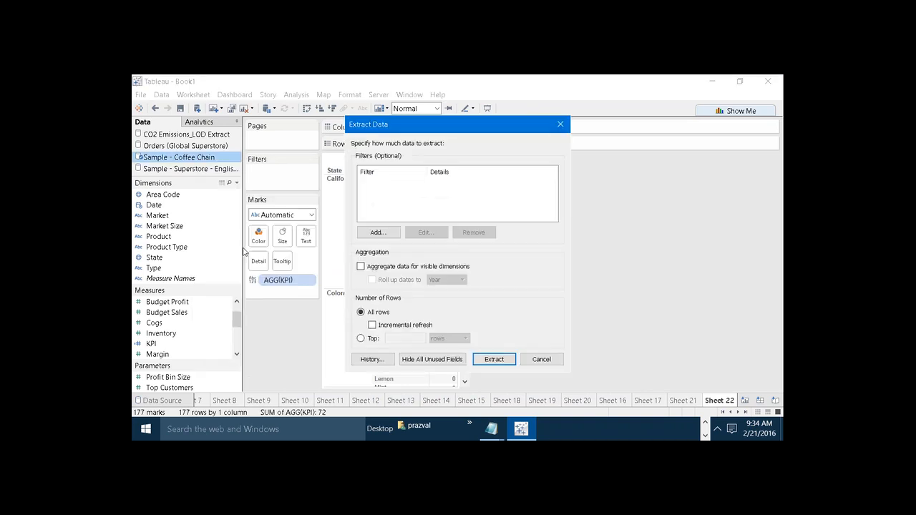
{"action": "left_click", "coordinate": [501, 363]}
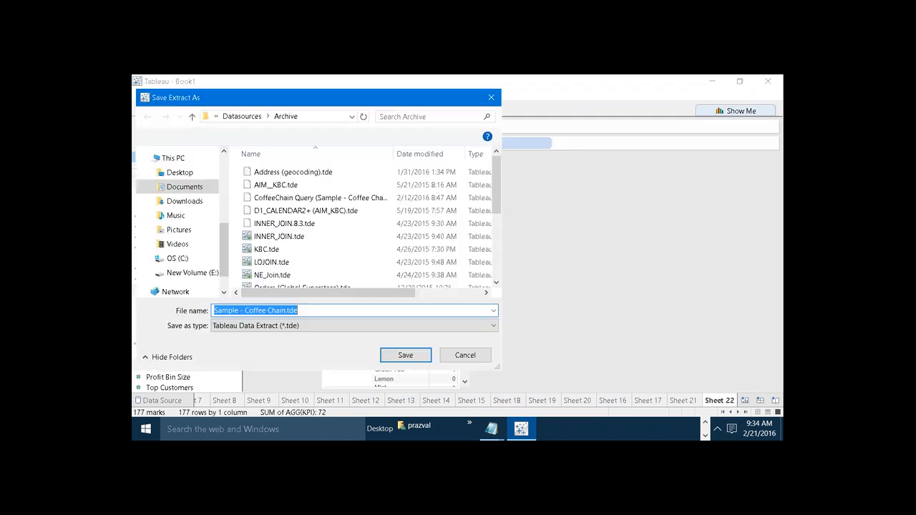
{"action": "left_click", "coordinate": [420, 359]}
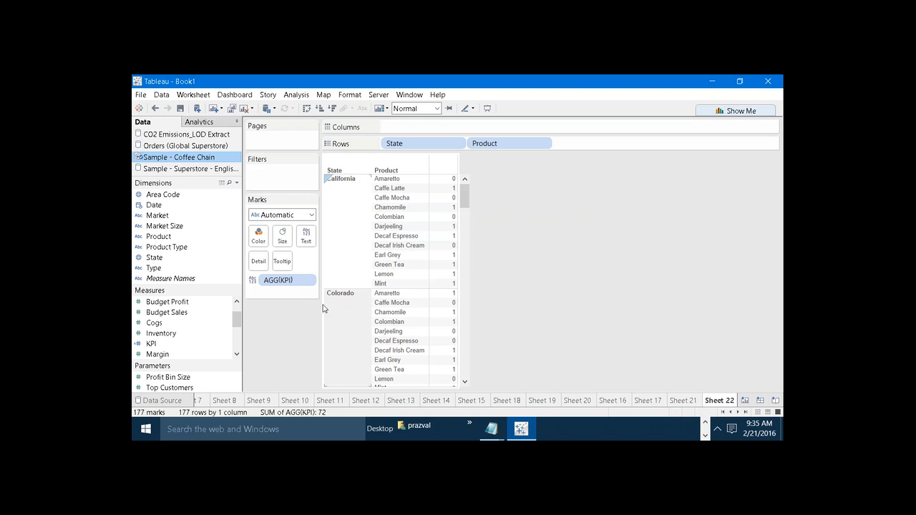
Create a calculated field named No of ProductsPerState in the Sample - Coffee Chain data source.
{"action": "mouse_move", "coordinate": [237, 315]}
{"action": "left_mouse_down"}
{"action": "mouse_move", "coordinate": [237, 338]}
{"action": "mouse_move", "coordinate": [236, 311]}
{"action": "left_mouse_up"}
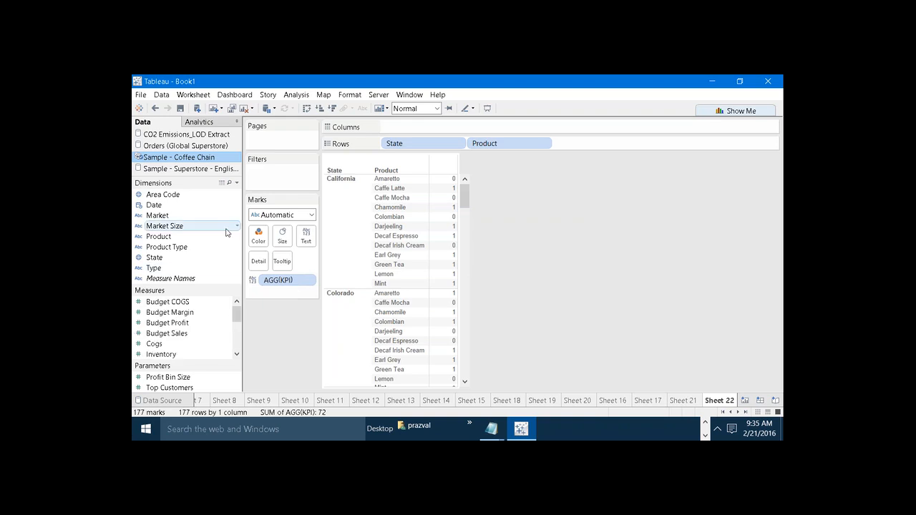
{"action": "left_click", "coordinate": [237, 182]}
{"action": "left_click", "coordinate": [187, 193]}
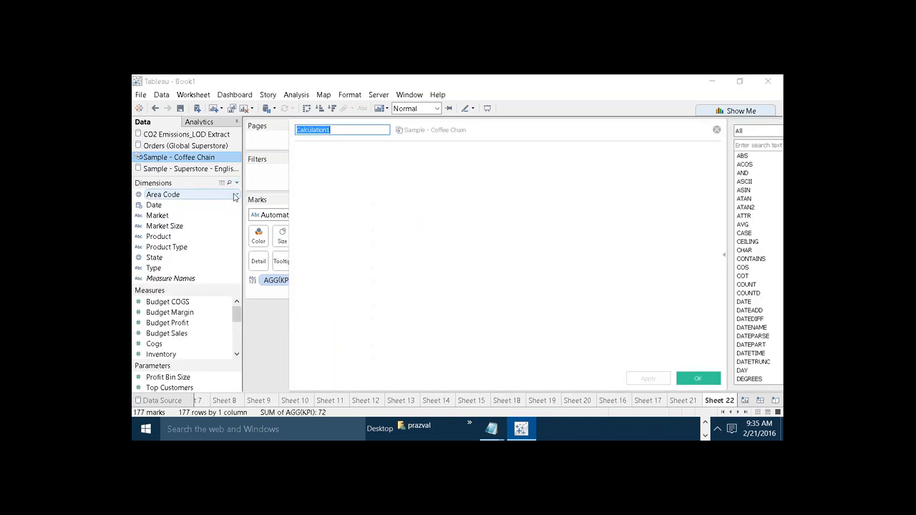
{"action": "key", "text": "BackSpace"}
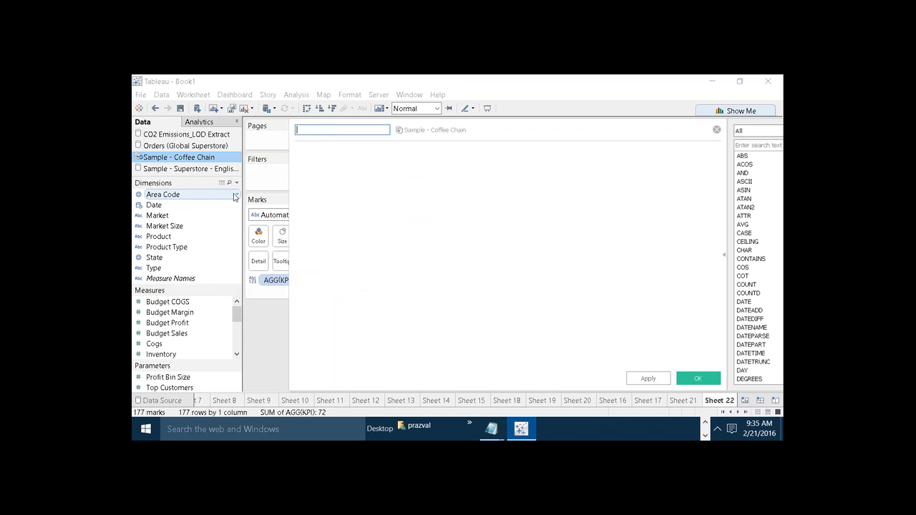
{"action": "type", "text": "No of ProductsPerState"}
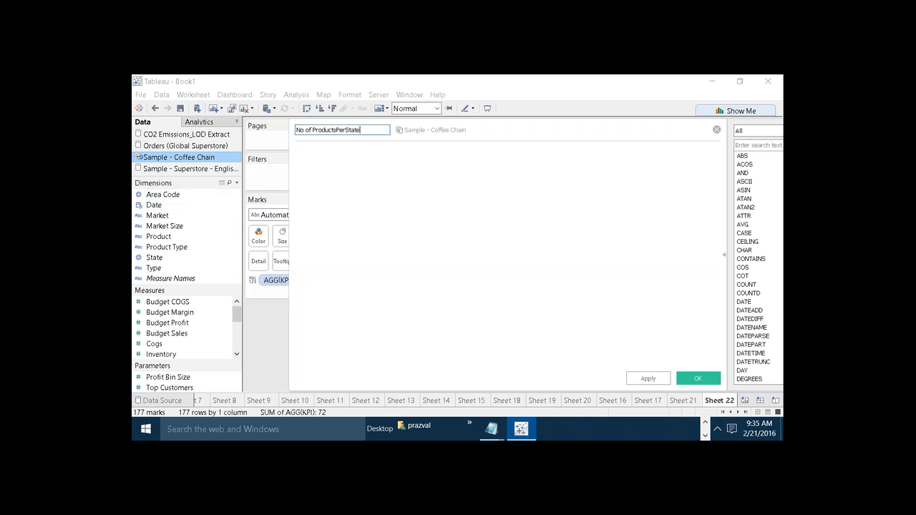
Define the calculated field's formula as { INCLUDE [State] : KPI } and save the field.
{"action": "left_click", "coordinate": [431, 199]}
{"action": "type", "text": "INL"}
{"action": "key", "text": "BackSpace"}
{"action": "key", "text": "Return"}
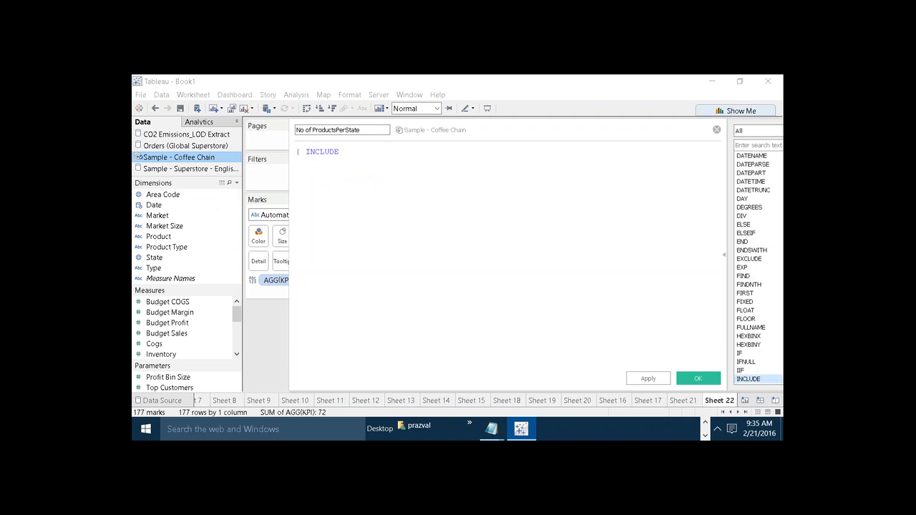
{"action": "type", "text": "ST"}
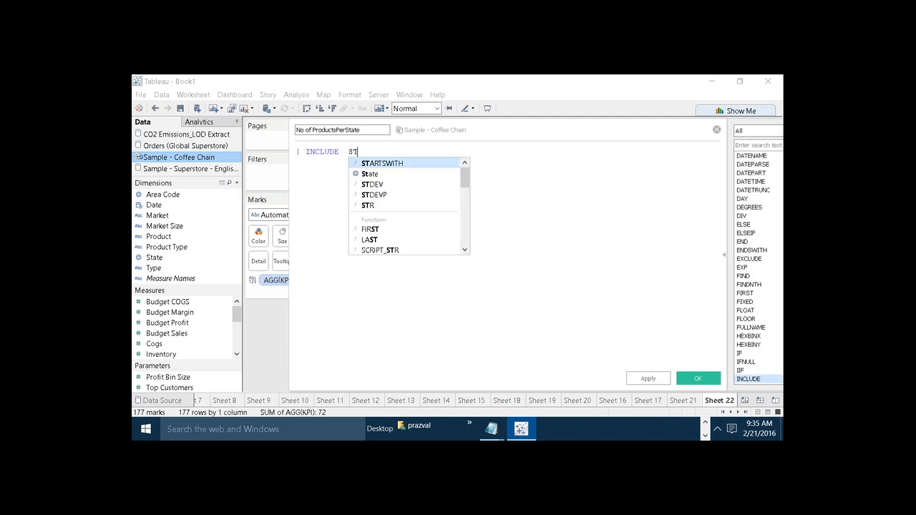
{"action": "key", "text": "Down"}
{"action": "key", "text": "Return"}
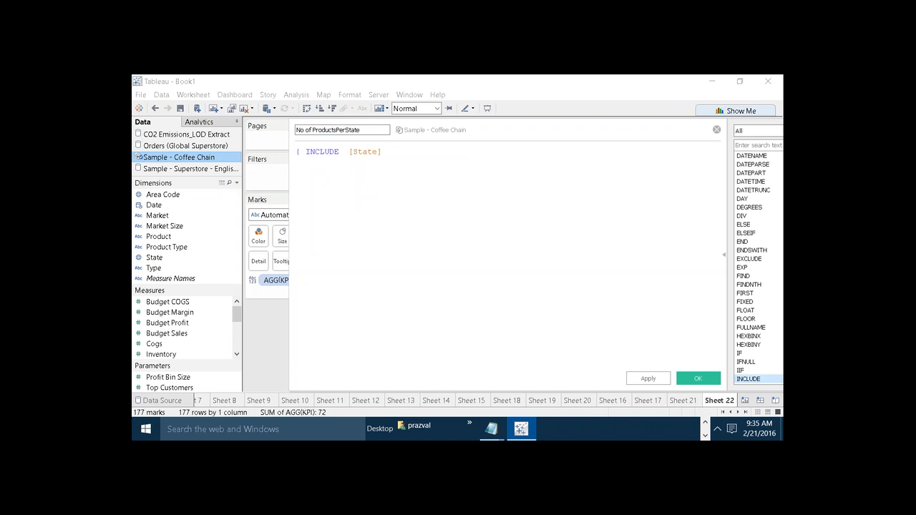
{"action": "type", "text": ": KPI"}
{"action": "key", "text": "Return"}
{"action": "type", "text": "}"}
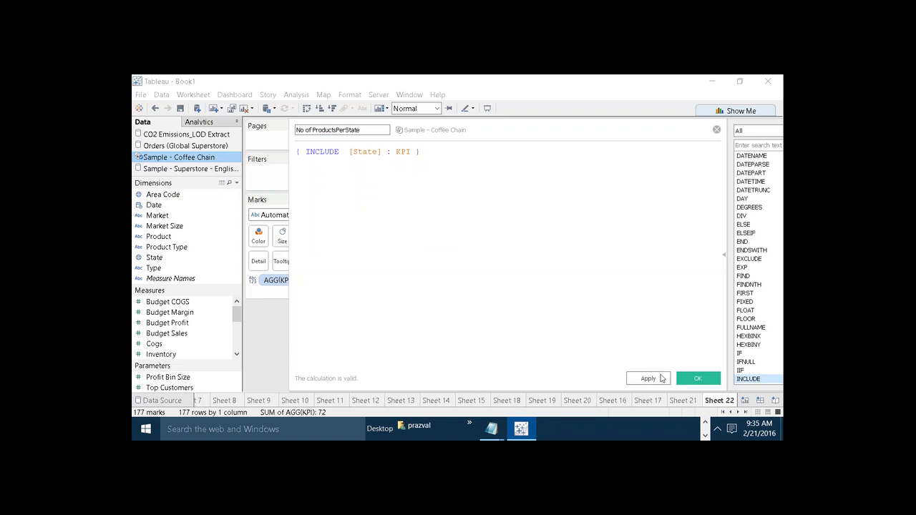
{"action": "left_click", "coordinate": [697, 377]}
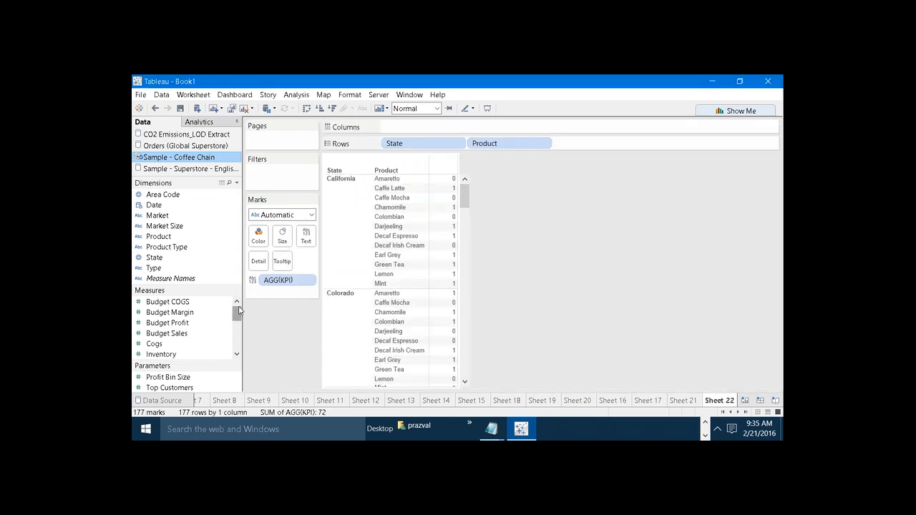
Add the No of ProductsPerState measure to the table as a text label.
{"action": "scroll", "coordinate": [236, 315], "scroll_direction": "down", "scroll_amount": 3}
{"action": "scroll", "coordinate": [236, 329], "scroll_direction": "down", "scroll_amount": 1}
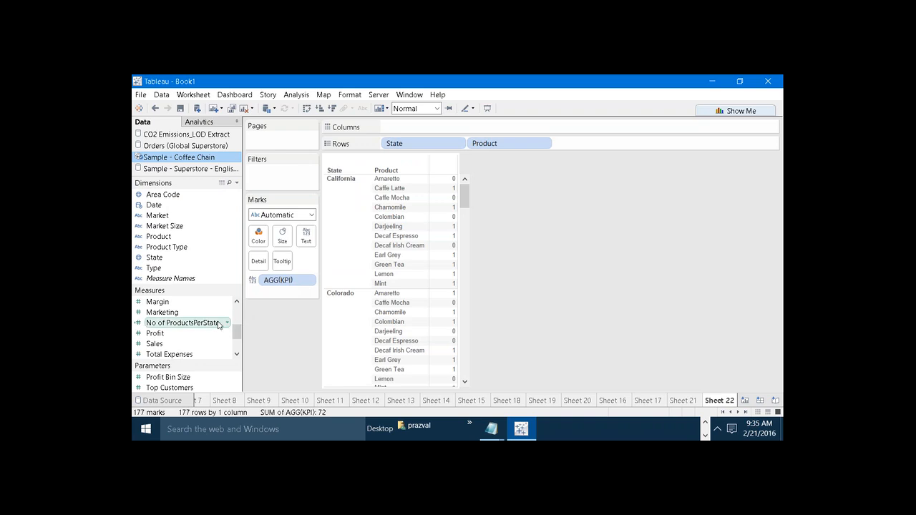
{"action": "left_click_drag", "start_coordinate": [214, 323], "coordinate": [307, 236]}
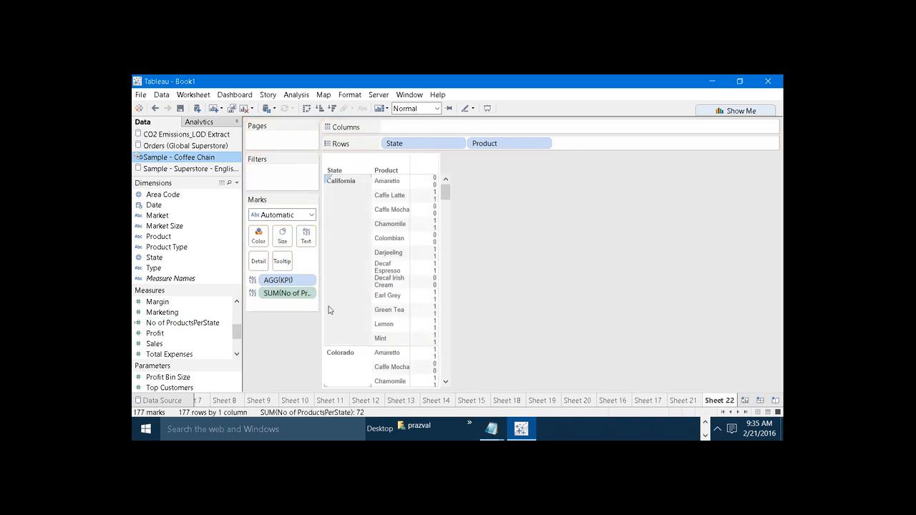
Convert the AGG(KPI) text label from discrete to continuous.
{"action": "mouse_move", "coordinate": [430, 226]}
{"action": "left_click_drag", "start_coordinate": [300, 284], "coordinate": [308, 284]}
{"action": "right_click", "coordinate": [307, 284]}
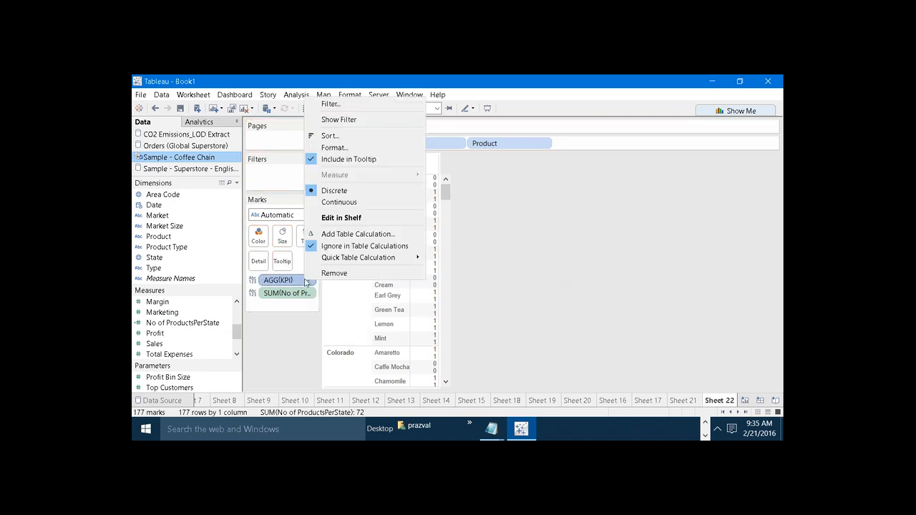
{"action": "left_click", "coordinate": [344, 203]}
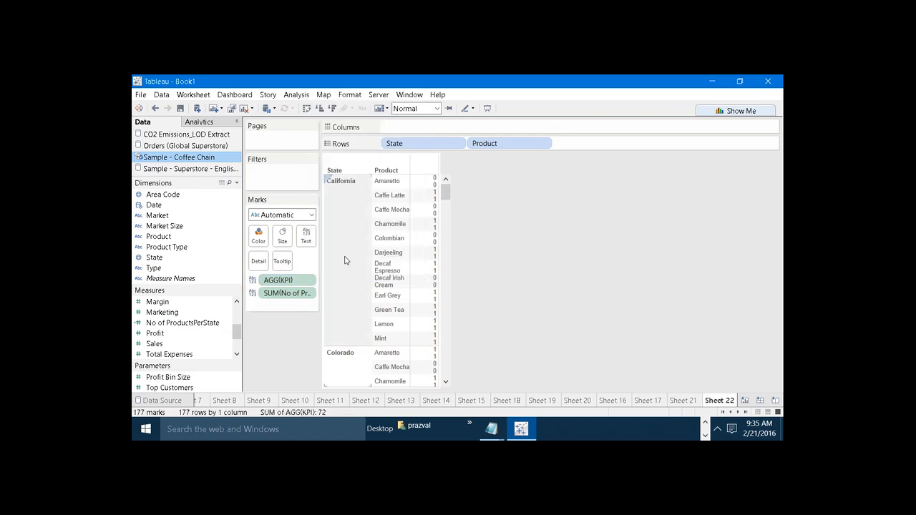
Remove Product from the rows and No of ProductsPerState from the marks.
{"action": "mouse_move", "coordinate": [421, 254]}
{"action": "left_click_drag", "start_coordinate": [491, 143], "coordinate": [544, 223]}
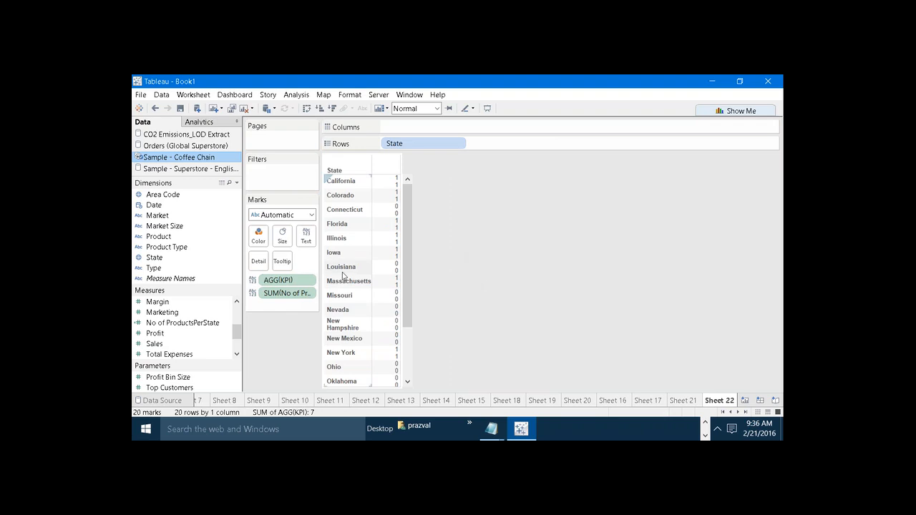
{"action": "left_click_drag", "start_coordinate": [296, 295], "coordinate": [303, 358]}
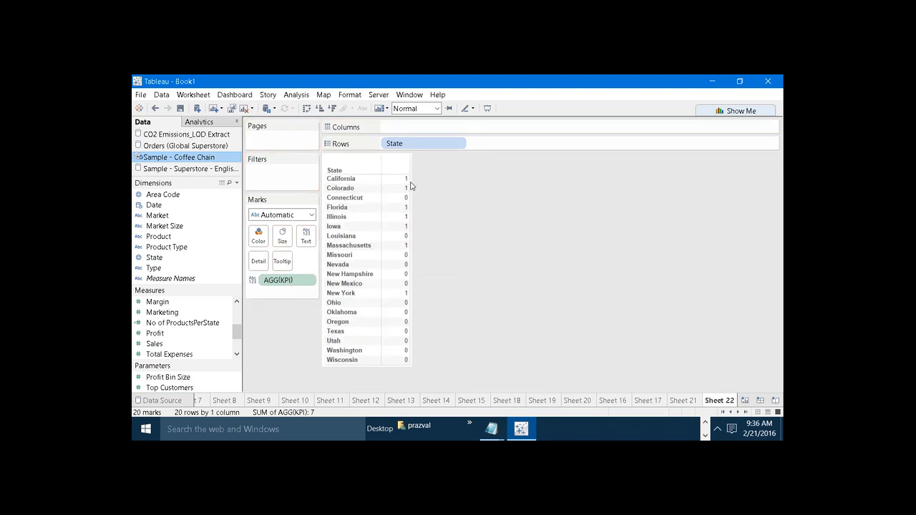
Widen the table's value column and remove AGG(KPI) from the marks.
{"action": "left_click_drag", "start_coordinate": [411, 180], "coordinate": [443, 176]}
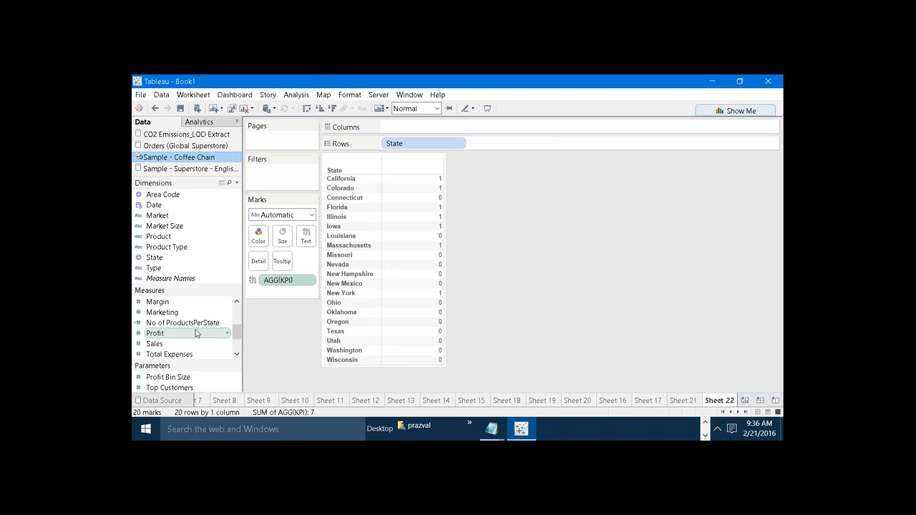
{"action": "right_click", "coordinate": [283, 283]}
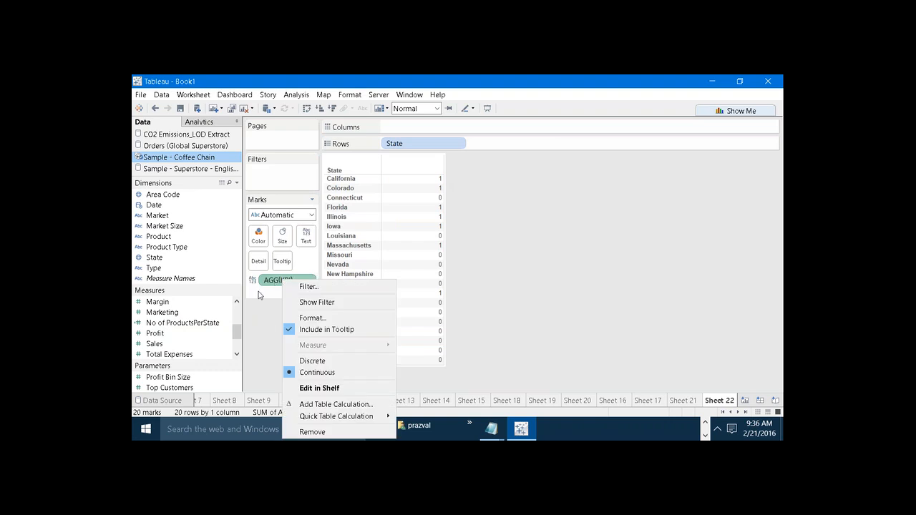
{"action": "left_click", "coordinate": [279, 296]}
{"action": "left_click_drag", "start_coordinate": [279, 280], "coordinate": [266, 326]}
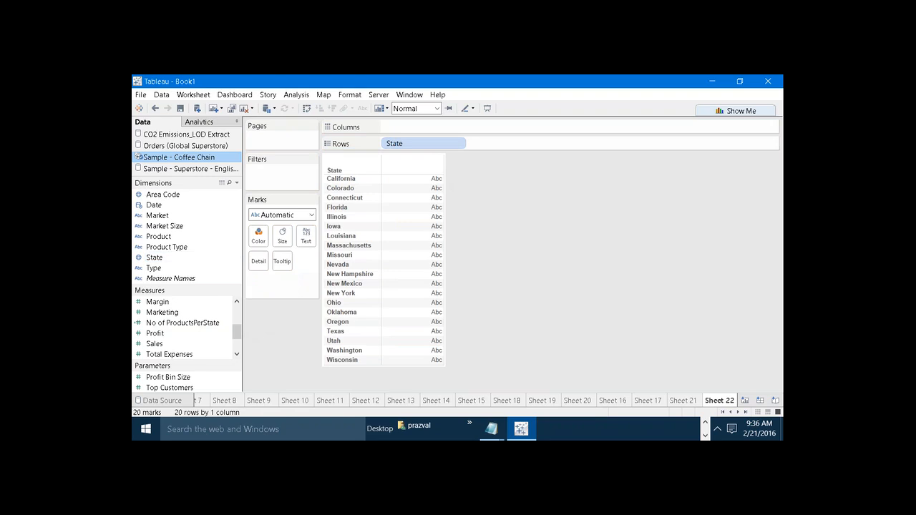
Edit the KPI calculation, replacing the leading INT with {INCLUDE [Product] : in front of the profit comparison.
{"action": "mouse_move", "coordinate": [238, 327]}
{"action": "left_mouse_down"}
{"action": "mouse_move", "coordinate": [238, 307]}
{"action": "mouse_move", "coordinate": [238, 321]}
{"action": "left_mouse_up"}
{"action": "right_click", "coordinate": [191, 334]}
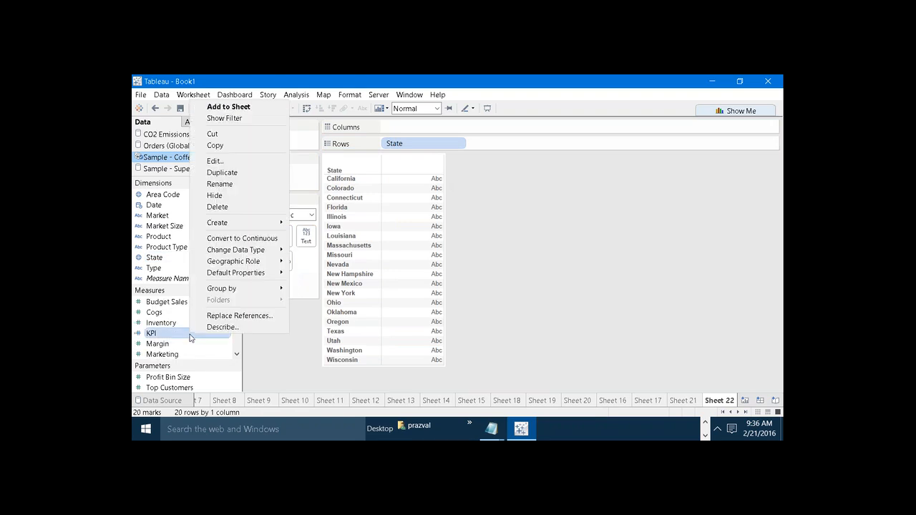
{"action": "left_click", "coordinate": [236, 161]}
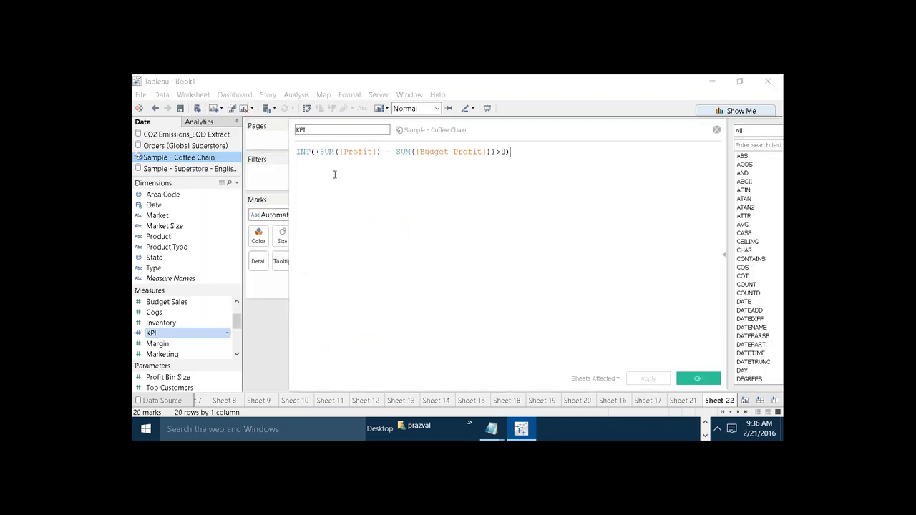
{"action": "left_click", "coordinate": [298, 153]}
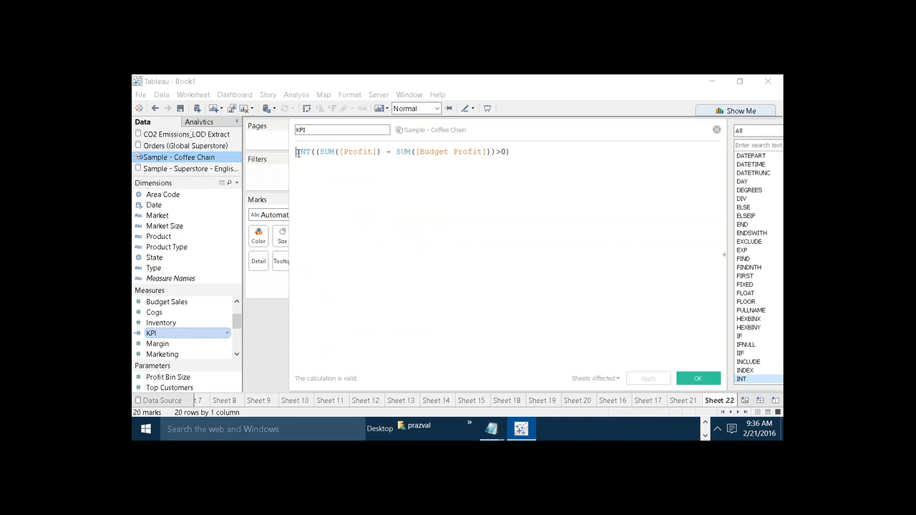
{"action": "type", "text": "("}
{"action": "type", "text": "IN"}
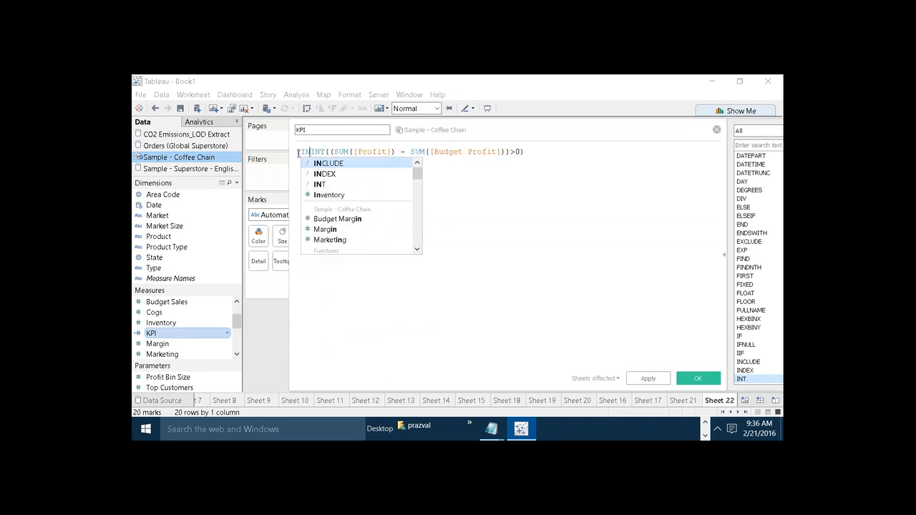
{"action": "type", "text": "CLU"}
{"action": "key", "text": "Return"}
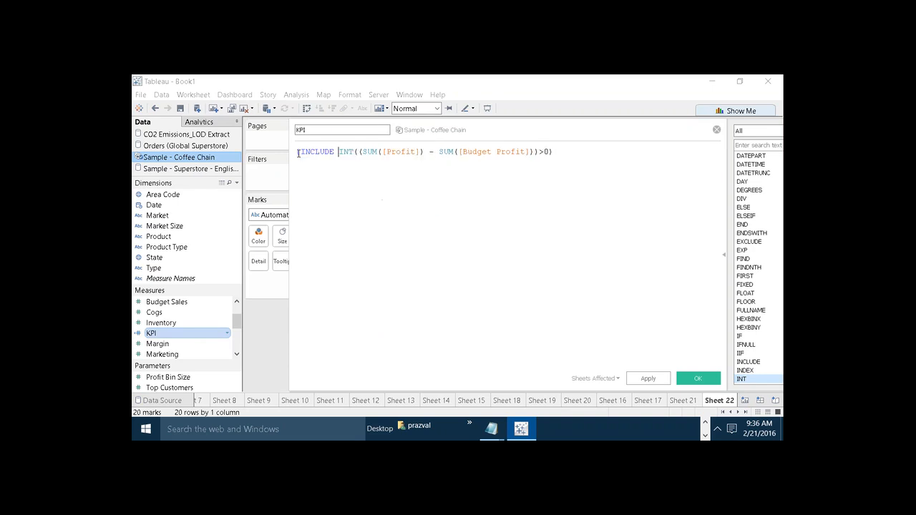
{"action": "type", "text": "PR"}
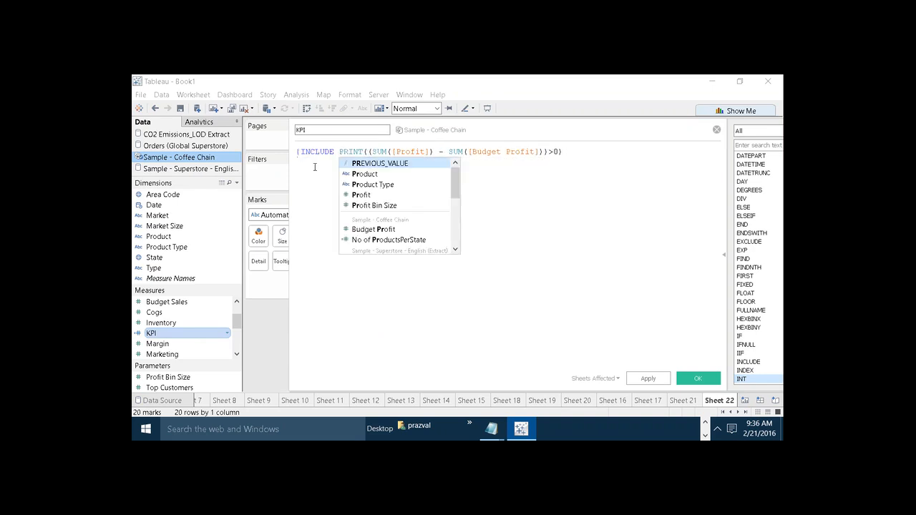
{"action": "left_click", "coordinate": [365, 173]}
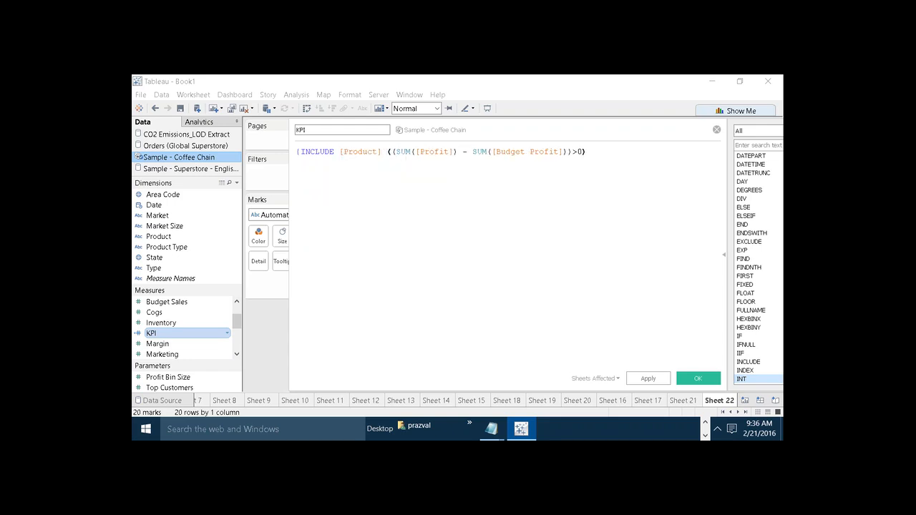
{"action": "type", "text": ":"}
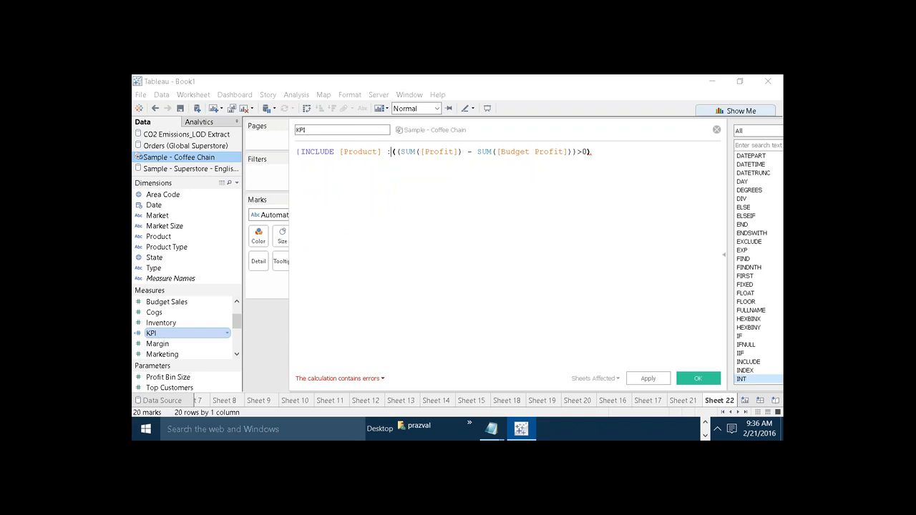
Turn the comparison into IF (SUM([Profit]) - SUM([Budget Profit]))>0 THEN 1 ELSE O END, closed with a curly brace.
{"action": "key", "text": "Delete"}
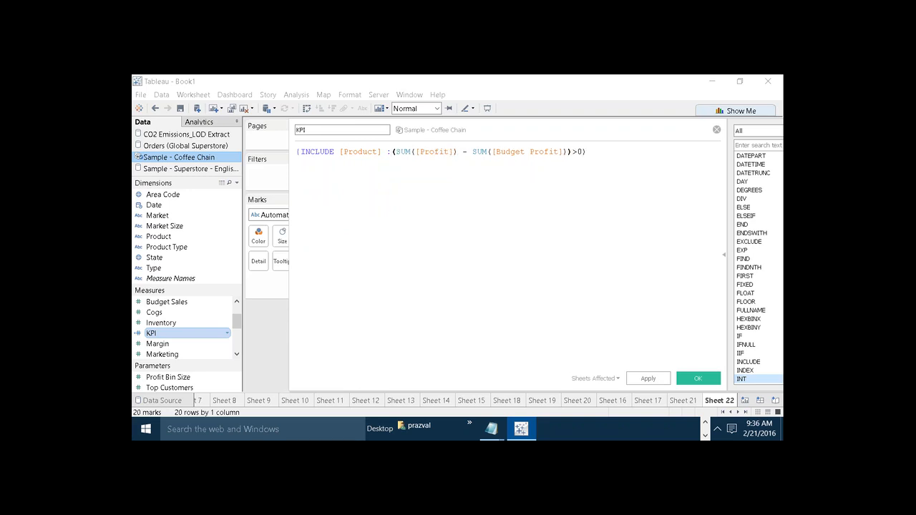
{"action": "type", "text": "IF"}
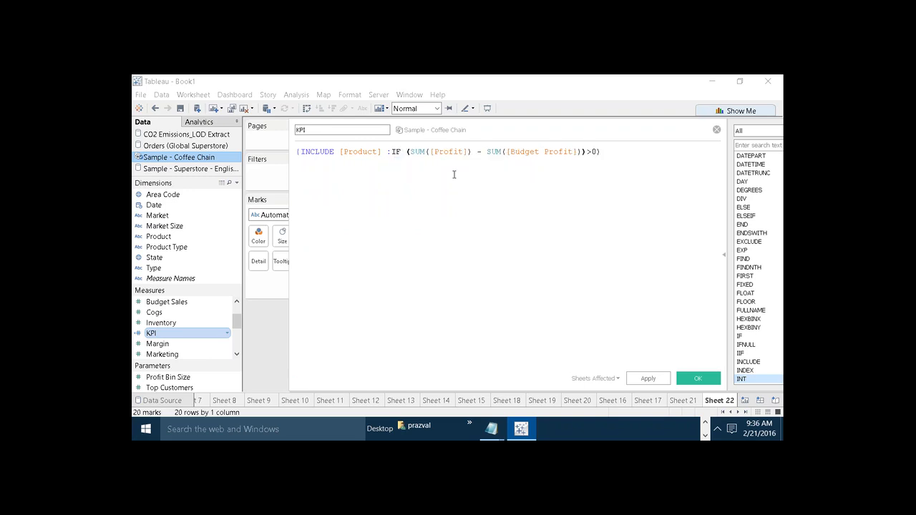
{"action": "left_click", "coordinate": [597, 150]}
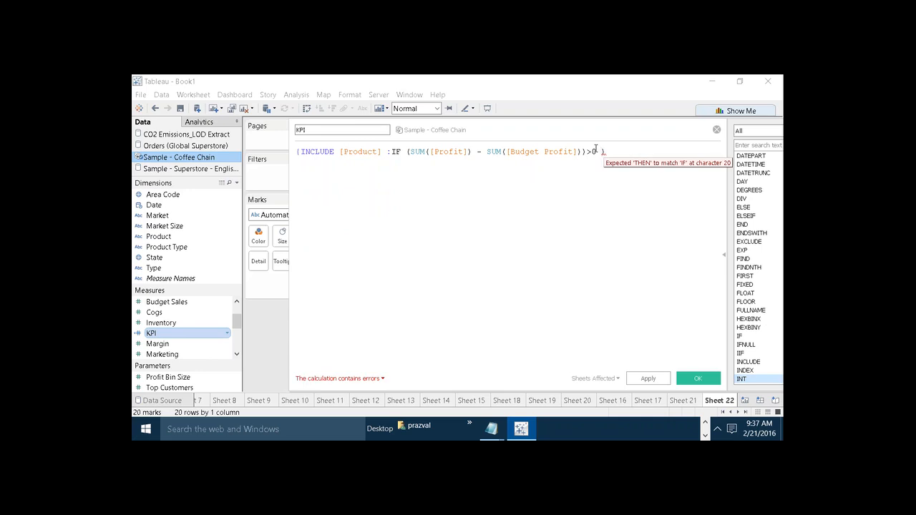
{"action": "key", "text": "Return"}
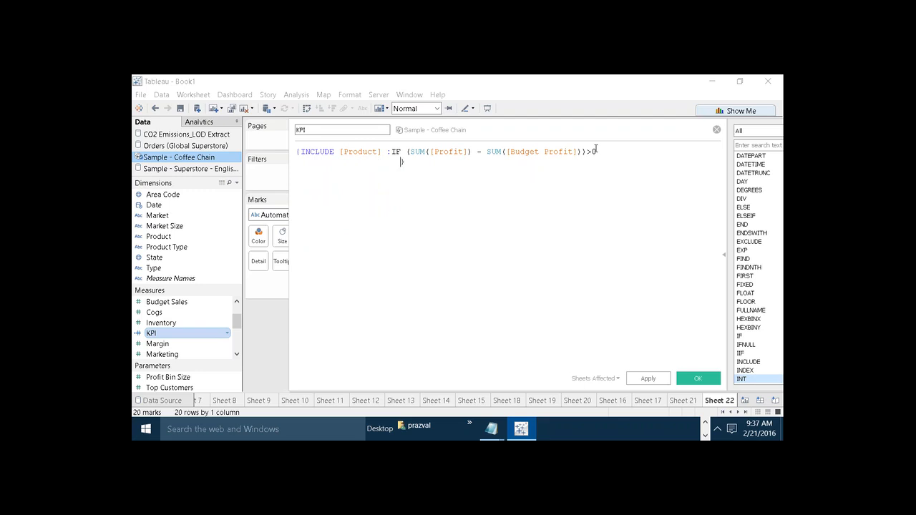
{"action": "type", "text": "THEN 1 "}
{"action": "type", "text": "ELSE "}
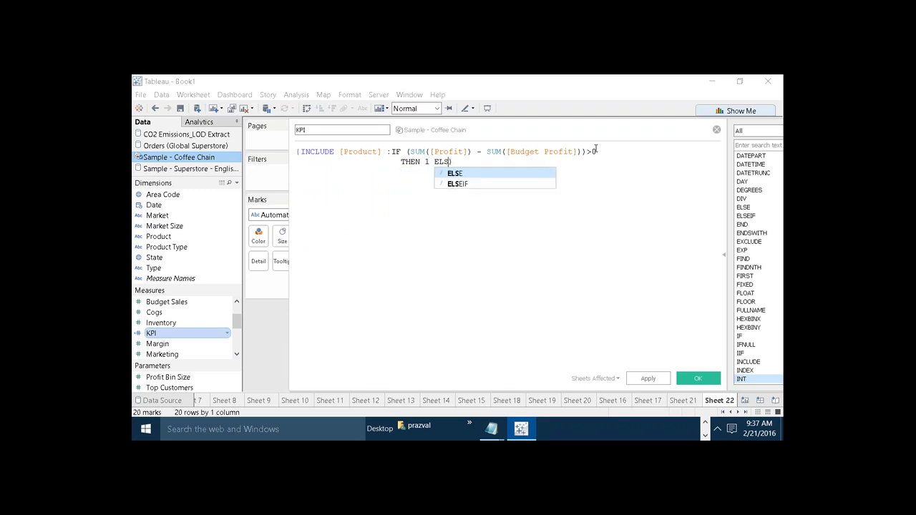
{"action": "type", "text": "o "}
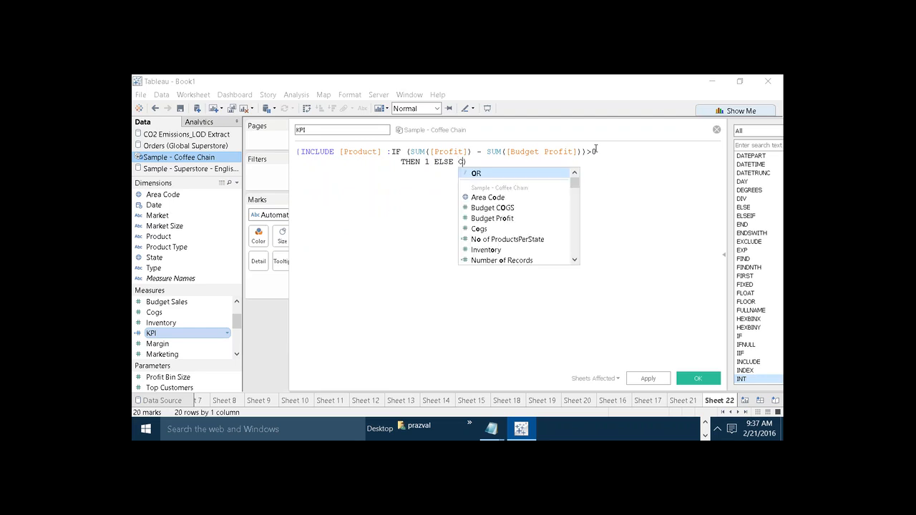
{"action": "type", "text": "END"}
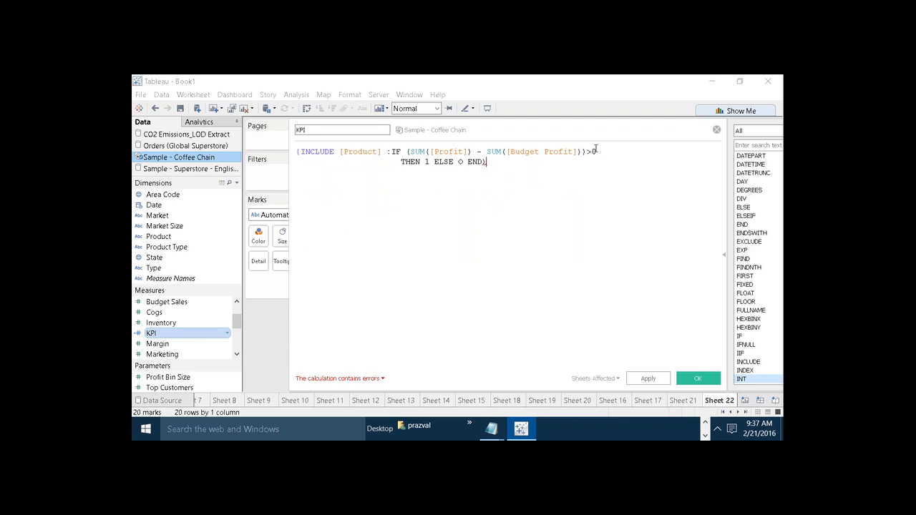
{"action": "type", "text": ")"}
{"action": "mouse_move", "coordinate": [486, 163]}
{"action": "key", "text": "BackSpace"}
Try rebalancing the IF condition's brackets by adding a closing one after 0 and removing the opening one before SUM([Profit]).
{"action": "left_click", "coordinate": [604, 153]}
{"action": "type", "text": ")"}
{"action": "left_click", "coordinate": [382, 379]}
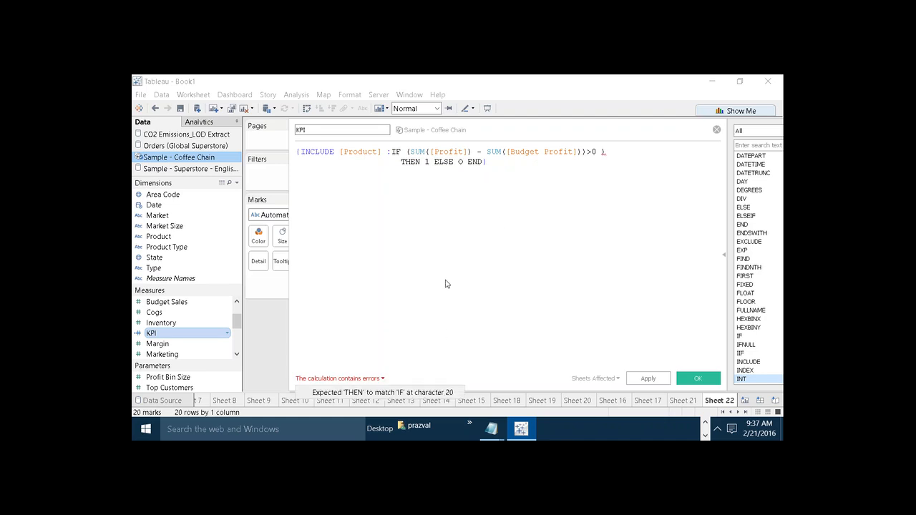
{"action": "left_click", "coordinate": [498, 222]}
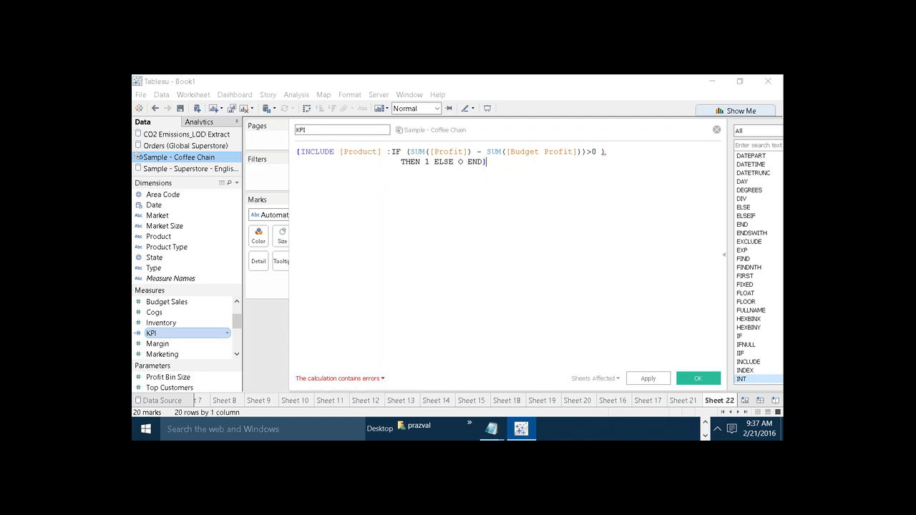
{"action": "left_click", "coordinate": [611, 153]}
{"action": "key", "text": "BackSpace"}
{"action": "left_click", "coordinate": [411, 152]}
{"action": "key", "text": "BackSpace"}
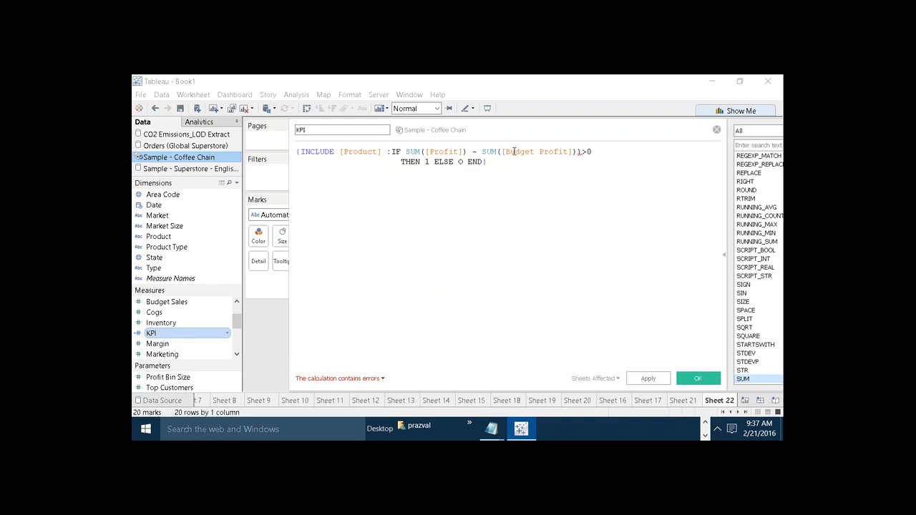
{"action": "type", "text": "("}
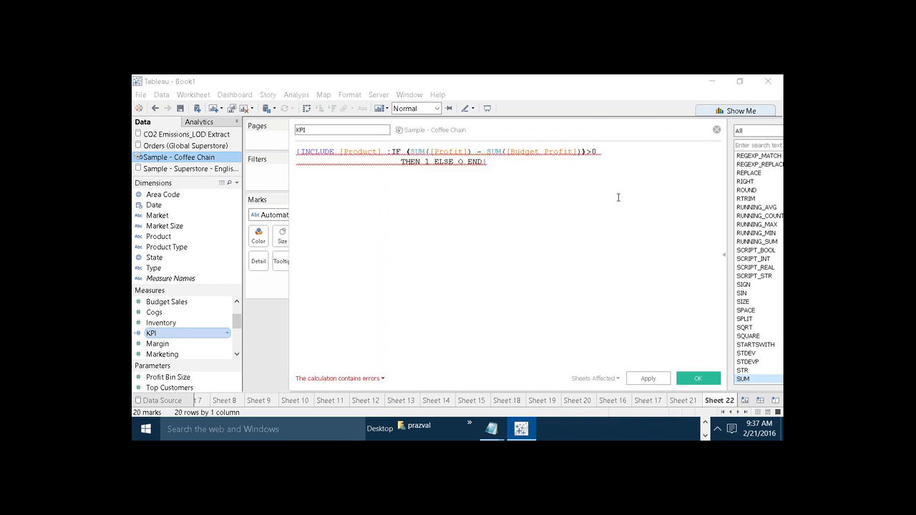
Join the THEN line onto the IF line, removing the extra spaces so the KPI formula sits on one line.
{"action": "left_click", "coordinate": [608, 155]}
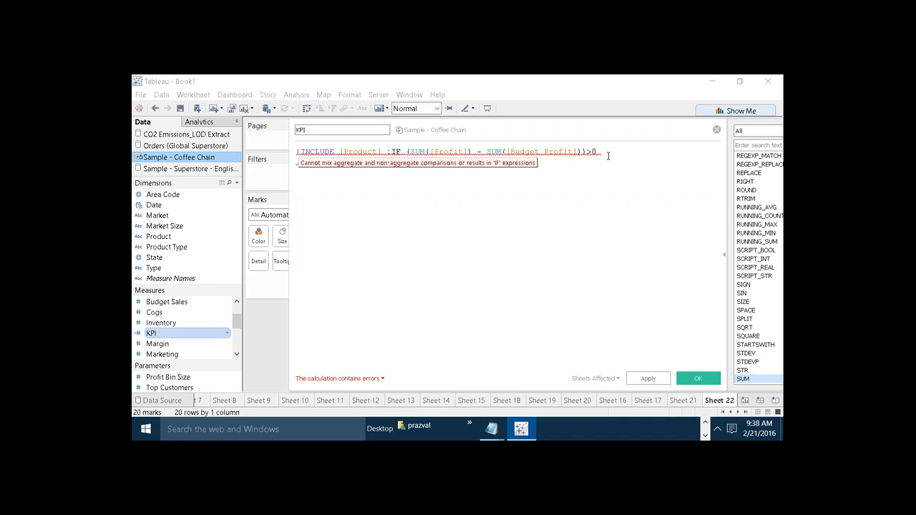
{"action": "key", "text": "Delete"}
{"action": "key", "text": "Delete"}
{"action": "key", "text": "Delete"}
{"action": "key", "text": "Delete"}
{"action": "key", "text": "Delete"}
{"action": "key", "text": "Delete"}
{"action": "key", "text": "Delete"}
{"action": "key", "text": "Delete"}
{"action": "key", "text": "Delete"}
{"action": "key", "text": "Delete"}
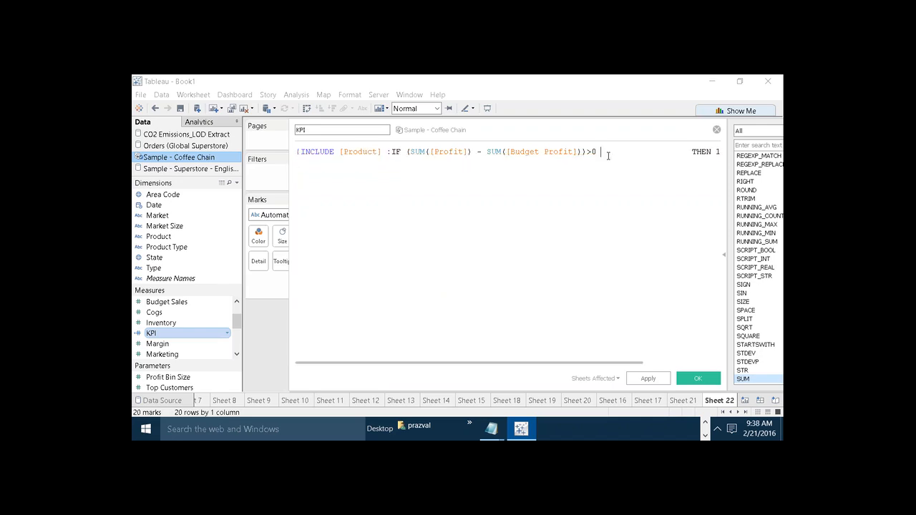
{"action": "key", "text": "Delete"}
{"action": "key", "text": "Delete"}
{"action": "key", "text": "Delete"}
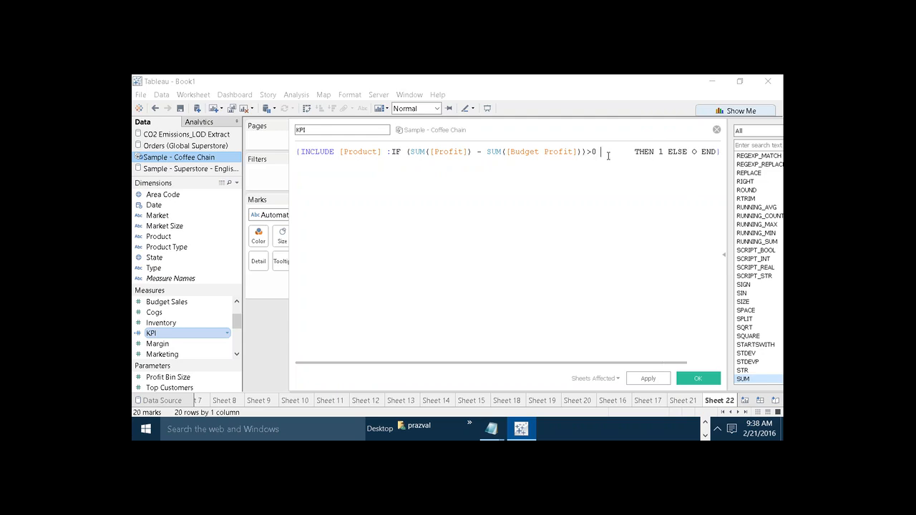
{"action": "key", "text": "Delete"}
{"action": "key", "text": "Delete"}
{"action": "key", "text": "Delete"}
{"action": "key", "text": "Delete"}
{"action": "key", "text": "Delete"}
{"action": "key", "text": "Delete"}
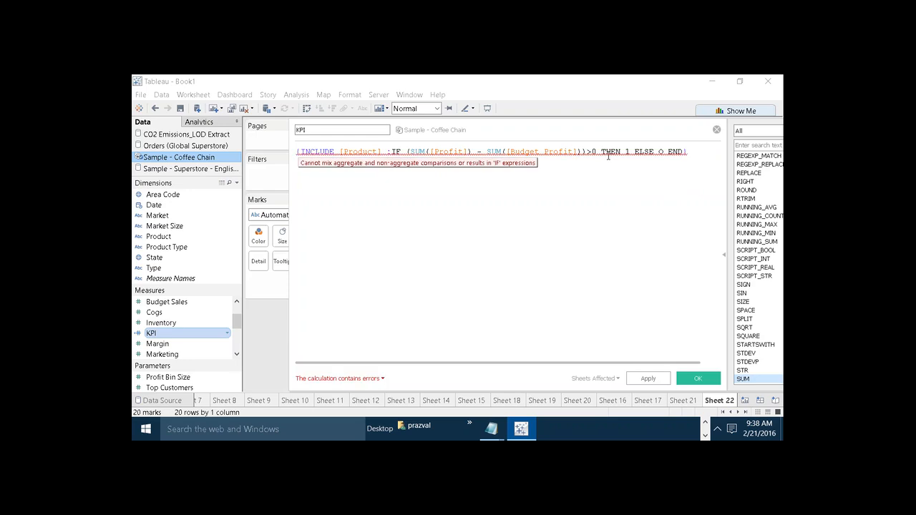
Check the KPI formula's errors, replace the letter O after ELSE with the number 0, and save the calculation.
{"action": "left_click", "coordinate": [655, 183]}
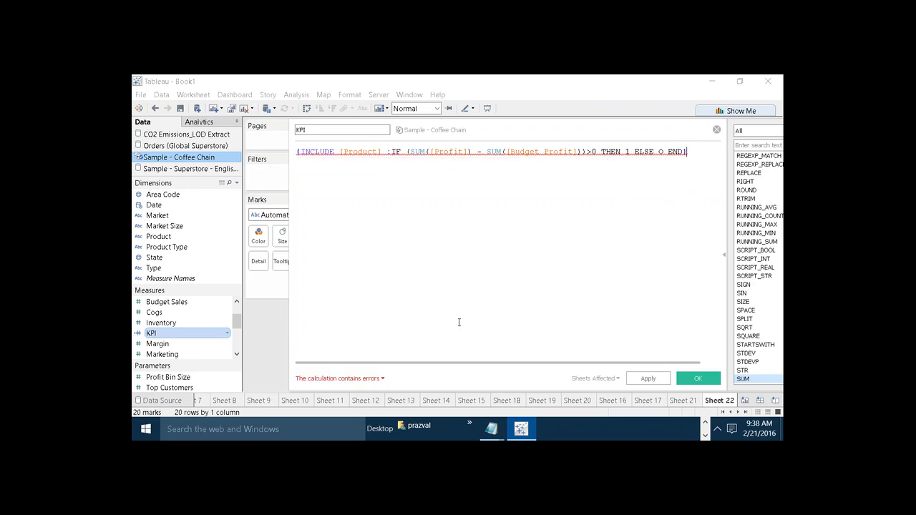
{"action": "left_click", "coordinate": [382, 378]}
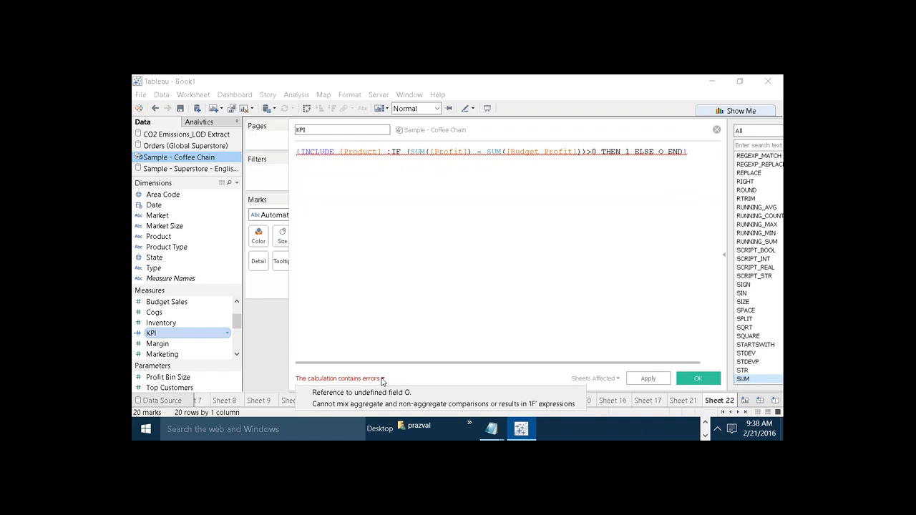
{"action": "left_click", "coordinate": [503, 300]}
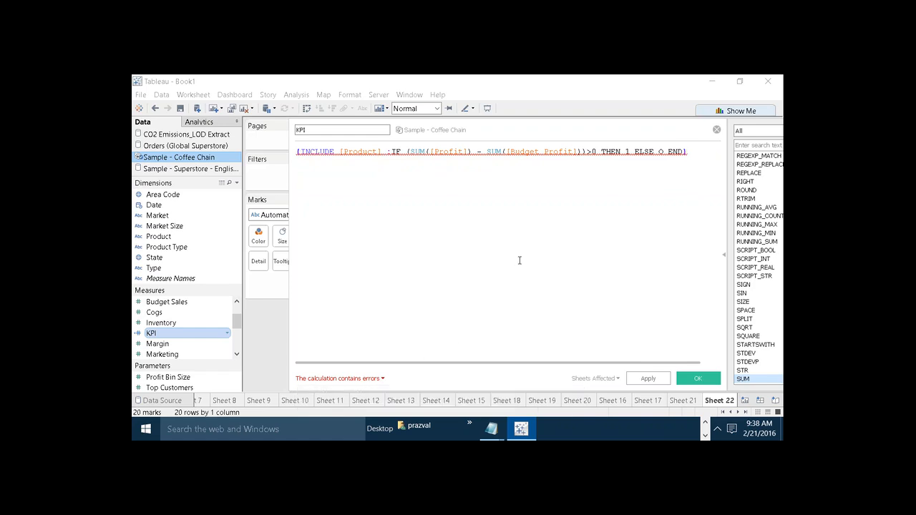
{"action": "left_click", "coordinate": [595, 153]}
{"action": "double_click", "coordinate": [597, 152]}
{"action": "left_click", "coordinate": [661, 152]}
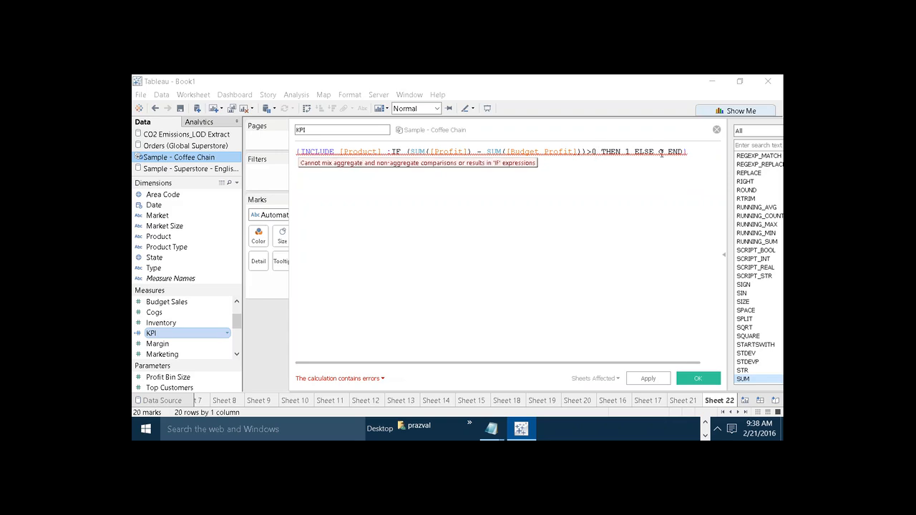
{"action": "key", "text": "BackSpace"}
{"action": "type", "text": "0"}
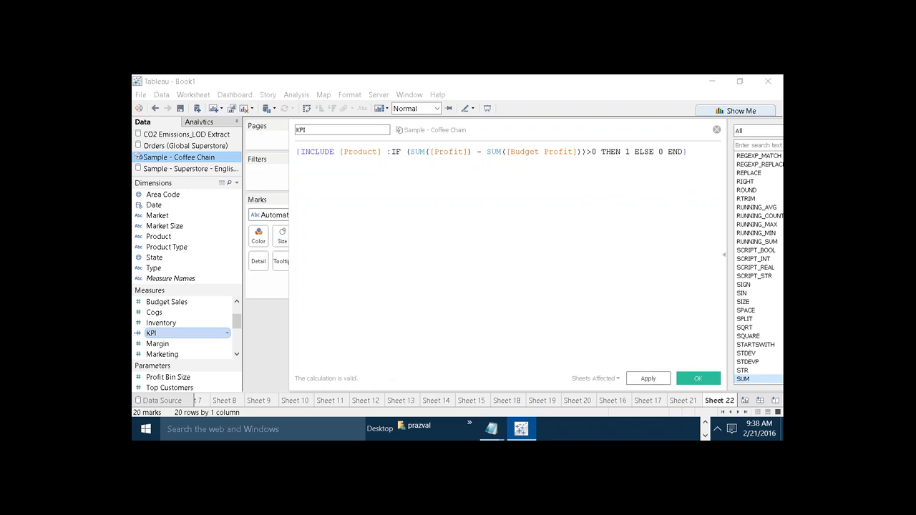
{"action": "left_click", "coordinate": [657, 379]}
{"action": "left_click", "coordinate": [692, 378]}
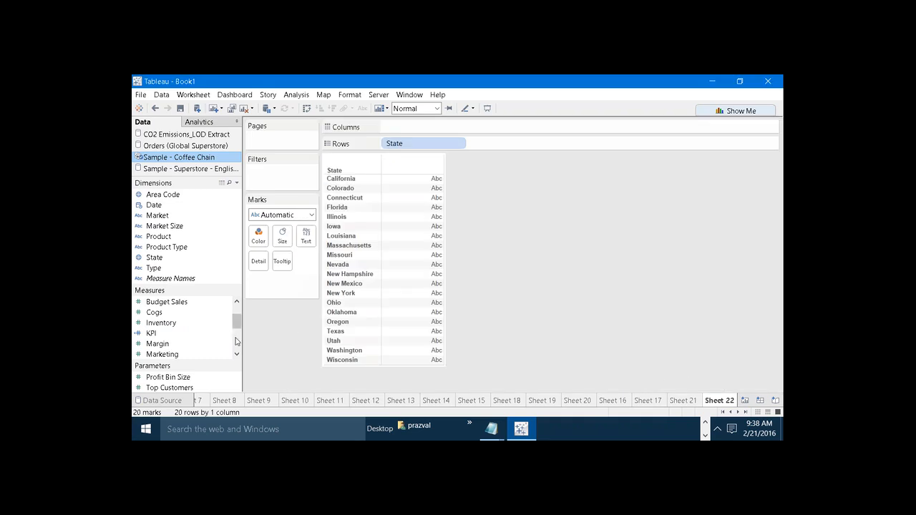
Add the KPI measure to the state table as a text label.
{"action": "left_click_drag", "start_coordinate": [196, 336], "coordinate": [306, 238]}
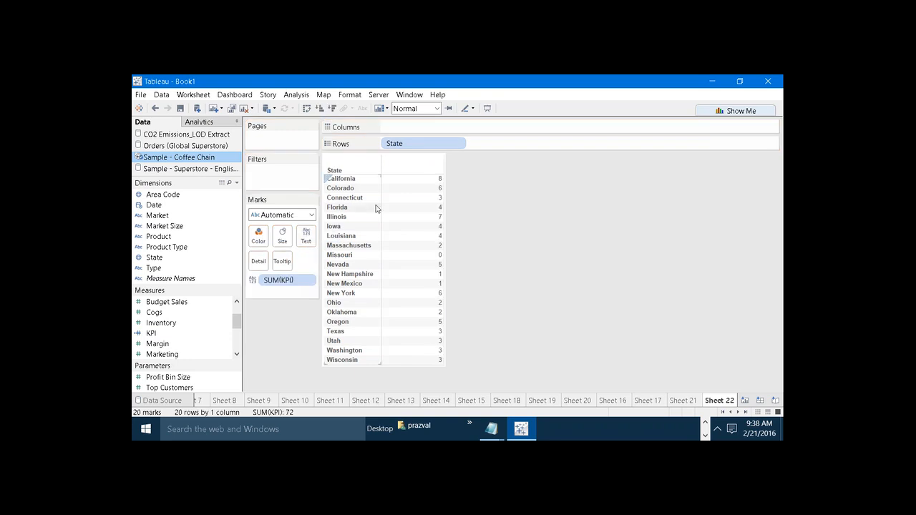
{"action": "mouse_move", "coordinate": [432, 180]}
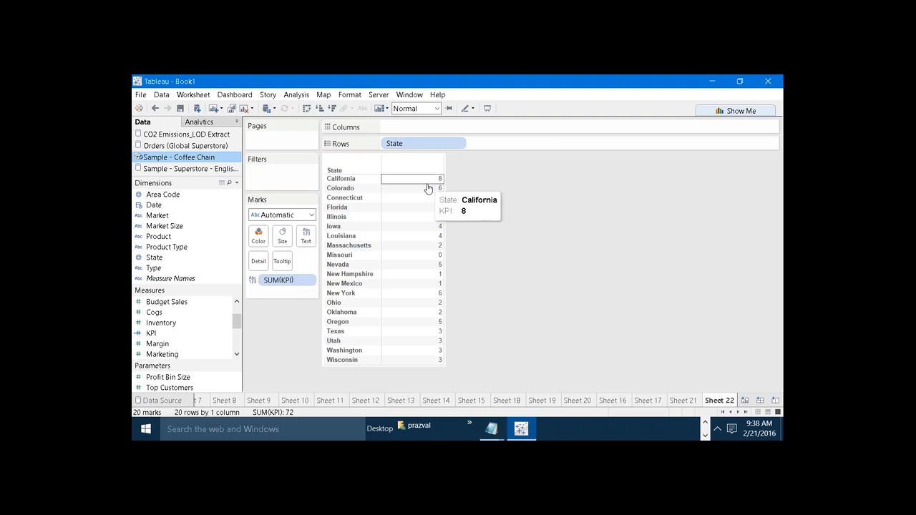
Rename the KPI calculation as Products>Target and apply the change.
{"action": "right_click", "coordinate": [151, 333]}
{"action": "left_click", "coordinate": [180, 158]}
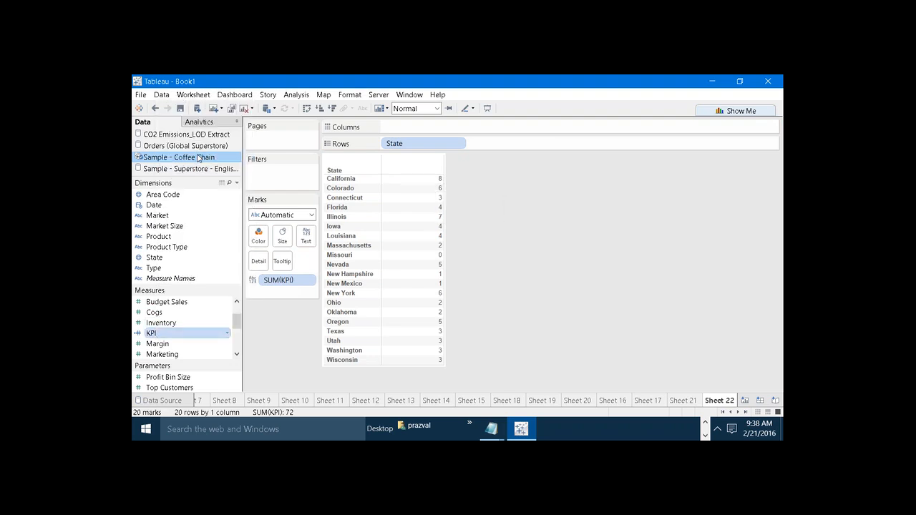
{"action": "left_click", "coordinate": [337, 130]}
{"action": "key", "text": "BackSpace"}
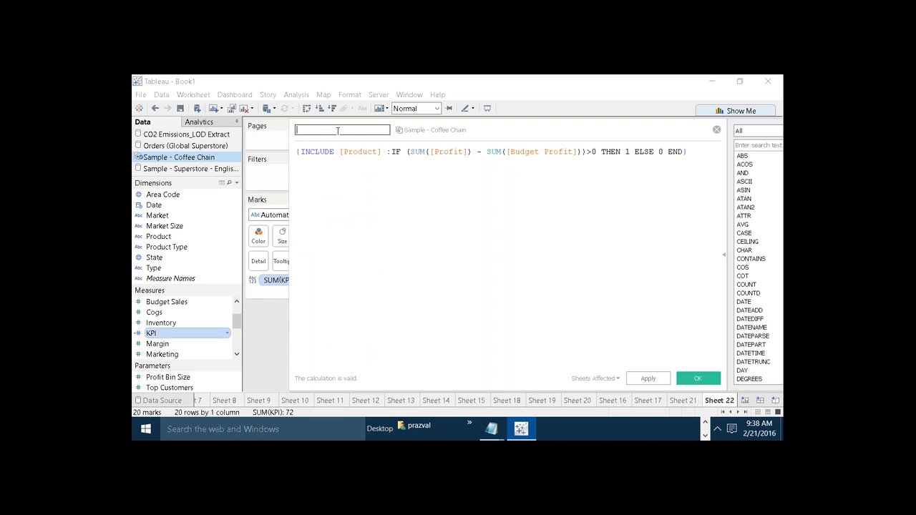
{"action": "type", "text": "Prod"}
{"action": "type", "text": "ucts>Tra"}
{"action": "type", "text": "get"}
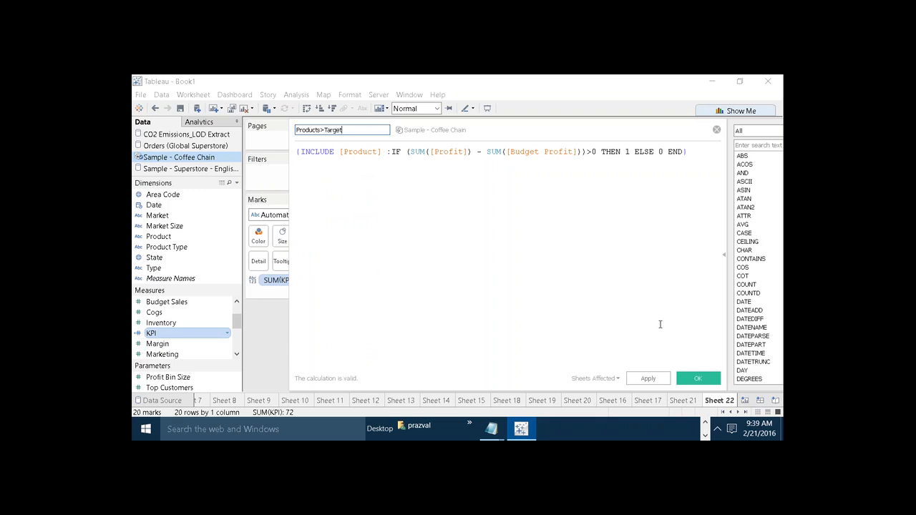
{"action": "left_click", "coordinate": [650, 378]}
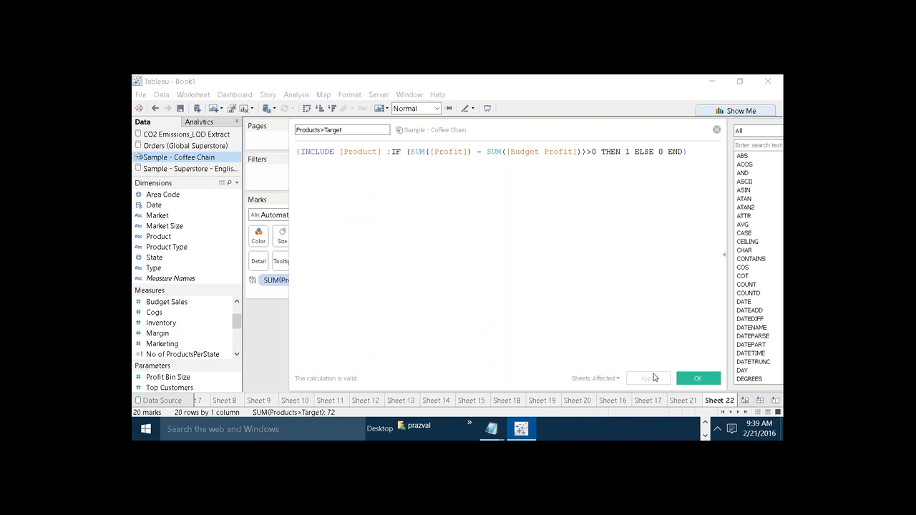
Save the Products>Target calculation, chart Sales per state as horizontal bars, and remove the Products>Target label from the marks.
{"action": "left_click", "coordinate": [691, 377]}
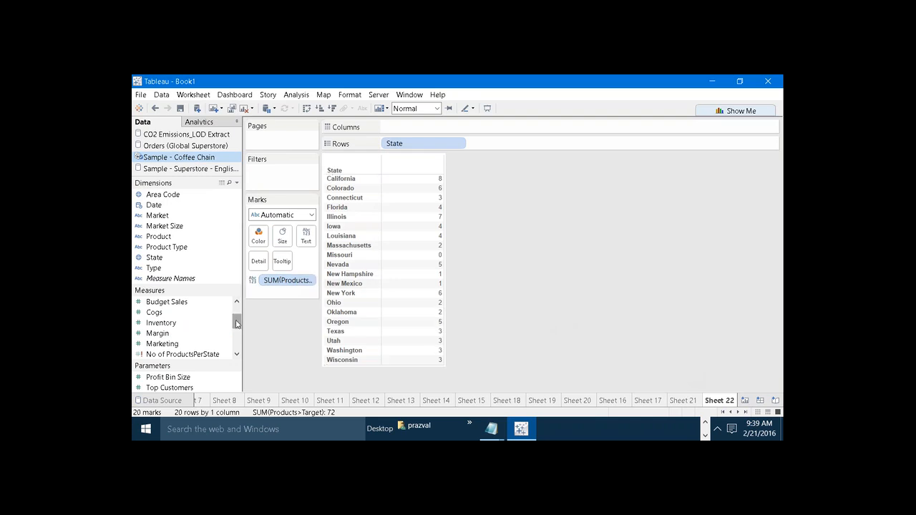
{"action": "mouse_move", "coordinate": [237, 324]}
{"action": "left_mouse_down"}
{"action": "mouse_move", "coordinate": [237, 315]}
{"action": "mouse_move", "coordinate": [236, 333]}
{"action": "left_mouse_up"}
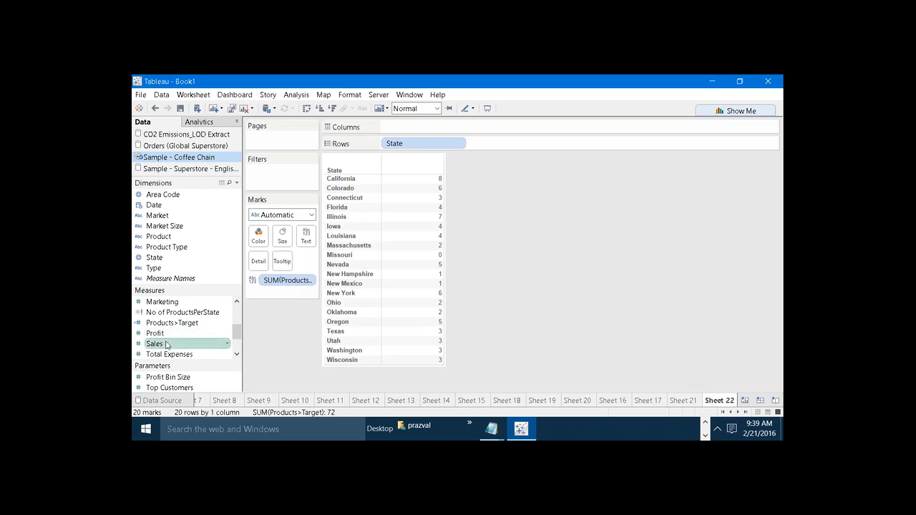
{"action": "left_click_drag", "start_coordinate": [165, 345], "coordinate": [403, 128]}
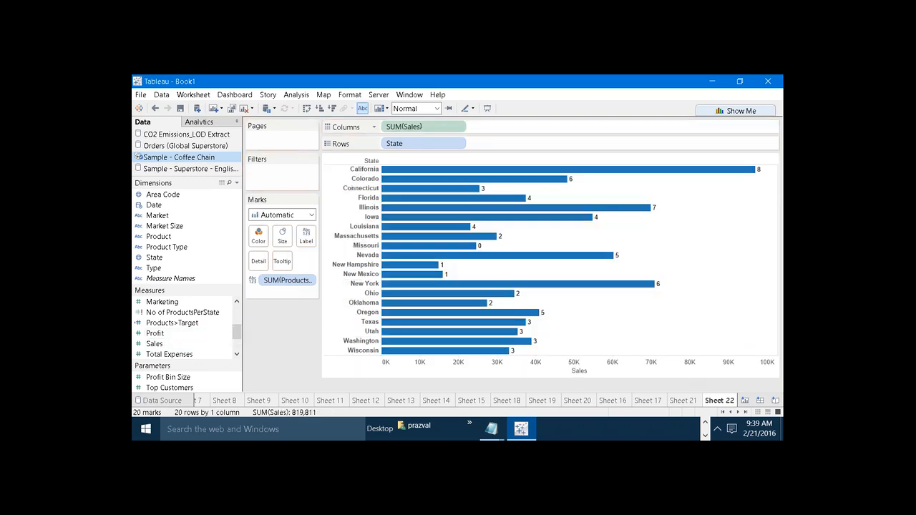
{"action": "left_click_drag", "start_coordinate": [293, 280], "coordinate": [288, 315]}
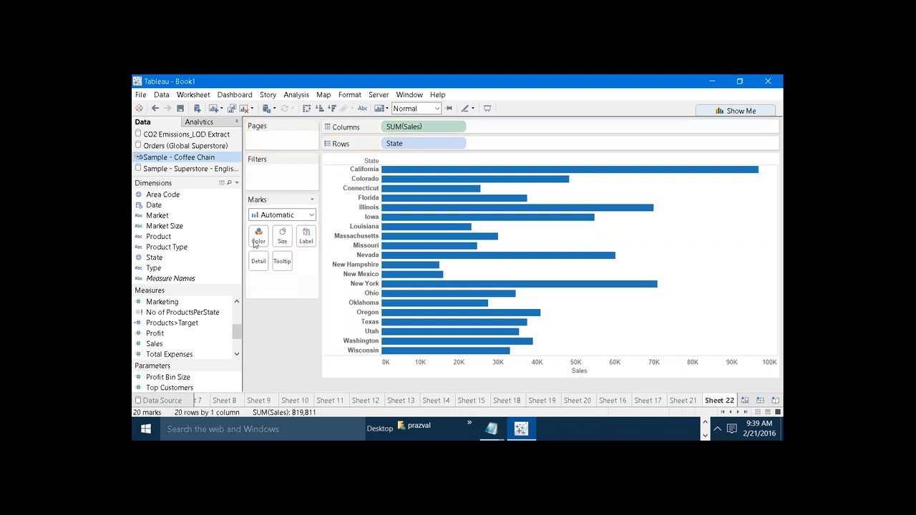
Create a calculated field named %ofProductsPerState in the Coffee Chain data source.
{"action": "left_click", "coordinate": [237, 183]}
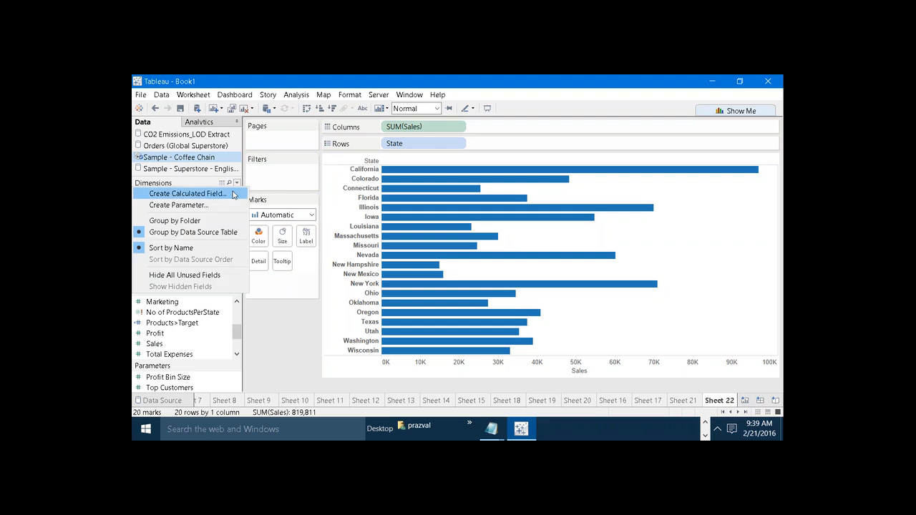
{"action": "left_click", "coordinate": [233, 195]}
{"action": "type", "text": "%of"}
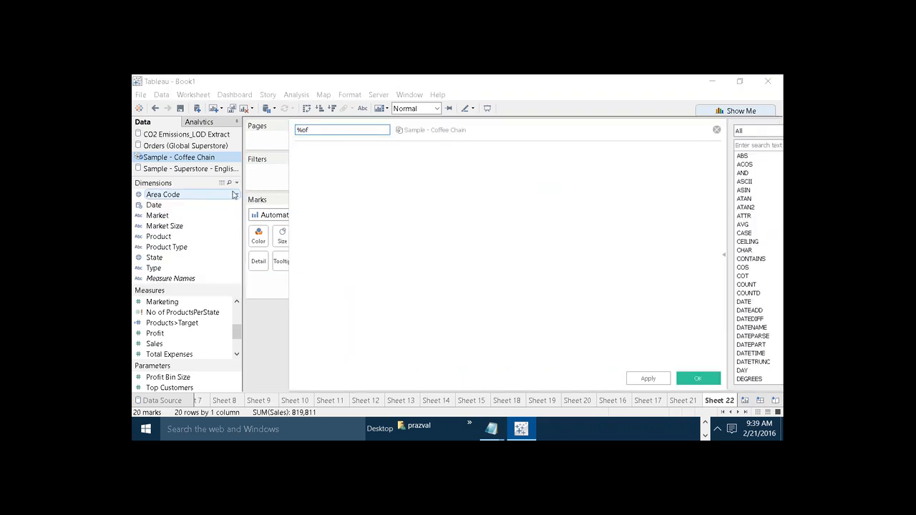
{"action": "type", "text": "ProductsPerState"}
{"action": "left_click", "coordinate": [355, 229]}
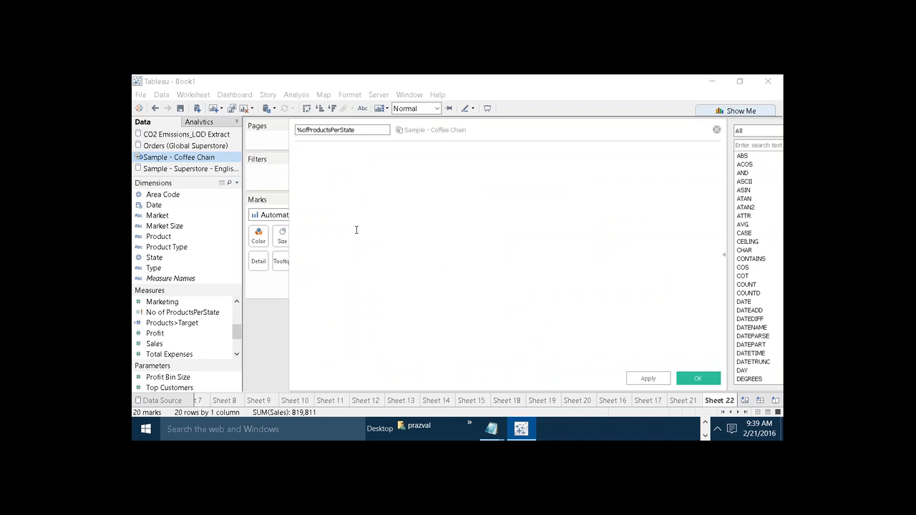
{"action": "type", "text": "pro"}
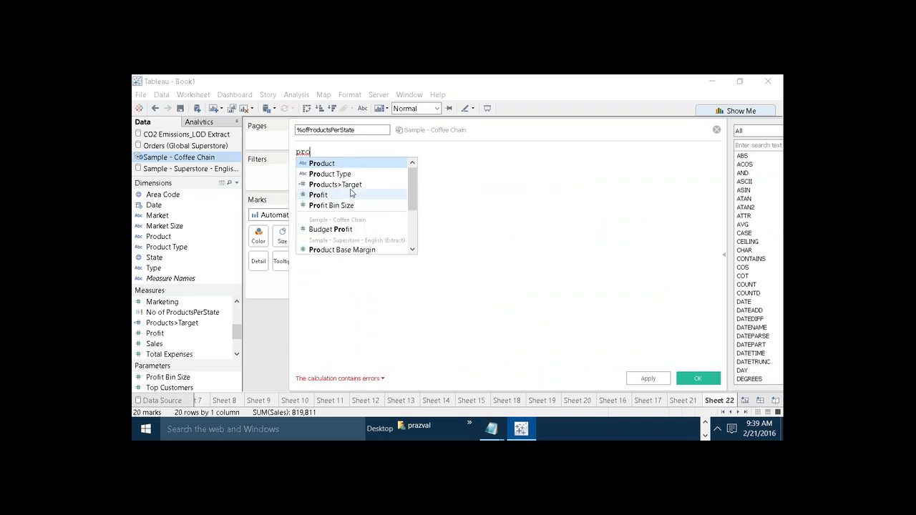
{"action": "left_click", "coordinate": [351, 195]}
{"action": "key", "text": "BackSpace"}
{"action": "key", "text": "BackSpace"}
{"action": "key", "text": "BackSpace"}
{"action": "key", "text": "BackSpace"}
{"action": "key", "text": "BackSpace"}
{"action": "key", "text": "BackSpace"}
{"action": "key", "text": "BackSpace"}
{"action": "key", "text": "BackSpace"}
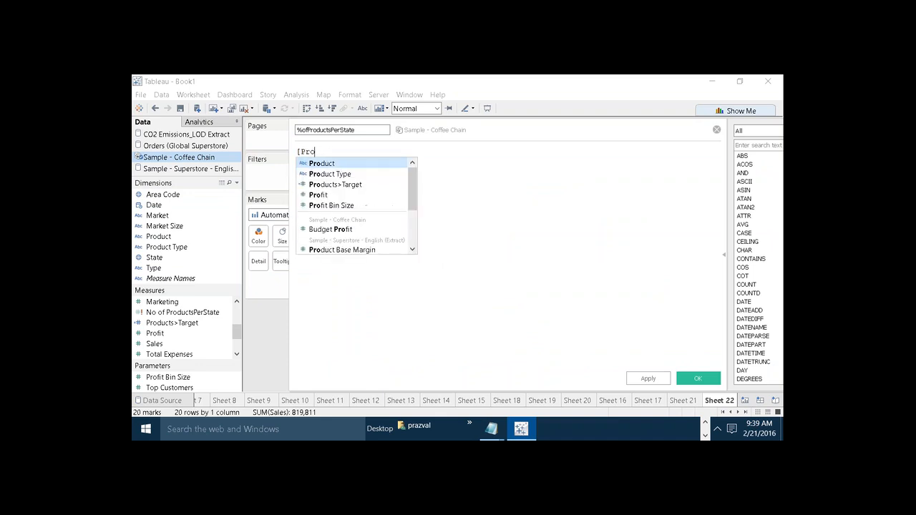
Enter the formula [Products>Target] /countd([Product]) for the %ofProductsPerState calculation.
{"action": "type", "text": "pro"}
{"action": "left_click", "coordinate": [347, 184]}
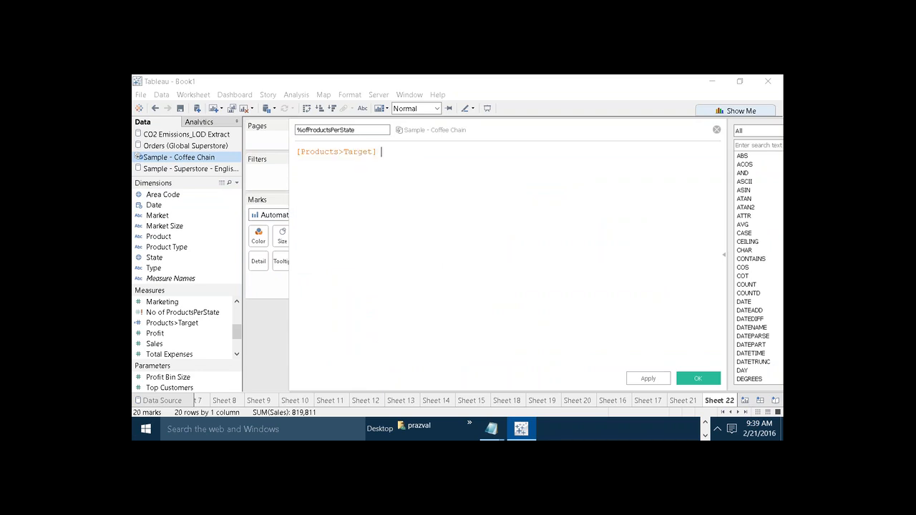
{"action": "type", "text": "/cou"}
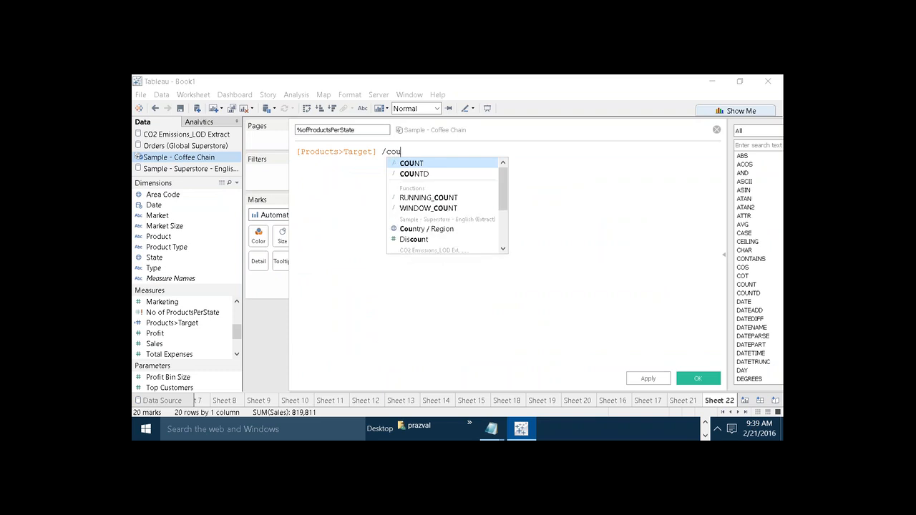
{"action": "type", "text": "ntd("}
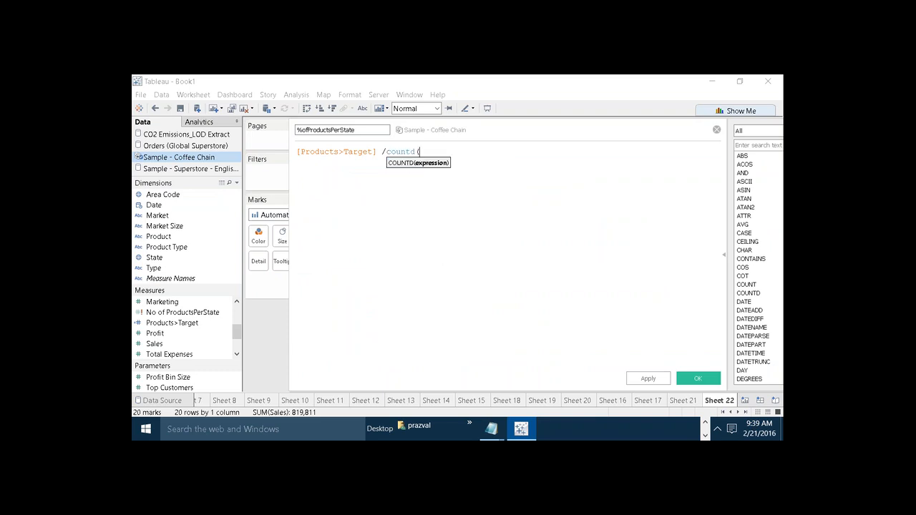
{"action": "type", "text": "pr"}
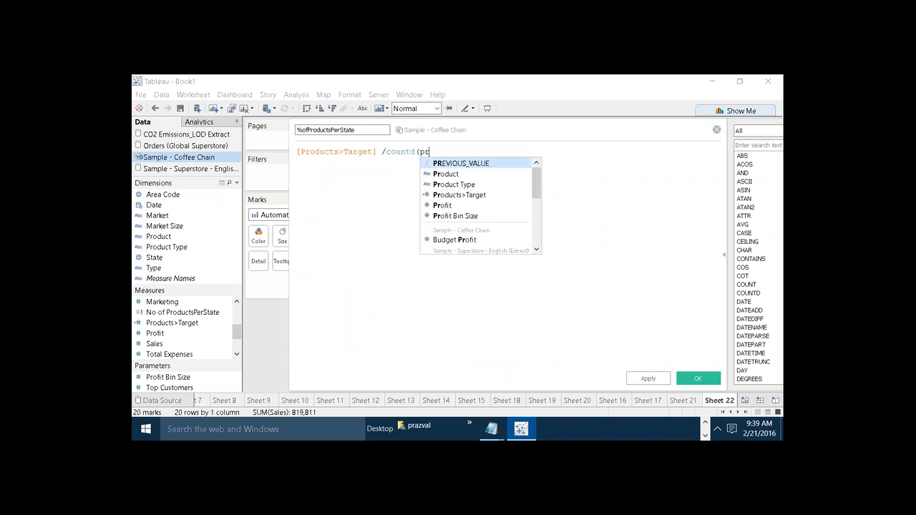
{"action": "left_click", "coordinate": [440, 173]}
{"action": "type", "text": ")"}
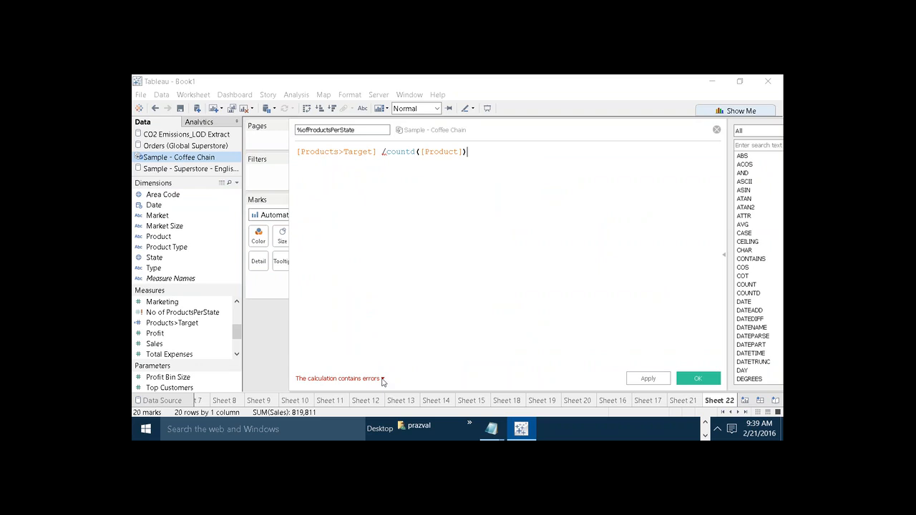
Check the formula's error, wrap [Products>Target] in SUM() so both sides are aggregated, and save the calculation.
{"action": "left_click", "coordinate": [382, 380]}
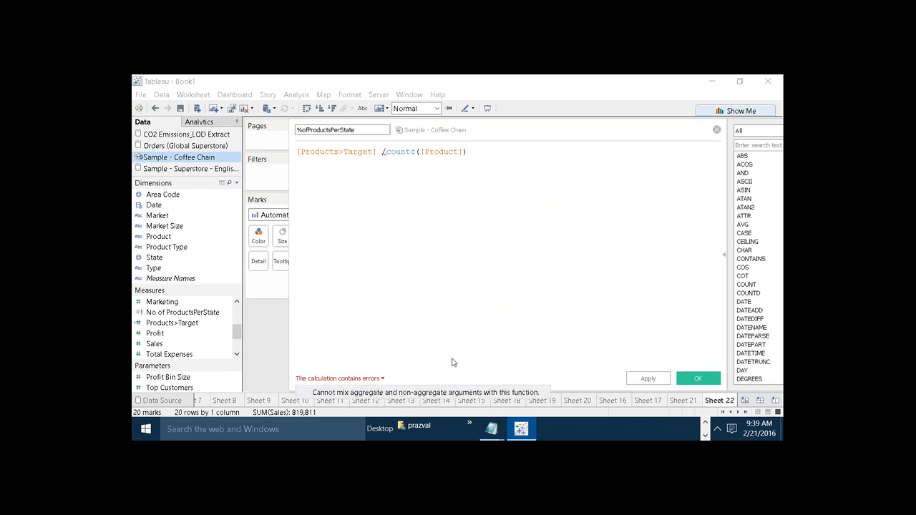
{"action": "left_click_drag", "start_coordinate": [296, 152], "coordinate": [467, 153]}
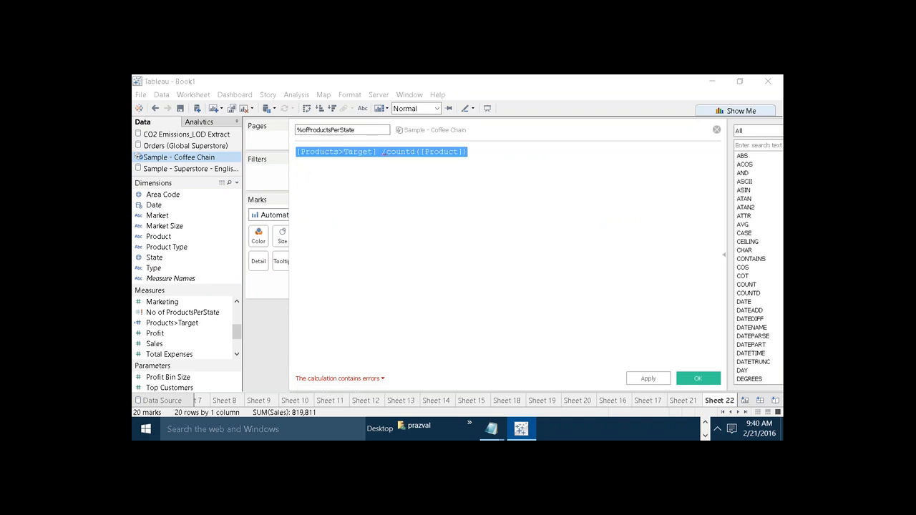
{"action": "left_click", "coordinate": [467, 152]}
{"action": "left_click", "coordinate": [297, 152]}
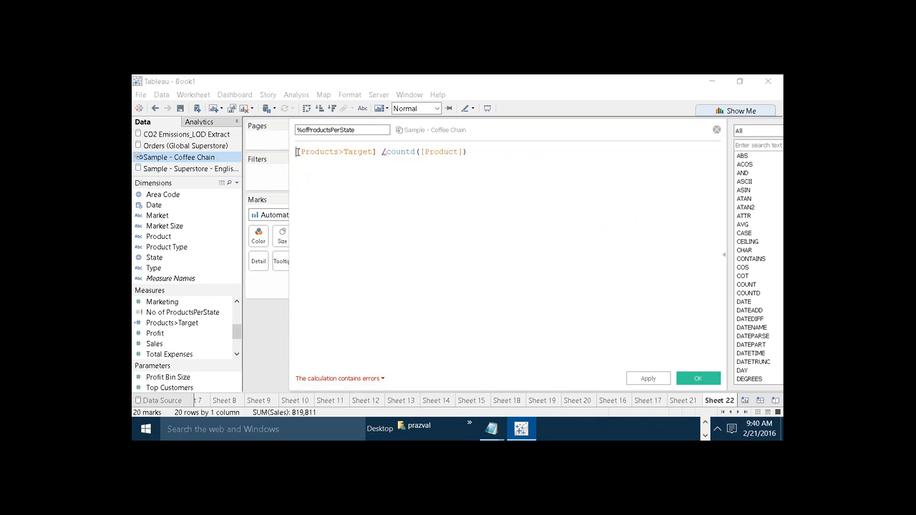
{"action": "type", "text": "SUM"}
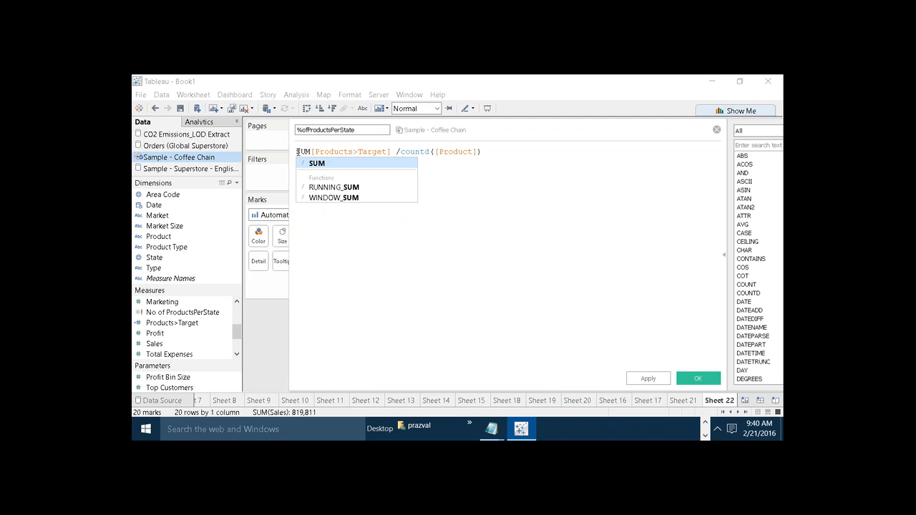
{"action": "type", "text": "("}
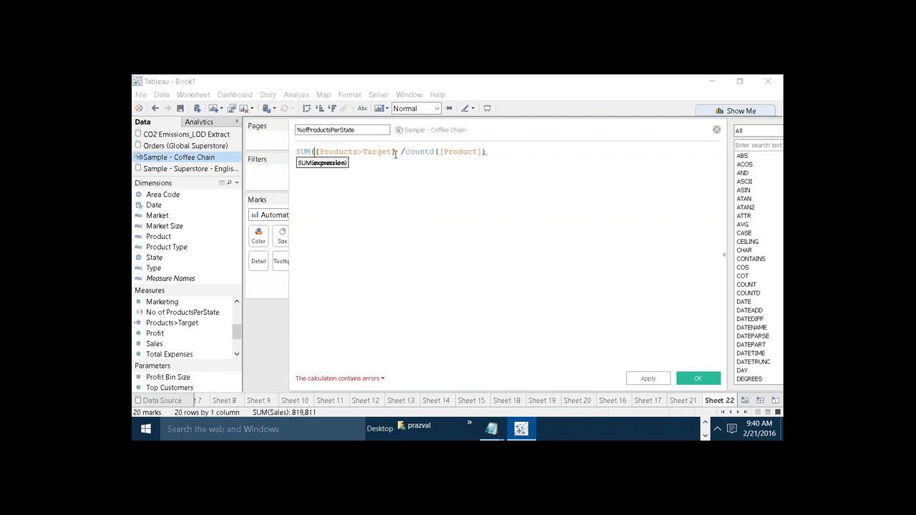
{"action": "left_click", "coordinate": [396, 152]}
{"action": "type", "text": ")"}
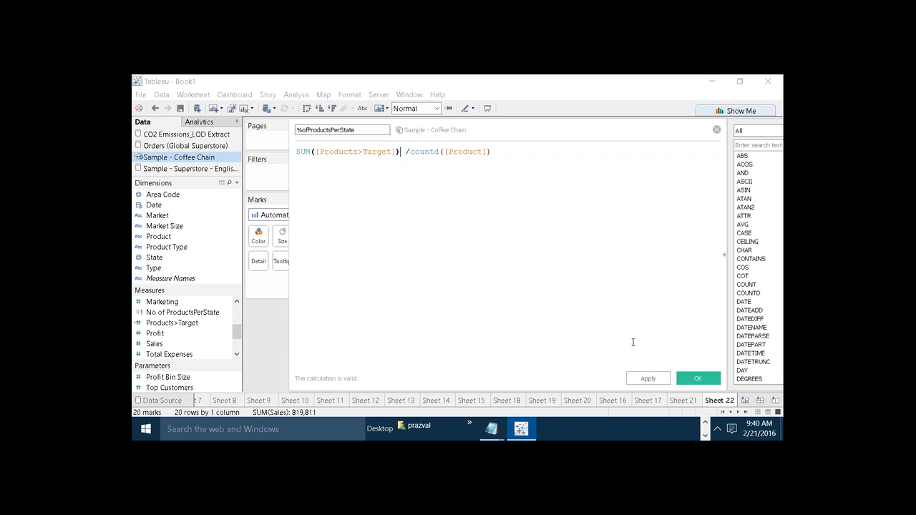
{"action": "left_click", "coordinate": [652, 380]}
{"action": "left_click", "coordinate": [696, 378]}
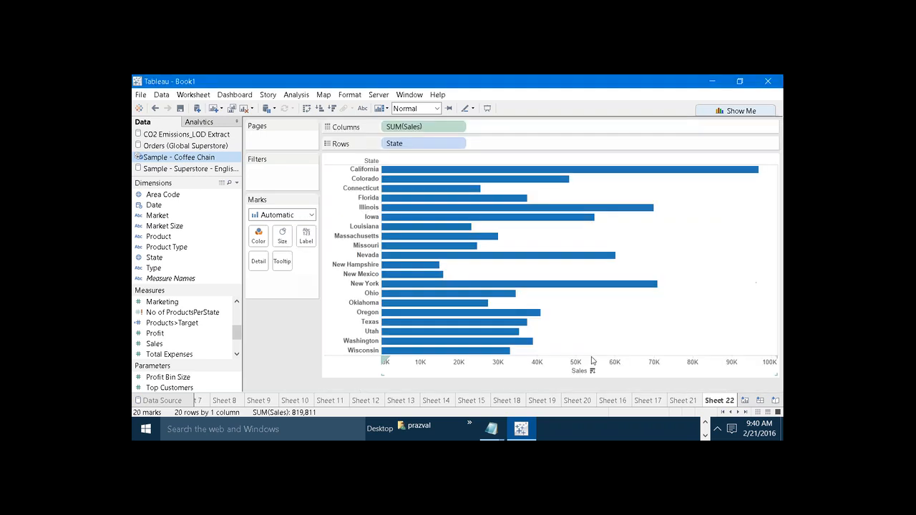
Add %ofProductsPerState as a second bar chart beside Sales and show mark labels on the bars.
{"action": "scroll", "coordinate": [238, 318], "scroll_direction": "up", "scroll_amount": 3}
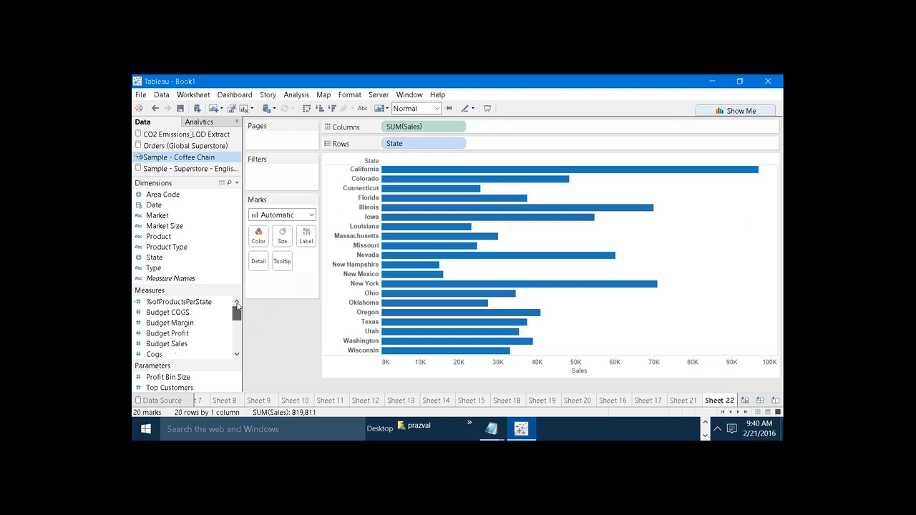
{"action": "mouse_move", "coordinate": [189, 302]}
{"action": "left_mouse_down"}
{"action": "mouse_move", "coordinate": [212, 303]}
{"action": "mouse_move", "coordinate": [544, 157]}
{"action": "mouse_move", "coordinate": [485, 125]}
{"action": "left_mouse_up"}
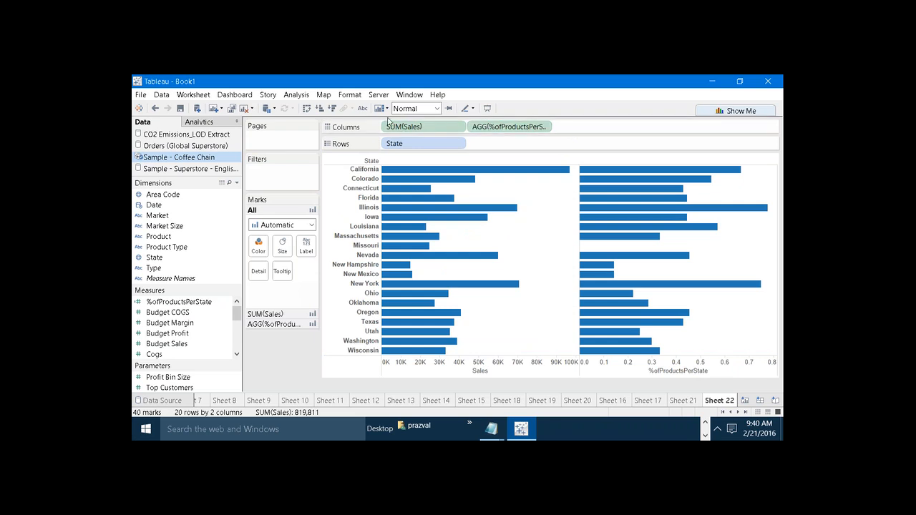
{"action": "left_click", "coordinate": [363, 109]}
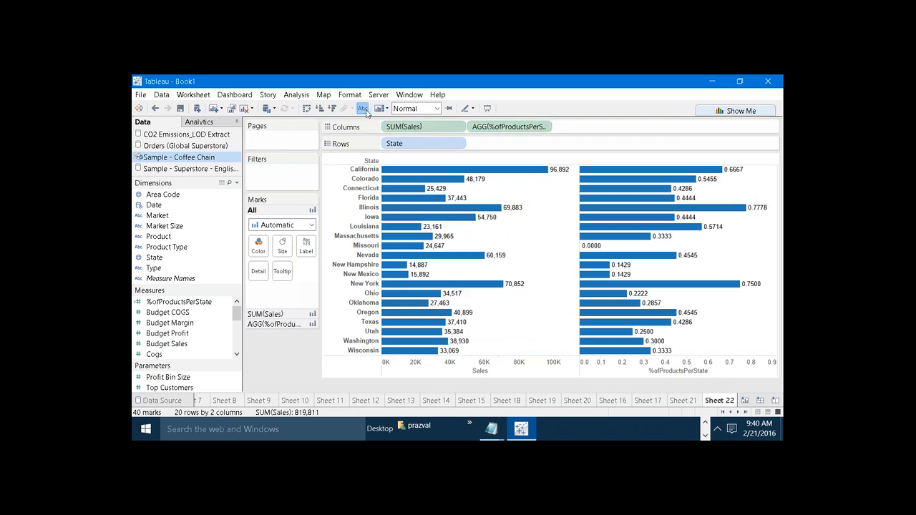
Set the default number format of %ofProductsPerState to Percentage with 2 decimal places.
{"action": "mouse_move", "coordinate": [690, 189]}
{"action": "right_click", "coordinate": [205, 304]}
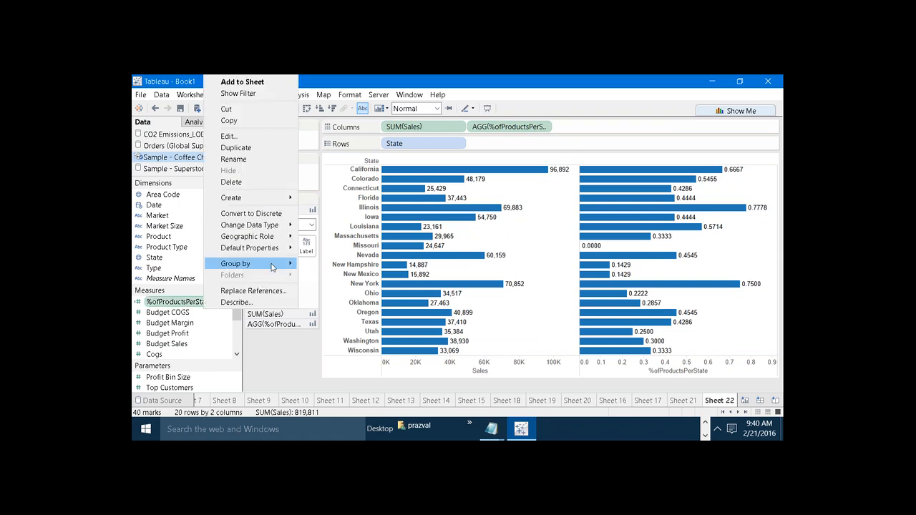
{"action": "mouse_move", "coordinate": [279, 250]}
{"action": "left_click", "coordinate": [337, 272]}
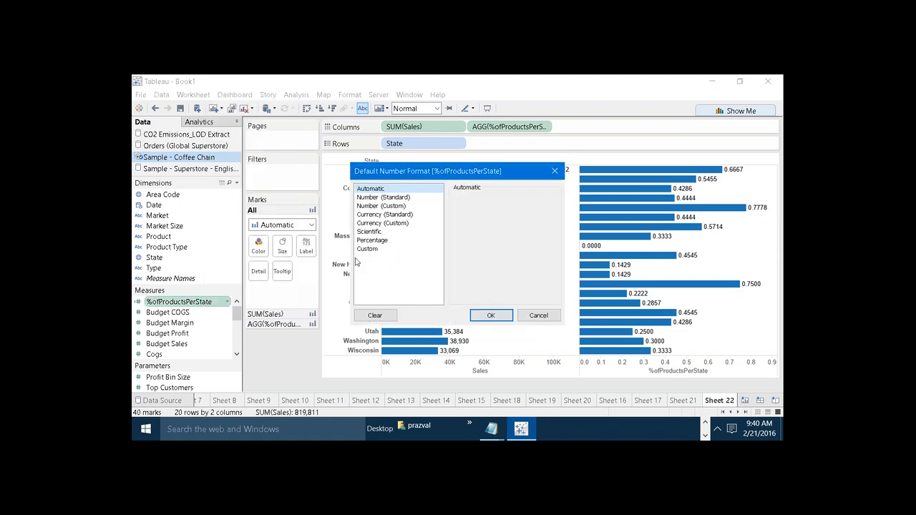
{"action": "left_click", "coordinate": [383, 241]}
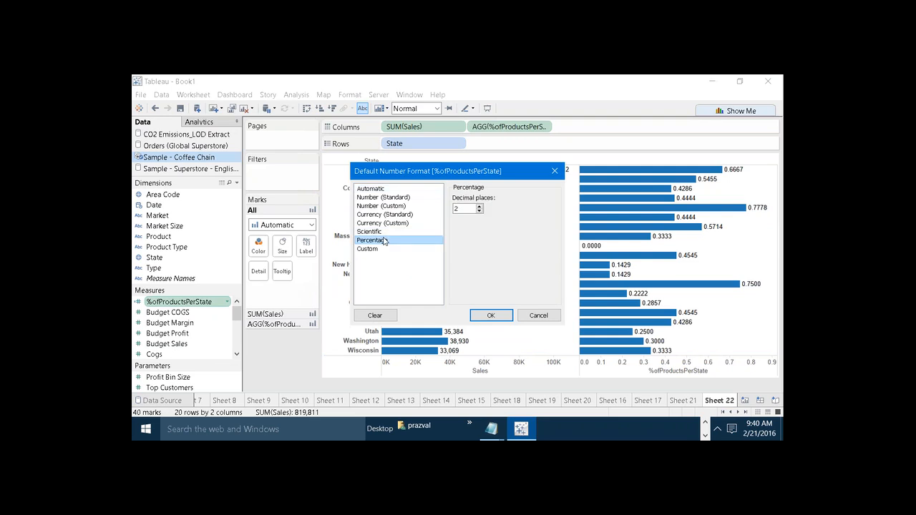
{"action": "left_click", "coordinate": [509, 317]}
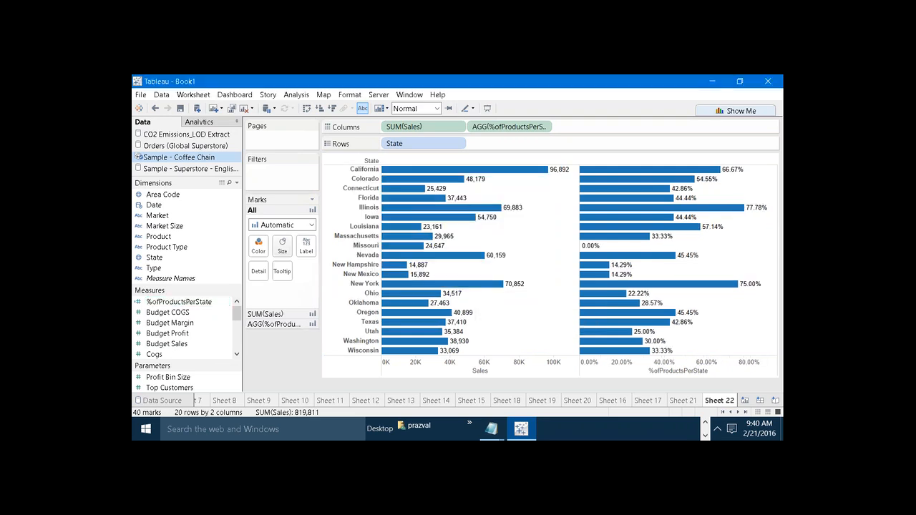
Color the bars of both charts by %ofProductsPerState and inspect Colorado's percentage bar.
{"action": "left_click_drag", "start_coordinate": [190, 304], "coordinate": [258, 246]}
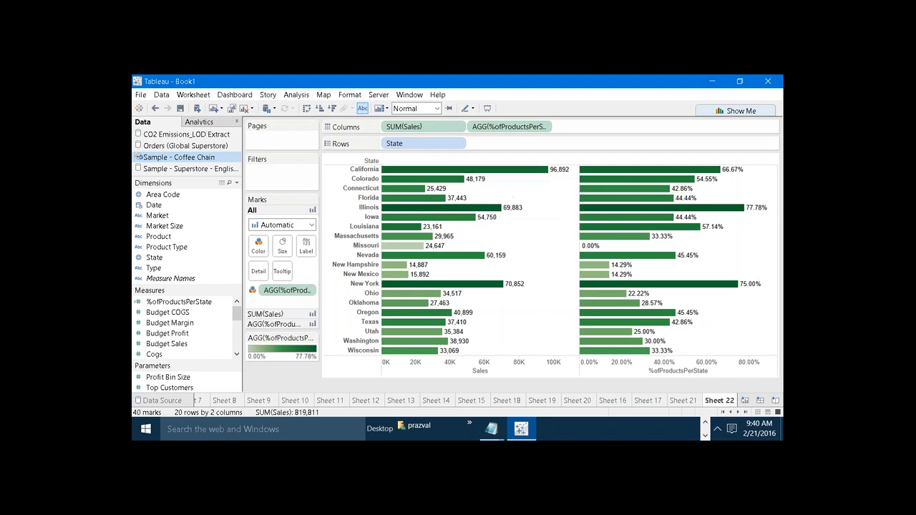
{"action": "mouse_move", "coordinate": [594, 174]}
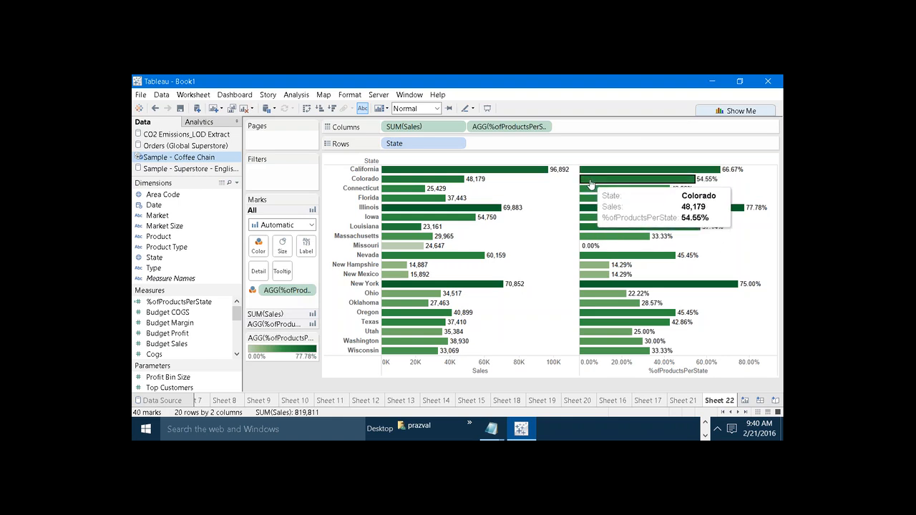
{"action": "left_click", "coordinate": [590, 184]}
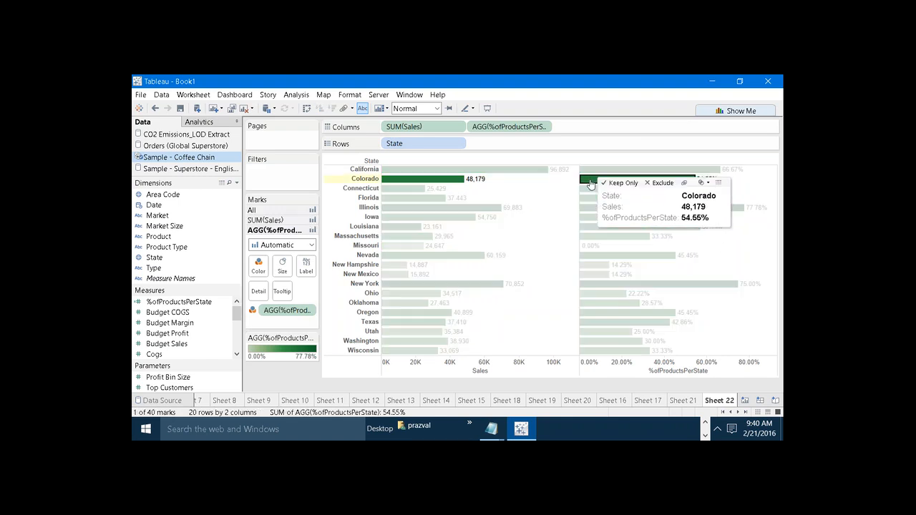
{"action": "left_click", "coordinate": [737, 257]}
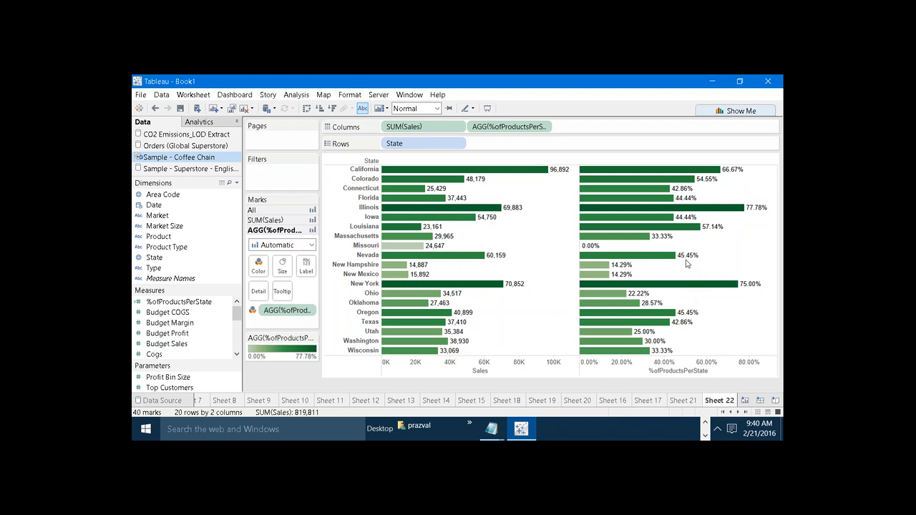
Switch to the Edge browser and review the Level of Detail 2.3 Challenge page from its reference chart up to the problem statement.
{"action": "left_click", "coordinate": [705, 422]}
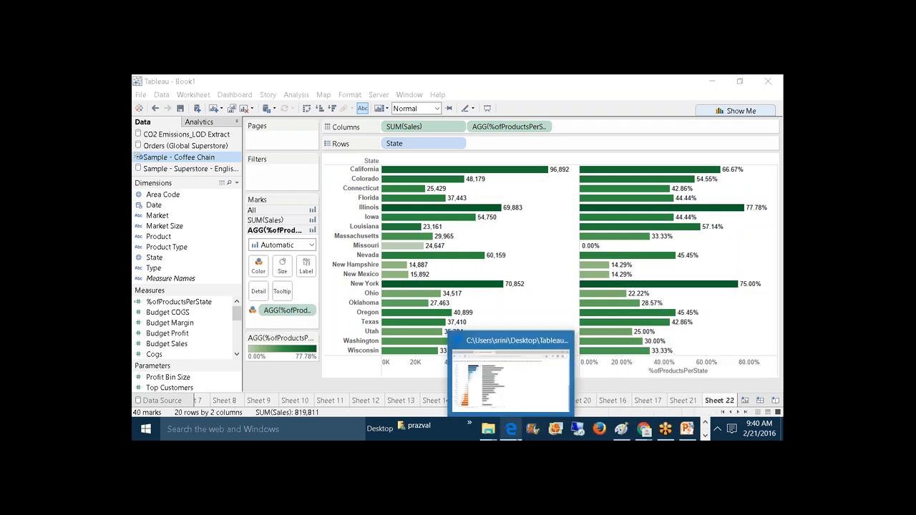
{"action": "left_click", "coordinate": [511, 428]}
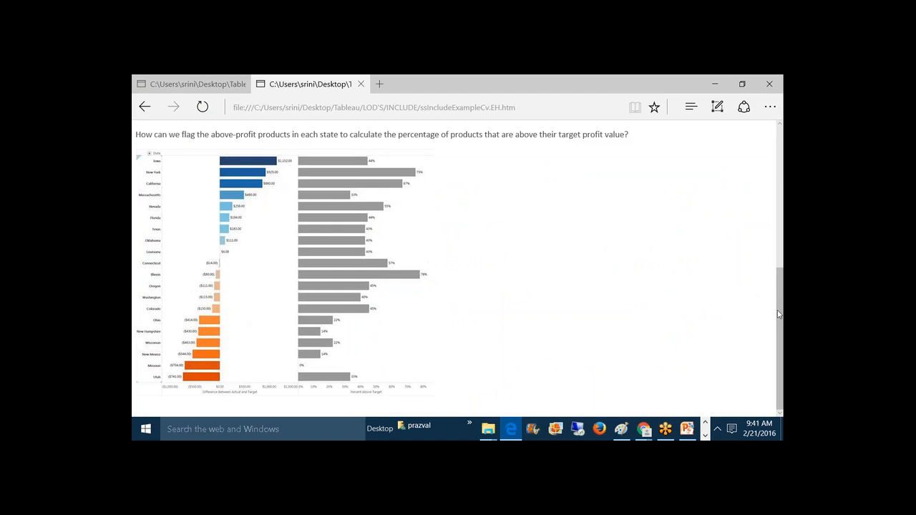
{"action": "scroll", "coordinate": [749, 204], "scroll_direction": "up", "scroll_amount": 3}
{"action": "scroll", "coordinate": [744, 172], "scroll_direction": "up", "scroll_amount": 1}
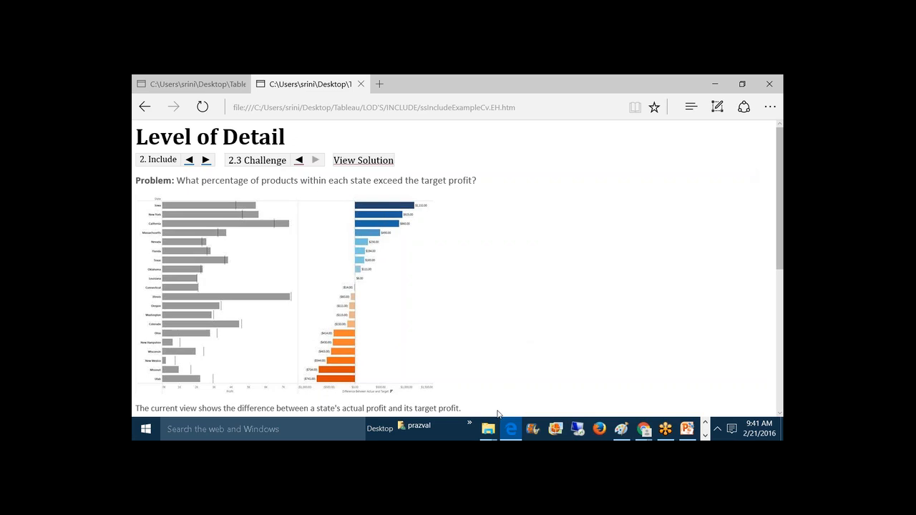
Switch to File Explorer, open ssExcludeExample1v.EH.htm from the LOD'S EXCLUDE folder, and read the 1.0 Exercise problem.
{"action": "mouse_move", "coordinate": [492, 430]}
{"action": "left_click", "coordinate": [467, 384]}
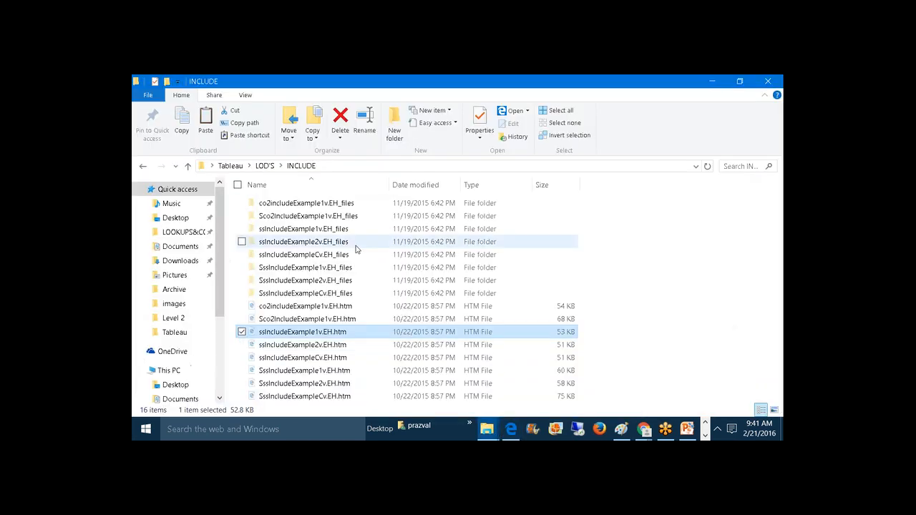
{"action": "left_click", "coordinate": [259, 166]}
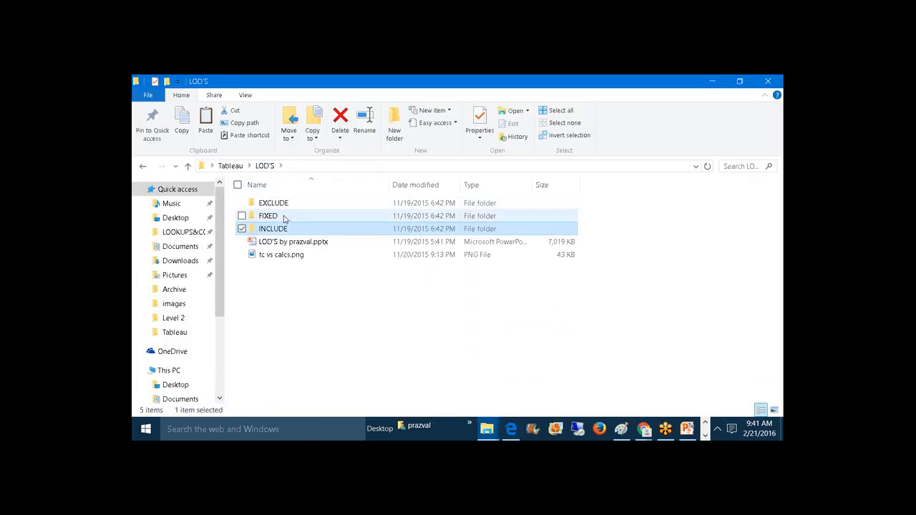
{"action": "double_click", "coordinate": [281, 204]}
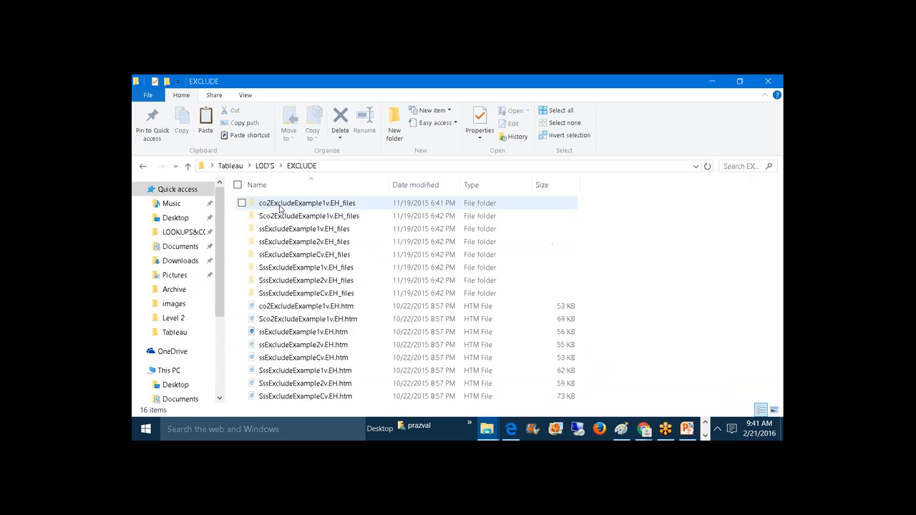
{"action": "double_click", "coordinate": [326, 332]}
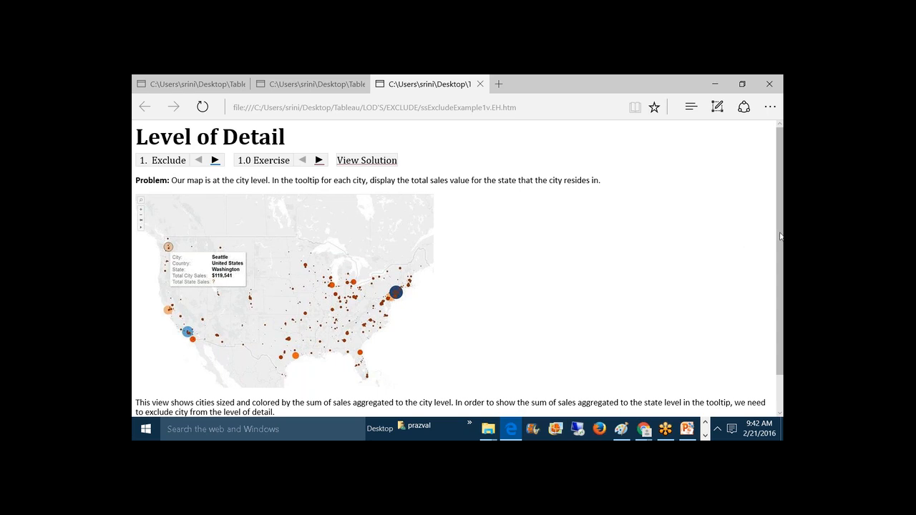
{"action": "mouse_move", "coordinate": [780, 237]}
{"action": "left_mouse_down"}
{"action": "mouse_move", "coordinate": [781, 273]}
{"action": "mouse_move", "coordinate": [780, 224]}
{"action": "left_mouse_up"}
Switch to Tableau and build a map by City on a new worksheet from the Sample - Superstore - English data source.
{"action": "left_click", "coordinate": [706, 436]}
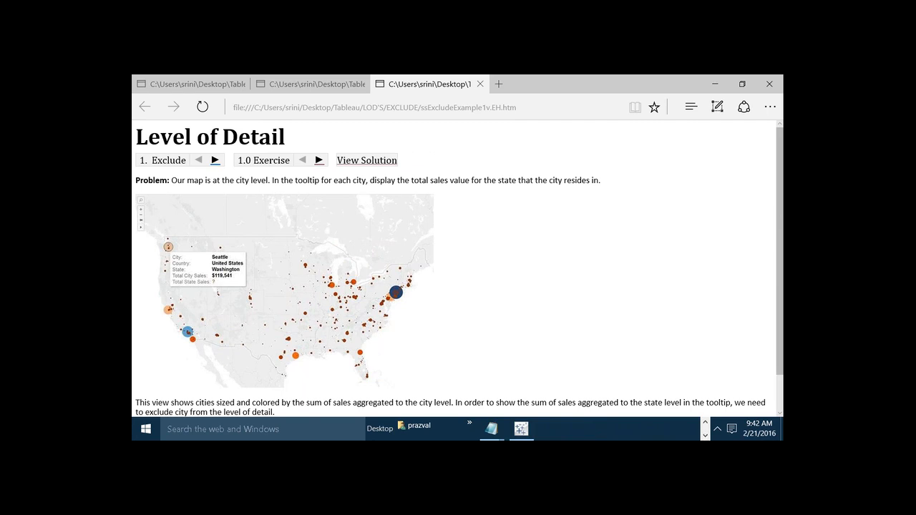
{"action": "mouse_move", "coordinate": [520, 429]}
{"action": "left_click", "coordinate": [516, 382]}
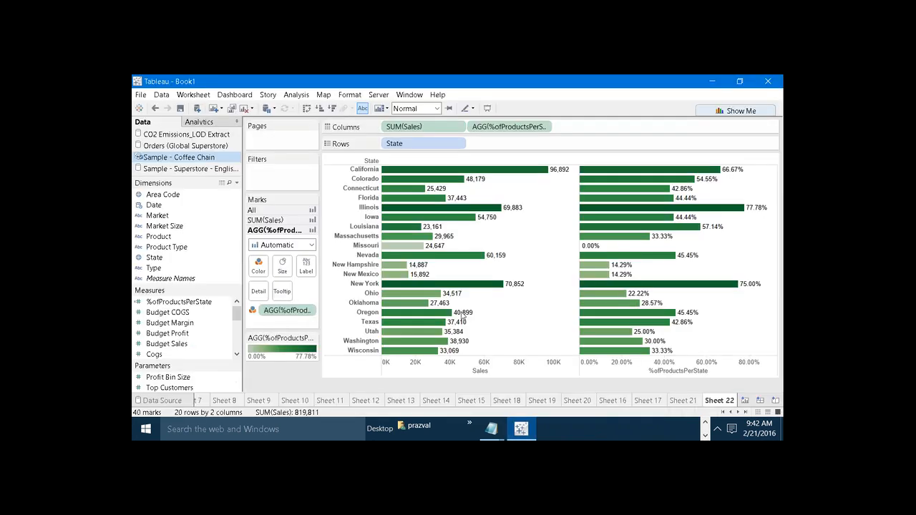
{"action": "left_click", "coordinate": [214, 109]}
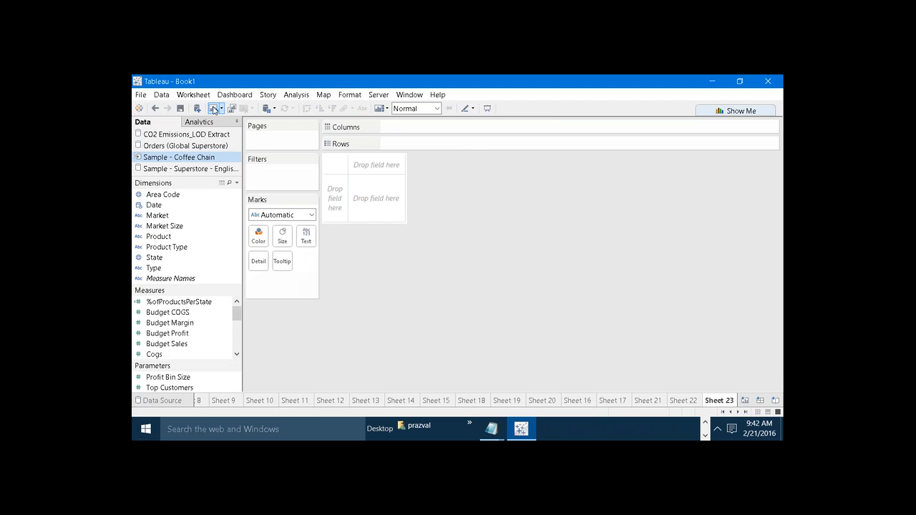
{"action": "left_click", "coordinate": [213, 169]}
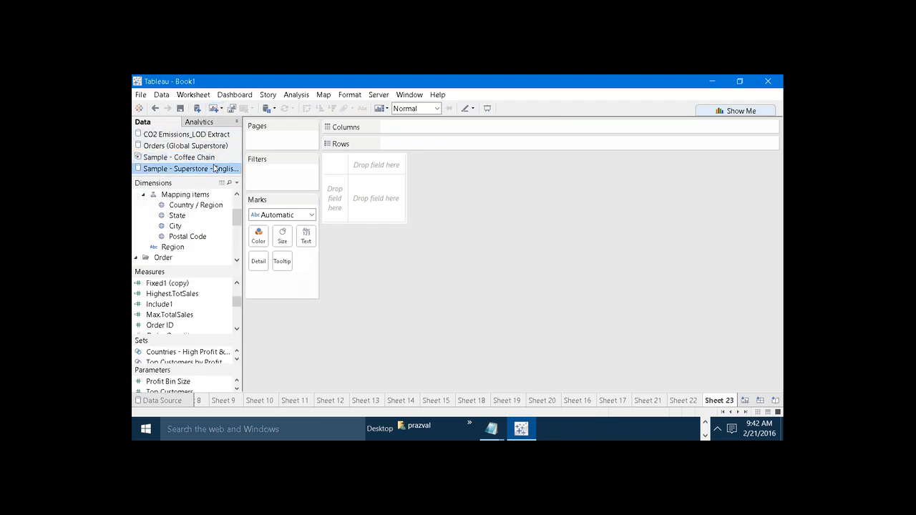
{"action": "left_click", "coordinate": [200, 226]}
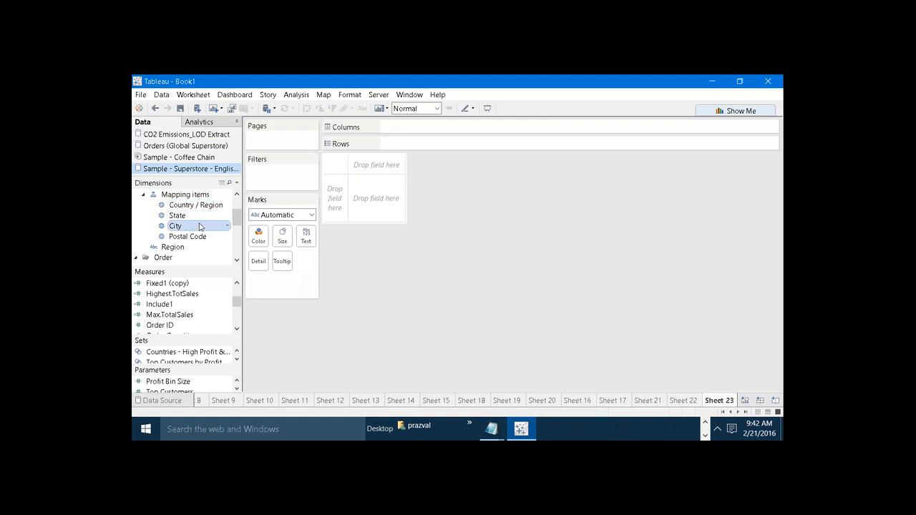
{"action": "double_click", "coordinate": [201, 226]}
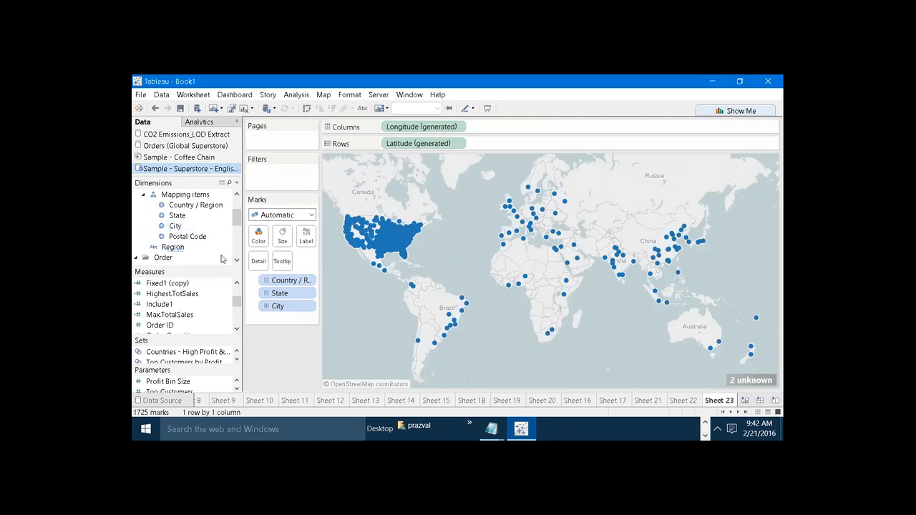
Size and color the city marks by Sales and inspect the tooltip of a US city.
{"action": "left_click_drag", "start_coordinate": [239, 303], "coordinate": [283, 236]}
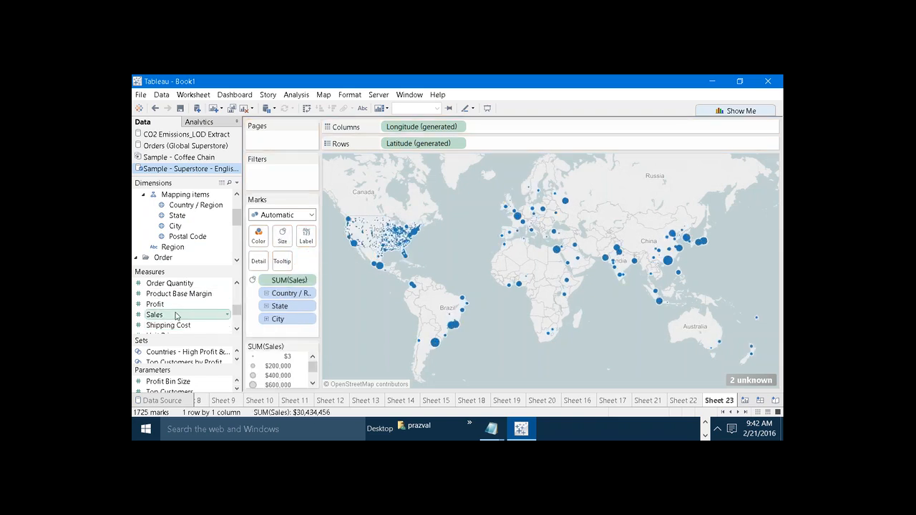
{"action": "left_click_drag", "start_coordinate": [179, 317], "coordinate": [259, 236]}
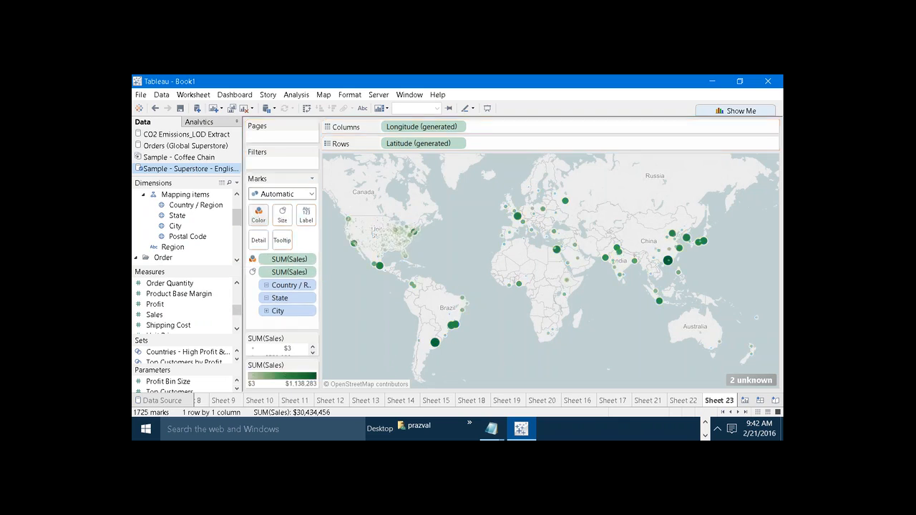
{"action": "mouse_move", "coordinate": [365, 224]}
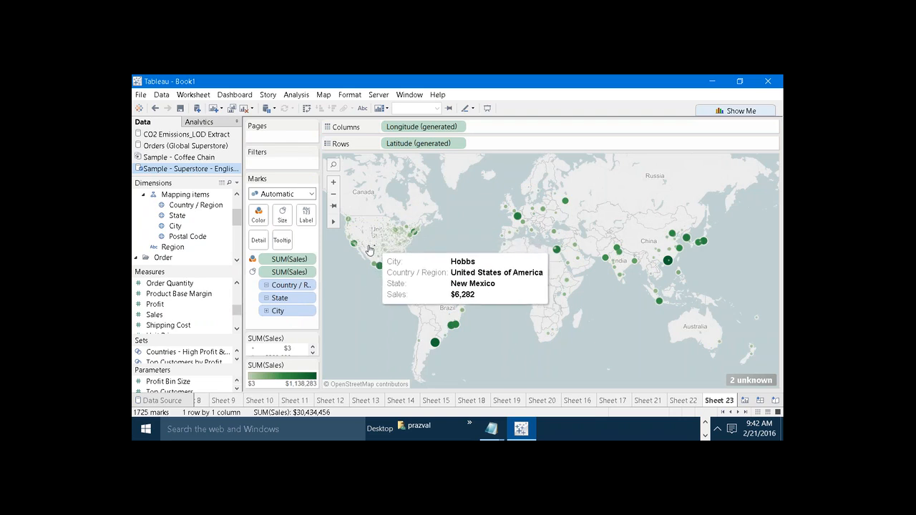
Change the Sales label in the map tooltip to City.Sales and check it on a US city.
{"action": "left_click", "coordinate": [282, 241]}
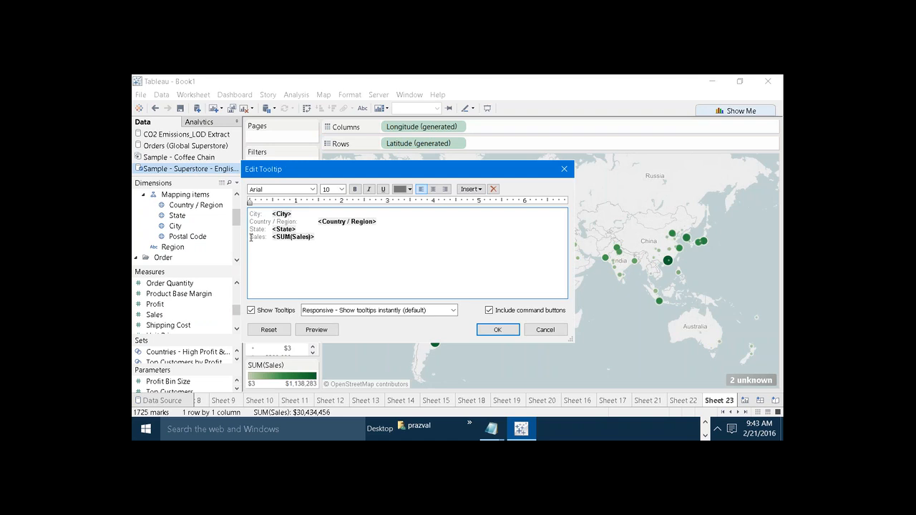
{"action": "type", "text": "Tity."}
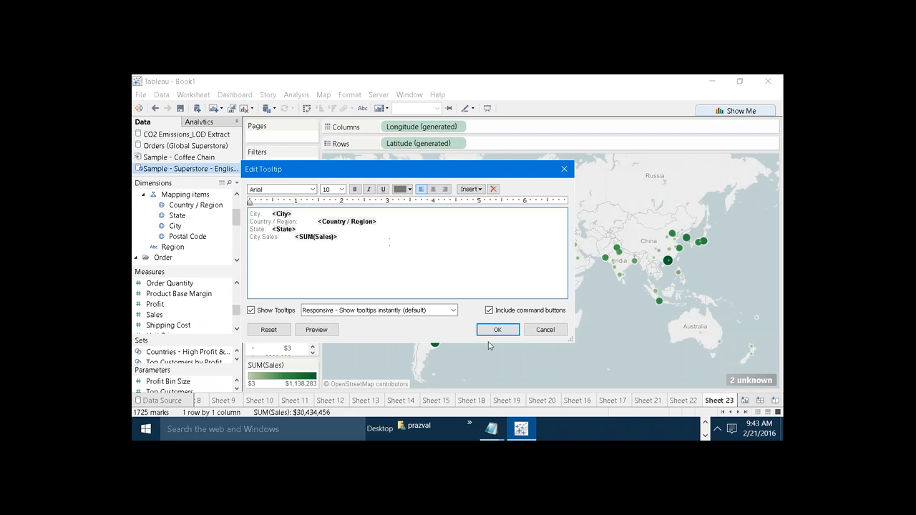
{"action": "left_click", "coordinate": [495, 329]}
{"action": "mouse_move", "coordinate": [361, 246]}
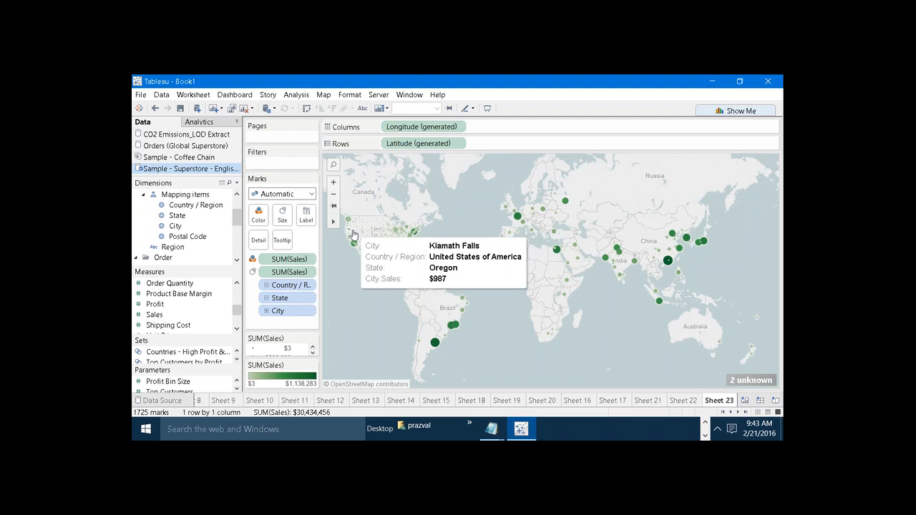
Try a State-level map on a new worksheet, clear it, and return to Sheet 23.
{"action": "left_click", "coordinate": [236, 184]}
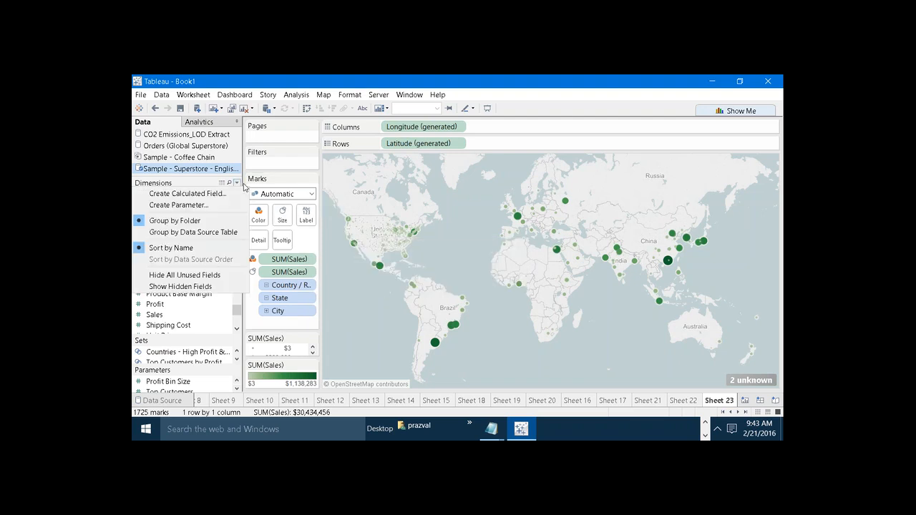
{"action": "left_click", "coordinate": [361, 326]}
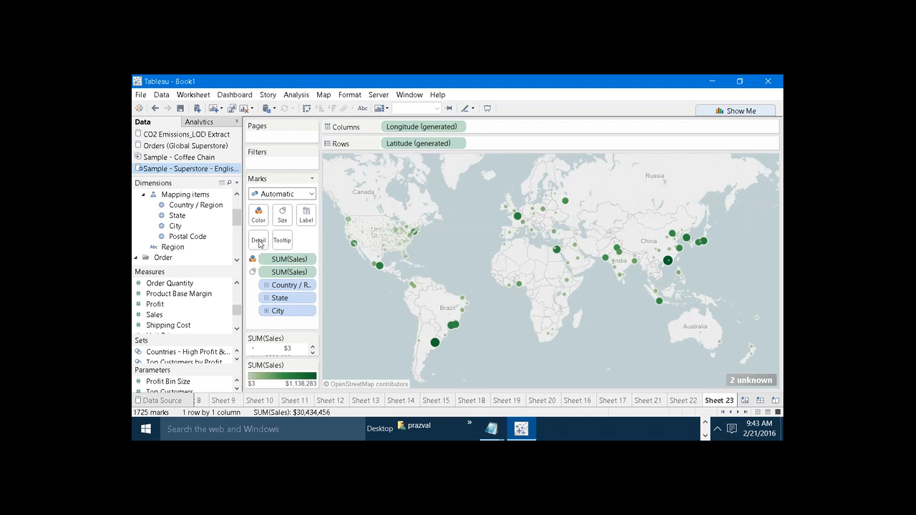
{"action": "key", "text": "ctrl+m"}
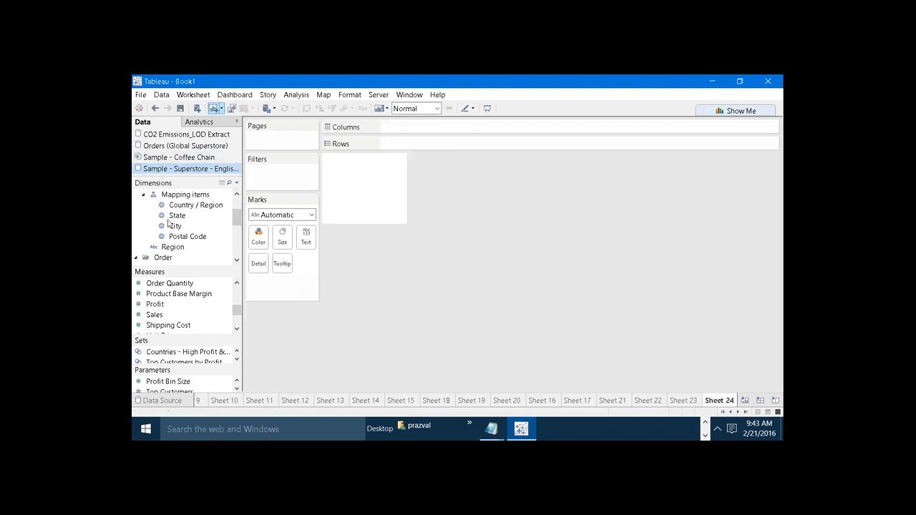
{"action": "double_click", "coordinate": [177, 217]}
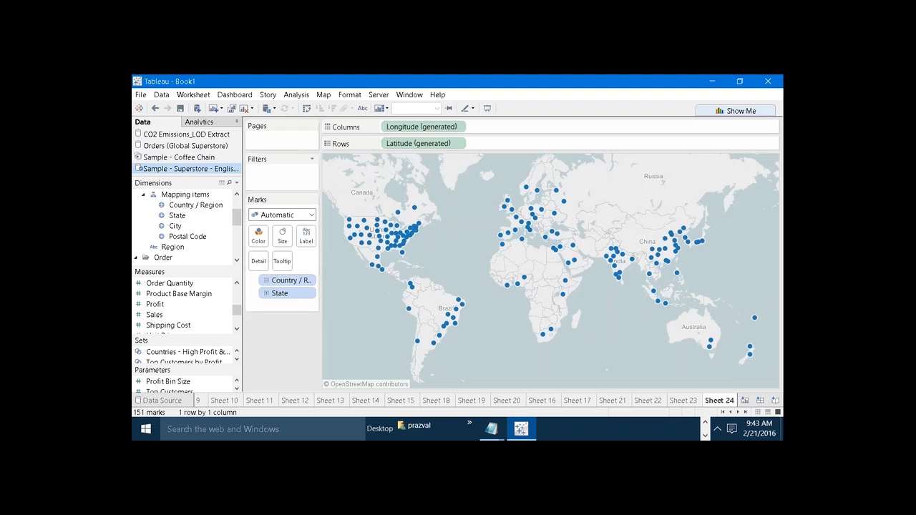
{"action": "left_click", "coordinate": [243, 108]}
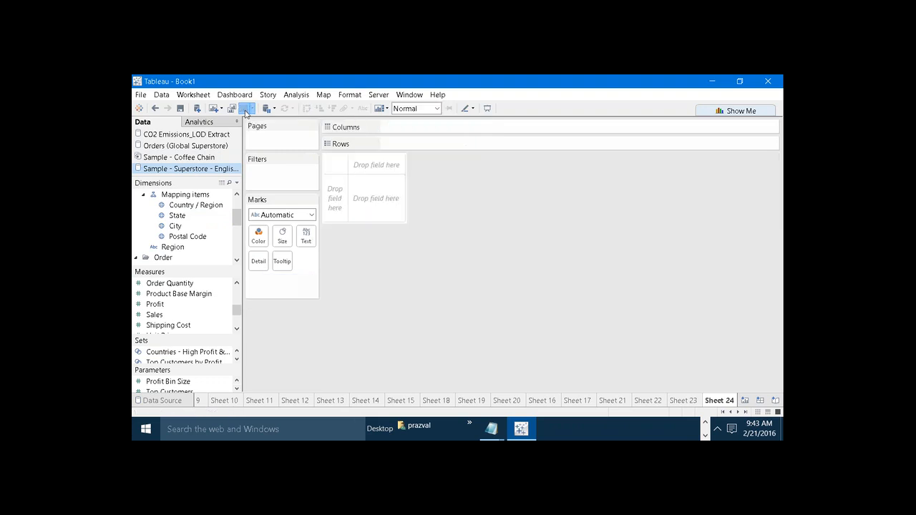
{"action": "left_click", "coordinate": [682, 400]}
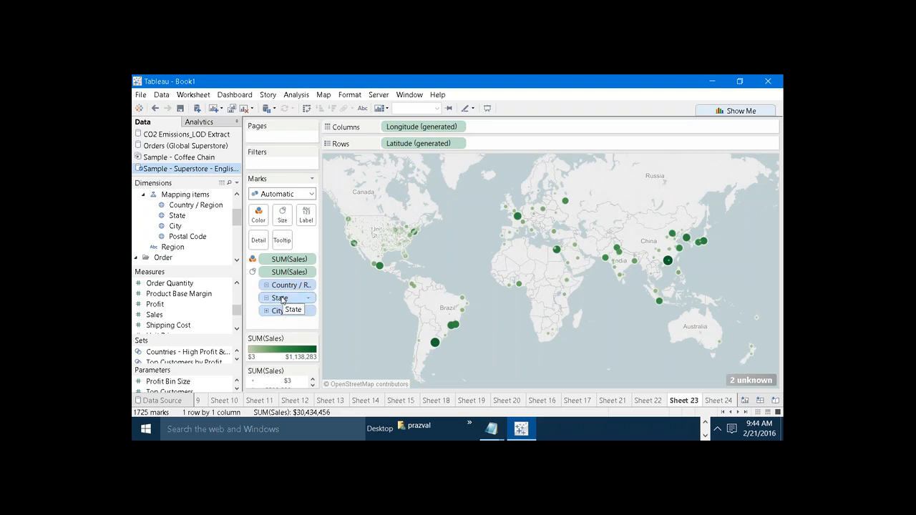
Create a calculated field StateSales with the formula { EXCLUDE [City] : SUM([Sales]) }.
{"action": "left_click", "coordinate": [237, 184]}
{"action": "left_click", "coordinate": [230, 194]}
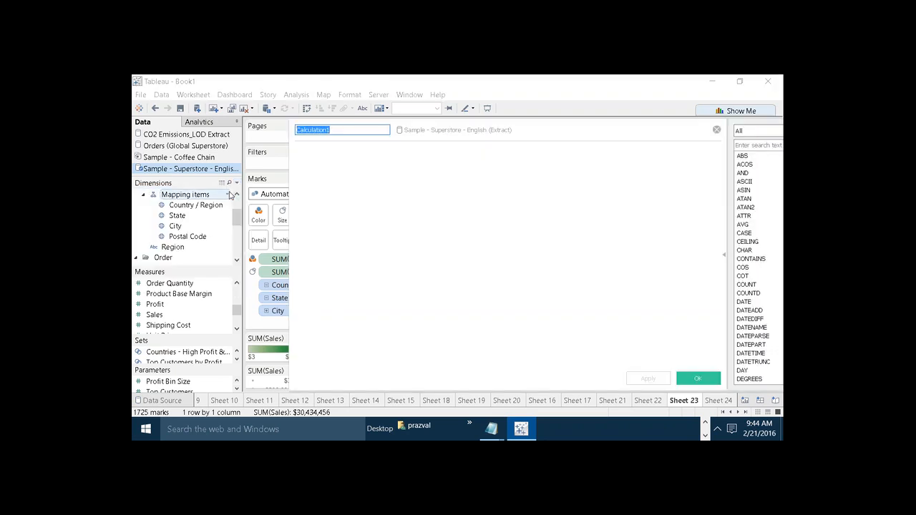
{"action": "type", "text": "StateSales"}
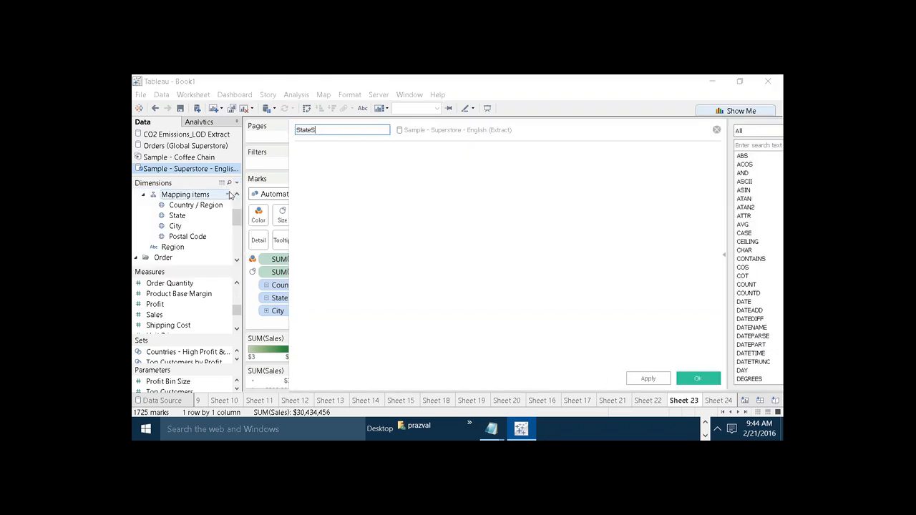
{"action": "left_click", "coordinate": [312, 199]}
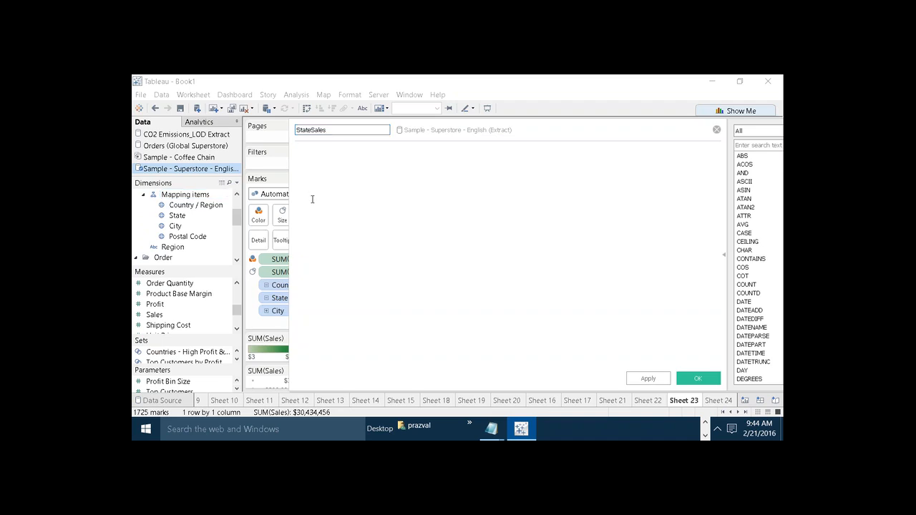
{"action": "type", "text": "{ EXCLUD"}
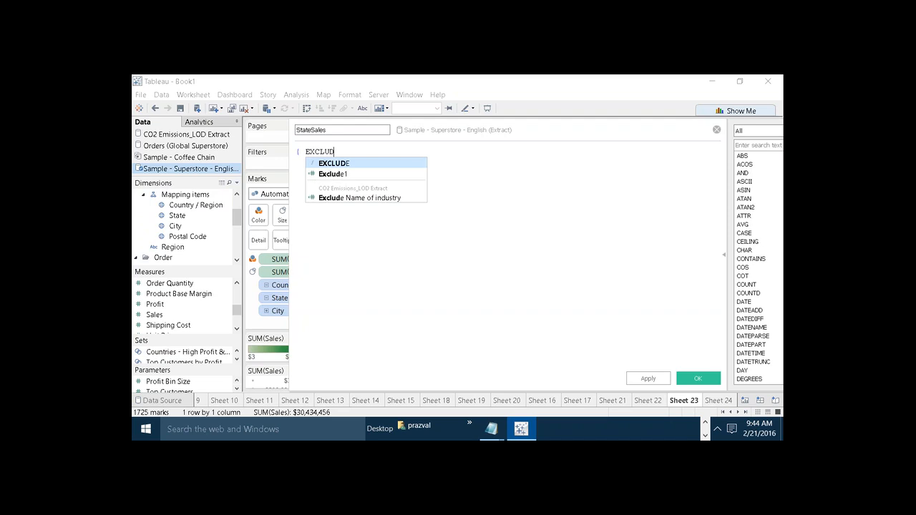
{"action": "key", "text": "Return"}
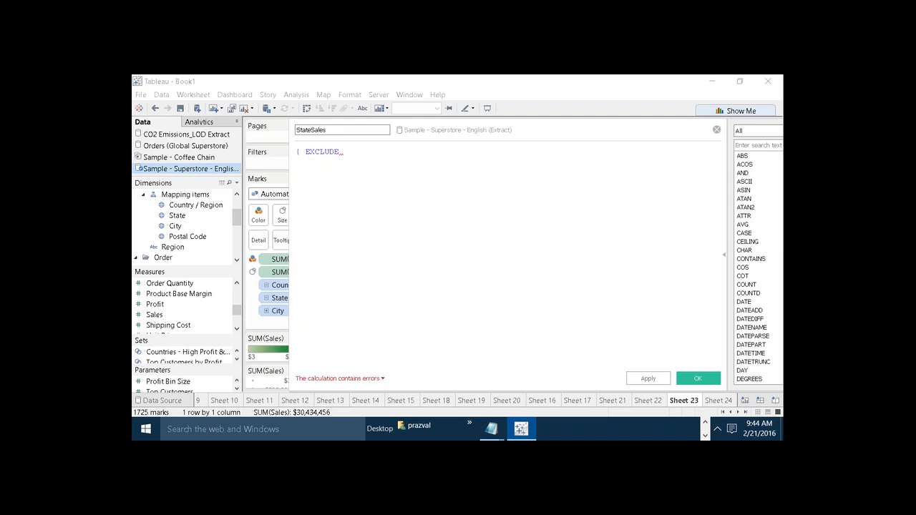
{"action": "type", "text": "ci"}
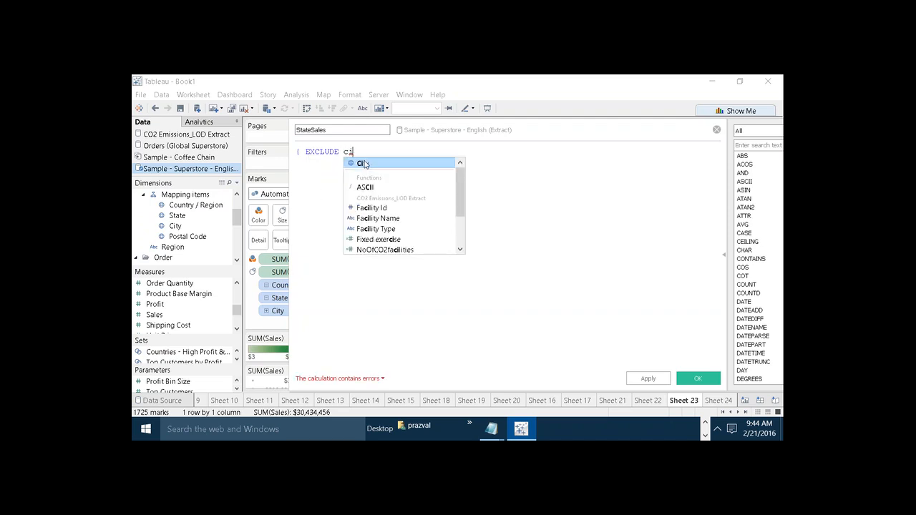
{"action": "key", "text": "Return"}
{"action": "type", "text": ": "}
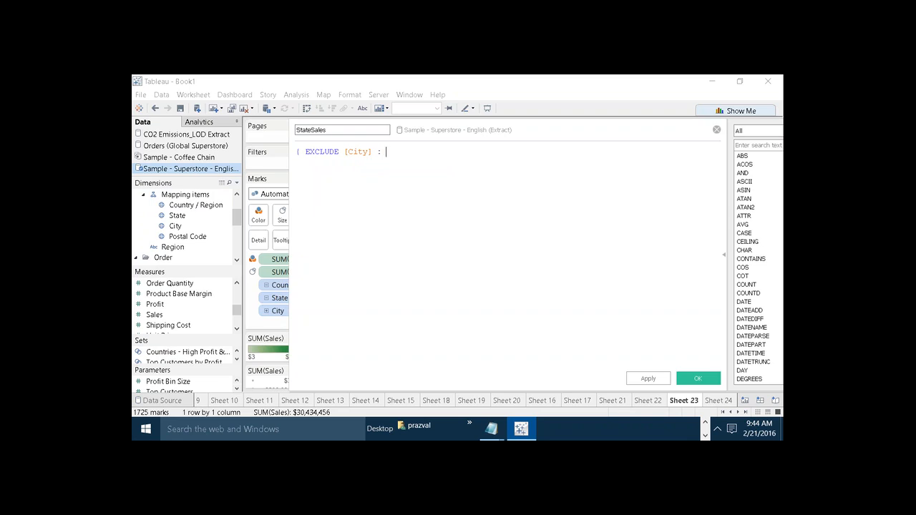
{"action": "type", "text": "SUM(s"}
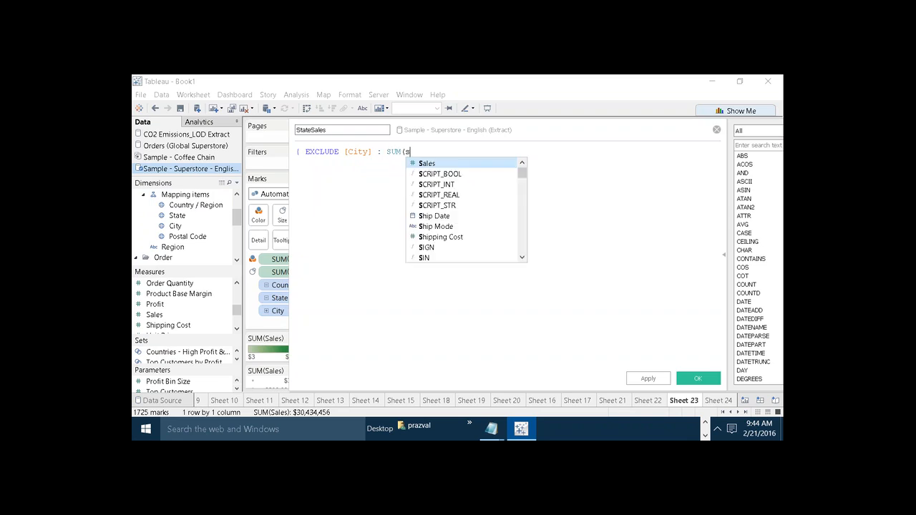
{"action": "key", "text": "Return"}
{"action": "type", "text": ")"}
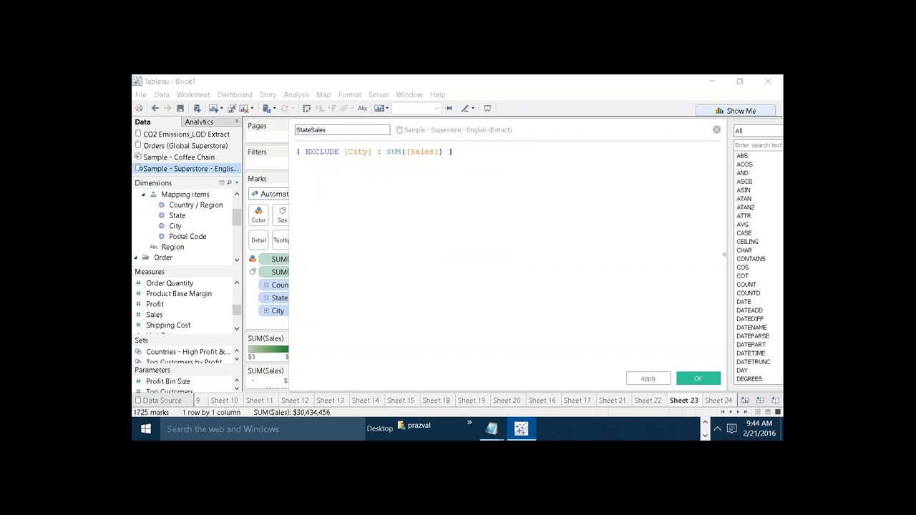
{"action": "scroll", "coordinate": [507, 250], "scroll_direction": "up", "scroll_amount": 5}
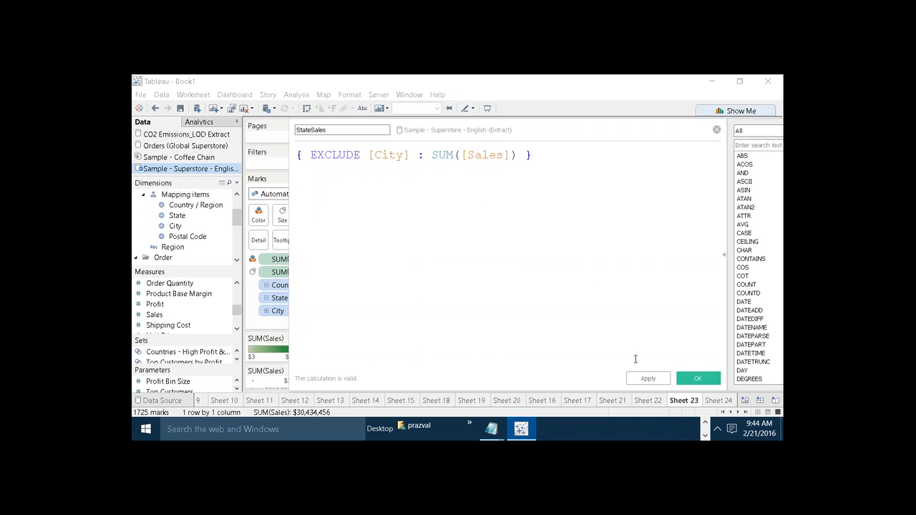
{"action": "left_click", "coordinate": [689, 381]}
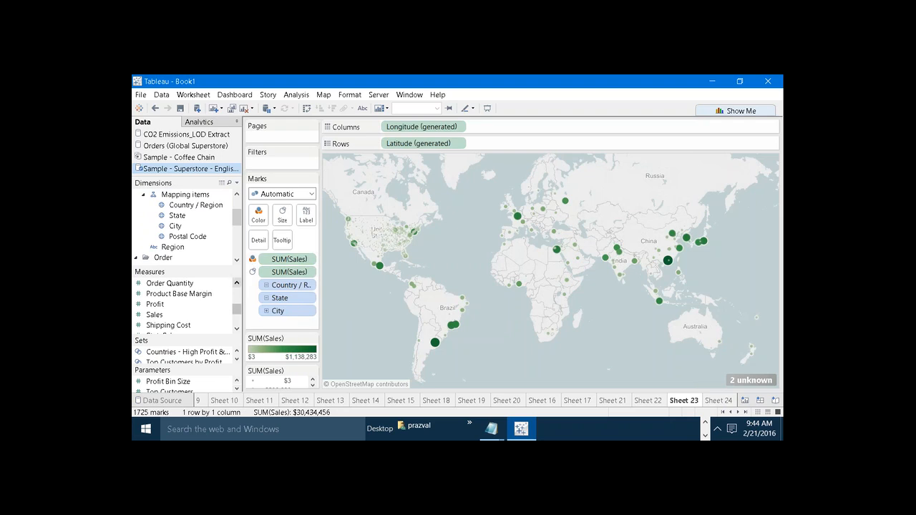
Add StateSales to the tooltip of the city marks and inspect the tooltip of a US city.
{"action": "left_click_drag", "start_coordinate": [237, 308], "coordinate": [237, 312]}
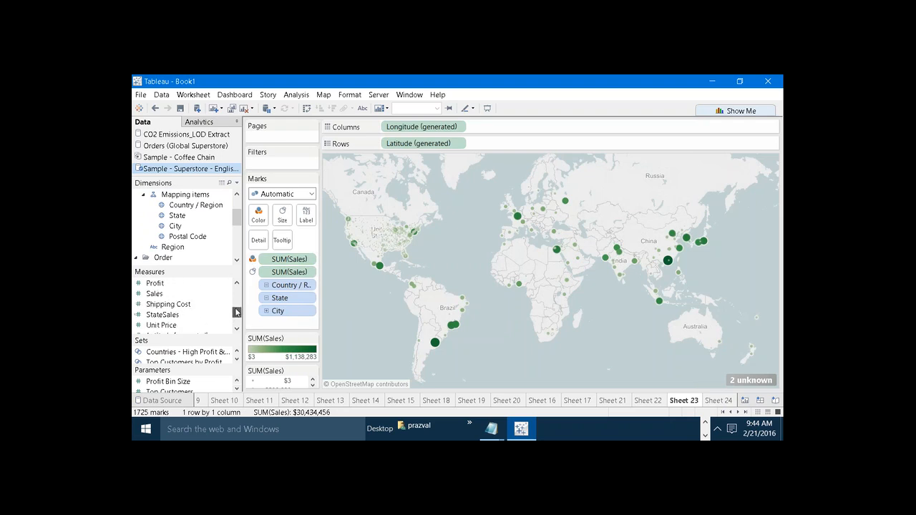
{"action": "left_click_drag", "start_coordinate": [176, 315], "coordinate": [286, 239]}
{"action": "mouse_move", "coordinate": [361, 247]}
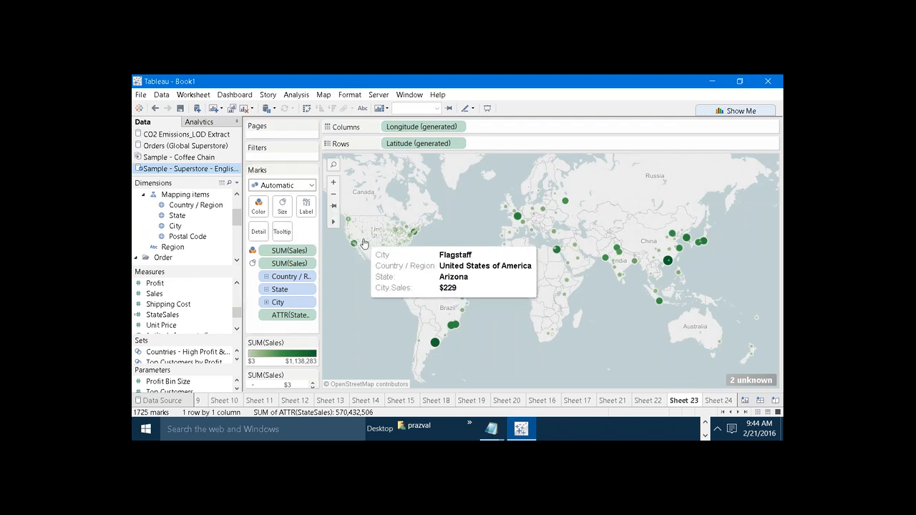
Add a State.Sales : line with the ATTR(StateSales) field to the map tooltip and check it on a US city.
{"action": "left_click", "coordinate": [282, 232]}
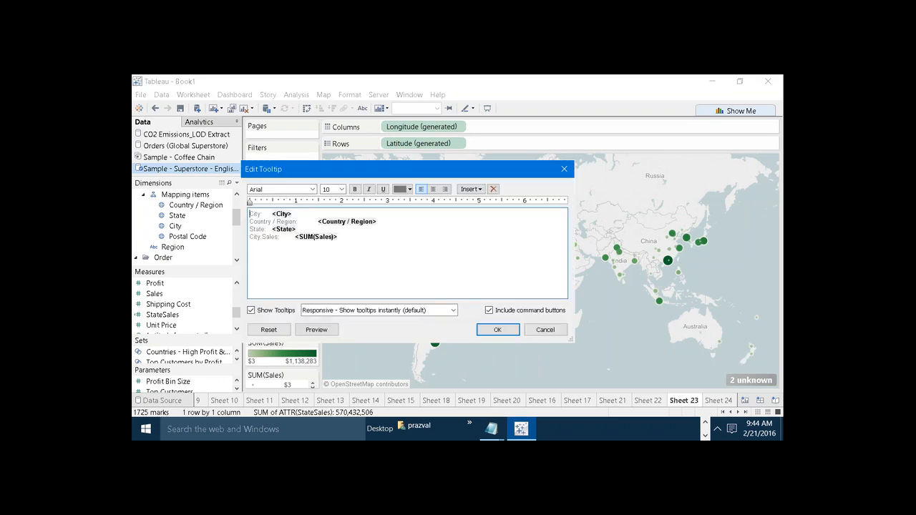
{"action": "left_click", "coordinate": [349, 237]}
{"action": "type", "text": "State.Sales :"}
{"action": "left_click", "coordinate": [479, 190]}
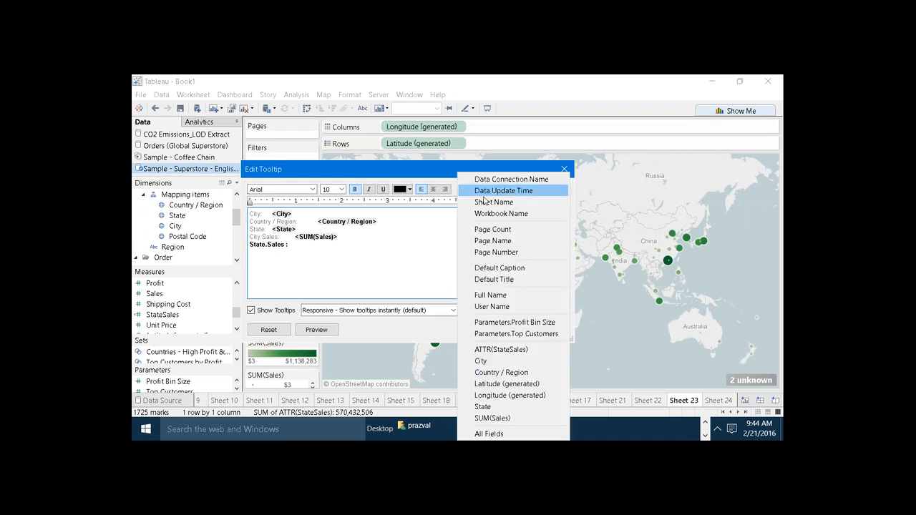
{"action": "left_click", "coordinate": [501, 349]}
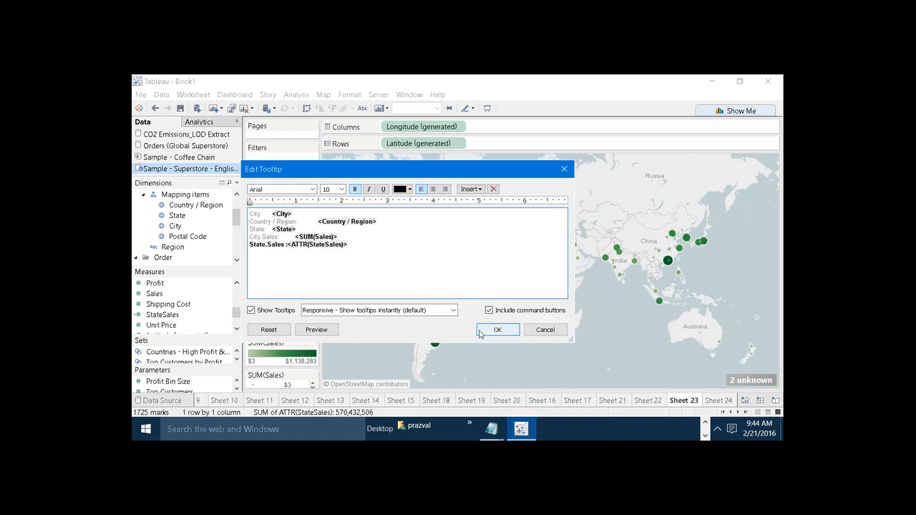
{"action": "left_click", "coordinate": [497, 330]}
{"action": "mouse_move", "coordinate": [367, 254]}
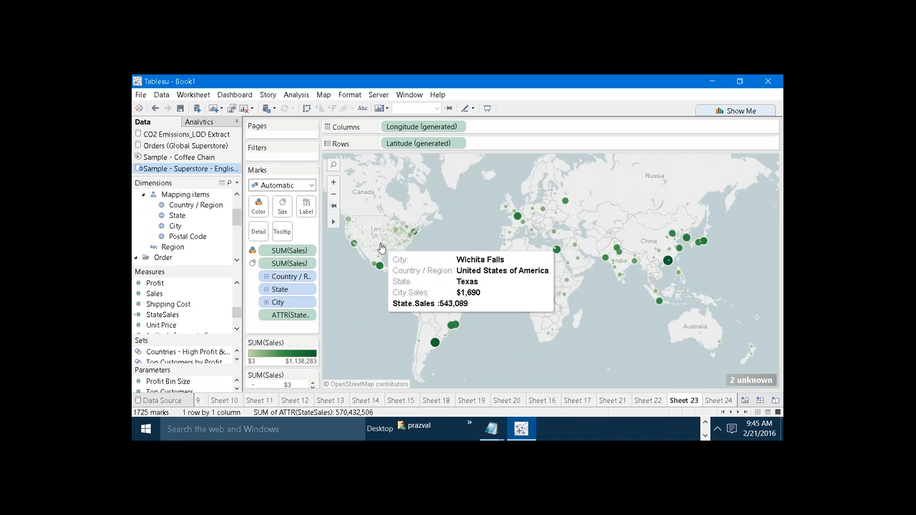
Start a new calculated field named Country.Sales in the Sample - Superstore data source.
{"action": "left_click", "coordinate": [236, 184]}
{"action": "left_click", "coordinate": [234, 195]}
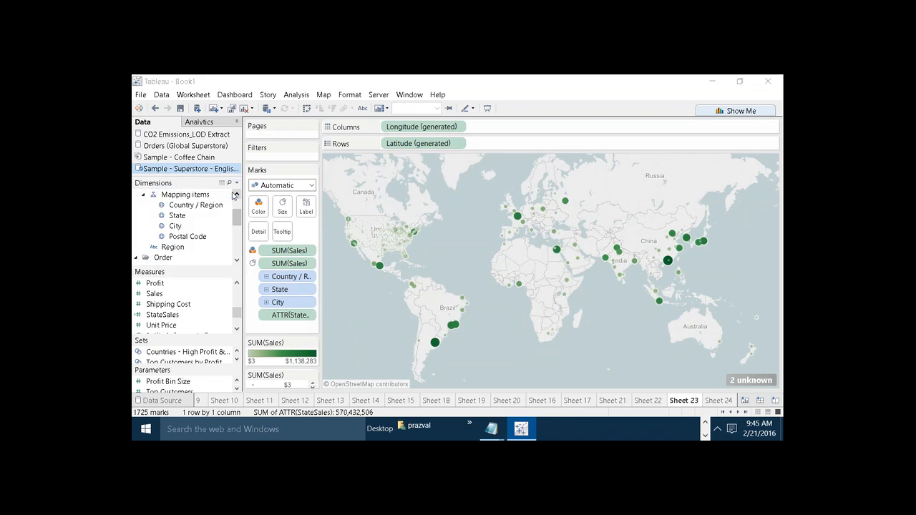
{"action": "type", "text": "Cou"}
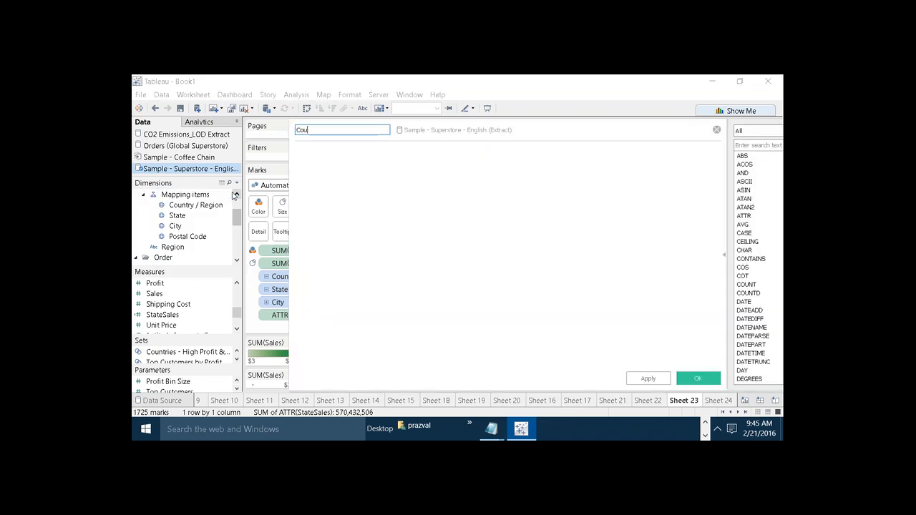
{"action": "type", "text": "ntry.Sales"}
{"action": "key", "text": "Tab"}
Begin the formula with { EXCLUDE and the City field from Orders (Global Superstore), removing its ATTR wrapper.
{"action": "type", "text": "{ EX"}
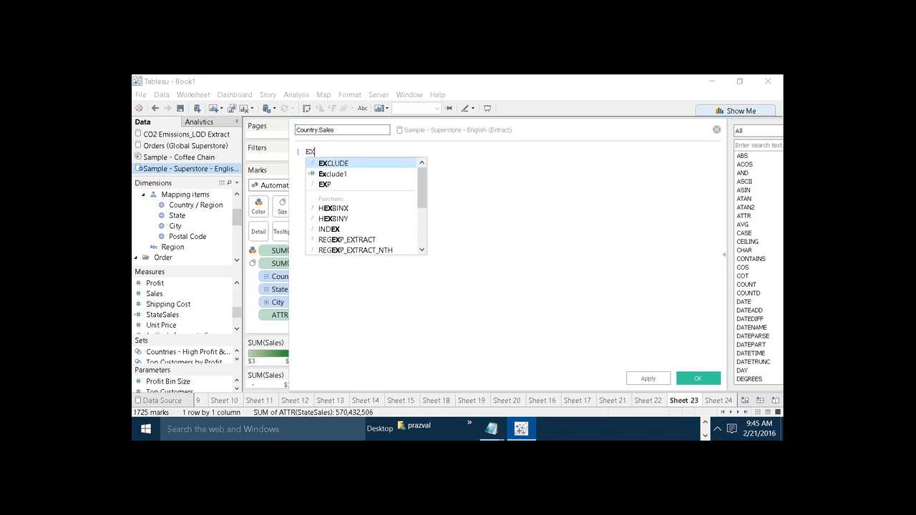
{"action": "type", "text": "CLUDE"}
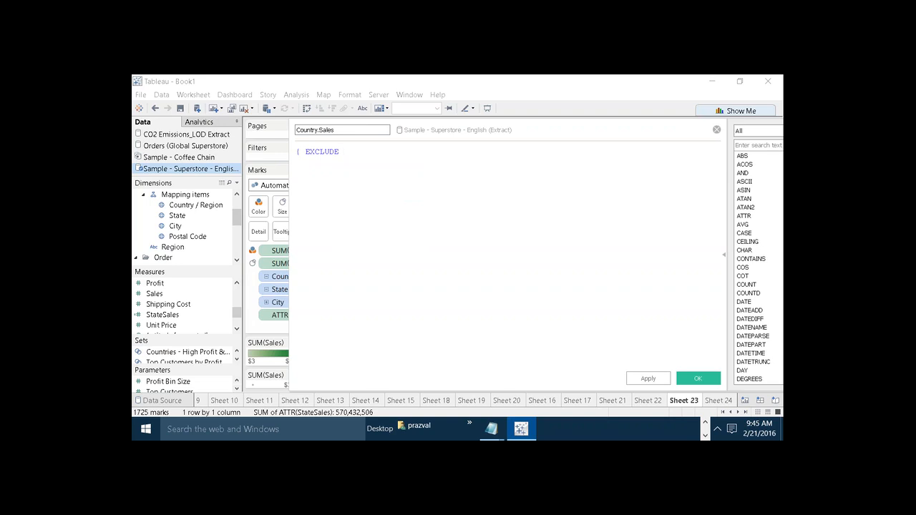
{"action": "type", "text": " city"}
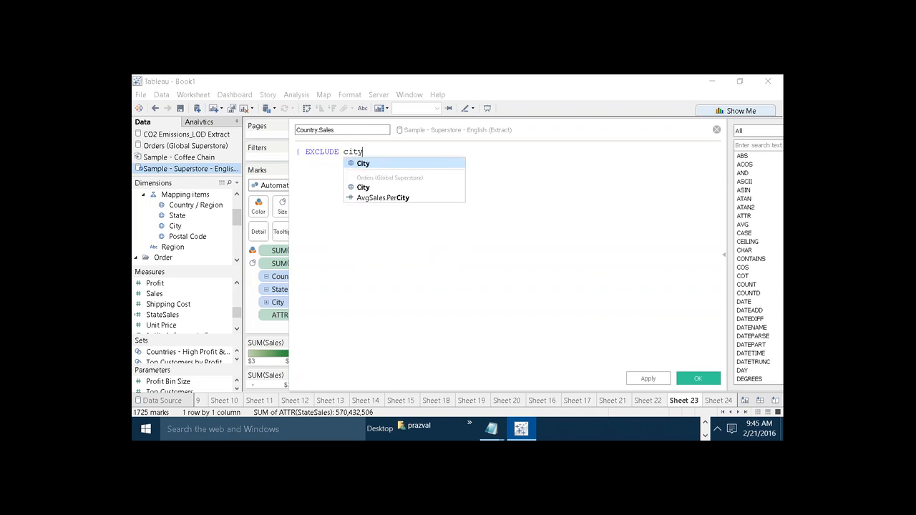
{"action": "key", "text": "BackSpace"}
{"action": "left_click", "coordinate": [363, 187]}
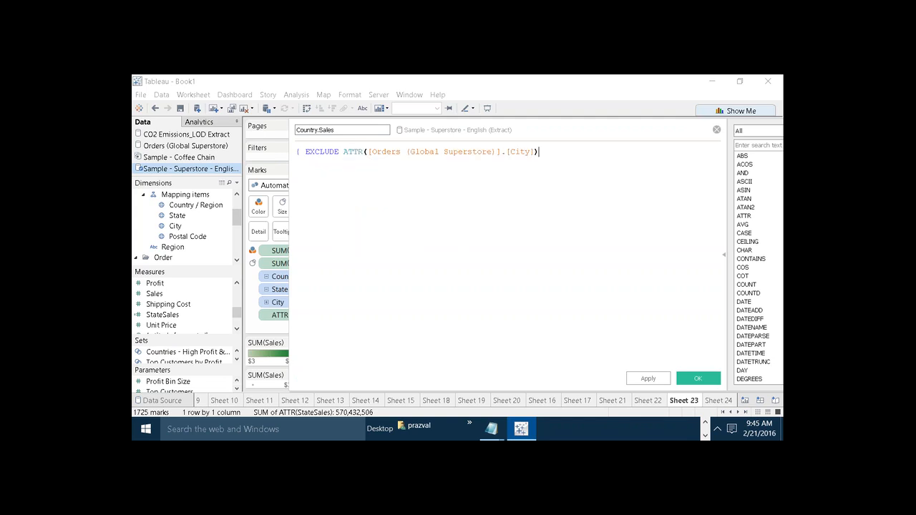
{"action": "left_click", "coordinate": [367, 153]}
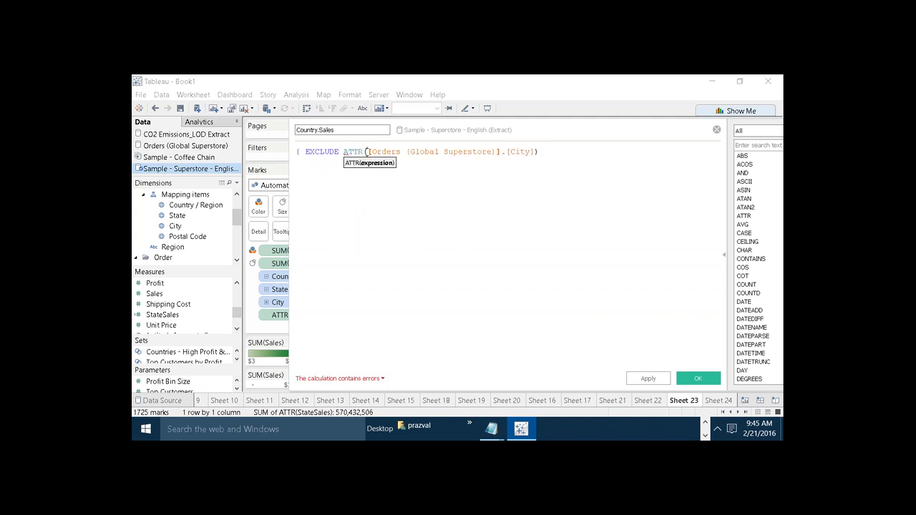
{"action": "key", "text": "BackSpace"}
{"action": "key", "text": "BackSpace"}
{"action": "key", "text": "BackSpace"}
{"action": "key", "text": "BackSpace"}
{"action": "key", "text": "BackSpace"}
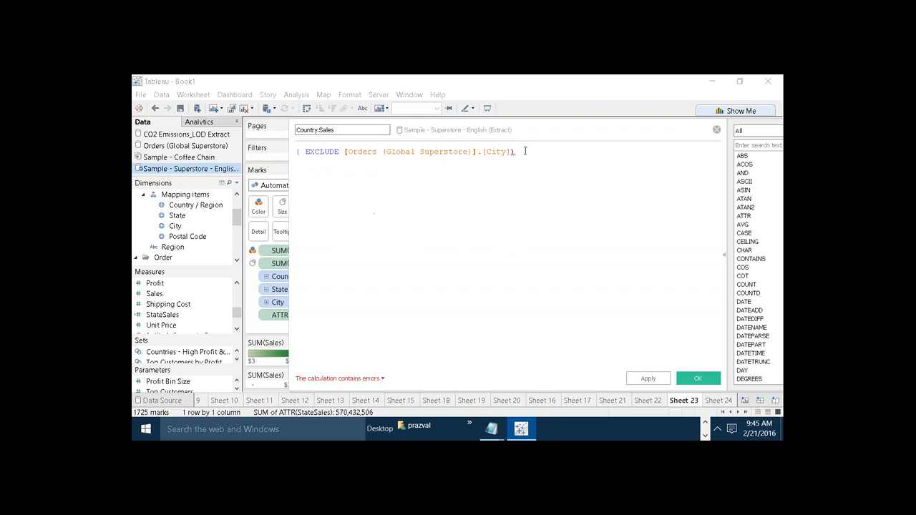
{"action": "left_click", "coordinate": [525, 151]}
{"action": "key", "text": "BackSpace"}
Complete the Country.Sales formula with ,[State] : sum([Sales]) } after the City field.
{"action": "type", "text": ",S"}
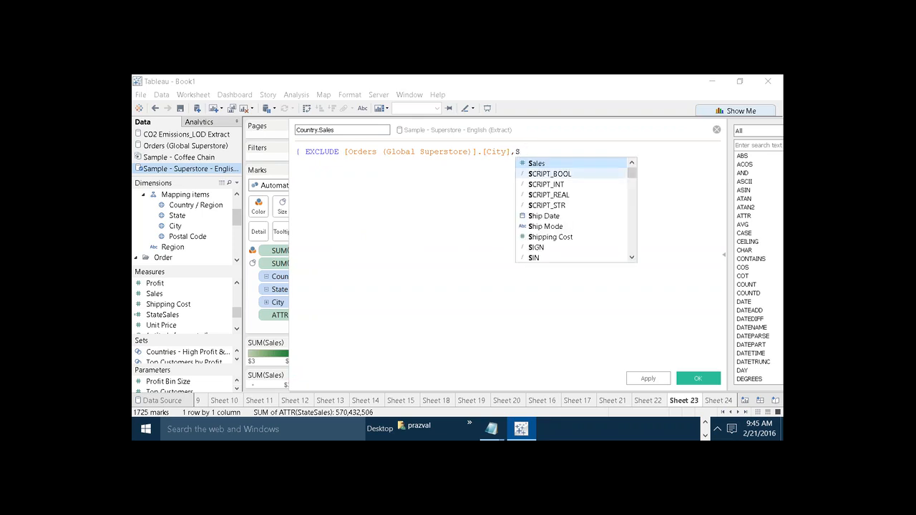
{"action": "key", "text": "BackSpace"}
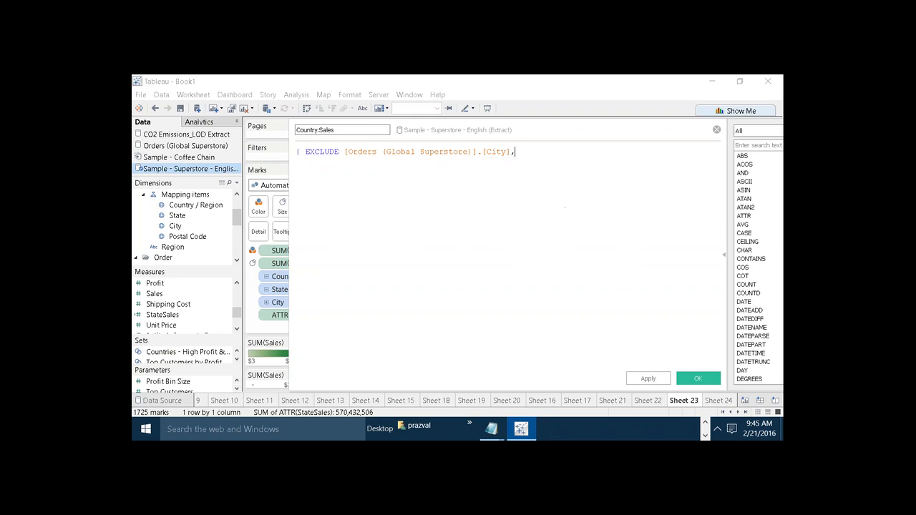
{"action": "type", "text": "st"}
{"action": "key", "text": "Down"}
{"action": "key", "text": "Return"}
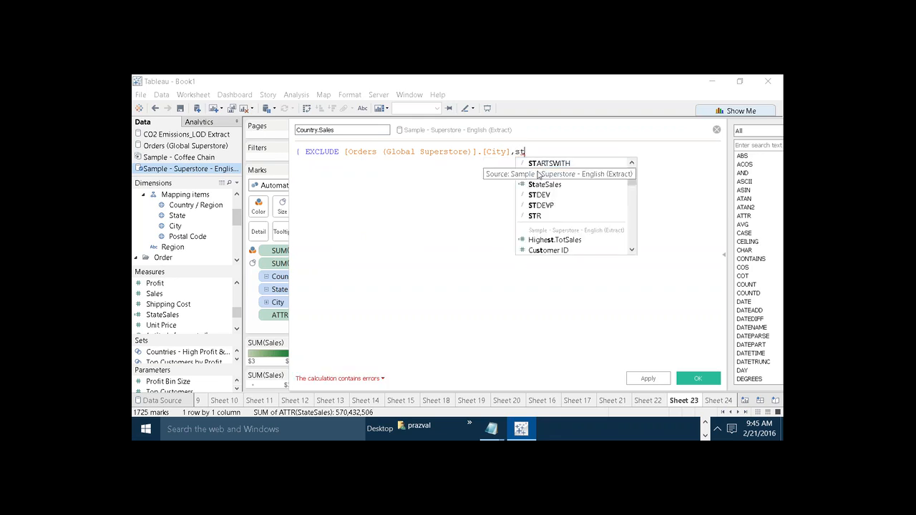
{"action": "type", "text": ": "}
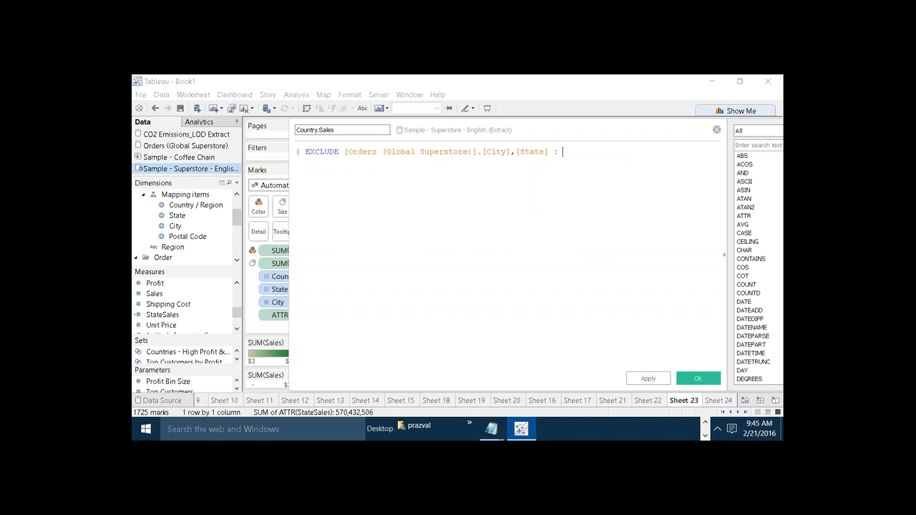
{"action": "type", "text": "sum("}
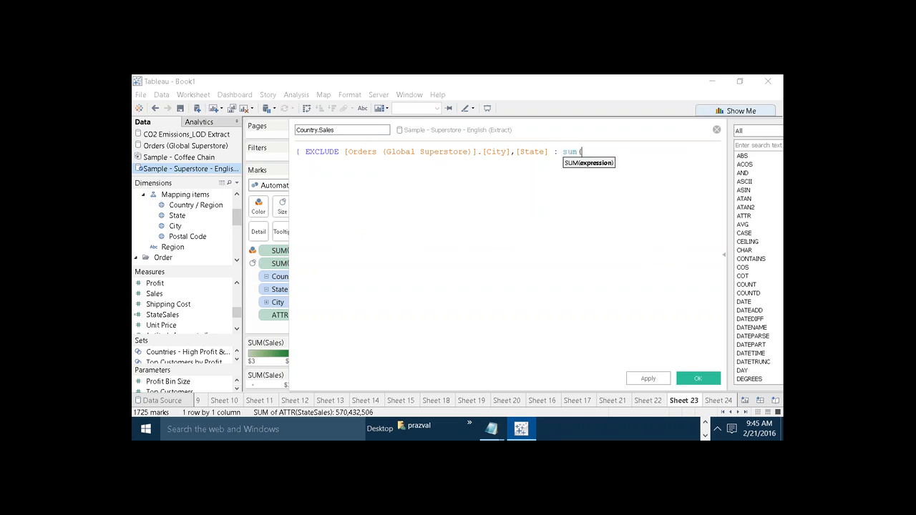
{"action": "type", "text": "S"}
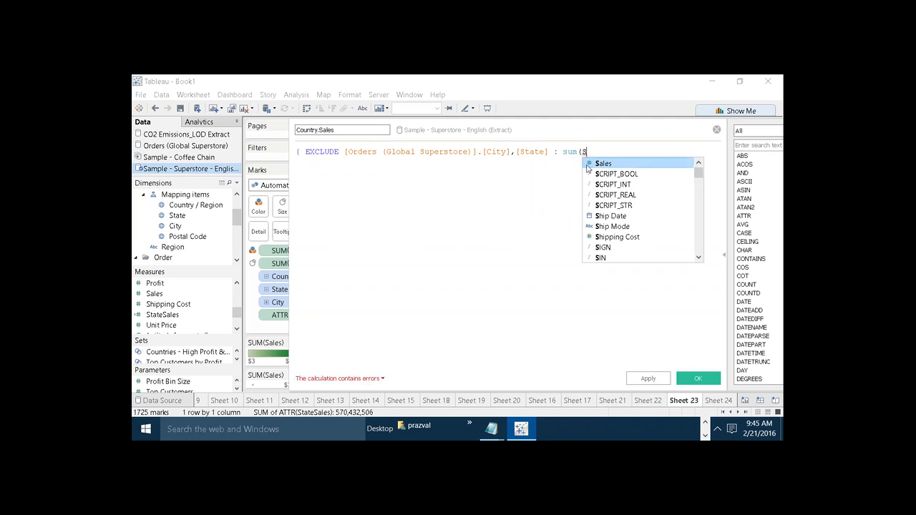
{"action": "left_click", "coordinate": [587, 165]}
{"action": "type", "text": ") "}
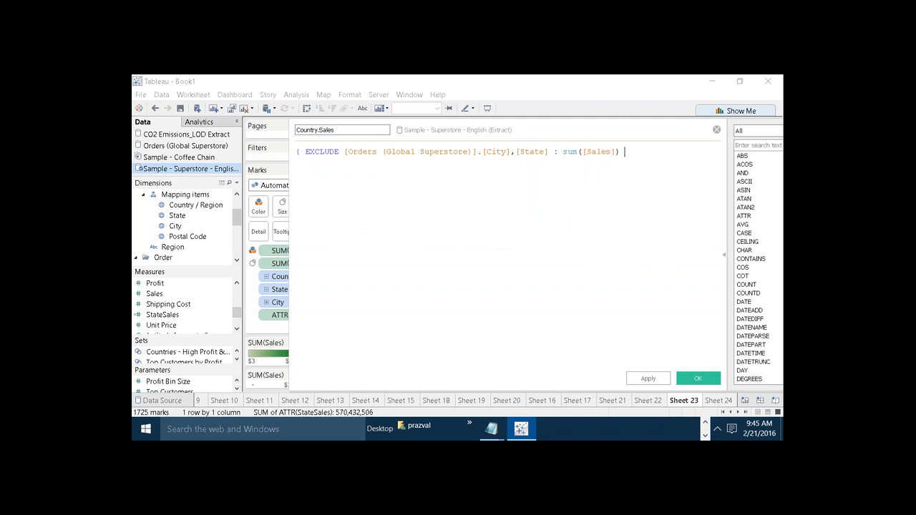
{"action": "type", "text": "}"}
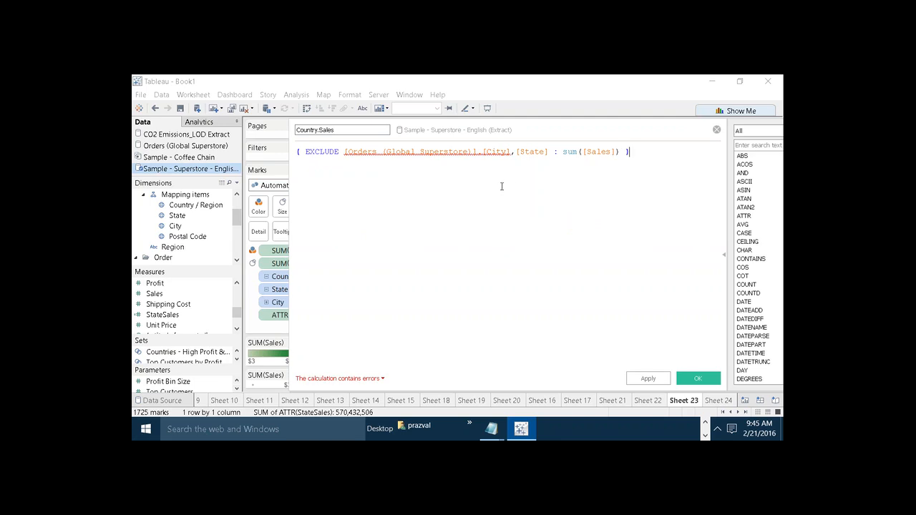
Check the calculation error, replace the Orders (Global Superstore) City reference with the Superstore source's own [City], and save the field.
{"action": "left_click", "coordinate": [383, 380]}
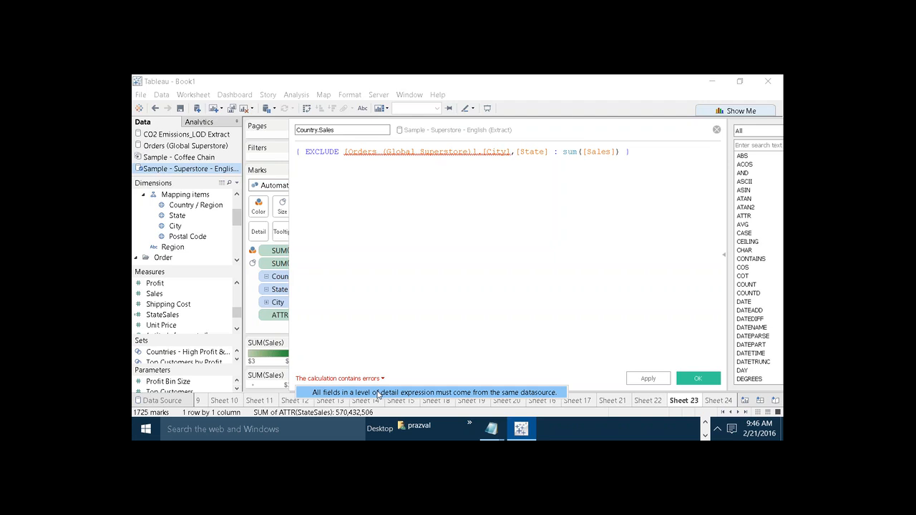
{"action": "left_click", "coordinate": [475, 269]}
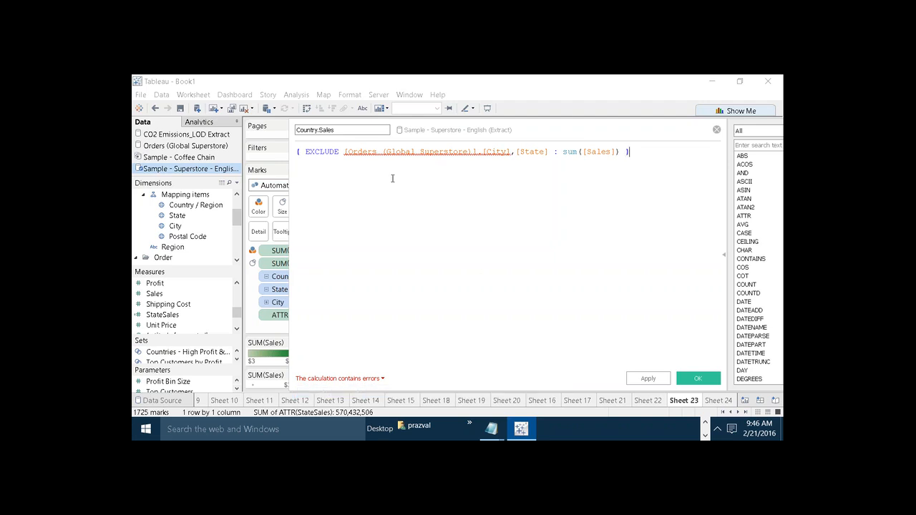
{"action": "left_click", "coordinate": [509, 152]}
{"action": "key", "text": "BackSpace"}
{"action": "key", "text": "BackSpace"}
{"action": "key", "text": "BackSpace"}
{"action": "key", "text": "BackSpace"}
{"action": "key", "text": "BackSpace"}
{"action": "key", "text": "BackSpace"}
{"action": "key", "text": "BackSpace"}
{"action": "key", "text": "BackSpace"}
{"action": "key", "text": "BackSpace"}
{"action": "key", "text": "BackSpace"}
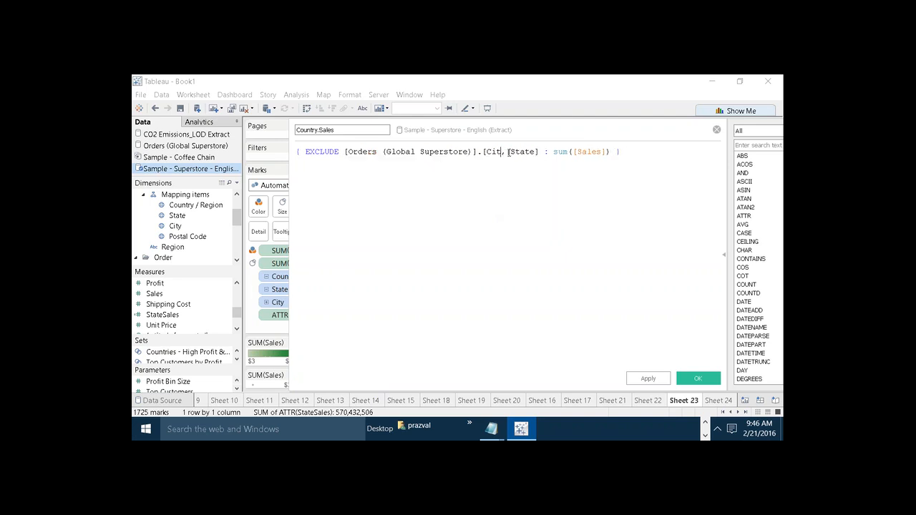
{"action": "key", "text": "BackSpace"}
{"action": "key", "text": "BackSpace"}
{"action": "key", "text": "BackSpace"}
{"action": "key", "text": "BackSpace"}
{"action": "key", "text": "BackSpace"}
{"action": "key", "text": "BackSpace"}
{"action": "key", "text": "BackSpace"}
{"action": "key", "text": "BackSpace"}
{"action": "key", "text": "BackSpace"}
{"action": "key", "text": "BackSpace"}
{"action": "key", "text": "BackSpace"}
{"action": "key", "text": "BackSpace"}
{"action": "key", "text": "BackSpace"}
{"action": "key", "text": "BackSpace"}
{"action": "key", "text": "BackSpace"}
{"action": "key", "text": "BackSpace"}
{"action": "key", "text": "BackSpace"}
{"action": "key", "text": "BackSpace"}
{"action": "key", "text": "BackSpace"}
{"action": "key", "text": "BackSpace"}
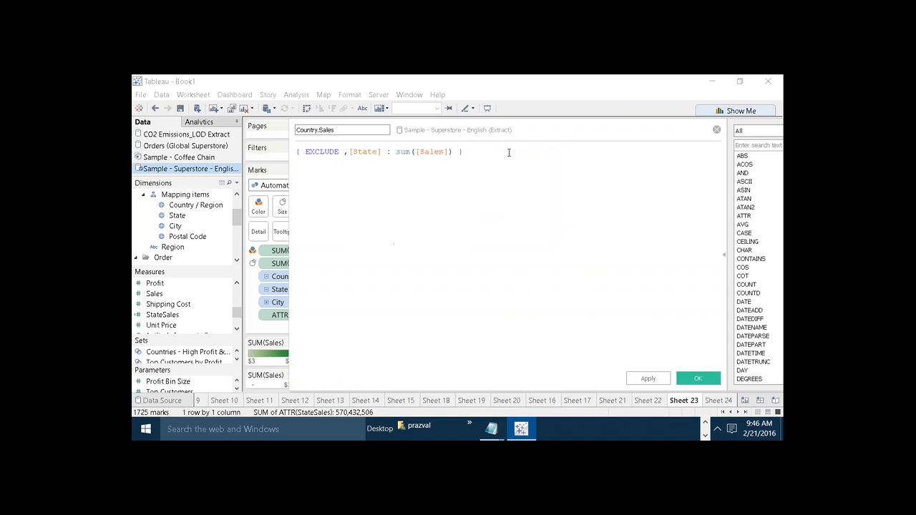
{"action": "type", "text": "cit"}
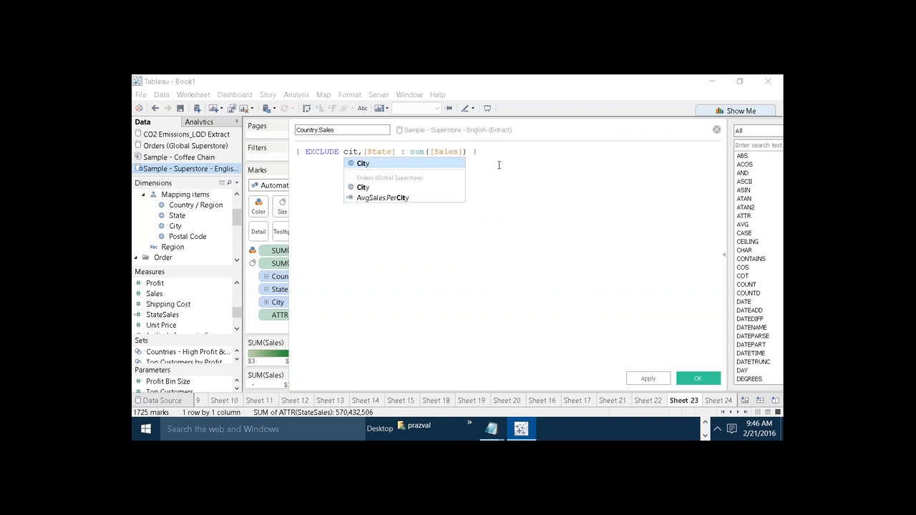
{"action": "left_click", "coordinate": [438, 164]}
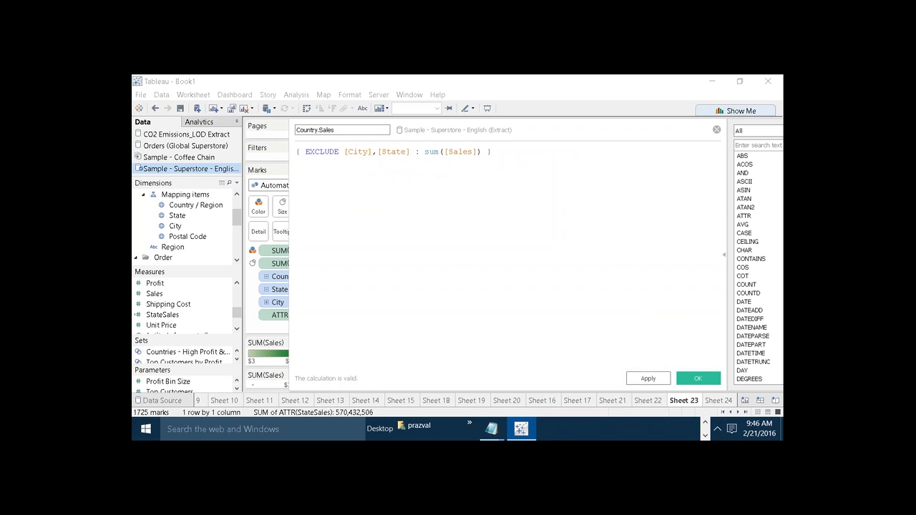
{"action": "left_click", "coordinate": [688, 378]}
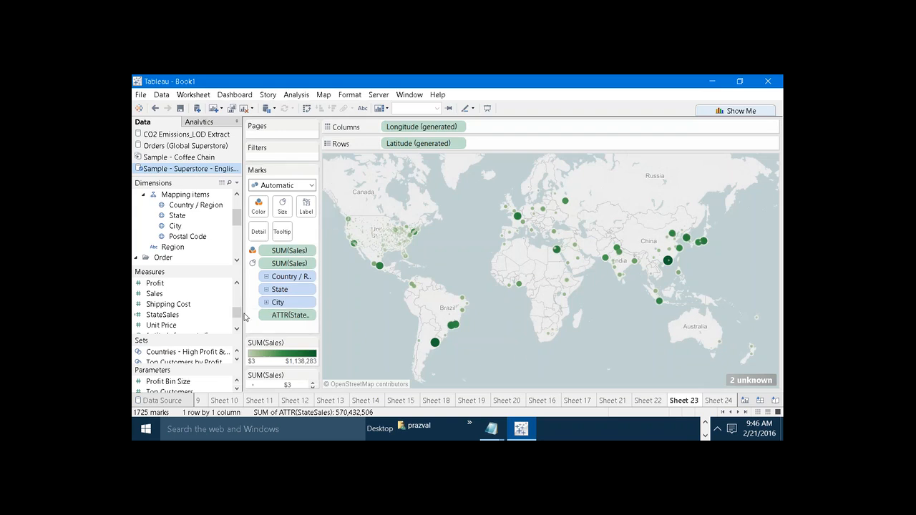
Add Country.Sales to the tooltip of the city marks and insert space before the StateSales value in the tooltip text.
{"action": "left_click_drag", "start_coordinate": [237, 313], "coordinate": [282, 232]}
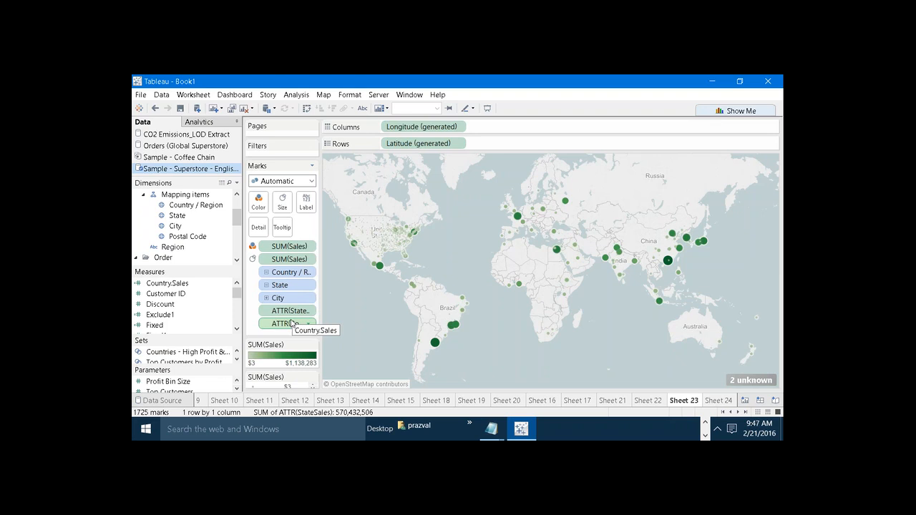
{"action": "left_click", "coordinate": [282, 227]}
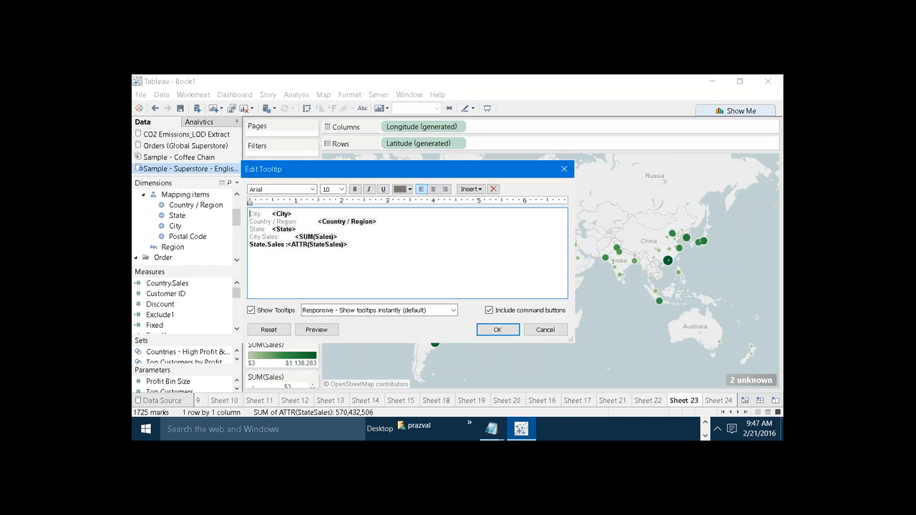
{"action": "left_click", "coordinate": [355, 243]}
{"action": "left_click", "coordinate": [288, 245]}
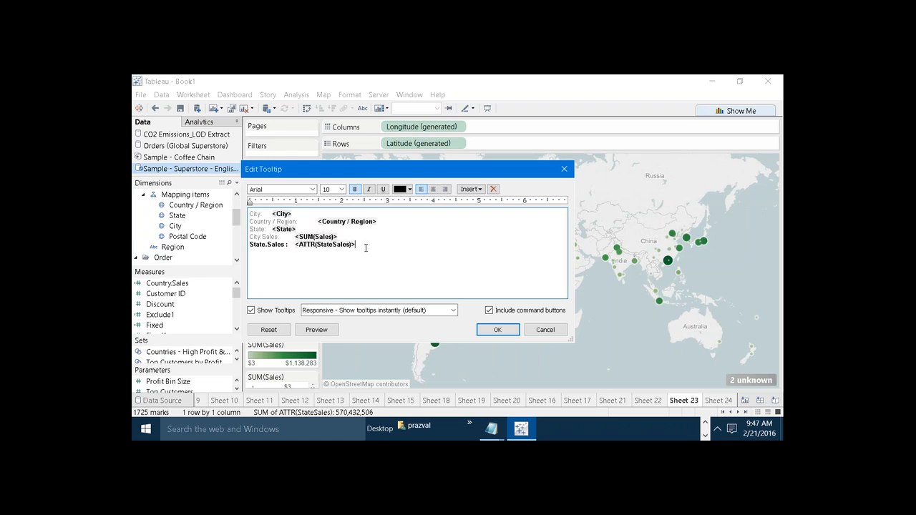
Add a Country.Sales : line with the ATTR(Country.Sales) field to the tooltip and check it on US and Indian cities.
{"action": "type", "text": "Country.Sales :"}
{"action": "left_click", "coordinate": [475, 189]}
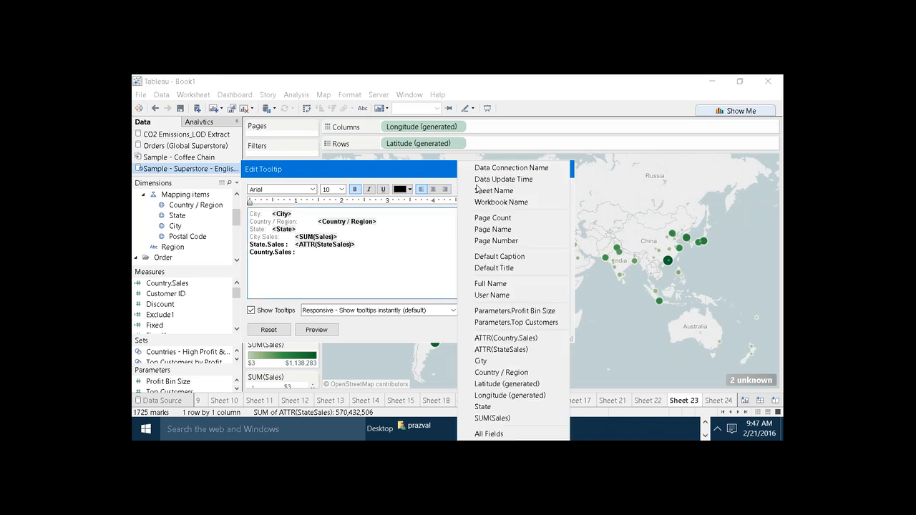
{"action": "left_click", "coordinate": [514, 339]}
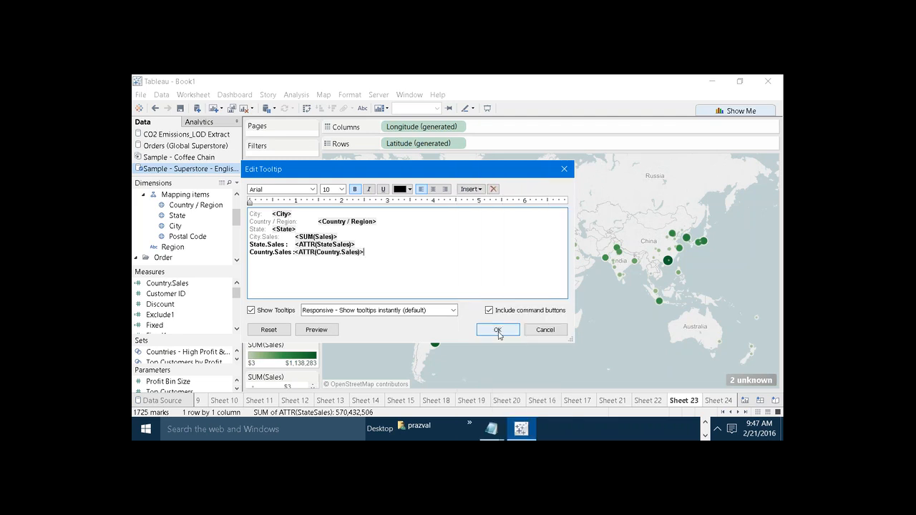
{"action": "left_click", "coordinate": [497, 329]}
{"action": "mouse_move", "coordinate": [375, 256]}
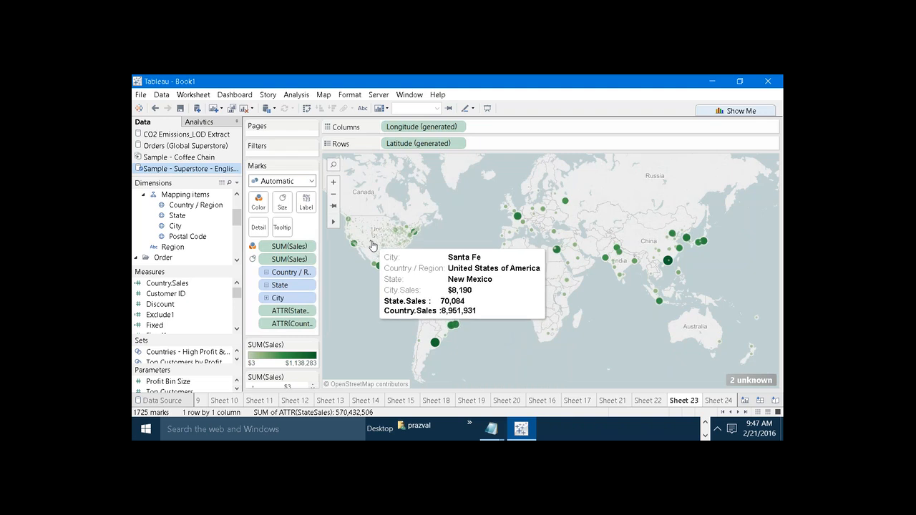
{"action": "mouse_move", "coordinate": [620, 250]}
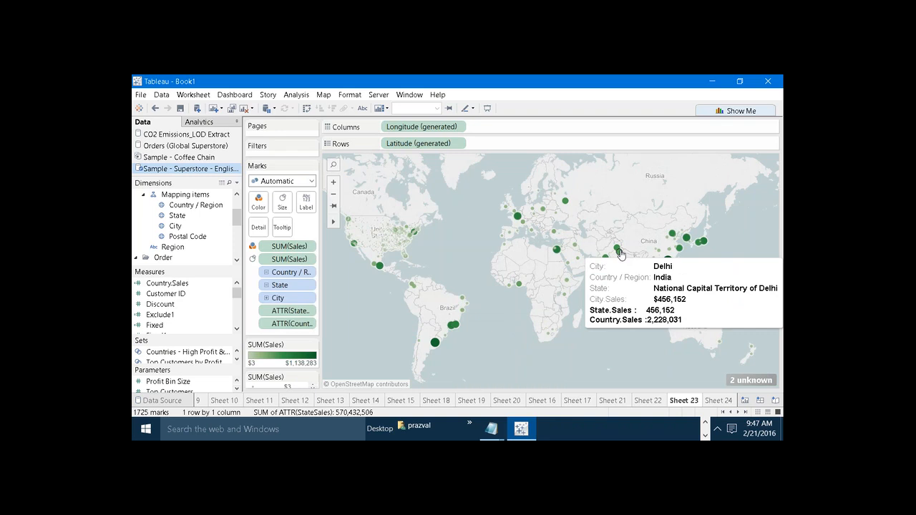
{"action": "mouse_move", "coordinate": [620, 275]}
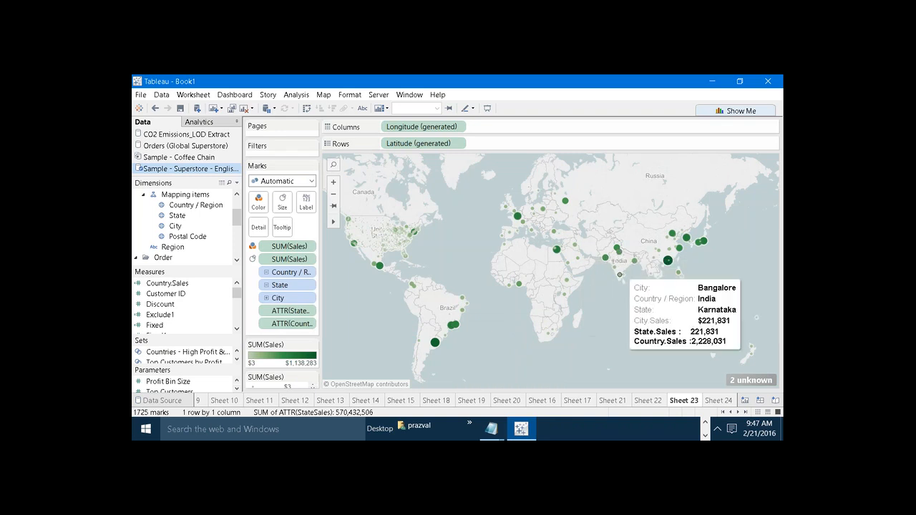
Switch to the Level of Detail exercise page in the browser and open Exercise 1.1 for Exclude.
{"action": "mouse_move", "coordinate": [405, 260]}
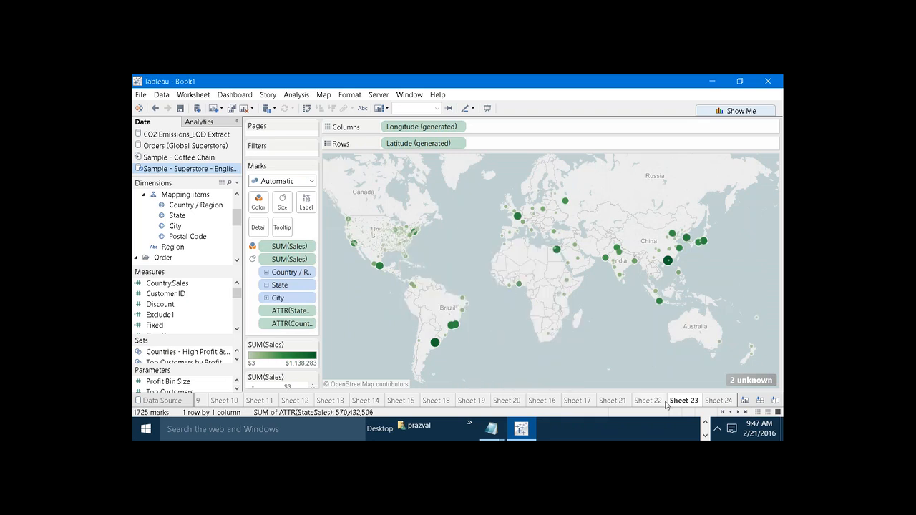
{"action": "left_click", "coordinate": [704, 423]}
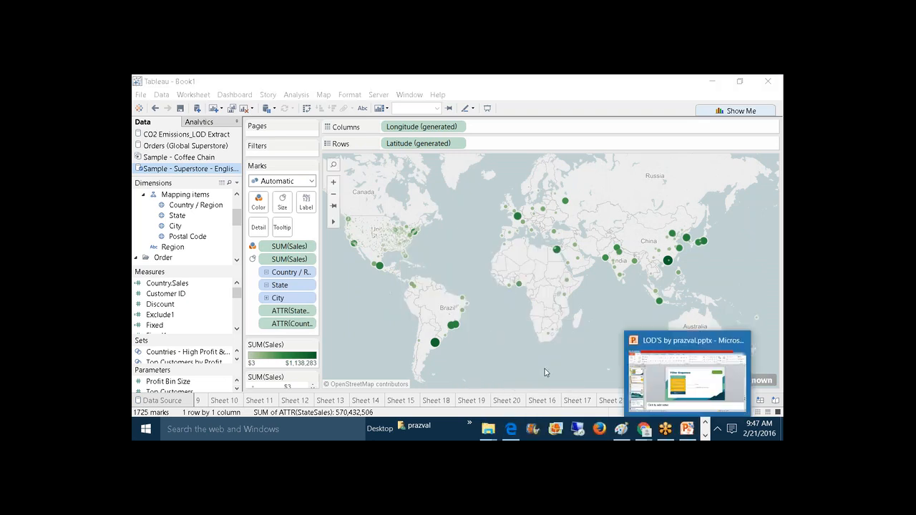
{"action": "left_click", "coordinate": [517, 432]}
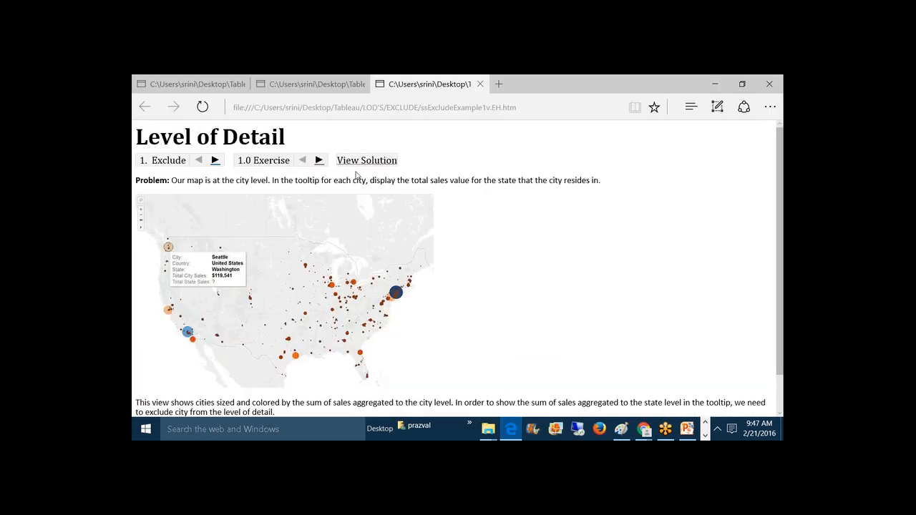
{"action": "left_click", "coordinate": [319, 162]}
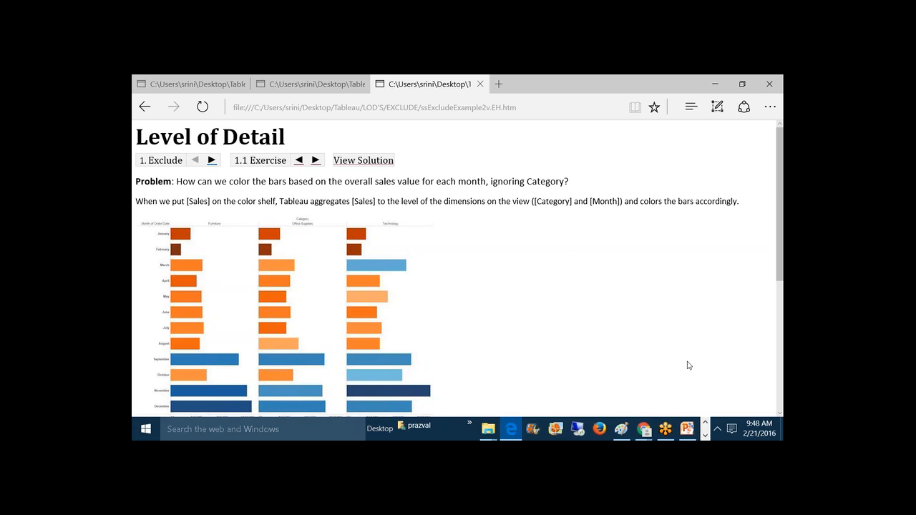
Switch back to Tableau and set up a new worksheet with Department in columns and the month of Order Date in rows.
{"action": "left_click", "coordinate": [705, 436]}
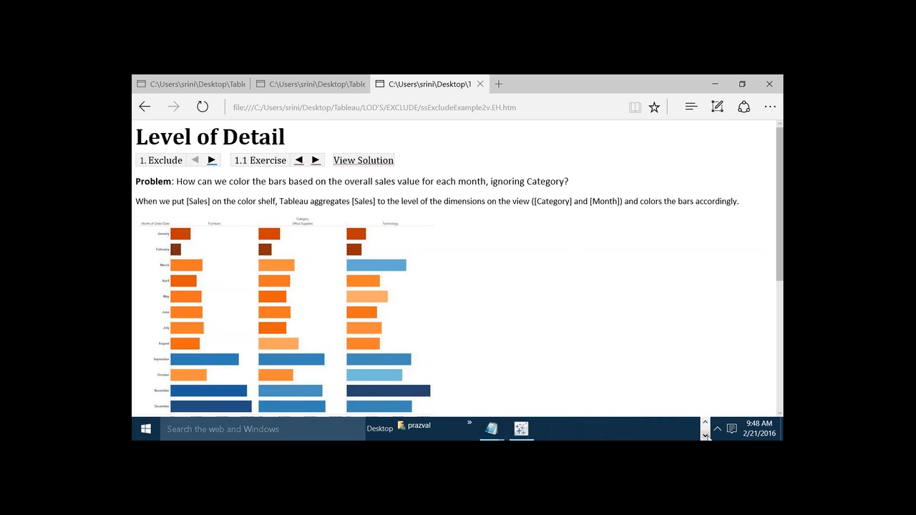
{"action": "left_click", "coordinate": [521, 428]}
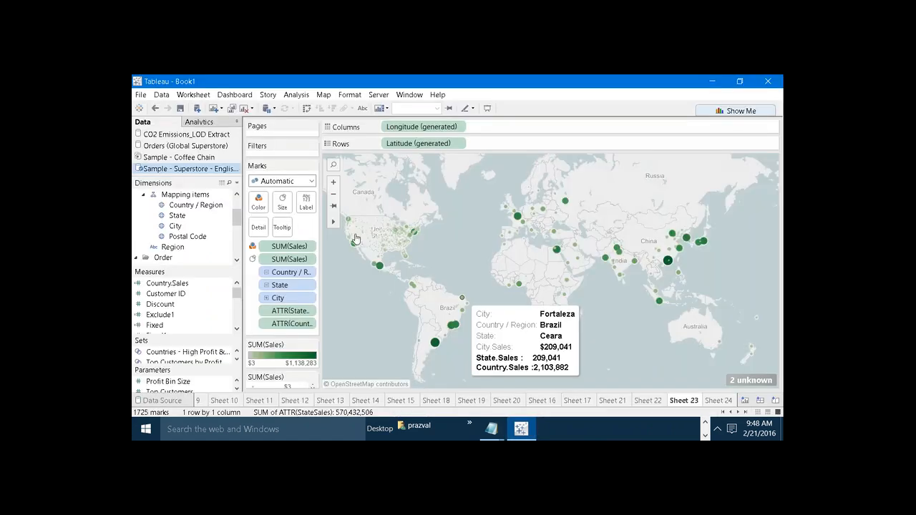
{"action": "left_click", "coordinate": [214, 109]}
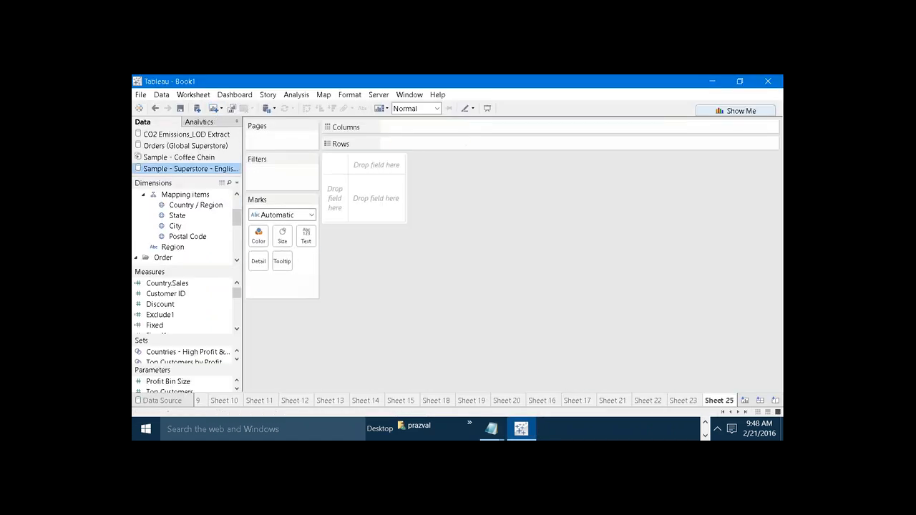
{"action": "left_click_drag", "start_coordinate": [236, 213], "coordinate": [405, 296]}
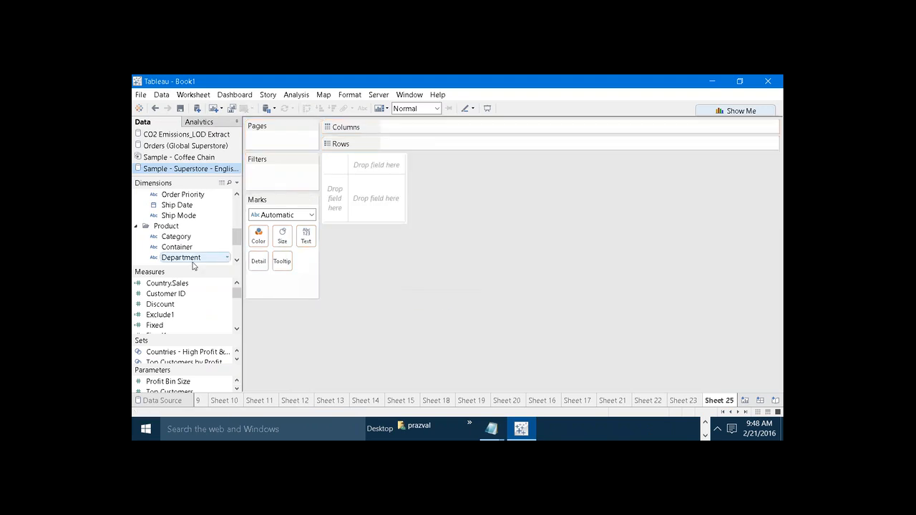
{"action": "mouse_move", "coordinate": [218, 258]}
{"action": "left_mouse_down"}
{"action": "mouse_move", "coordinate": [214, 238]}
{"action": "mouse_move", "coordinate": [417, 144]}
{"action": "mouse_move", "coordinate": [386, 128]}
{"action": "left_mouse_up"}
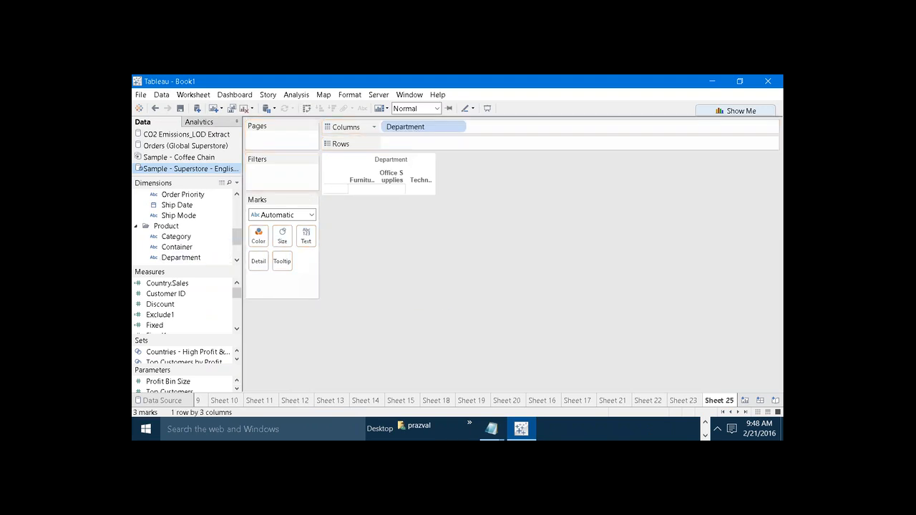
{"action": "left_click_drag", "start_coordinate": [238, 236], "coordinate": [417, 143]}
{"action": "right_click", "coordinate": [414, 143]}
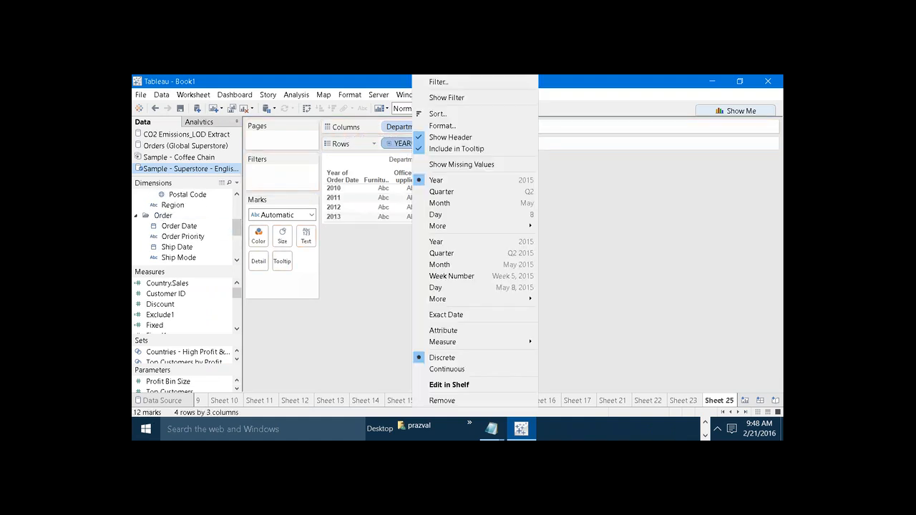
{"action": "left_click", "coordinate": [438, 203]}
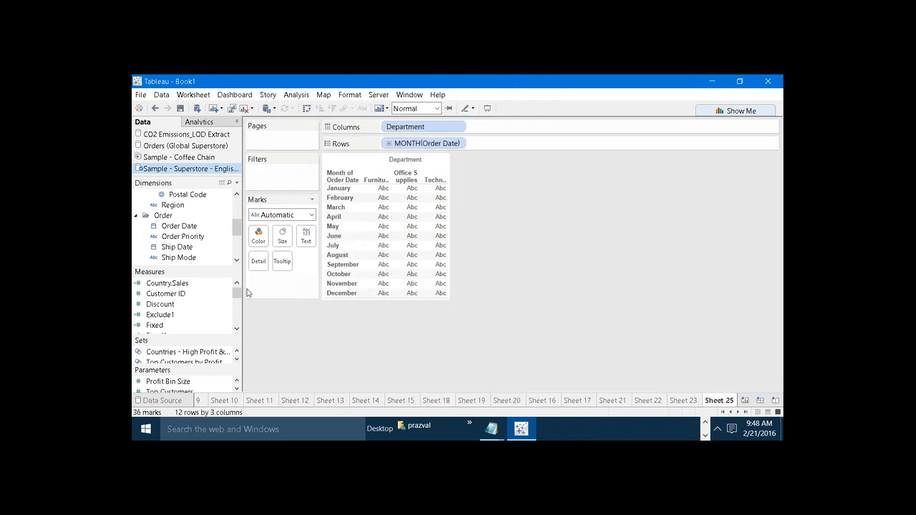
Add Sales to the columns beside Department and display the monthly values as bars.
{"action": "left_click_drag", "start_coordinate": [237, 292], "coordinate": [236, 307]}
{"action": "left_click_drag", "start_coordinate": [154, 325], "coordinate": [505, 127]}
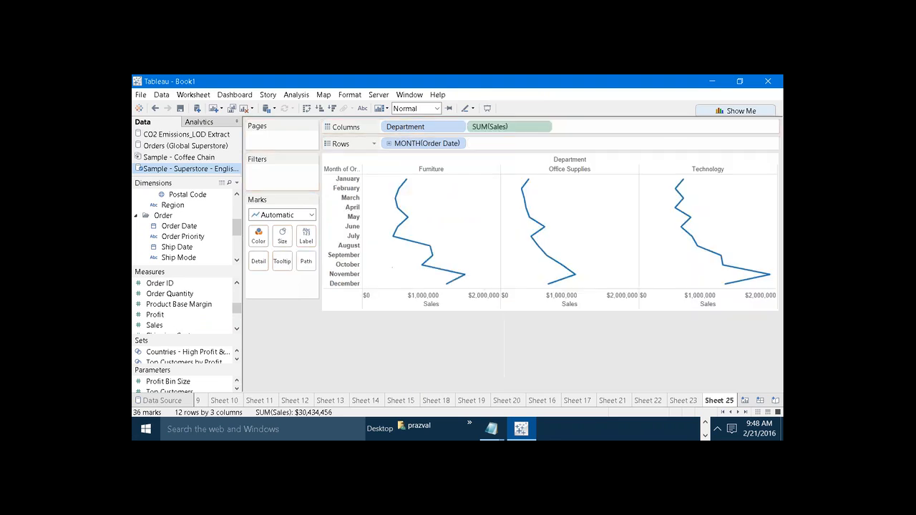
{"action": "left_click", "coordinate": [312, 216]}
{"action": "left_click", "coordinate": [311, 240]}
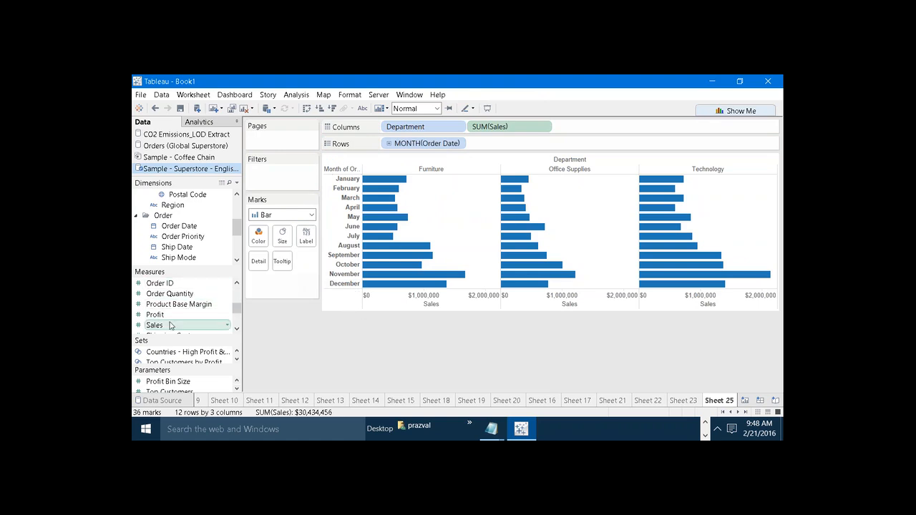
Try coloring the bars by SUM(Sales), and remove that field from the marks.
{"action": "left_click_drag", "start_coordinate": [171, 326], "coordinate": [261, 236]}
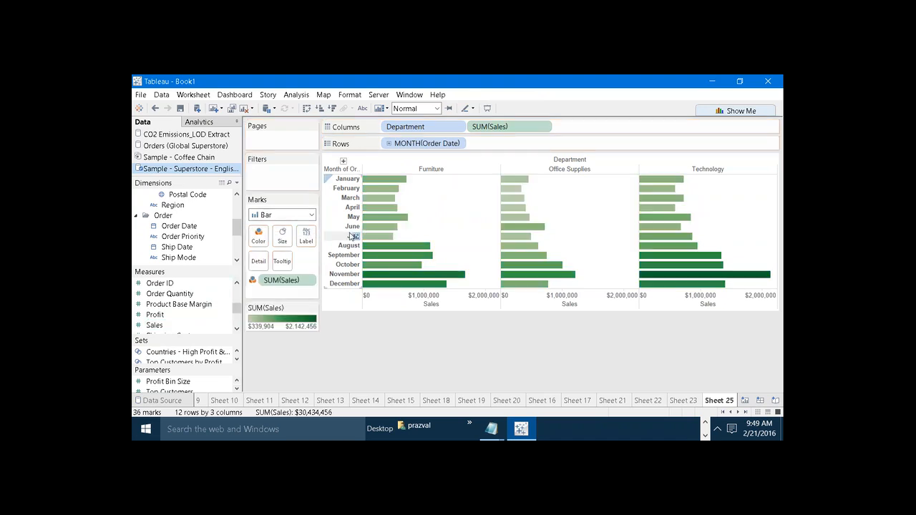
{"action": "mouse_move", "coordinate": [388, 246]}
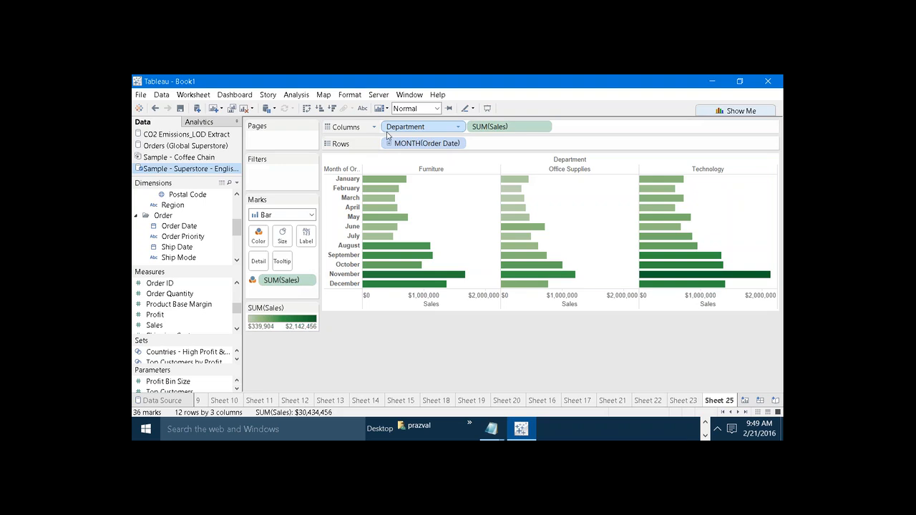
{"action": "left_click_drag", "start_coordinate": [281, 280], "coordinate": [344, 360]}
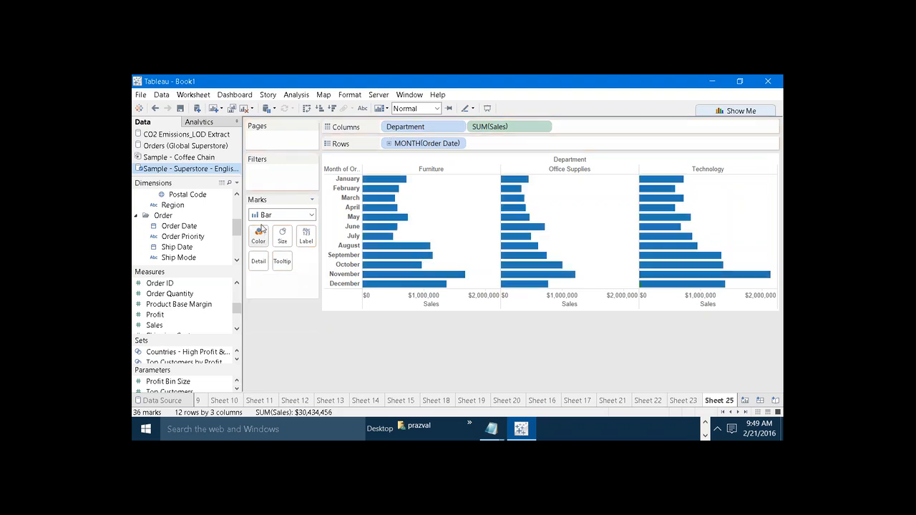
Start a new calculated field in the Superstore source named MonthSales.
{"action": "left_click", "coordinate": [237, 183]}
{"action": "left_click", "coordinate": [229, 194]}
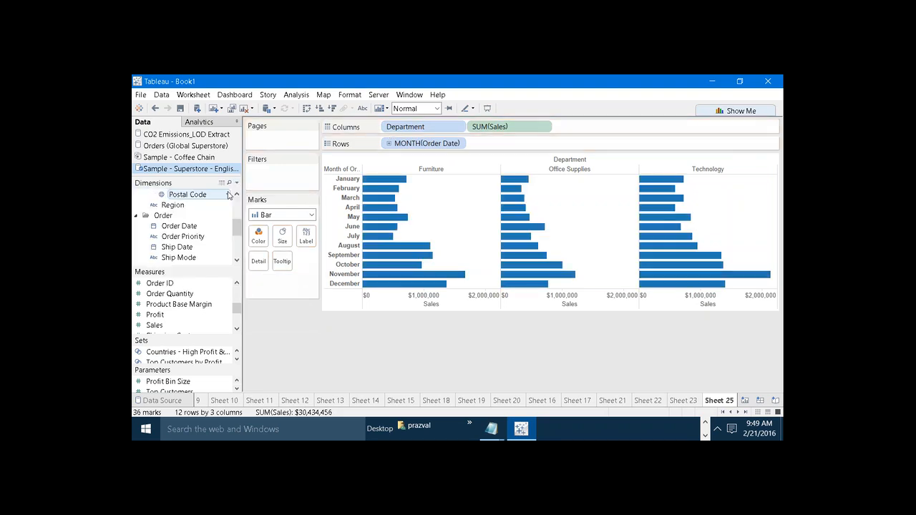
{"action": "type", "text": "Month"}
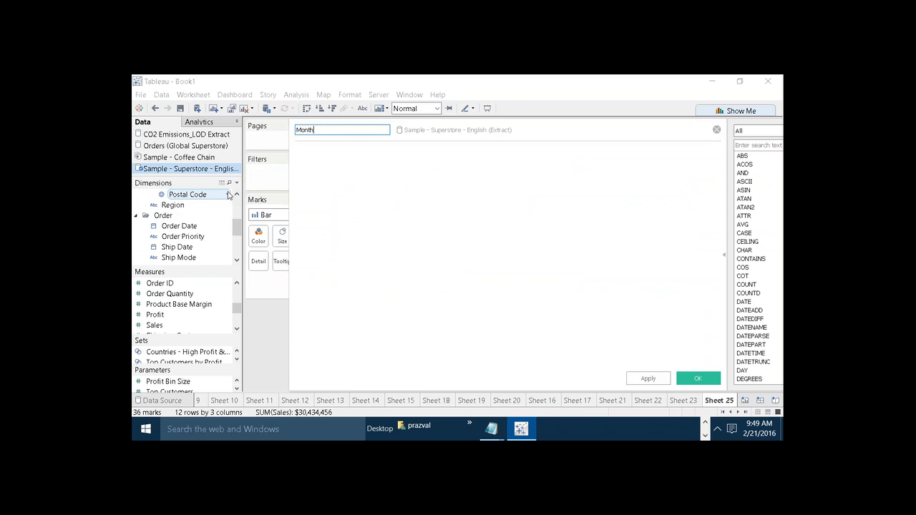
{"action": "type", "text": "Sales"}
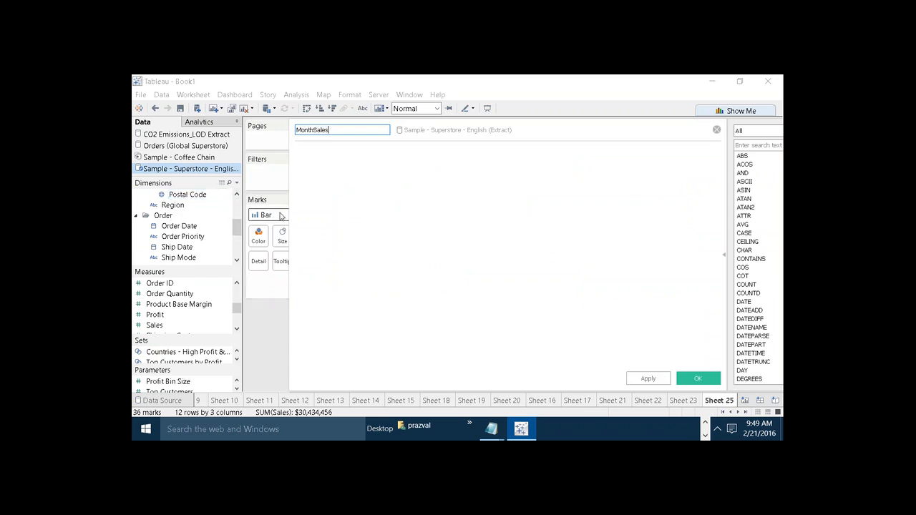
Enter the MonthSales formula { EXCLUDE [Department] : SUM([Sales]) } and save the field.
{"action": "left_click", "coordinate": [353, 190]}
{"action": "type", "text": "["}
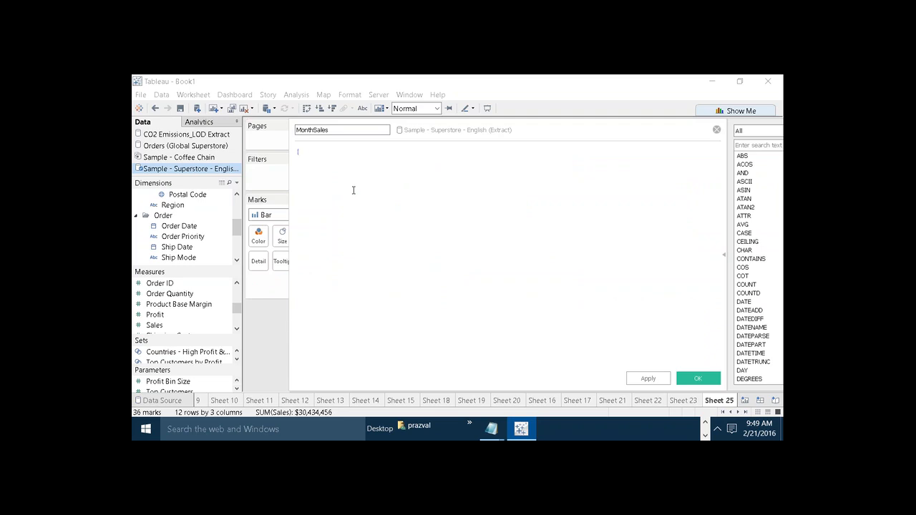
{"action": "type", "text": "EX"}
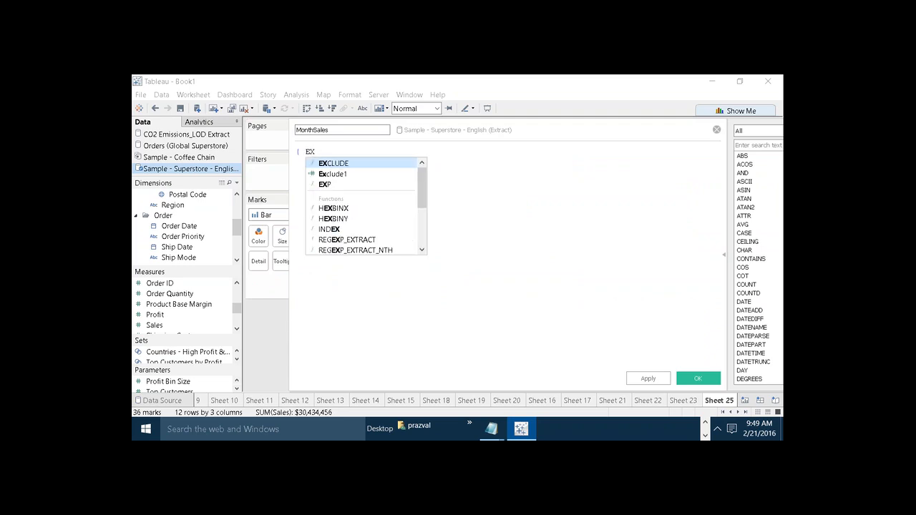
{"action": "type", "text": "CLUDE DE"}
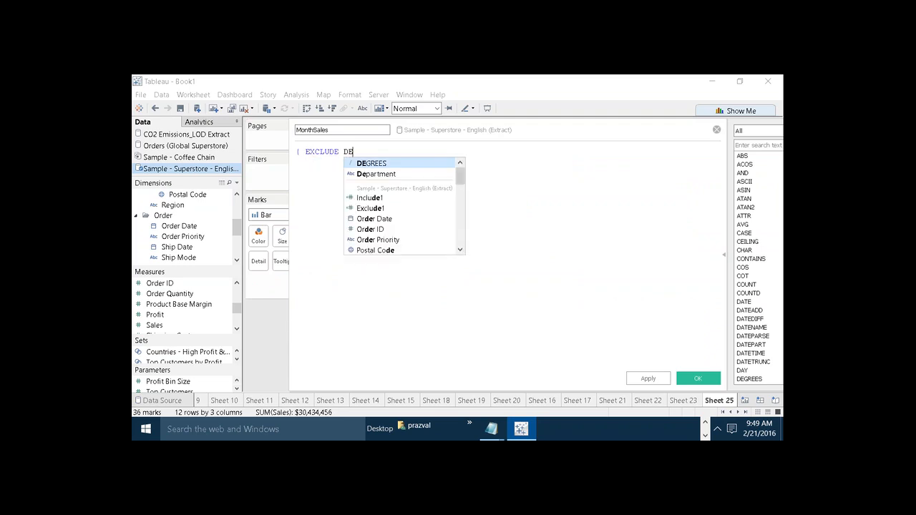
{"action": "double_click", "coordinate": [375, 174]}
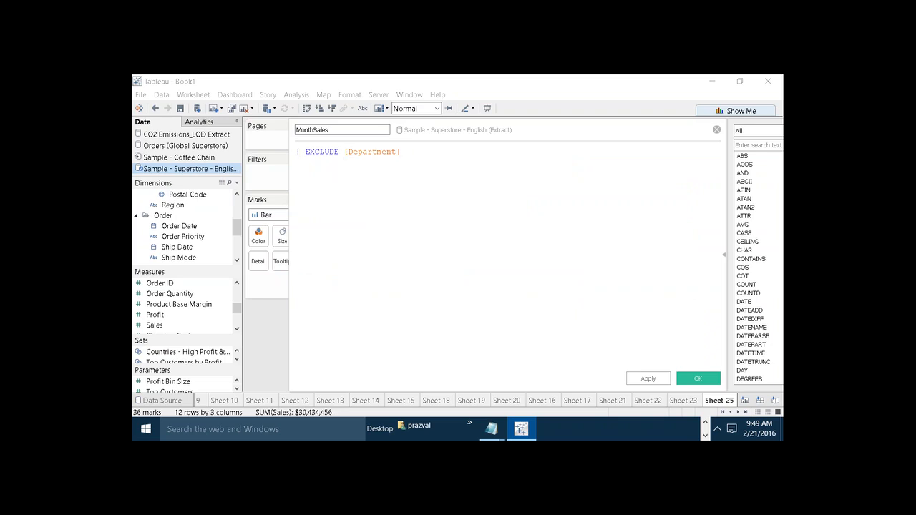
{"action": "type", "text": "SUM"}
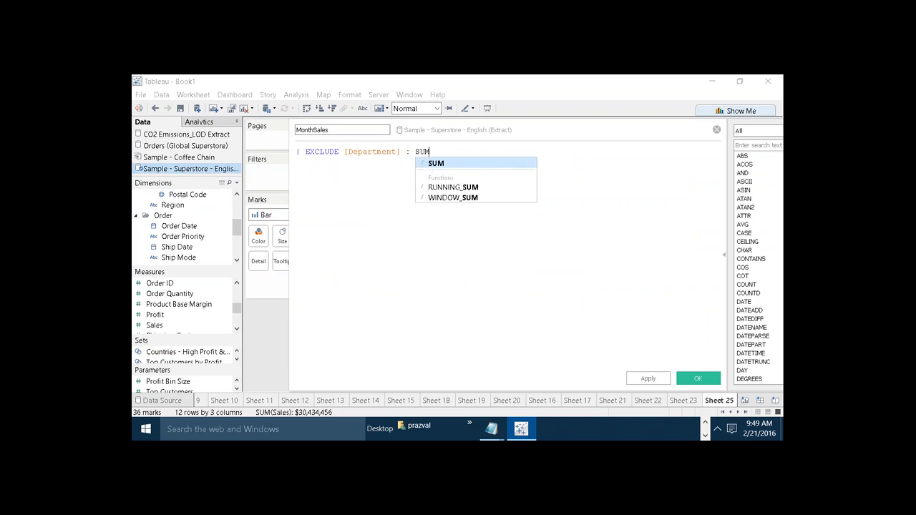
{"action": "type", "text": "([S"}
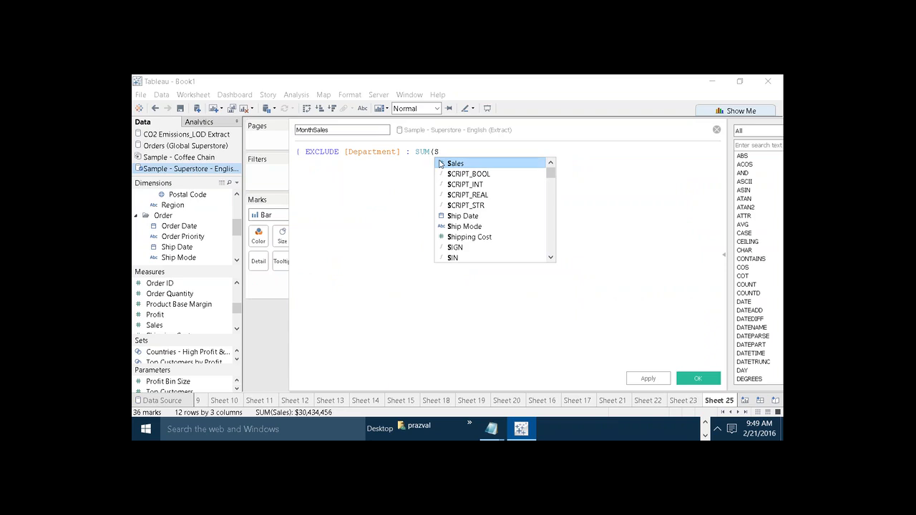
{"action": "double_click", "coordinate": [440, 163]}
{"action": "type", "text": ")"}
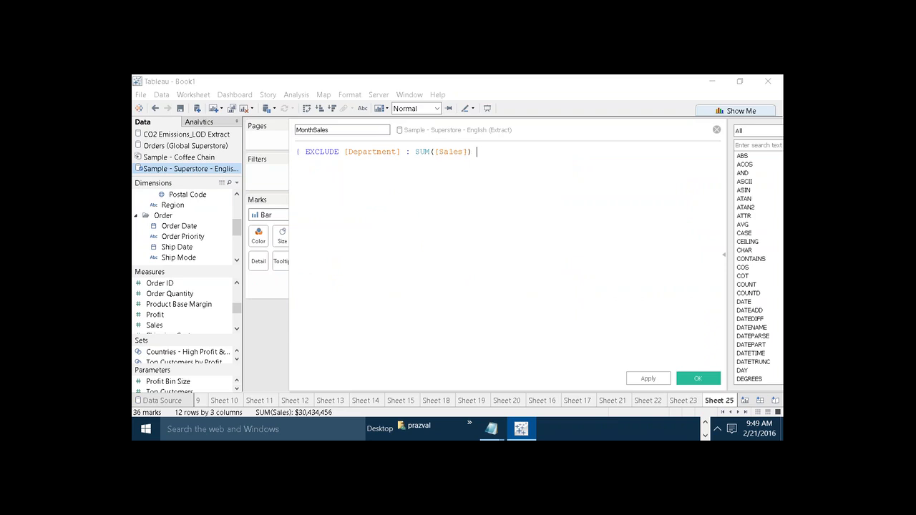
{"action": "scroll", "coordinate": [452, 154], "scroll_direction": "up", "scroll_amount": 6}
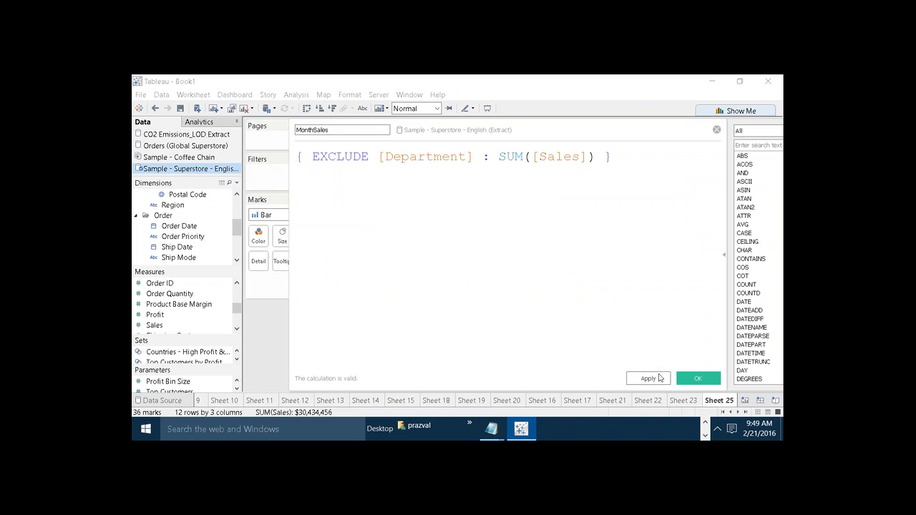
{"action": "left_click", "coordinate": [692, 385]}
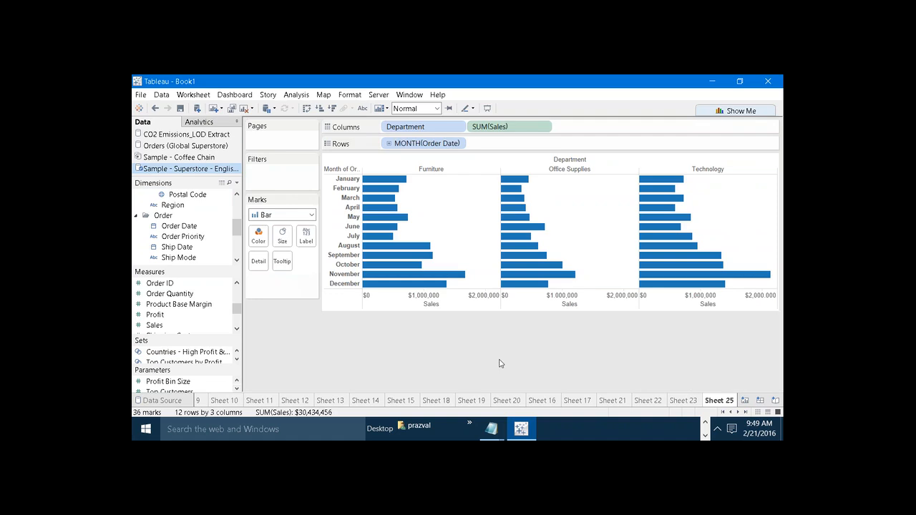
Color the bars by MonthSales and compare the tooltips of the November bars across the three departments.
{"action": "mouse_move", "coordinate": [236, 317]}
{"action": "left_mouse_down"}
{"action": "mouse_move", "coordinate": [236, 299]}
{"action": "mouse_move", "coordinate": [236, 311]}
{"action": "left_mouse_up"}
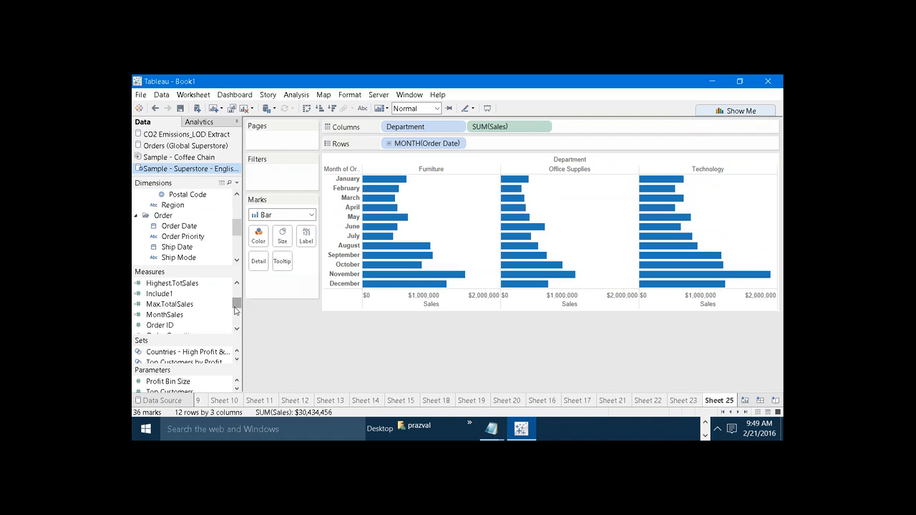
{"action": "mouse_move", "coordinate": [166, 315]}
{"action": "left_mouse_down"}
{"action": "mouse_move", "coordinate": [247, 276]}
{"action": "mouse_move", "coordinate": [259, 236]}
{"action": "left_mouse_up"}
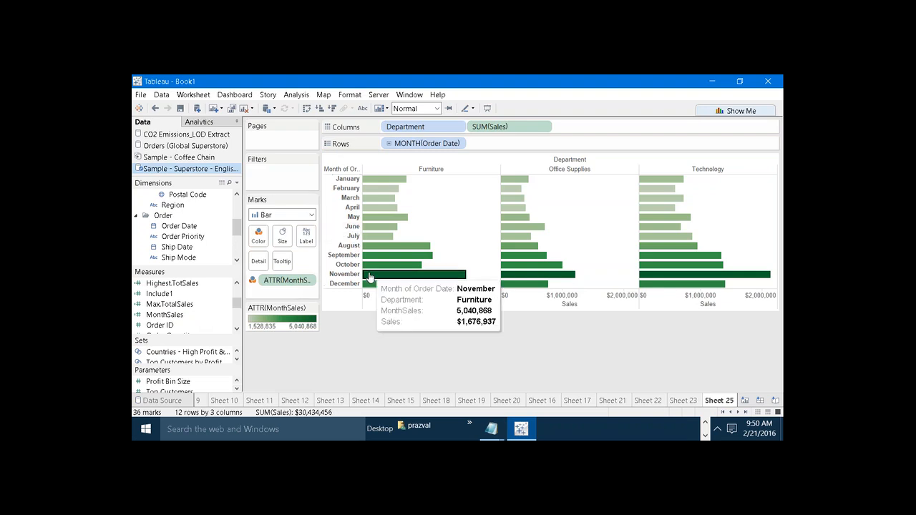
{"action": "left_click", "coordinate": [369, 277]}
{"action": "left_click", "coordinate": [580, 354]}
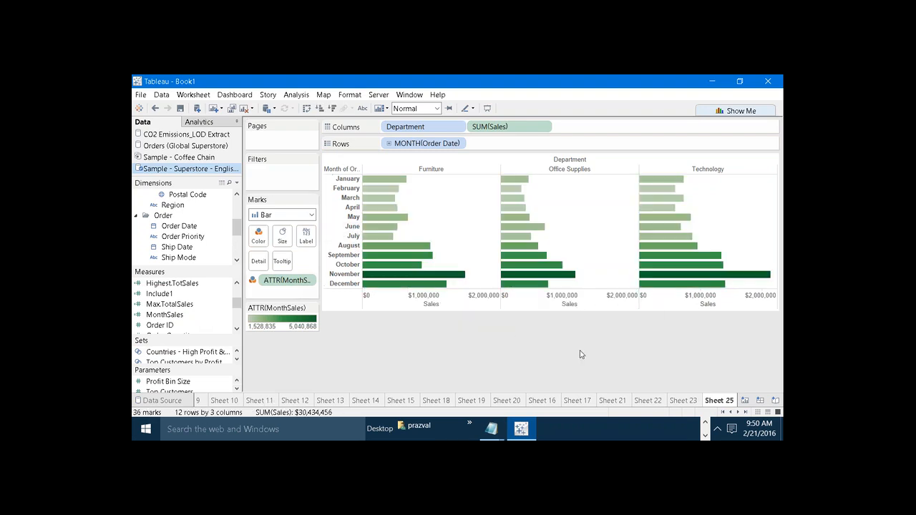
{"action": "left_click", "coordinate": [676, 274]}
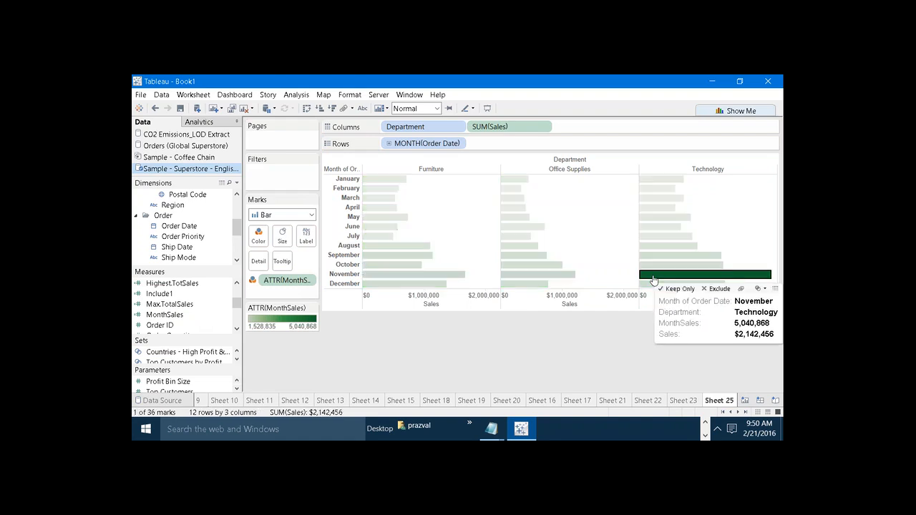
{"action": "left_click", "coordinate": [574, 328]}
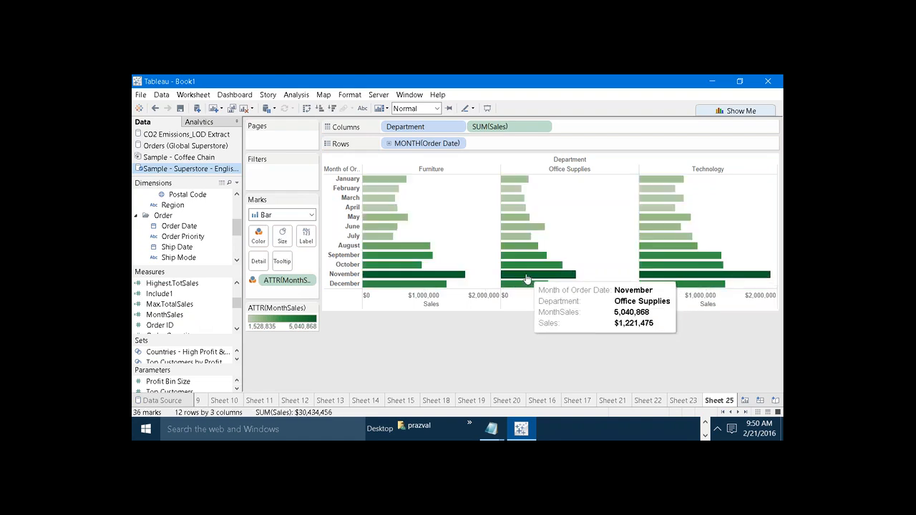
{"action": "left_click", "coordinate": [526, 278]}
{"action": "left_click", "coordinate": [458, 277]}
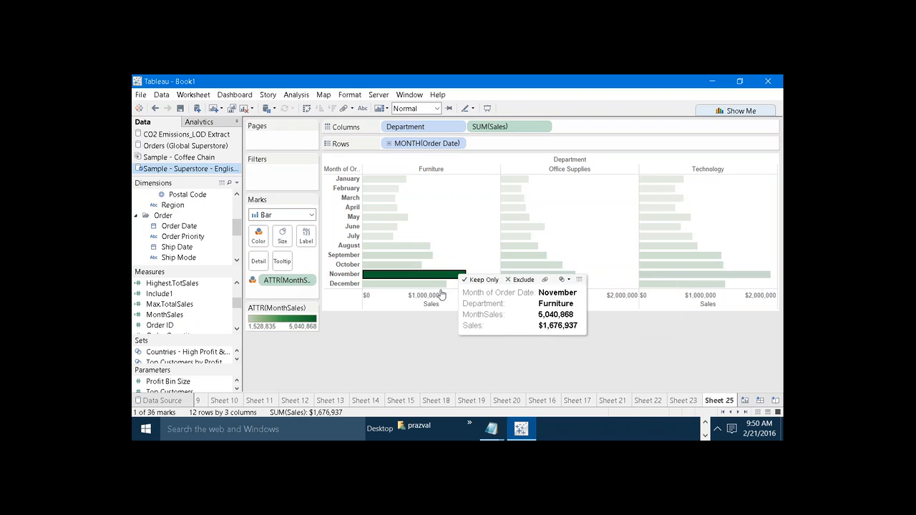
{"action": "left_click", "coordinate": [402, 366]}
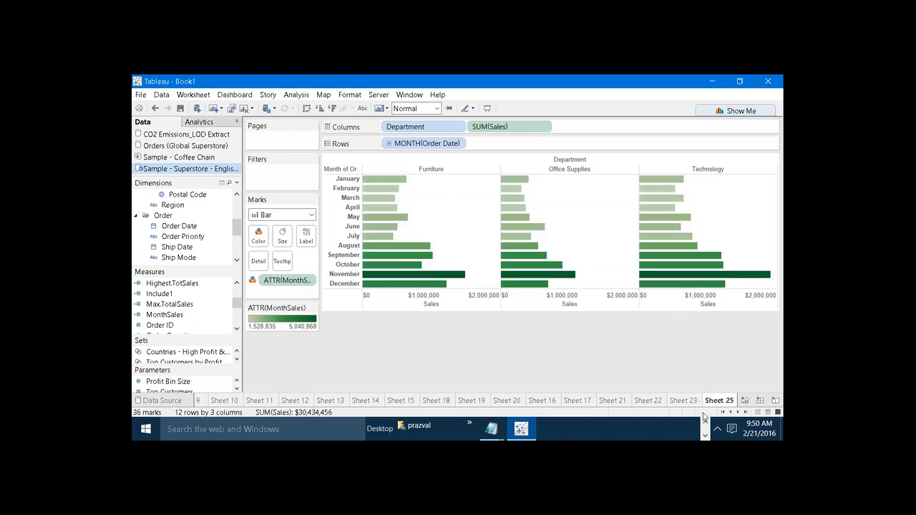
Switch to the Level of Detail page in the browser, go to Exclude exercise 1.2 and read the highlight table coloring problem.
{"action": "left_click", "coordinate": [704, 421]}
{"action": "left_click", "coordinate": [515, 430]}
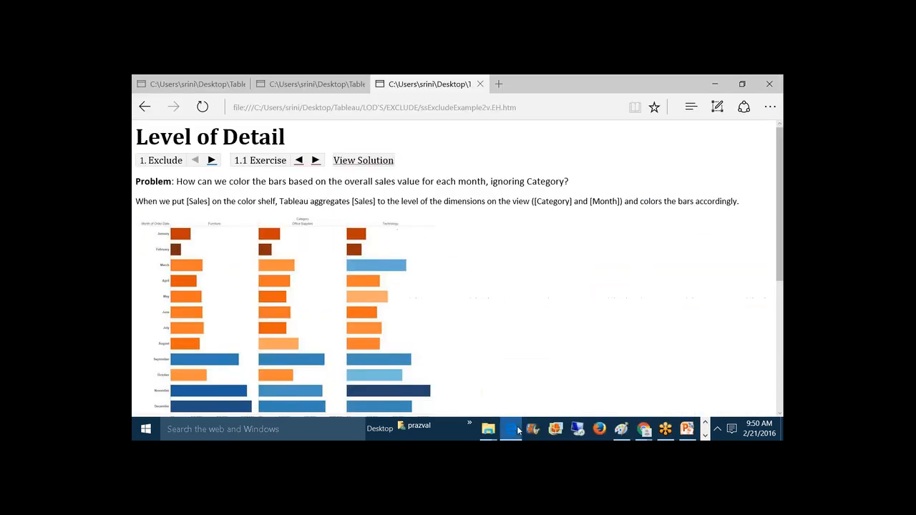
{"action": "left_click", "coordinate": [315, 160]}
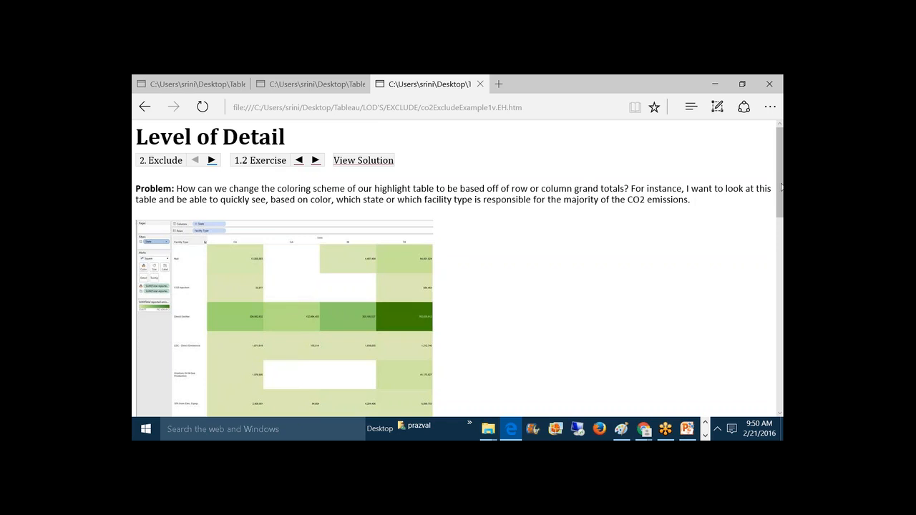
{"action": "left_click_drag", "start_coordinate": [781, 186], "coordinate": [781, 226]}
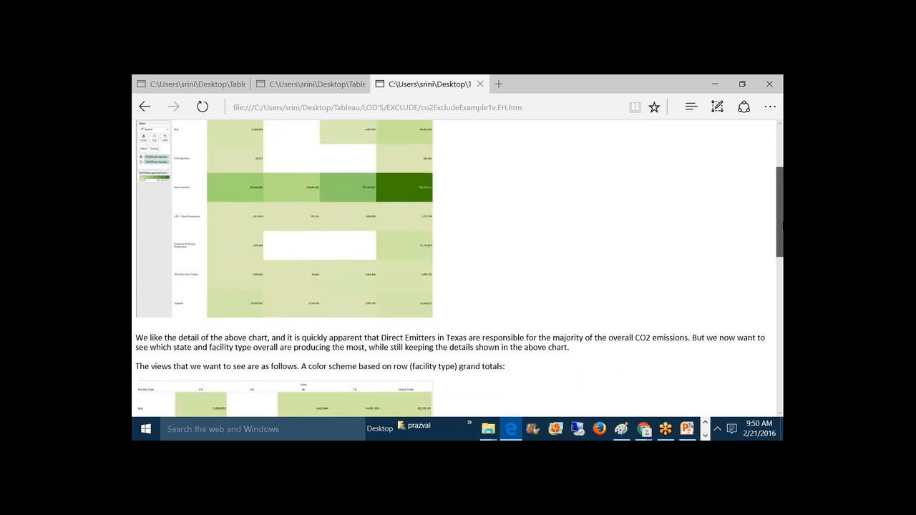
{"action": "left_click_drag", "start_coordinate": [781, 226], "coordinate": [712, 299]}
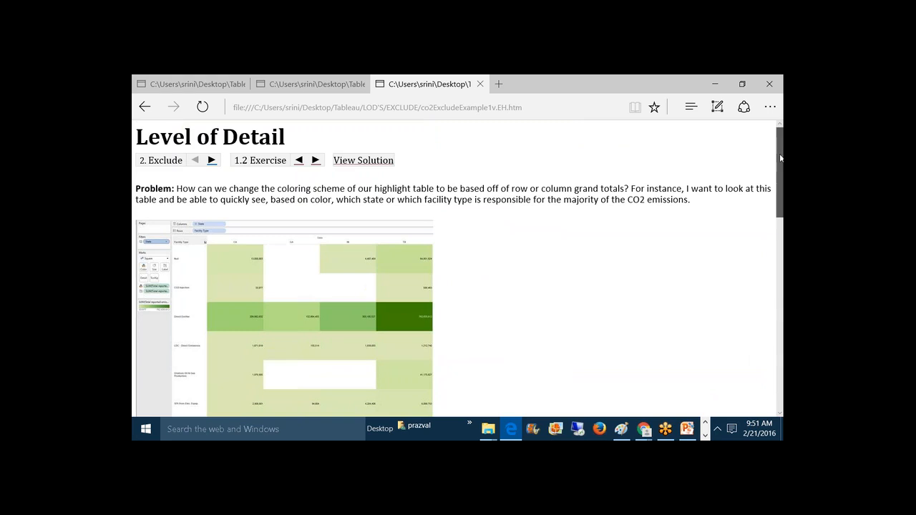
{"action": "left_click_drag", "start_coordinate": [780, 157], "coordinate": [782, 352]}
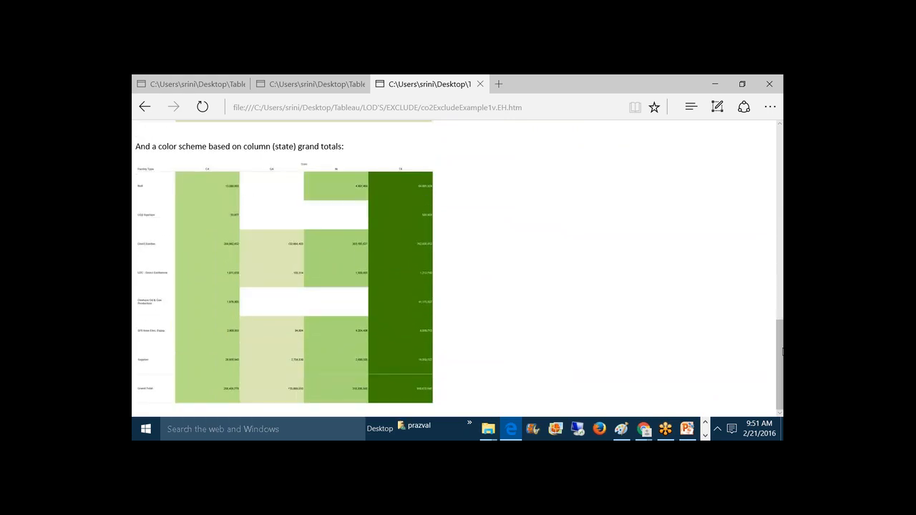
Switch back to Tableau and add a new worksheet using the CO2 Emissions_LOD Extract data source.
{"action": "left_click", "coordinate": [706, 435]}
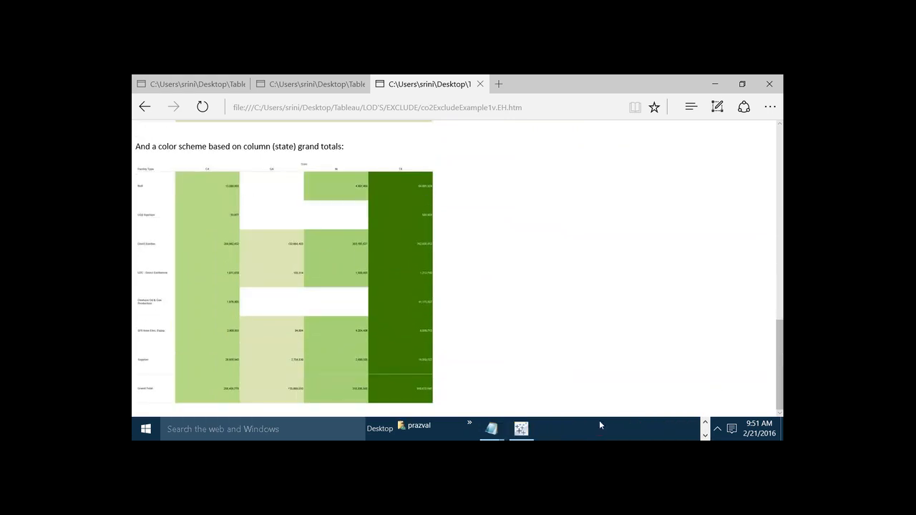
{"action": "left_click", "coordinate": [520, 429]}
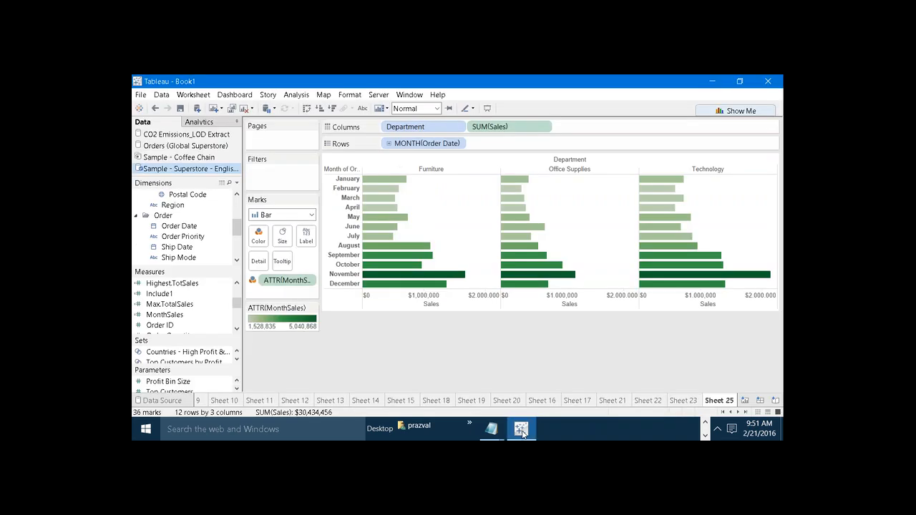
{"action": "left_click", "coordinate": [214, 108]}
{"action": "left_click", "coordinate": [194, 136]}
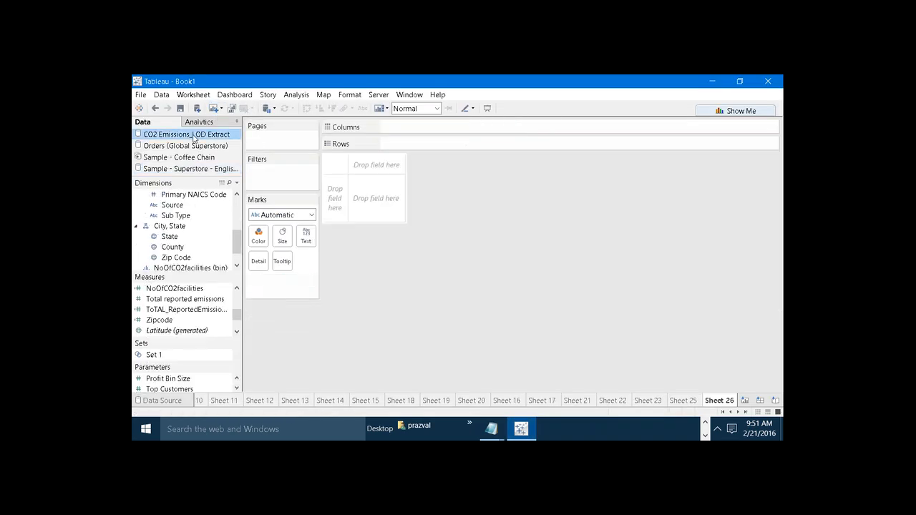
Lay out a crosstab of State and Facility Type, swapped so State is on Columns and Facility Type on Rows.
{"action": "scroll", "coordinate": [232, 221], "scroll_direction": "up", "scroll_amount": 1}
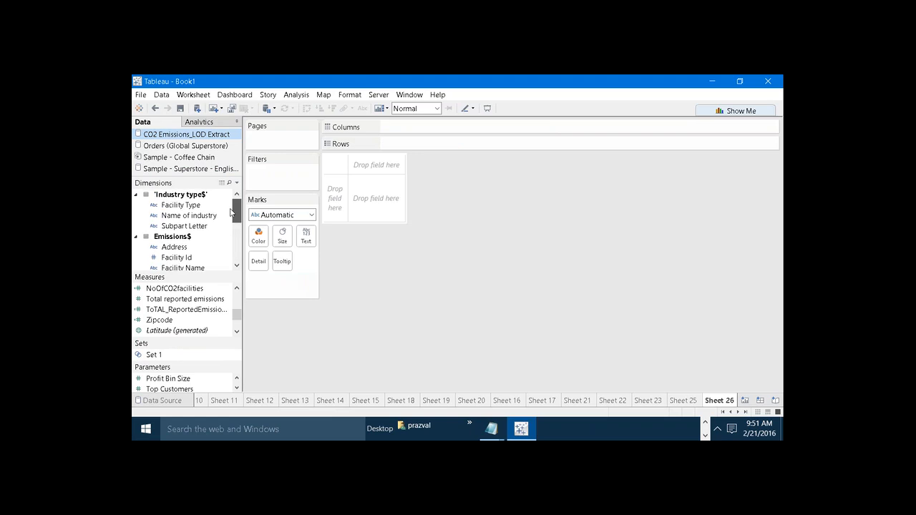
{"action": "left_click_drag", "start_coordinate": [190, 205], "coordinate": [478, 172]}
{"action": "scroll", "coordinate": [200, 254], "scroll_direction": "down", "scroll_amount": 3}
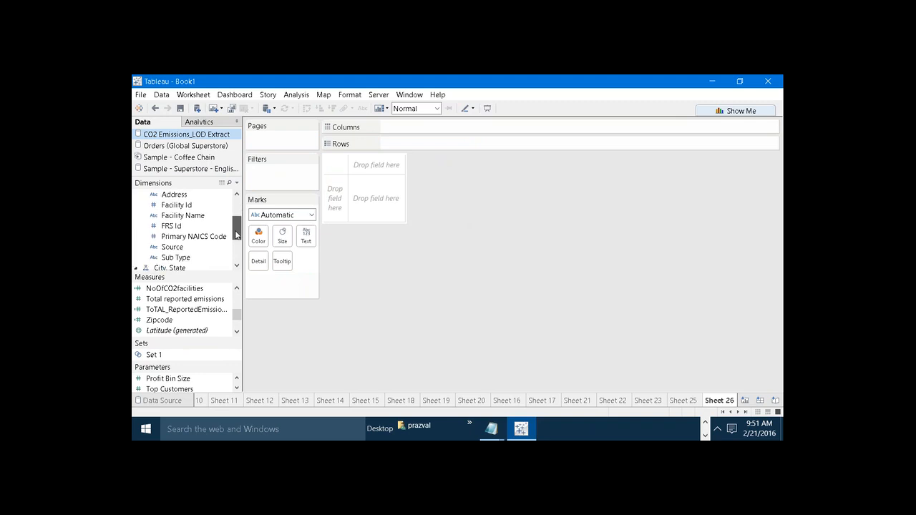
{"action": "mouse_move", "coordinate": [172, 247]}
{"action": "left_mouse_down"}
{"action": "mouse_move", "coordinate": [272, 235]}
{"action": "mouse_move", "coordinate": [430, 143]}
{"action": "mouse_move", "coordinate": [422, 145]}
{"action": "left_mouse_up"}
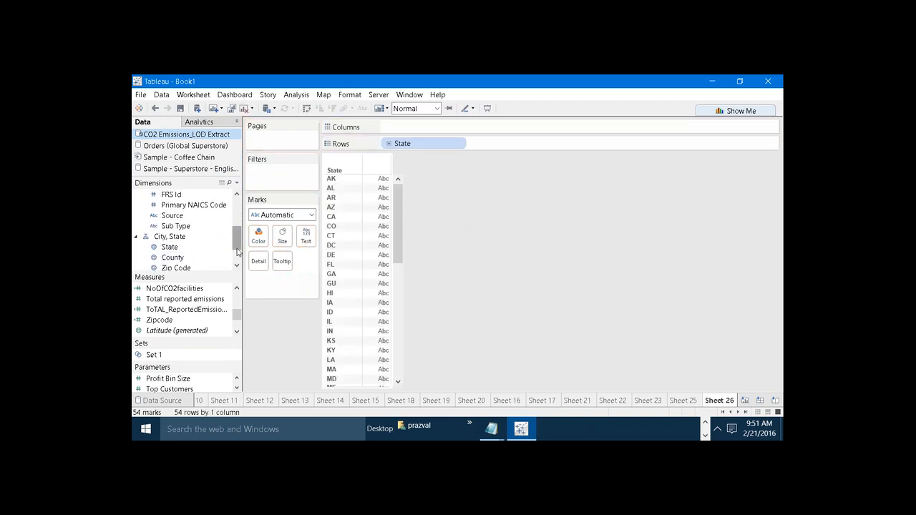
{"action": "scroll", "coordinate": [231, 212], "scroll_direction": "up", "scroll_amount": 3}
{"action": "left_click_drag", "start_coordinate": [182, 205], "coordinate": [312, 113]}
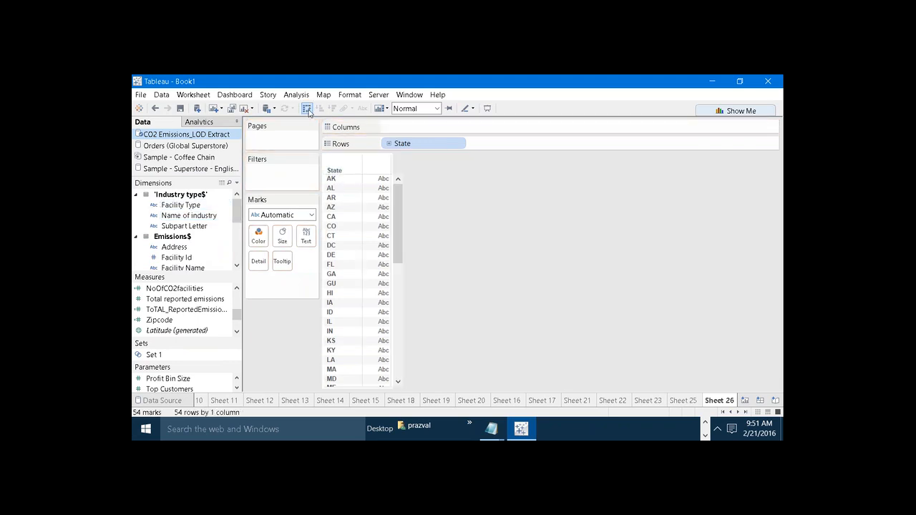
{"action": "left_click_drag", "start_coordinate": [187, 215], "coordinate": [422, 128]}
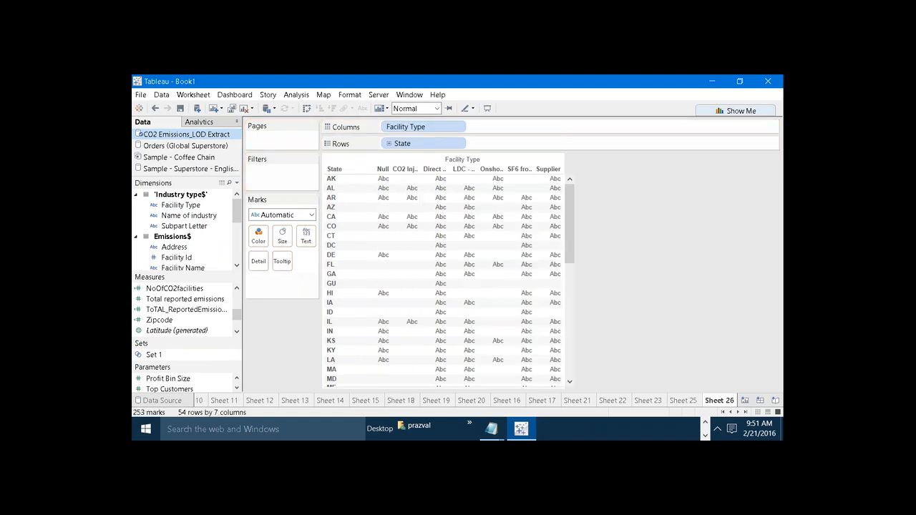
{"action": "left_click", "coordinate": [306, 109]}
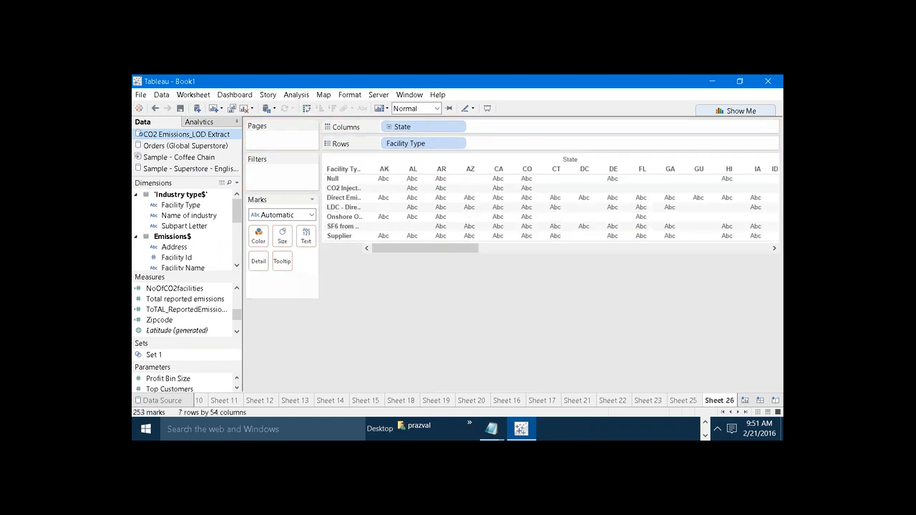
Show Total reported emissions as both the text and the color of the cells, and convert the view to a highlight table.
{"action": "left_click_drag", "start_coordinate": [209, 306], "coordinate": [305, 240]}
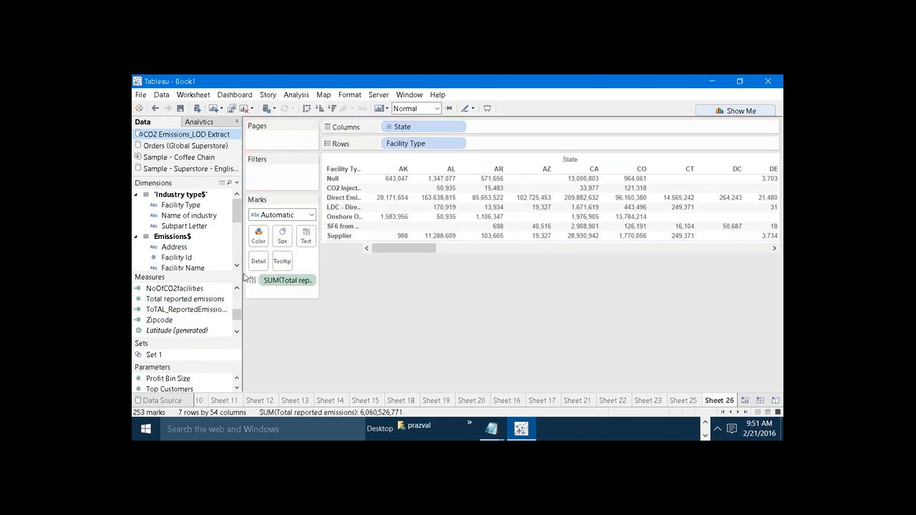
{"action": "left_click_drag", "start_coordinate": [204, 300], "coordinate": [259, 236]}
{"action": "left_click", "coordinate": [735, 111]}
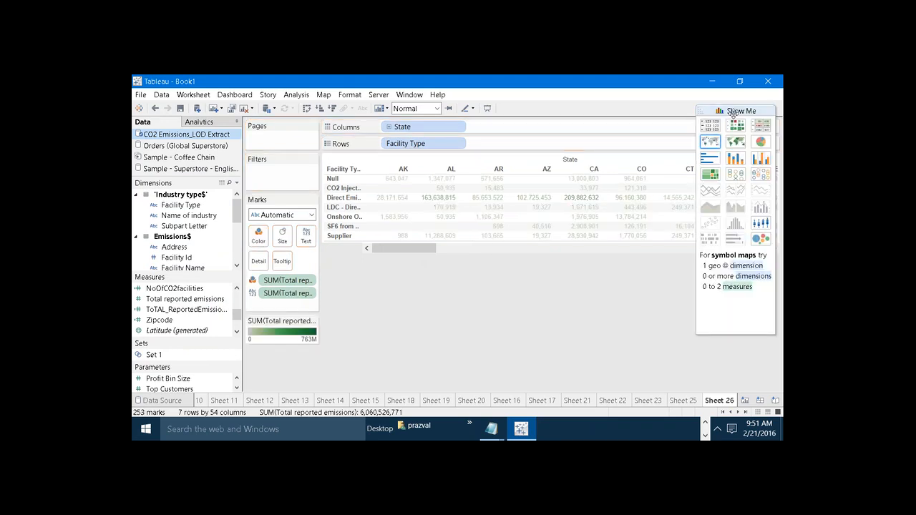
{"action": "left_click", "coordinate": [758, 127]}
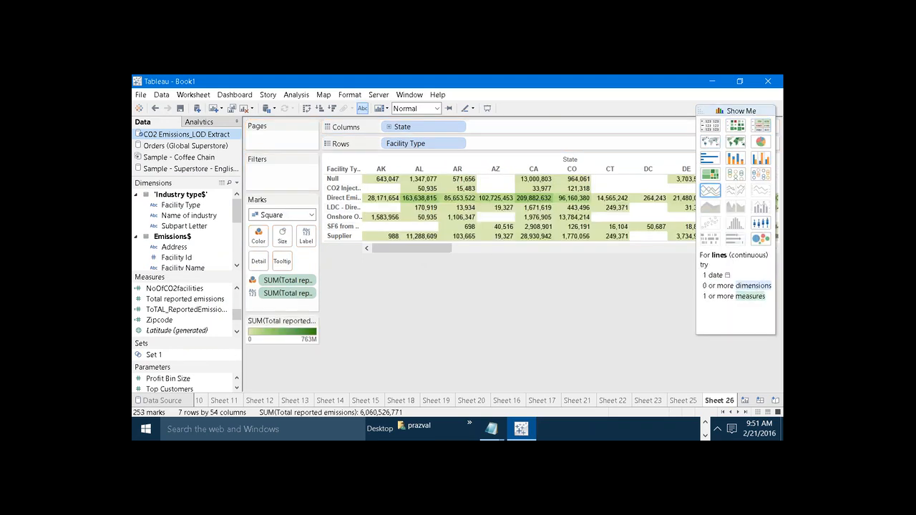
{"action": "left_click", "coordinate": [728, 110]}
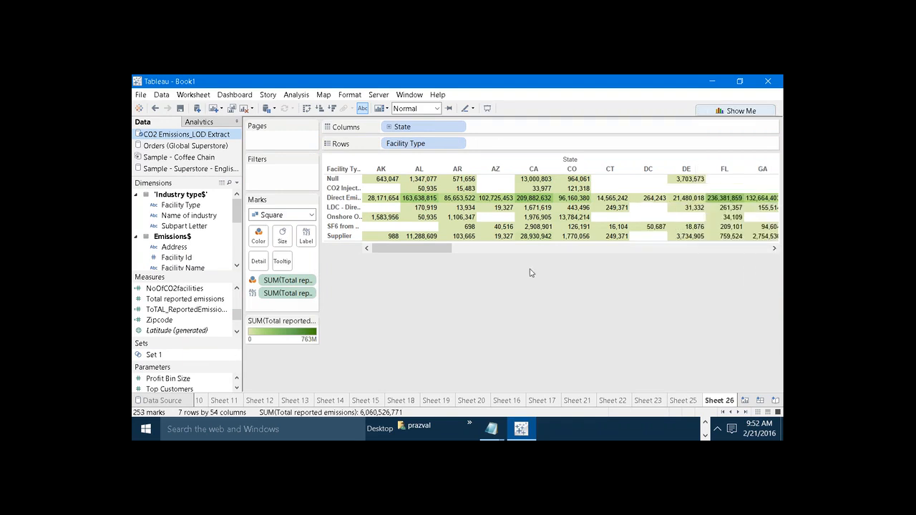
Swap the axes of the highlight table so State is on Rows and Facility Type on Columns.
{"action": "mouse_move", "coordinate": [429, 253]}
{"action": "left_mouse_down"}
{"action": "mouse_move", "coordinate": [759, 244]}
{"action": "mouse_move", "coordinate": [704, 237]}
{"action": "mouse_move", "coordinate": [593, 256]}
{"action": "mouse_move", "coordinate": [454, 258]}
{"action": "mouse_move", "coordinate": [422, 248]}
{"action": "left_mouse_up"}
{"action": "left_click", "coordinate": [306, 108]}
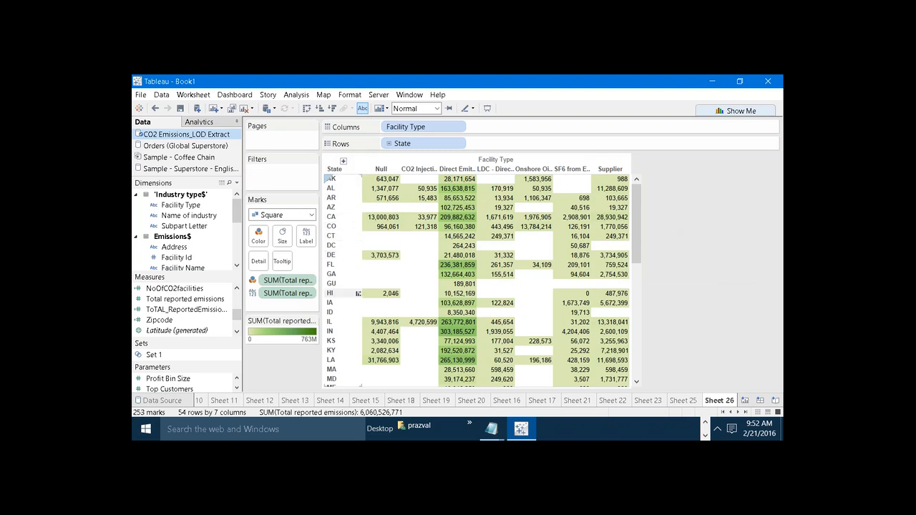
{"action": "mouse_move", "coordinate": [371, 339]}
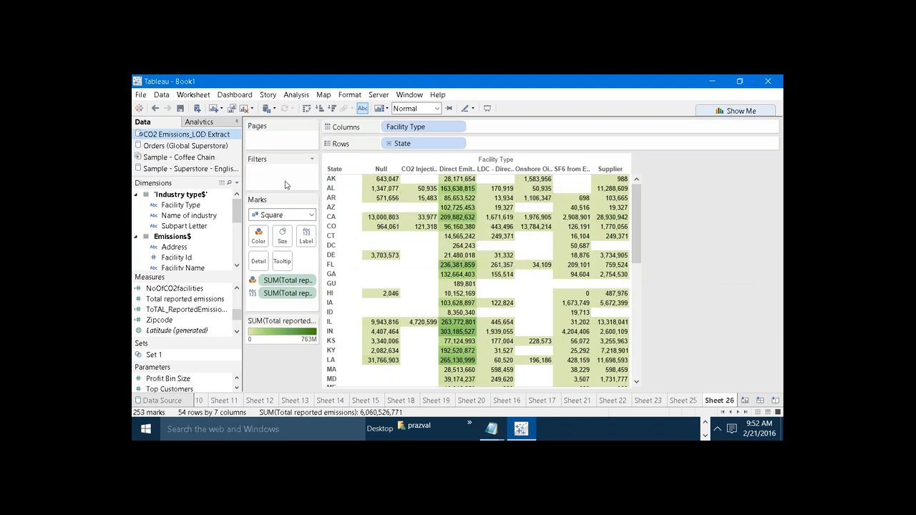
Start a new calculated field in the CO2 Emissions_LOD Extract source named Row_Total.
{"action": "left_click", "coordinate": [237, 184]}
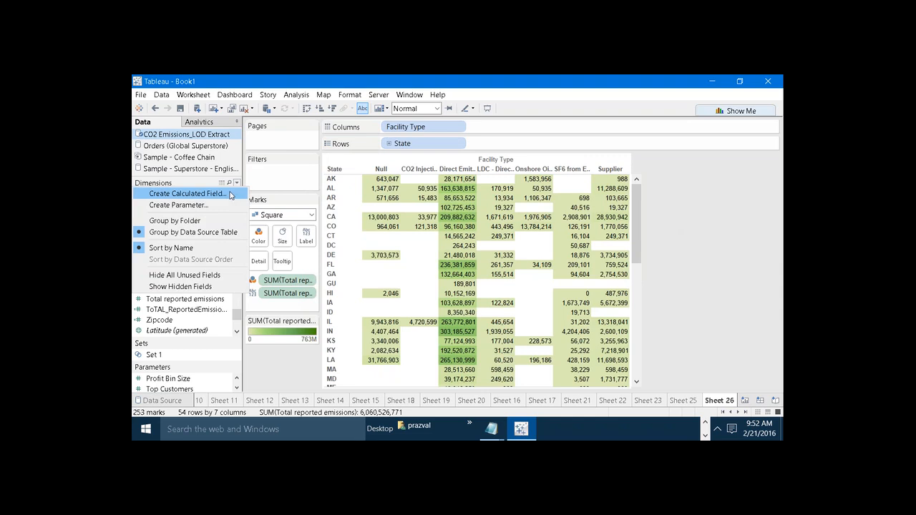
{"action": "left_click", "coordinate": [230, 195]}
{"action": "left_click_drag", "start_coordinate": [505, 127], "coordinate": [648, 267]}
{"action": "type", "text": "Row_Total"}
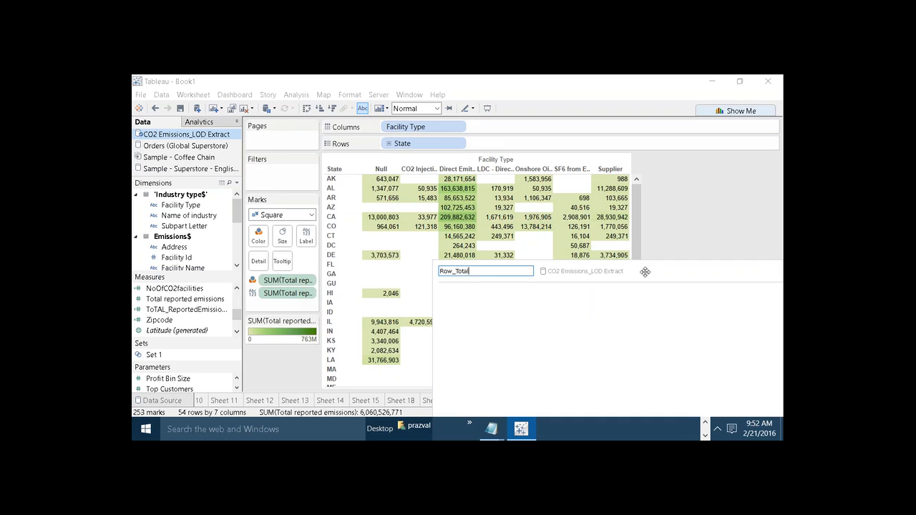
Enter the formula { EXCLUDE [Facility Type] : SUM([Total reported emissions]) } for the calculated field.
{"action": "left_click", "coordinate": [616, 327]}
{"action": "type", "text": "{ EXCLUD"}
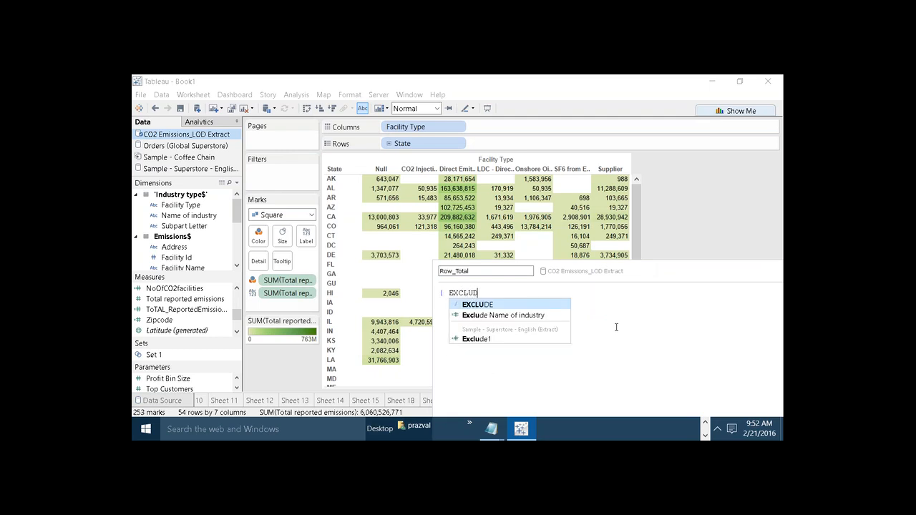
{"action": "type", "text": "E FA"}
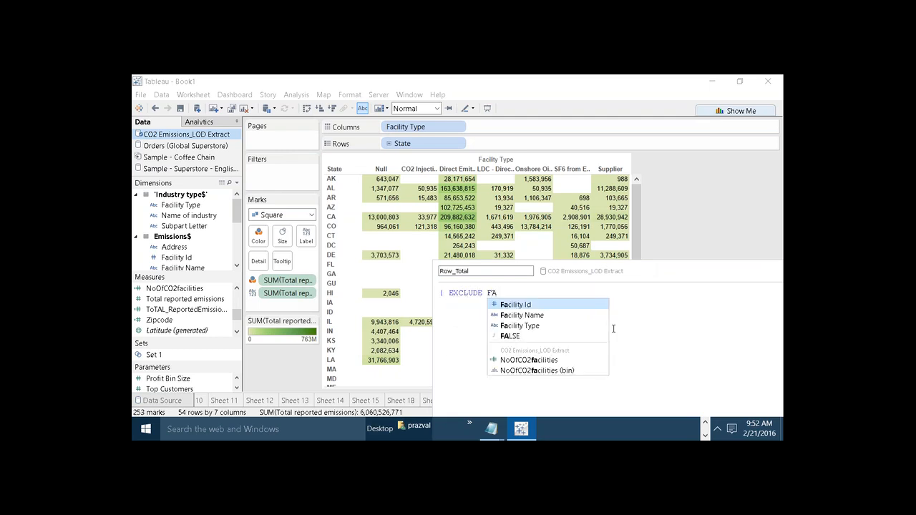
{"action": "double_click", "coordinate": [584, 327]}
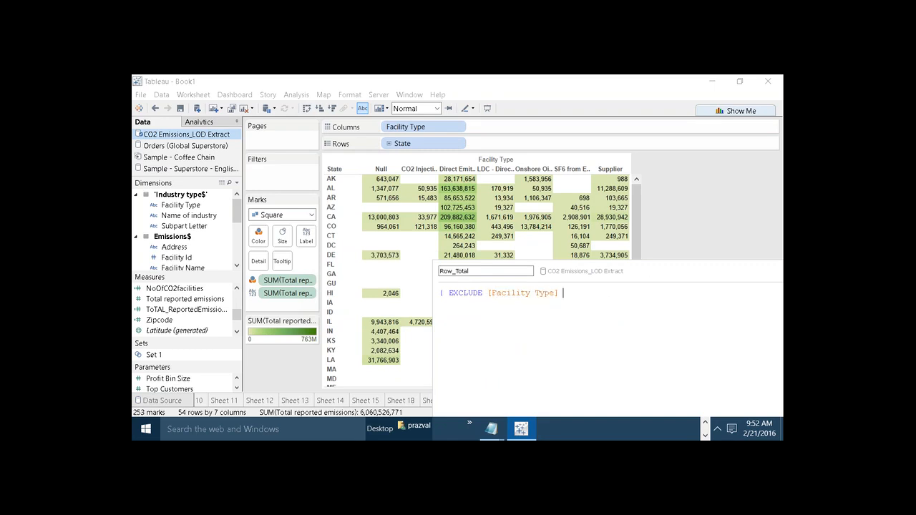
{"action": "type", "text": ": SUM("}
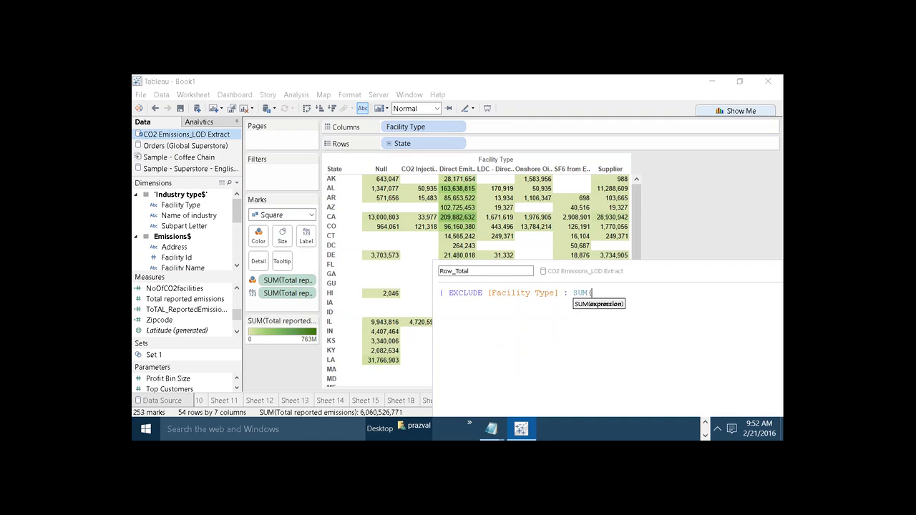
{"action": "type", "text": "RE"}
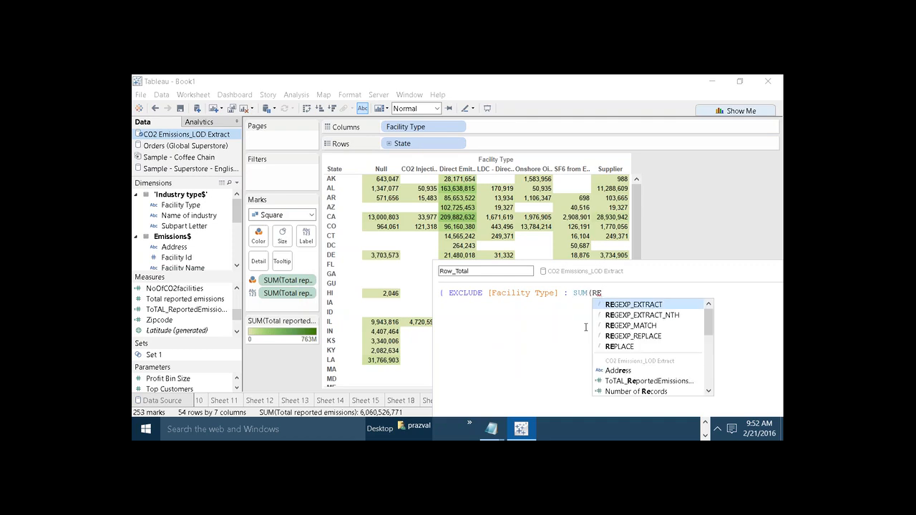
{"action": "key", "text": "BackSpace"}
{"action": "key", "text": "BackSpace"}
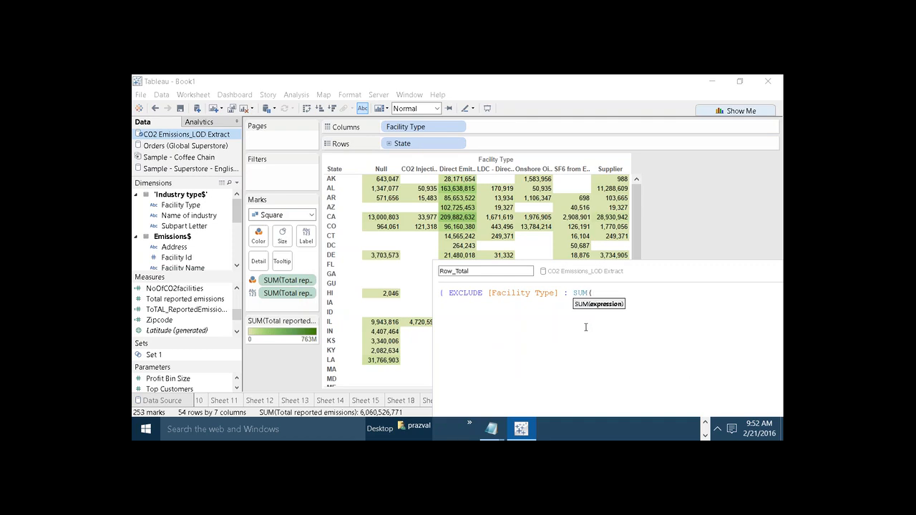
{"action": "type", "text": "TO"}
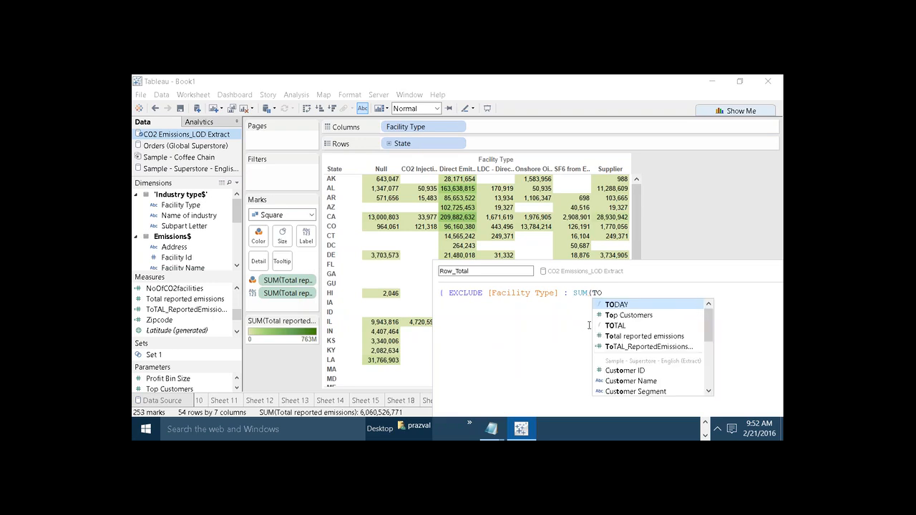
{"action": "key", "text": "Down"}
{"action": "key", "text": "Down"}
{"action": "key", "text": "Down"}
{"action": "key", "text": "Return"}
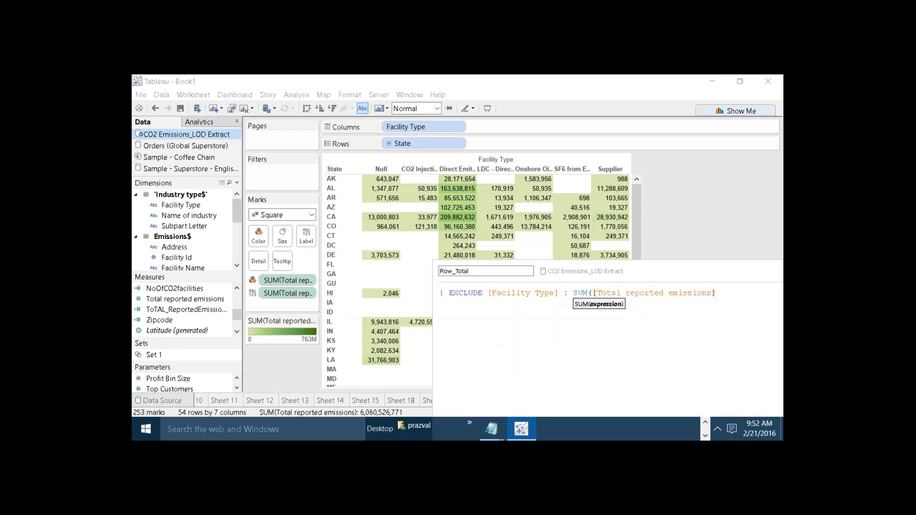
{"action": "type", "text": ")"}
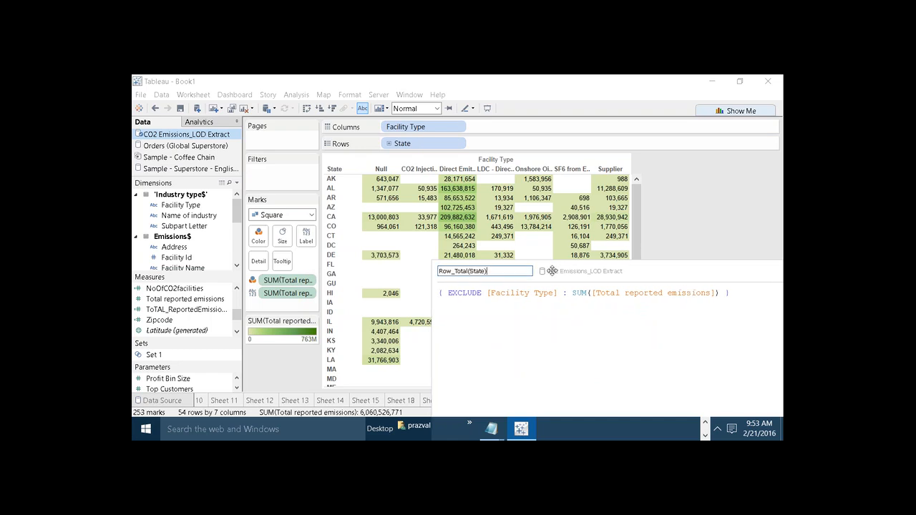
Rename the calculated field as Row_Total(State), apply it and save it.
{"action": "left_click_drag", "start_coordinate": [556, 271], "coordinate": [392, 136]}
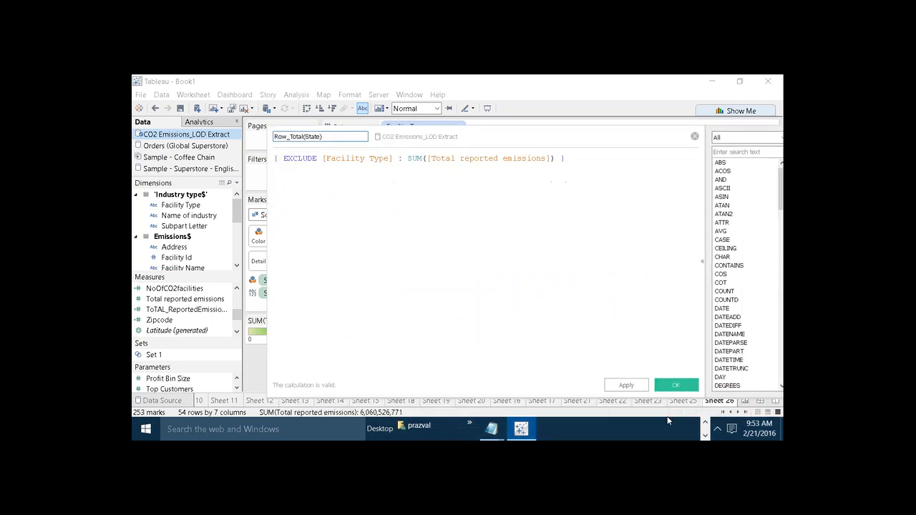
{"action": "left_click", "coordinate": [625, 385]}
{"action": "left_click", "coordinate": [664, 387]}
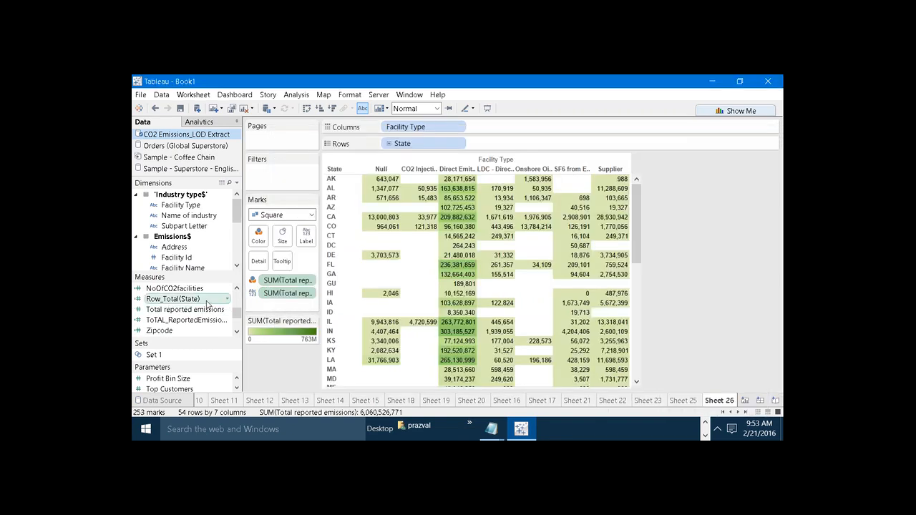
Color the highlight table by Row_Total(State) and review the shading of the state rows down to the end.
{"action": "left_click_drag", "start_coordinate": [208, 304], "coordinate": [259, 242]}
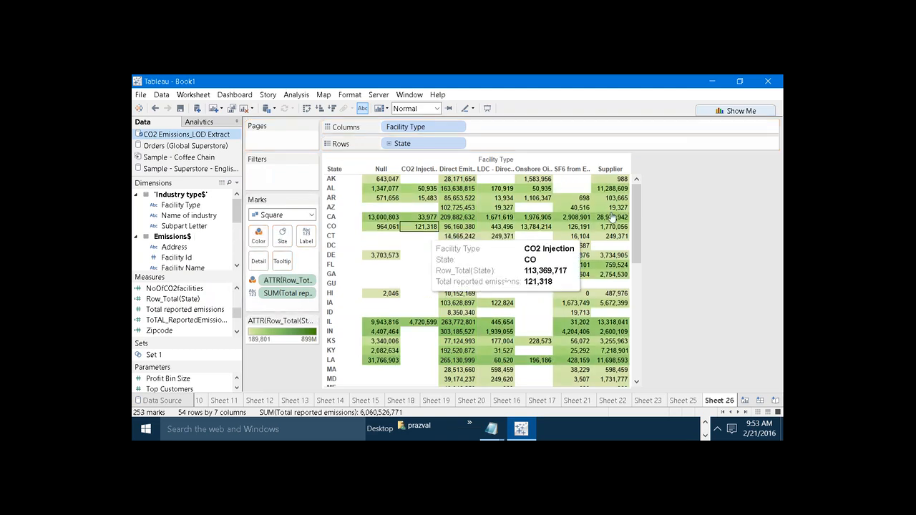
{"action": "left_click_drag", "start_coordinate": [639, 212], "coordinate": [677, 351]}
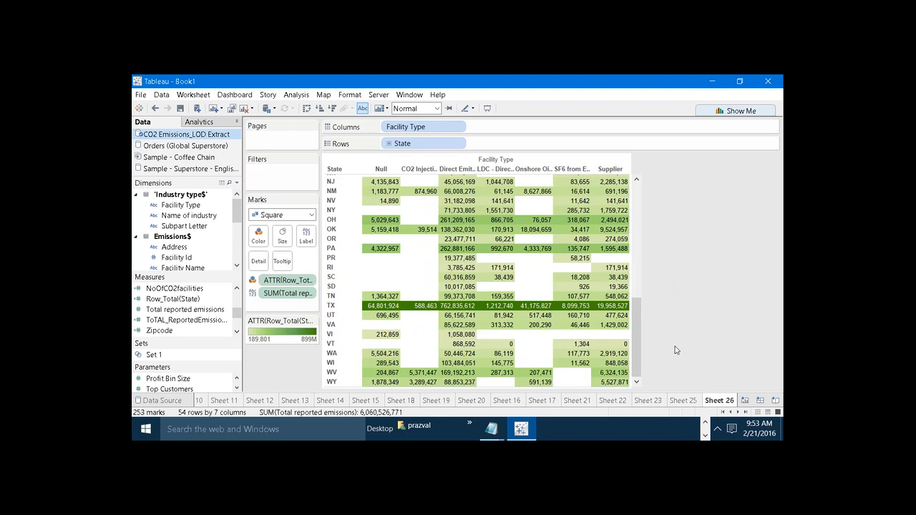
Inspect the total reported emissions of the TX row and return to the first states of the table.
{"action": "left_click", "coordinate": [332, 306]}
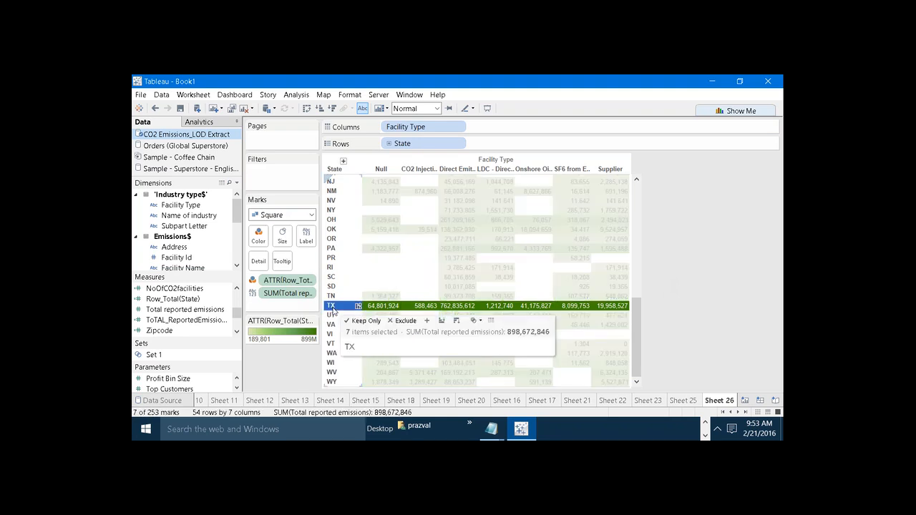
{"action": "left_click", "coordinate": [674, 251]}
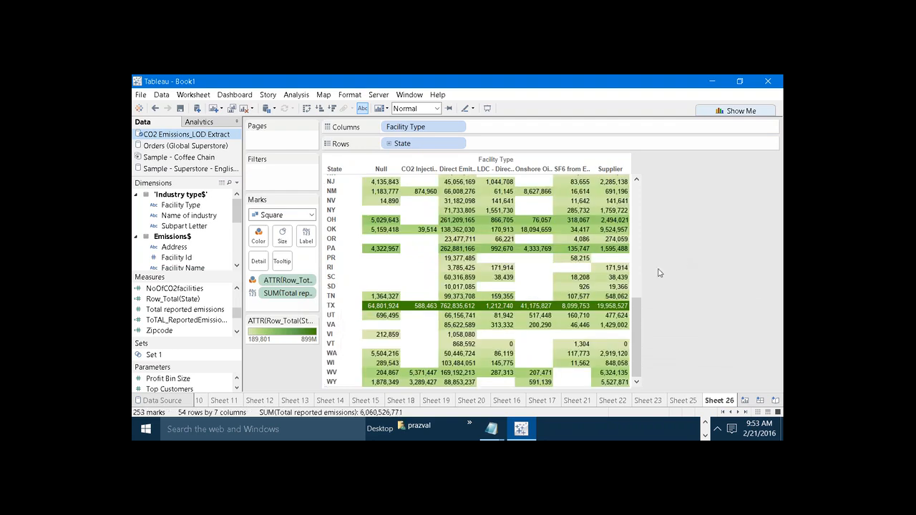
{"action": "scroll", "coordinate": [652, 379], "scroll_direction": "up", "scroll_amount": 10}
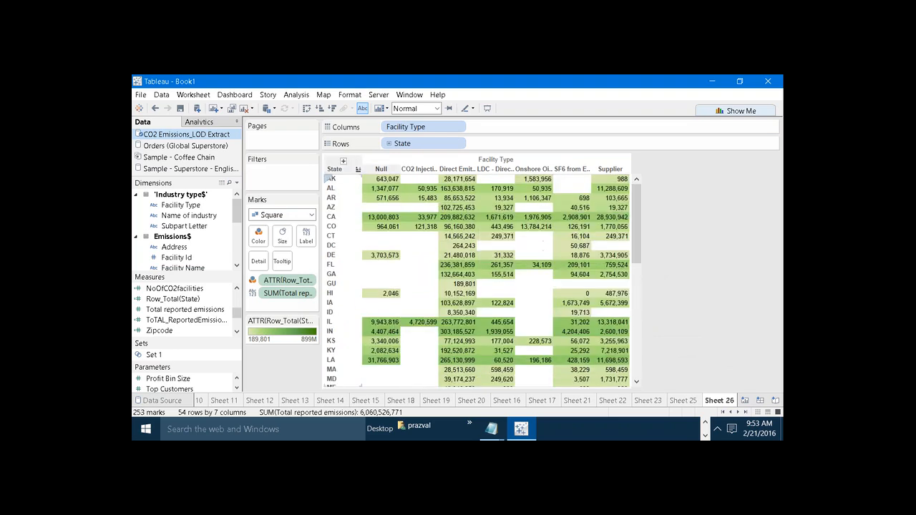
Show row grand totals in the highlight table and review them down to the last state.
{"action": "left_click", "coordinate": [295, 94]}
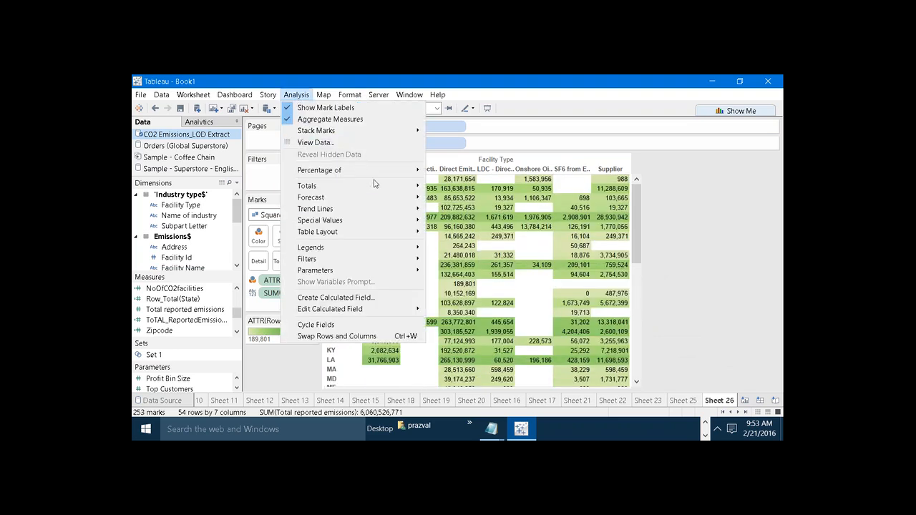
{"action": "mouse_move", "coordinate": [379, 188]}
{"action": "left_click", "coordinate": [454, 188]}
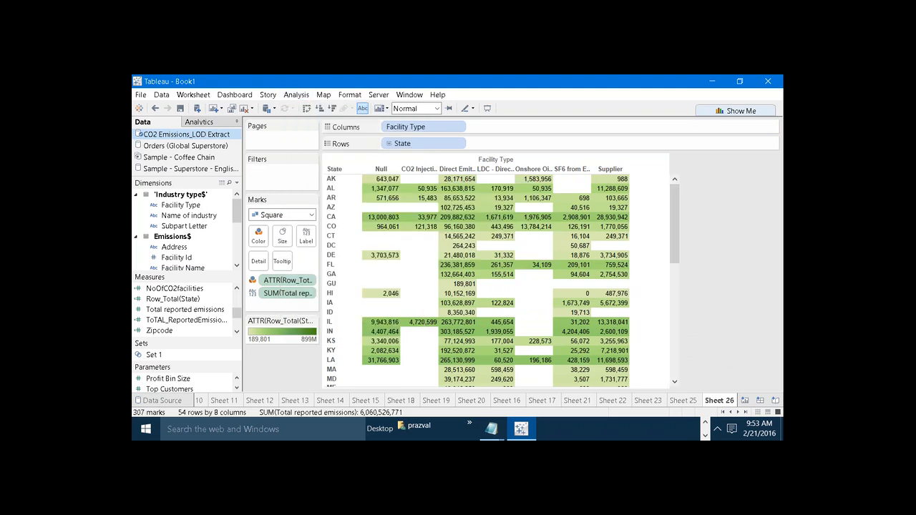
{"action": "left_click_drag", "start_coordinate": [675, 199], "coordinate": [726, 323]}
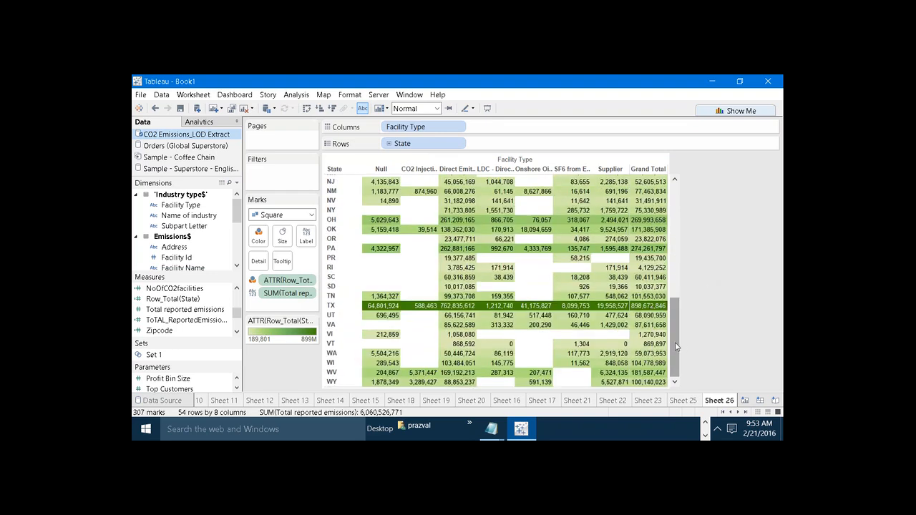
{"action": "left_click_drag", "start_coordinate": [676, 347], "coordinate": [674, 224]}
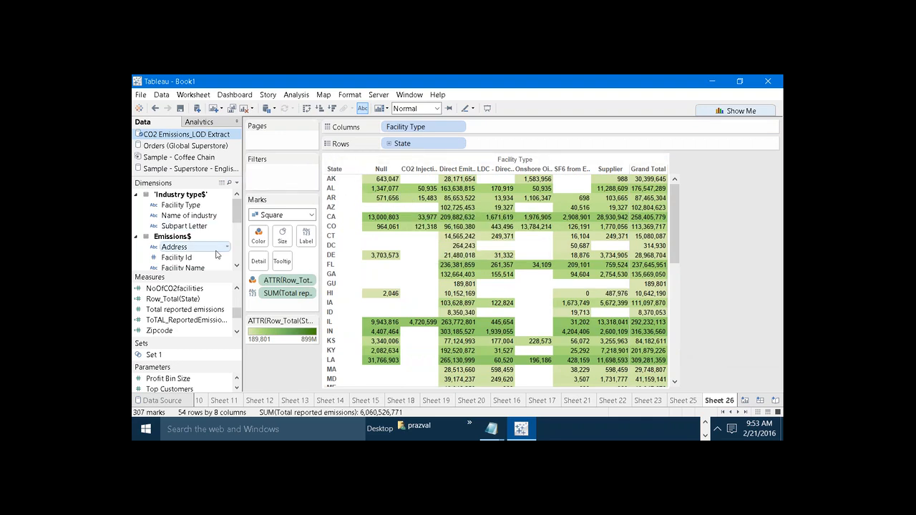
Start a new calculated field in the CO2 Emissions_LOD Extract source named Column(Facility_Type).
{"action": "left_click", "coordinate": [237, 183]}
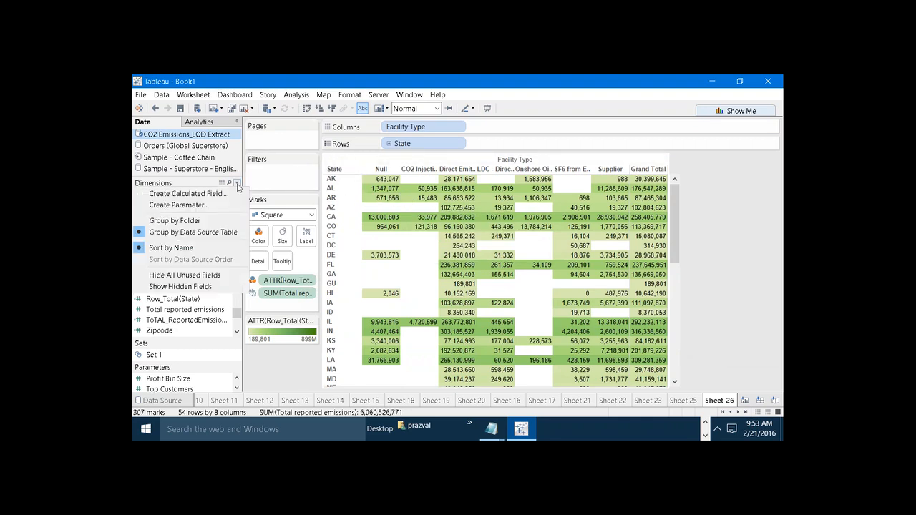
{"action": "left_click", "coordinate": [230, 194]}
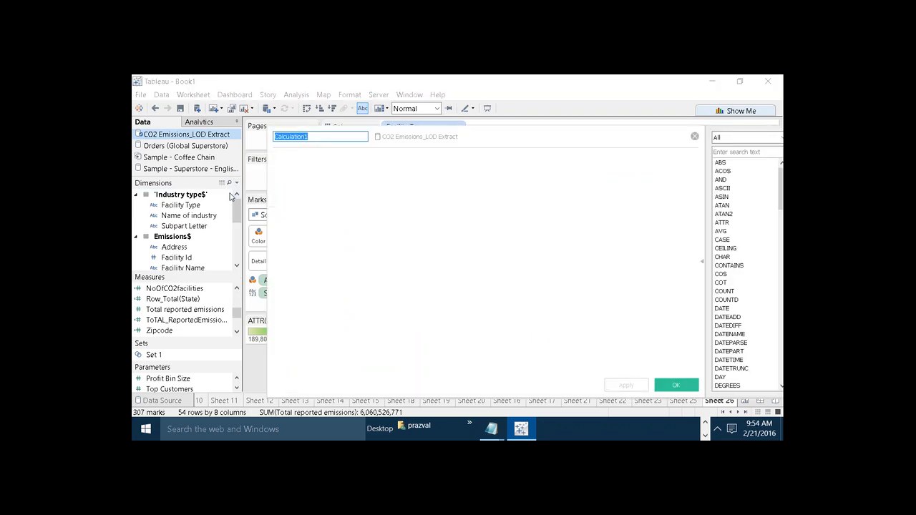
{"action": "type", "text": "Column(Facility_Type"}
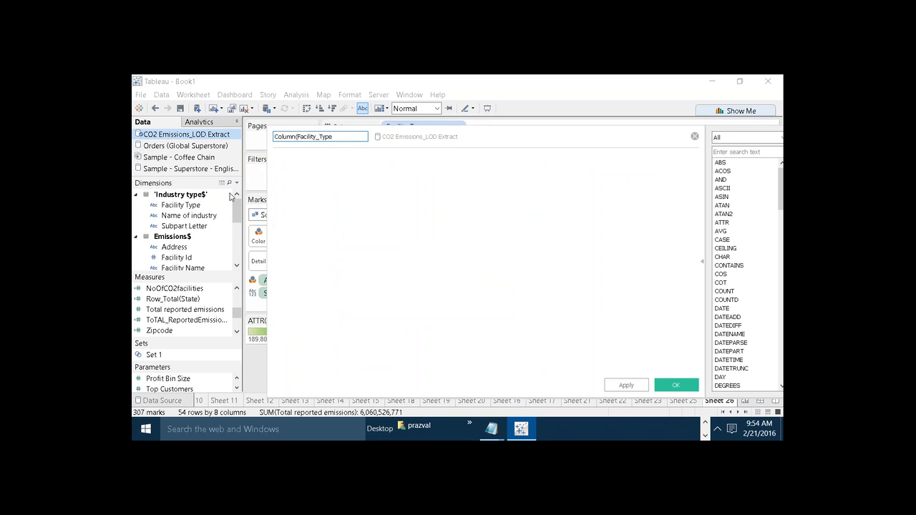
Enter the formula { EXCLUDE [State] : sum([Total reported emissions]) } for the calculated field and save it.
{"action": "left_click", "coordinate": [331, 179]}
{"action": "type", "text": "{ EXCLUDE"}
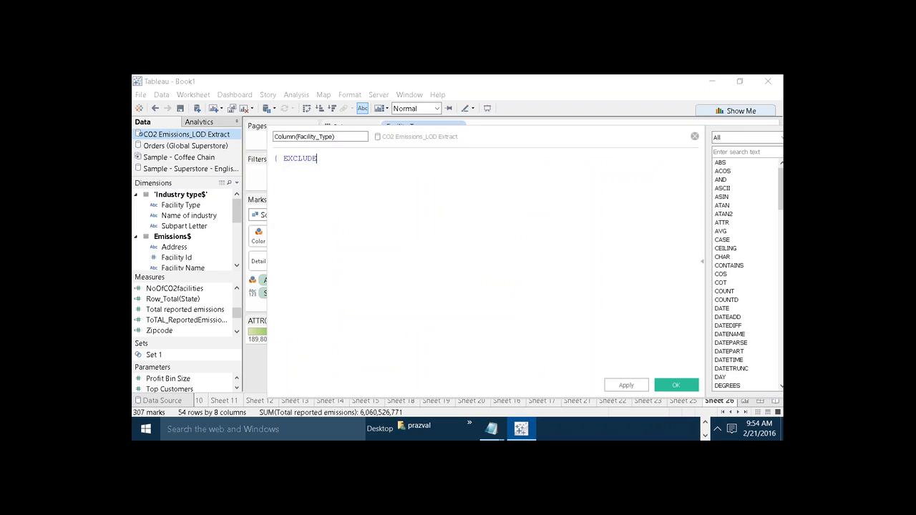
{"action": "type", "text": " ["}
{"action": "type", "text": "S"}
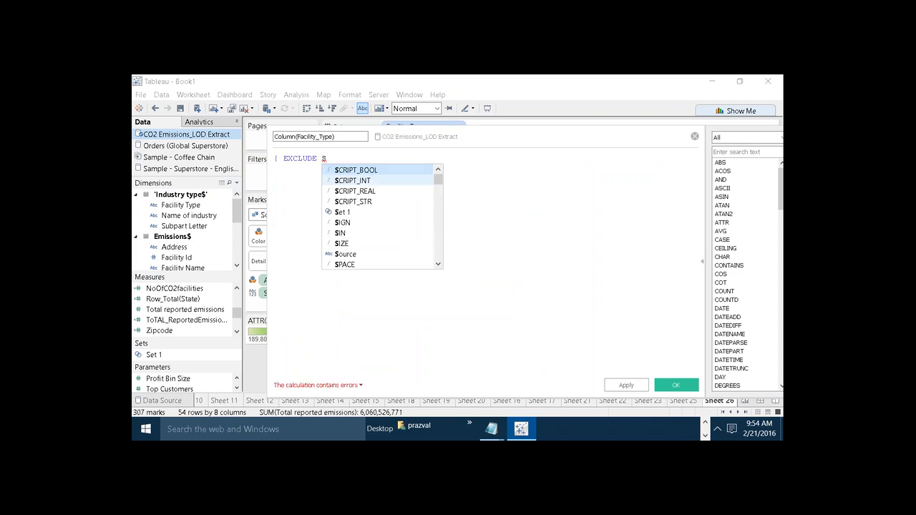
{"action": "type", "text": "t"}
{"action": "key", "text": "Return"}
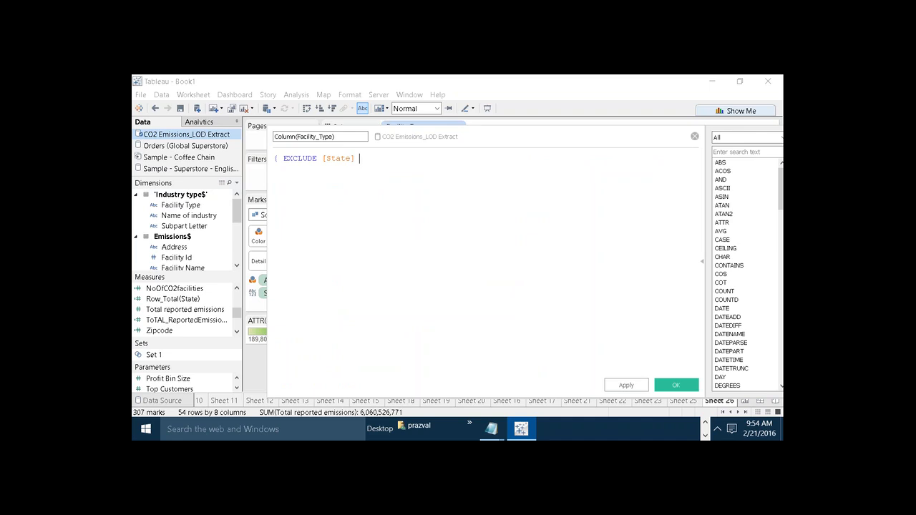
{"action": "type", "text": ": sum("}
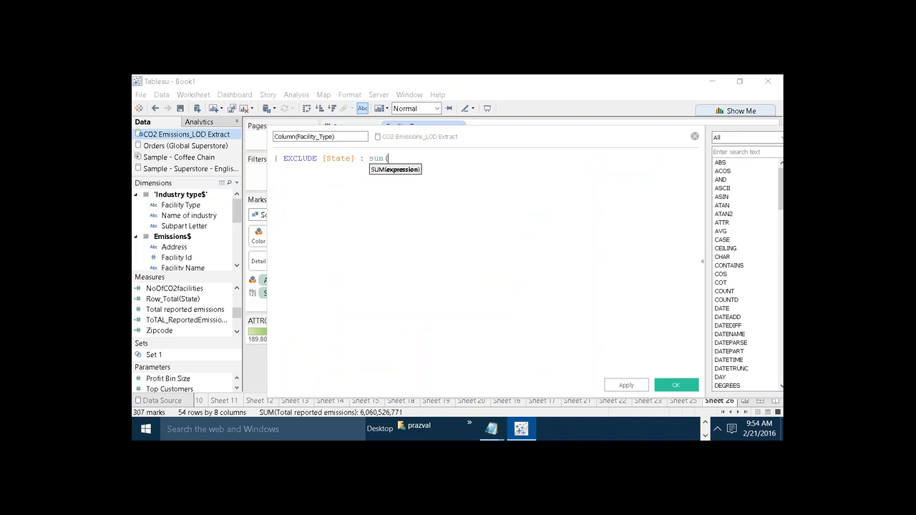
{"action": "type", "text": "[Tot"}
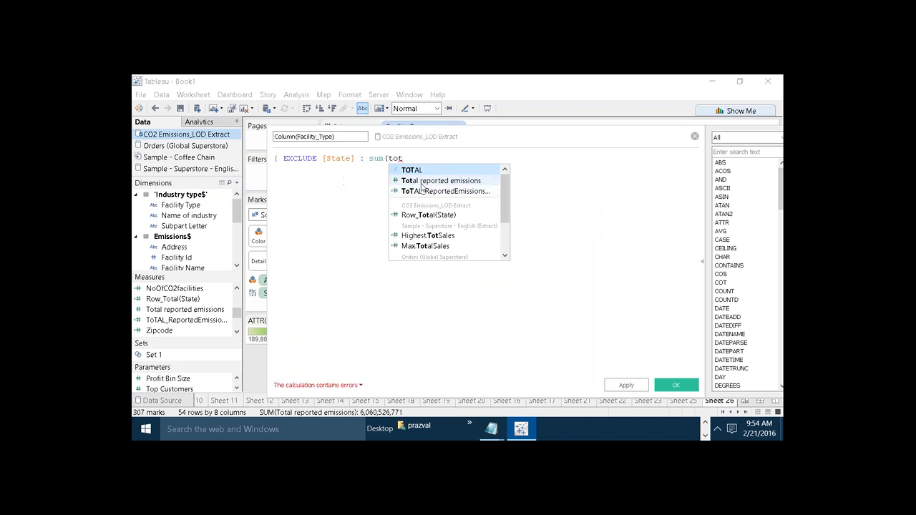
{"action": "key", "text": "Return"}
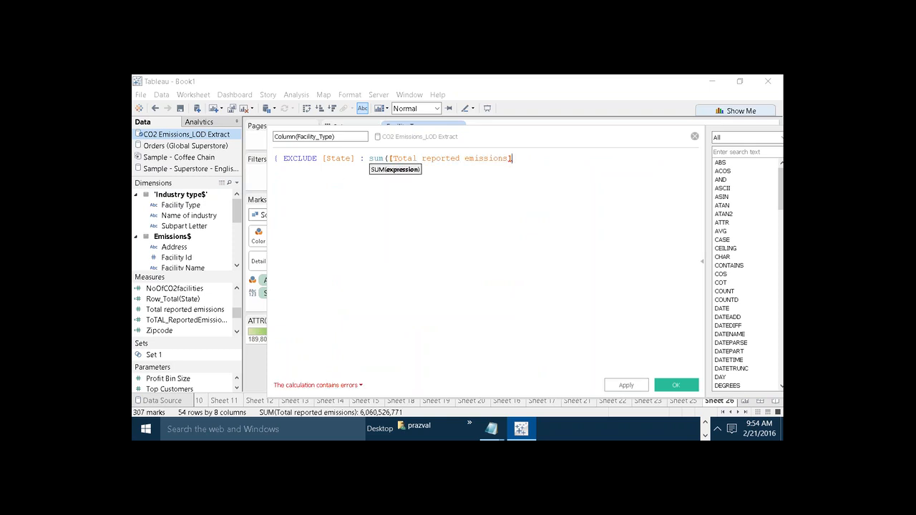
{"action": "type", "text": ")"}
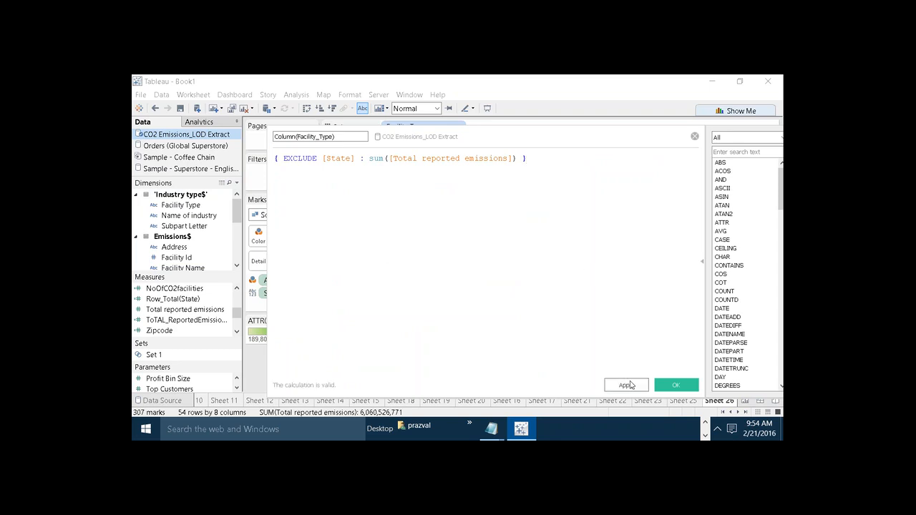
{"action": "left_click", "coordinate": [675, 385]}
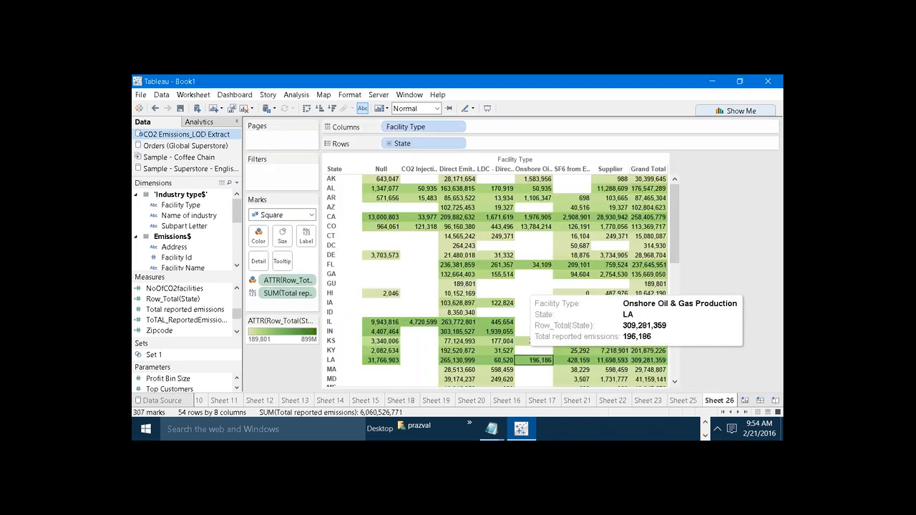
Color the highlight table by Column(Facility_Type) and show column grand totals beneath the last state.
{"action": "left_click_drag", "start_coordinate": [236, 314], "coordinate": [257, 239]}
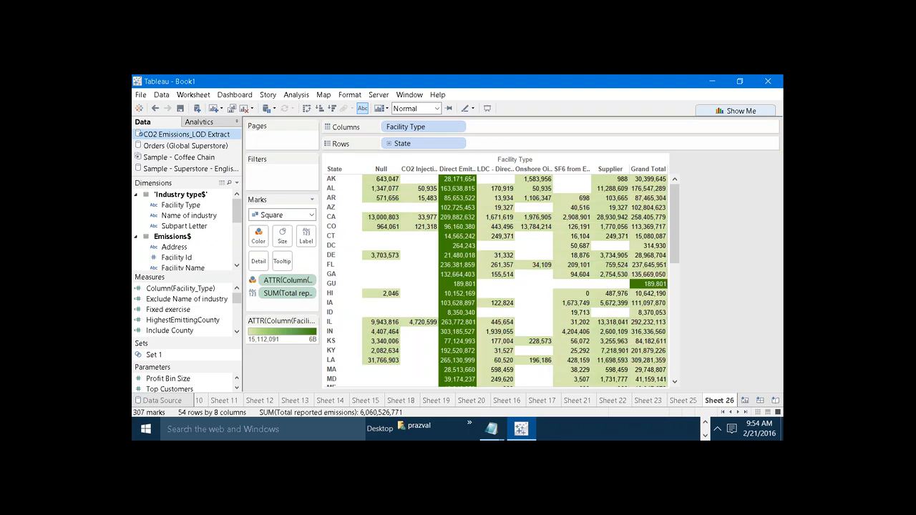
{"action": "left_click_drag", "start_coordinate": [675, 243], "coordinate": [741, 368]}
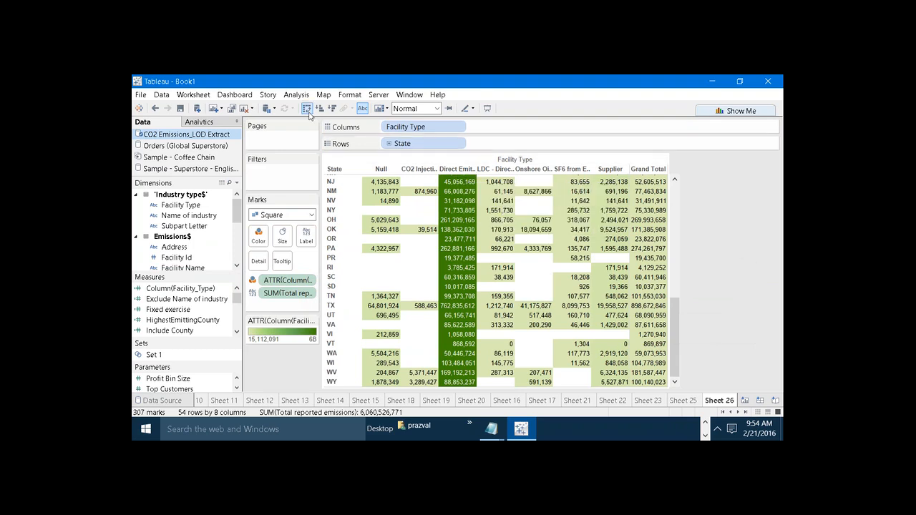
{"action": "left_click", "coordinate": [296, 94]}
{"action": "mouse_move", "coordinate": [358, 186]}
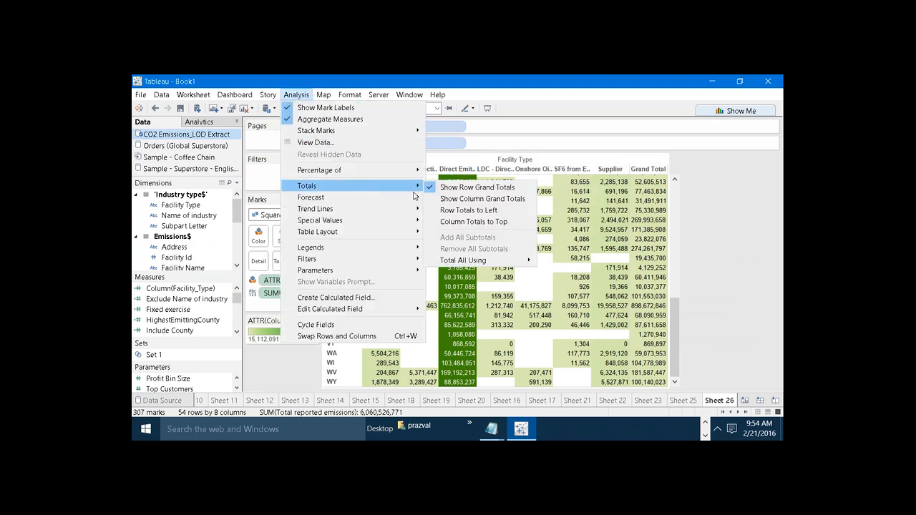
{"action": "left_click", "coordinate": [445, 199]}
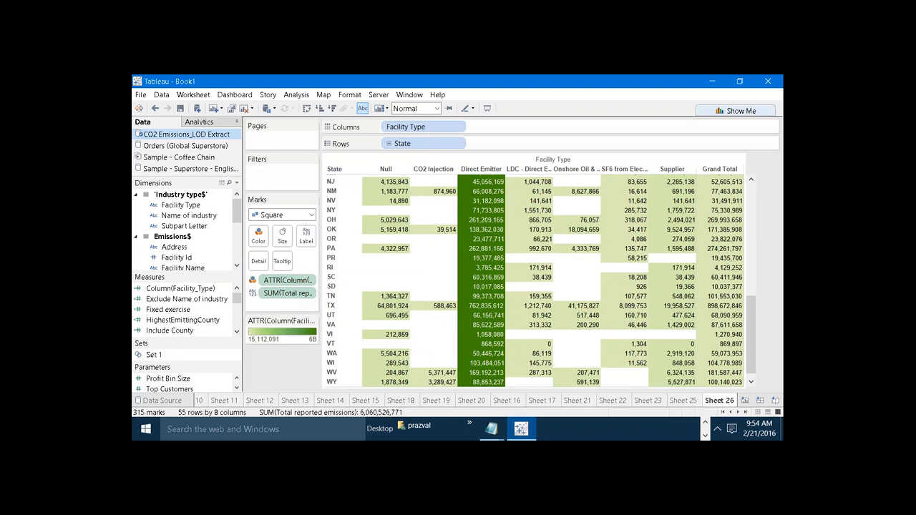
{"action": "left_click_drag", "start_coordinate": [748, 321], "coordinate": [758, 357]}
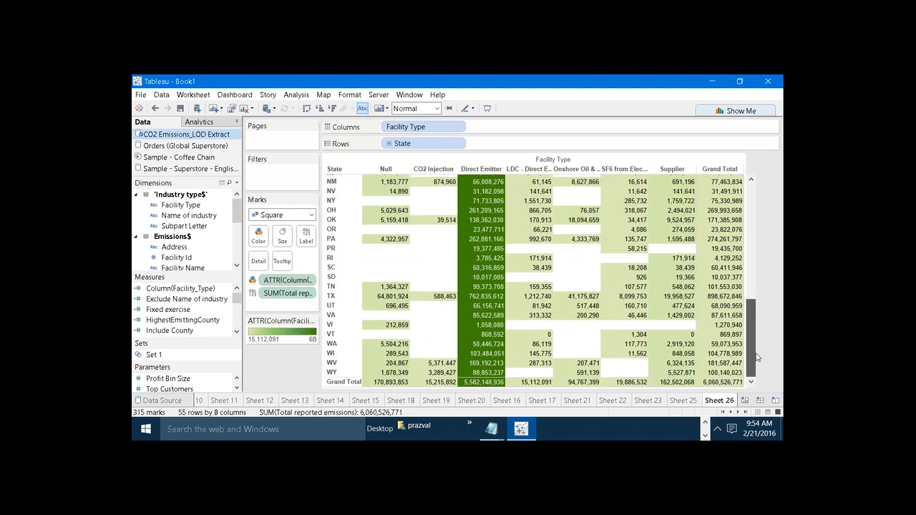
{"action": "mouse_move", "coordinate": [472, 299]}
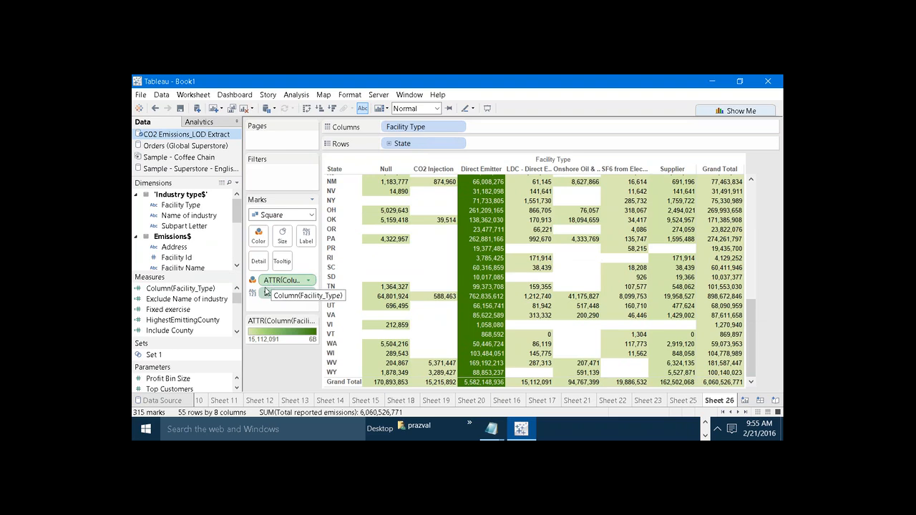
Start a new parameter named Color with the String data type.
{"action": "left_click_drag", "start_coordinate": [169, 368], "coordinate": [158, 288]}
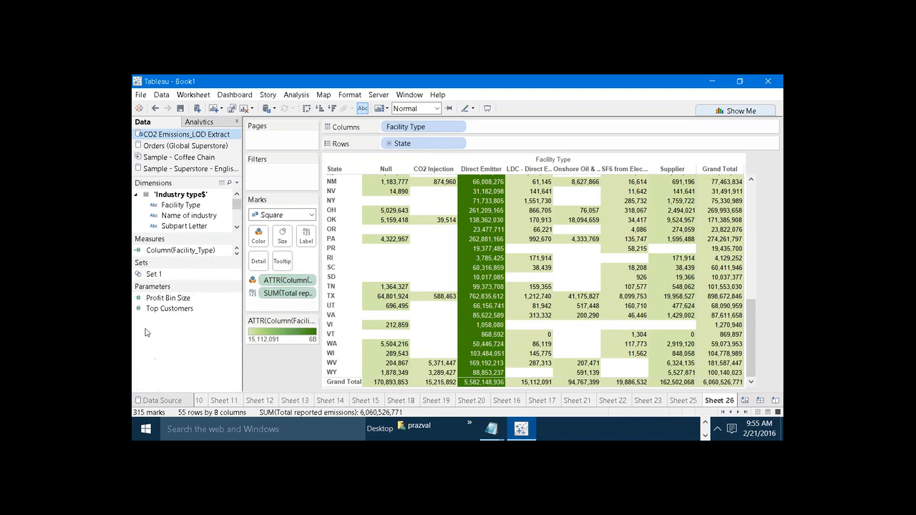
{"action": "right_click", "coordinate": [146, 330]}
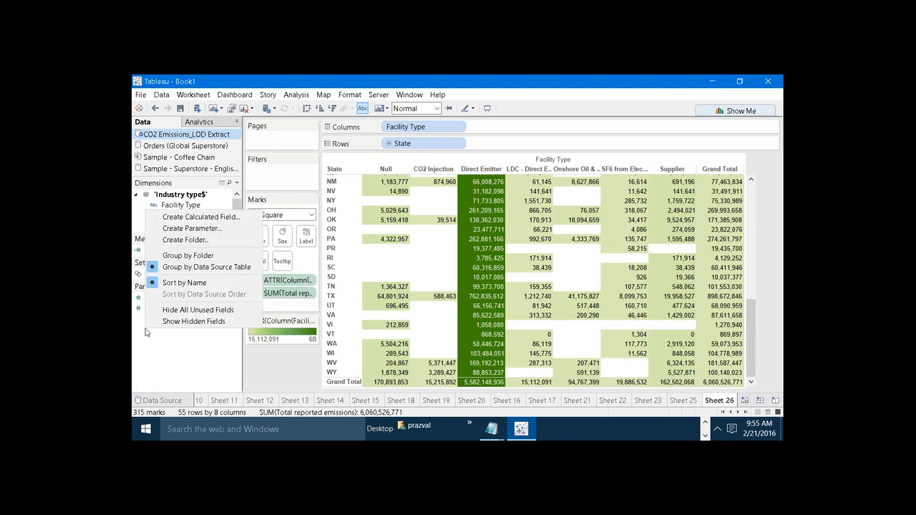
{"action": "left_click", "coordinate": [187, 229]}
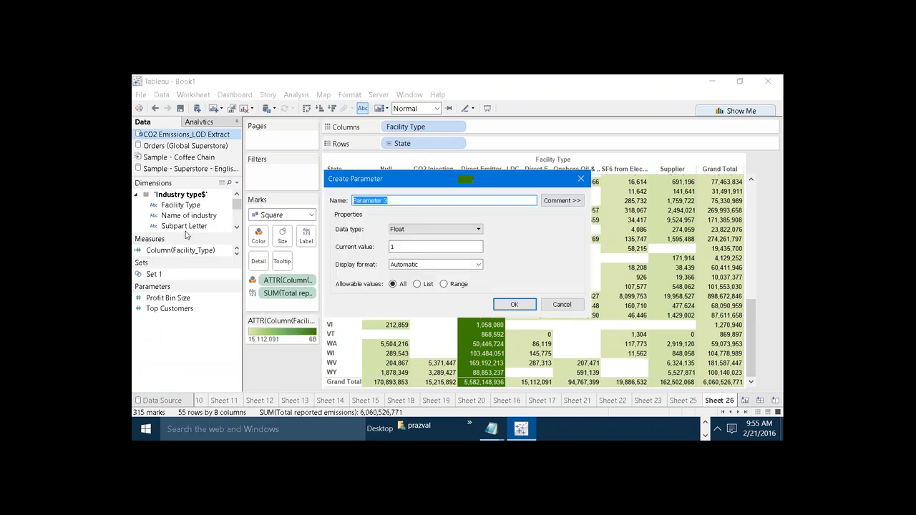
{"action": "type", "text": "Cl"}
{"action": "type", "text": "olor"}
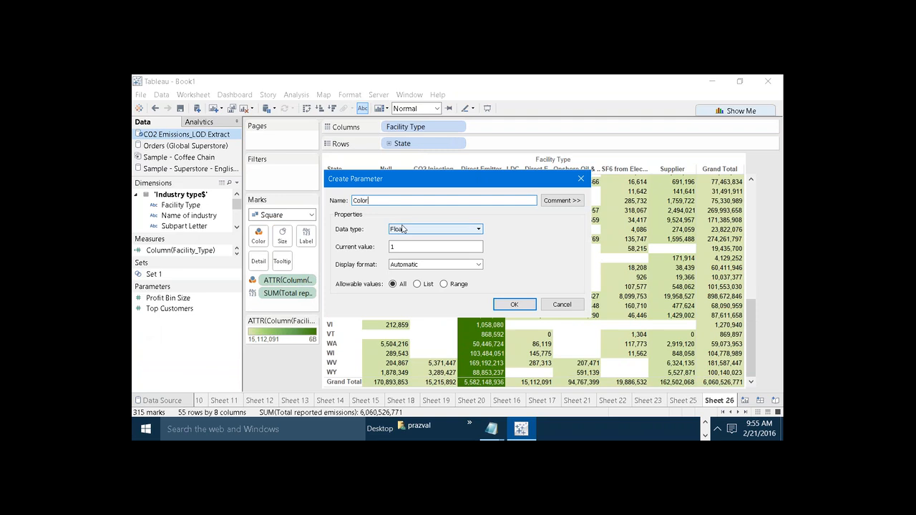
{"action": "left_click", "coordinate": [403, 228]}
{"action": "left_click", "coordinate": [408, 255]}
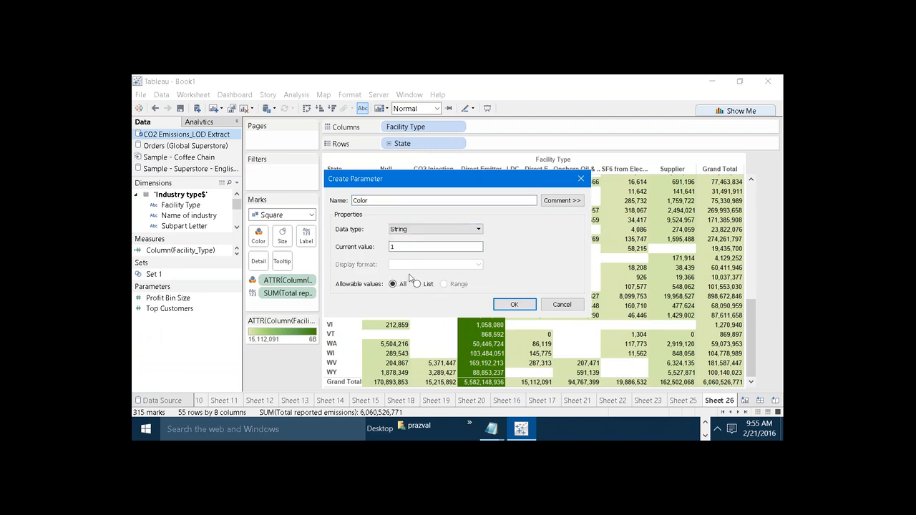
Limit the Color parameter to a list of the values Row and Column, and save it.
{"action": "left_click", "coordinate": [417, 284]}
{"action": "left_click", "coordinate": [387, 330]}
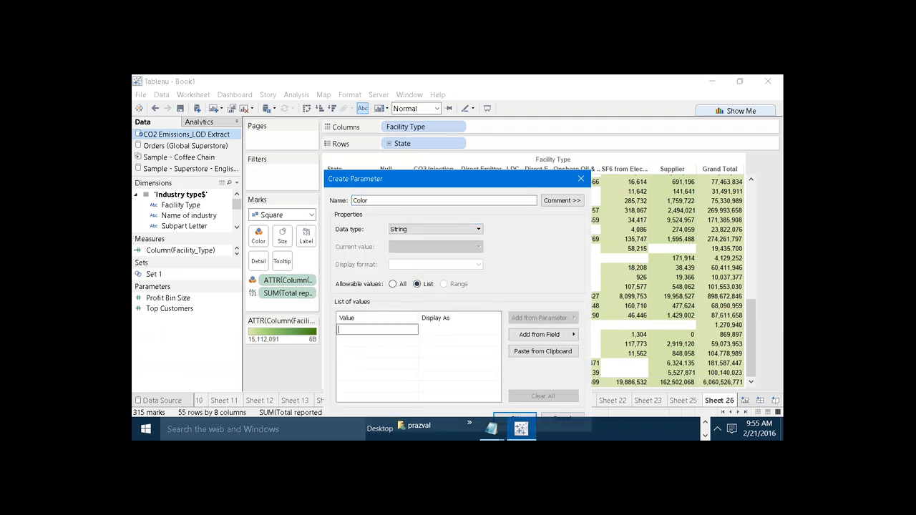
{"action": "type", "text": "Row"}
{"action": "left_click", "coordinate": [384, 342]}
{"action": "type", "text": "Col"}
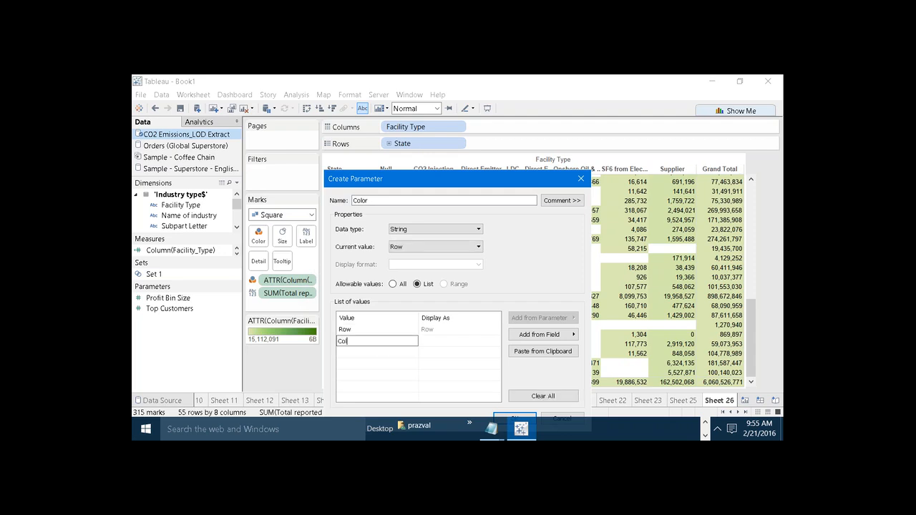
{"action": "type", "text": "umn"}
{"action": "left_click_drag", "start_coordinate": [420, 189], "coordinate": [393, 136]}
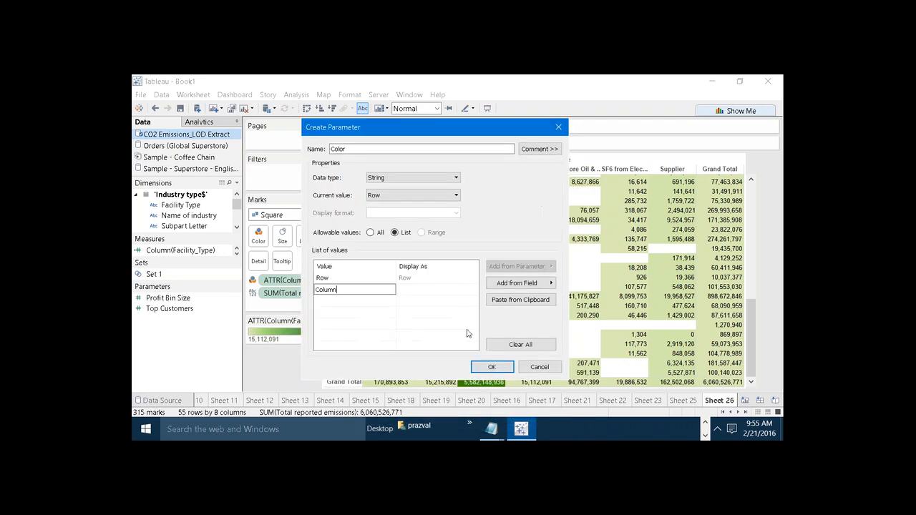
{"action": "left_click", "coordinate": [478, 365]}
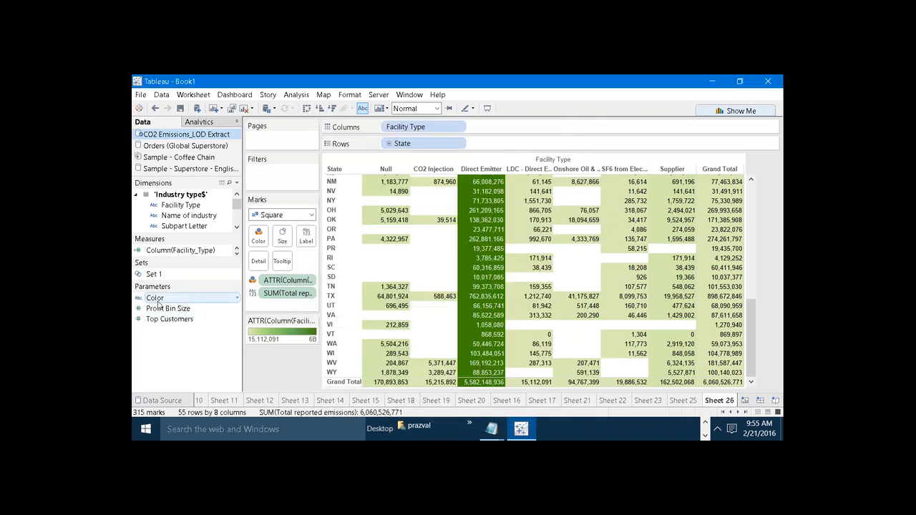
Show the parameter control for Color on the sheet.
{"action": "right_click", "coordinate": [156, 299]}
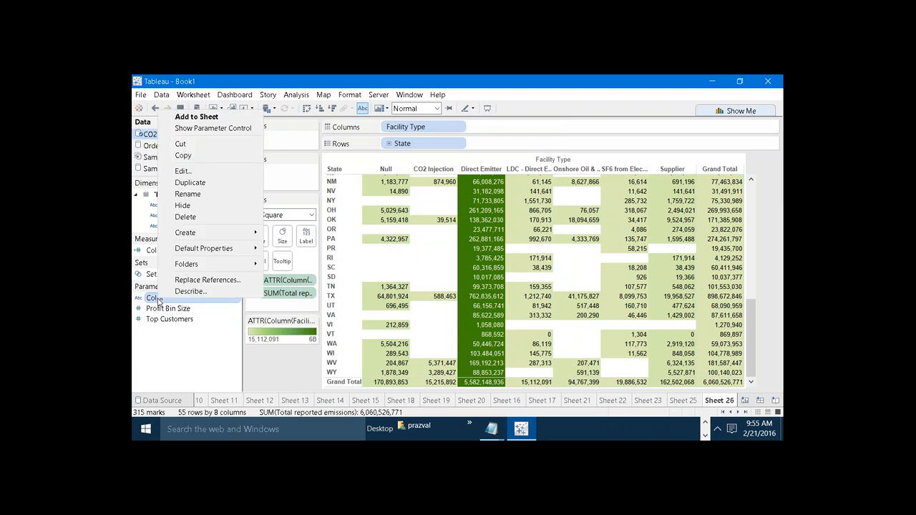
{"action": "left_click", "coordinate": [211, 130]}
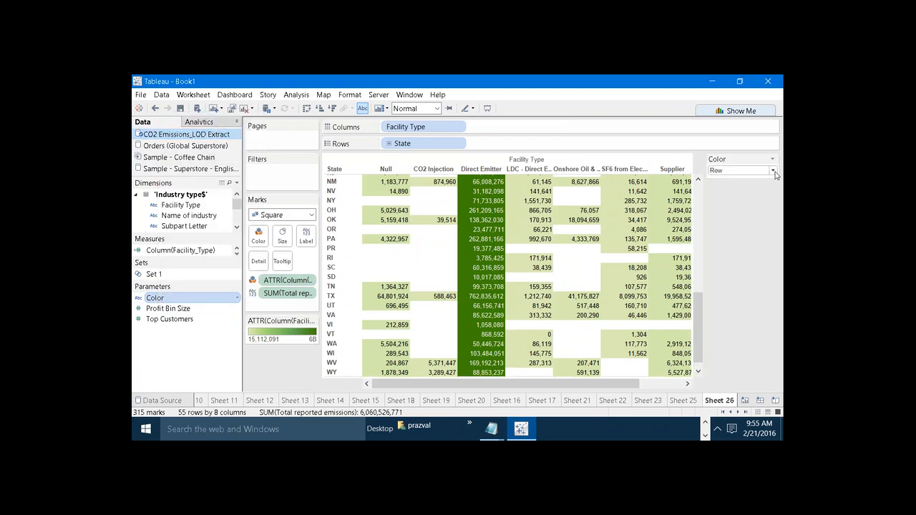
Switch the Color parameter's value to Column.
{"action": "left_click", "coordinate": [773, 172]}
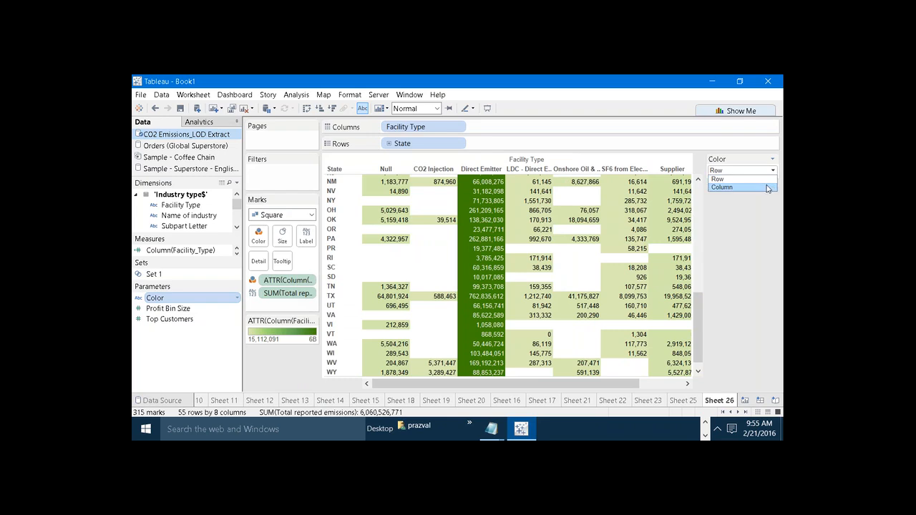
{"action": "left_click", "coordinate": [768, 187]}
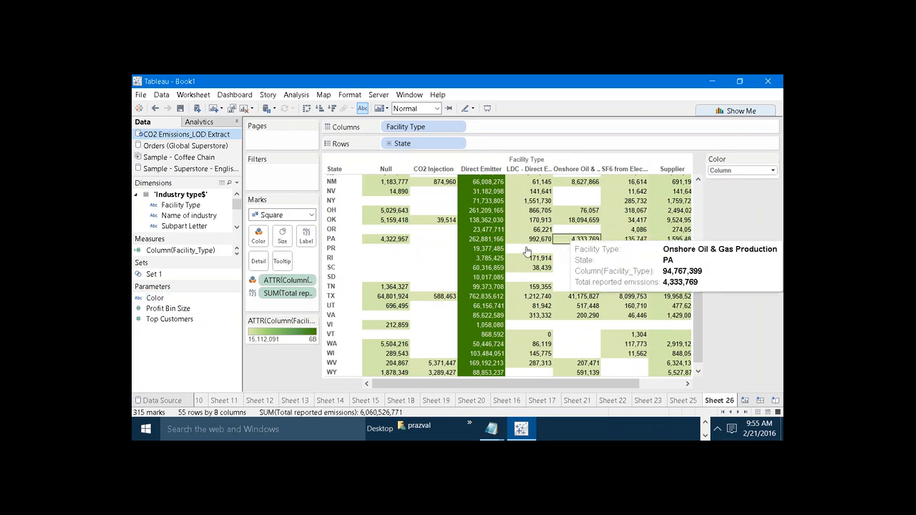
Start a calculated field named Coloring whose formula returns [Row_Total(State)] when [Color]='Row'.
{"action": "left_click", "coordinate": [237, 183]}
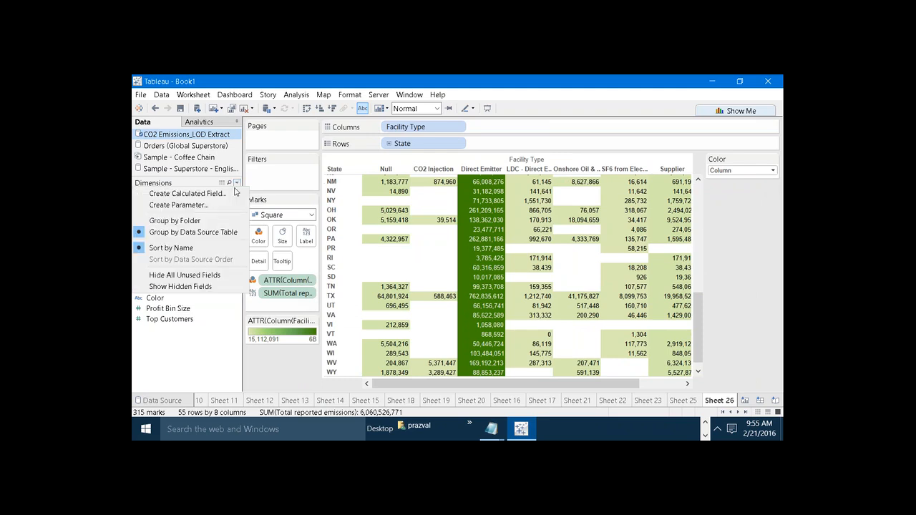
{"action": "left_click", "coordinate": [233, 193]}
{"action": "type", "text": "C"}
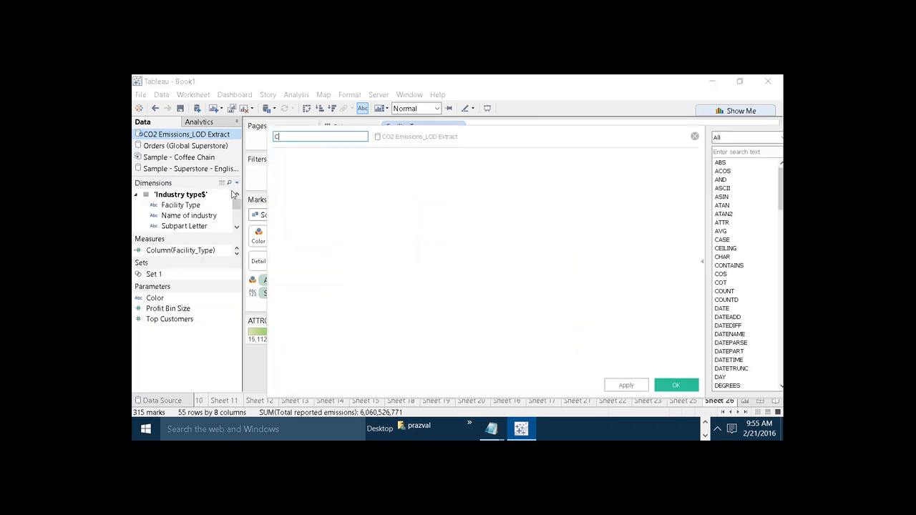
{"action": "type", "text": "oloring"}
{"action": "key", "text": "Tab"}
{"action": "type", "text": "IF Co"}
{"action": "key", "text": "Return"}
{"action": "type", "text": "='"}
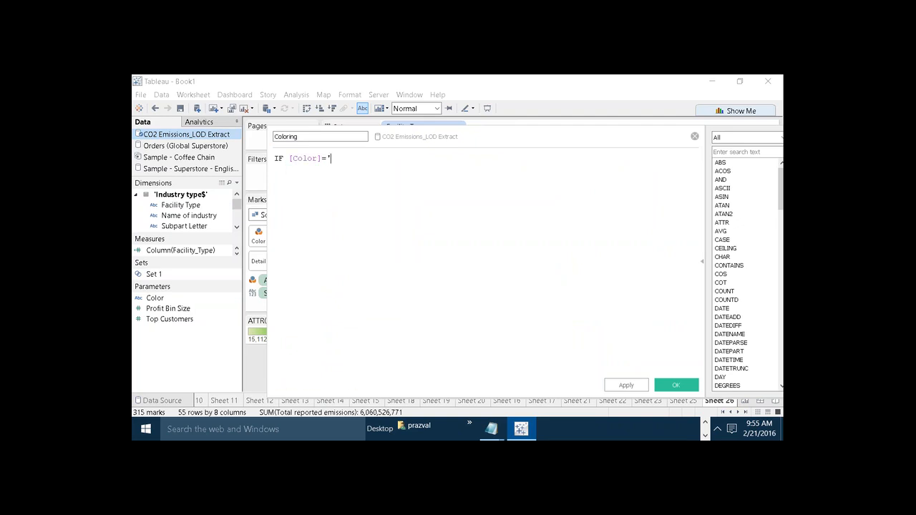
{"action": "type", "text": "Row' THEN "}
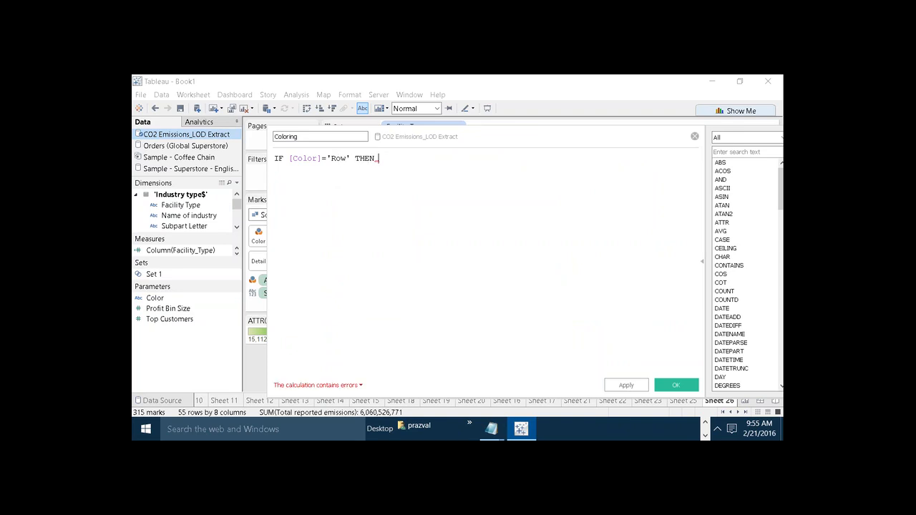
{"action": "type", "text": "RO"}
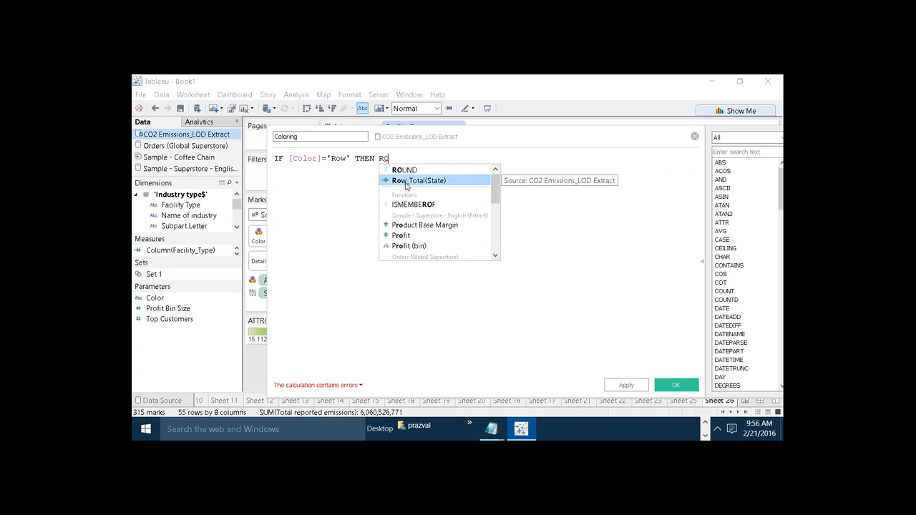
{"action": "double_click", "coordinate": [405, 182]}
{"action": "key", "text": "Return"}
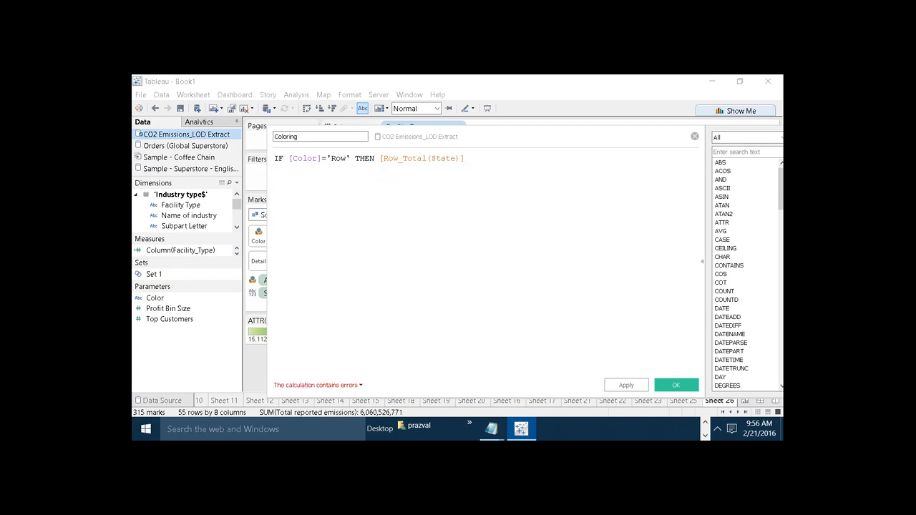
Complete the Coloring formula with ELSE [Column(Facility_Type)] and END, and save the calculated field.
{"action": "type", "text": "ELSE col"}
{"action": "double_click", "coordinate": [389, 188]}
{"action": "key", "text": "Return"}
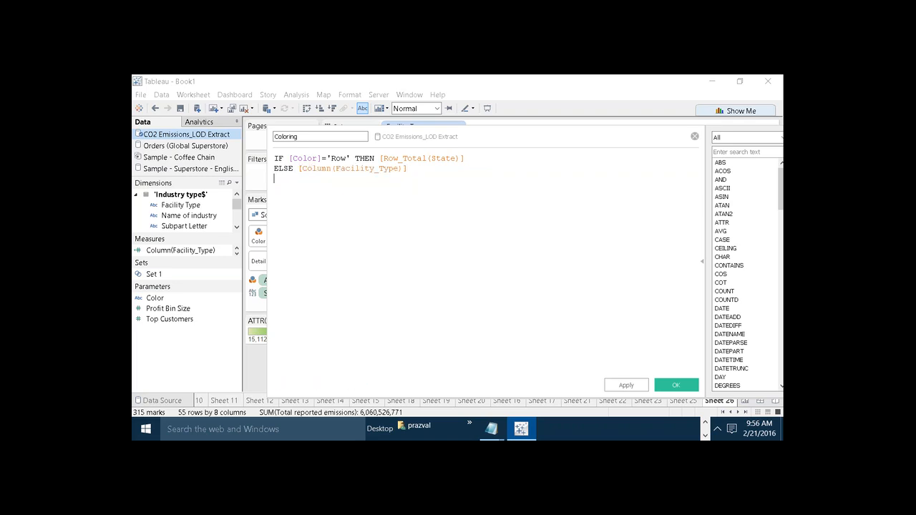
{"action": "type", "text": "END"}
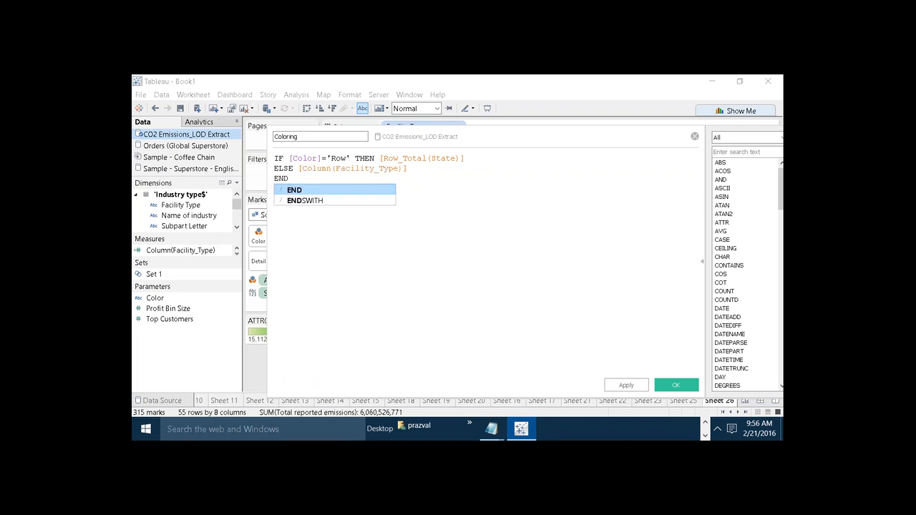
{"action": "left_click", "coordinate": [481, 232]}
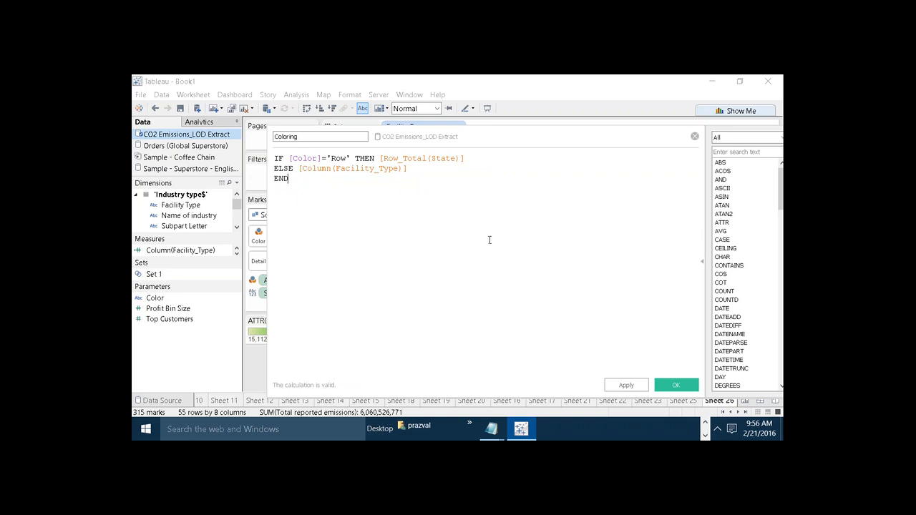
{"action": "left_click", "coordinate": [628, 386]}
{"action": "left_click", "coordinate": [675, 386]}
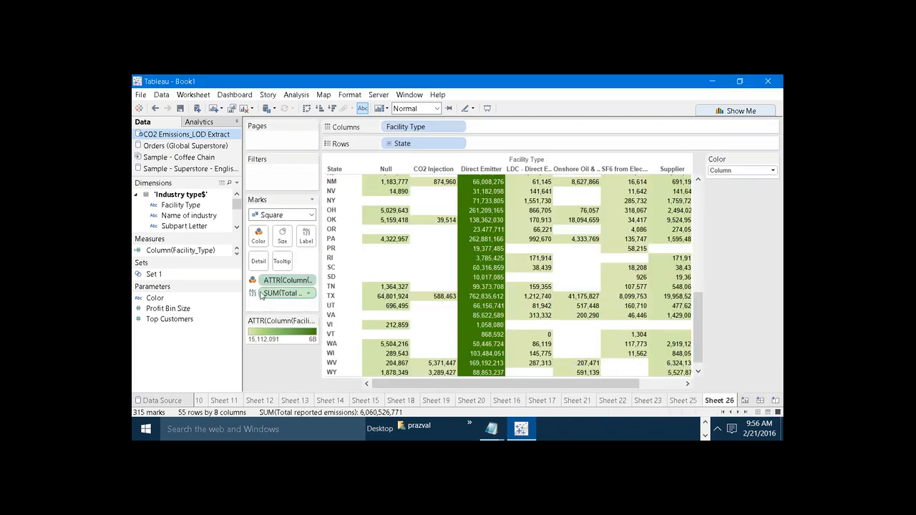
Color the highlight table by the Coloring measure instead of Column(Facility_Type), and set the Color parameter to Row.
{"action": "left_click_drag", "start_coordinate": [194, 264], "coordinate": [193, 351]}
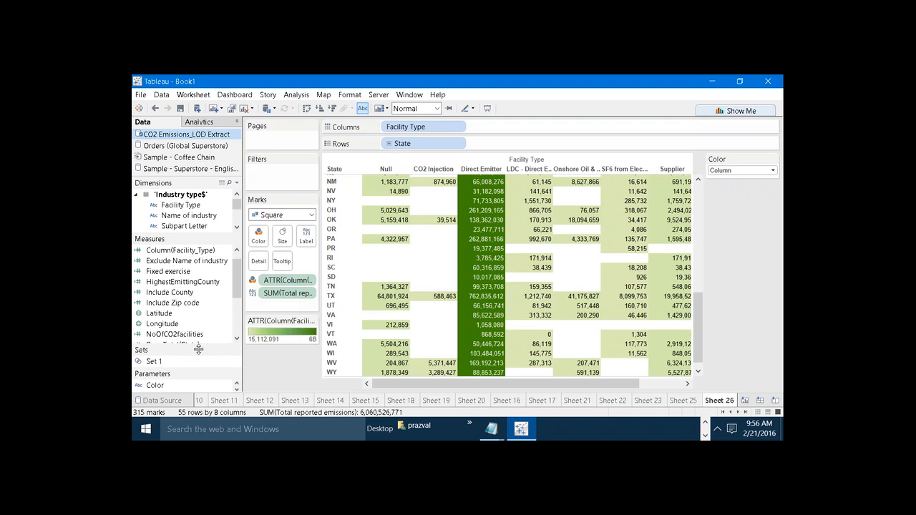
{"action": "scroll", "coordinate": [238, 287], "scroll_direction": "up", "scroll_amount": 1}
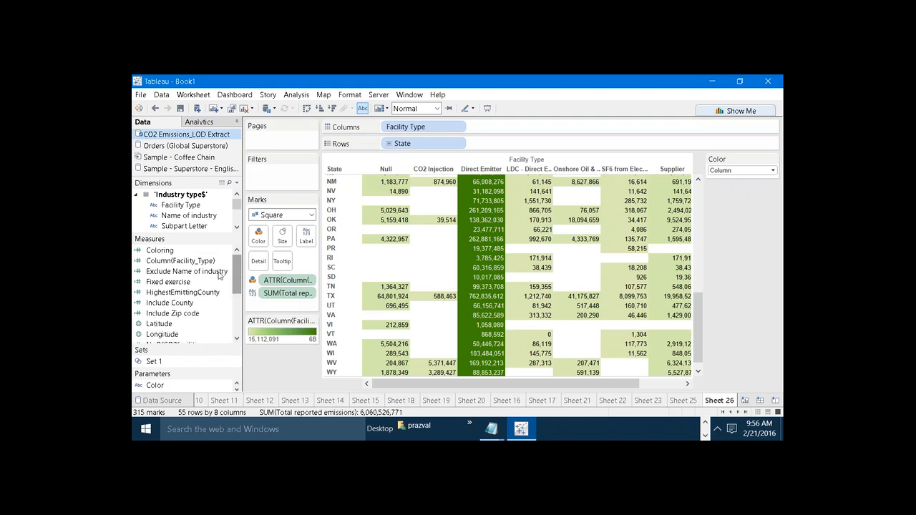
{"action": "left_click_drag", "start_coordinate": [159, 249], "coordinate": [258, 235]}
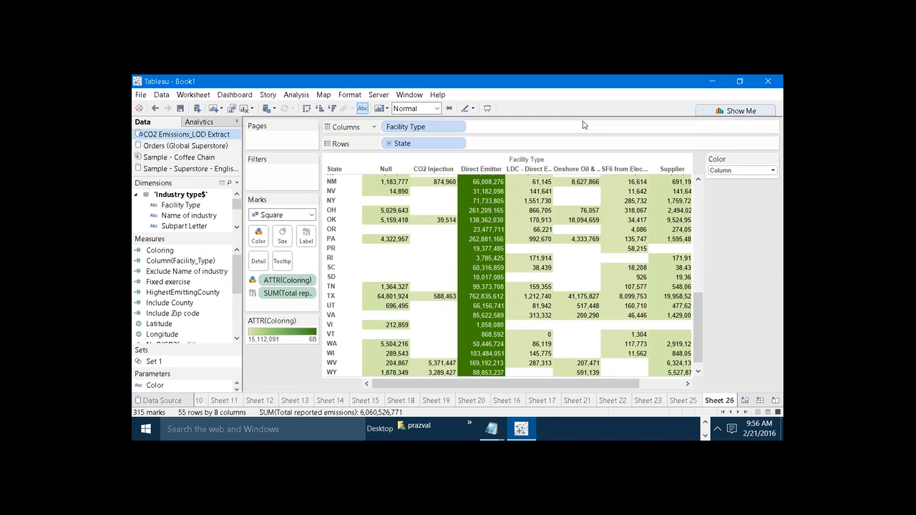
{"action": "left_click", "coordinate": [755, 172]}
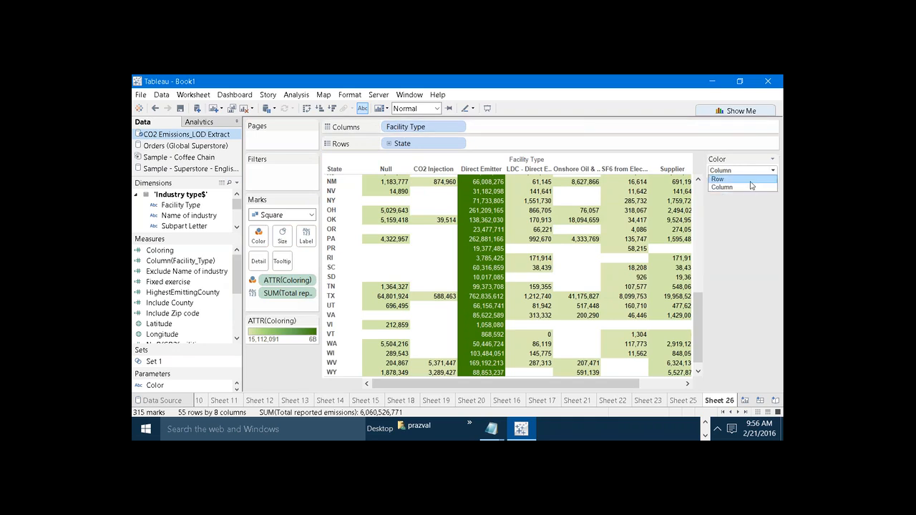
{"action": "left_click", "coordinate": [749, 180]}
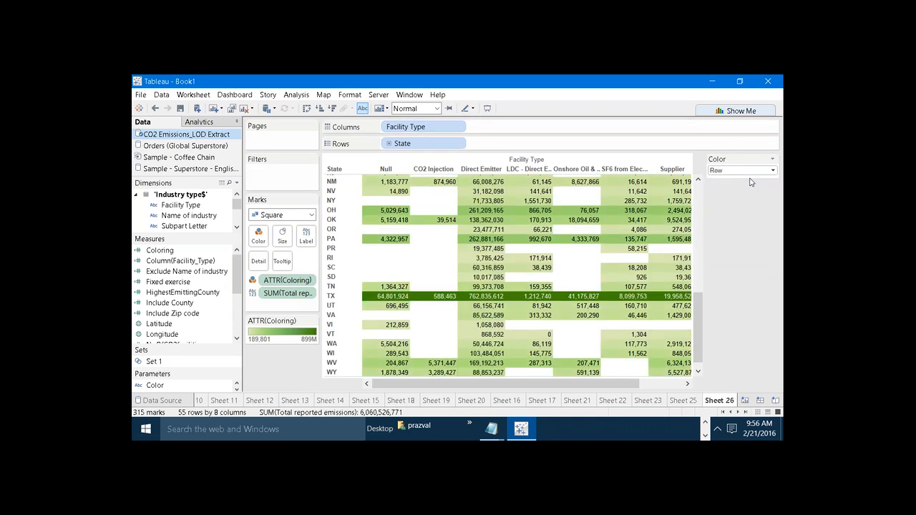
{"action": "mouse_move", "coordinate": [399, 287]}
Switch to the exercise page in Microsoft Edge and review the 1.2 Exercise problem and its example color schemes.
{"action": "left_click", "coordinate": [705, 422]}
{"action": "mouse_move", "coordinate": [517, 427]}
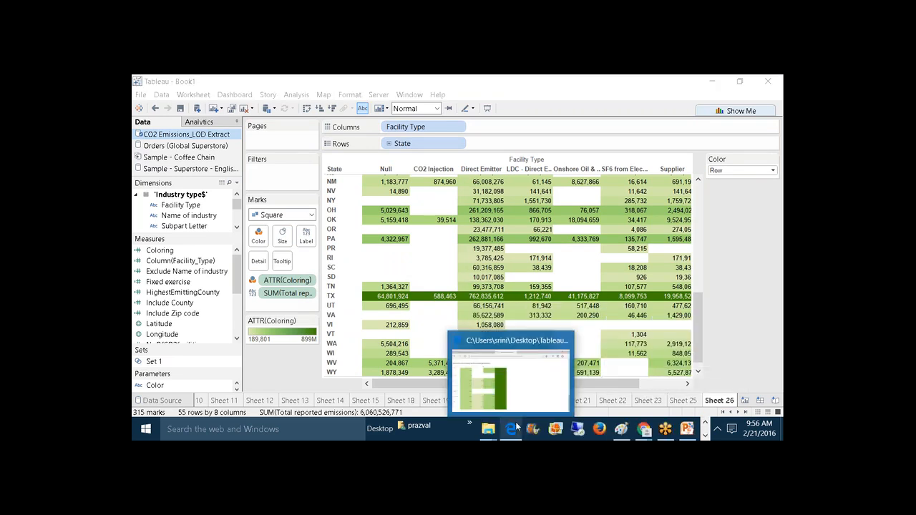
{"action": "left_click", "coordinate": [515, 403]}
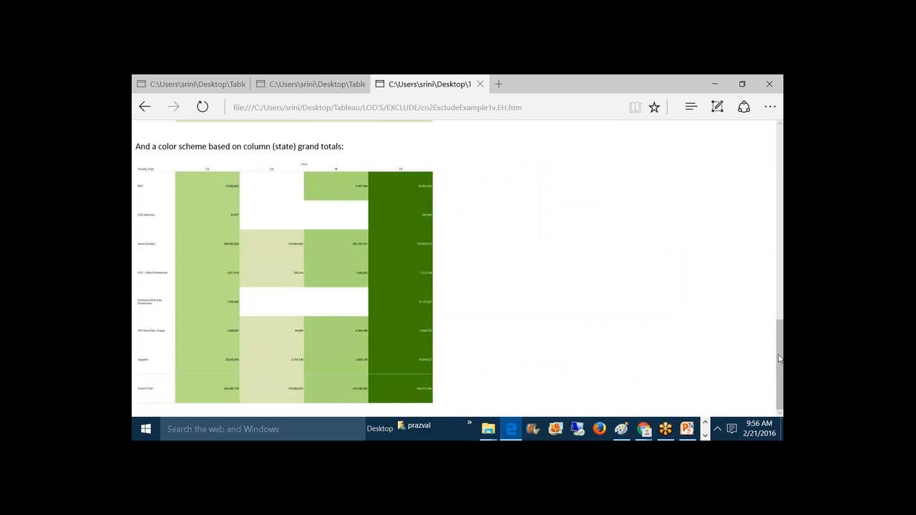
{"action": "left_click_drag", "start_coordinate": [778, 347], "coordinate": [764, 166]}
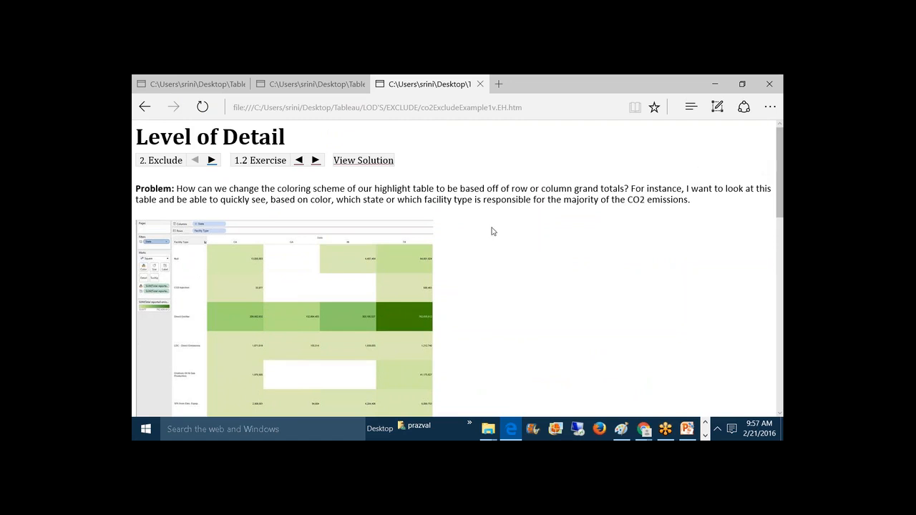
Go on to the 1.3 Challenge page and examine its sub-category sales comparison problem and goal chart.
{"action": "left_click", "coordinate": [315, 160]}
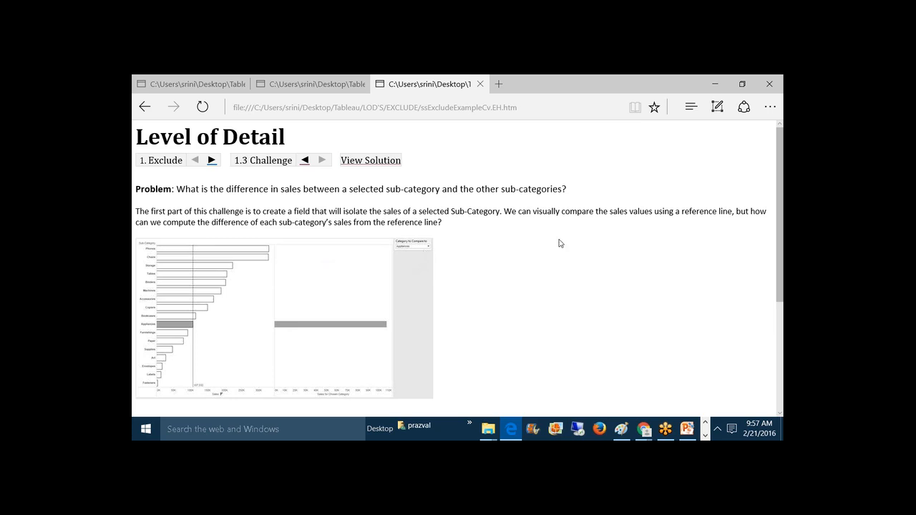
{"action": "left_click_drag", "start_coordinate": [781, 209], "coordinate": [782, 345]}
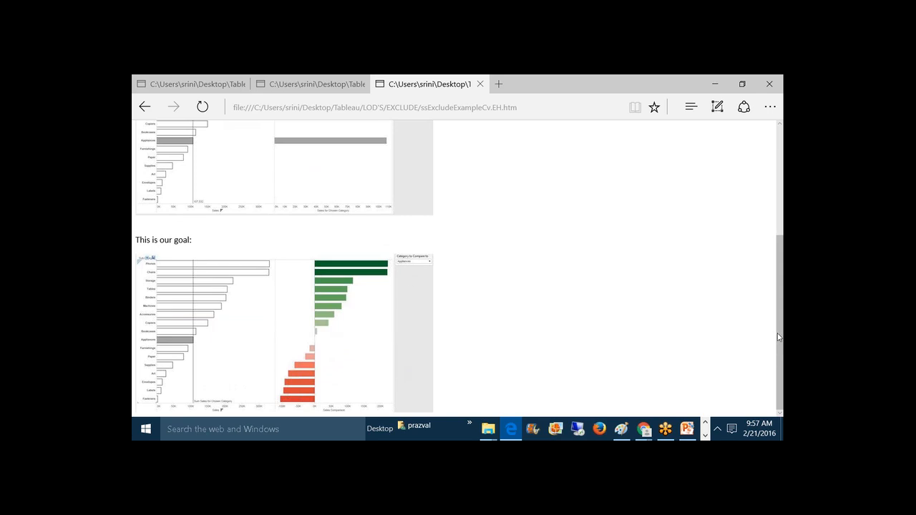
{"action": "left_click_drag", "start_coordinate": [778, 337], "coordinate": [766, 202]}
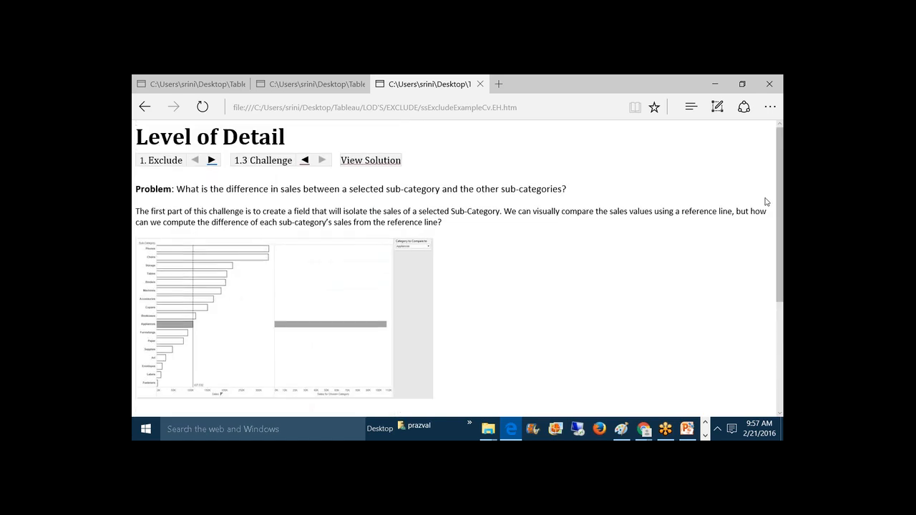